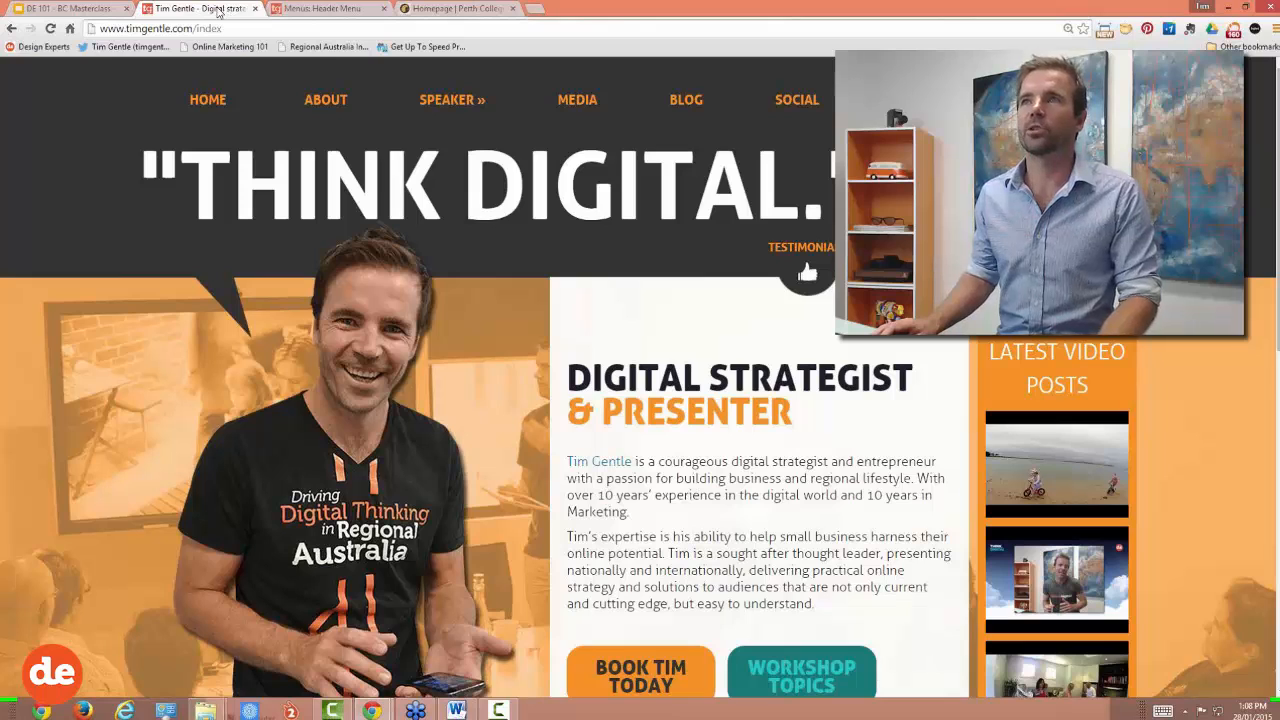
Step: Close the Menus: Header Menu tab and select the homepage URL in the address bar
left_click(194, 29)
left_click(198, 29)
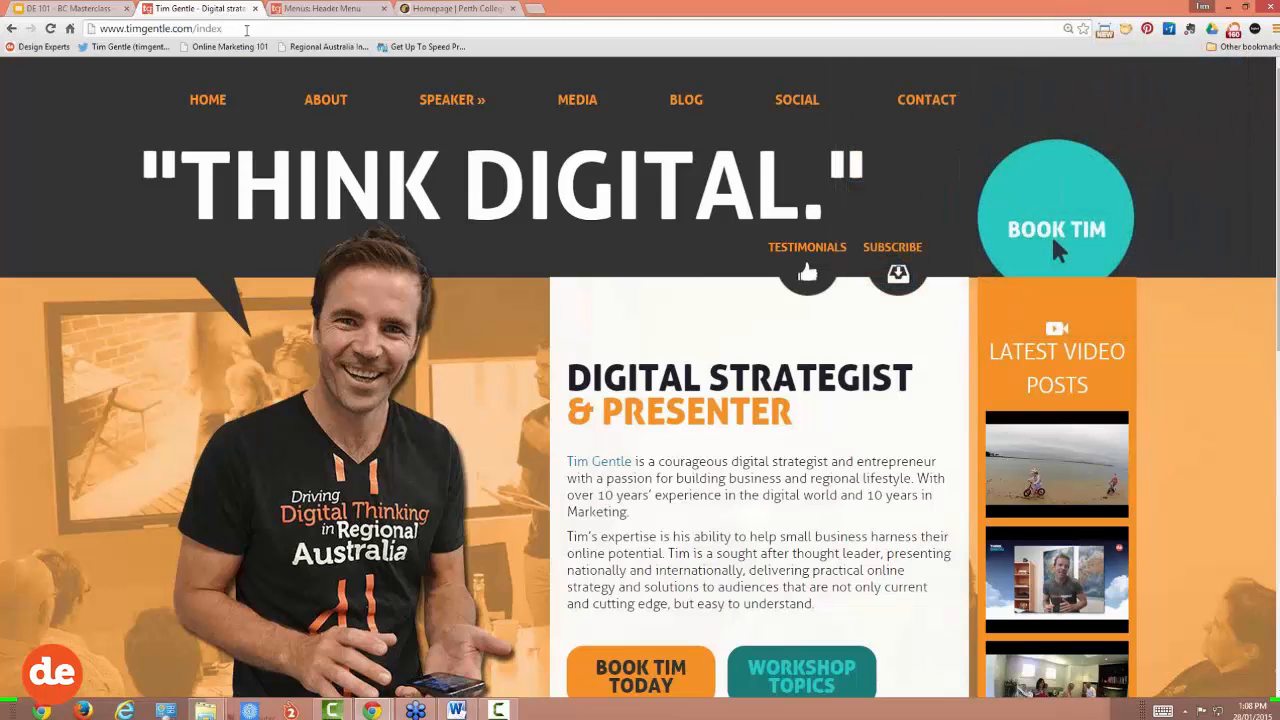
left_click(384, 9)
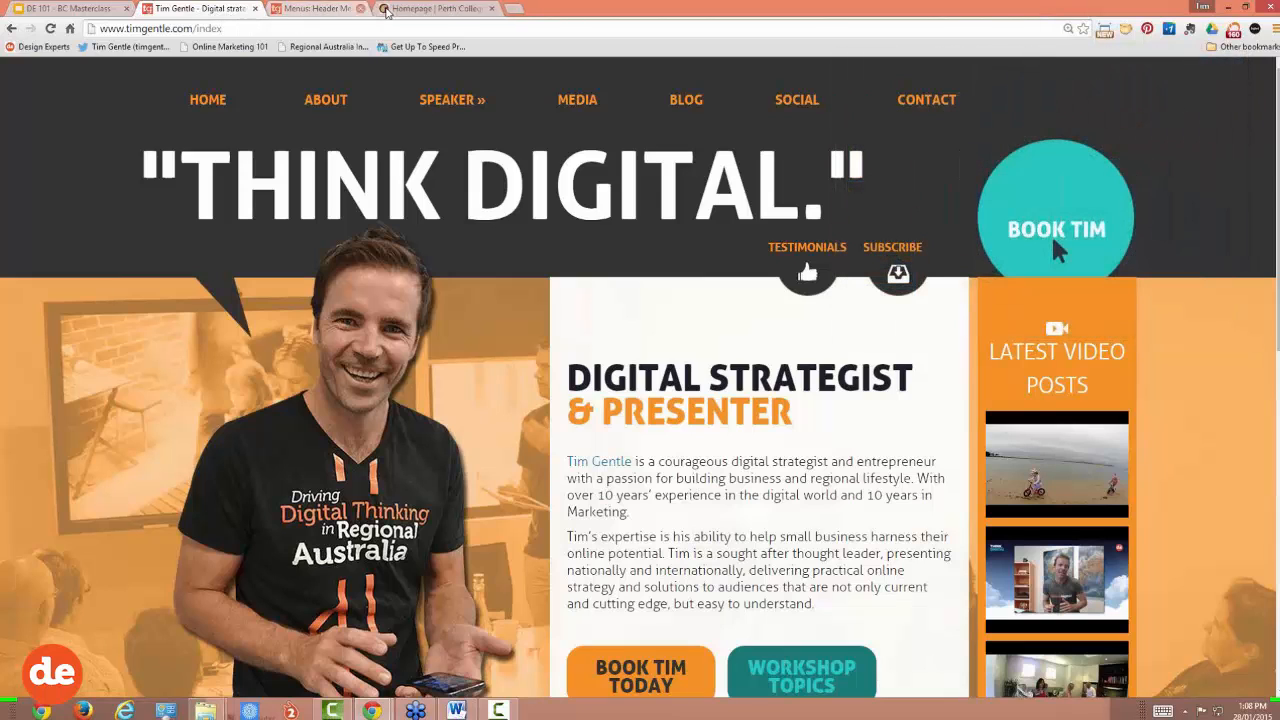
left_click_drag(242, 30, 90, 27)
key("ctrl+c")
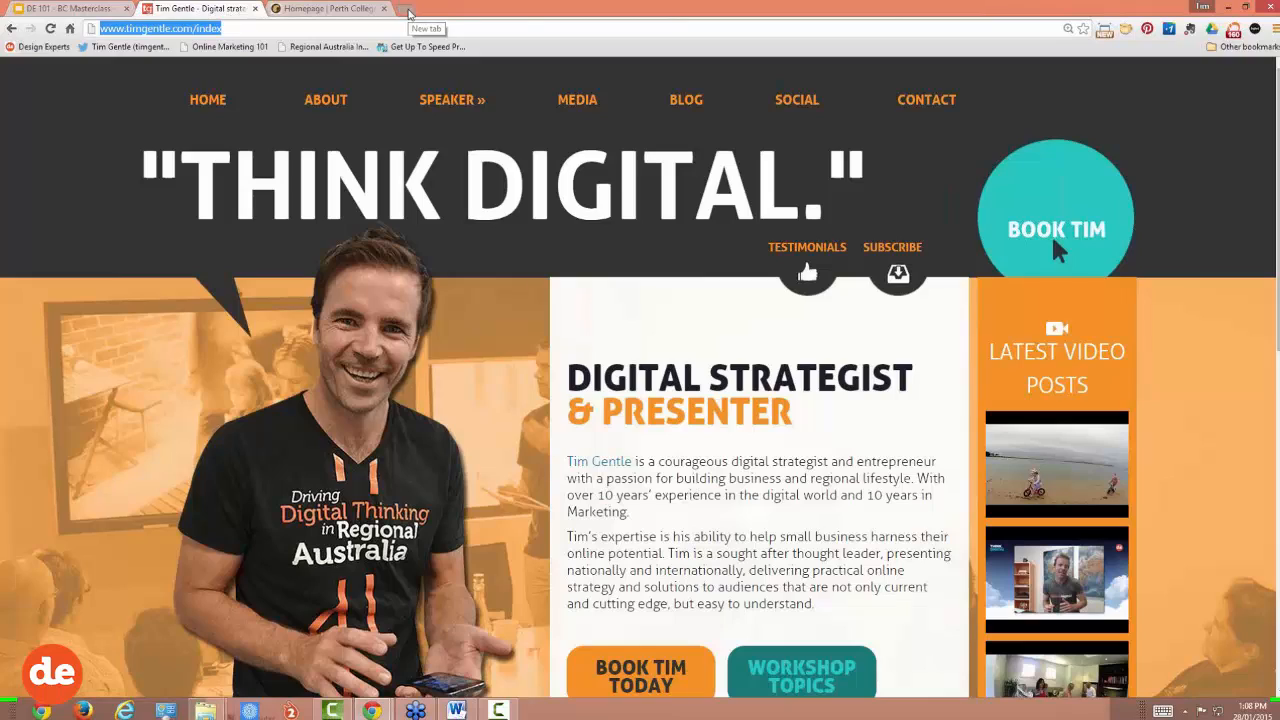
Step: In a new tab, load the site URL with 'index' replaced by 'admin'
left_click(408, 12)
key("ctrl+v")
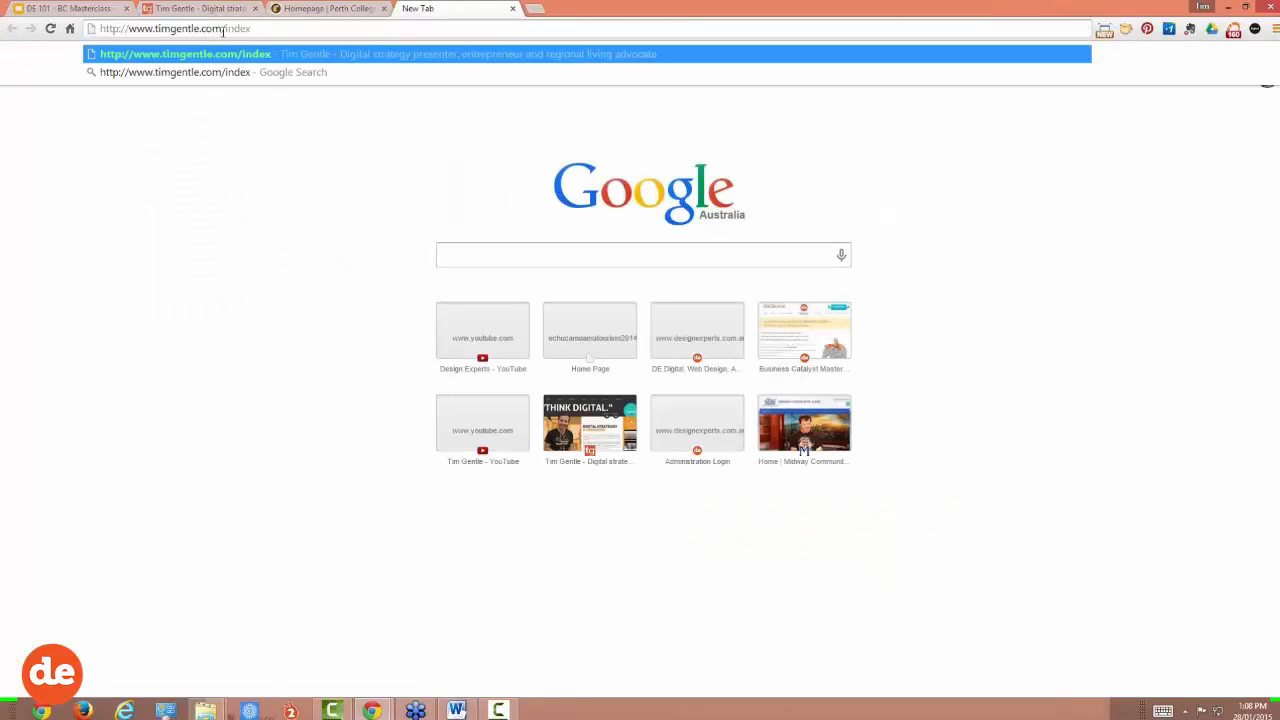
left_click_drag(224, 29, 314, 33)
type("admin")
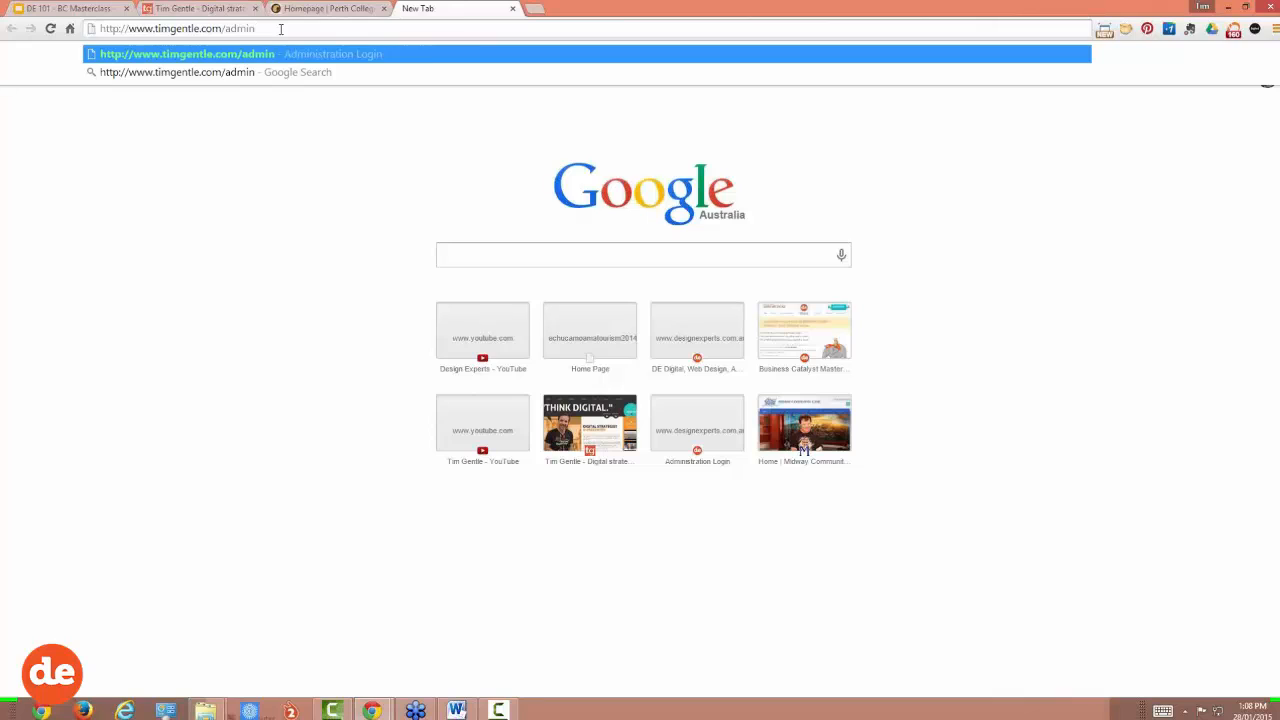
key("Return")
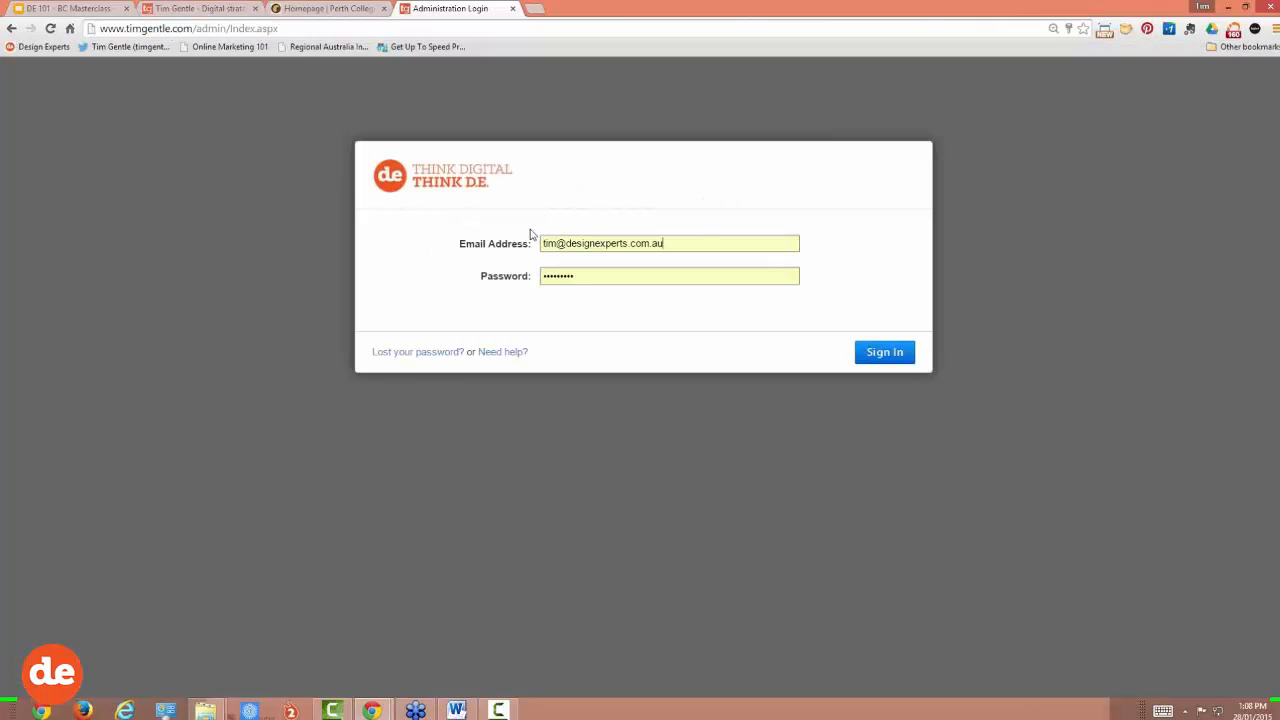
Step: Sign in to the admin area with the autofilled credentials
left_click_drag(542, 243, 666, 244)
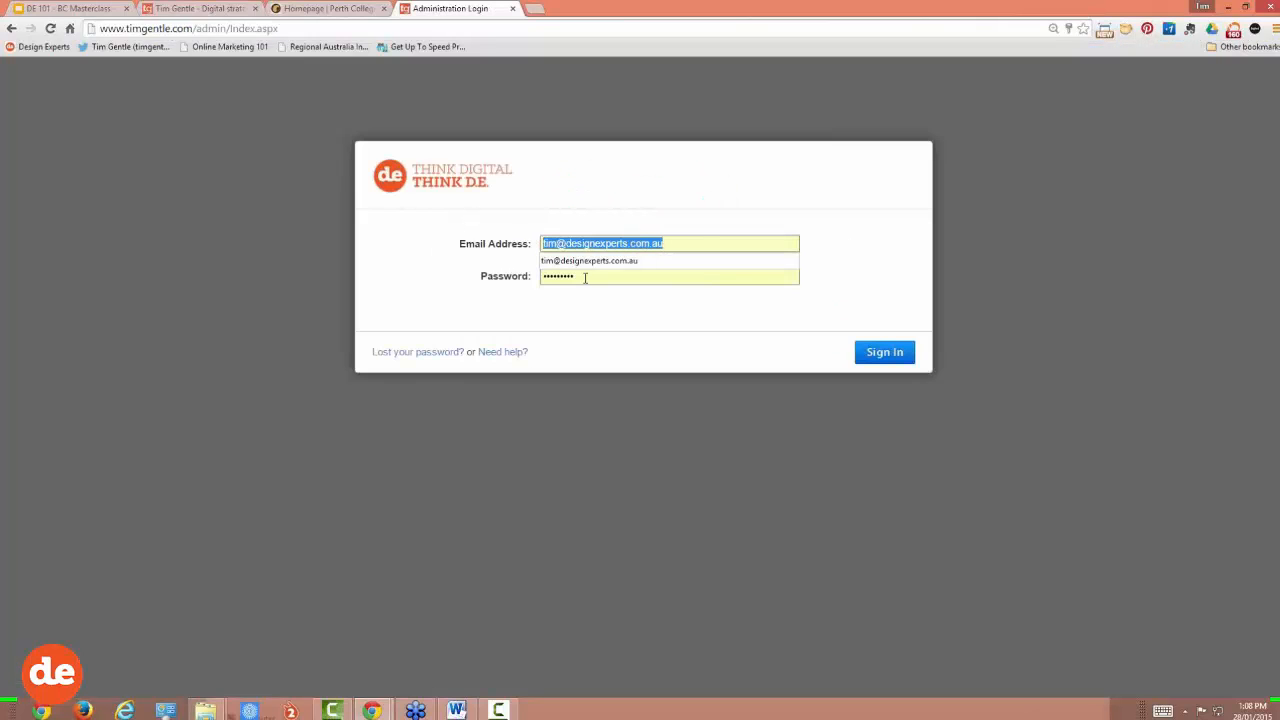
left_click(585, 278)
left_click(884, 356)
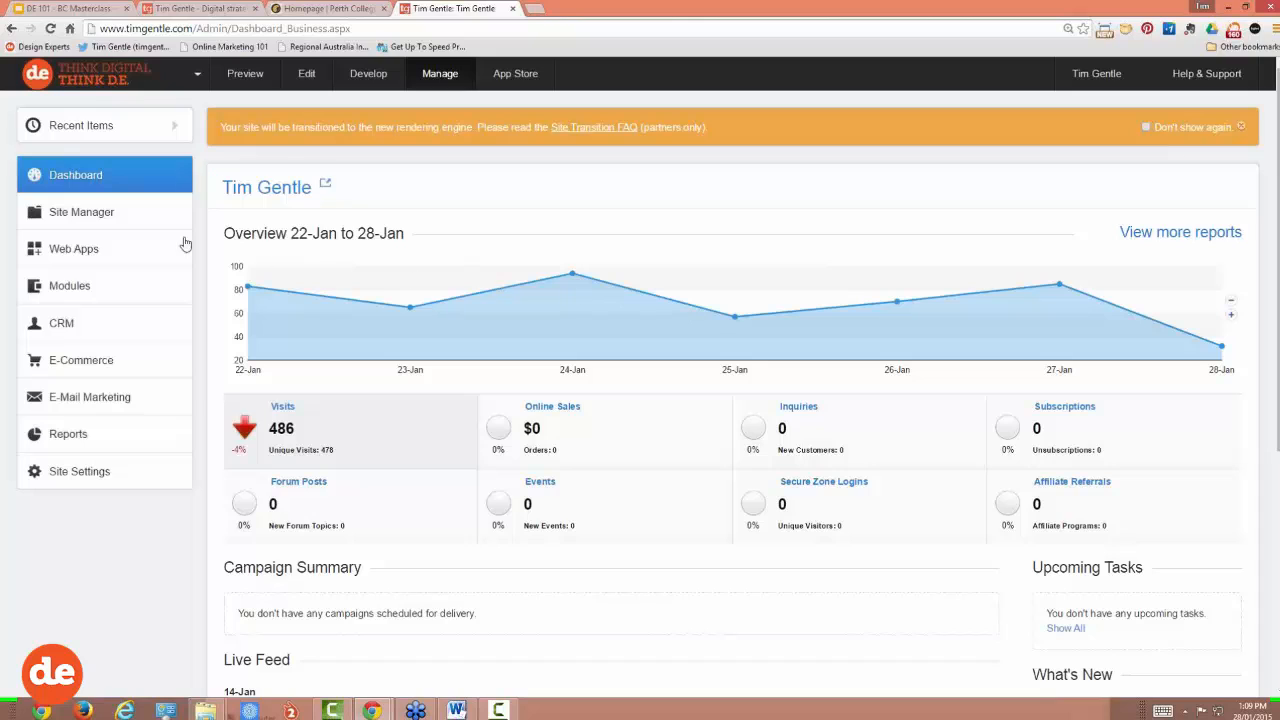
Step: Open Site Manager > Pages and scroll the page list showing URLs and templates
left_click(89, 218)
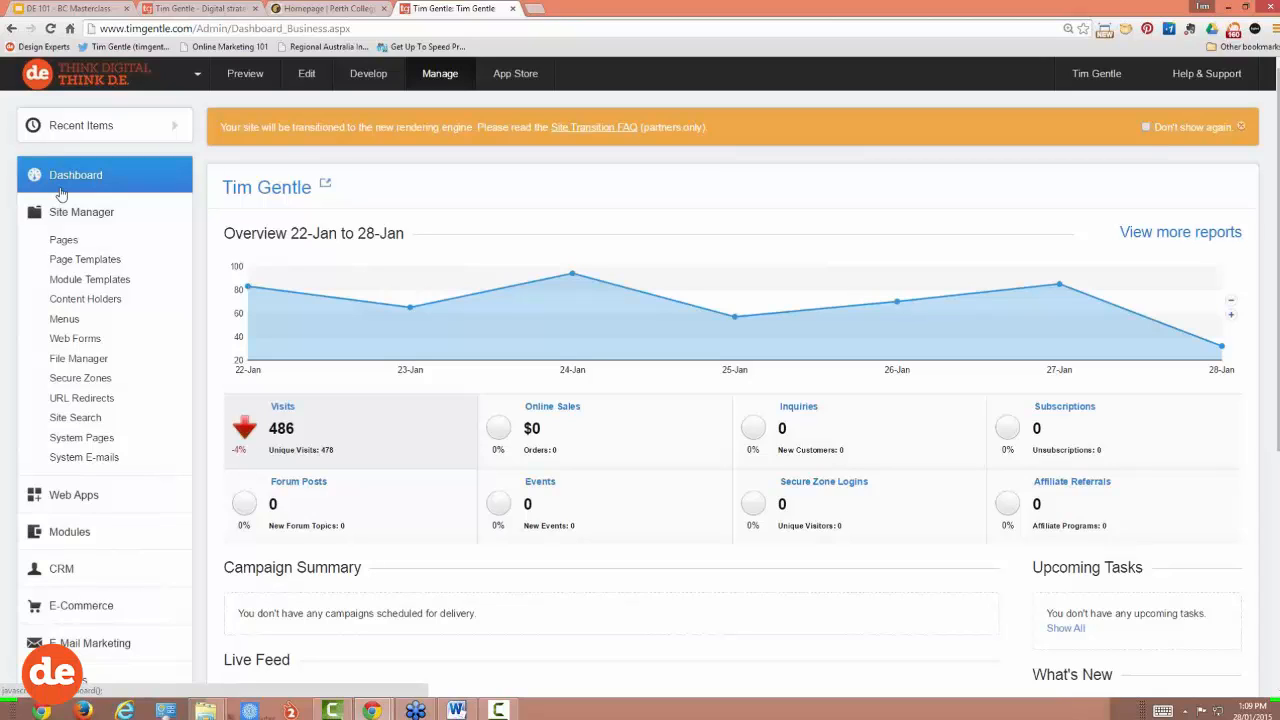
left_click(62, 242)
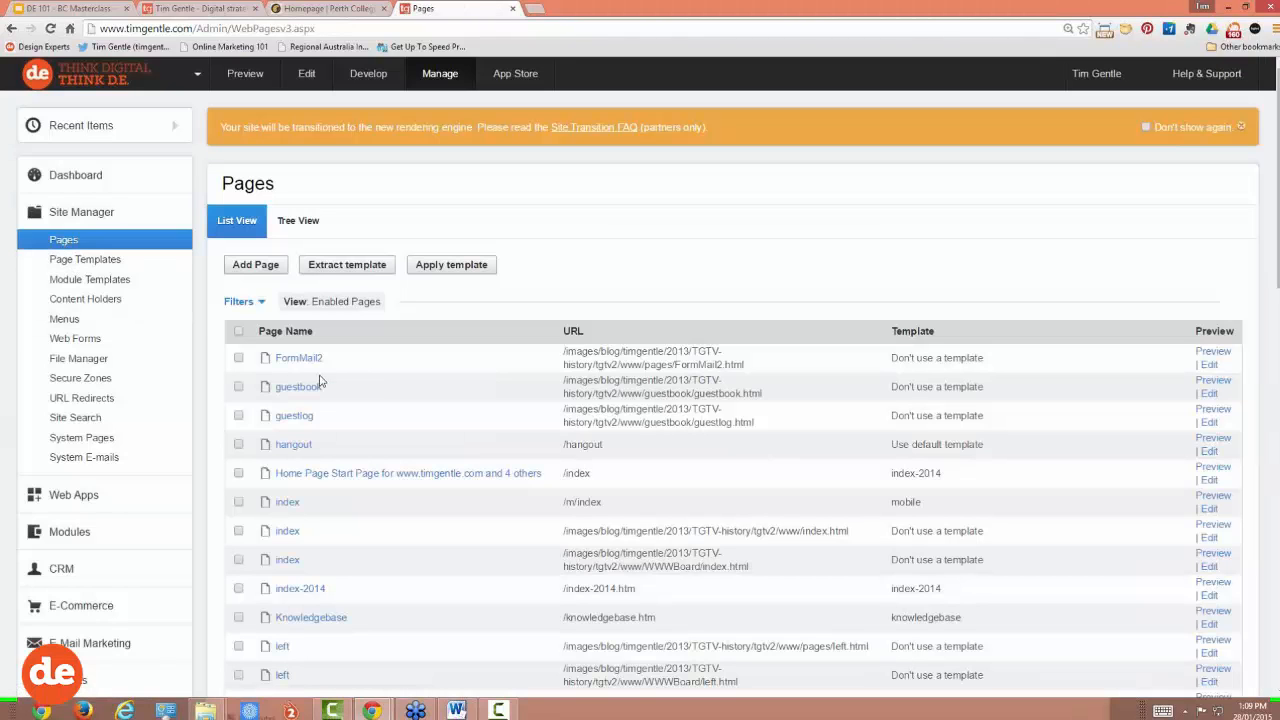
scroll(322, 380, "down", 3)
scroll(322, 380, "down", 3)
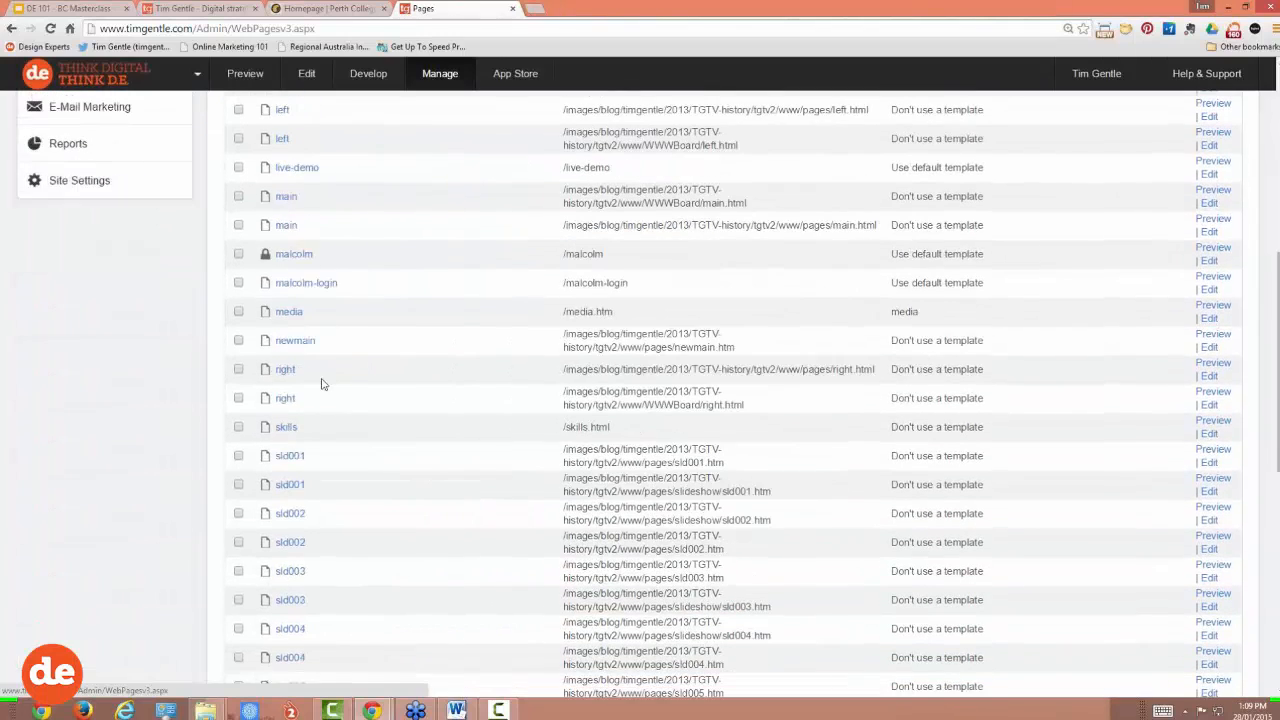
scroll(322, 380, "up", 6)
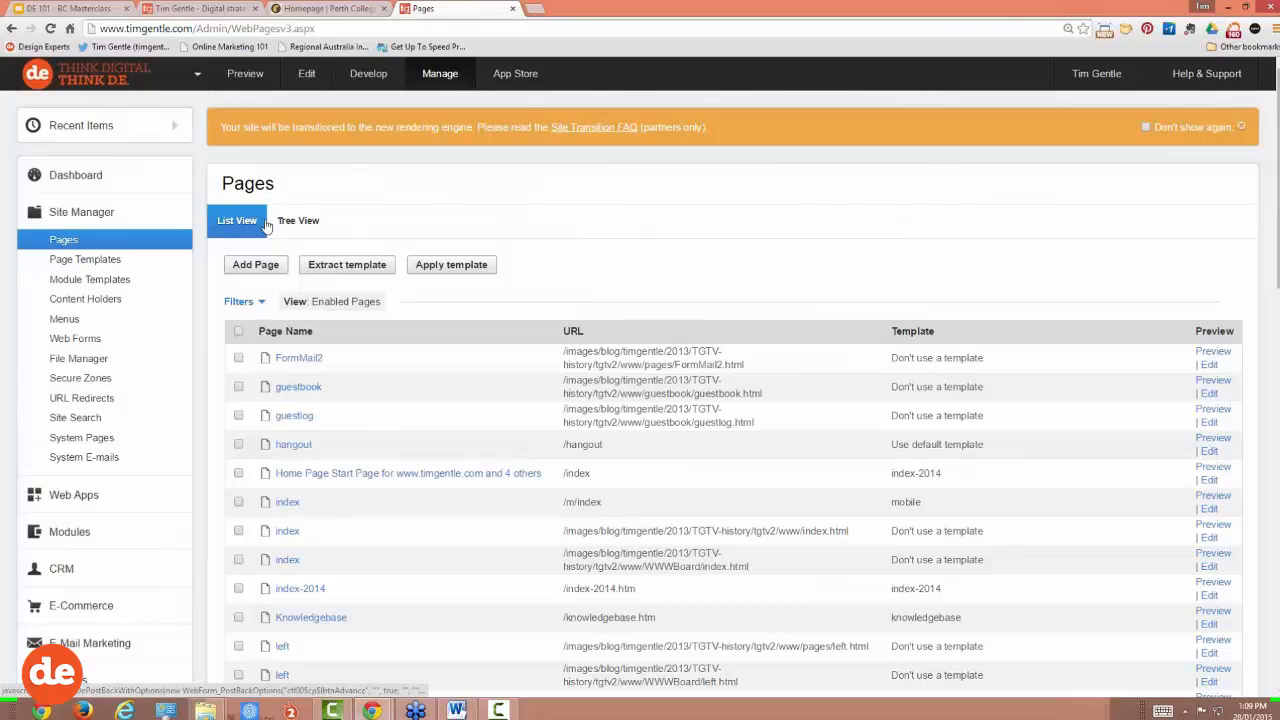
Step: Switch Pages to Tree View and browse folders like Templates and stylesheets
left_click(303, 222)
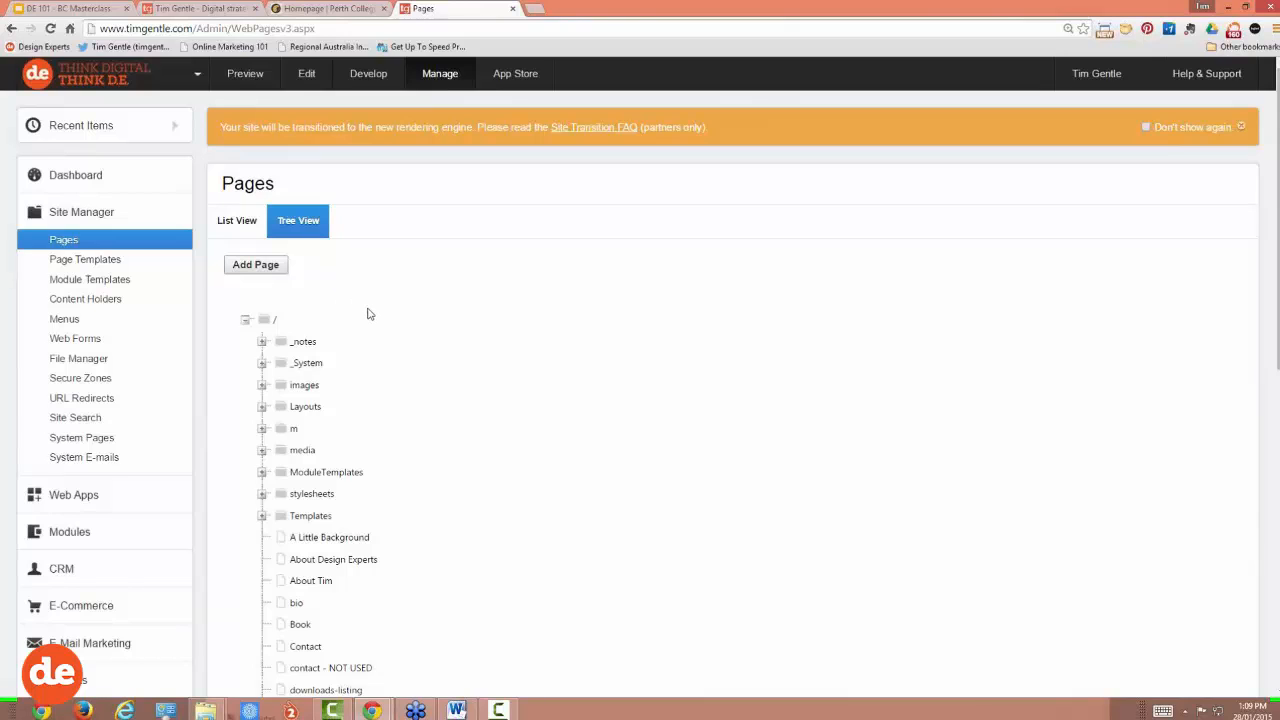
scroll(368, 314, "down", 2)
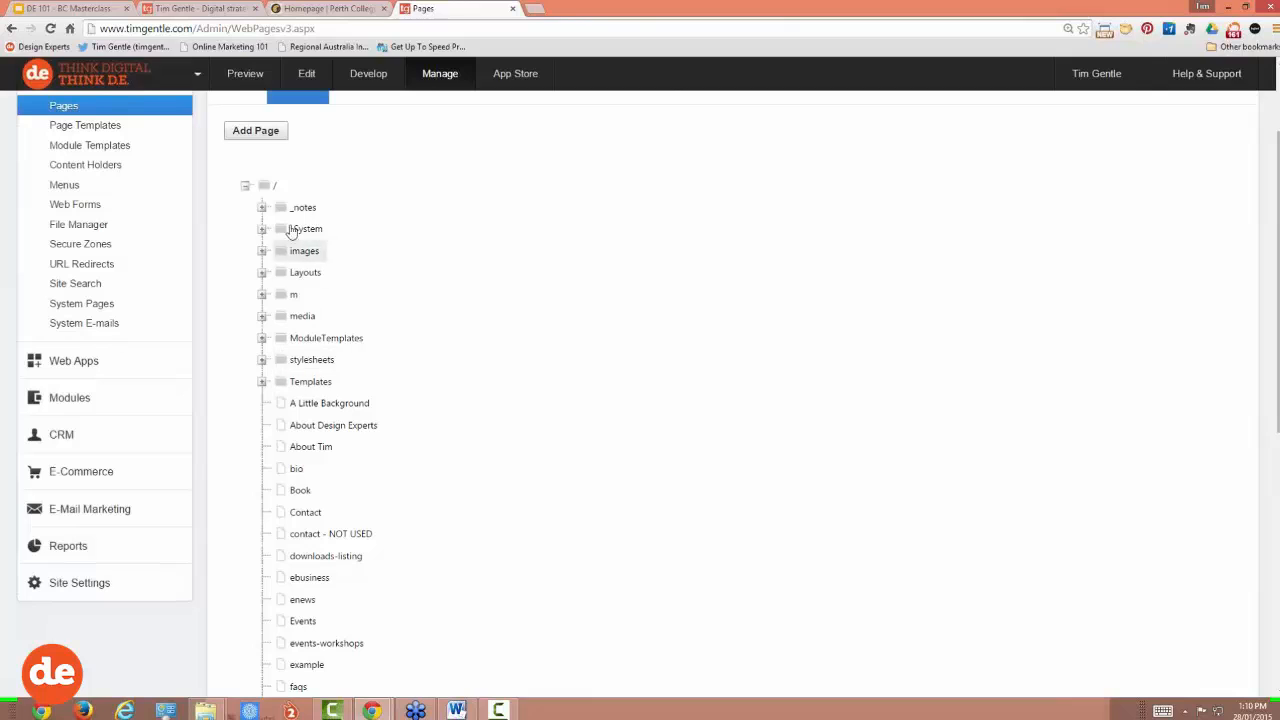
scroll(451, 399, "down", 2)
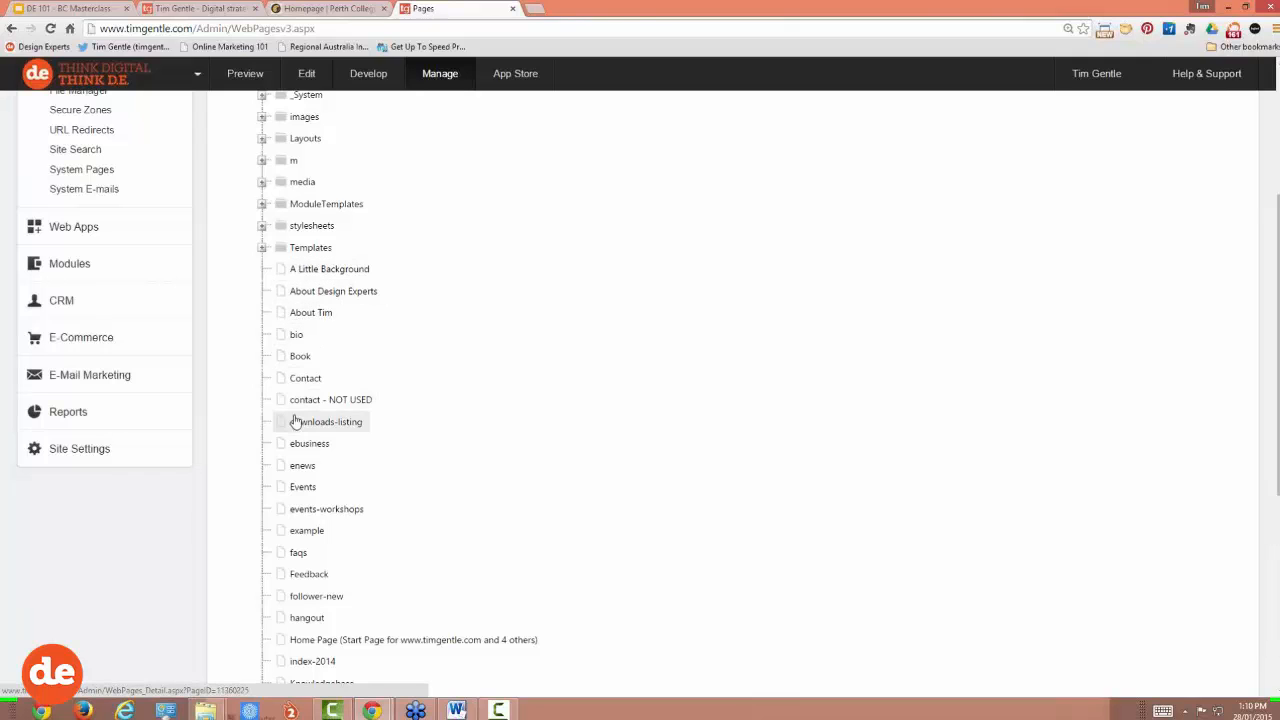
scroll(300, 405, "up", 3)
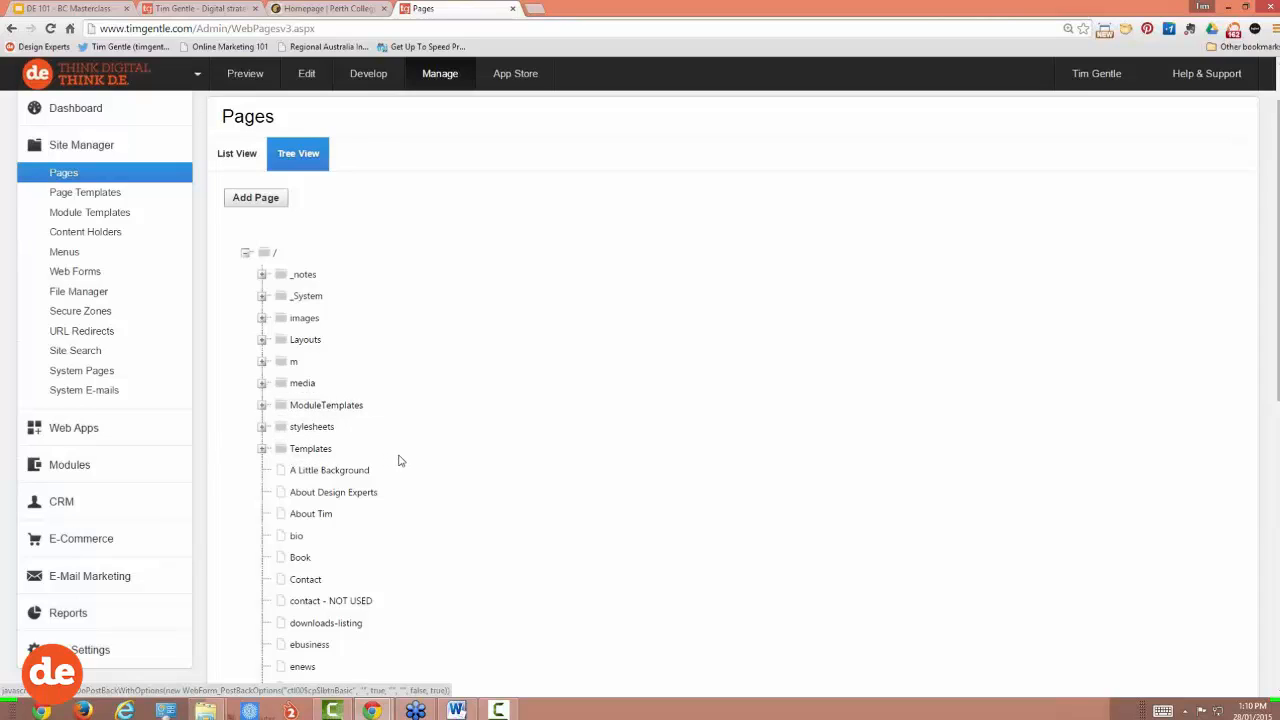
scroll(398, 460, "down", 2)
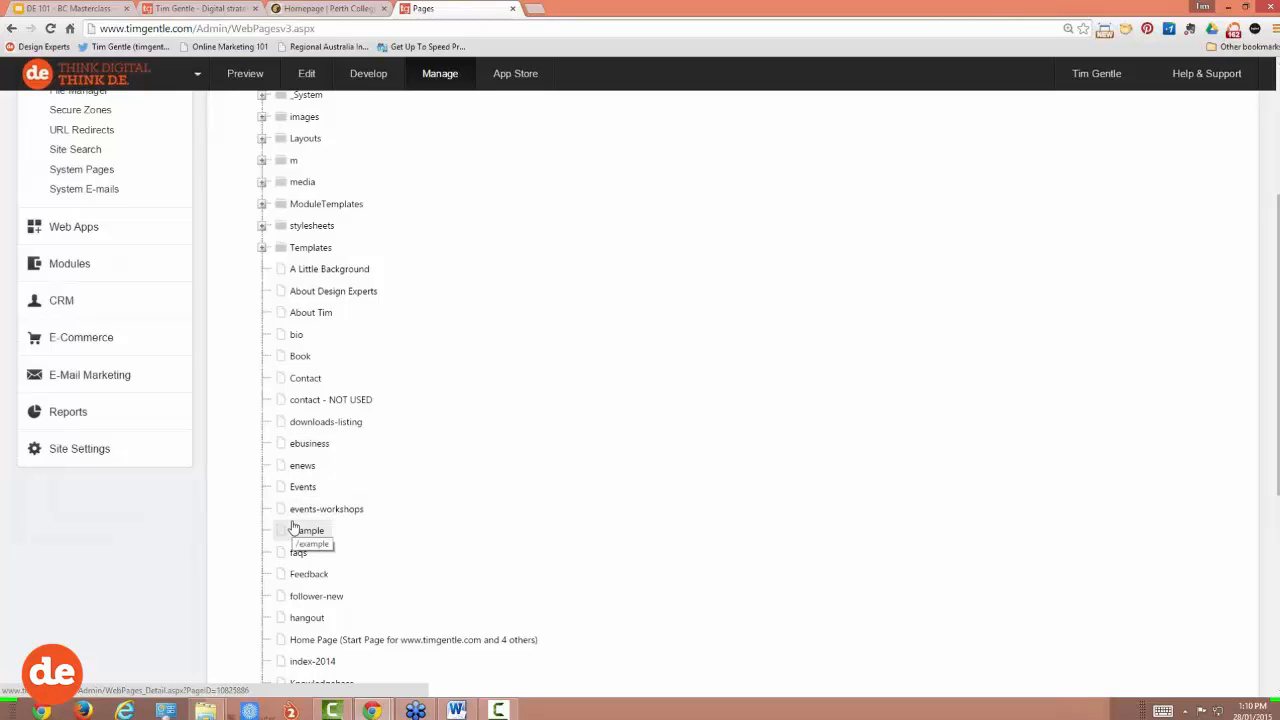
scroll(377, 472, "up", 2)
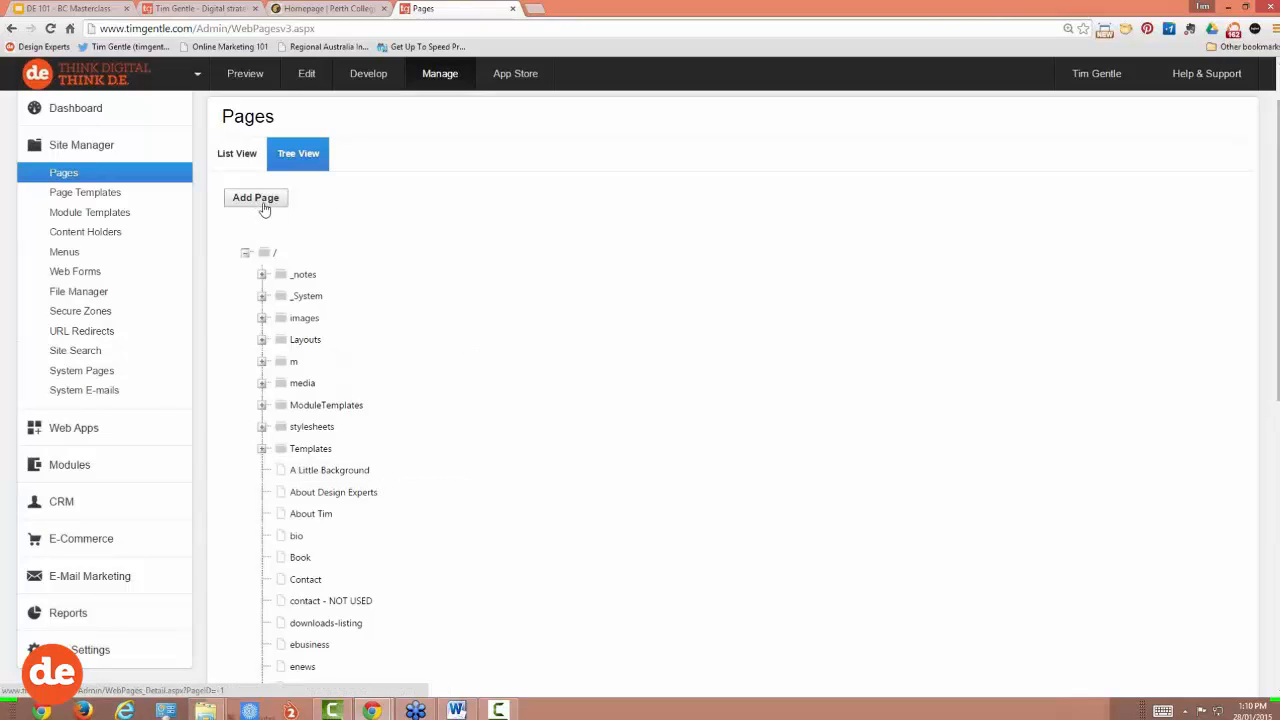
Step: Add a new web page and dismiss the orange rendering-engine transition banner
key("ctrl+plus")
key("ctrl+plus")
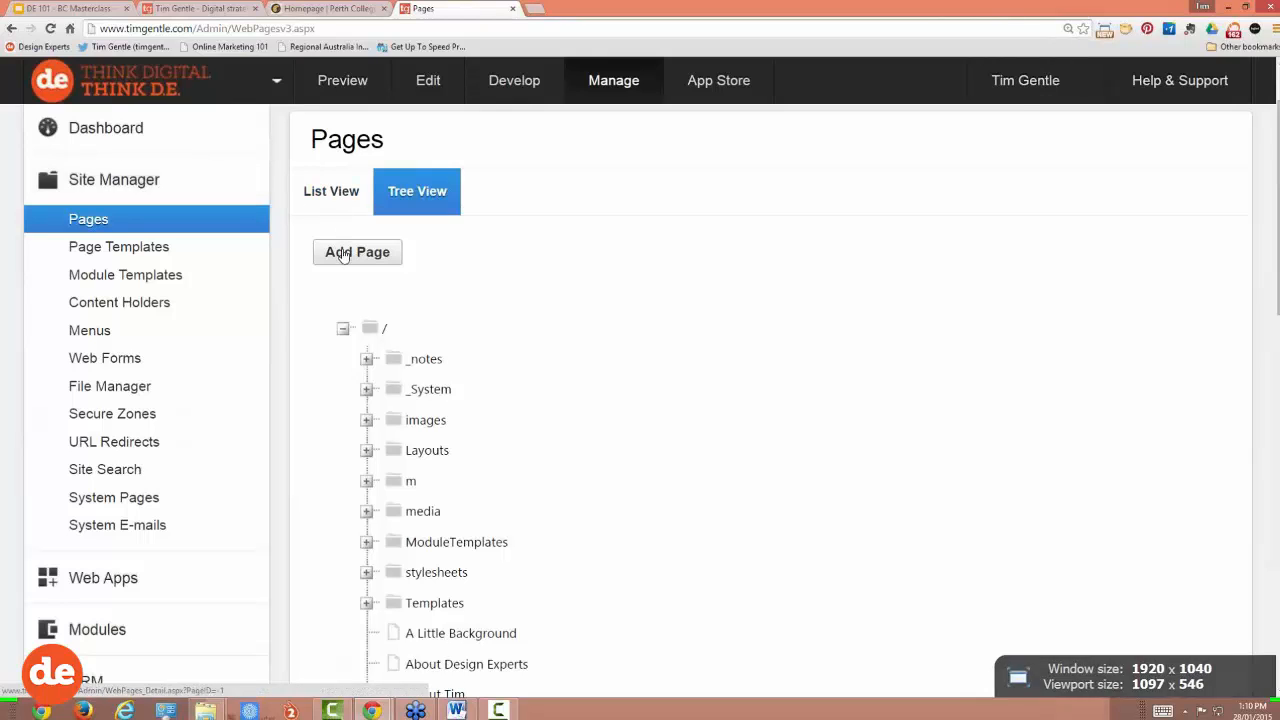
left_click(343, 254)
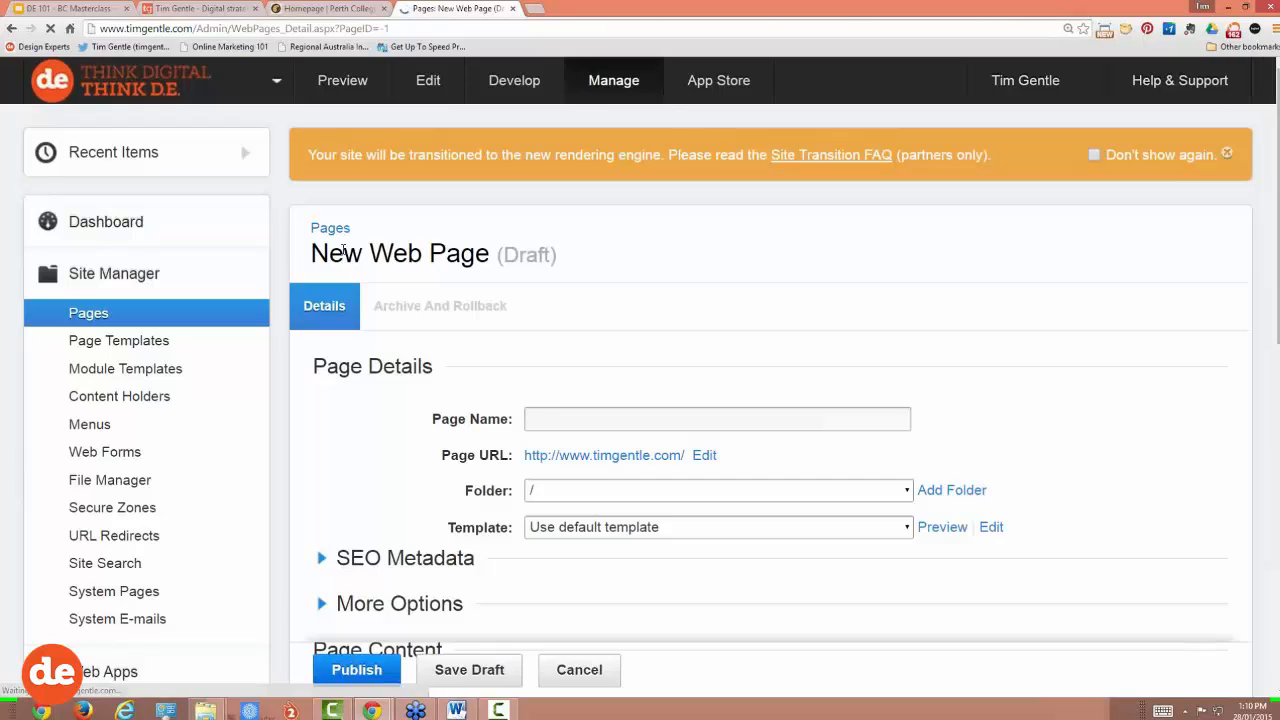
key("ctrl+minus")
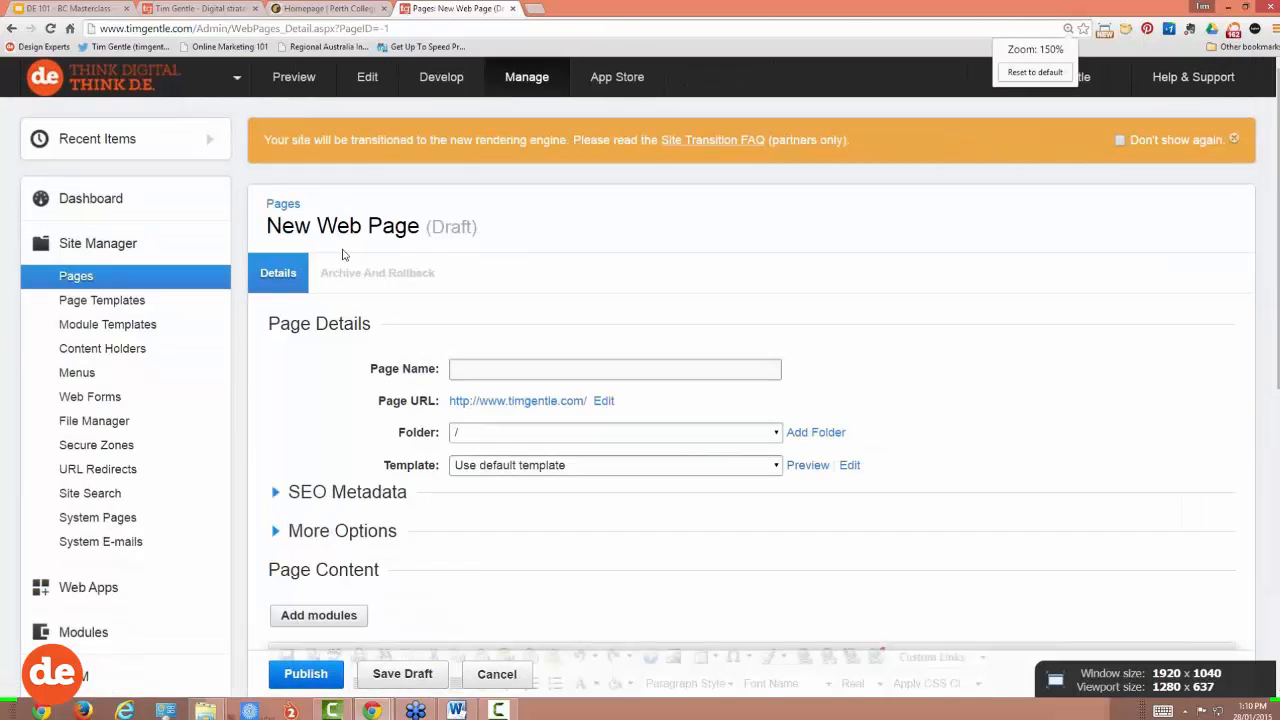
left_click(1236, 143)
left_click(1236, 140)
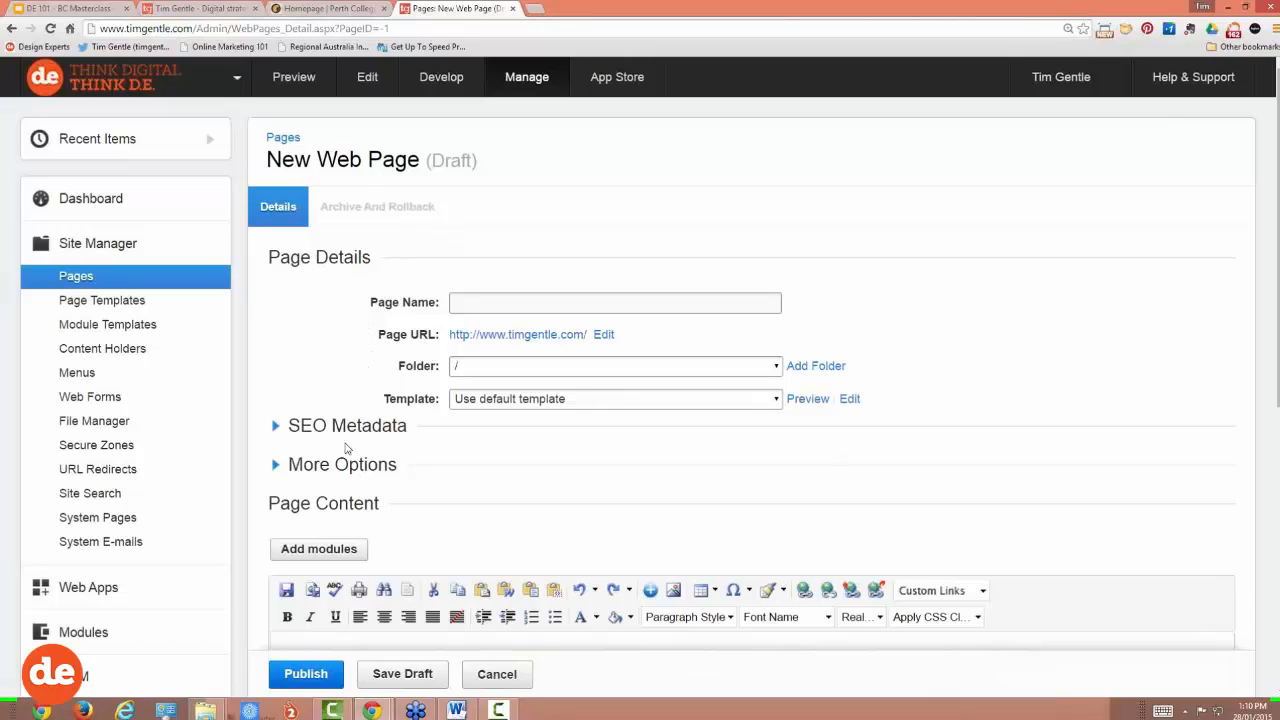
scroll(347, 472, "down", 1)
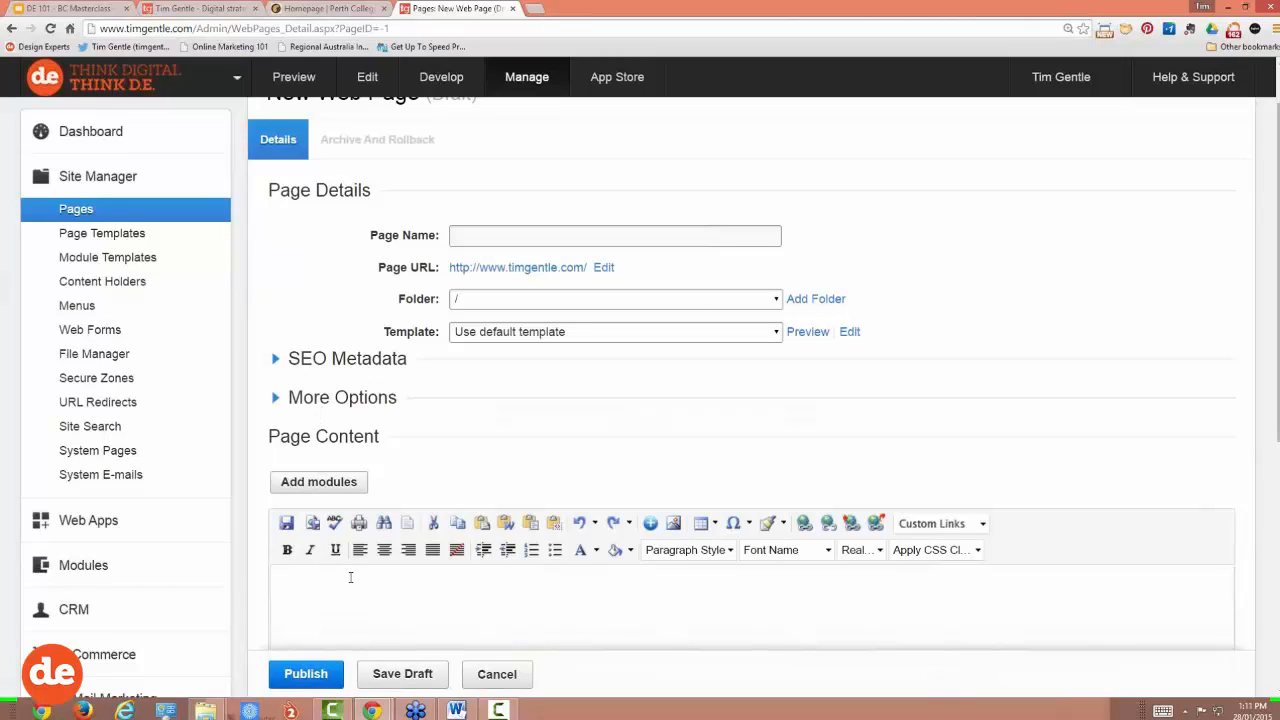
Step: Change the page name from 'Demo' to 'example', keeping the root folder
left_click(459, 235)
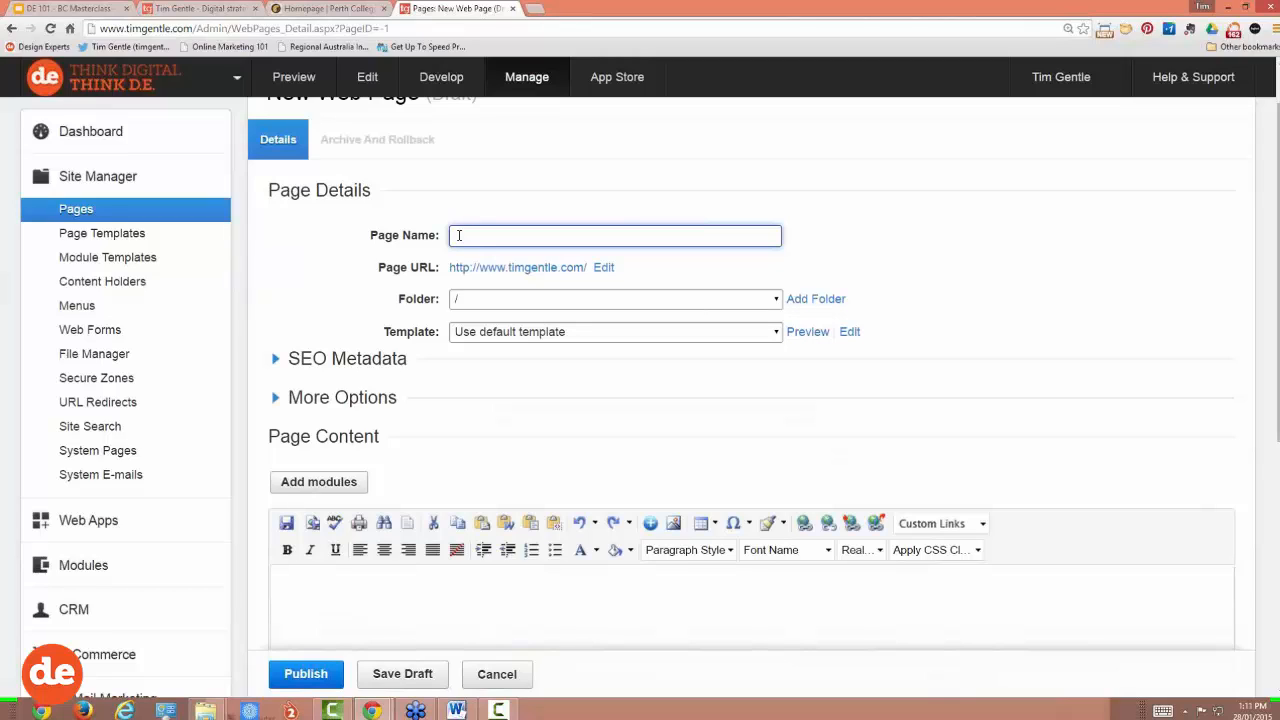
type("Demo")
left_click_drag(498, 235, 386, 268)
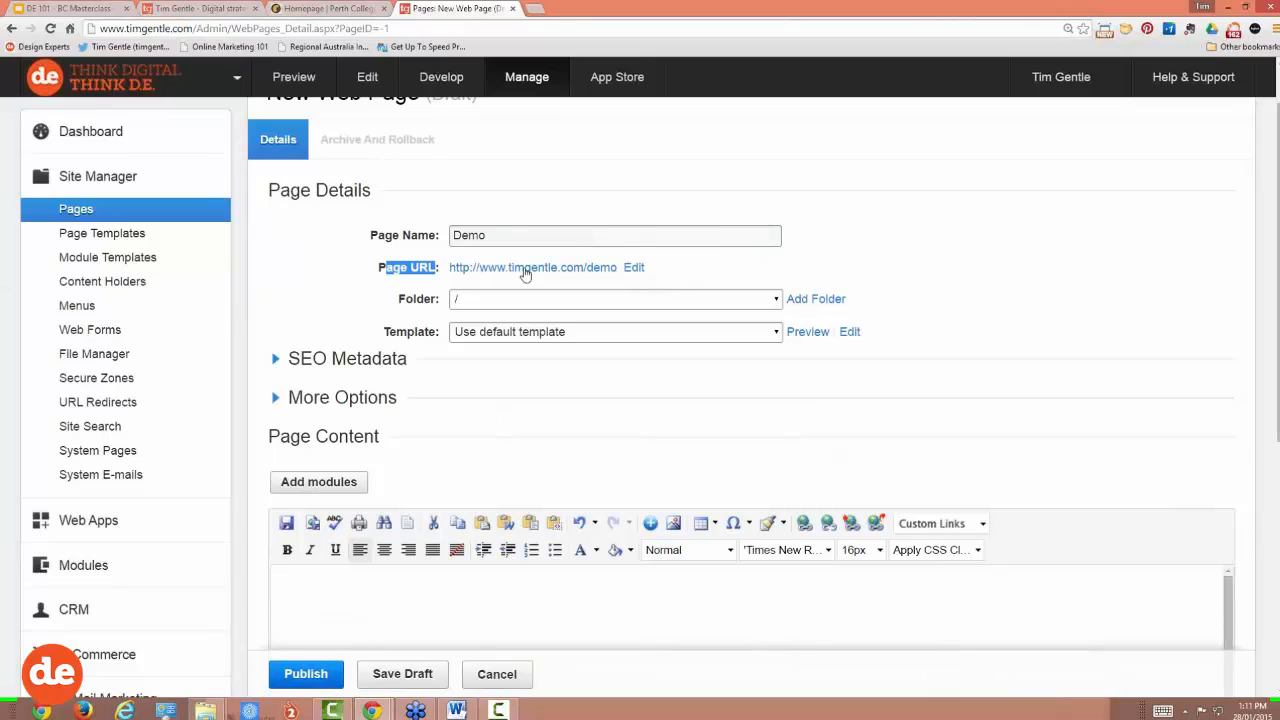
left_click(511, 235)
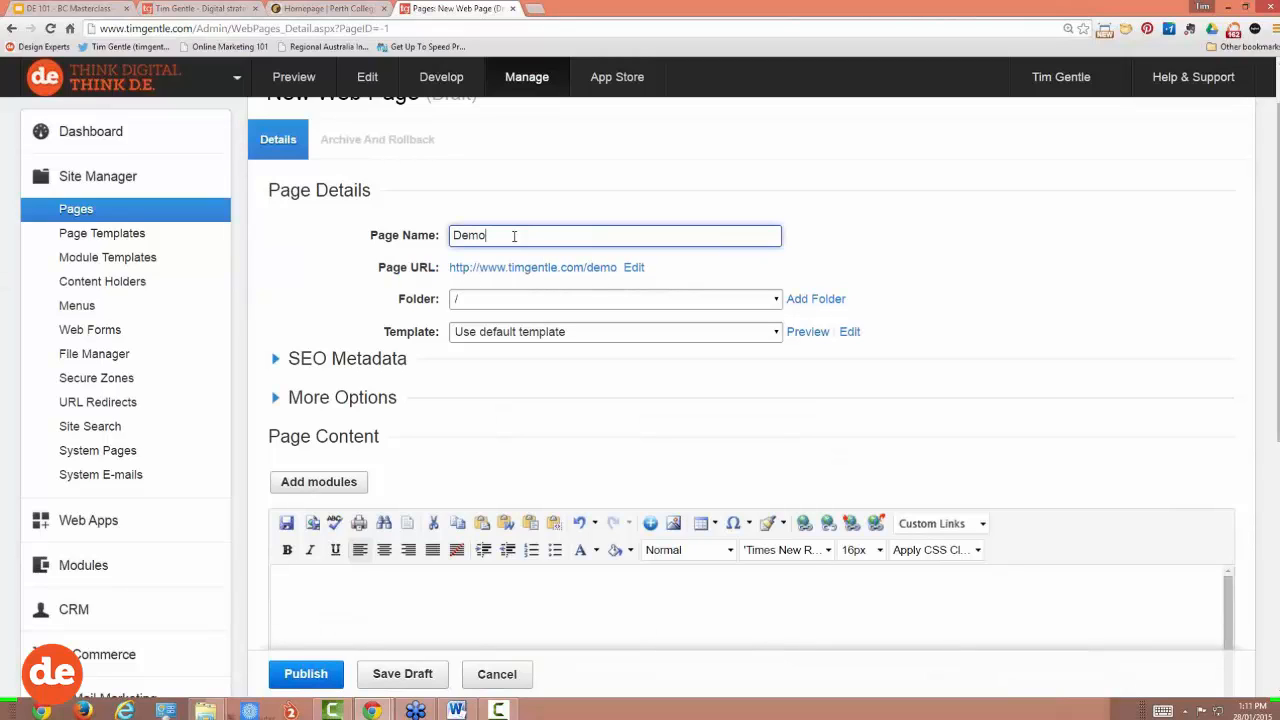
key("BackSpace")
key("BackSpace")
key("BackSpace")
key("BackSpace")
type("examp")
left_click(600, 299)
left_click(624, 242)
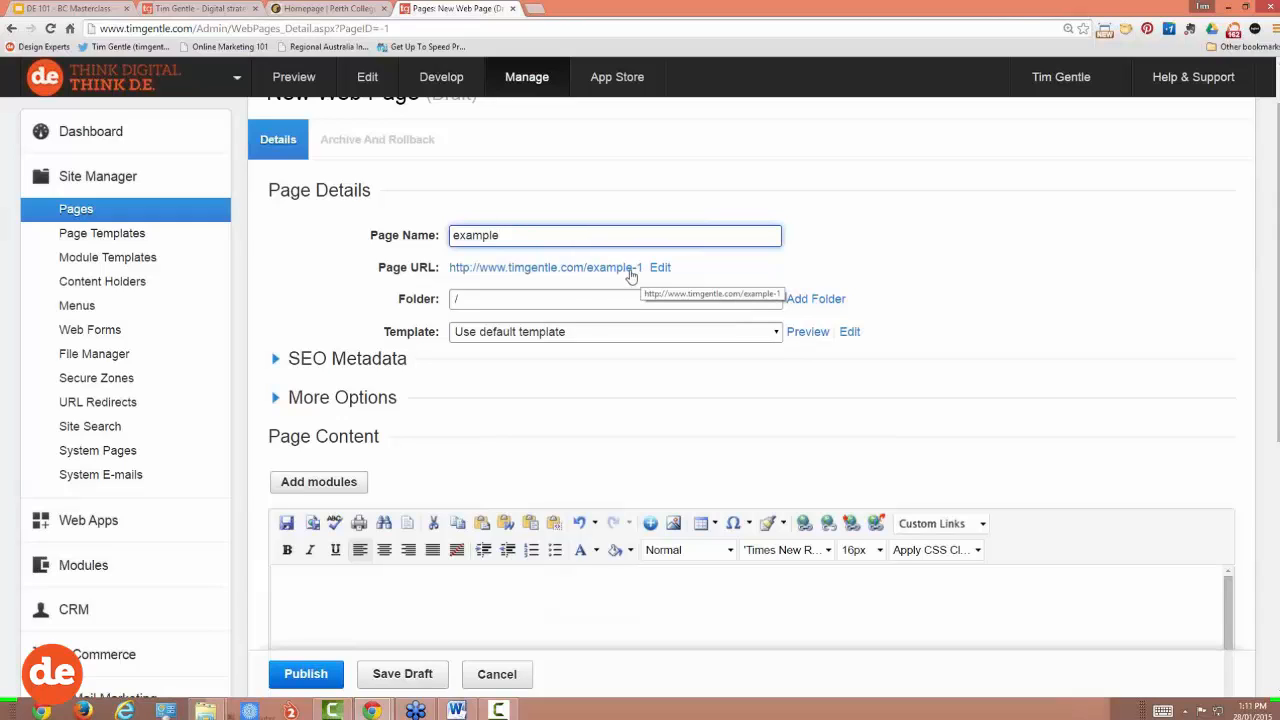
Step: Replace example-1 in the Page URL with 'tweak-keywords-that-your-customers-search-o'
left_click(661, 270)
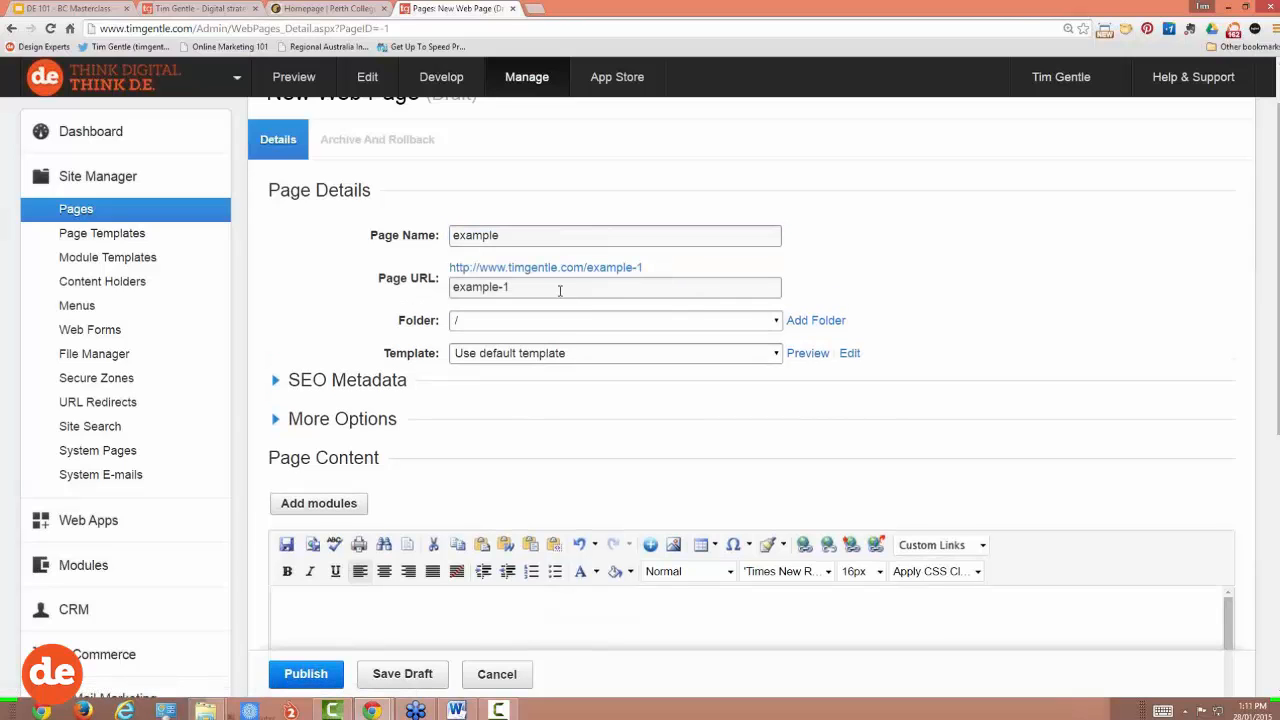
left_click(506, 287)
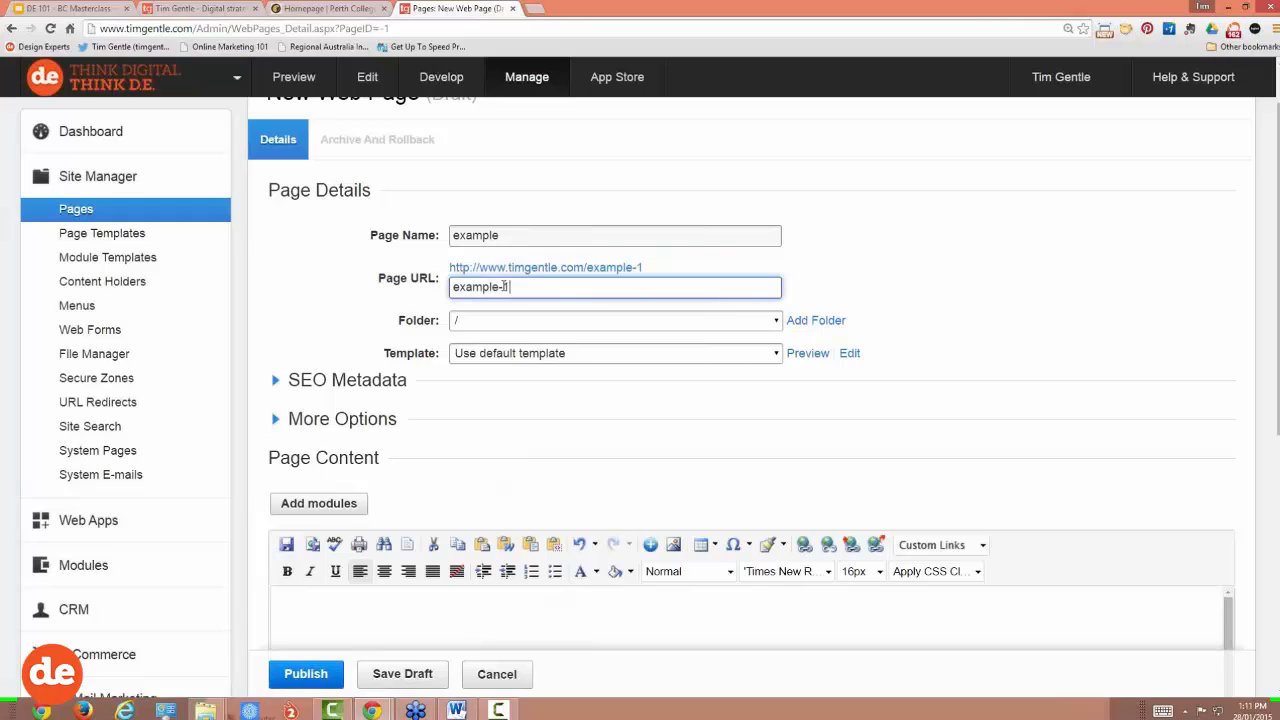
left_click_drag(509, 287, 449, 287)
type("tweak")
type("se")
key("BackSpace")
key("BackSpace")
type("ke")
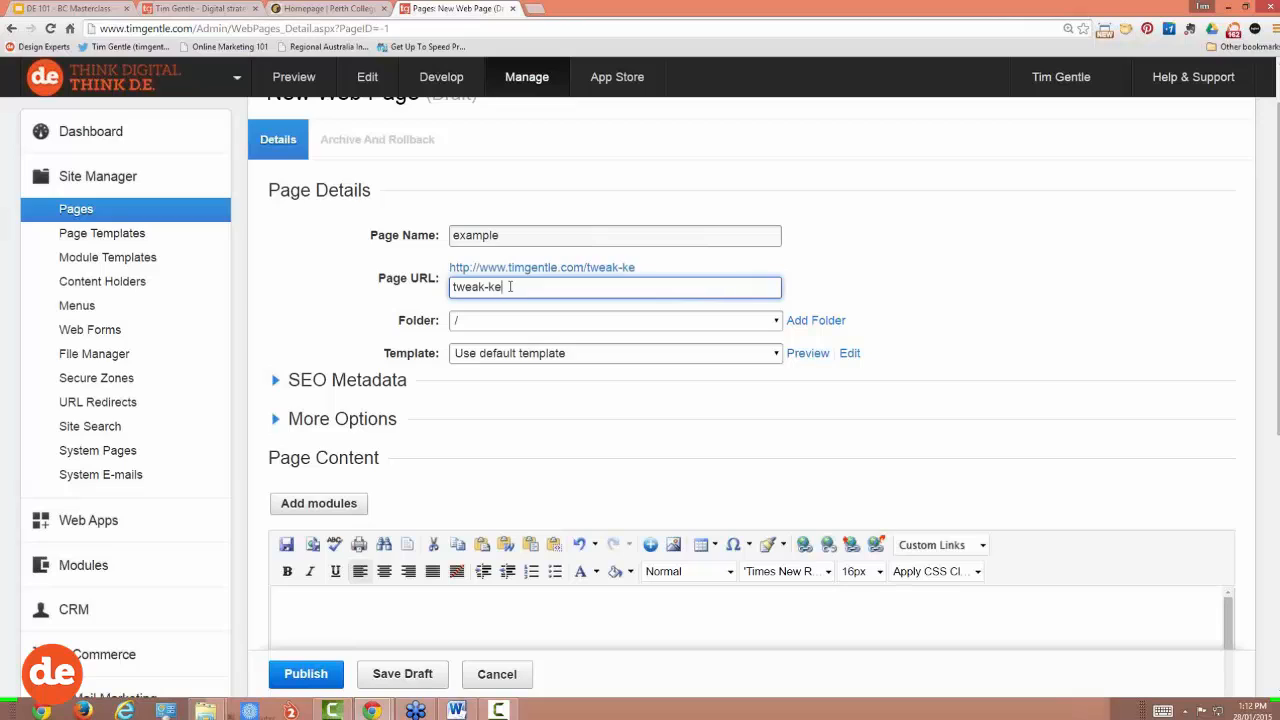
type("ywords-that-your")
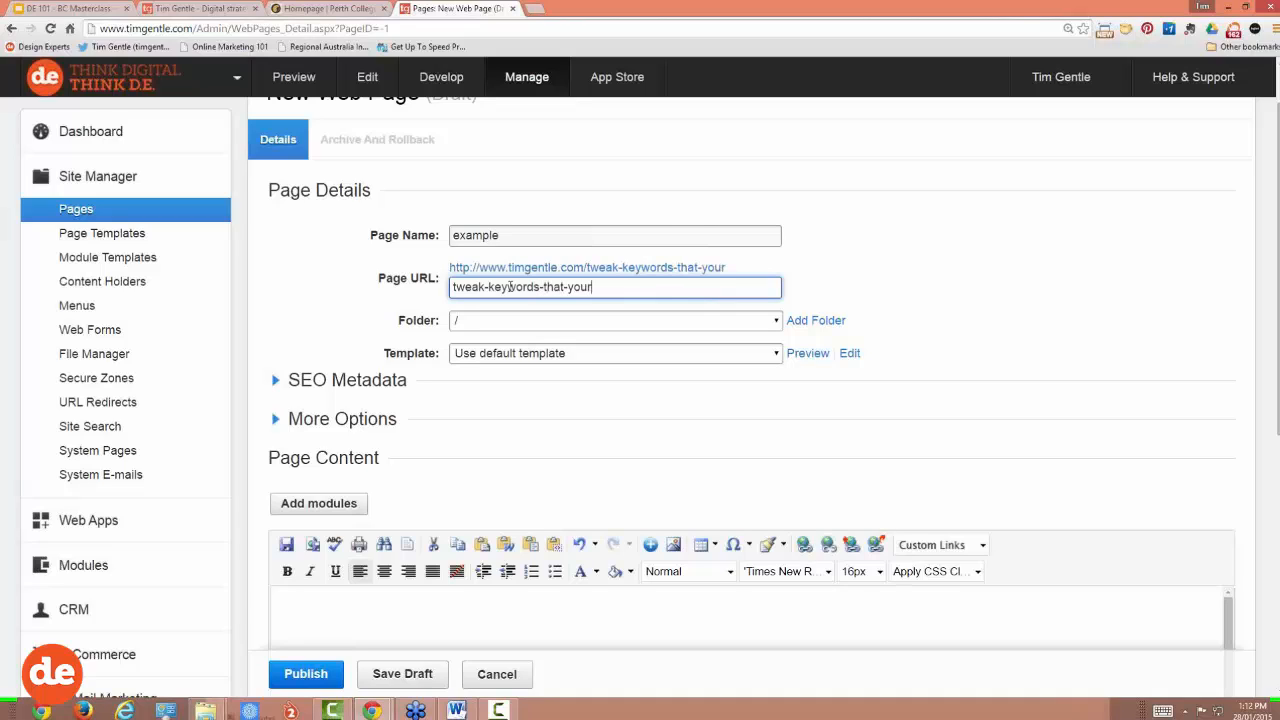
type("-customers")
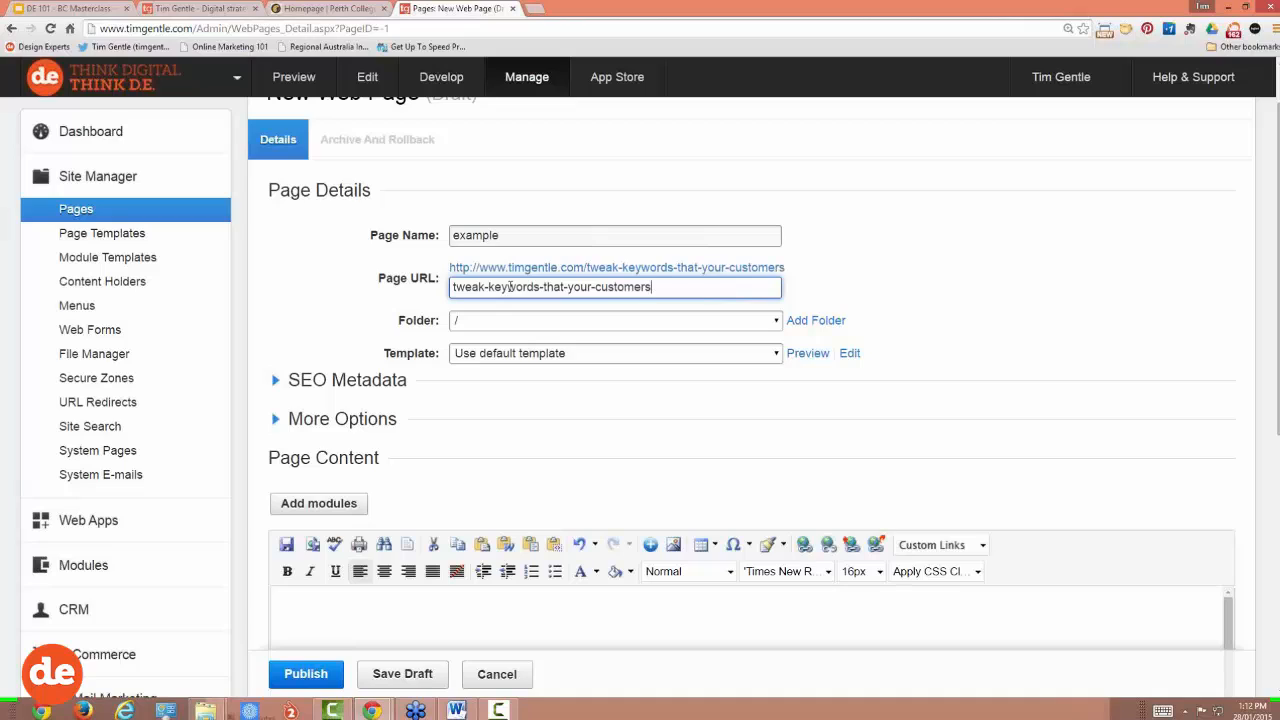
type("-search-on")
Step: Clear the Page URL field and return to Page Name
left_click_drag(716, 288, 452, 286)
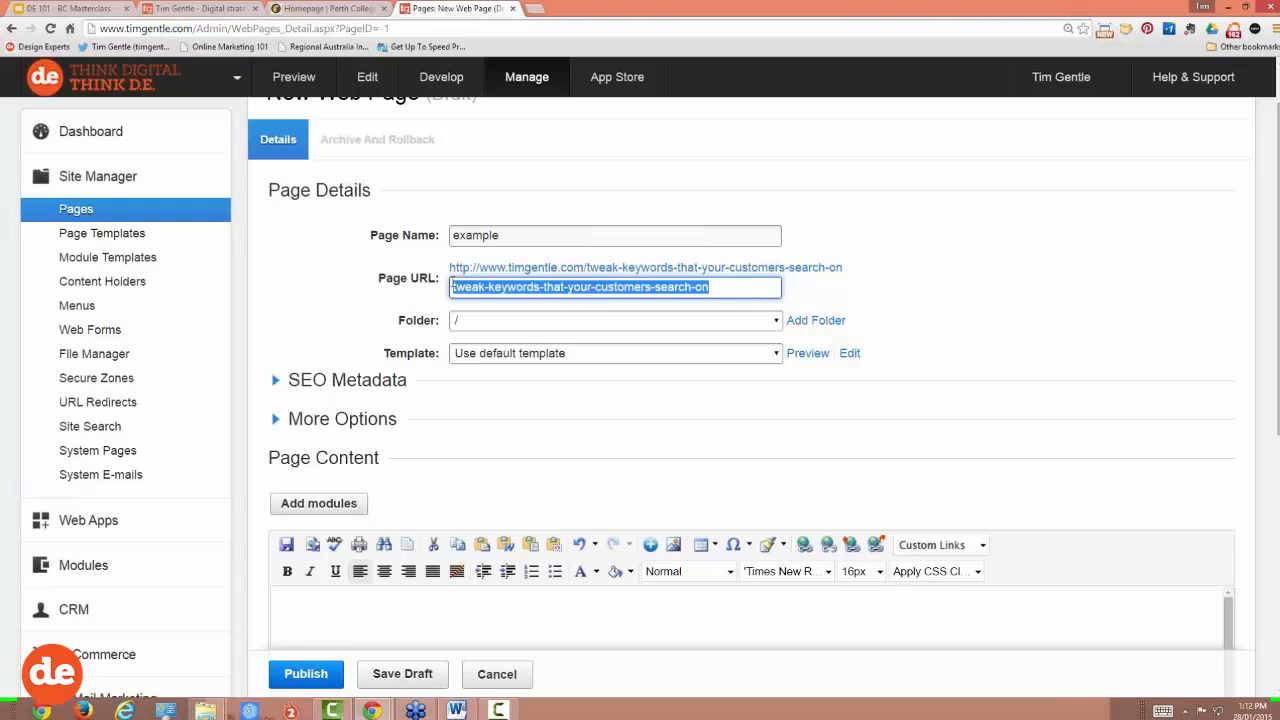
key("BackSpace")
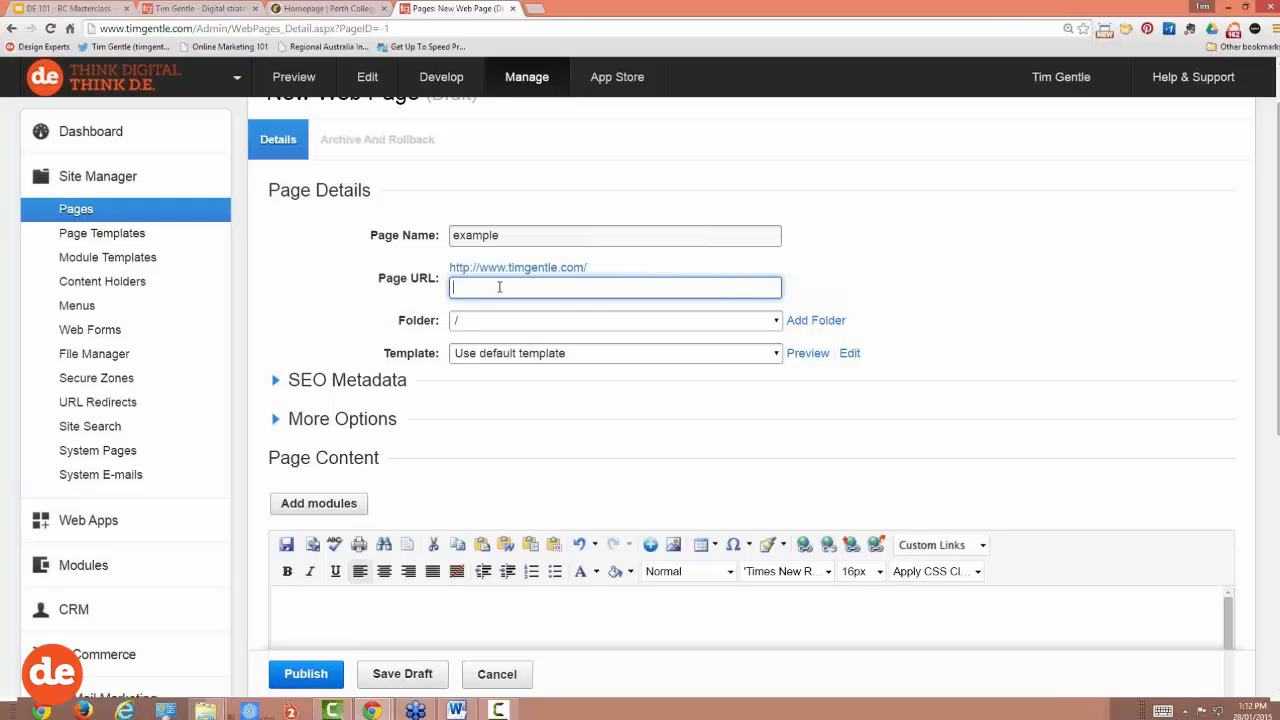
key("shift+Tab")
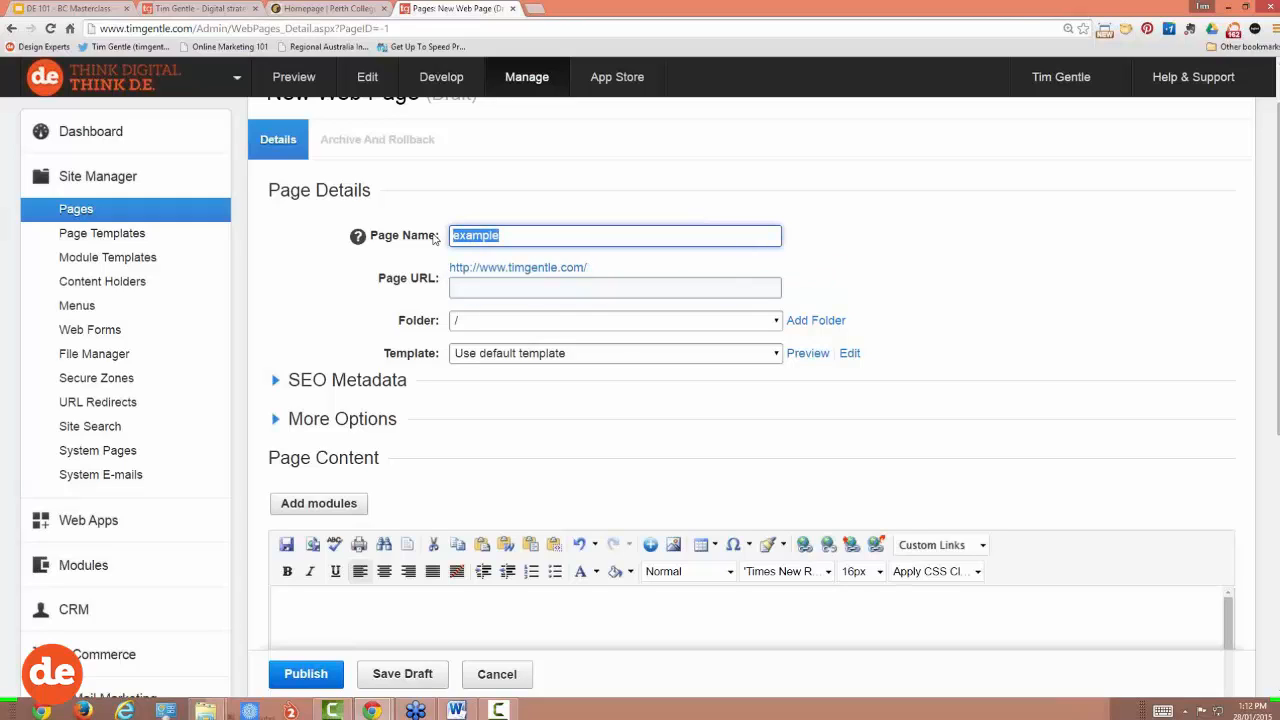
Step: Enter 'demo' as the page name so the URL becomes /demo
type("demo")
left_click(431, 254)
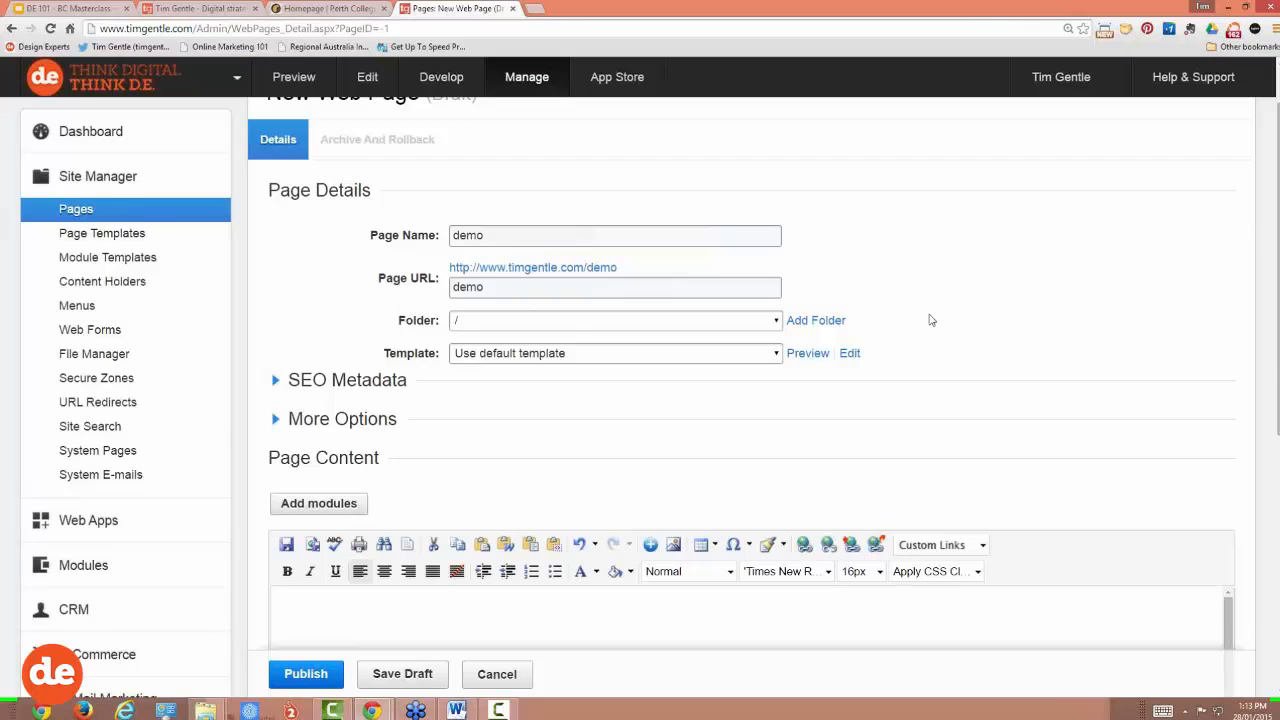
scroll(930, 320, "down", 1)
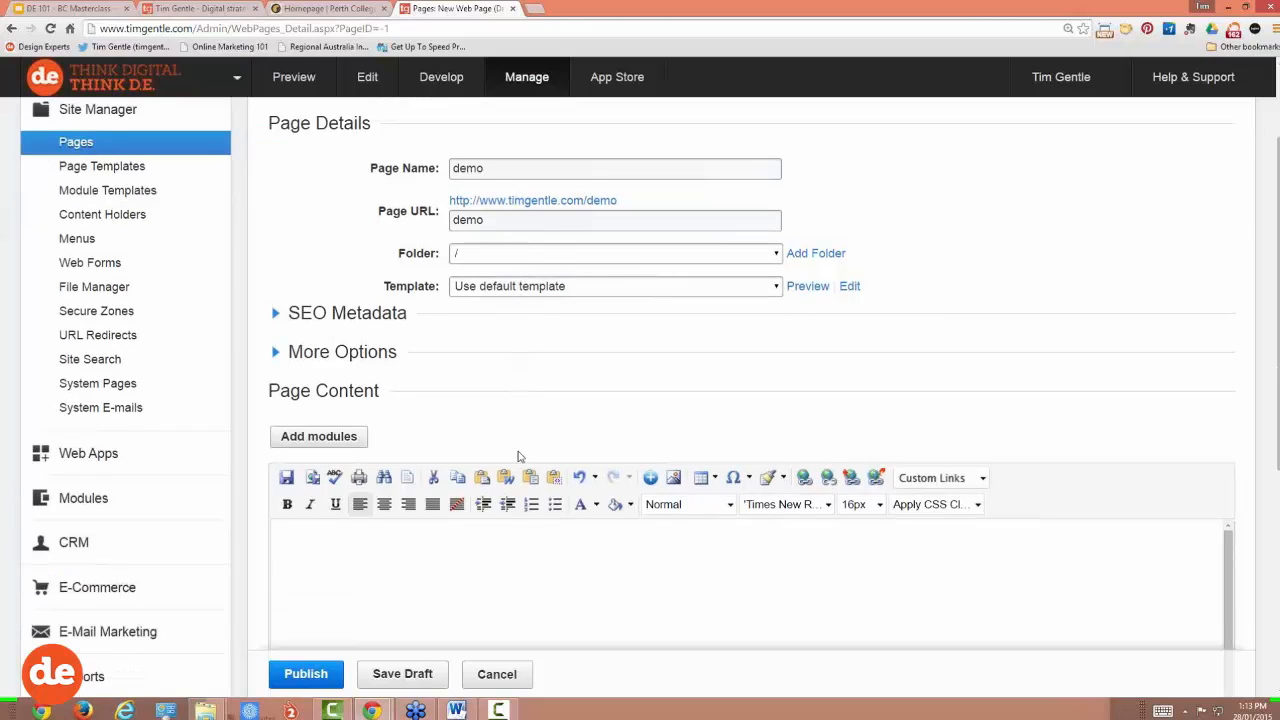
scroll(500, 526, "down", 3)
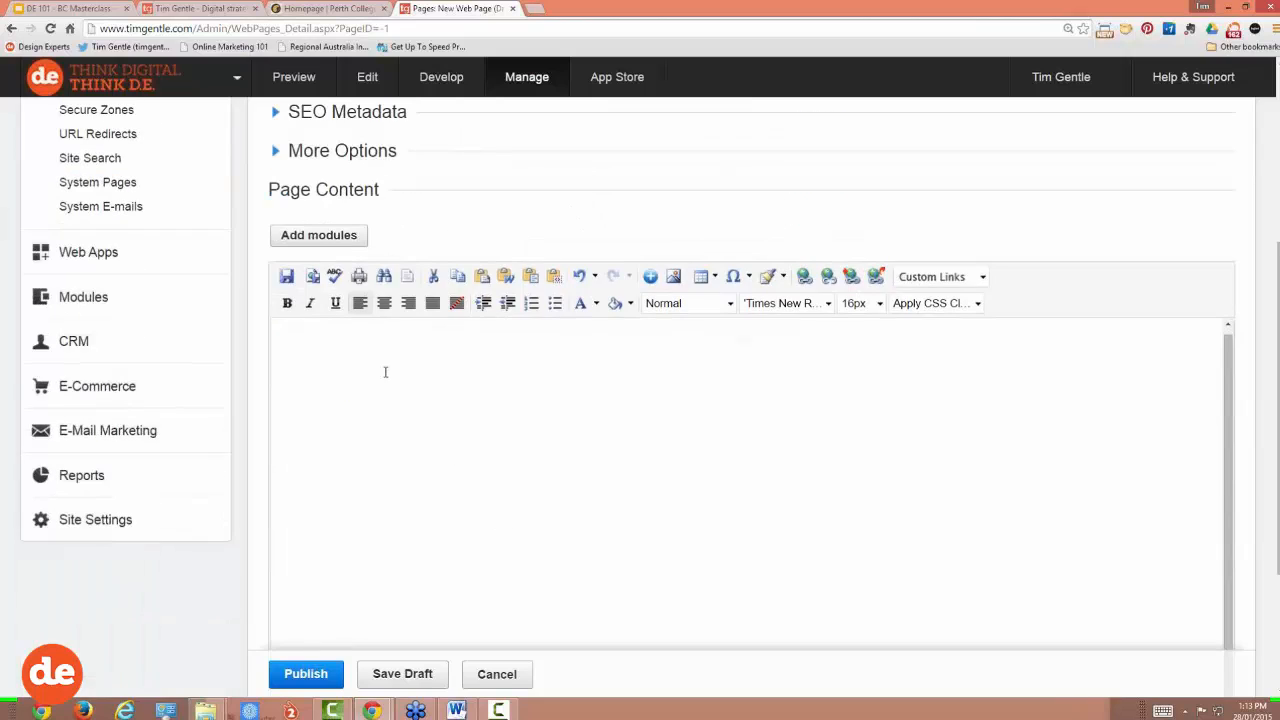
Step: Type 'Heading', 'Subheading' and 'text here' on separate lines in the content editor
left_click(352, 340)
type("Heading")
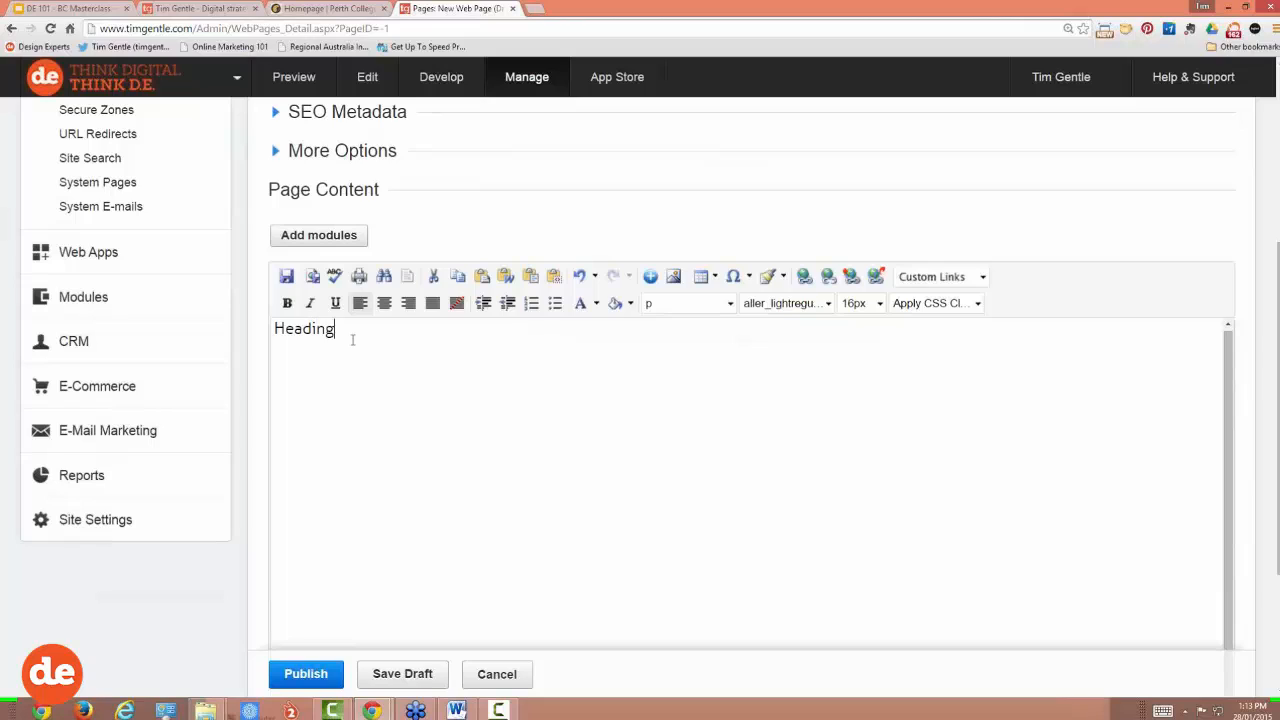
key("Return")
type("Subheadin")
type("g ")
type("text here")
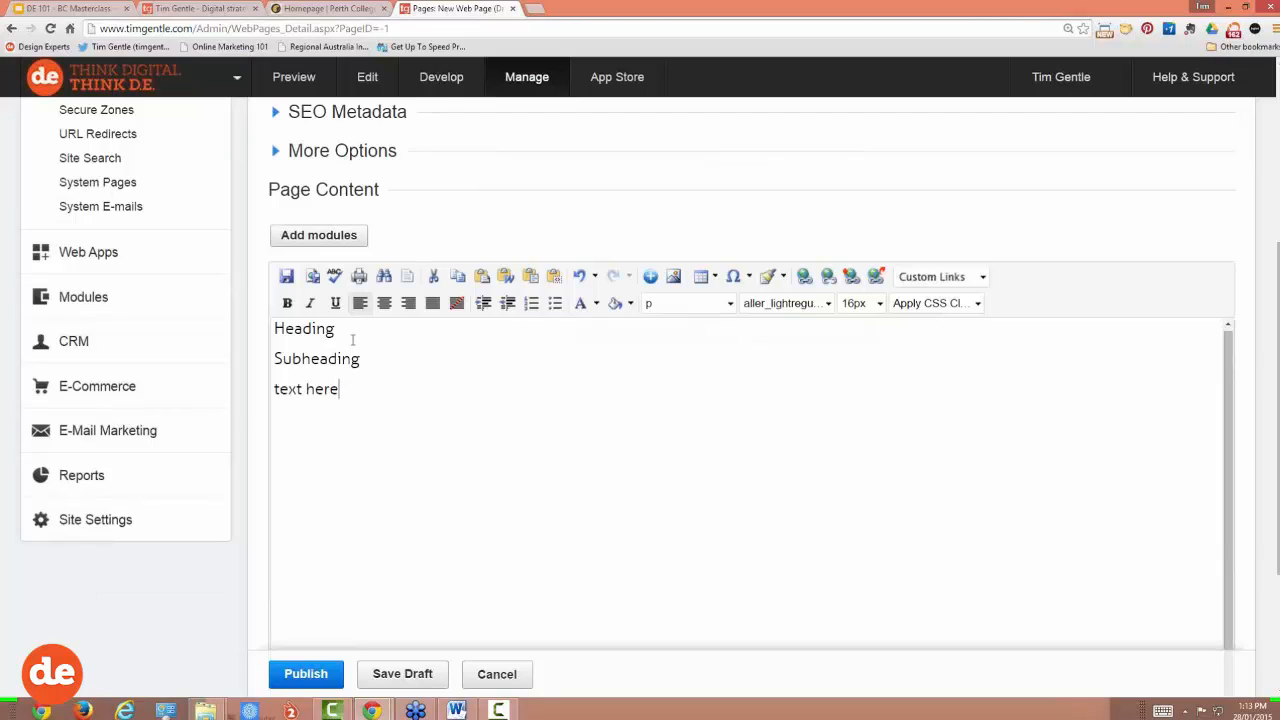
key("Return")
Step: Publish the demo page and scroll back to its content editor
left_click(305, 674)
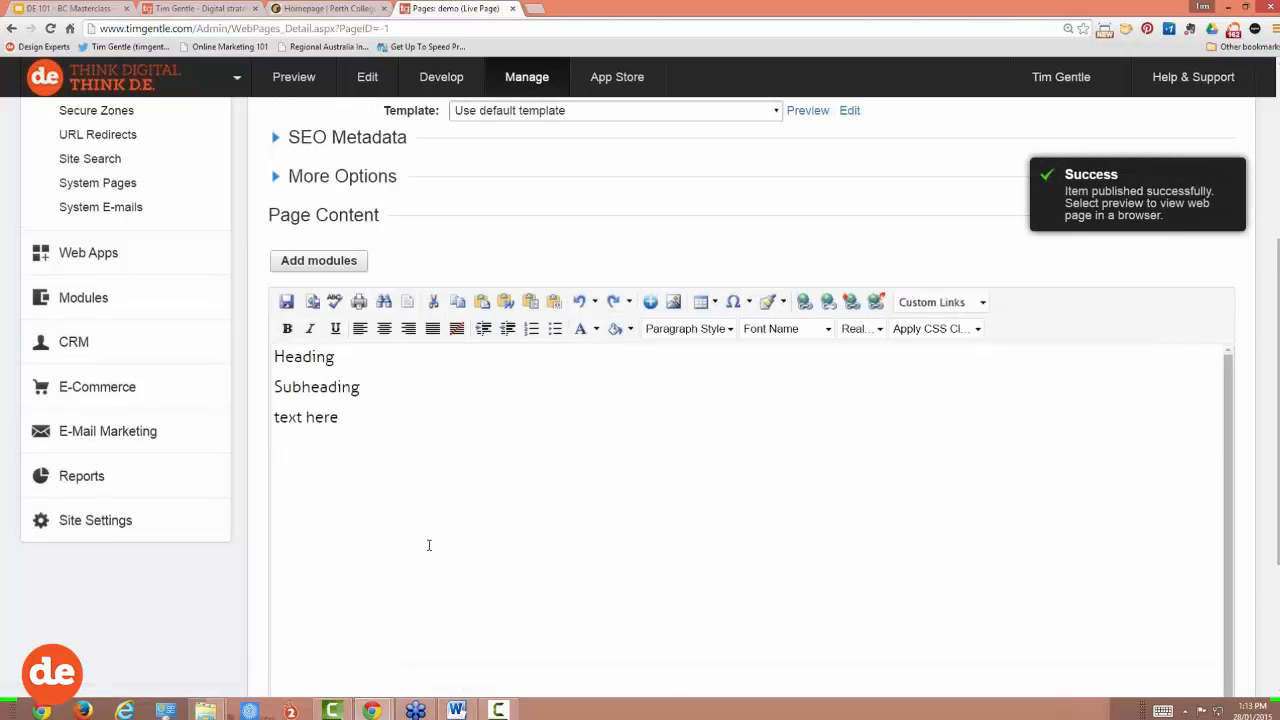
scroll(428, 545, "up", 3)
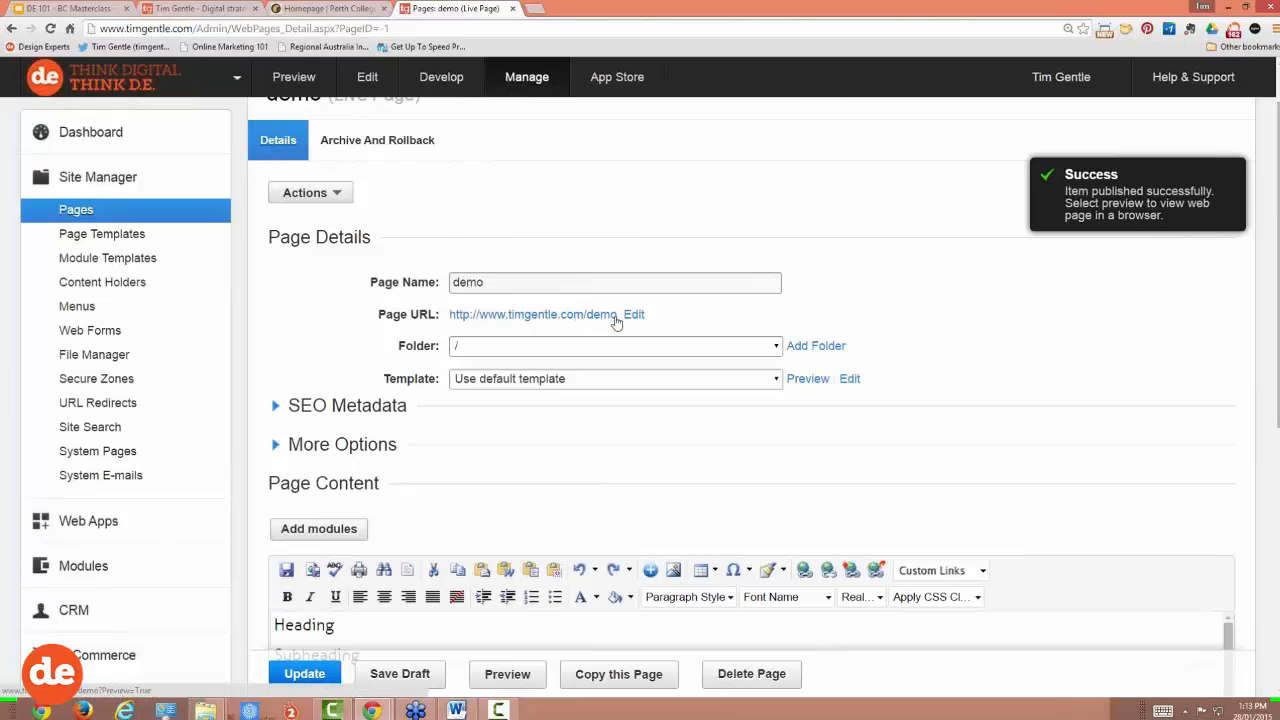
scroll(360, 315, "down", 4)
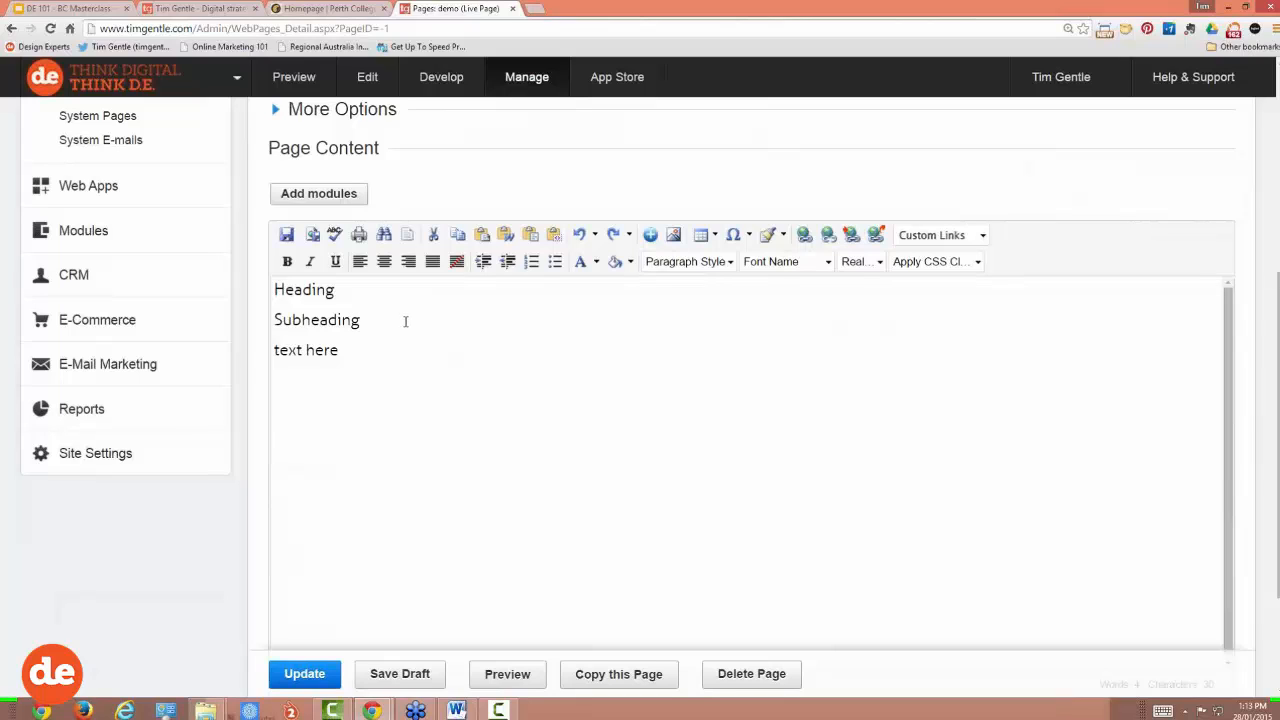
scroll(405, 320, "down", 1)
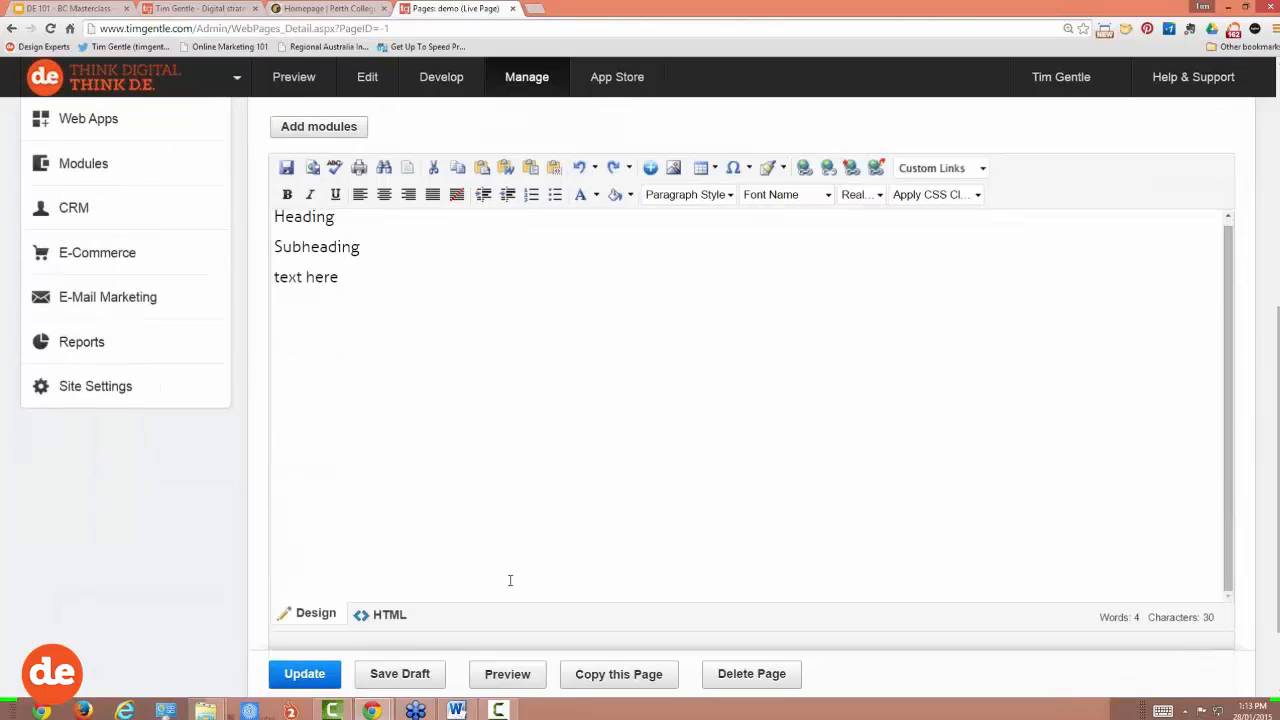
Step: Preview the live demo page at timgentle.com/demo in a new tab, then return to the editor
left_click(515, 678)
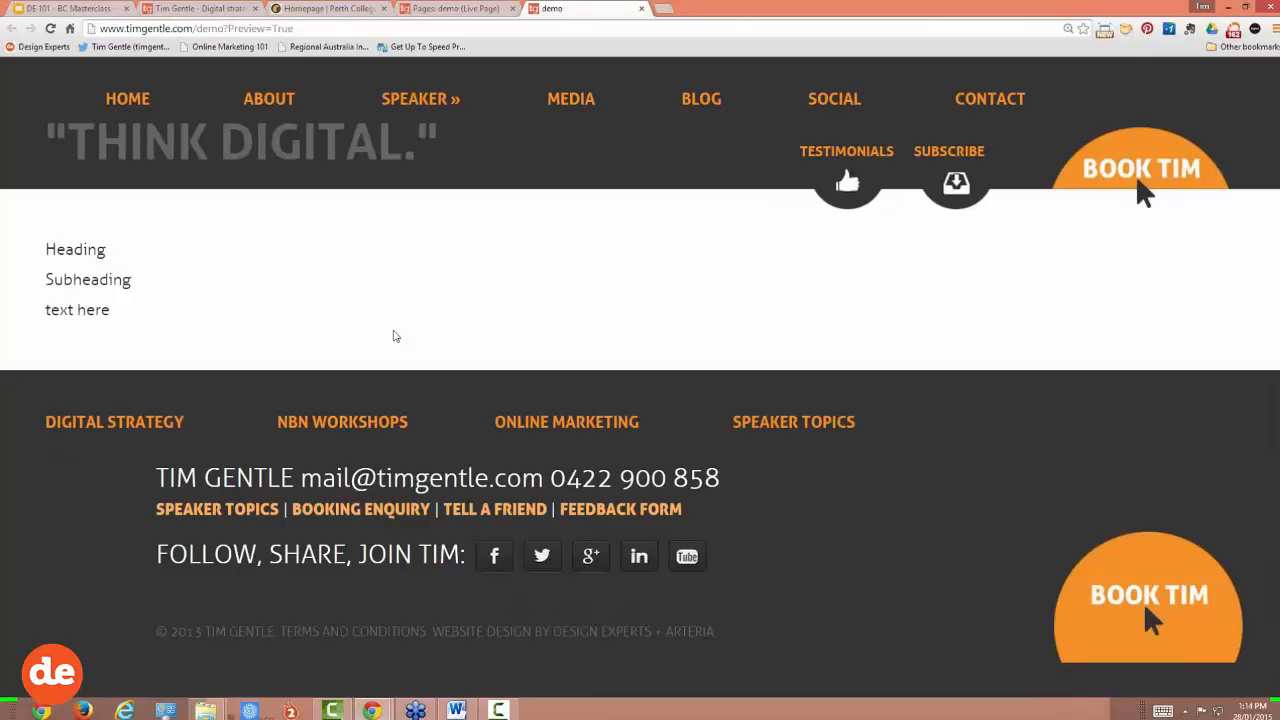
left_click_drag(46, 249, 112, 310)
left_click(108, 265)
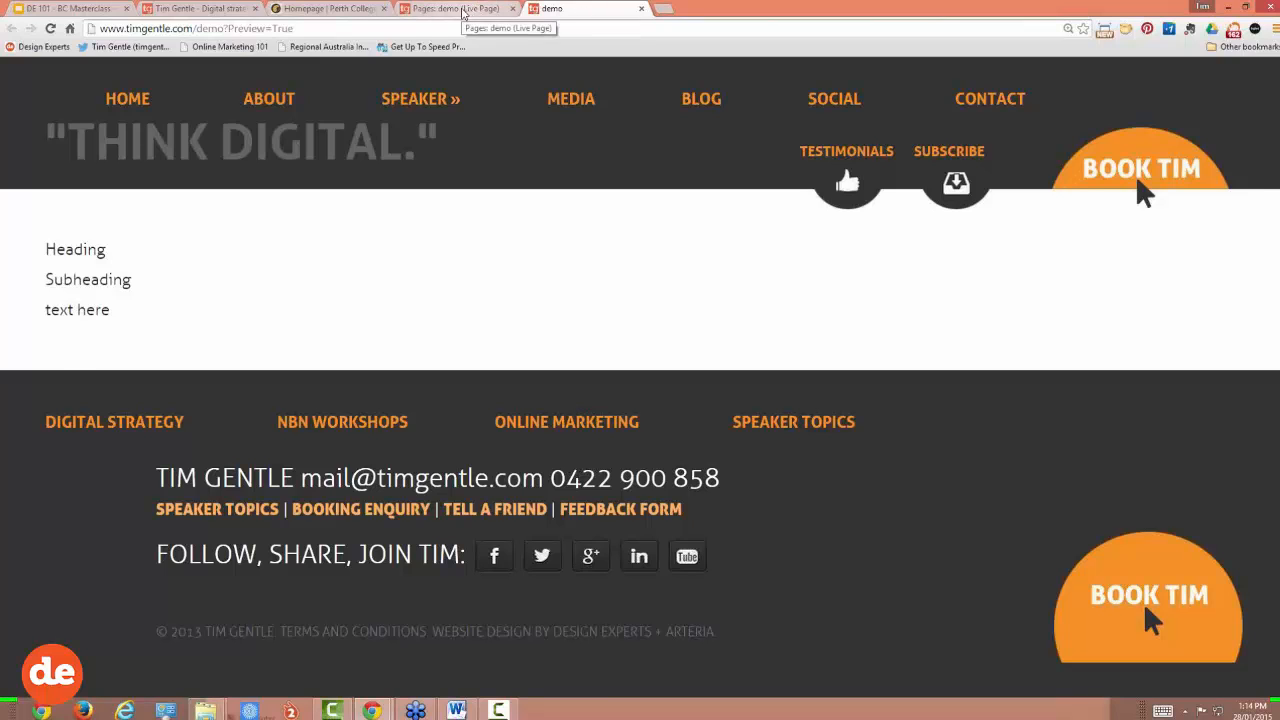
left_click(463, 11)
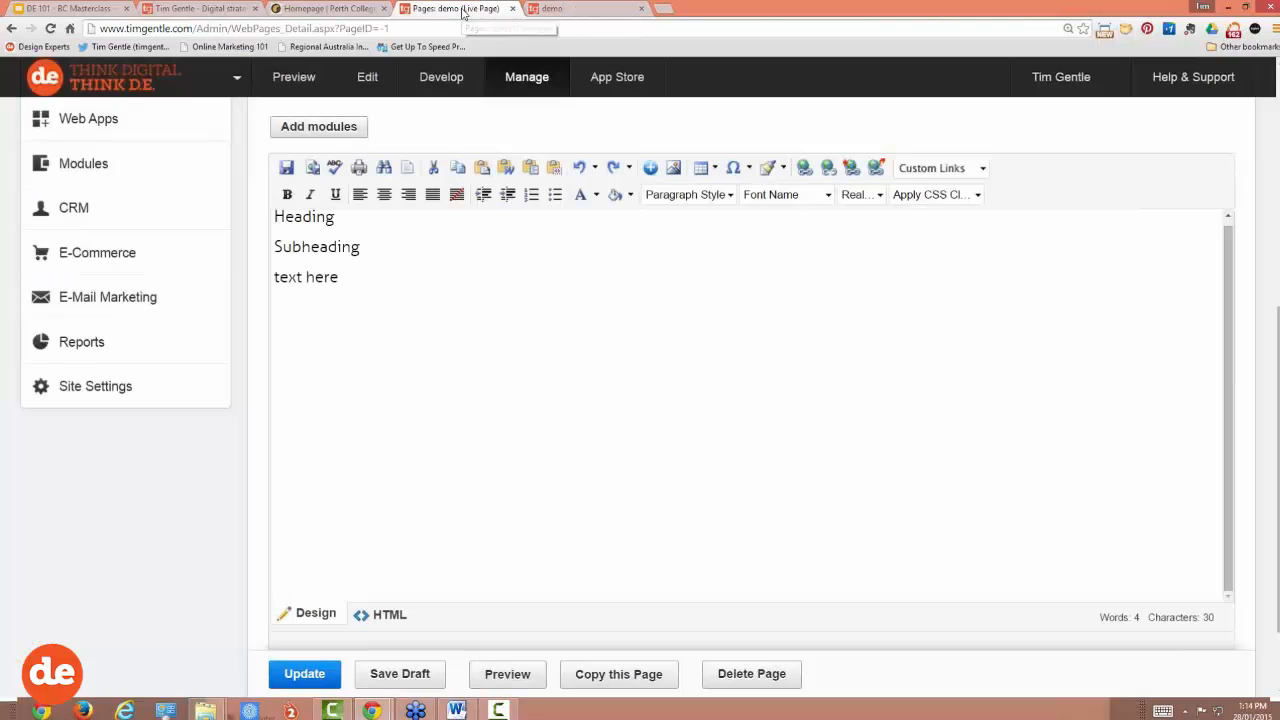
Step: Change the first line to 'Heading goes here', save the live page, and view its preview tab
left_click(350, 232)
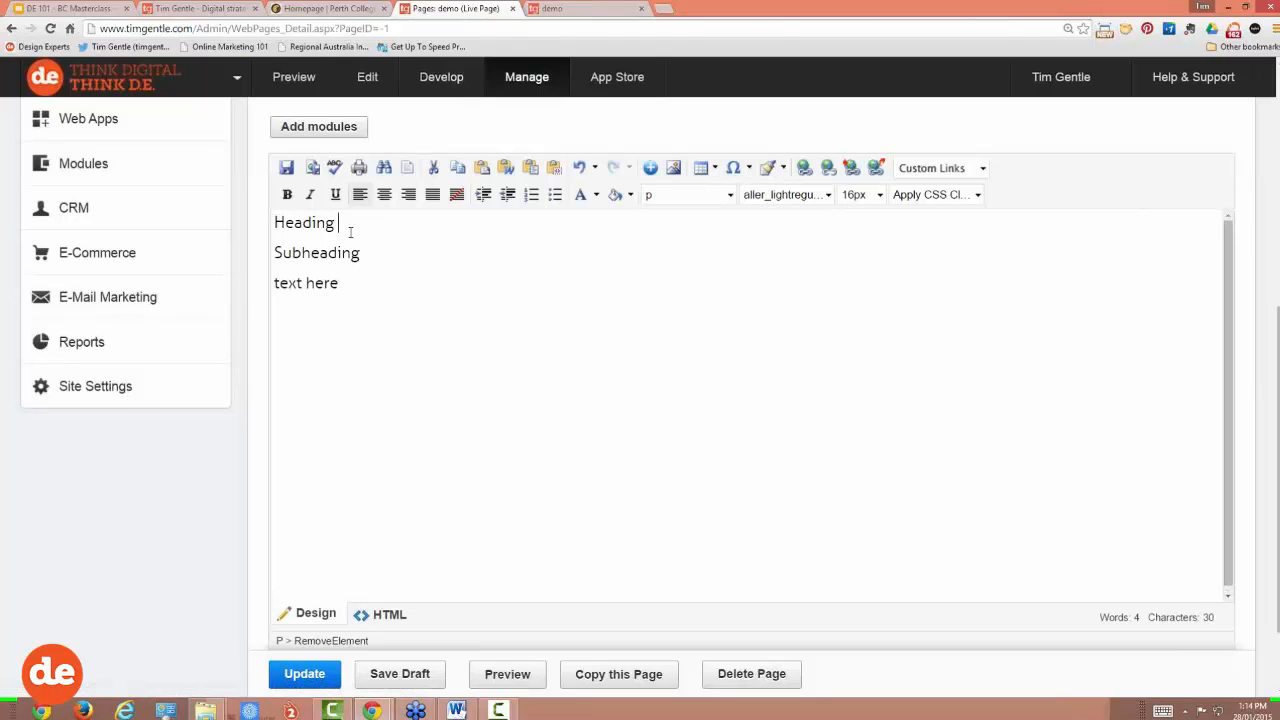
type("goes here")
left_click(316, 675)
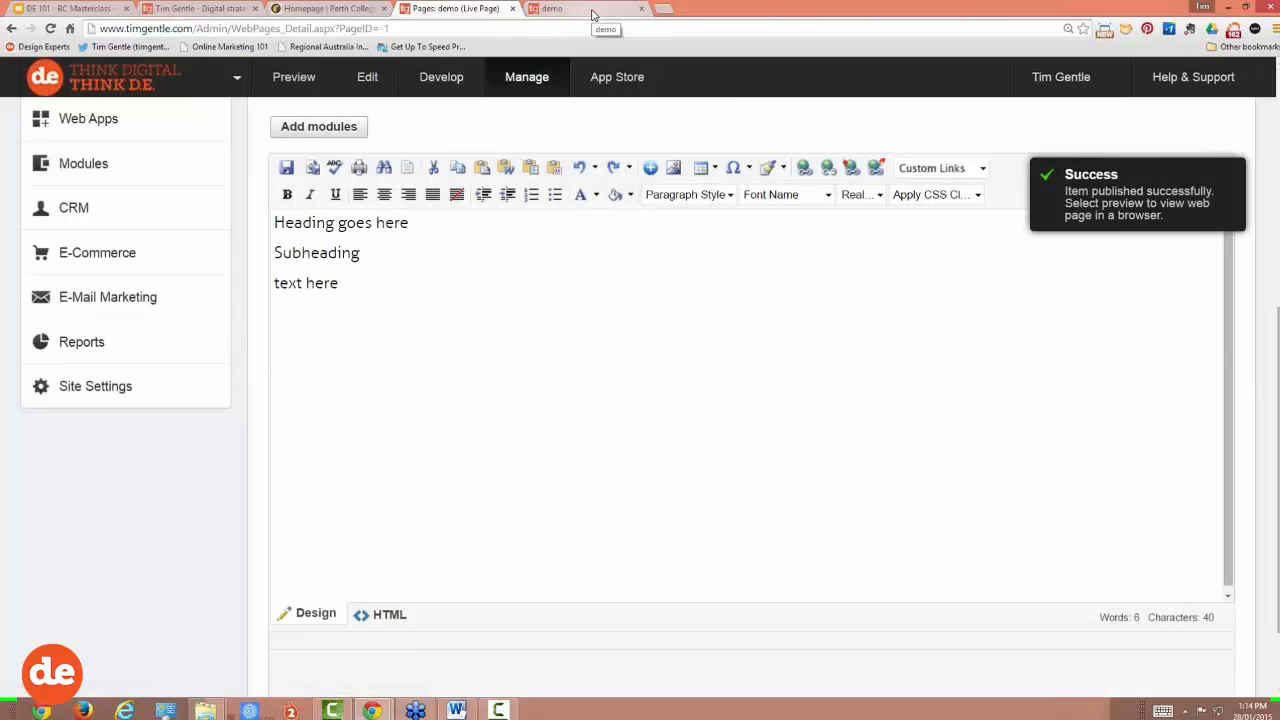
left_click(594, 10)
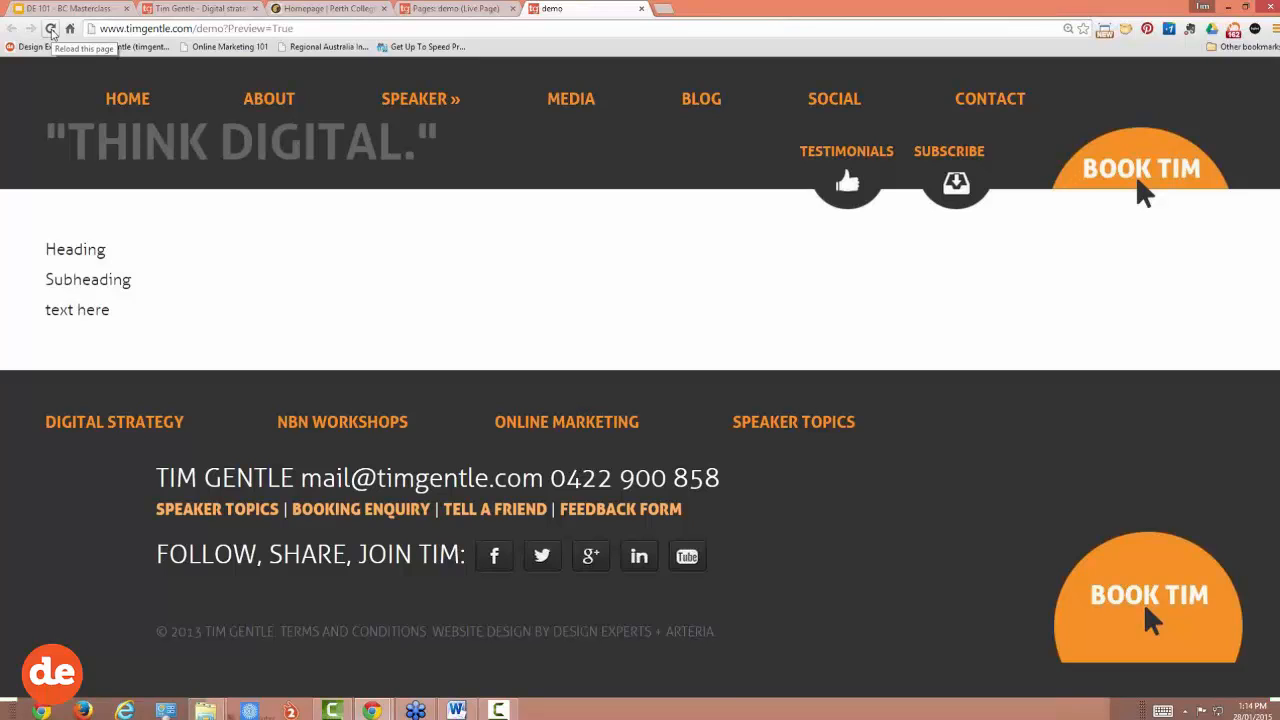
Step: Reload the preview to confirm 'Heading goes here' appears, ending back in the page editor
left_click(51, 29)
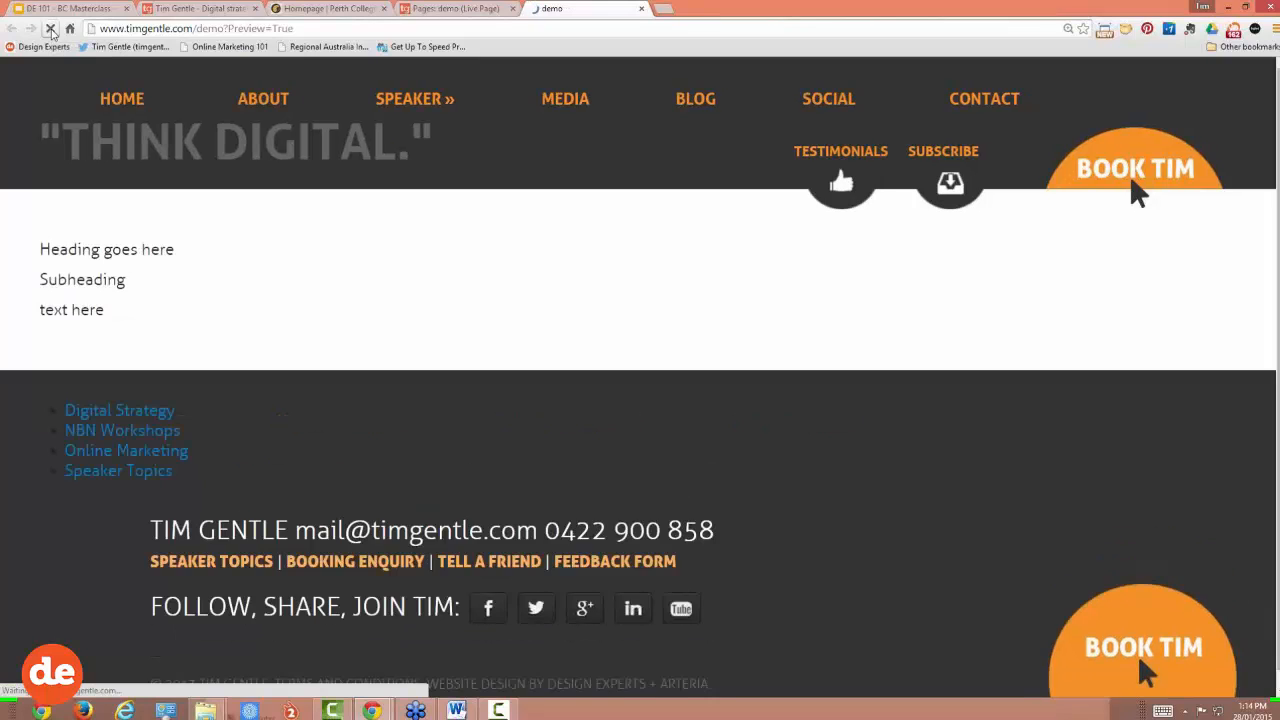
left_click_drag(45, 249, 181, 250)
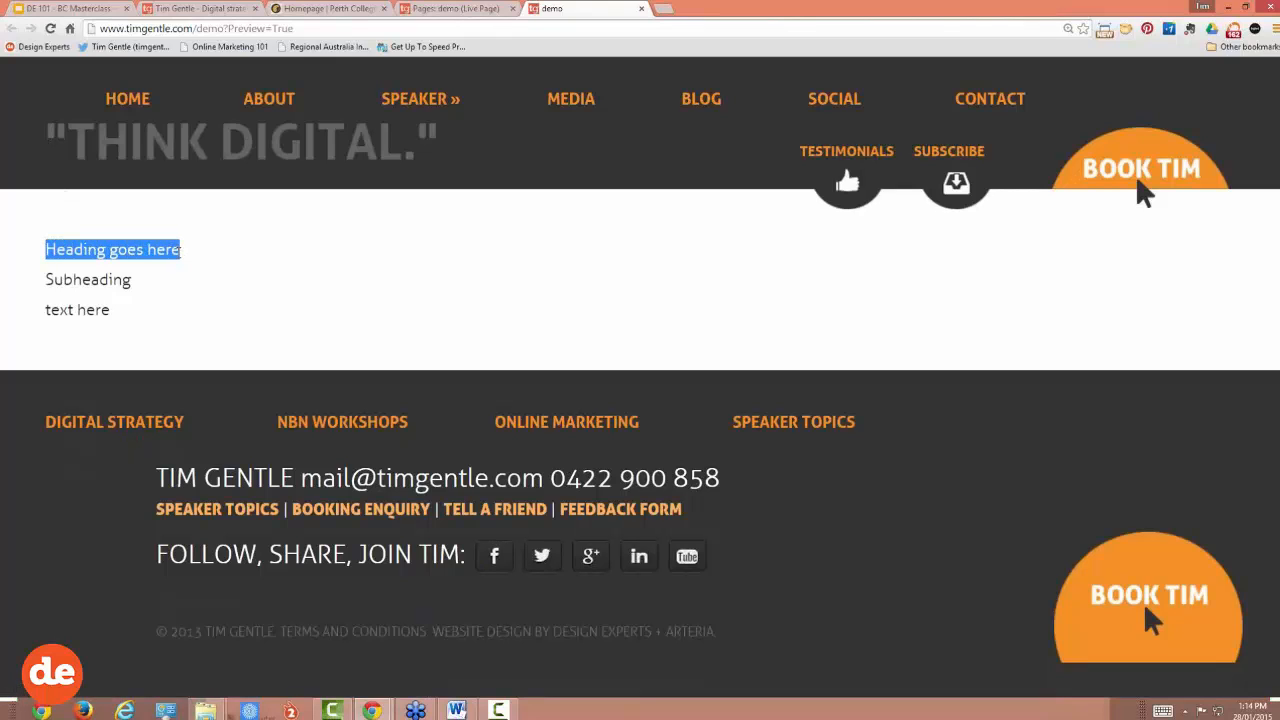
left_click(436, 10)
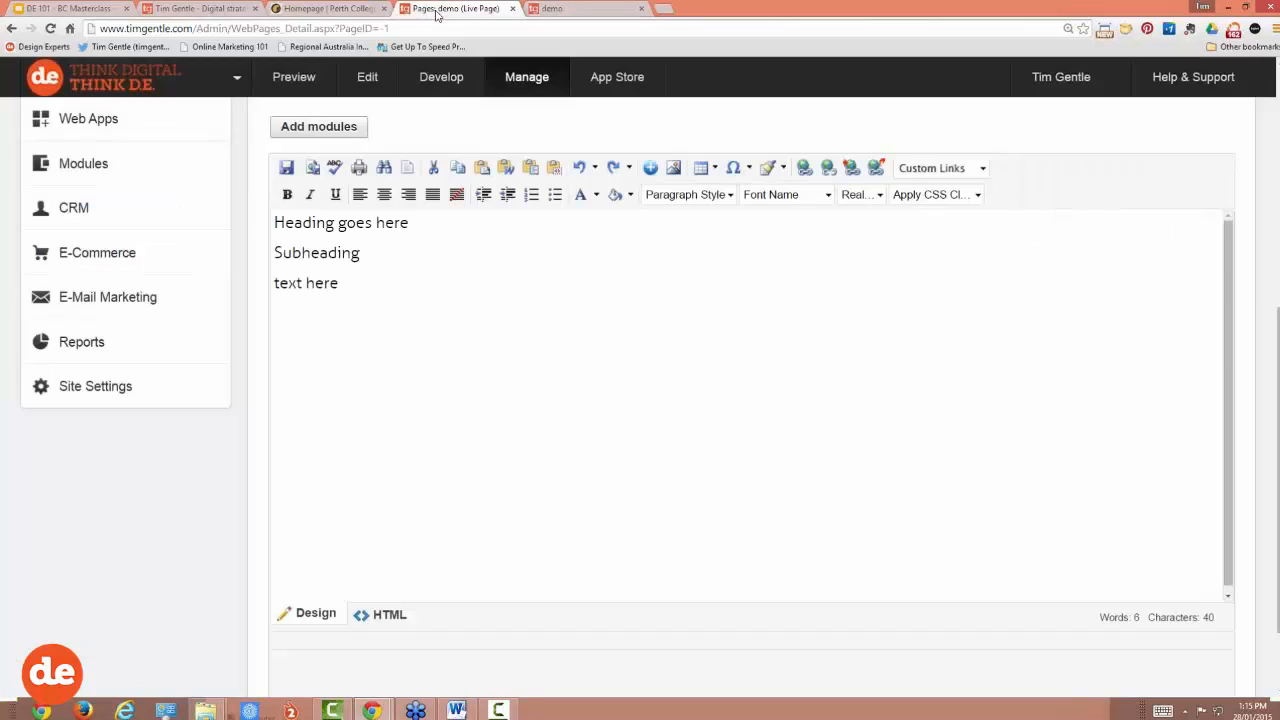
left_click(564, 9)
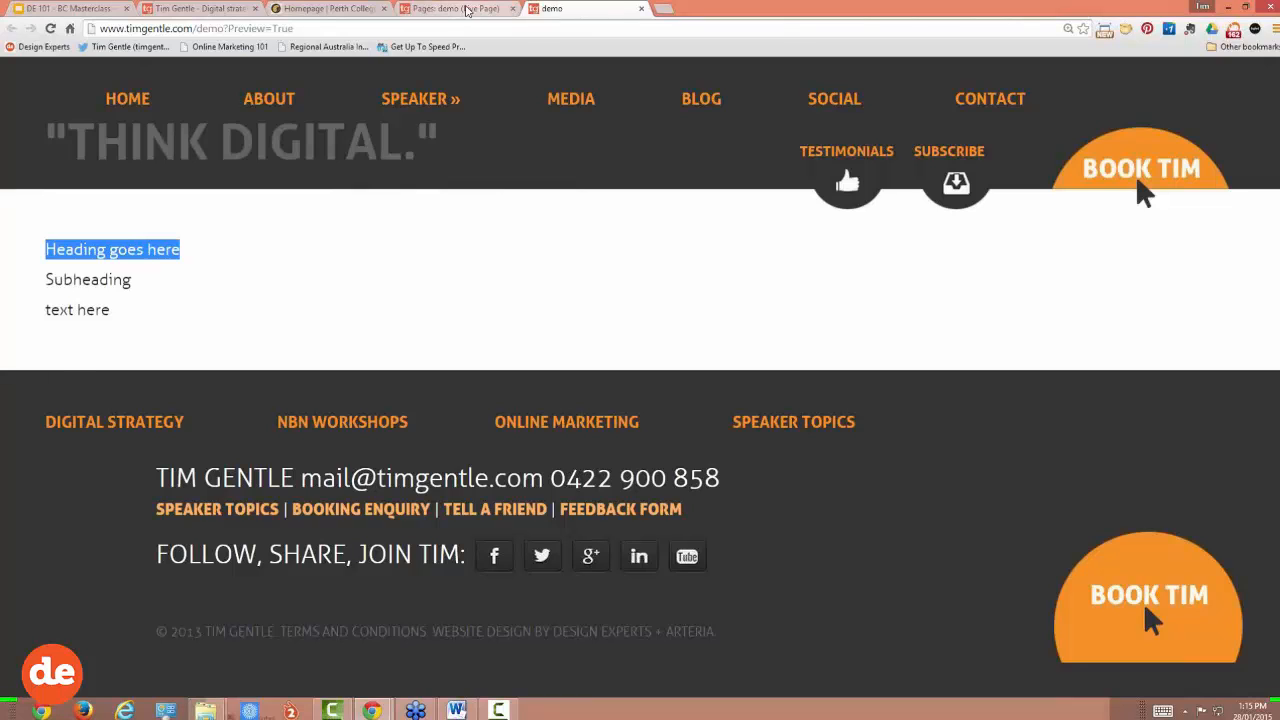
left_click(466, 10)
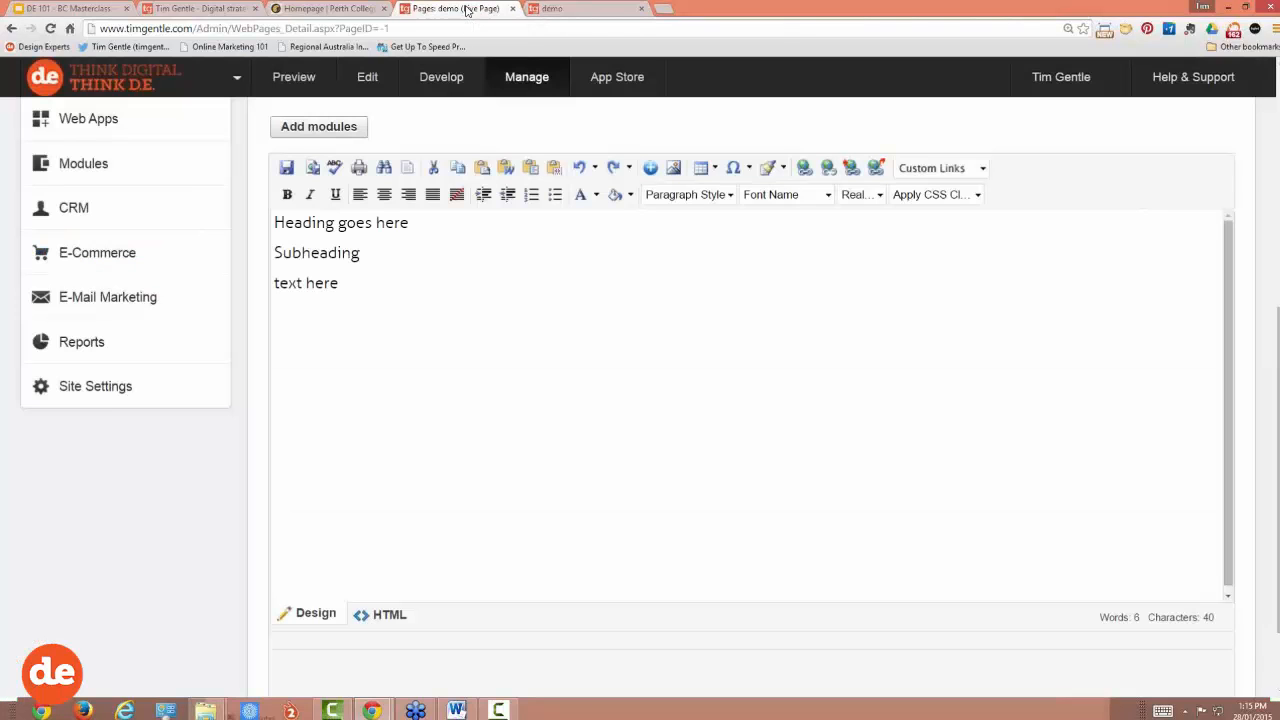
left_click(576, 10)
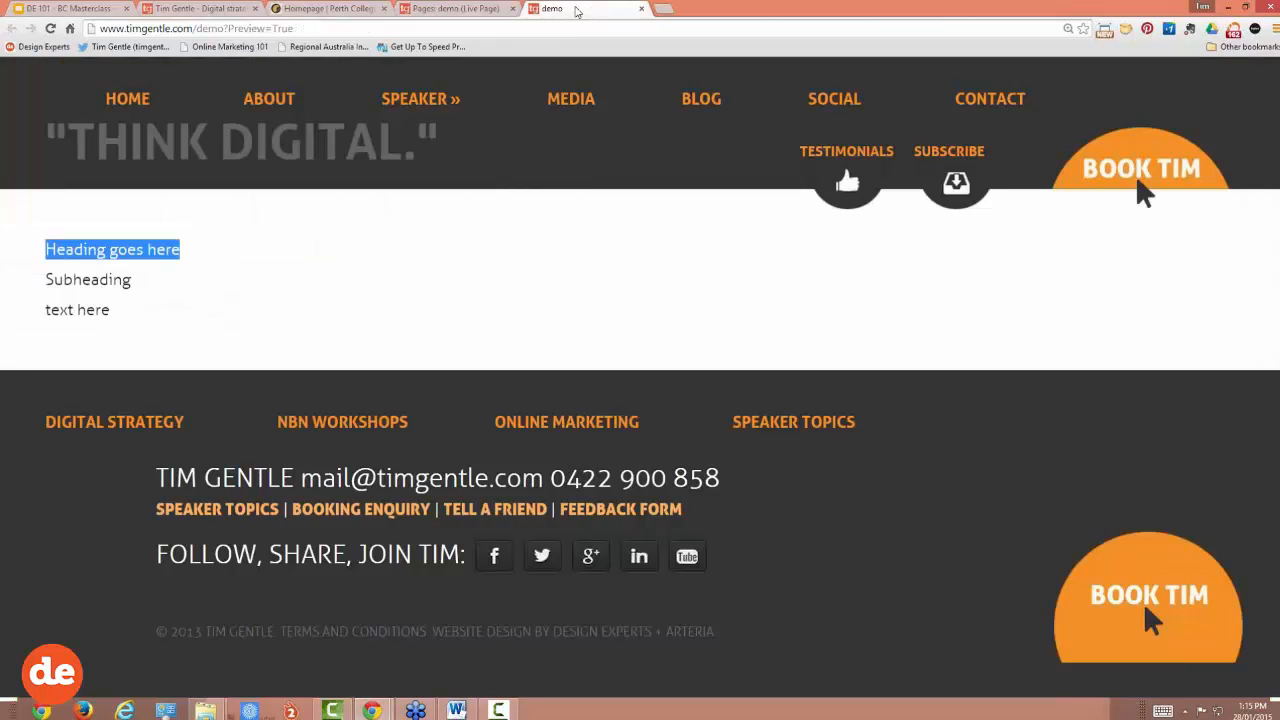
left_click(478, 10)
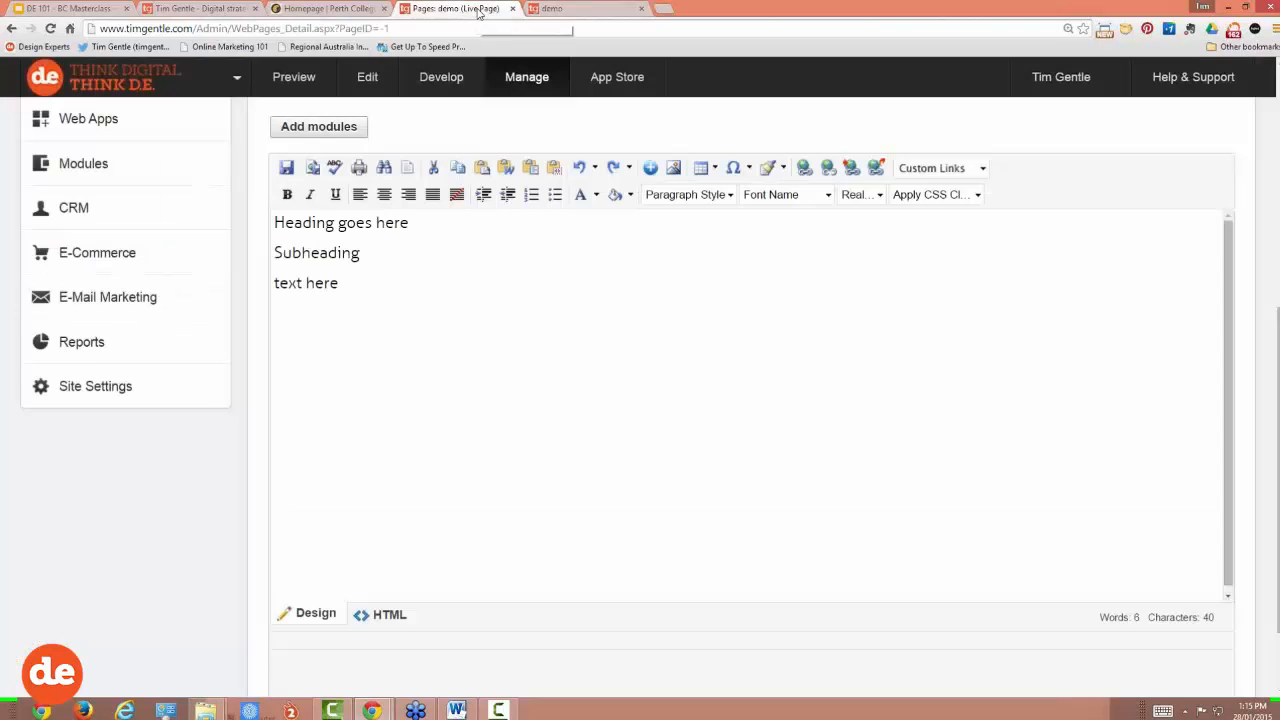
Step: Replace 'Heading goes here' with 'Demo' in the page's first line
scroll(490, 318, "up", 1)
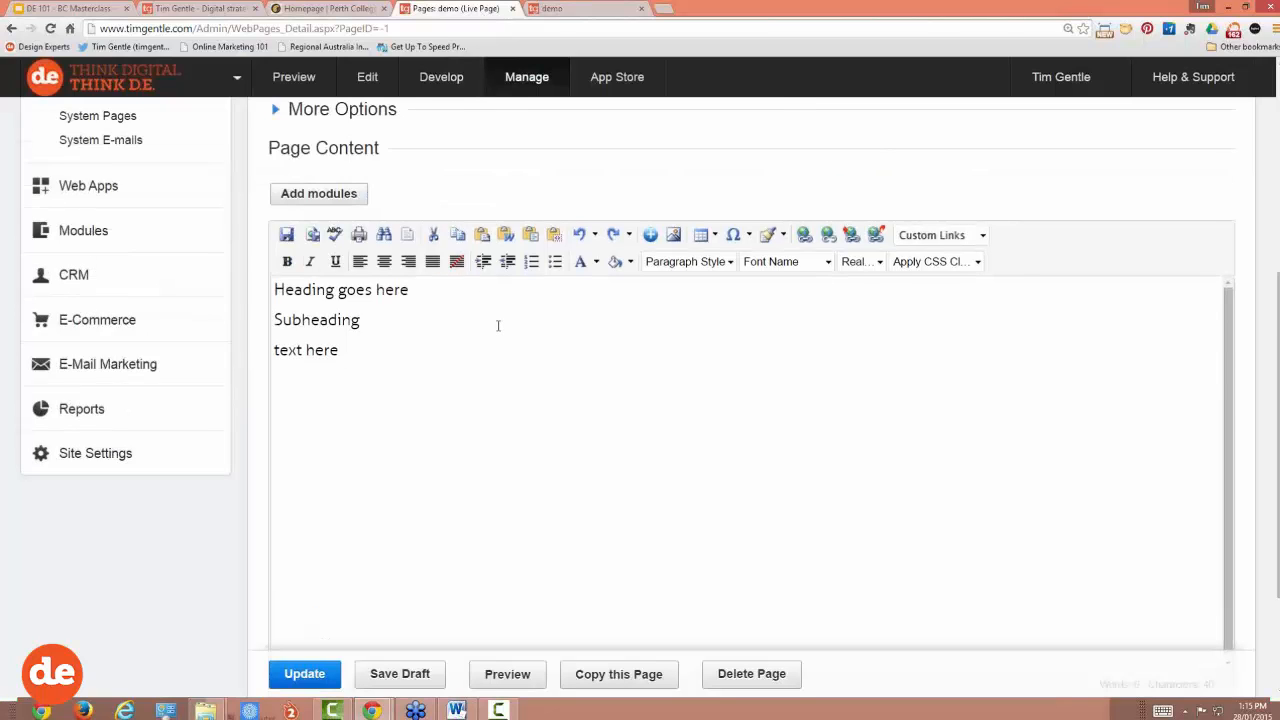
scroll(498, 325, "up", 2)
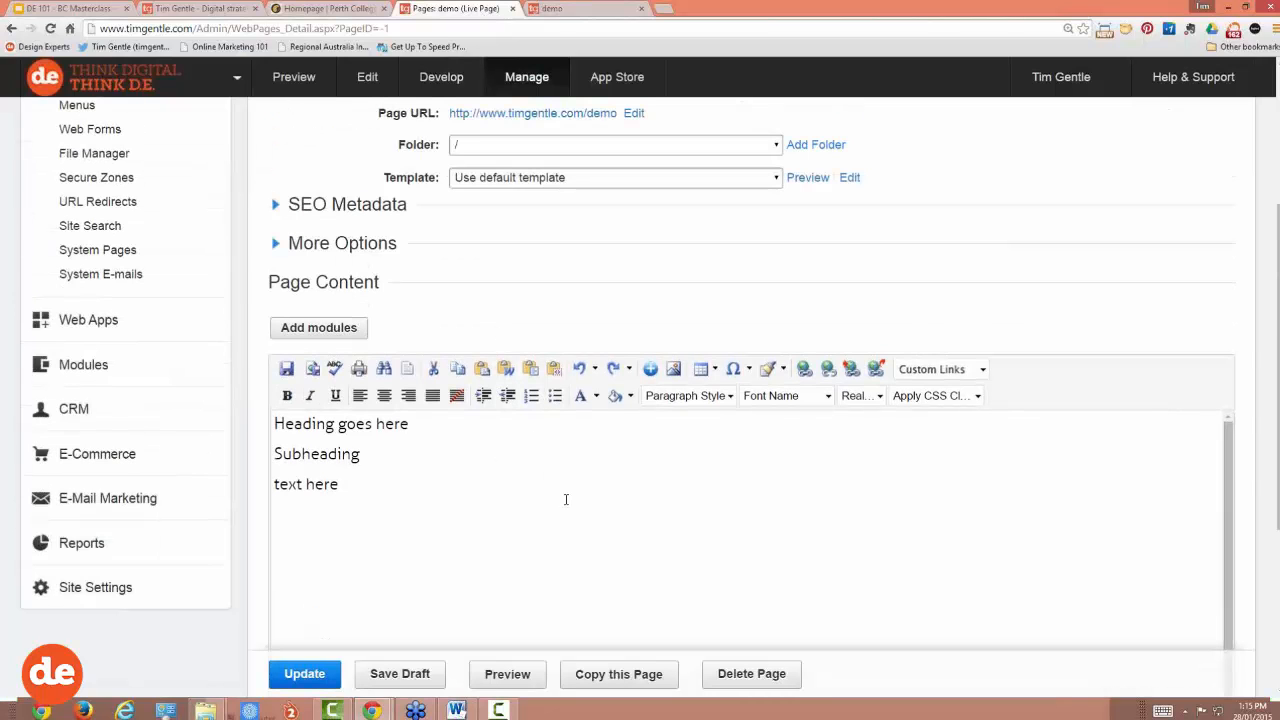
scroll(565, 499, "up", 1)
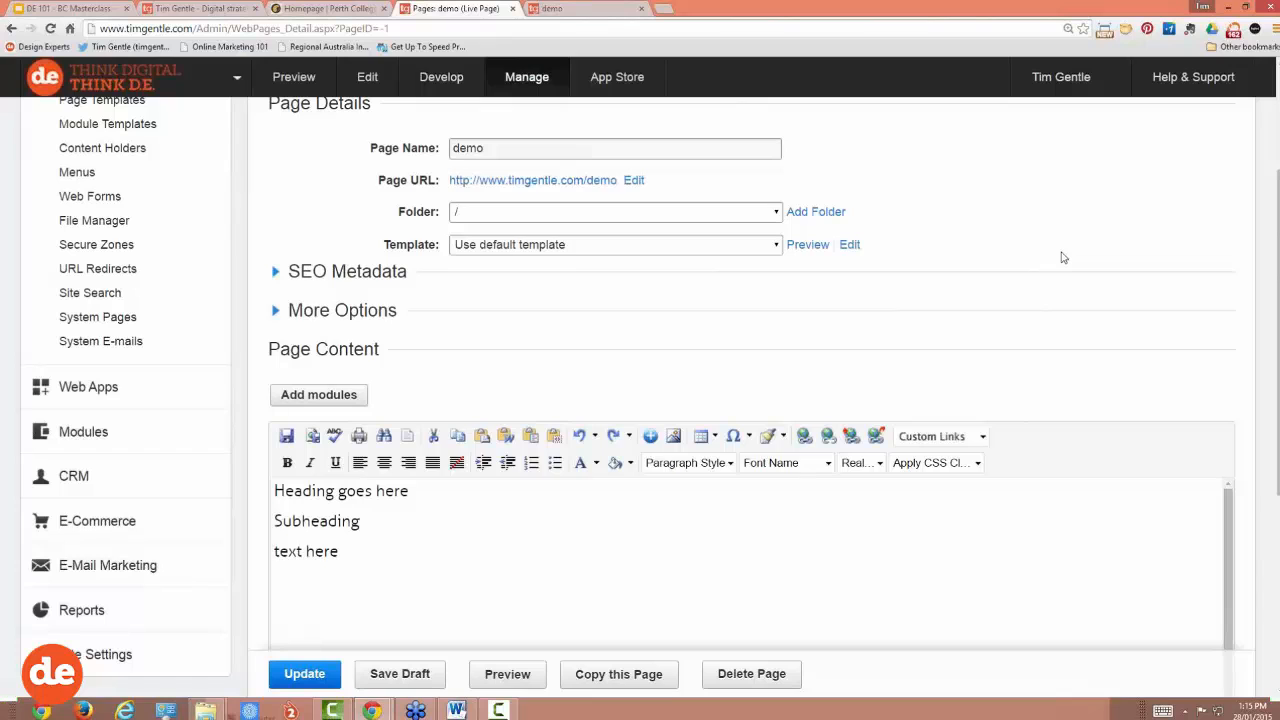
scroll(825, 435, "down", 2)
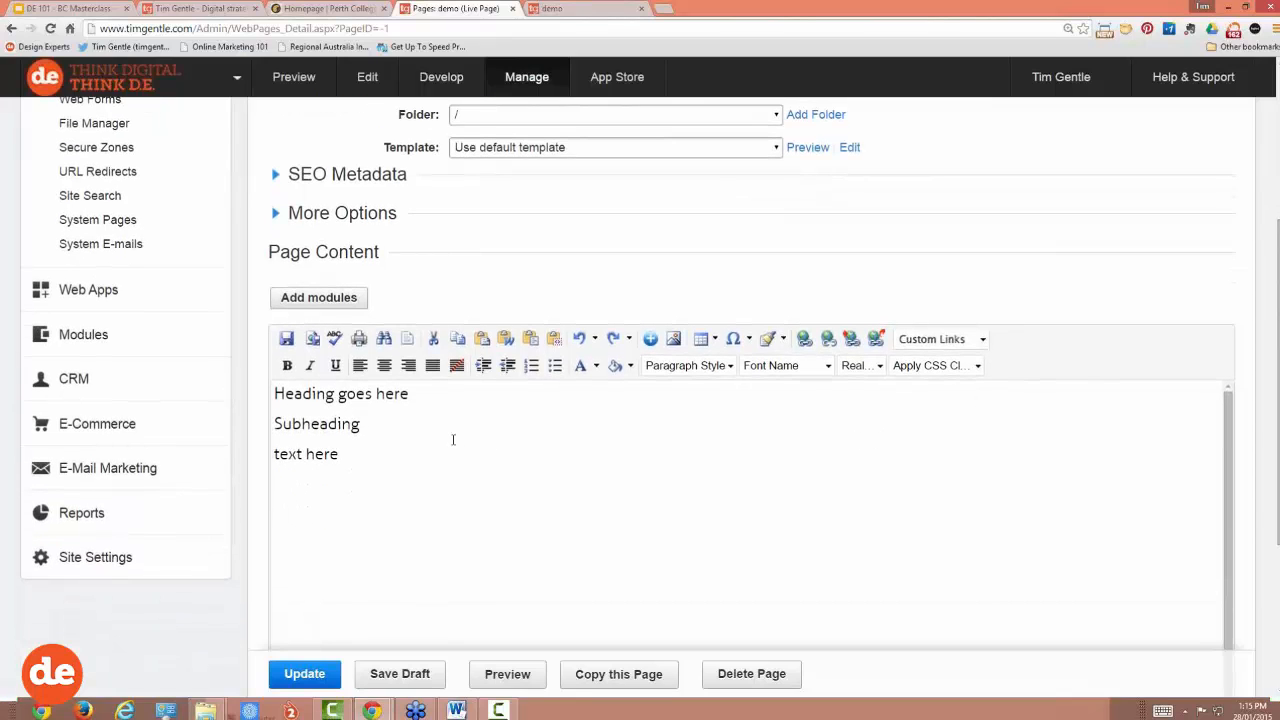
left_click_drag(408, 393, 338, 393)
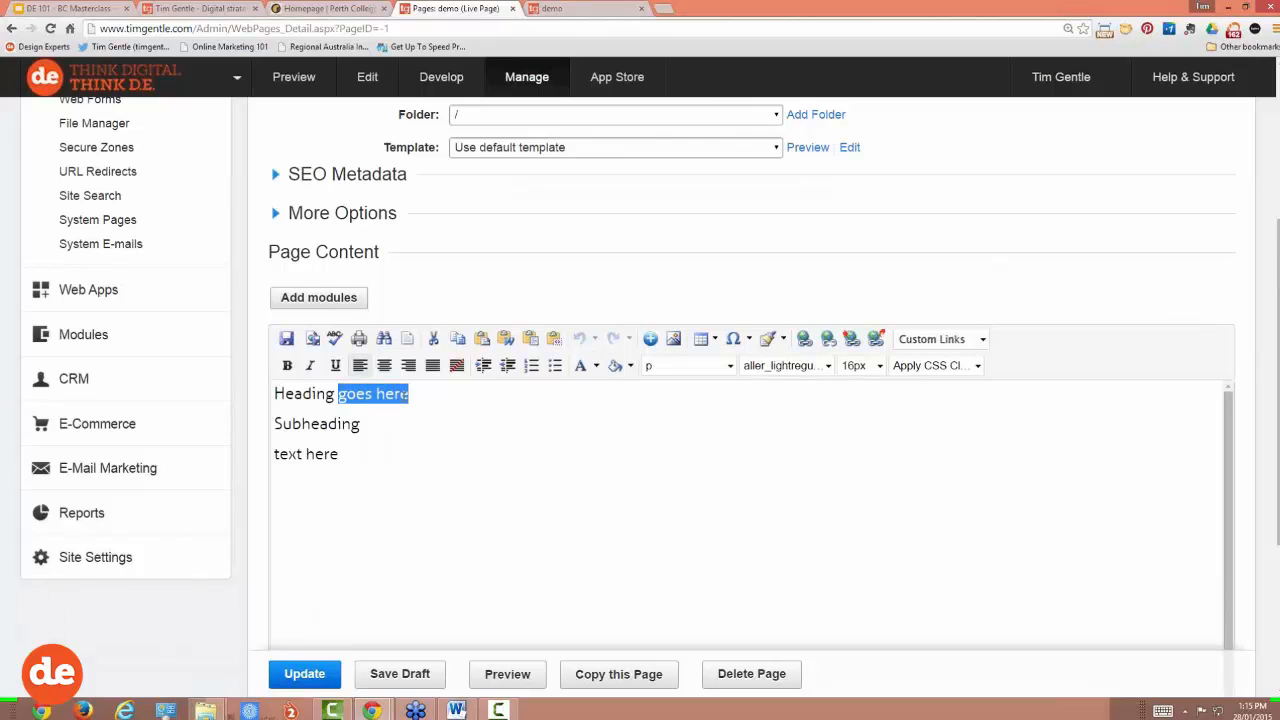
key("BackSpace")
left_click_drag(334, 393, 271, 393)
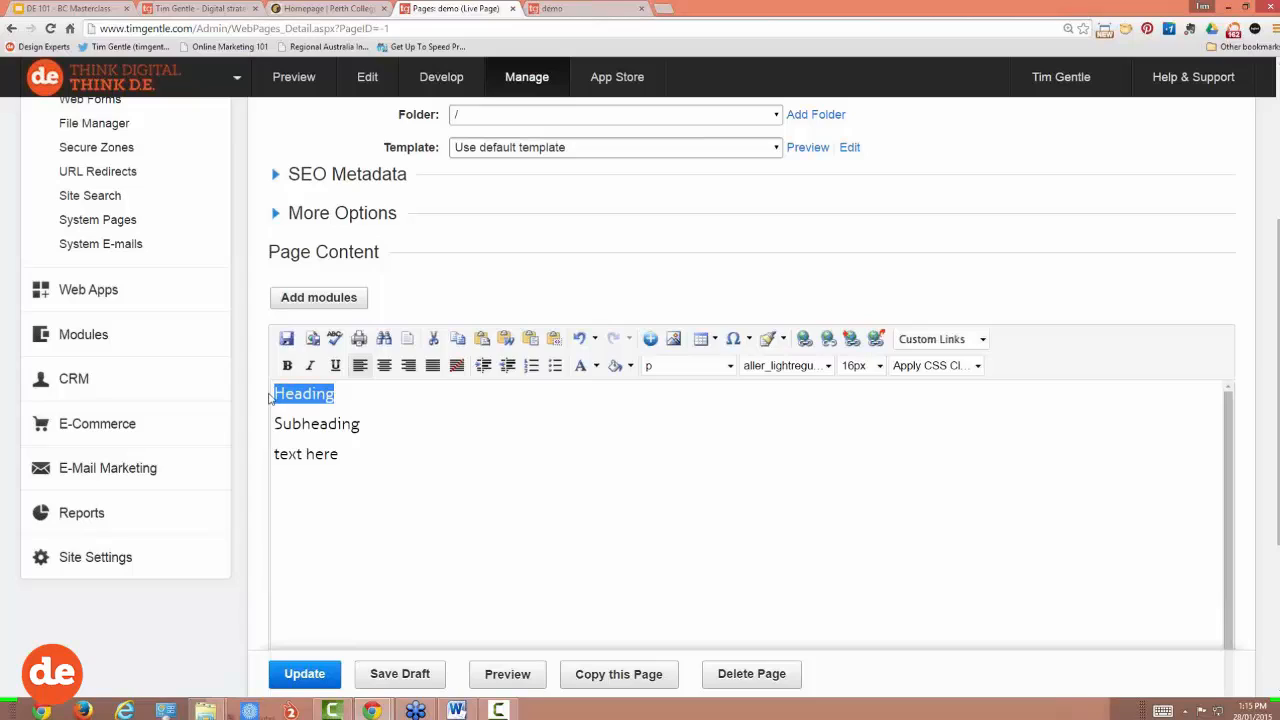
type("Demo")
left_click_drag(322, 392, 273, 393)
left_click(879, 366)
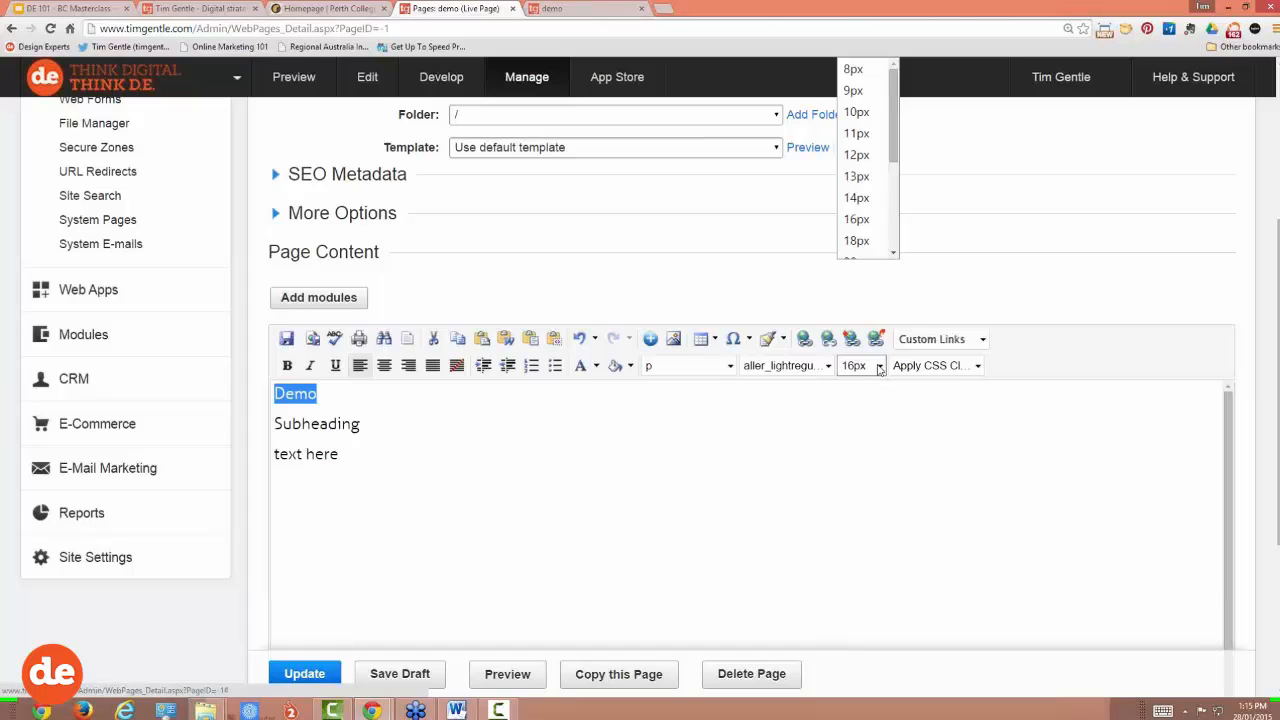
left_click(898, 148)
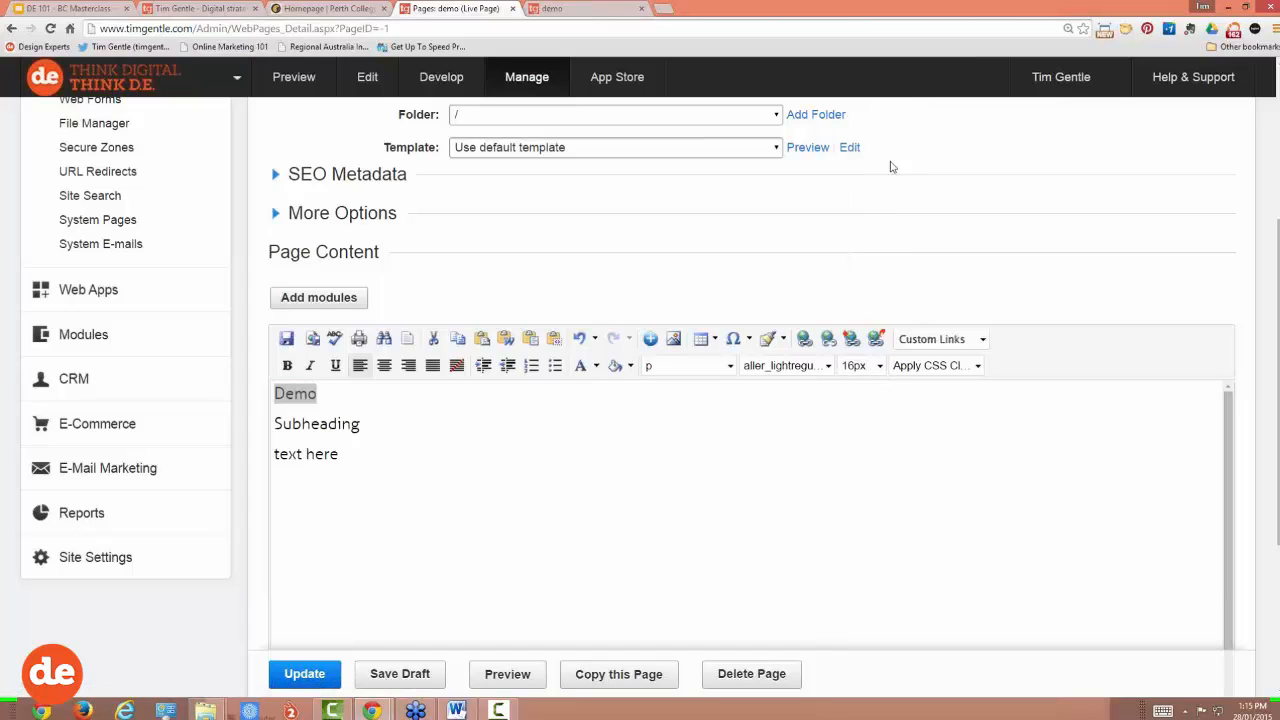
left_click(879, 366)
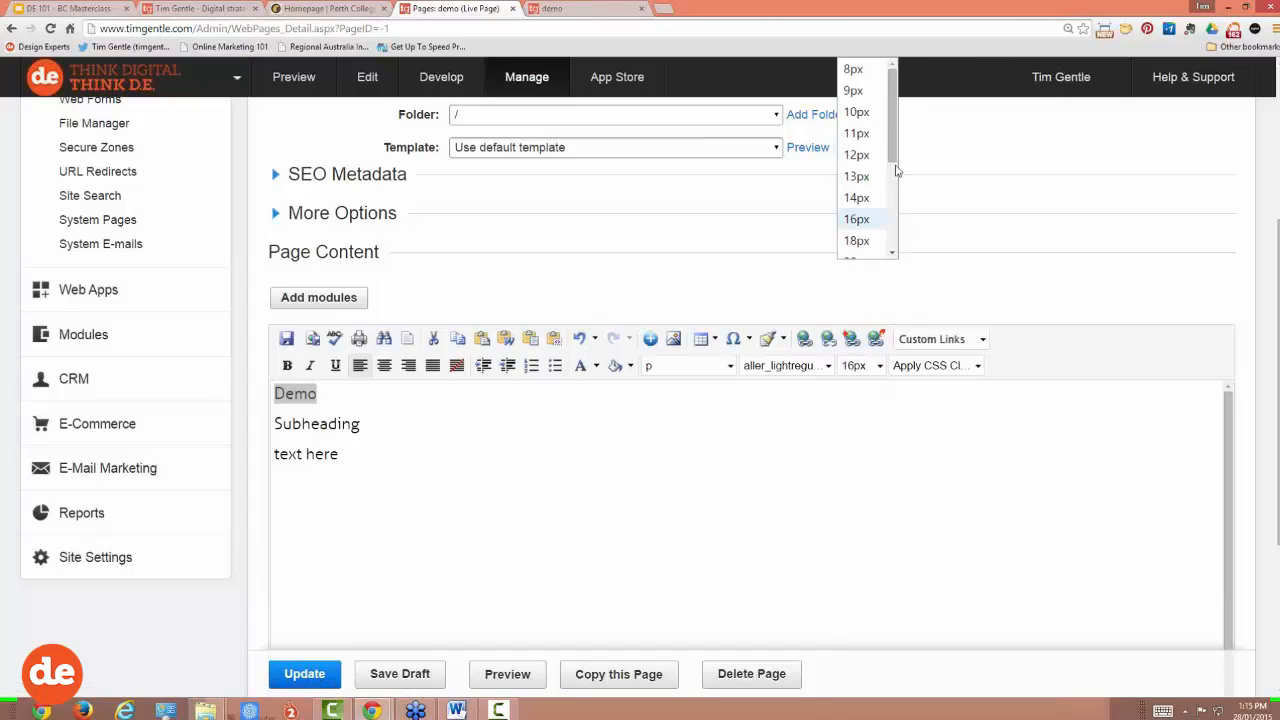
left_click(894, 166)
left_click(879, 365)
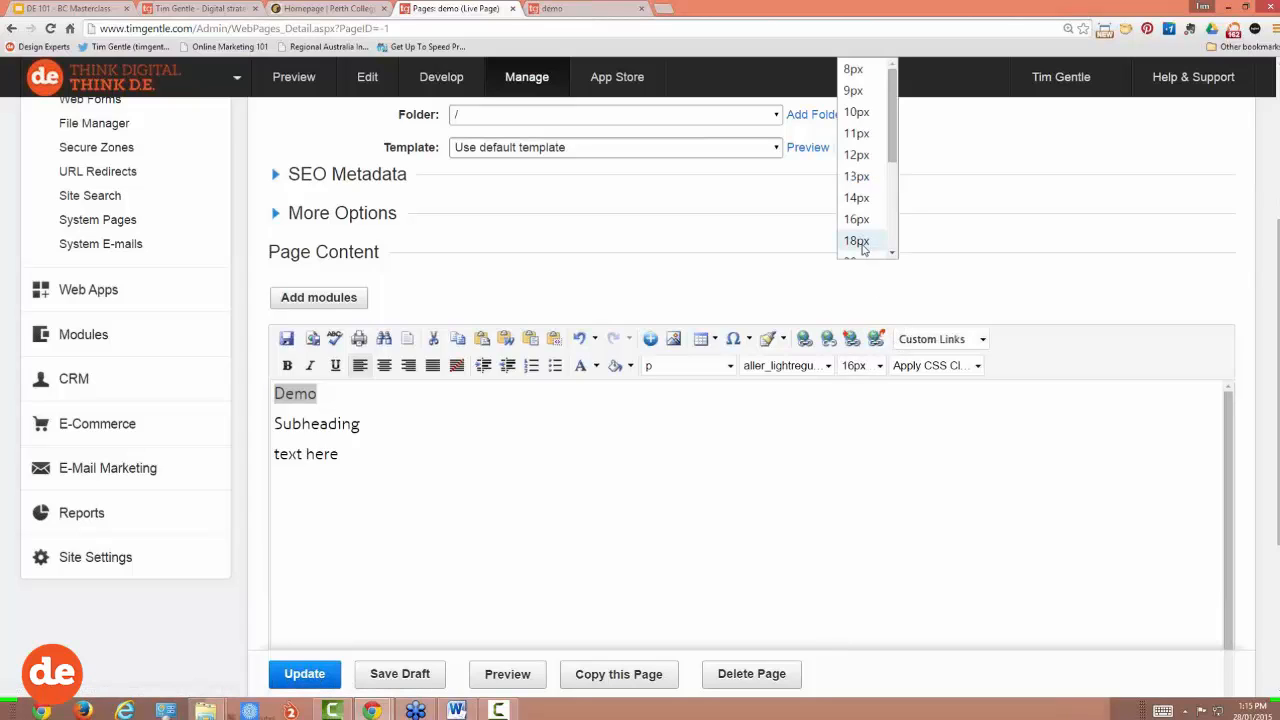
scroll(860, 238, "down", 2)
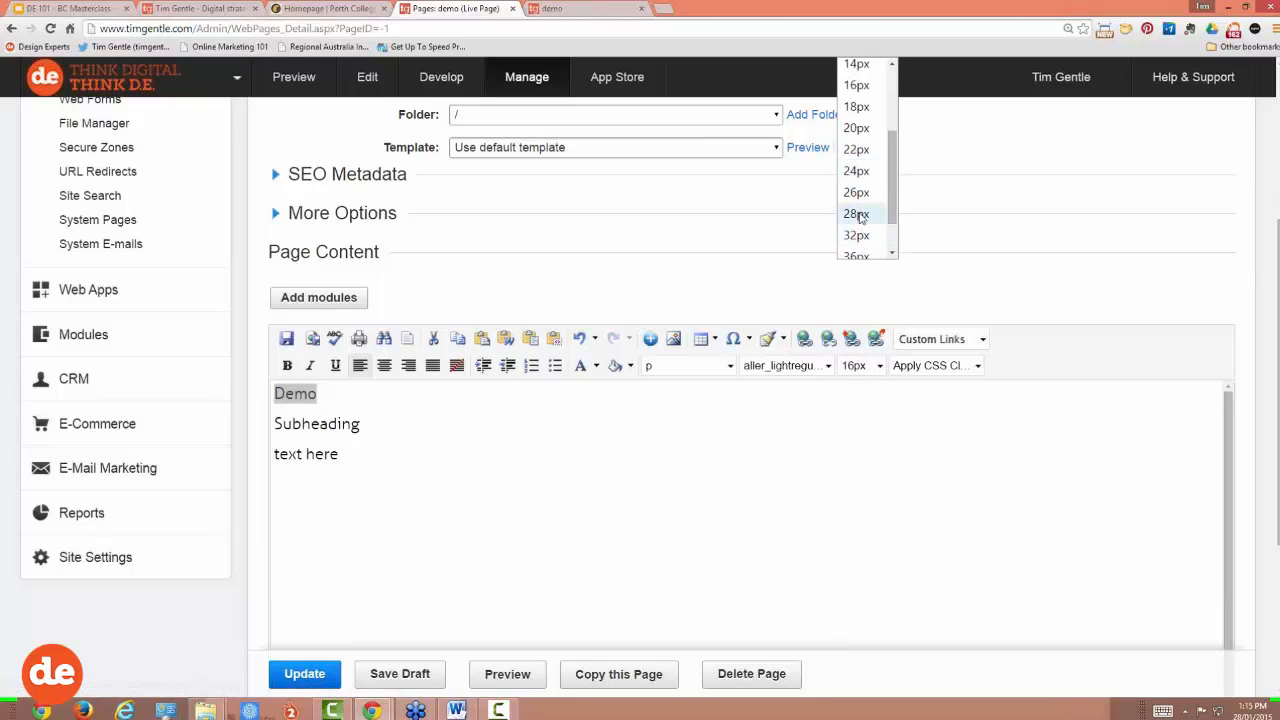
left_click(860, 216)
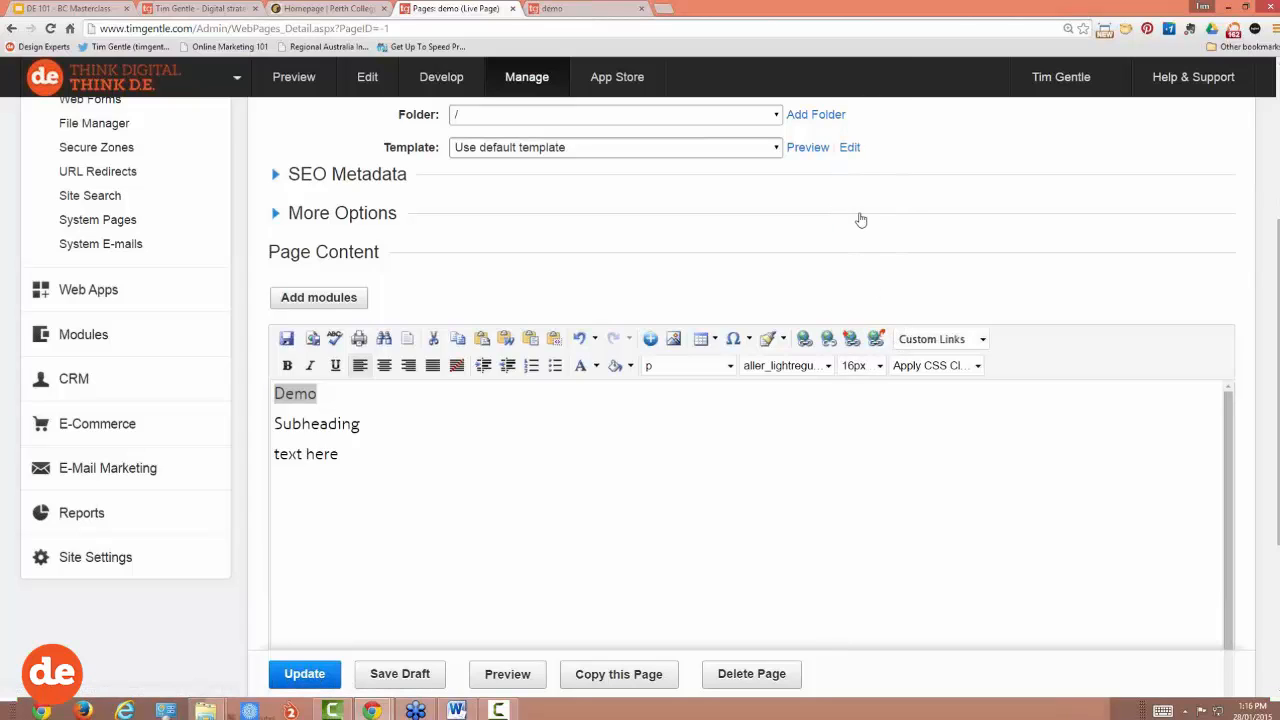
left_click(306, 393)
double_click(295, 393)
left_click(845, 362)
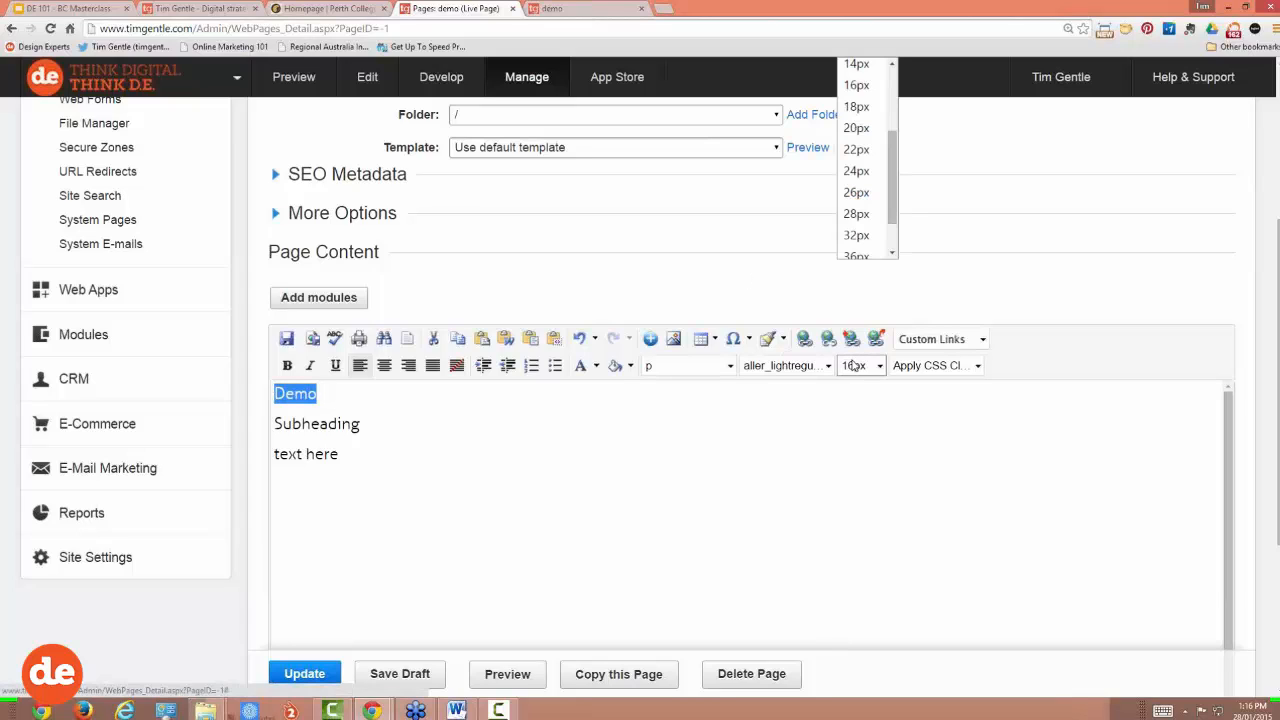
left_click(857, 221)
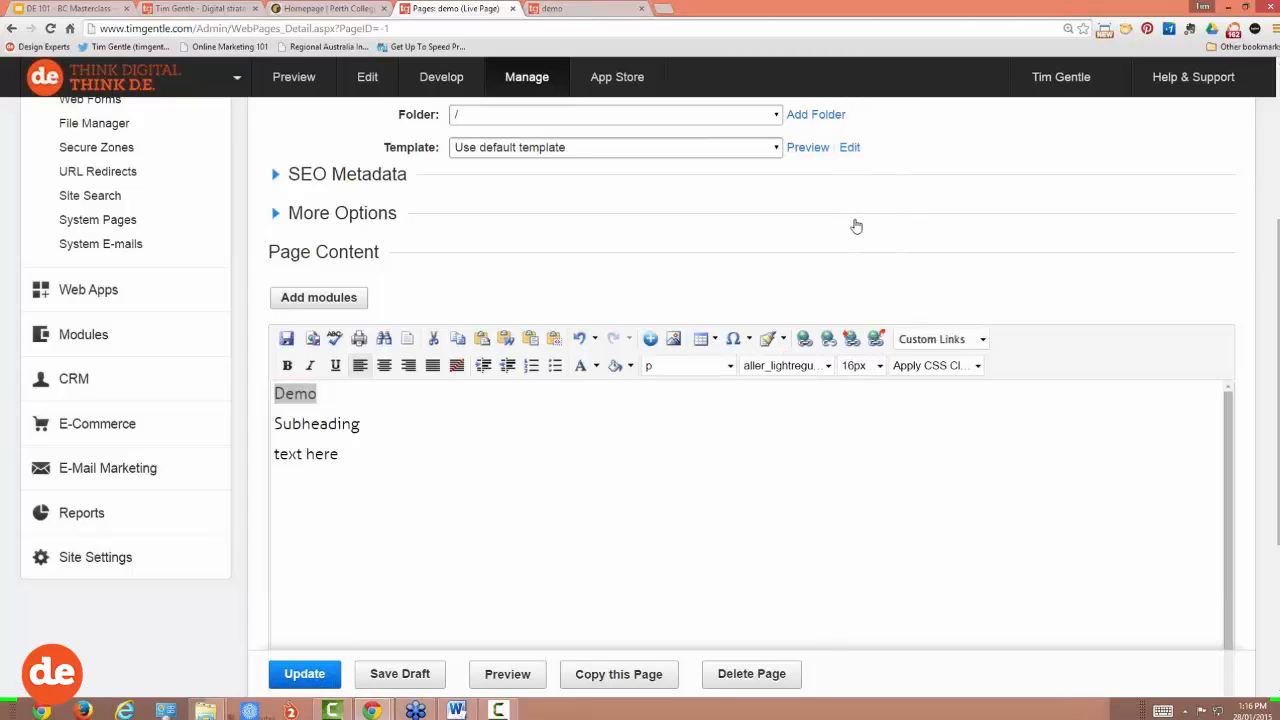
scroll(1276, 300, "down", 3)
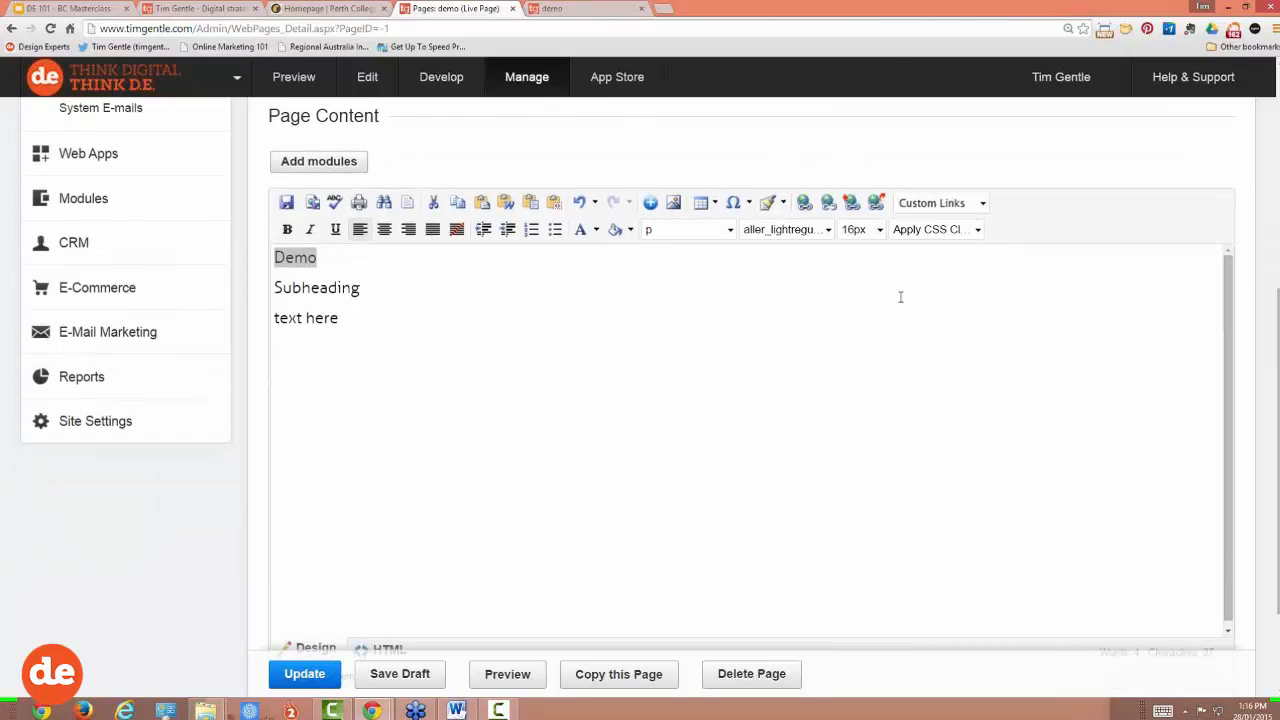
left_click(860, 228)
left_click(858, 218)
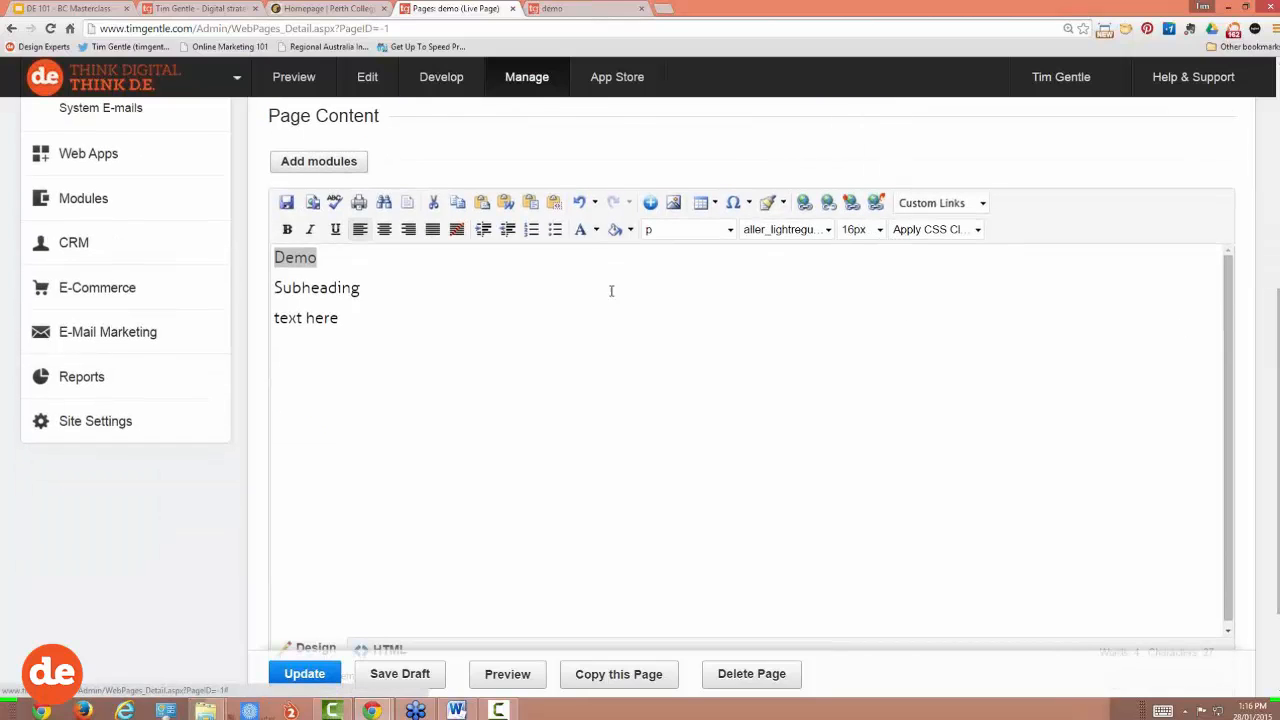
left_click(326, 256)
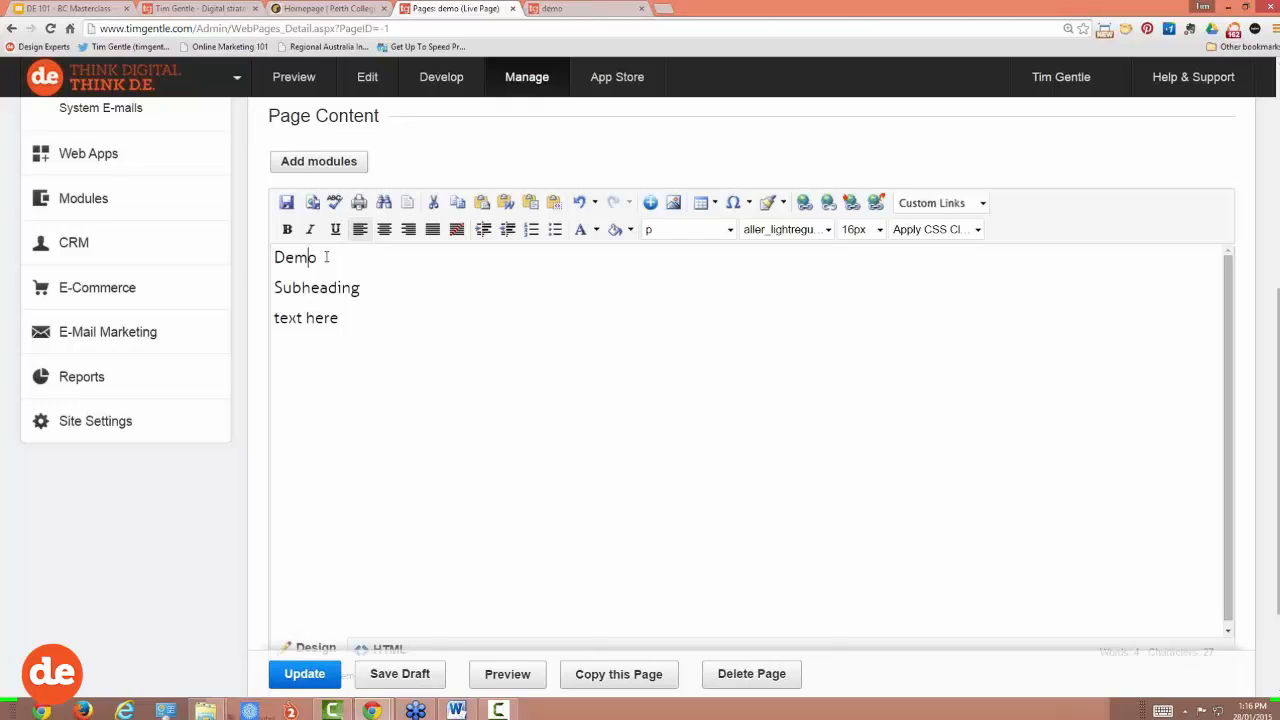
left_click_drag(326, 257, 252, 254)
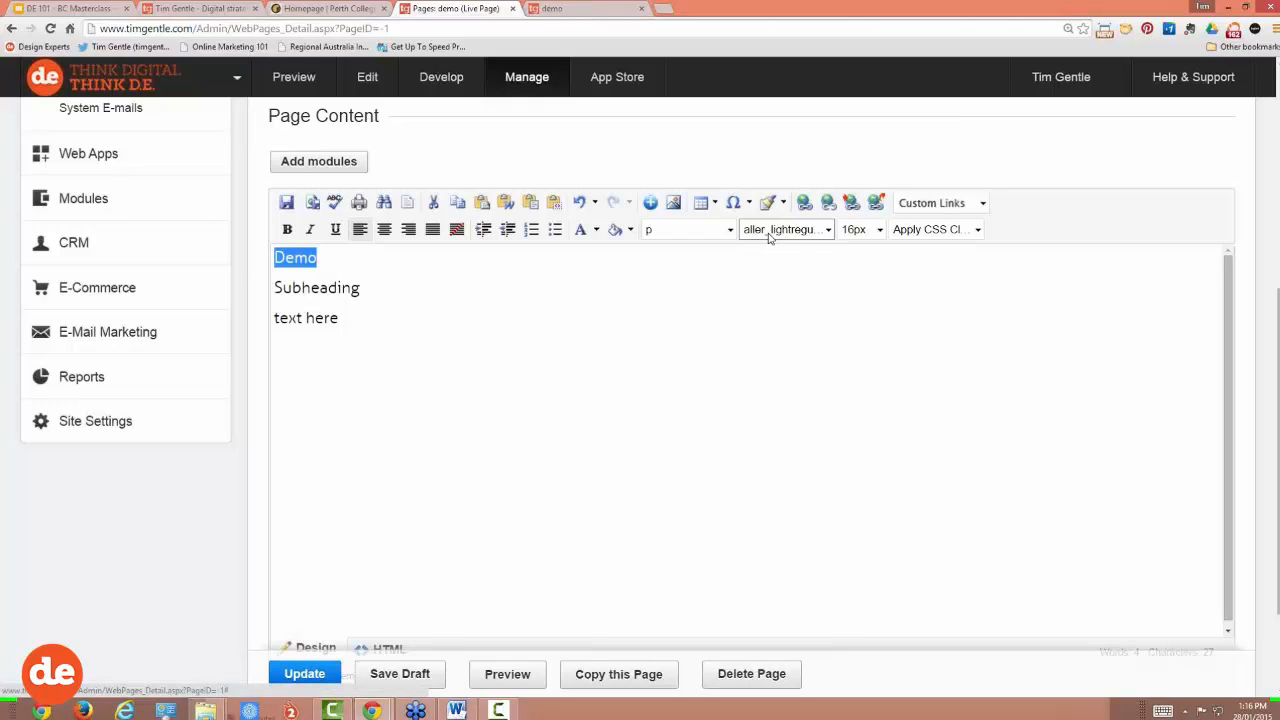
left_click(803, 230)
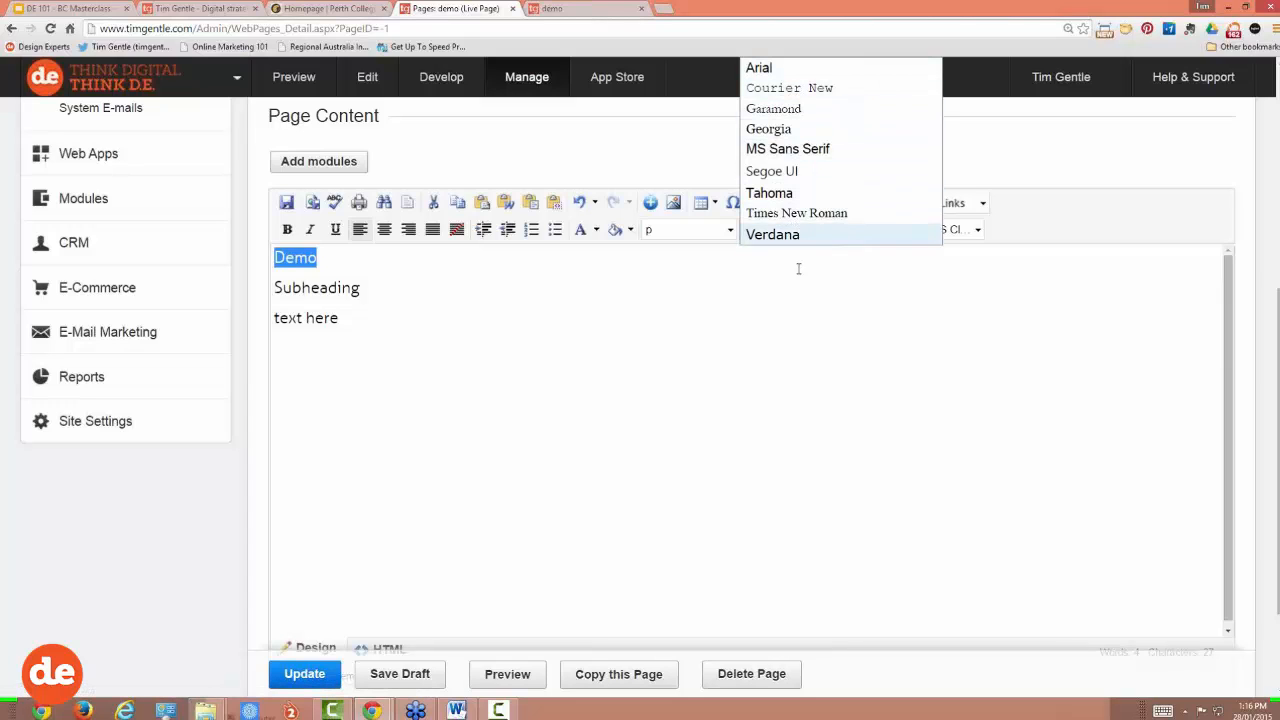
left_click(798, 270)
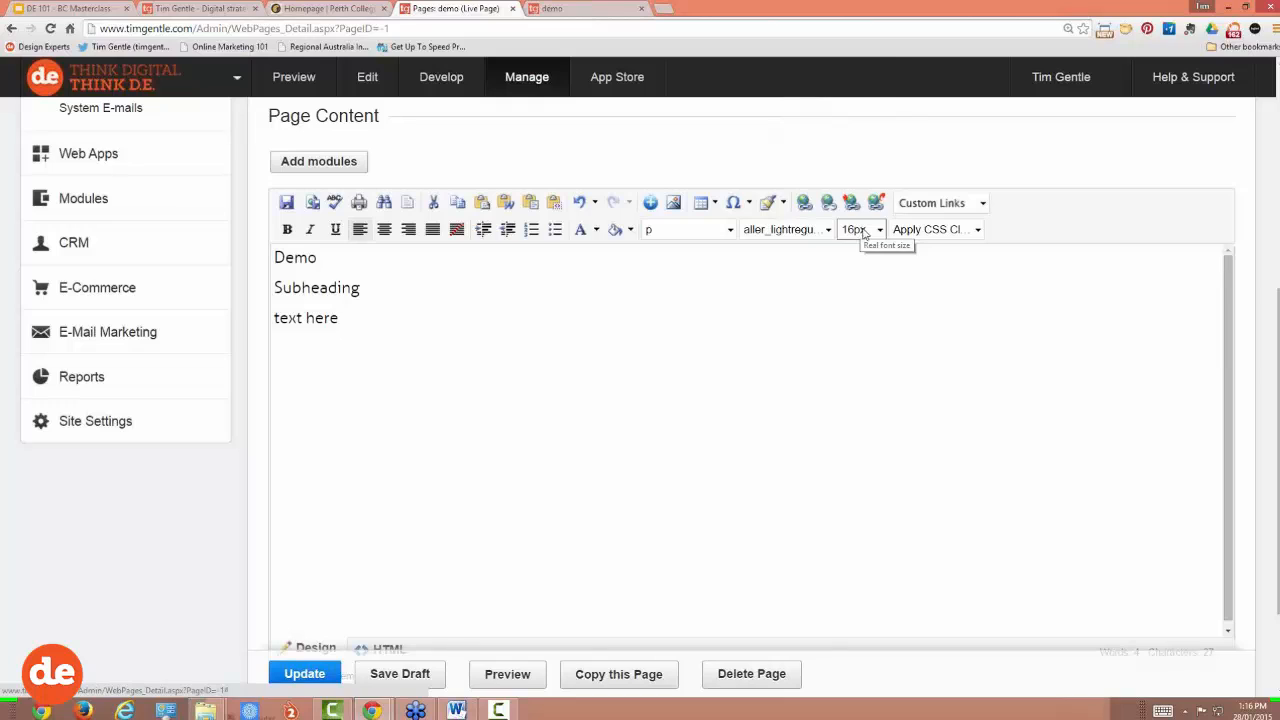
left_click(864, 231)
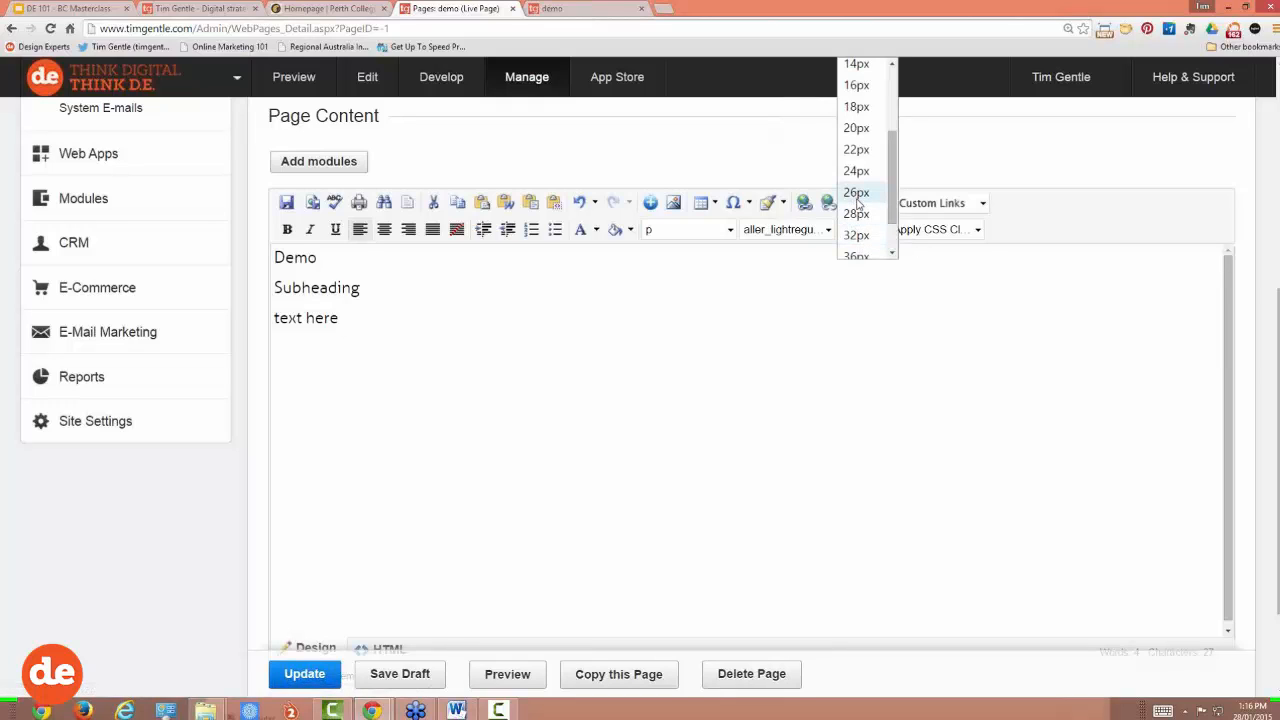
left_click(317, 258)
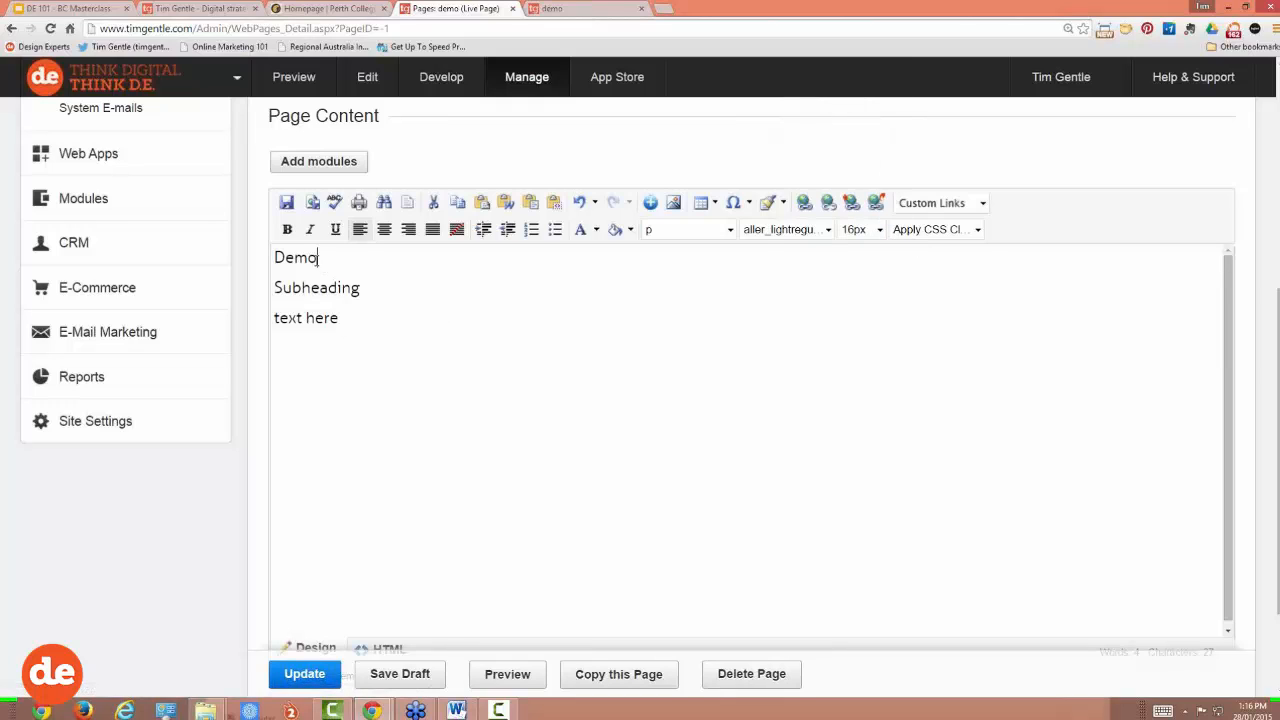
left_click_drag(318, 257, 272, 258)
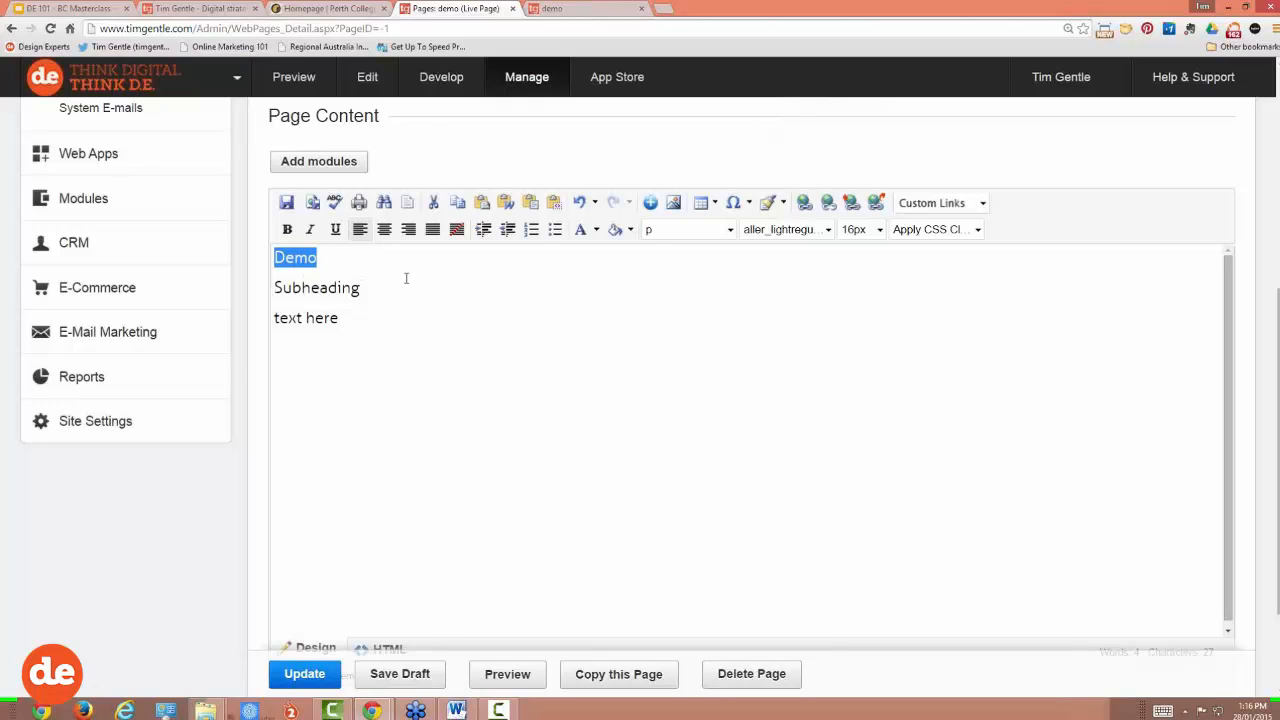
left_click(718, 230)
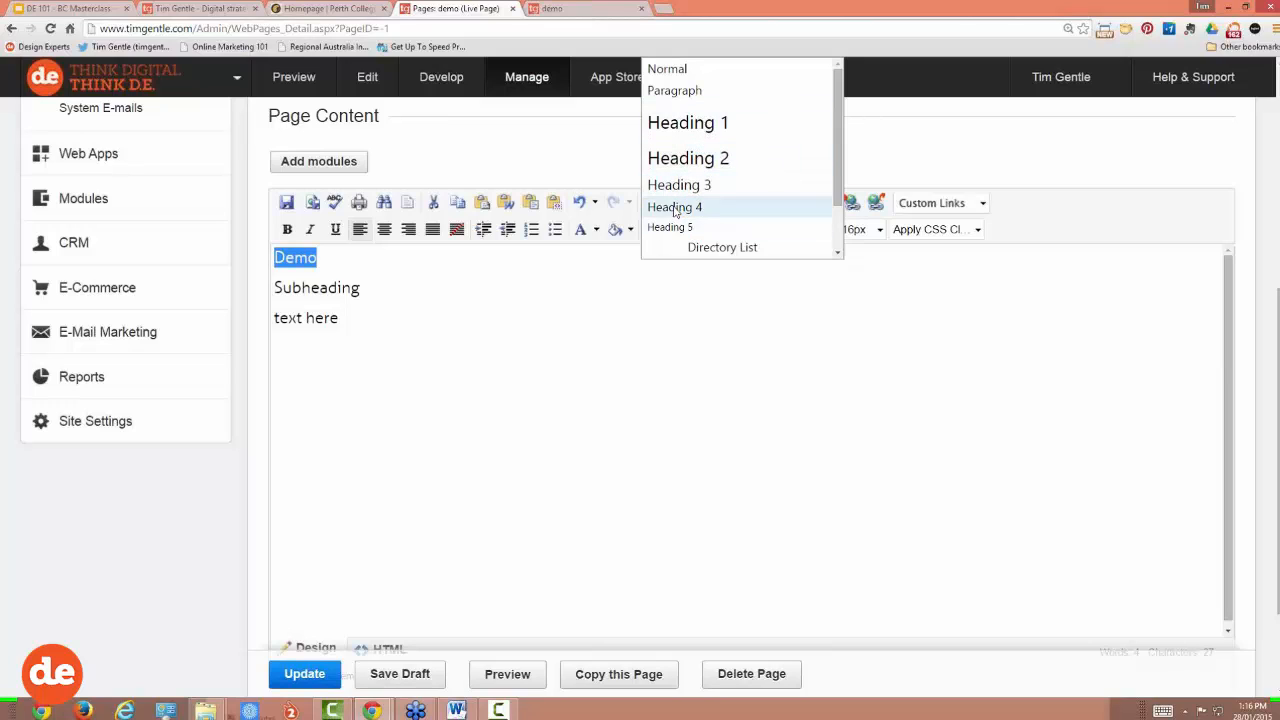
left_click(676, 130)
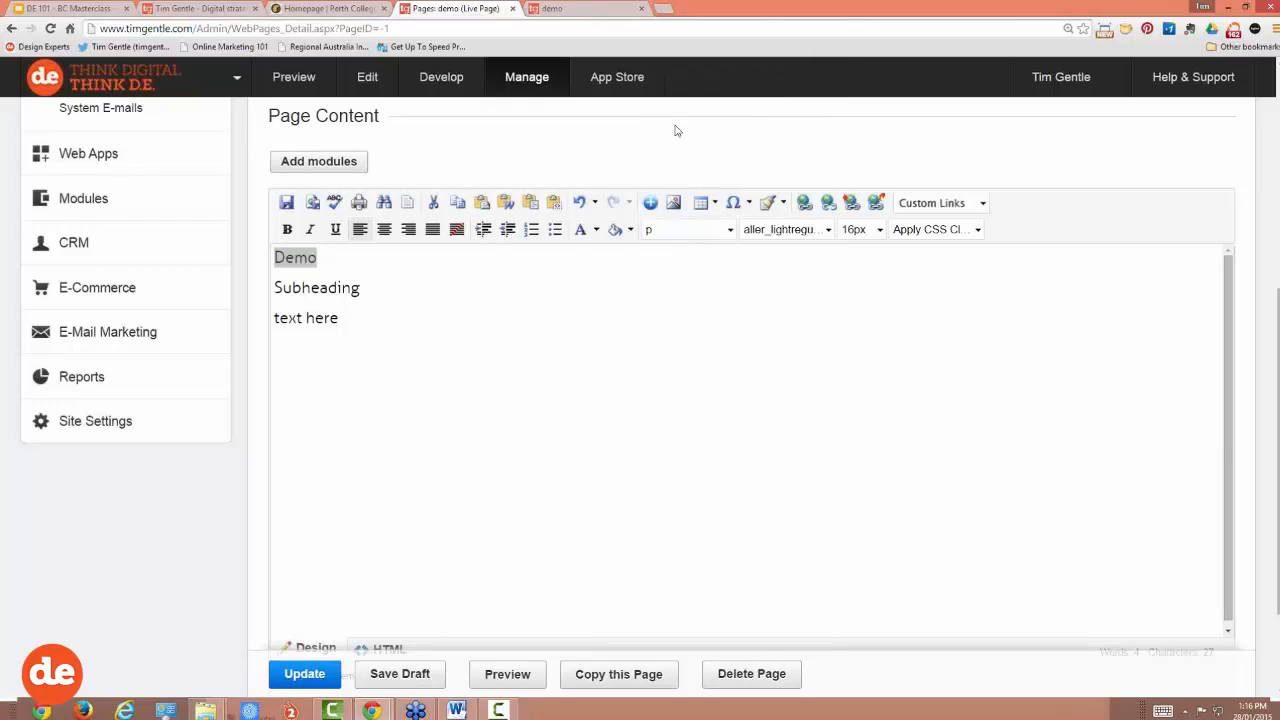
left_click(354, 277)
left_click_drag(320, 257, 246, 252)
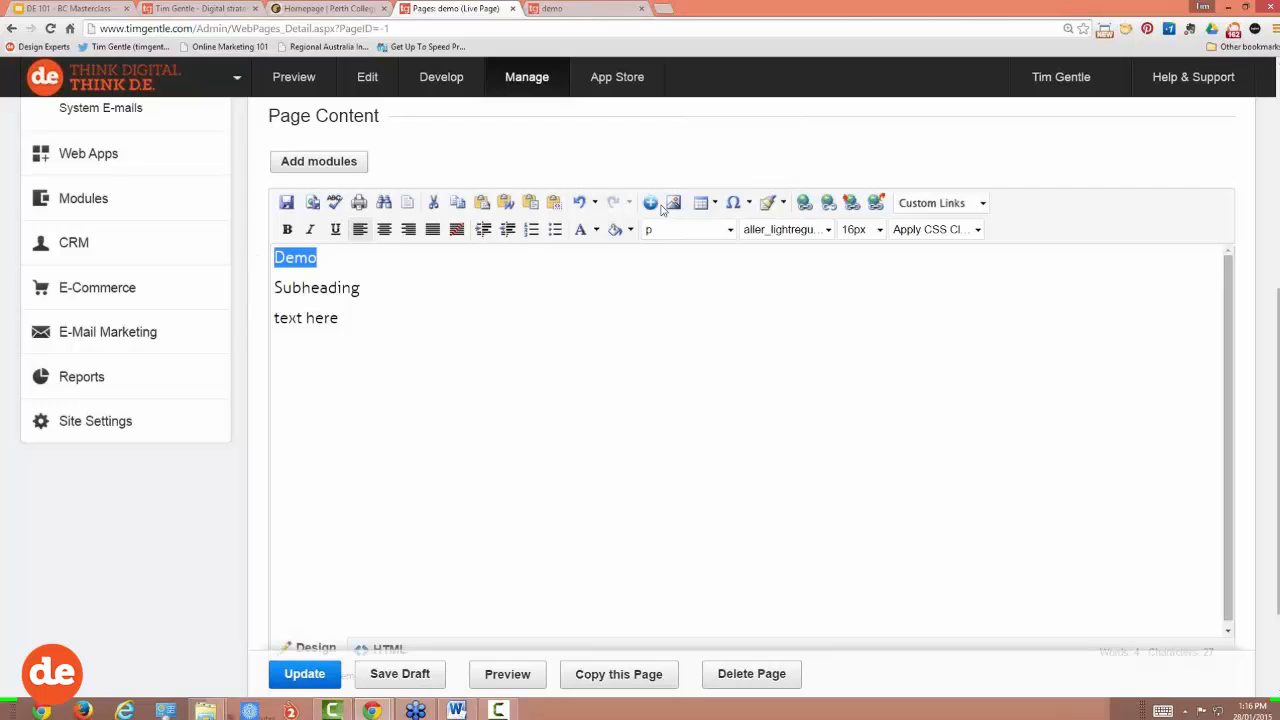
left_click(317, 678)
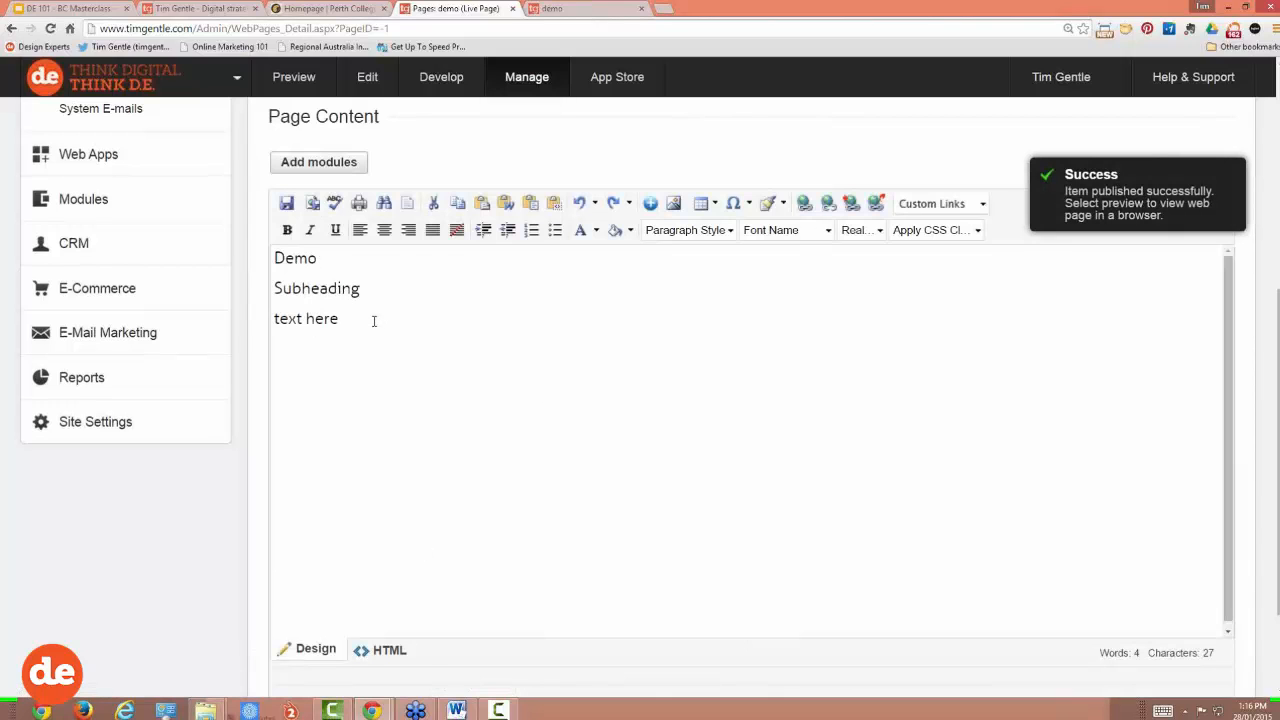
left_click_drag(326, 259, 275, 258)
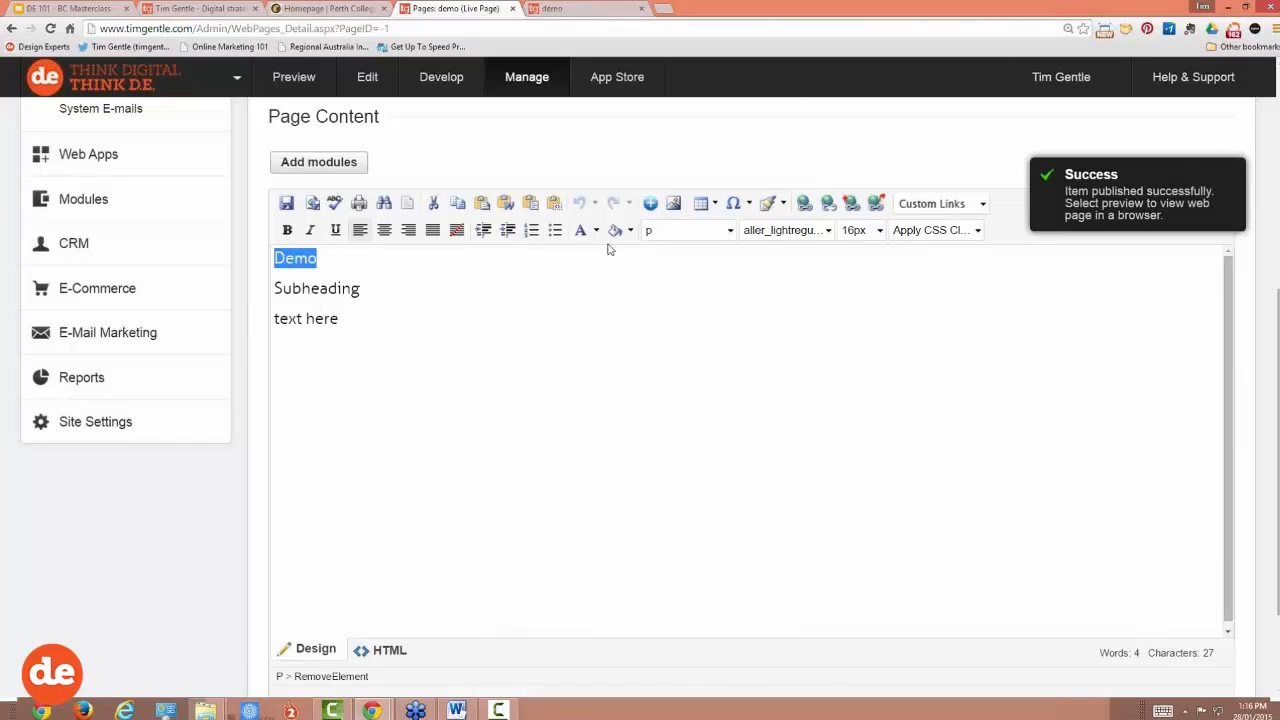
left_click(676, 232)
left_click(700, 124)
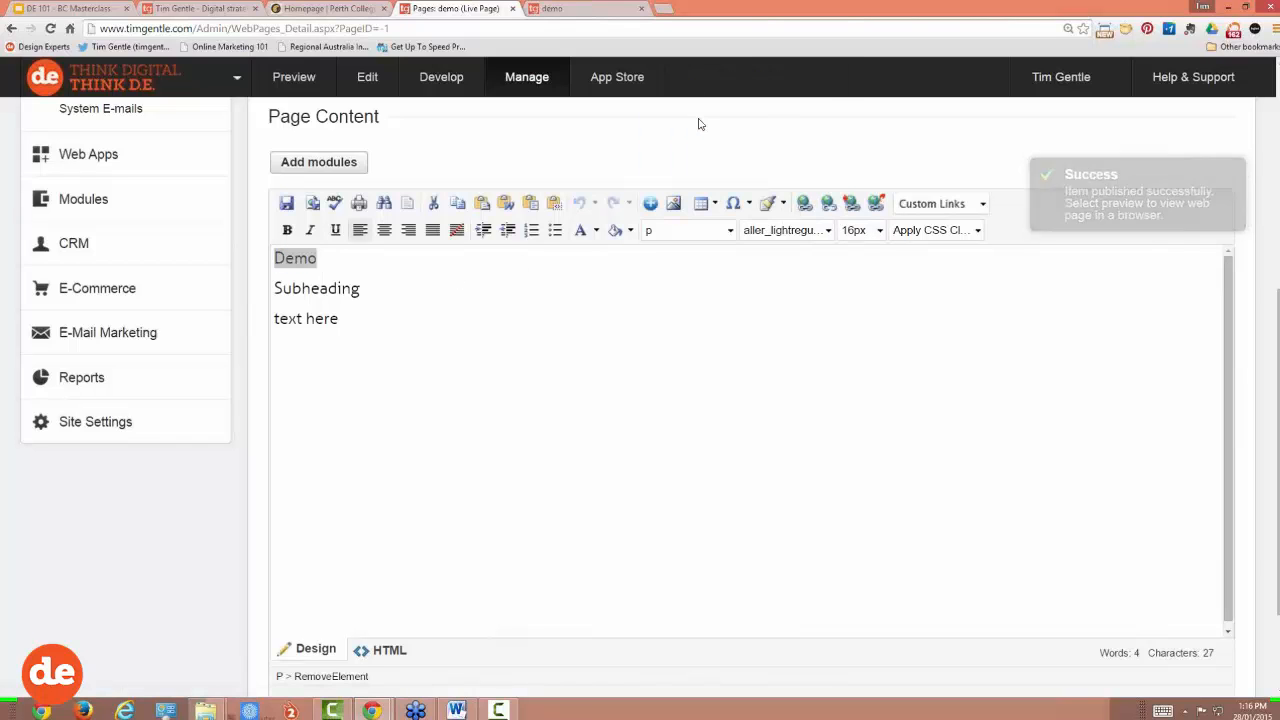
scroll(709, 320, "up", 2)
left_click(362, 466)
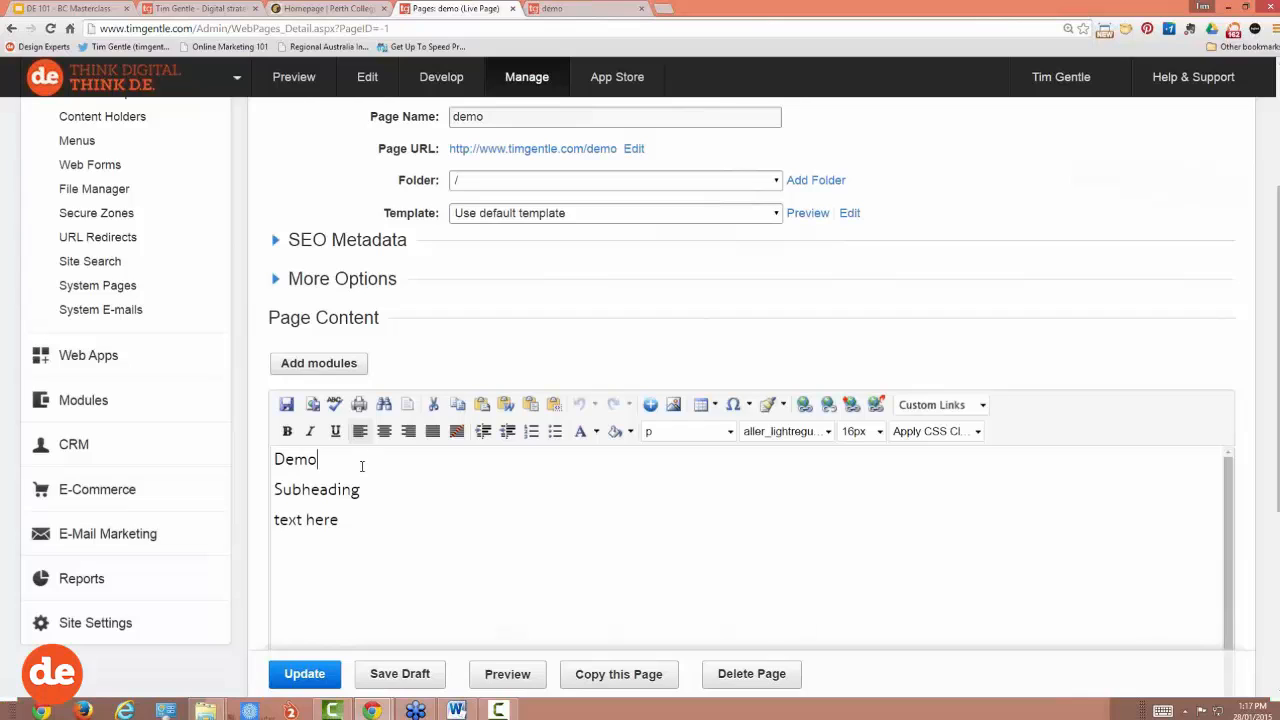
scroll(368, 487, "down", 1)
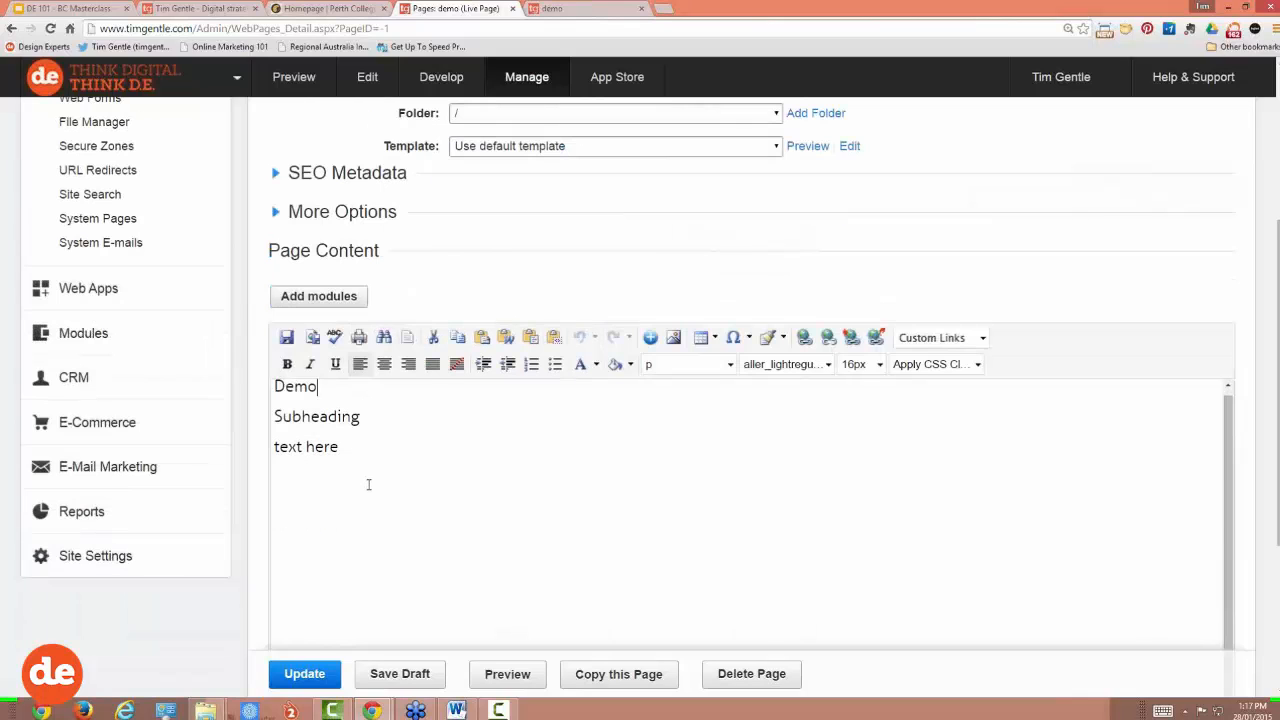
scroll(376, 469, "up", 1)
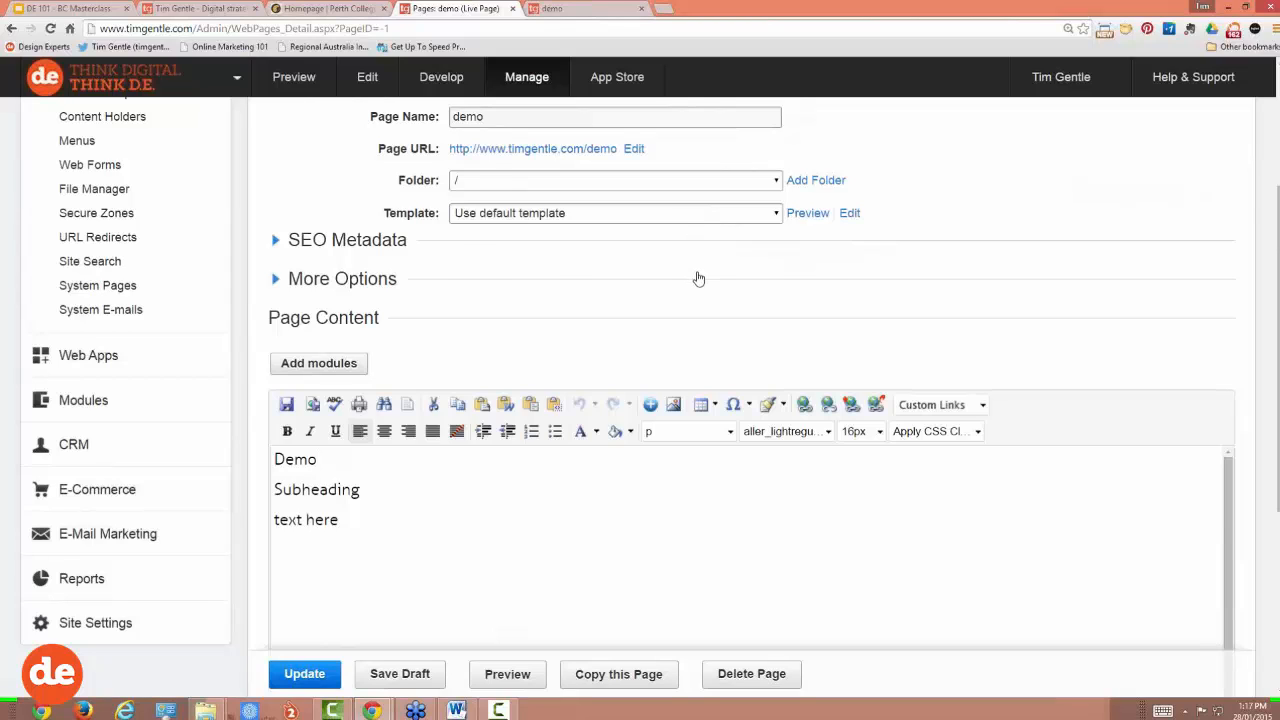
scroll(697, 280, "up", 1)
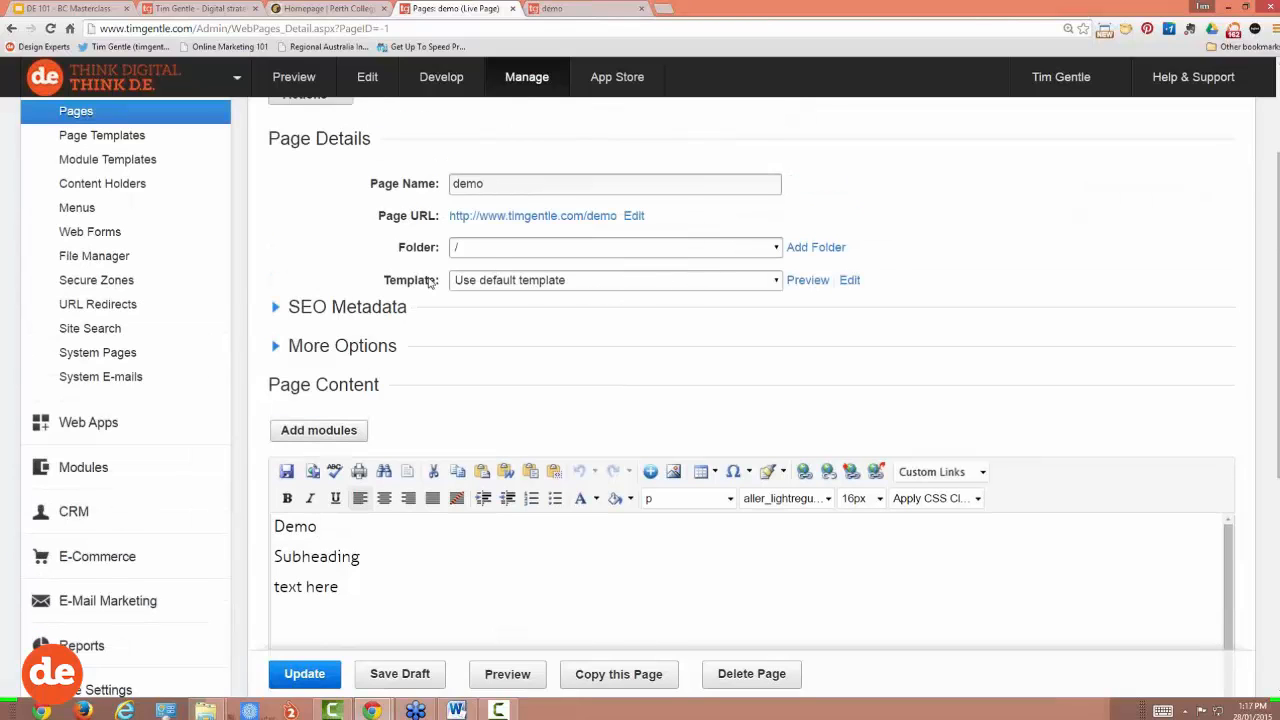
left_click_drag(386, 282, 436, 285)
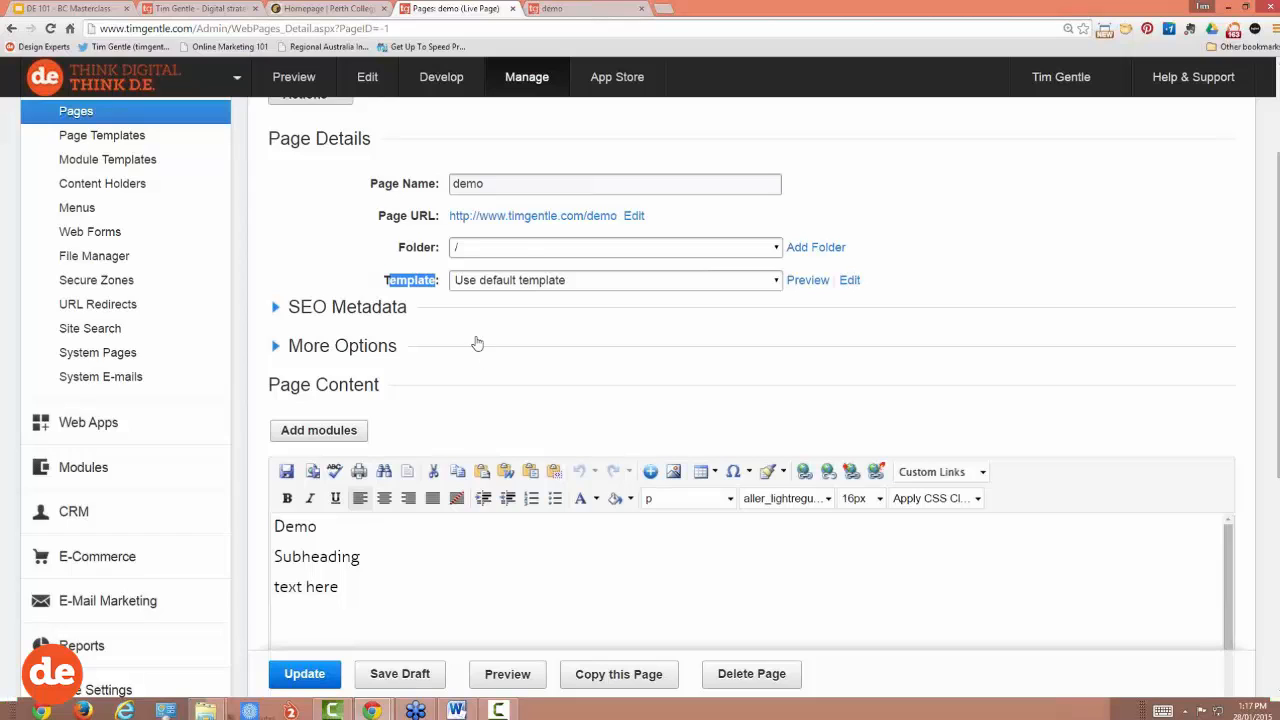
scroll(507, 344, "down", 1)
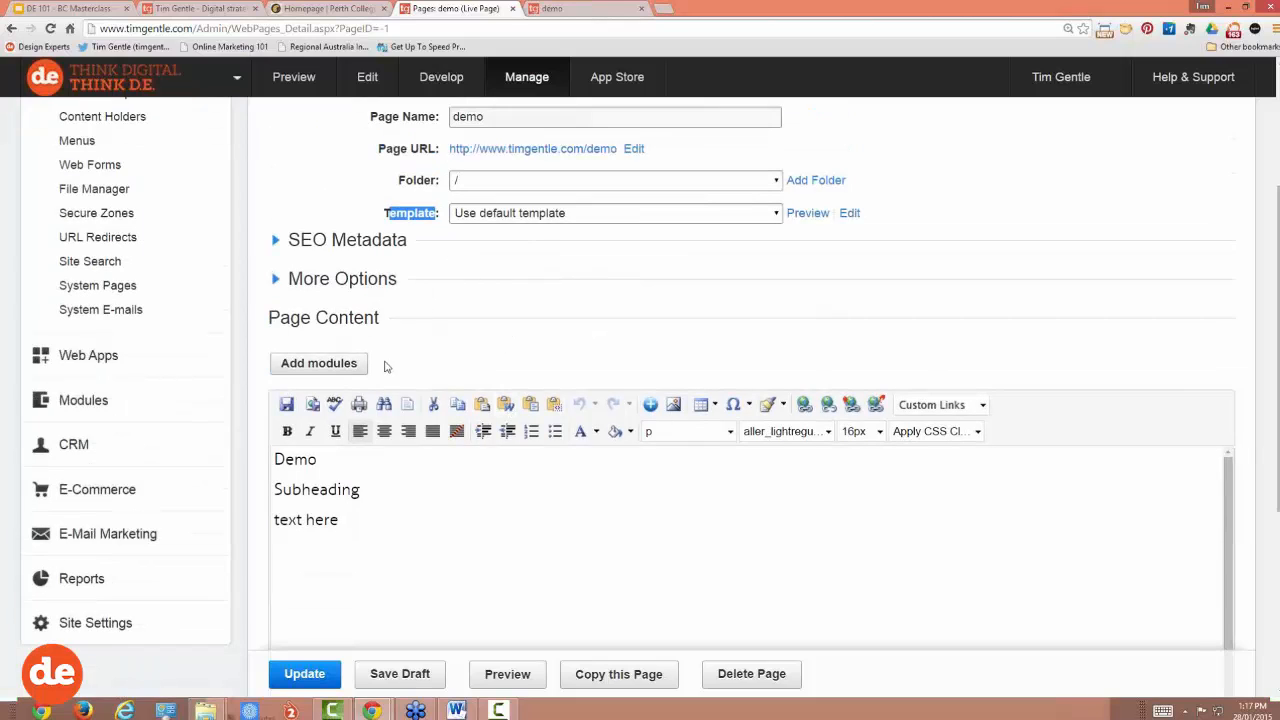
left_click(662, 432)
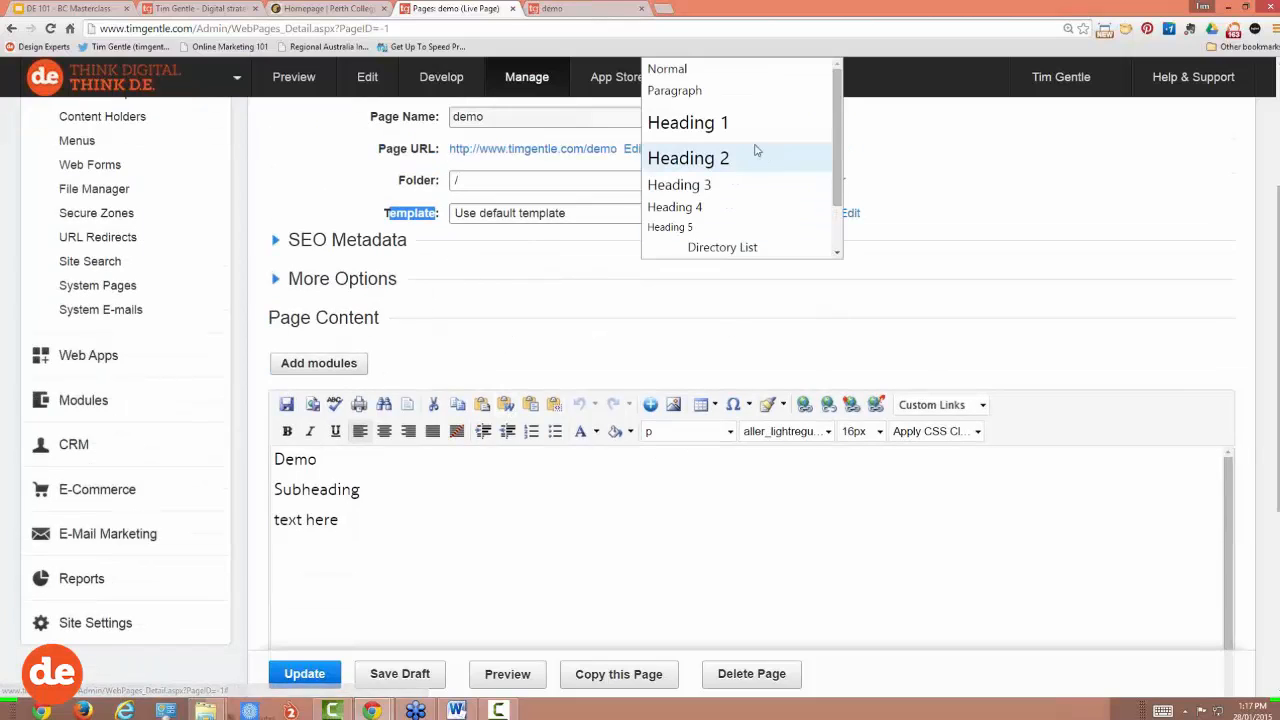
left_click(452, 494)
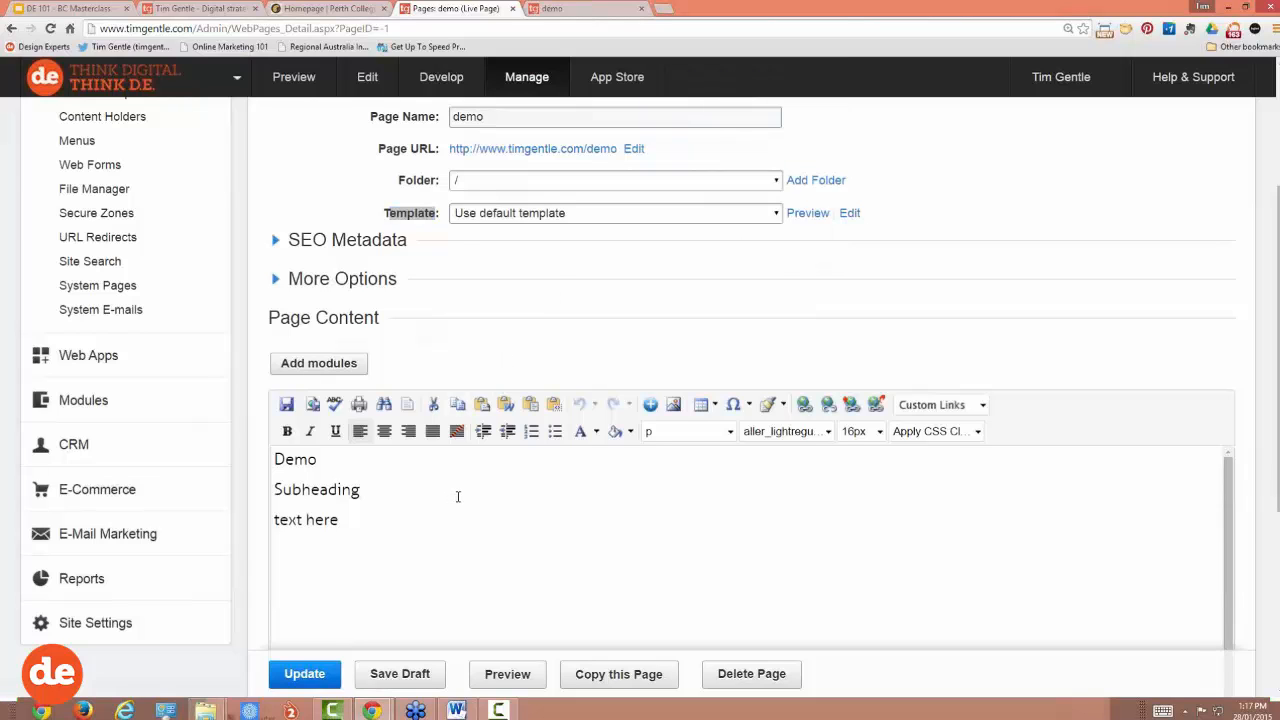
scroll(460, 495, "up", 2)
scroll(478, 478, "up", 1)
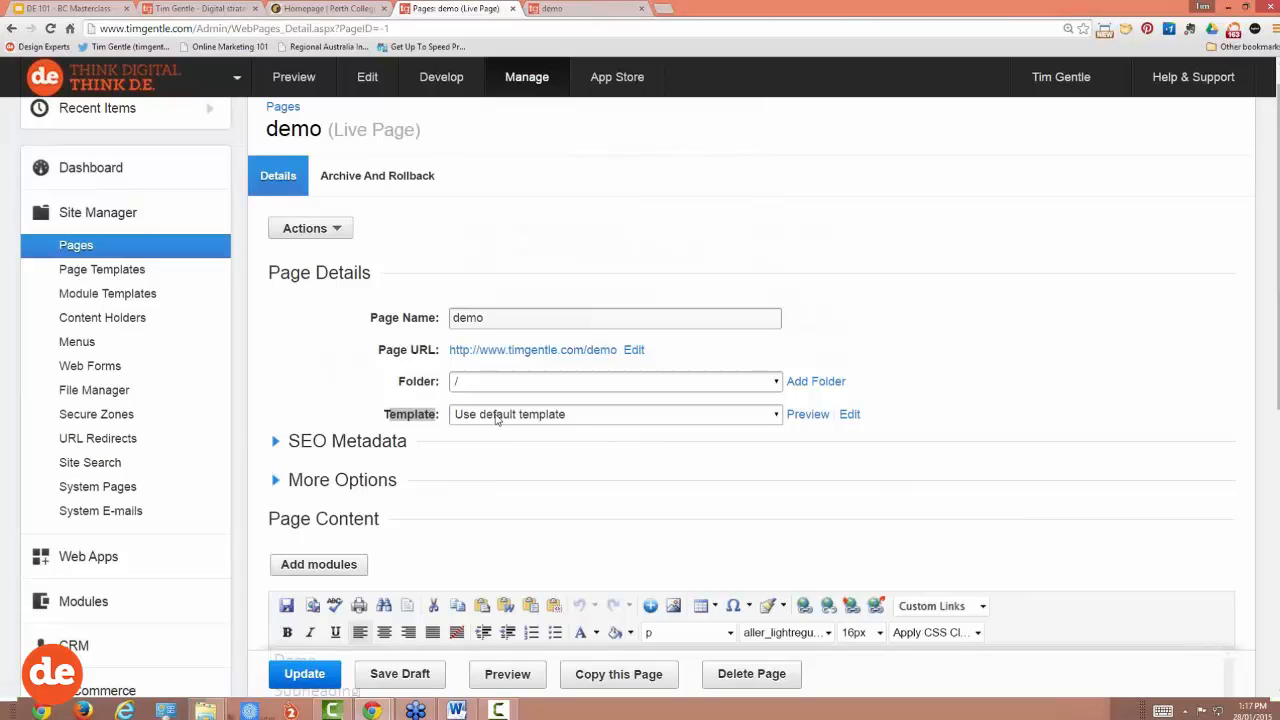
Step: Open the Template dropdown to list the templates available for the demo page
mouse_move(392, 416)
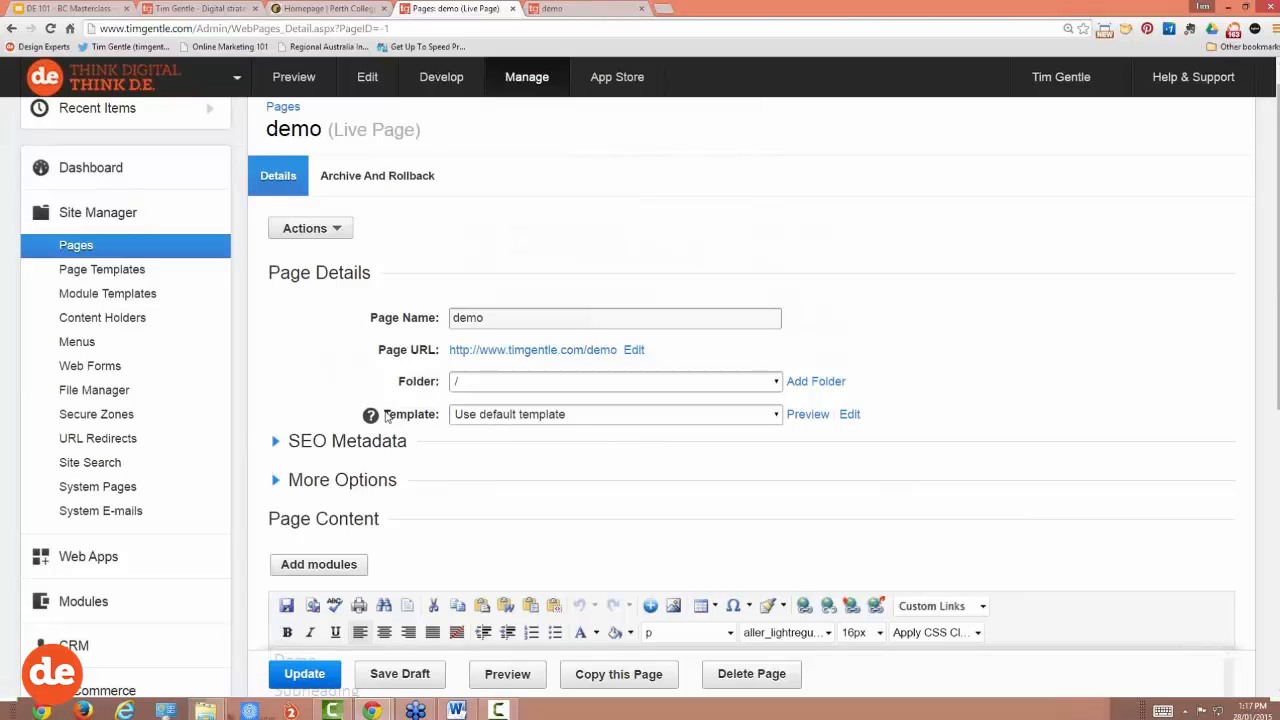
left_click_drag(384, 415, 440, 410)
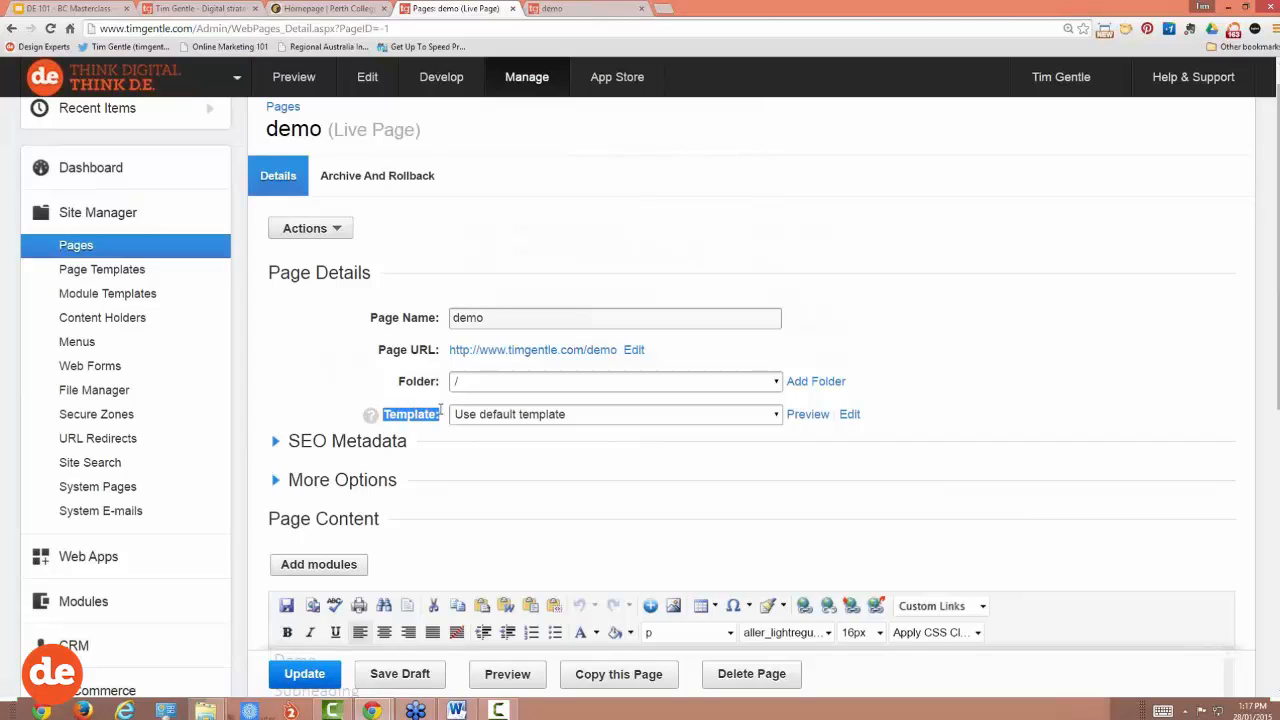
left_click(585, 422)
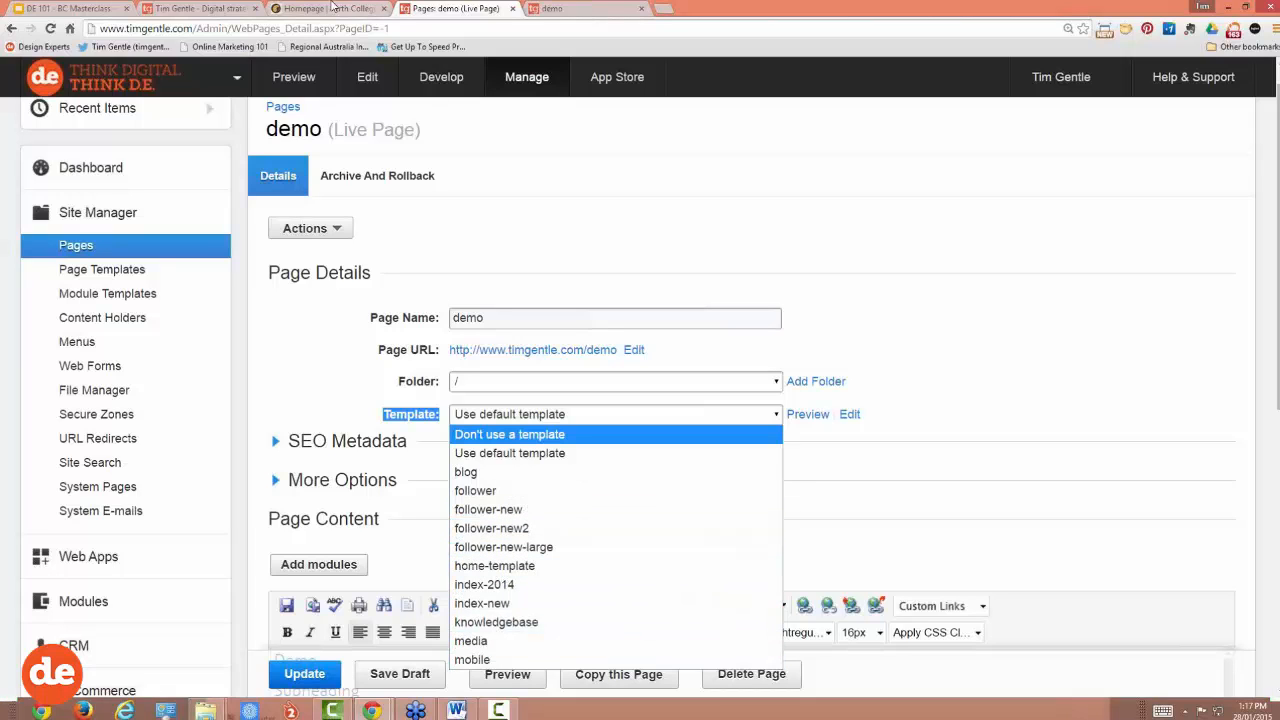
Step: Zoom out the live site and browse its Speaker, About and Blog pages before returning to admin
left_click(224, 8)
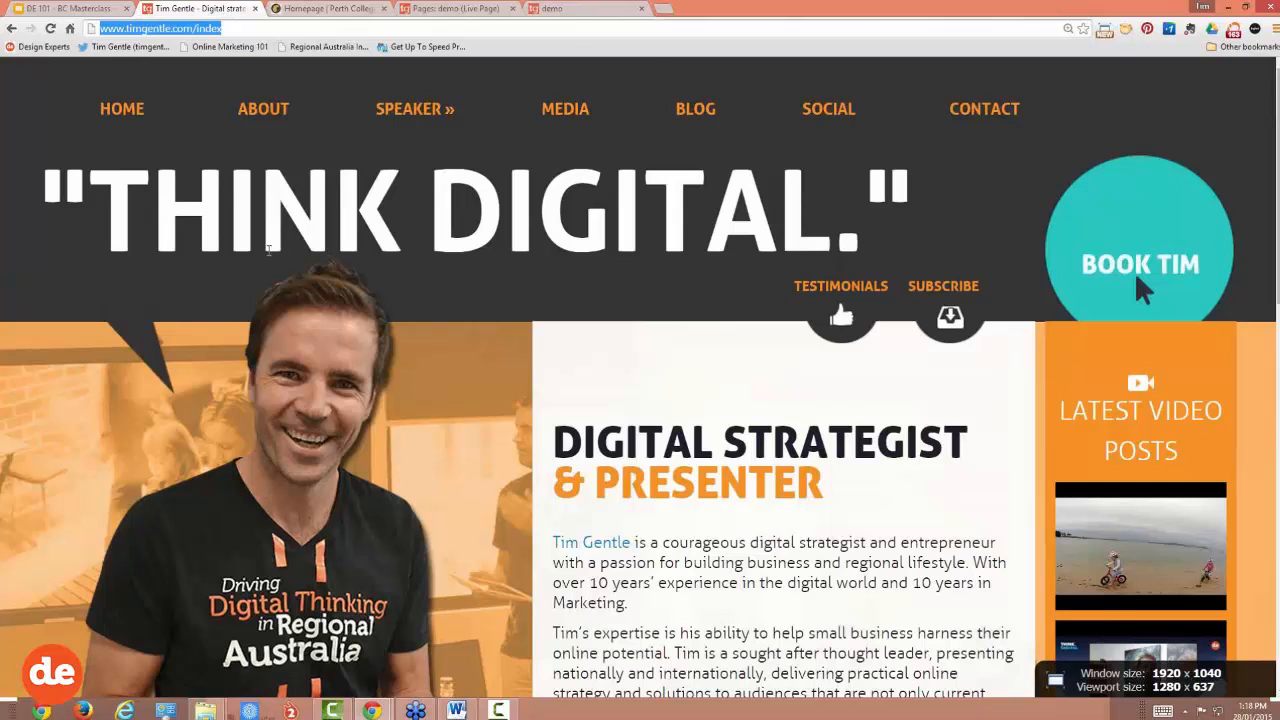
key("ctrl+minus")
key("ctrl+minus")
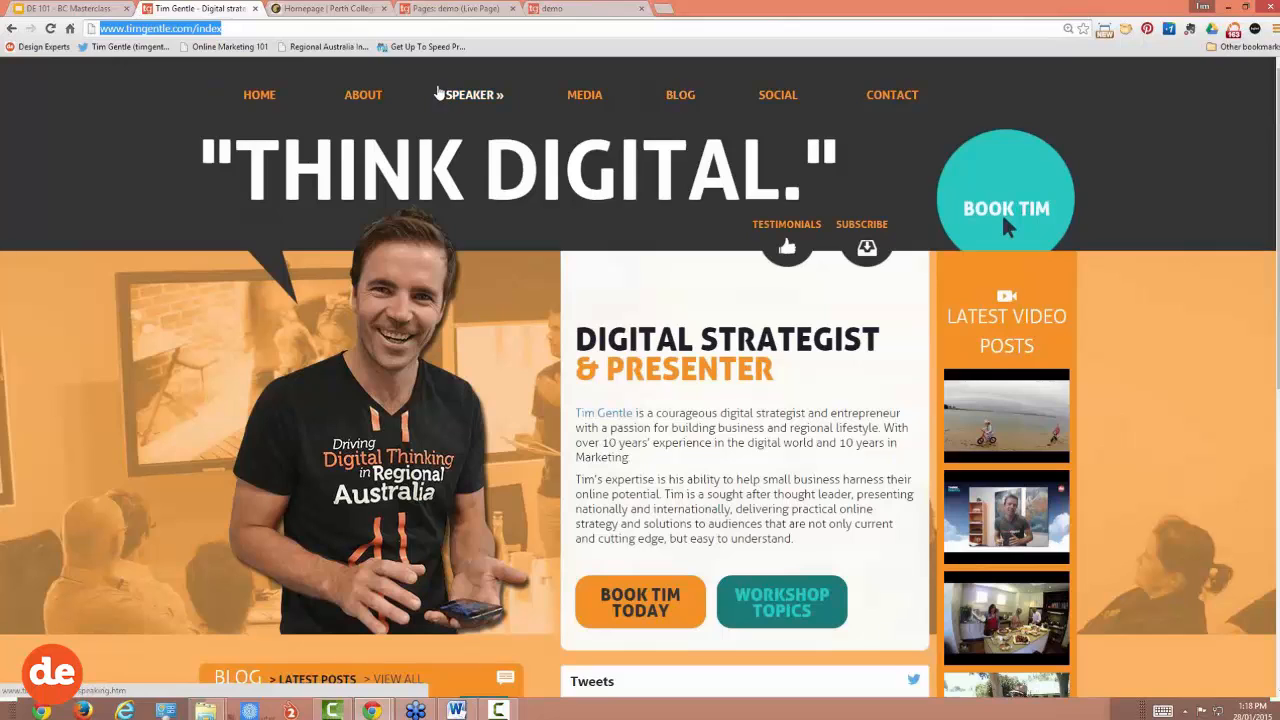
left_click(470, 95)
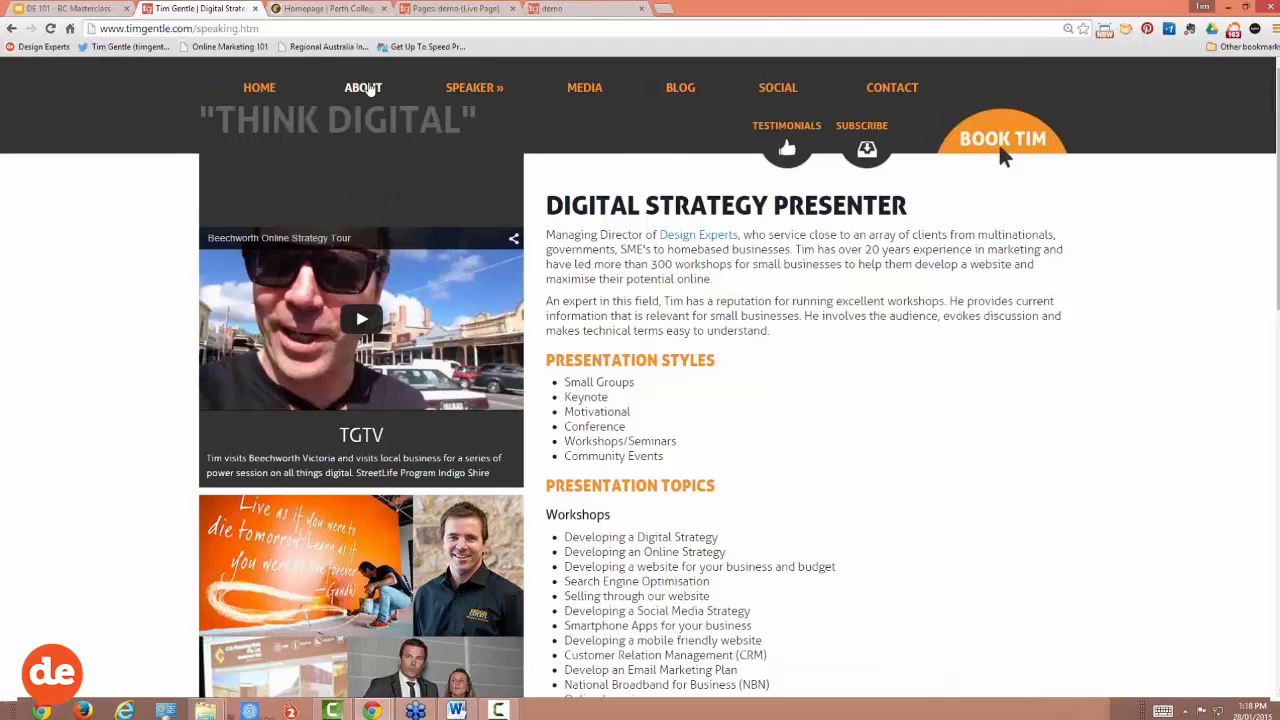
left_click(364, 88)
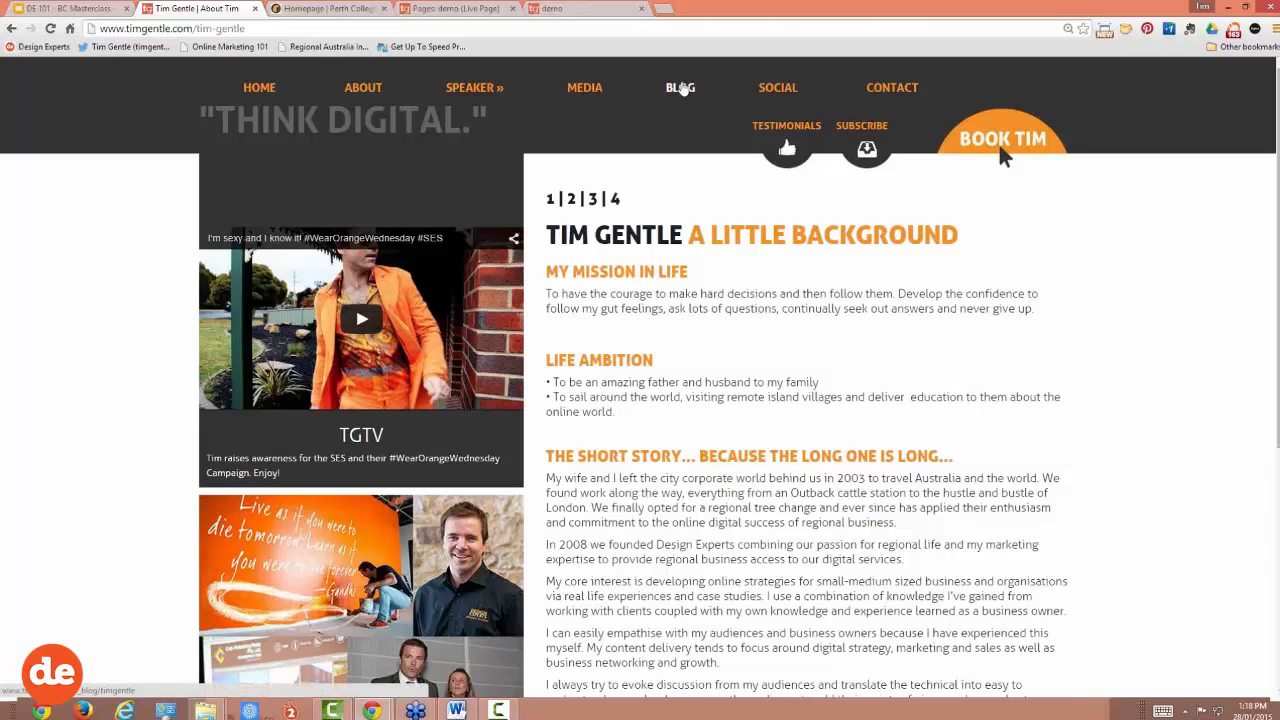
left_click(680, 88)
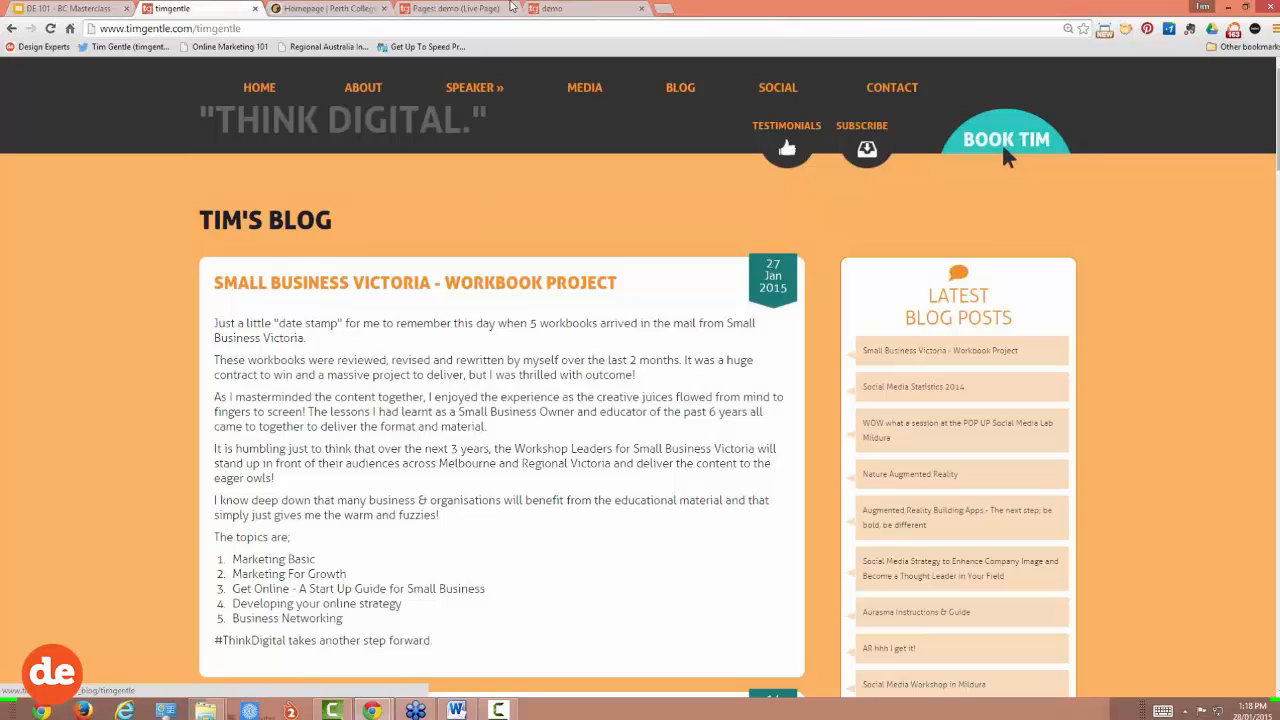
left_click(473, 10)
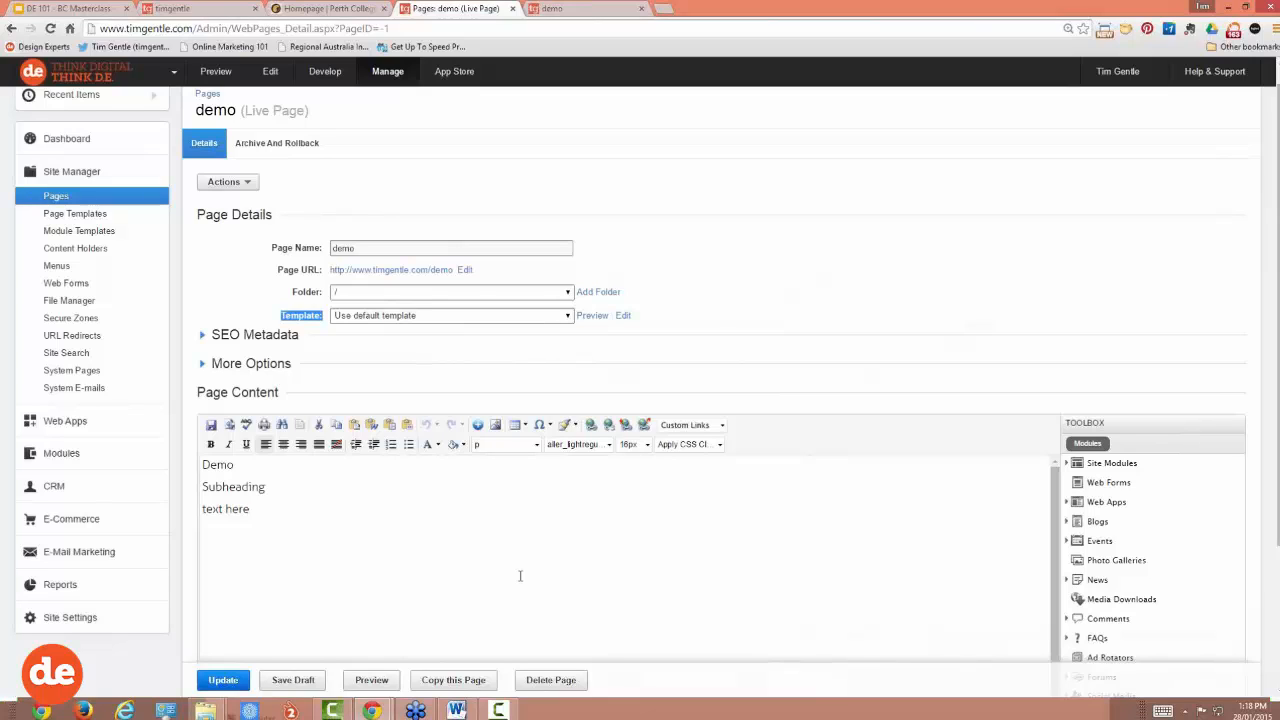
Step: Apply the 'follower' template to the demo page, accept the CSS classes prompt, and publish
left_click(558, 316)
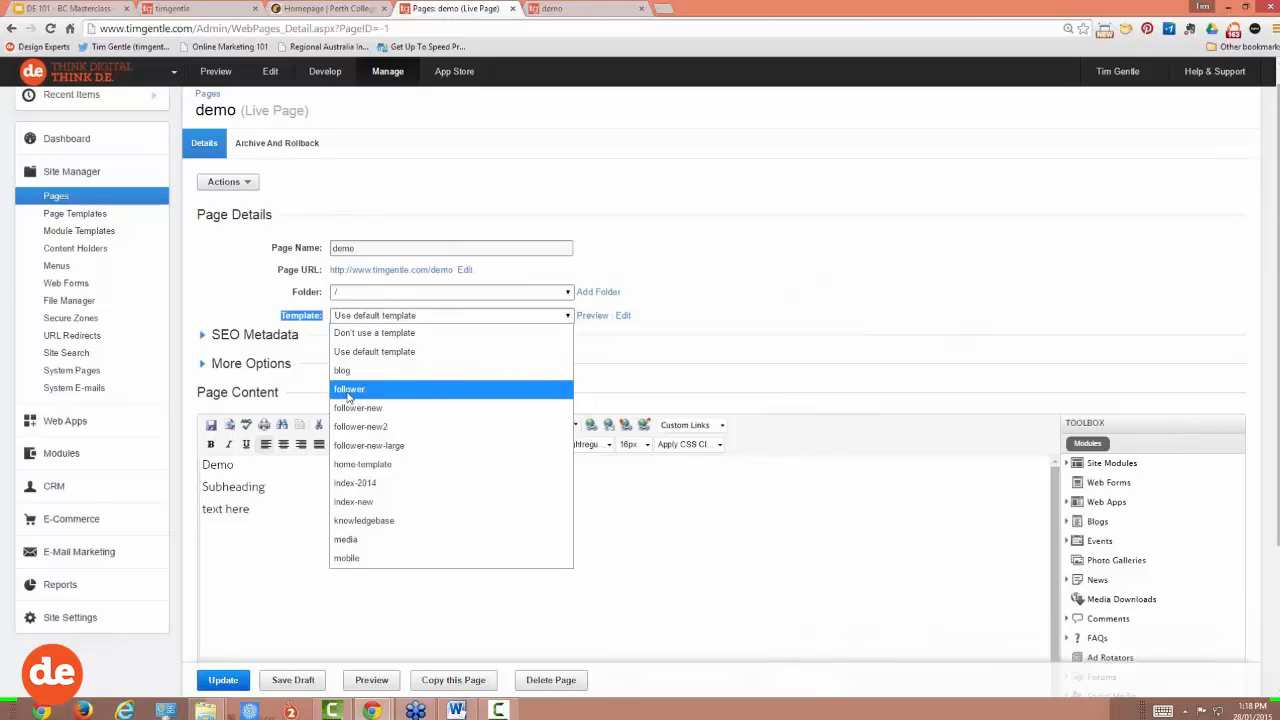
left_click(348, 390)
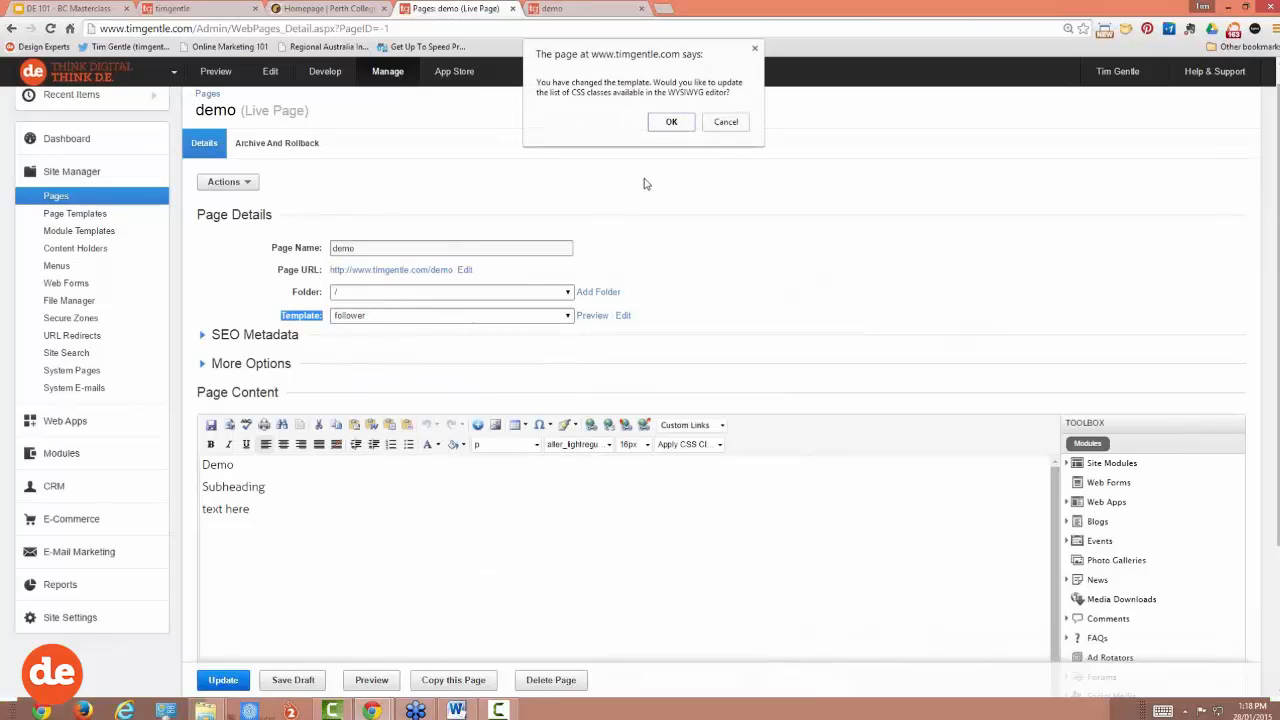
left_click(672, 122)
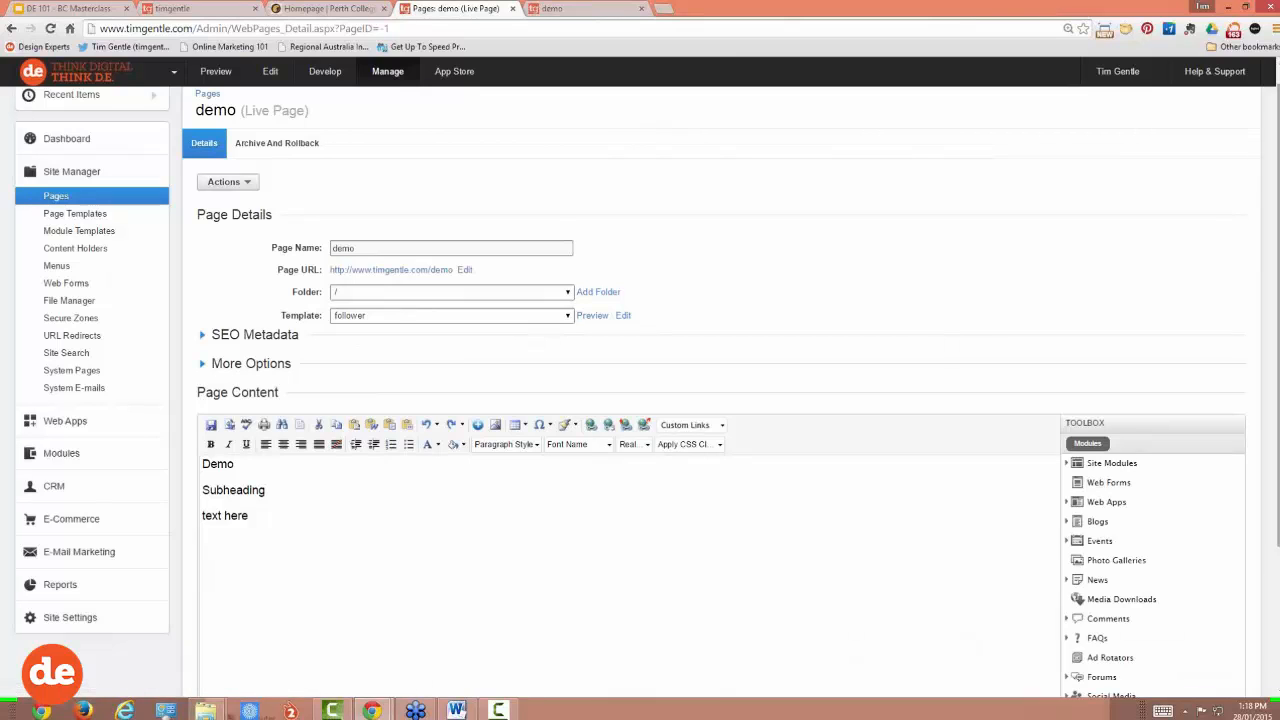
scroll(406, 541, "down", 2)
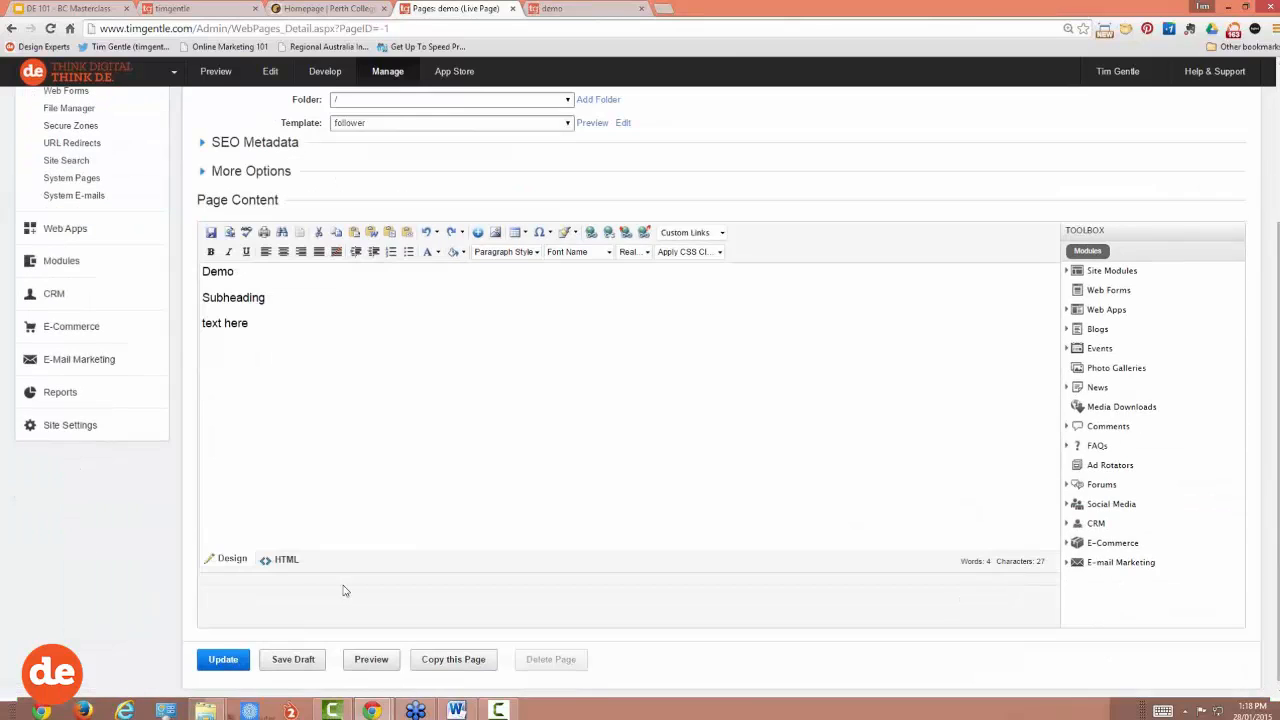
left_click(238, 661)
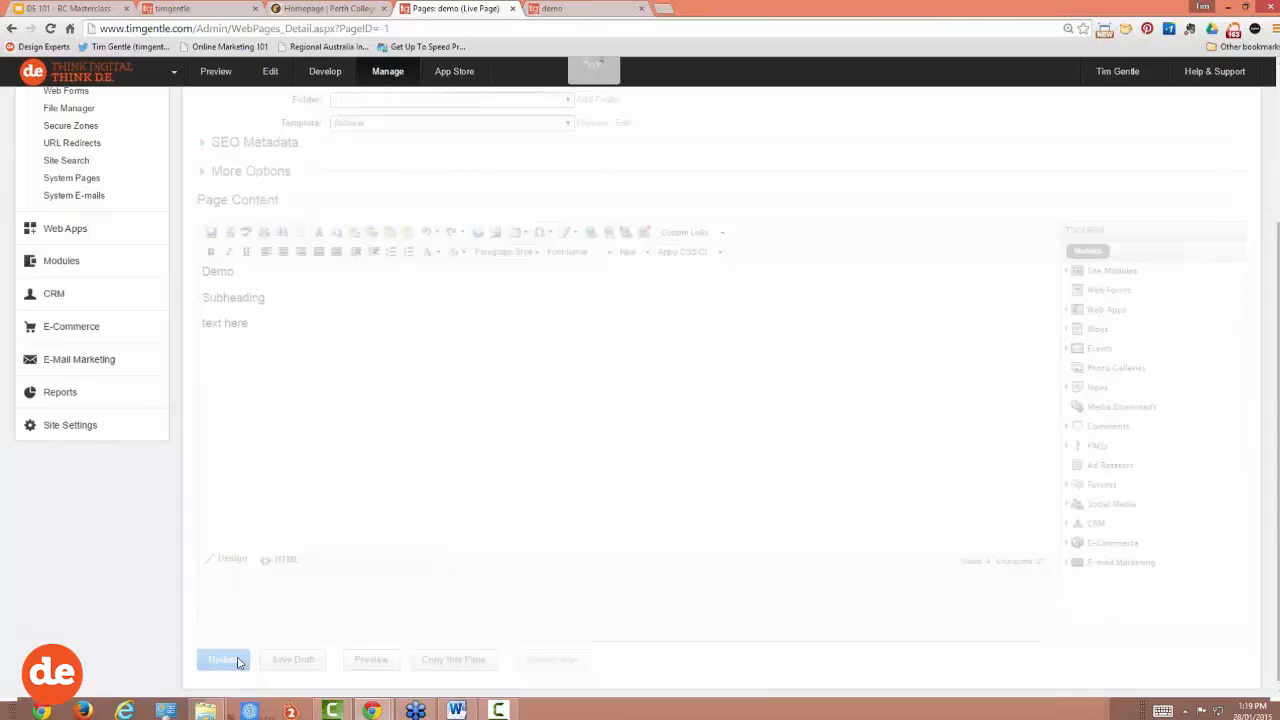
Step: Reload the demo page preview to check the follower layout, then return to the admin settings
left_click(575, 9)
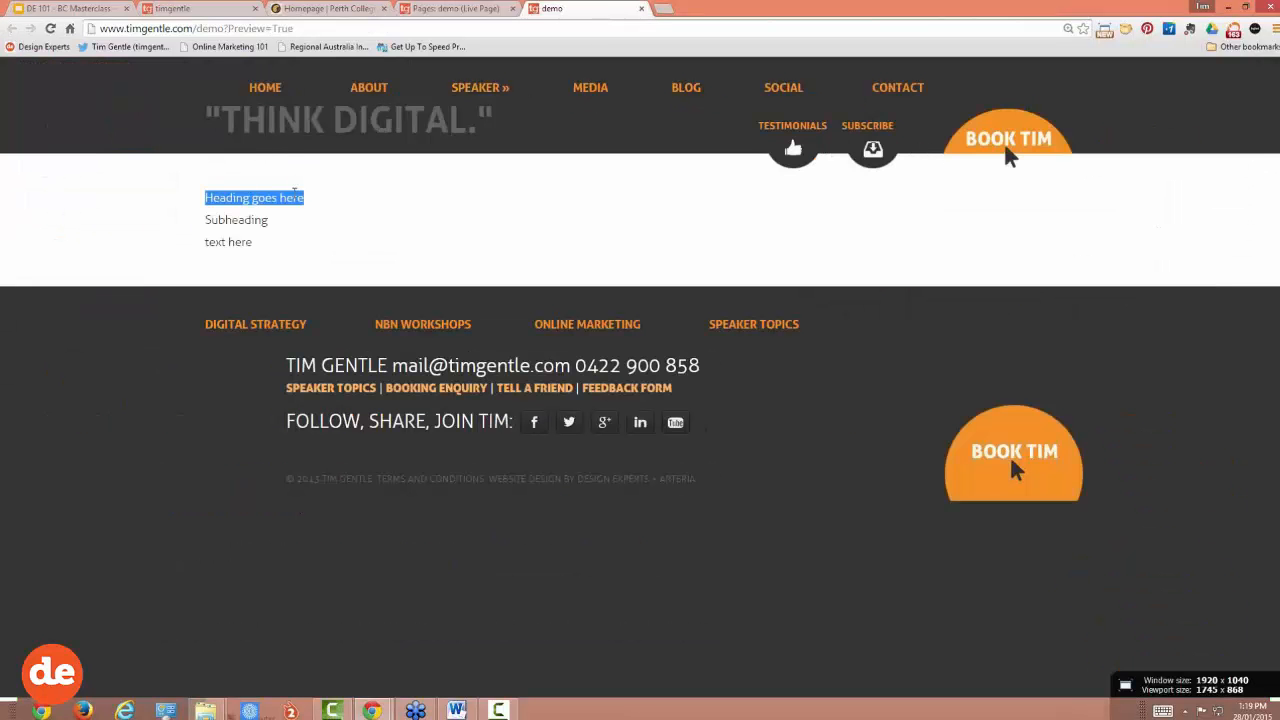
left_click(281, 228)
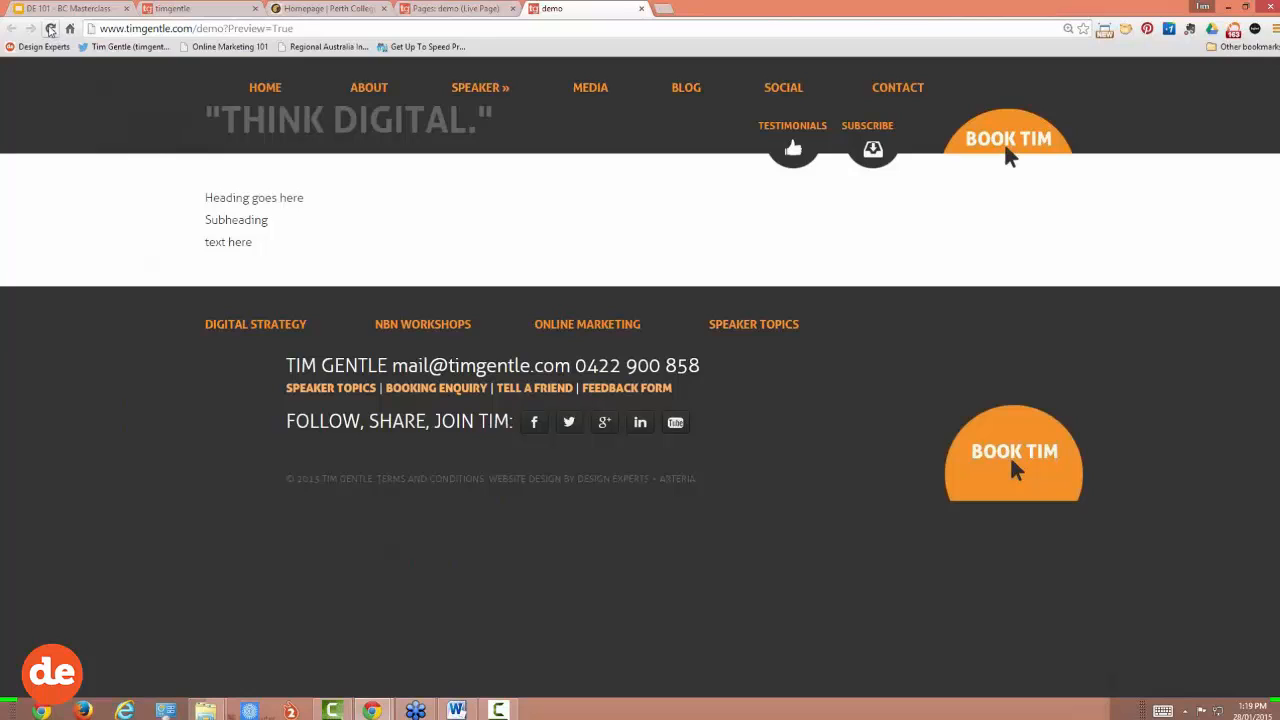
left_click(50, 30)
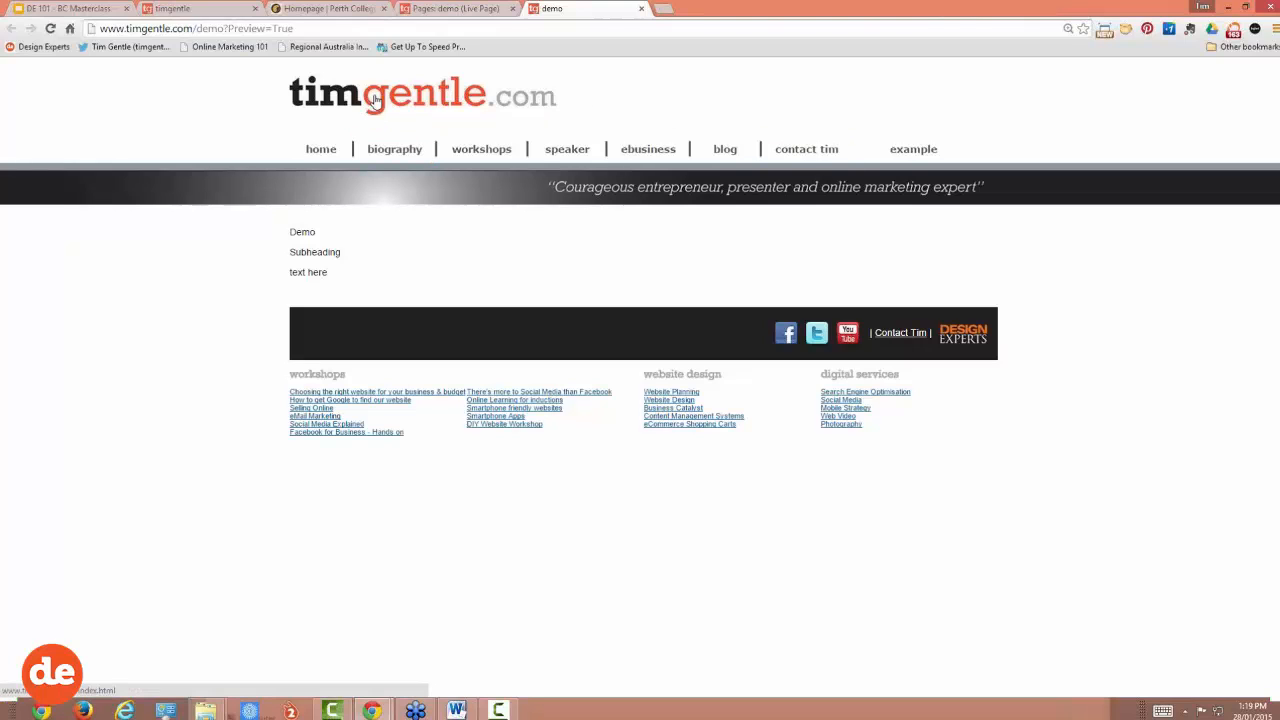
left_click(466, 9)
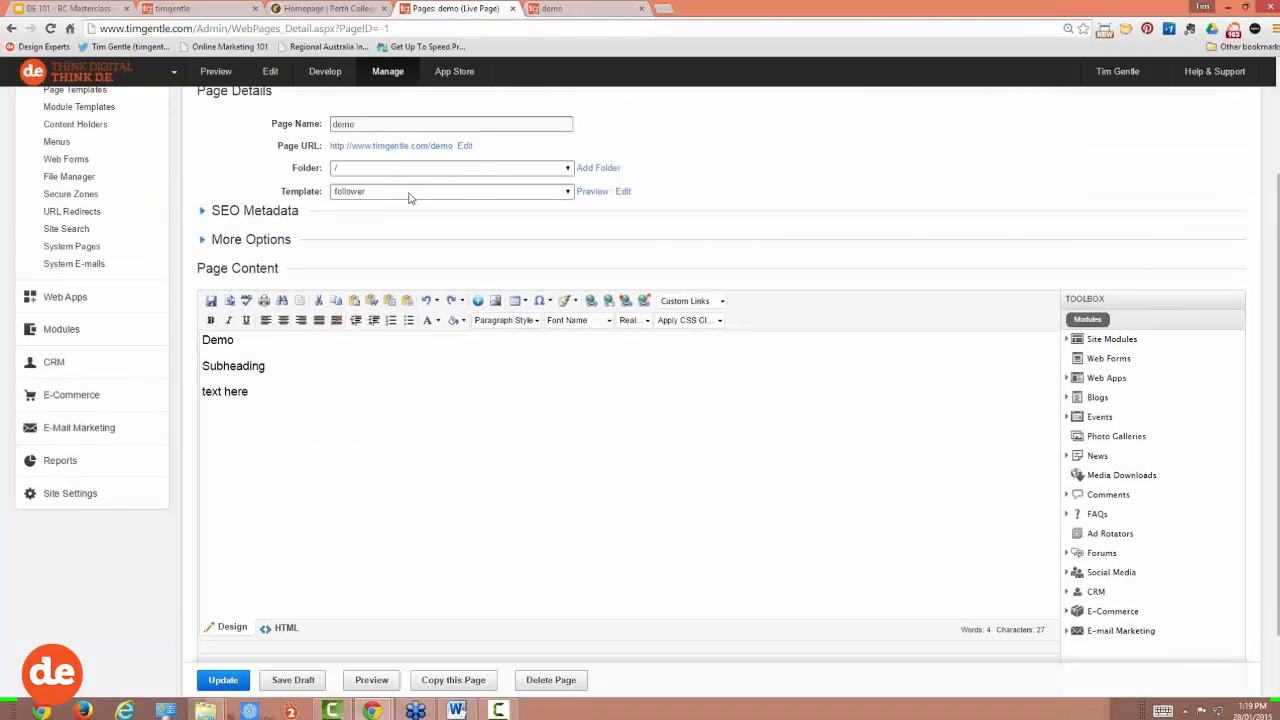
Step: Switch the demo page to the follower-new2 template, publish it, and reload the preview
left_click(408, 197)
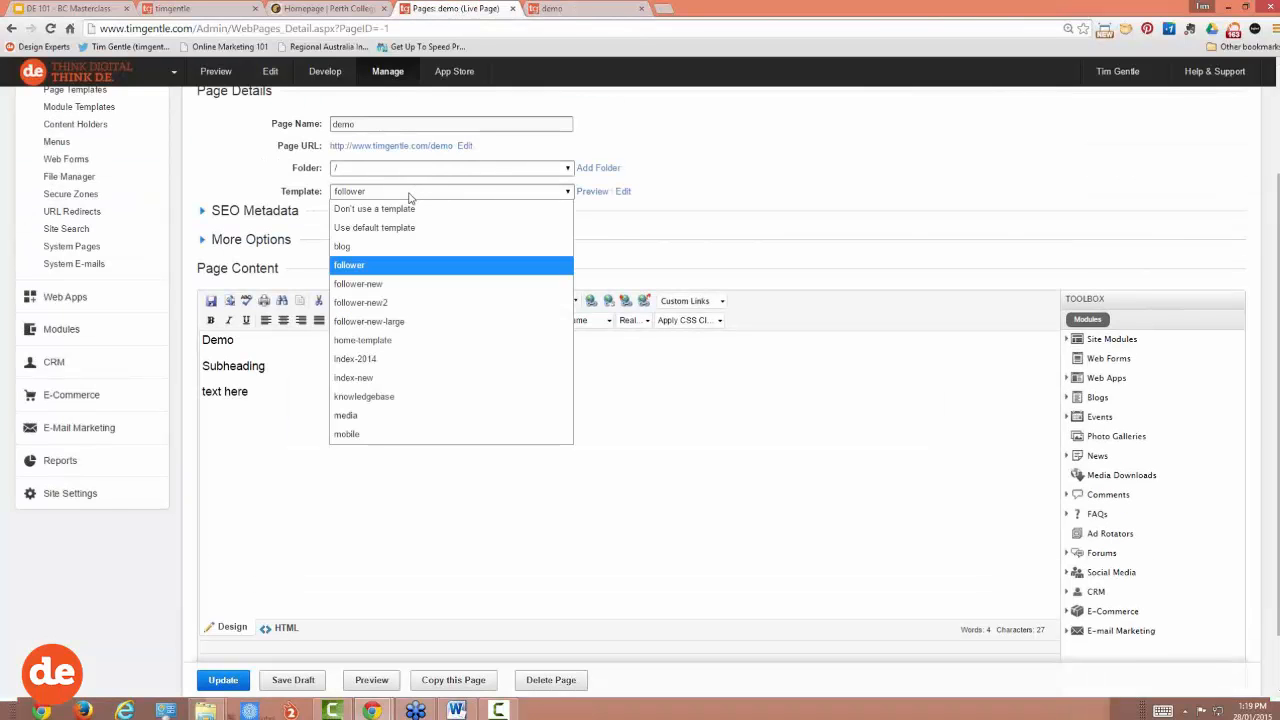
left_click(389, 303)
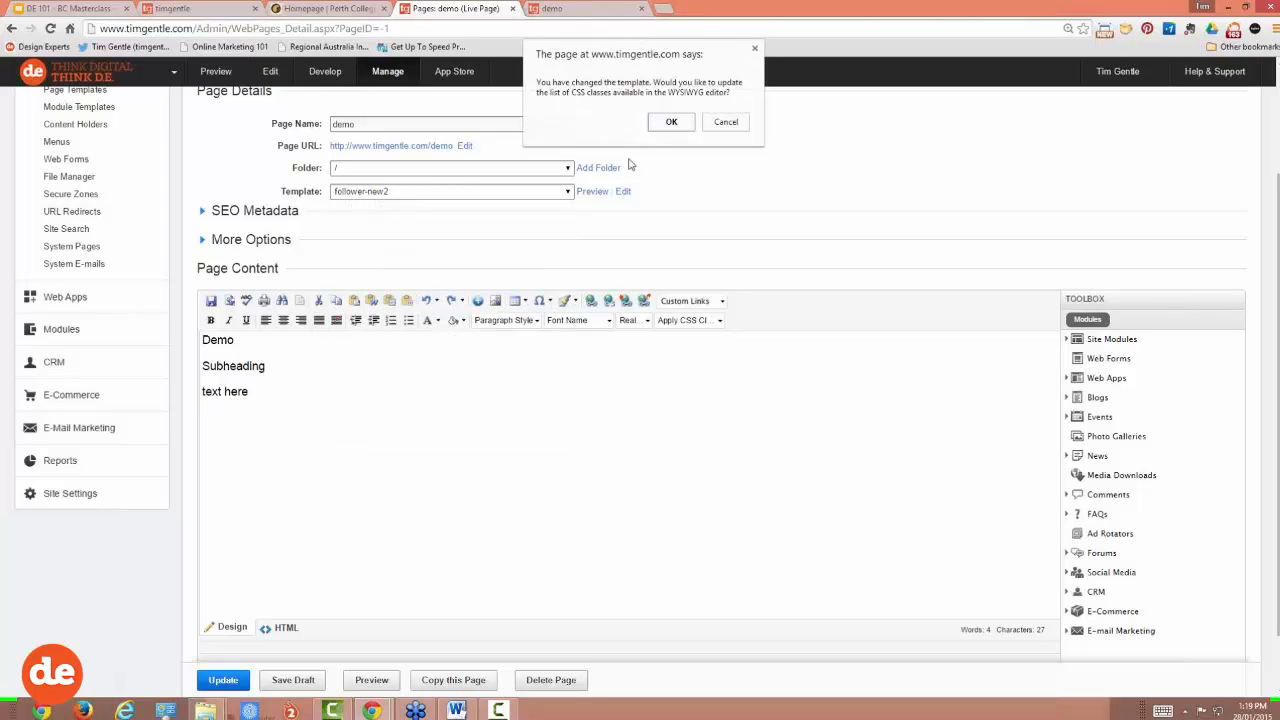
left_click(666, 125)
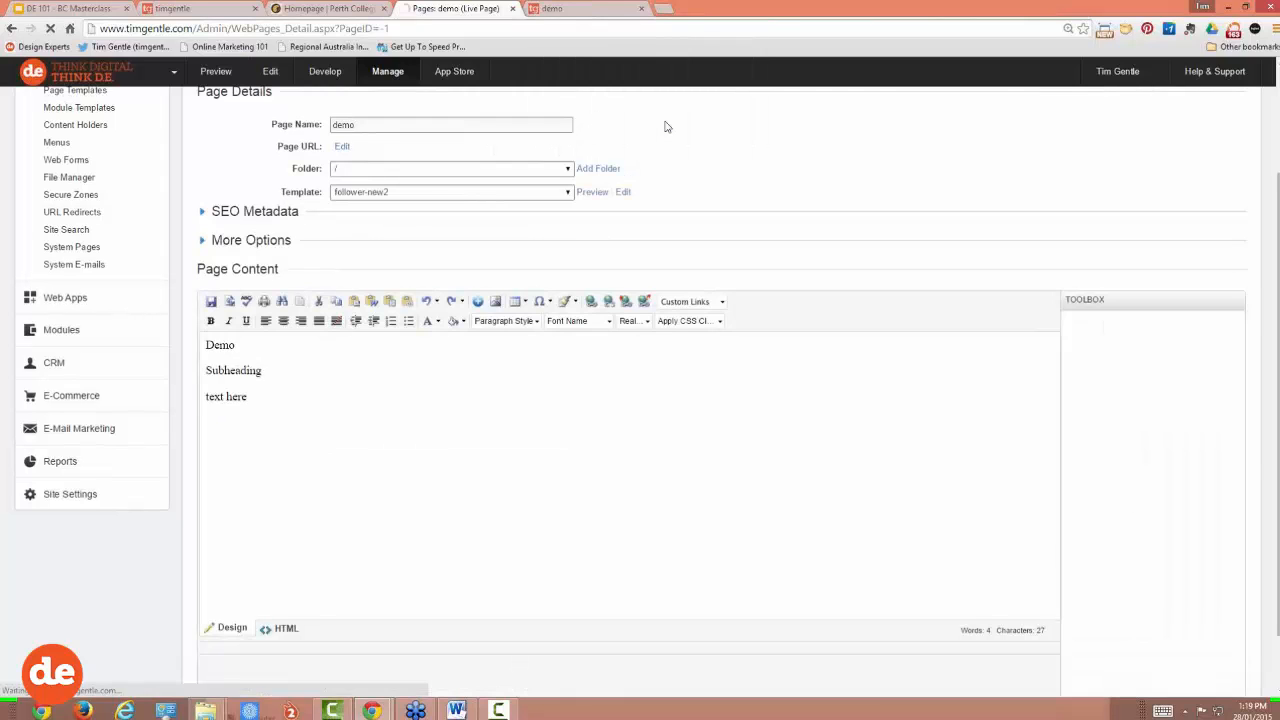
scroll(464, 446, "down", 1)
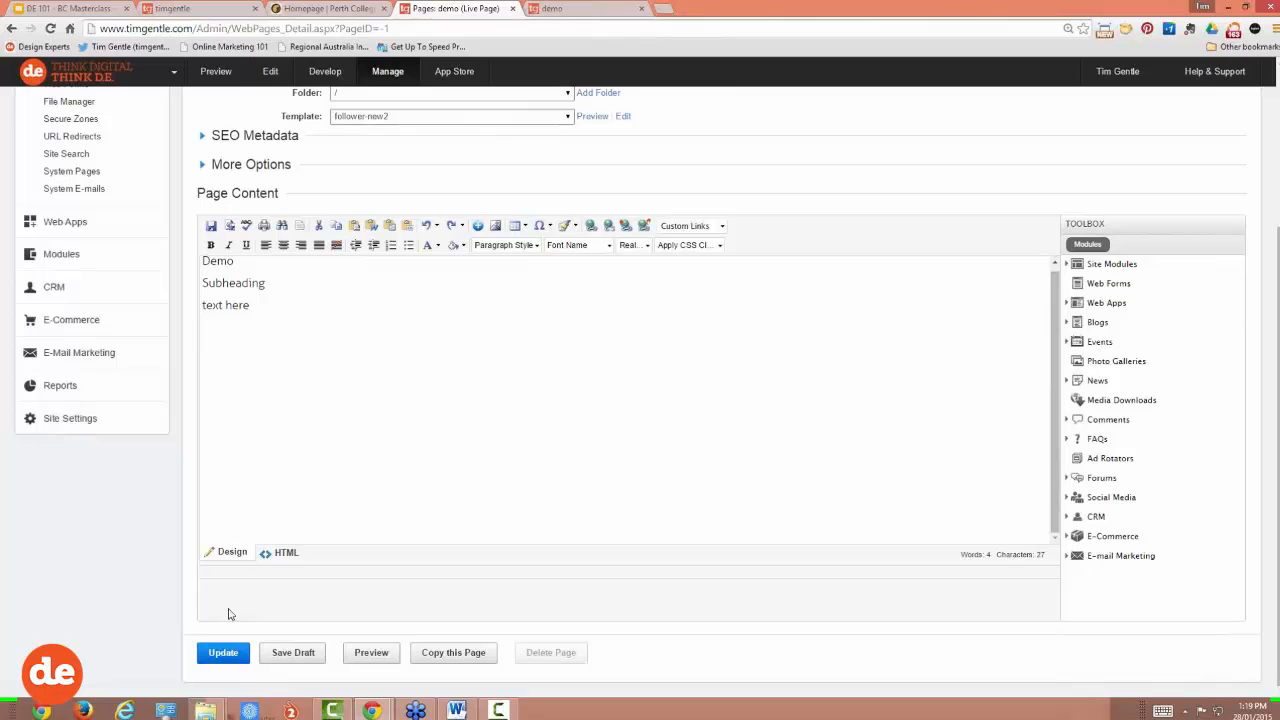
left_click(223, 652)
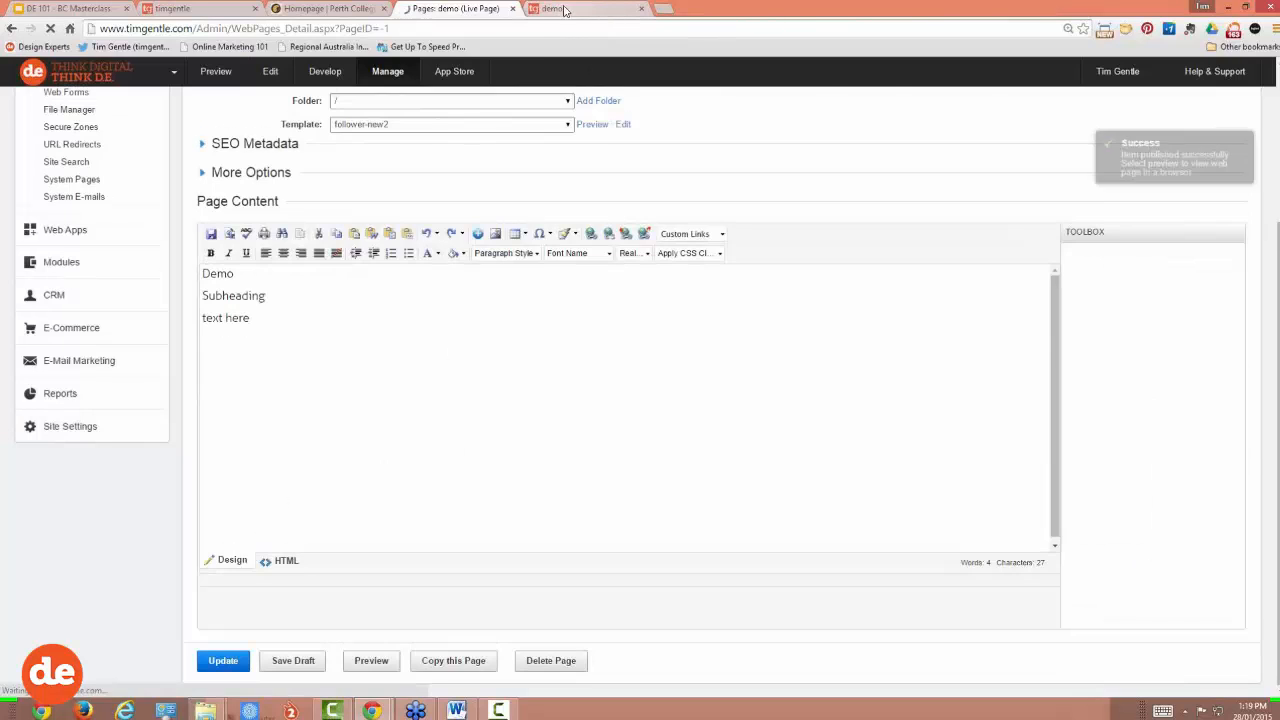
left_click(563, 8)
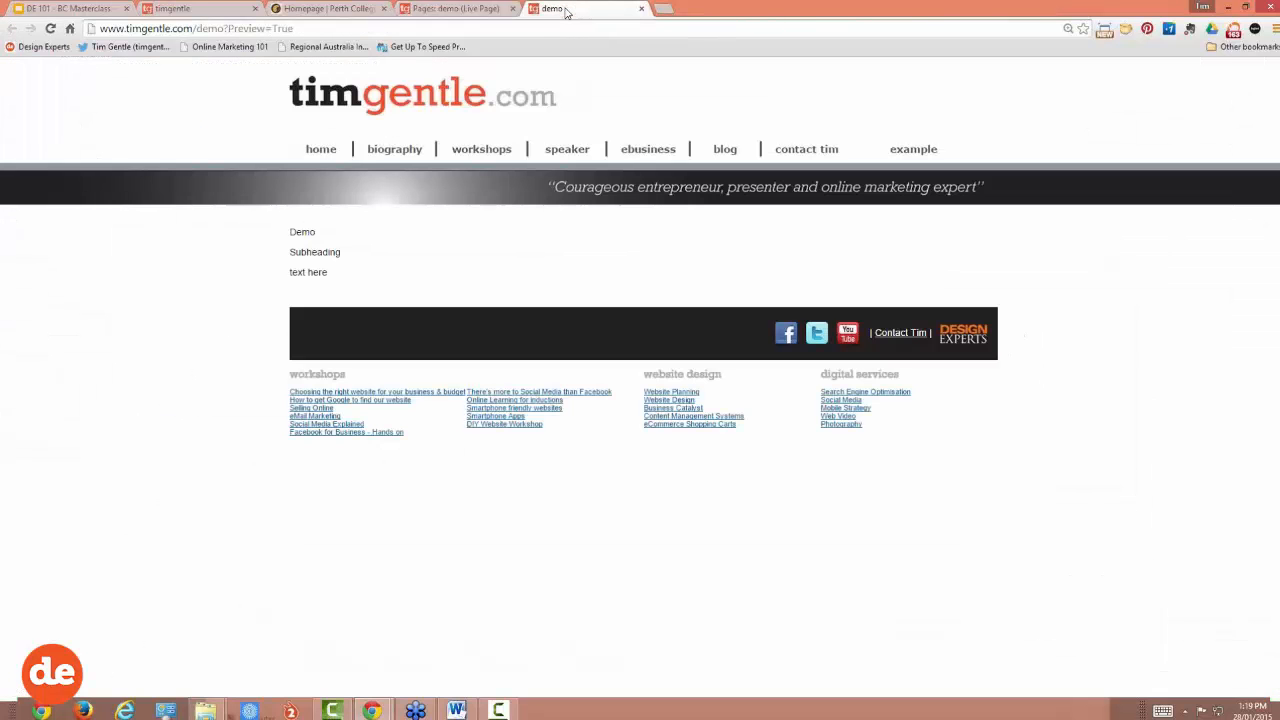
left_click(50, 28)
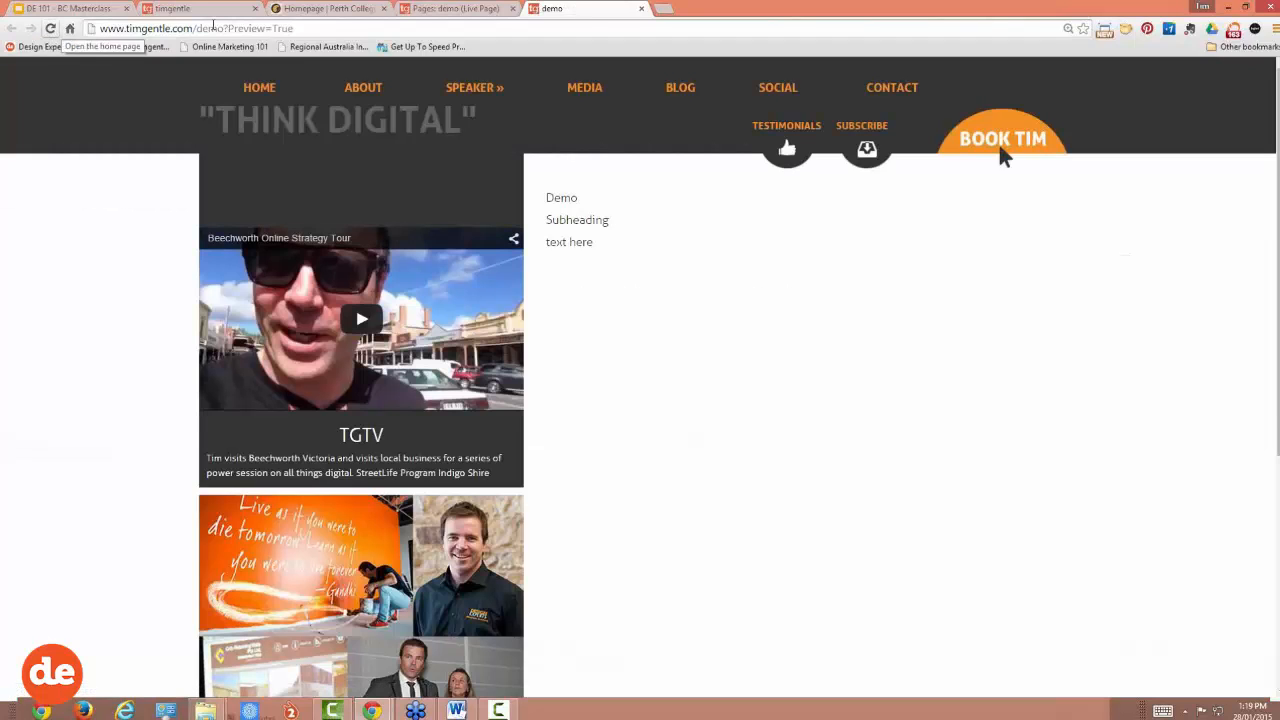
Step: Back in the editor, try the Heading 1 style on 'Demo', then republish the demo page
left_click(433, 11)
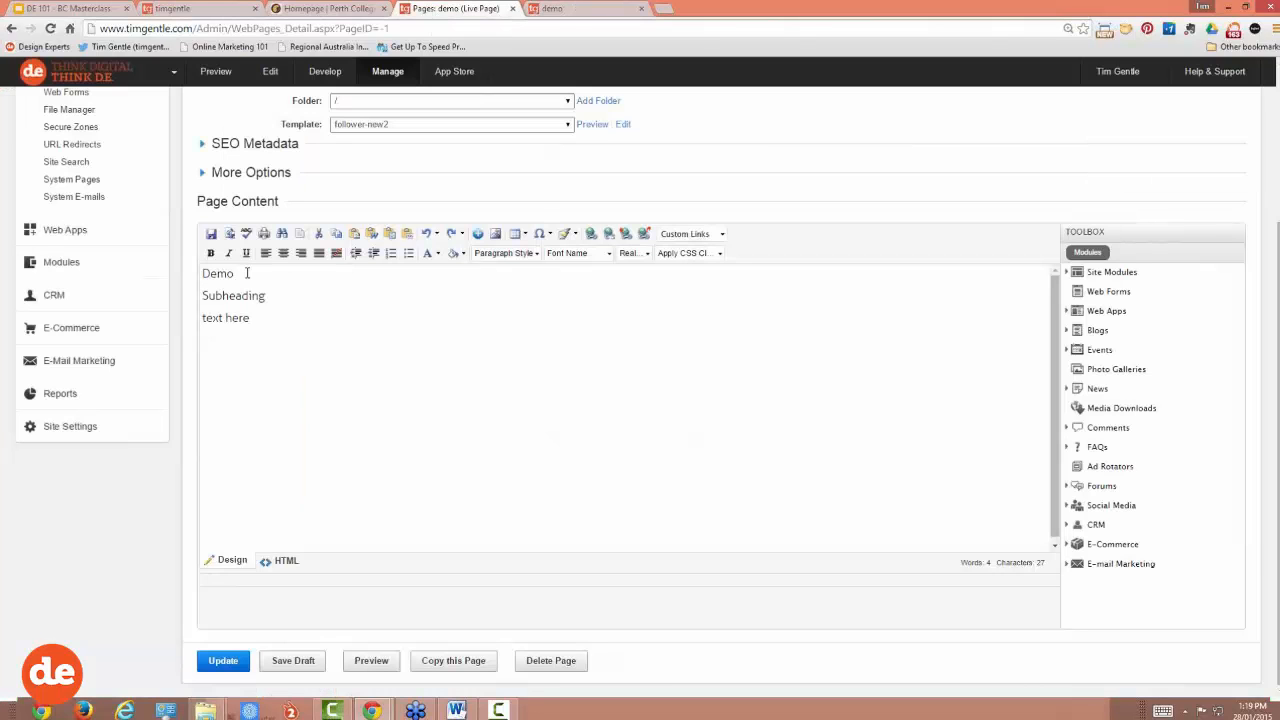
left_click_drag(245, 273, 201, 274)
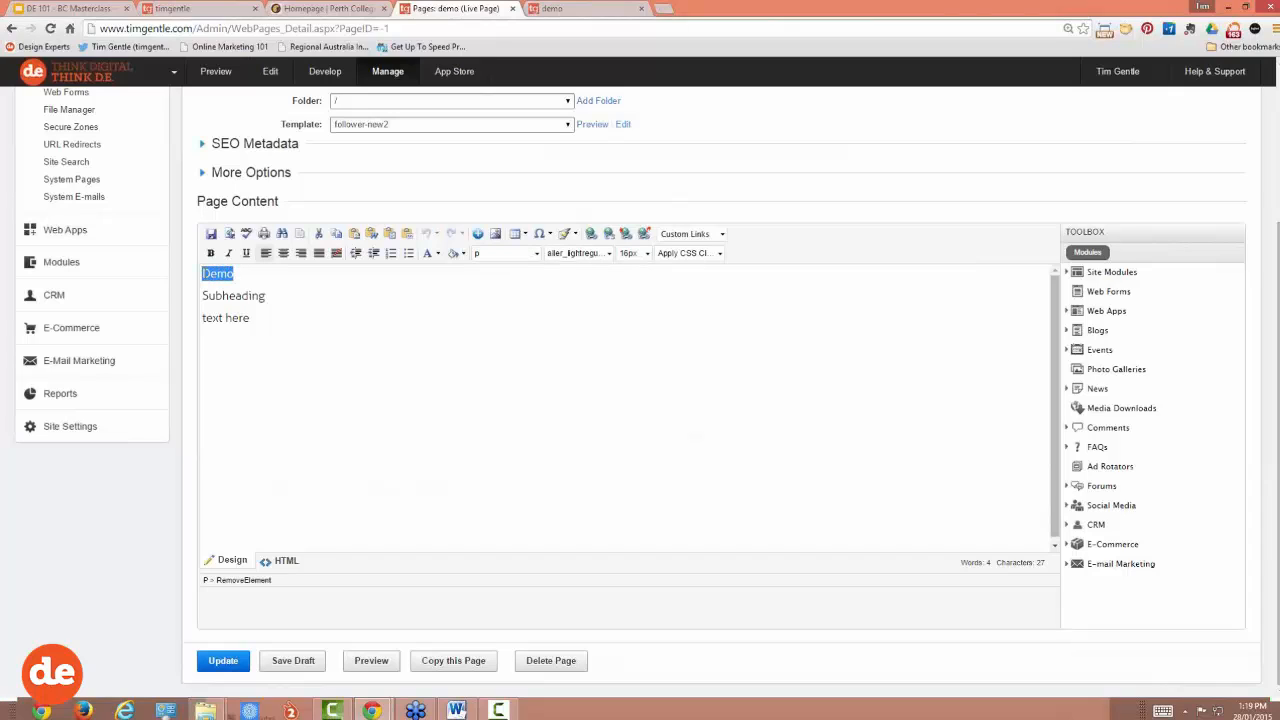
left_click(505, 253)
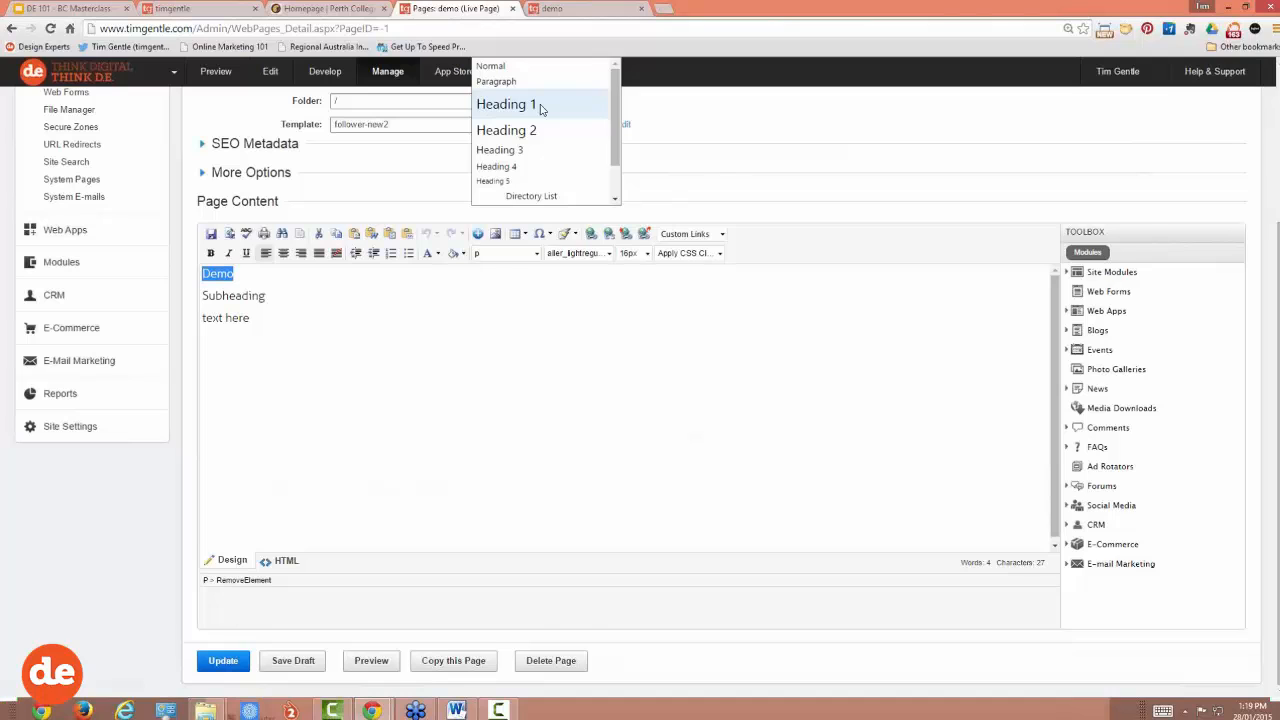
left_click(540, 108)
left_click(322, 294)
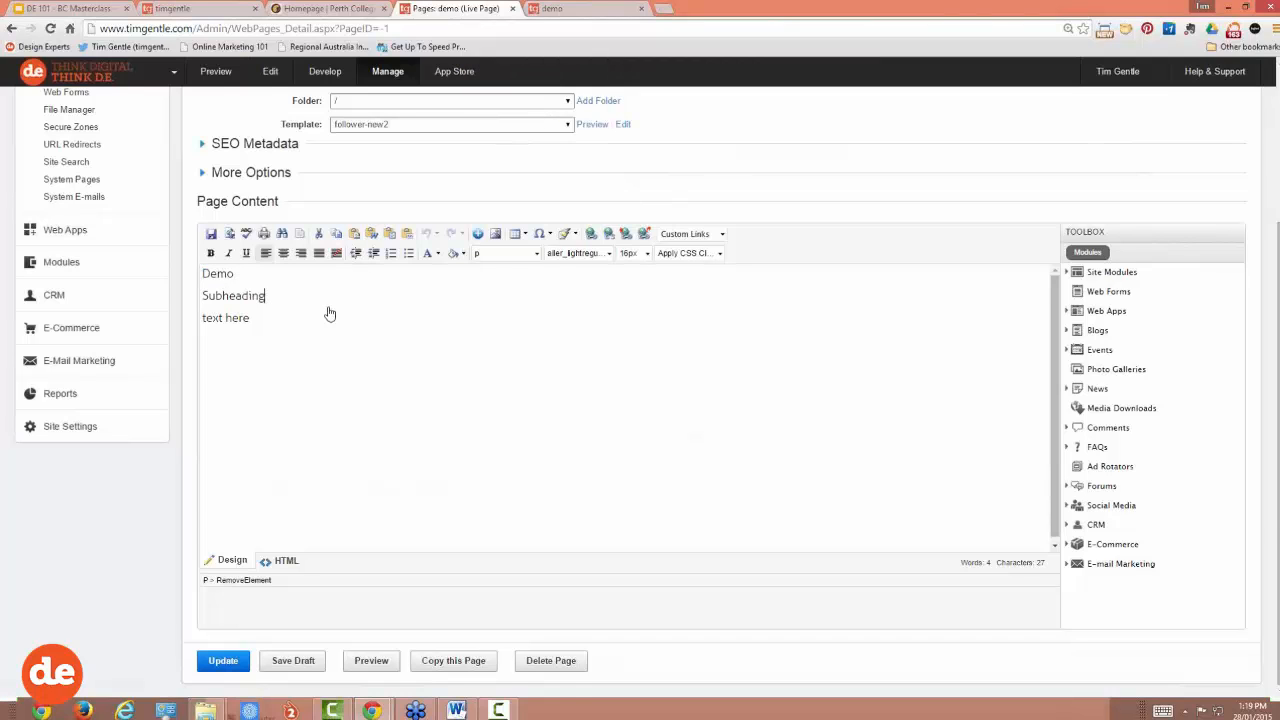
scroll(330, 314, "up", 3)
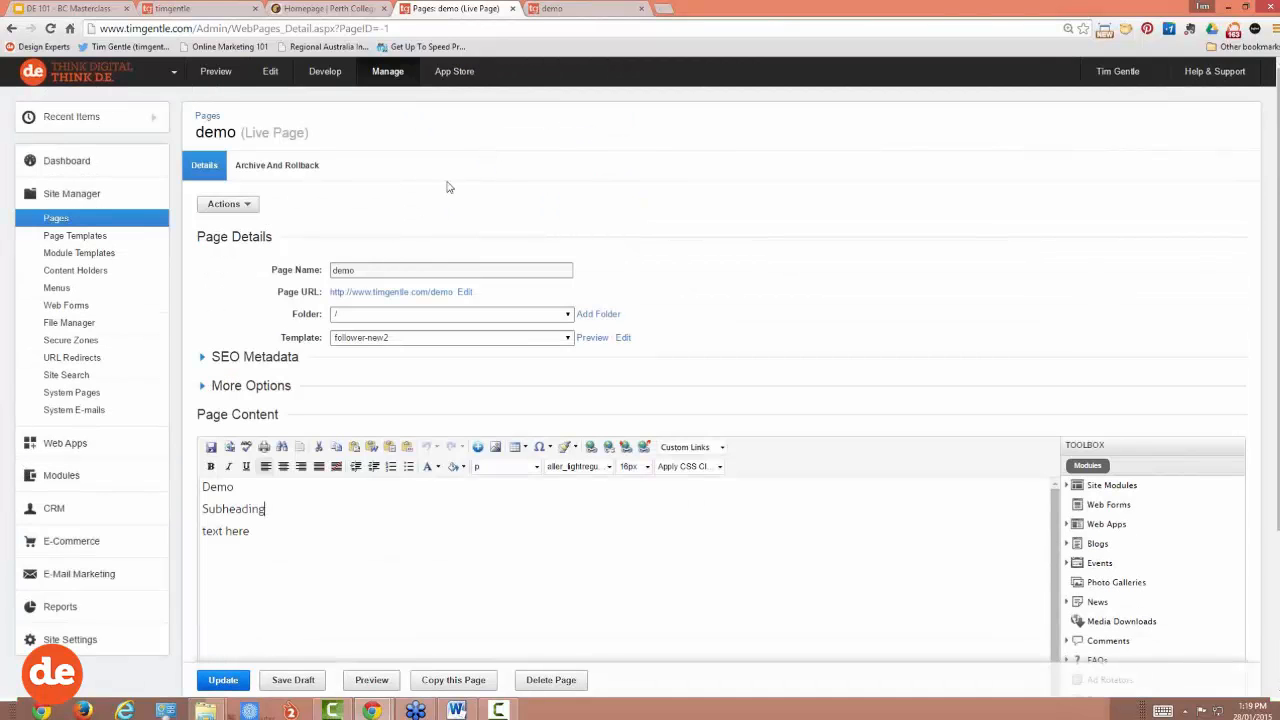
scroll(442, 522, "down", 1)
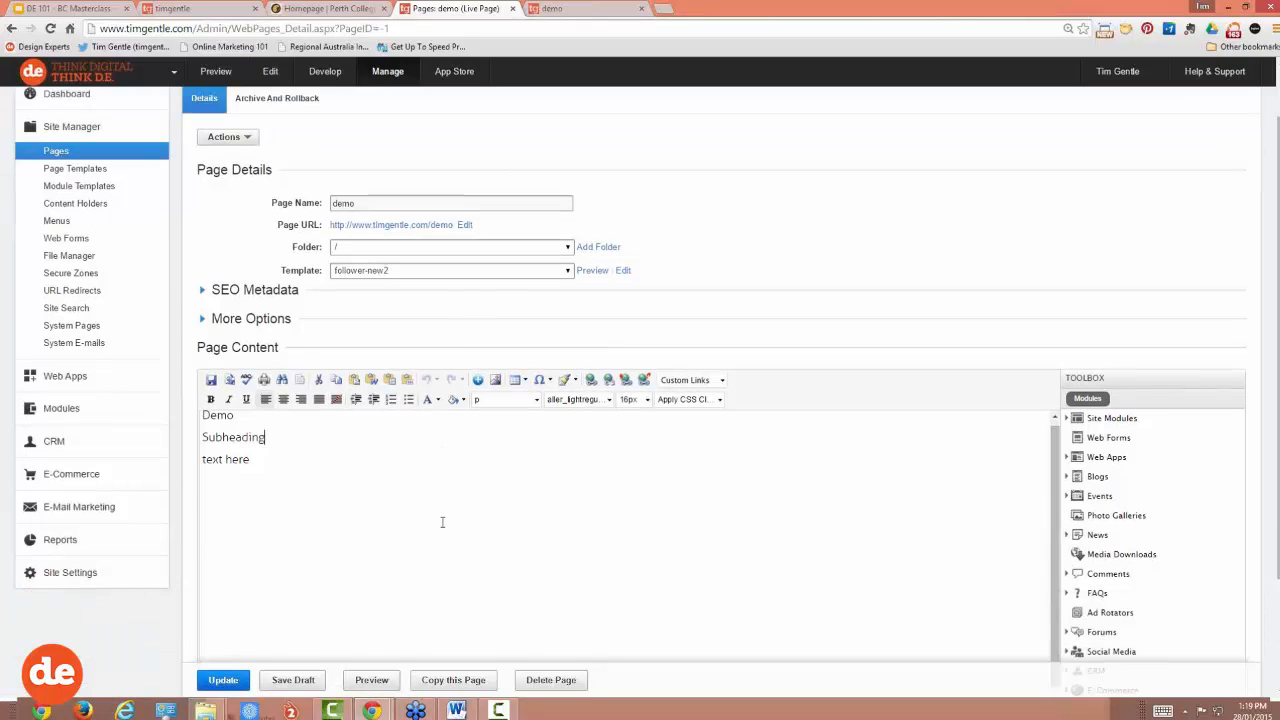
left_click(222, 680)
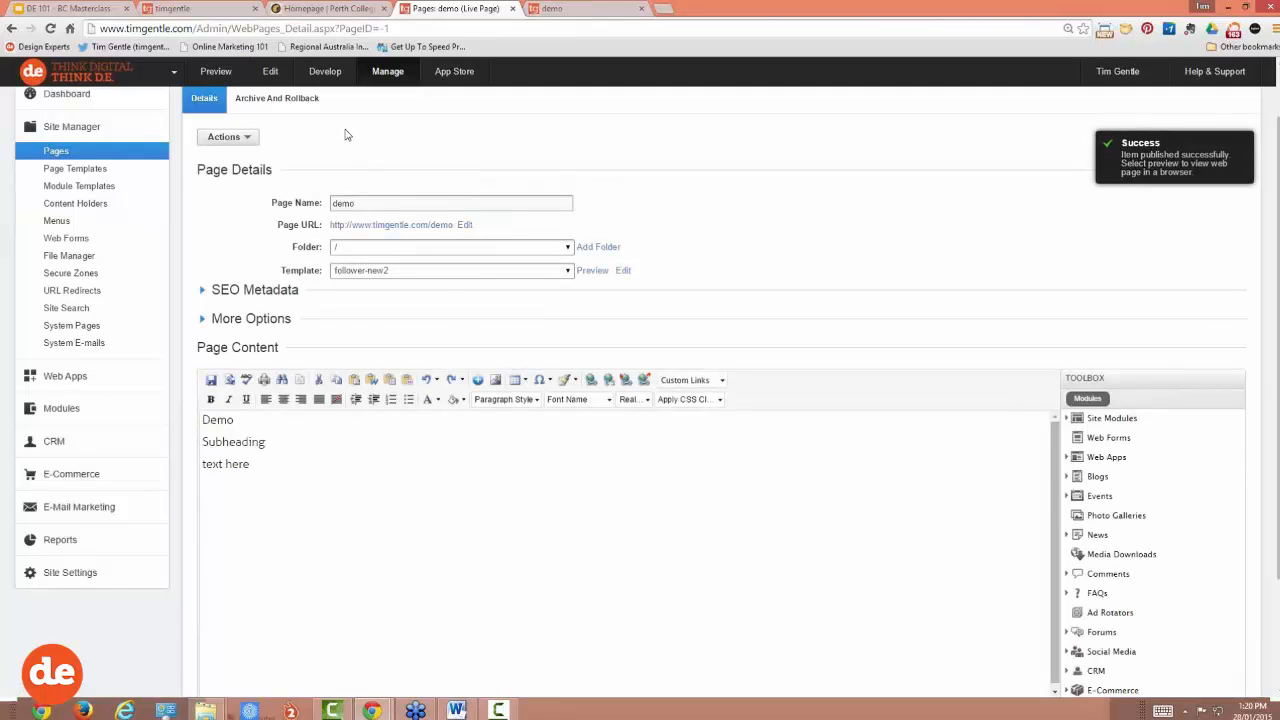
scroll(350, 150, "up", 1)
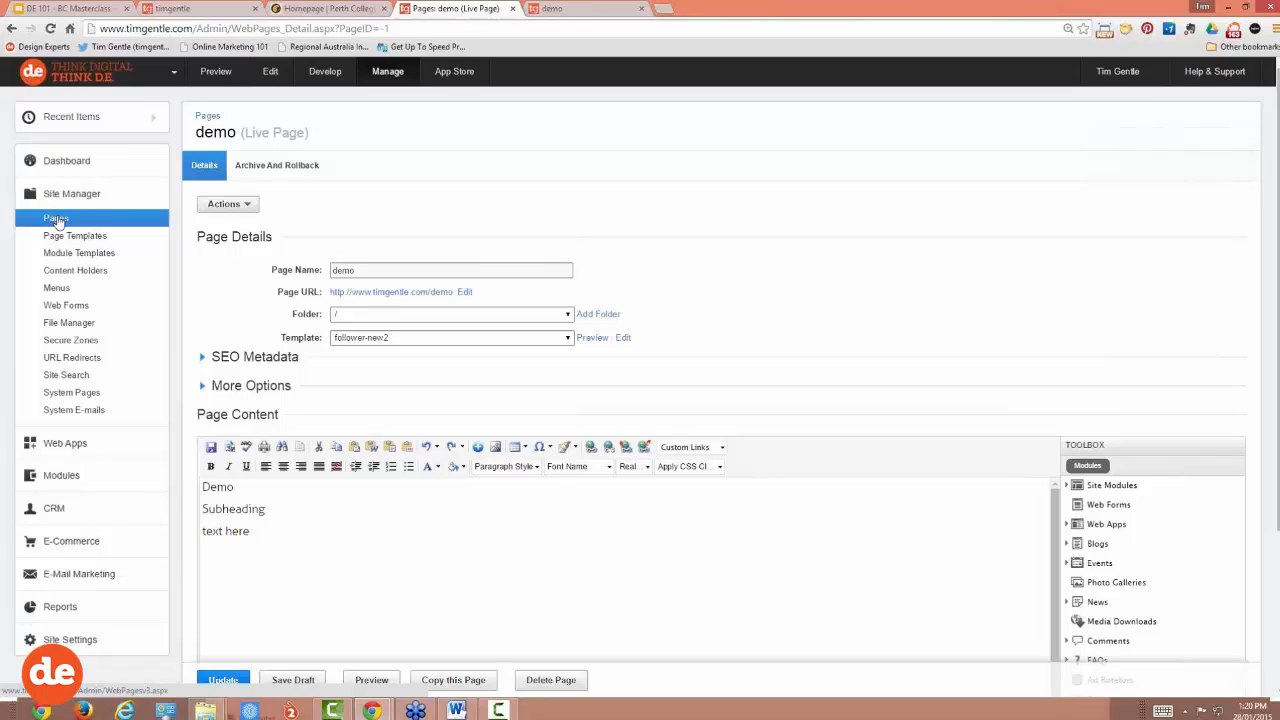
Step: Open the demo page's editor from the site's Pages tree
left_click(57, 219)
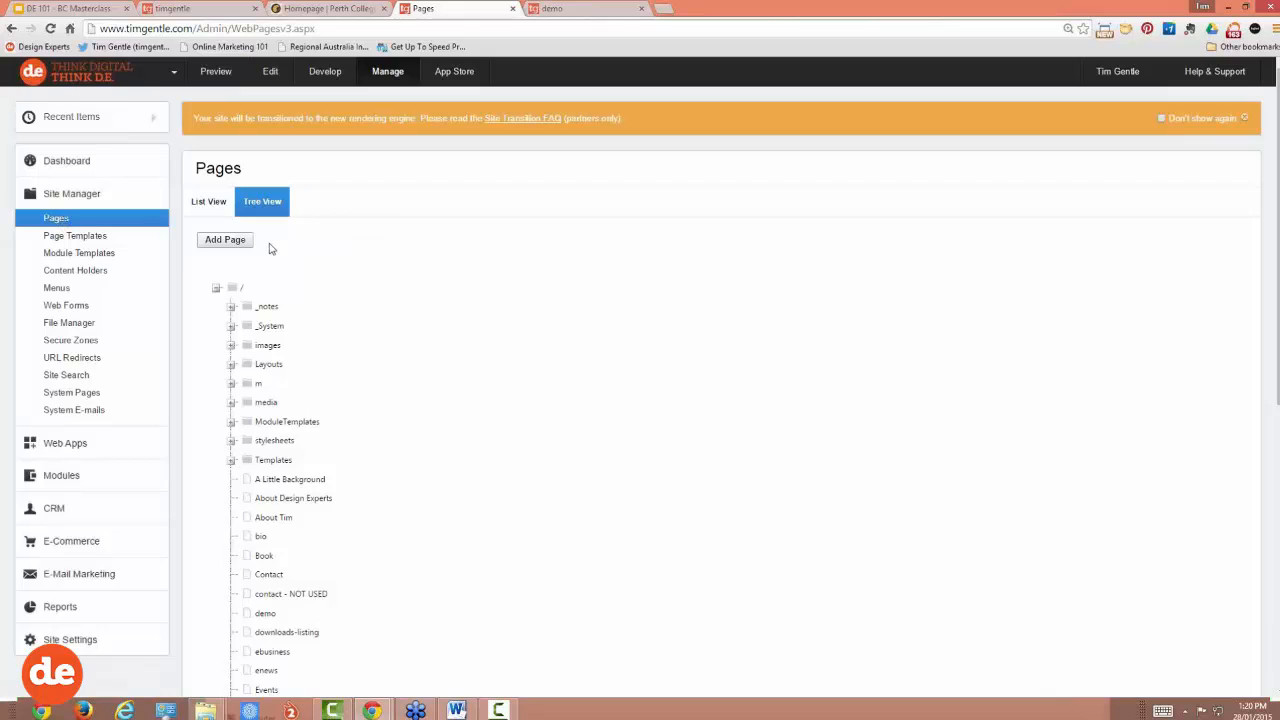
scroll(275, 248, "down", 2)
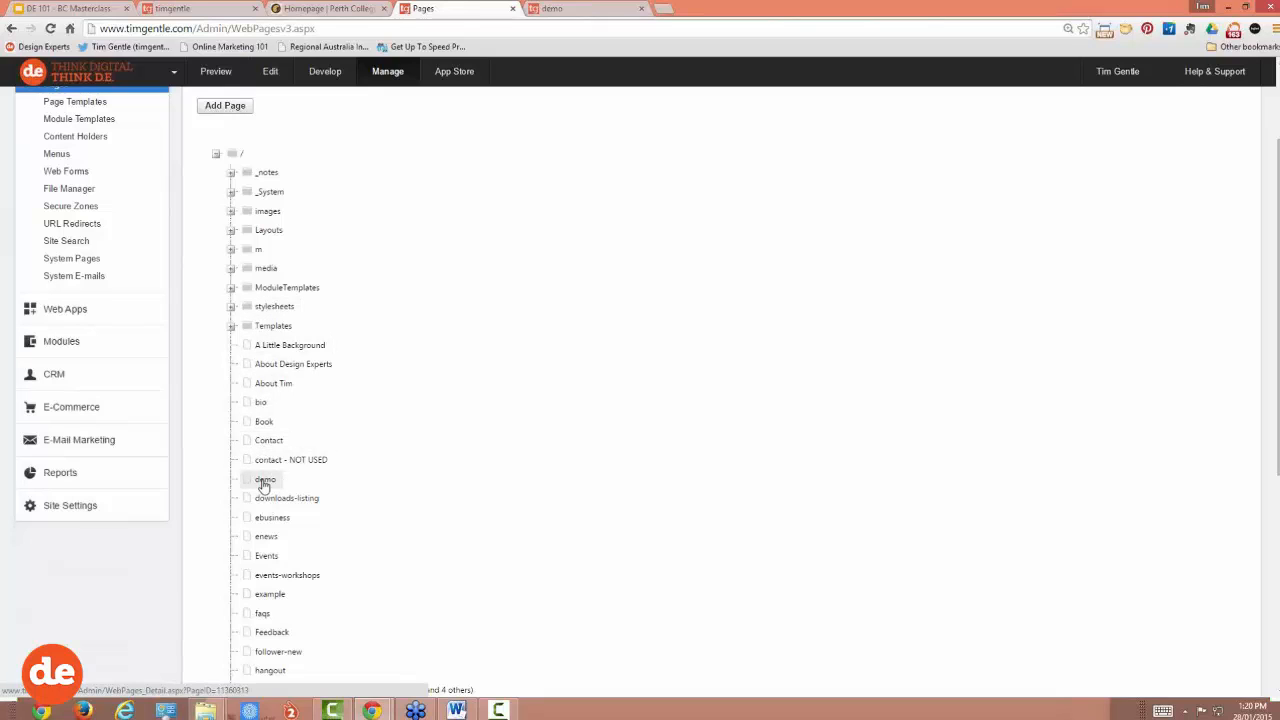
left_click(264, 481)
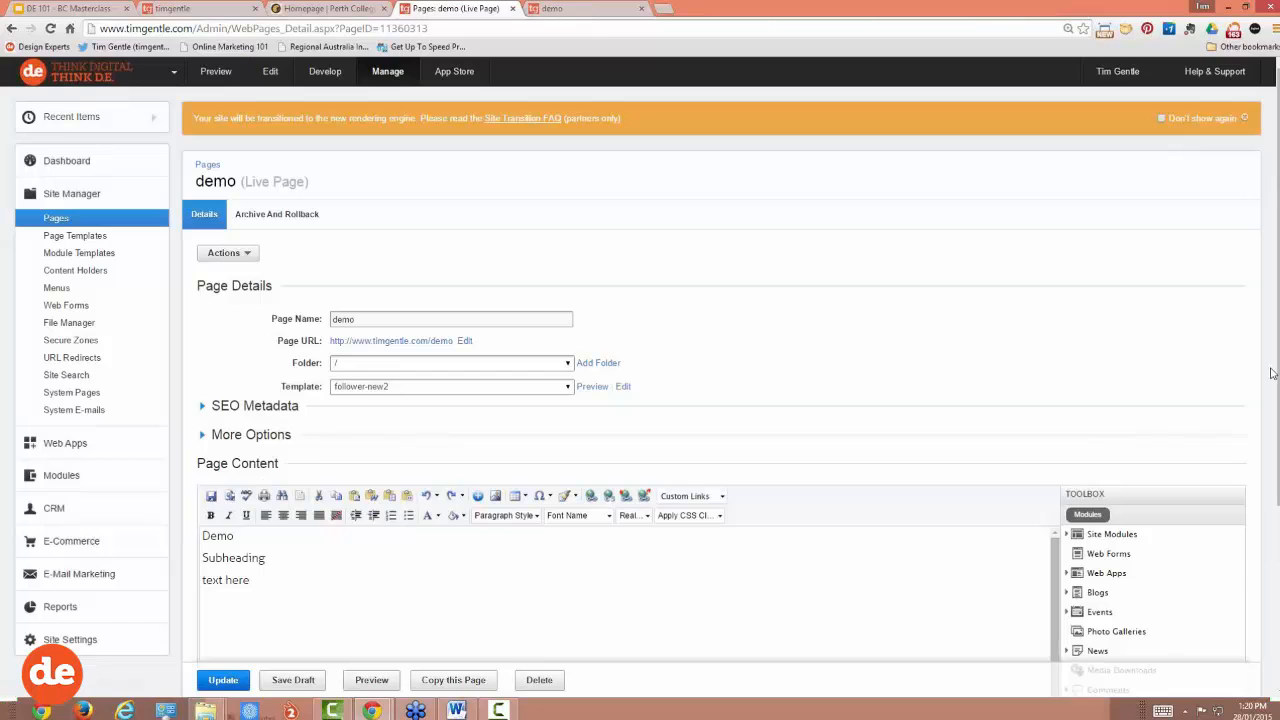
scroll(1277, 370, "down", 1)
scroll(1272, 420, "down", 1)
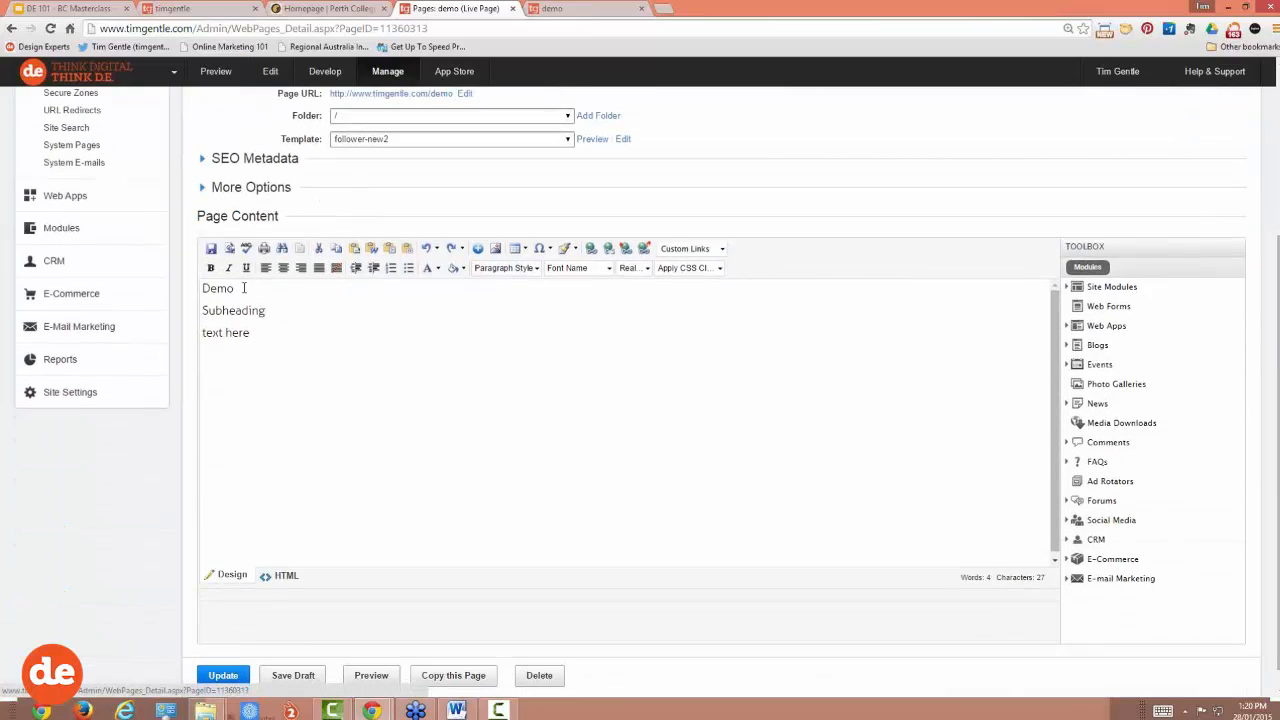
Step: Style the Demo line as Heading 1 and view the demo page preview
left_click_drag(243, 288, 201, 290)
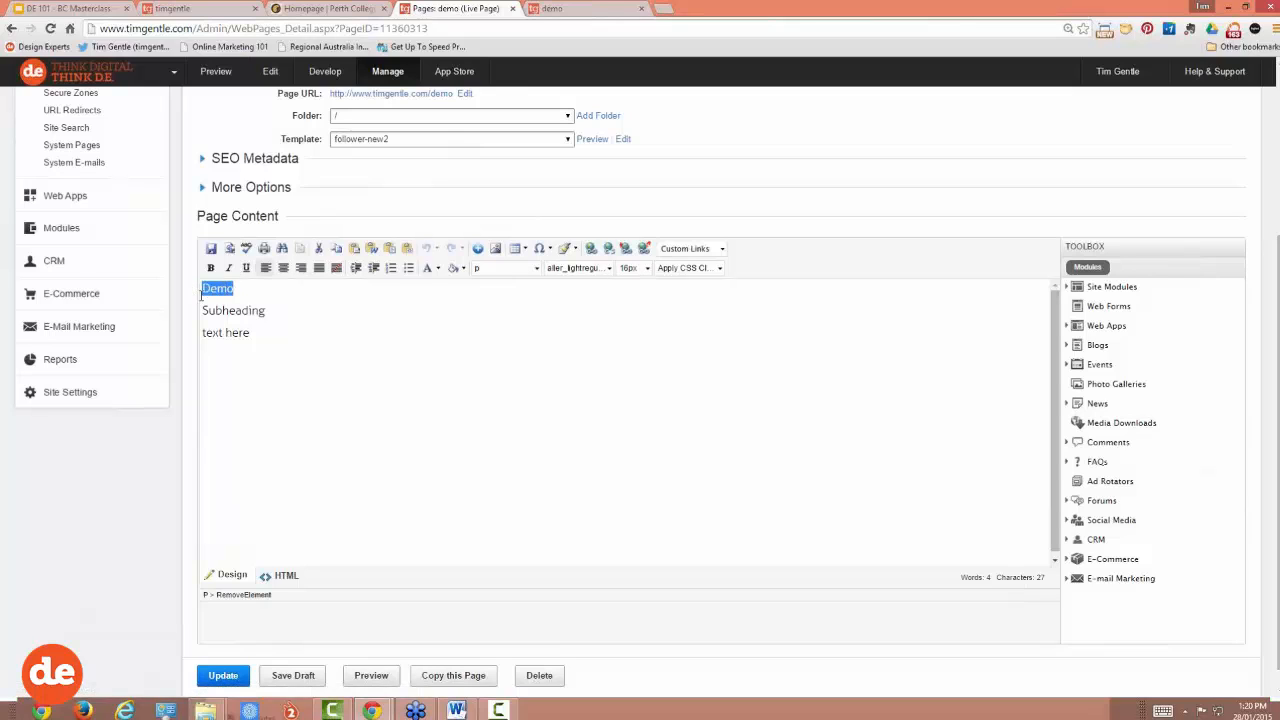
left_click(527, 270)
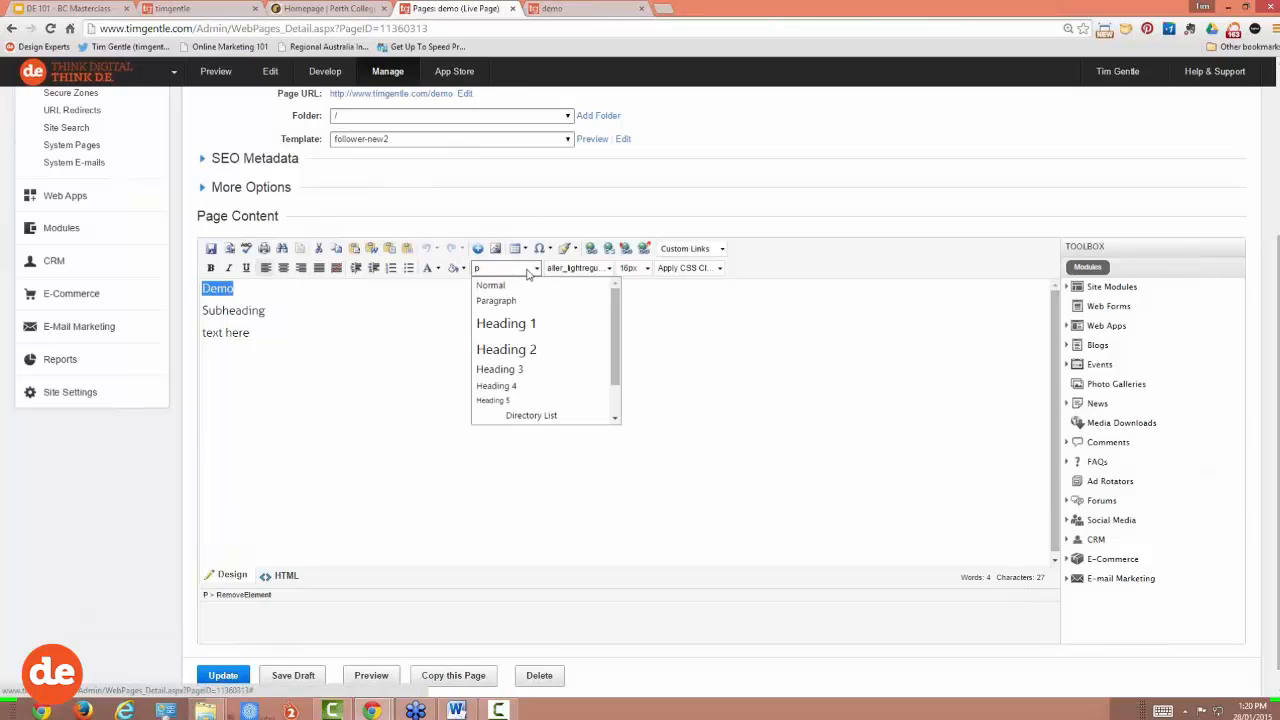
left_click(506, 324)
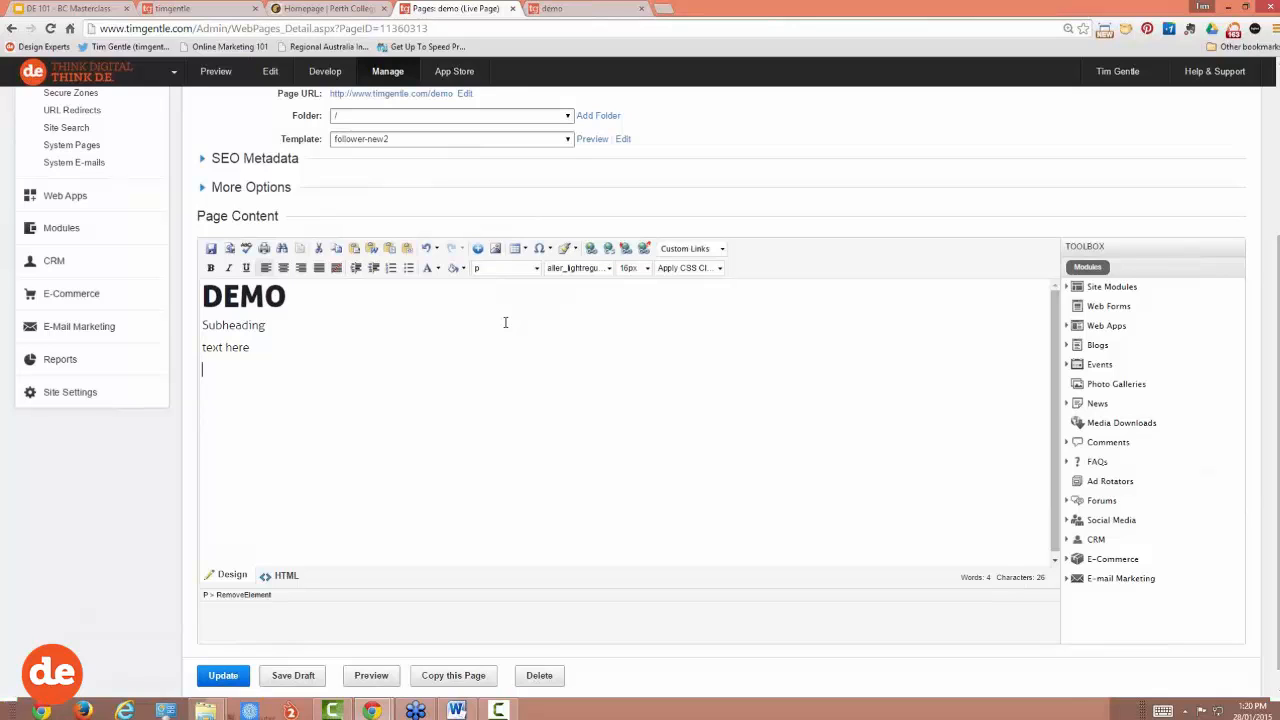
scroll(505, 322, "up", 1)
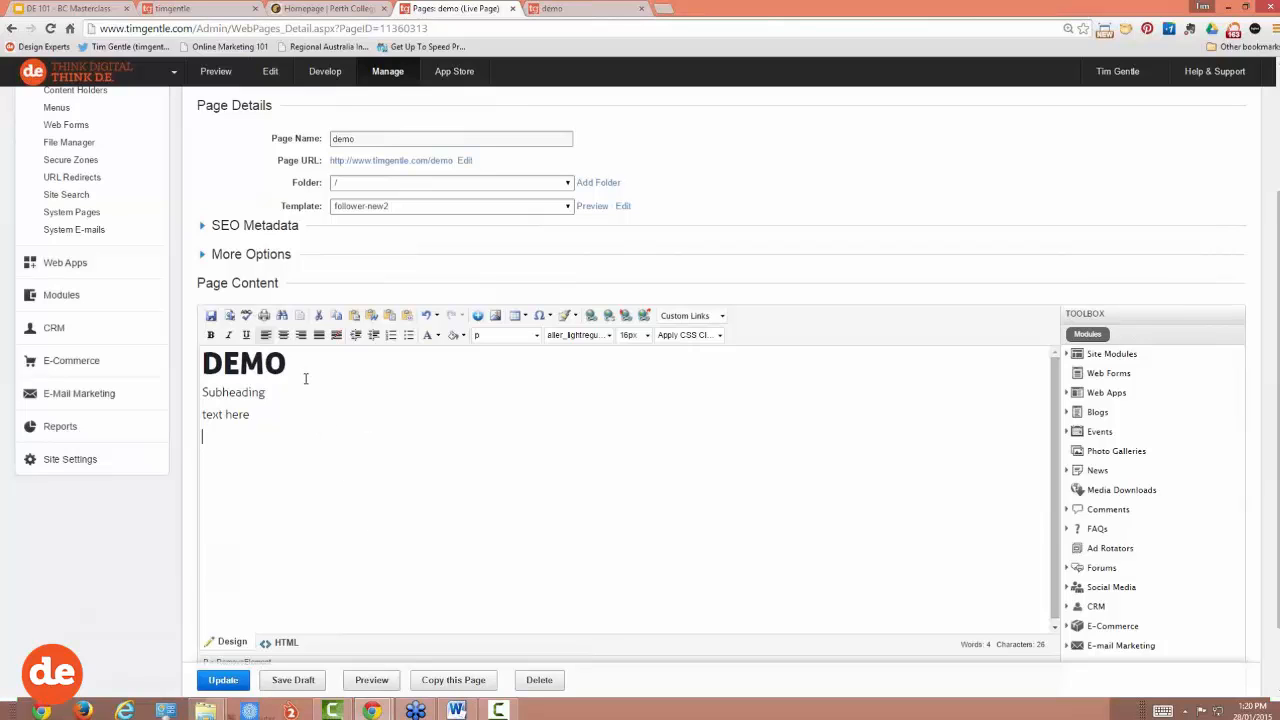
left_click(570, 9)
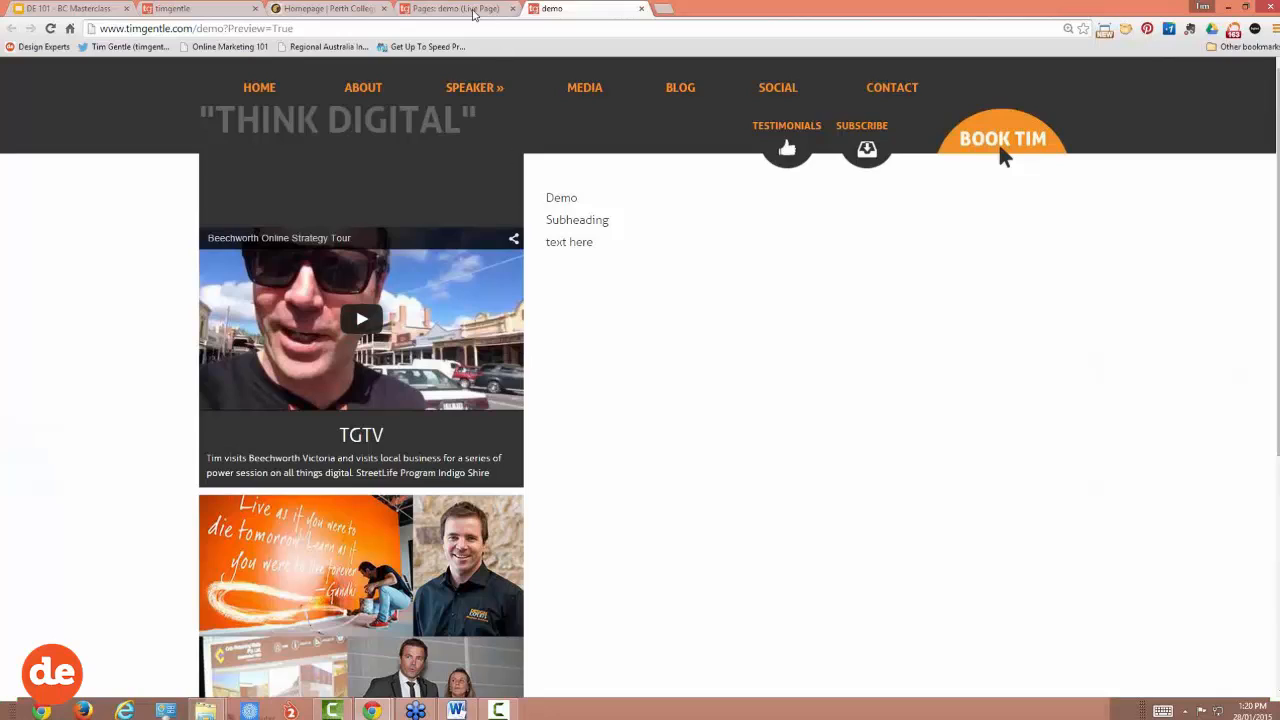
Step: Switch the demo page to the default template and reload the preview to compare
left_click(457, 9)
left_click(518, 207)
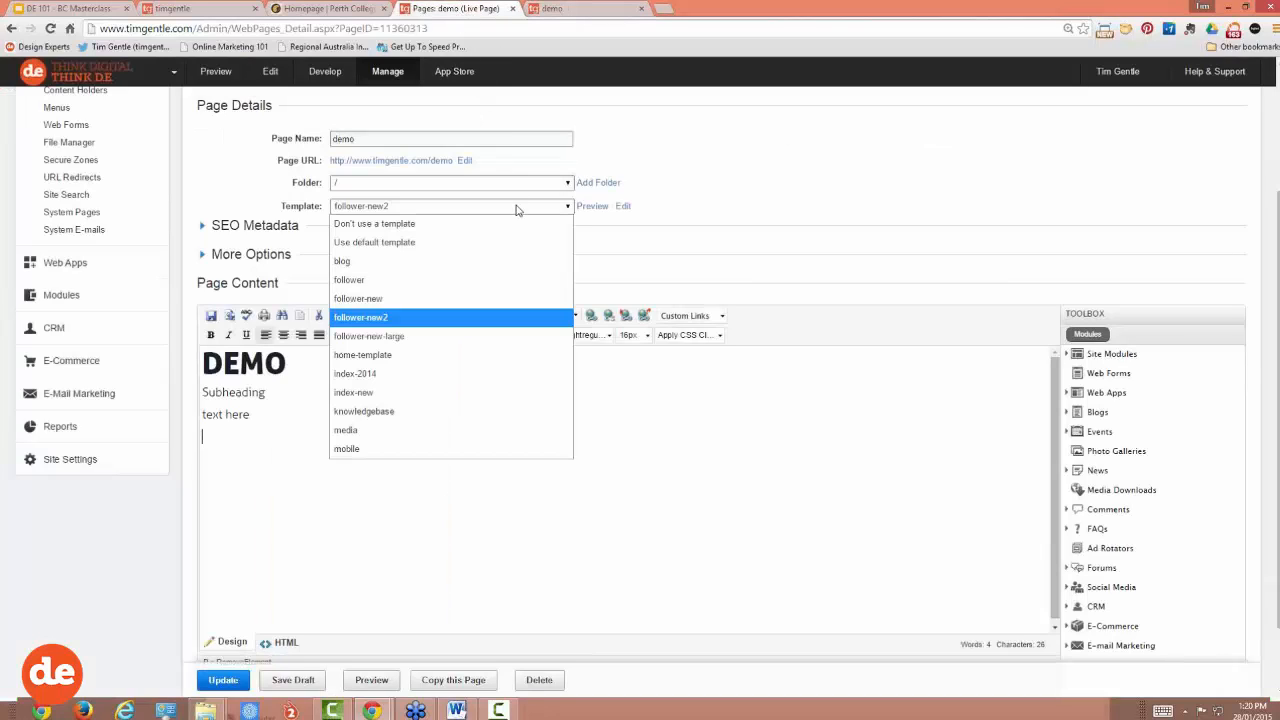
left_click(382, 244)
left_click(678, 127)
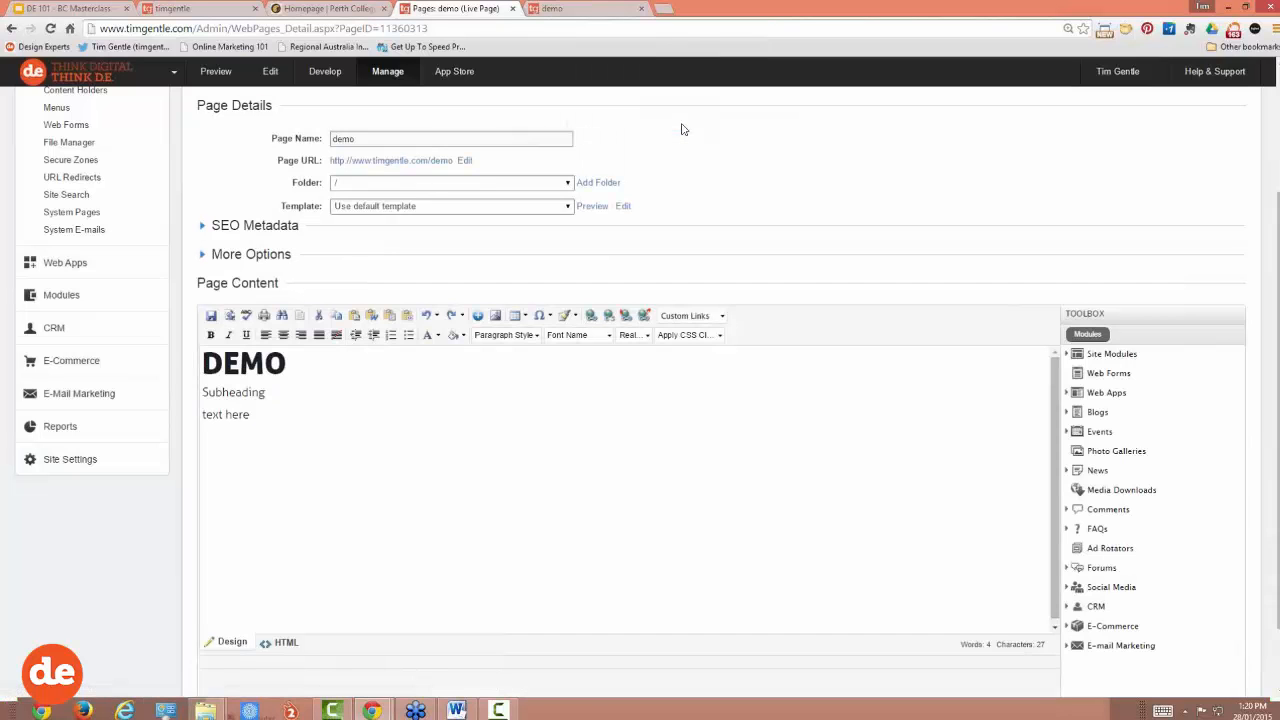
left_click(584, 12)
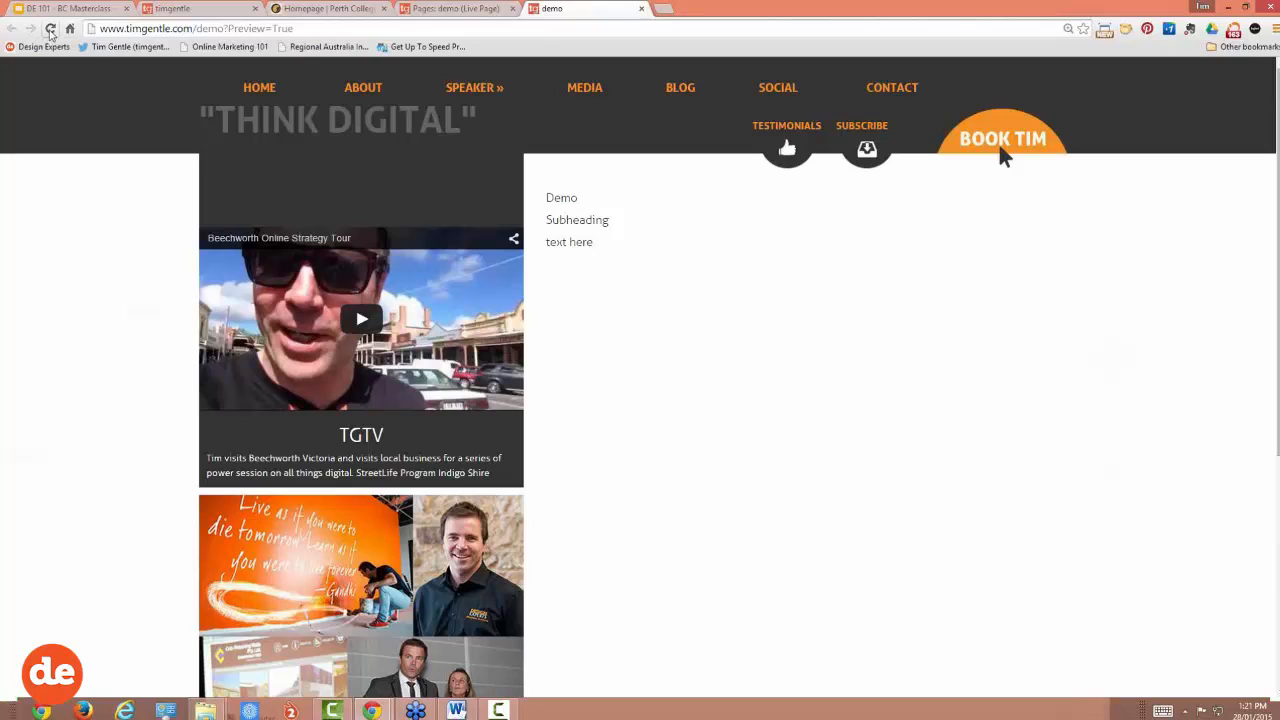
left_click(50, 29)
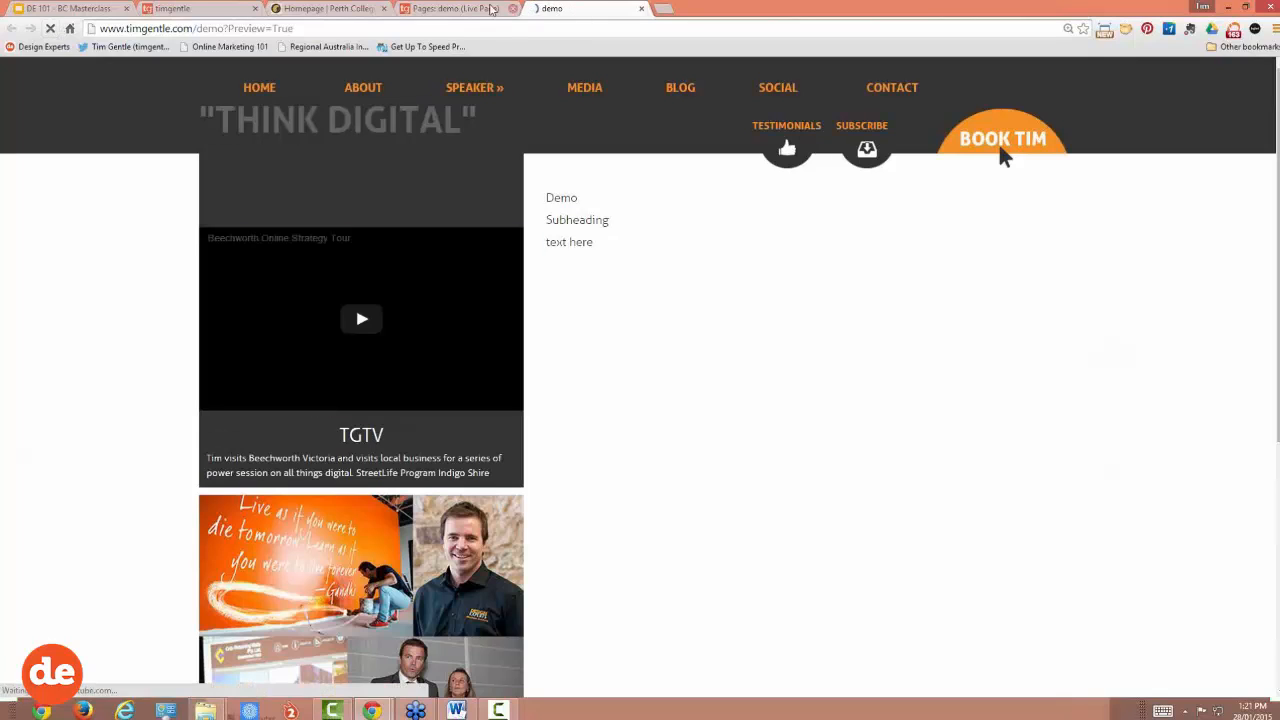
Step: Set the demo page's template back to follower-new2
left_click(455, 9)
left_click(445, 206)
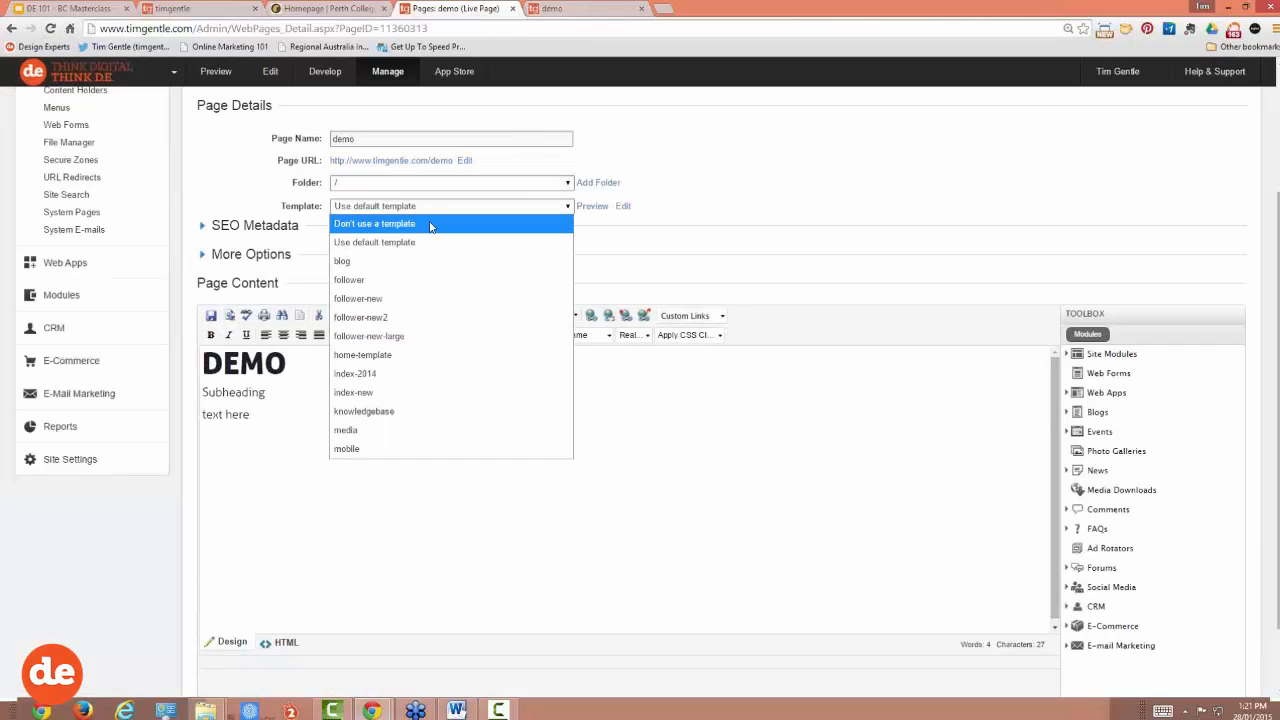
left_click(379, 318)
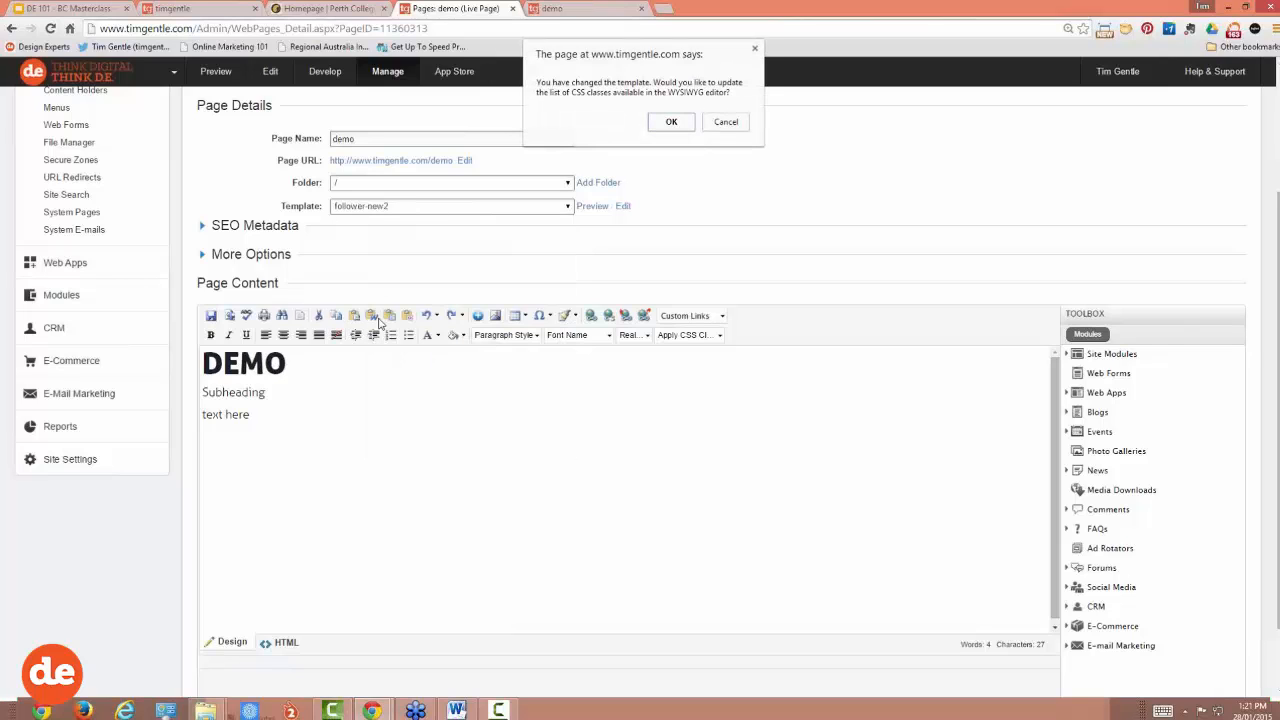
left_click(677, 127)
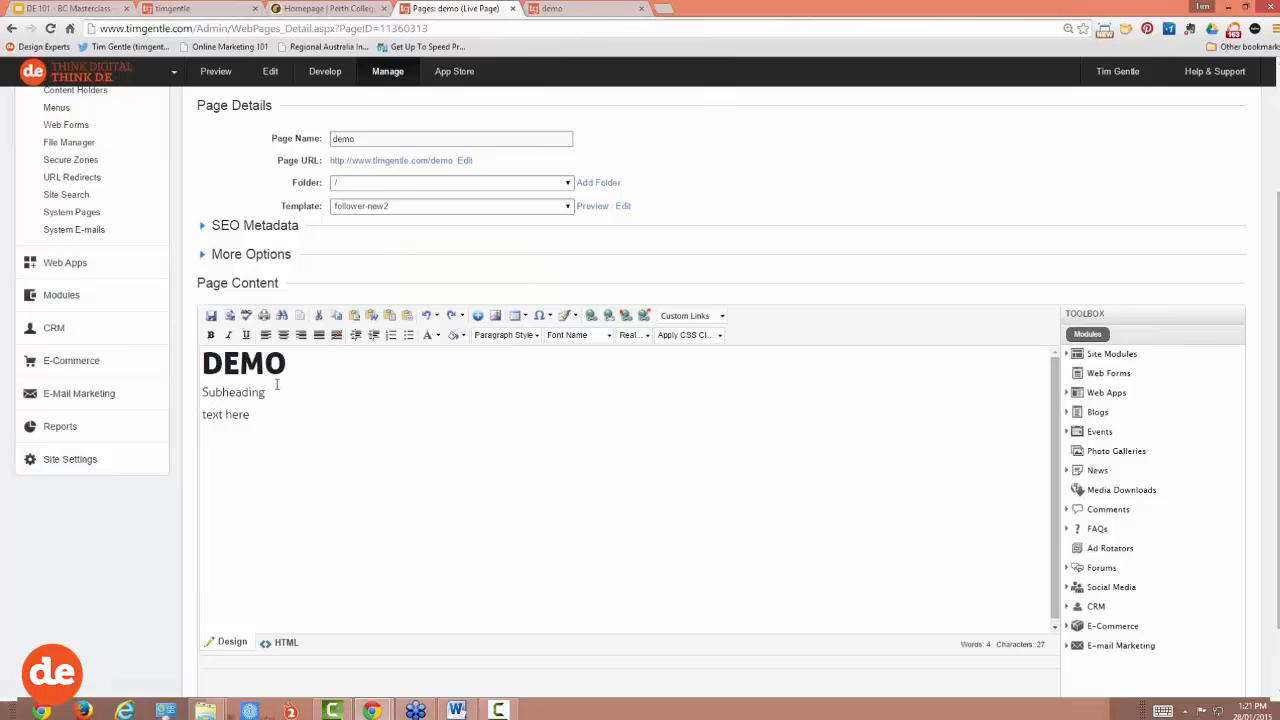
Step: Make Subheading a Heading 3 and publish the page
left_click_drag(267, 396, 200, 394)
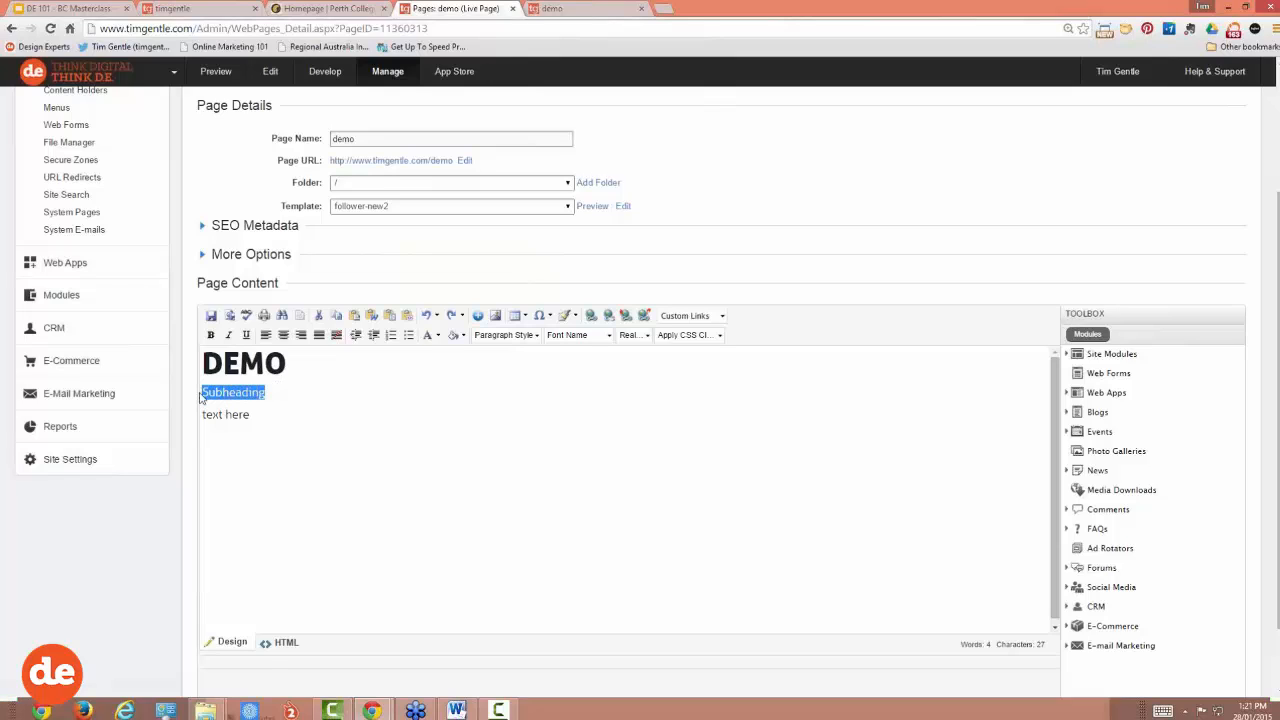
left_click(536, 336)
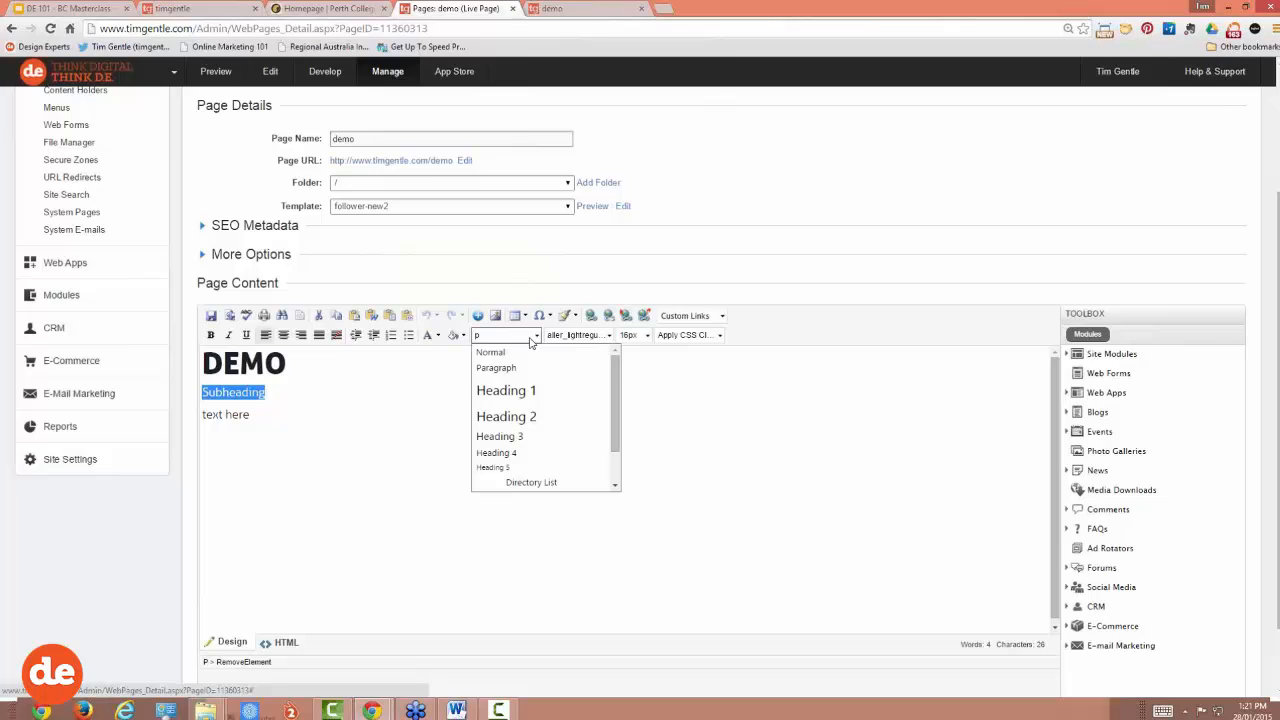
left_click(507, 436)
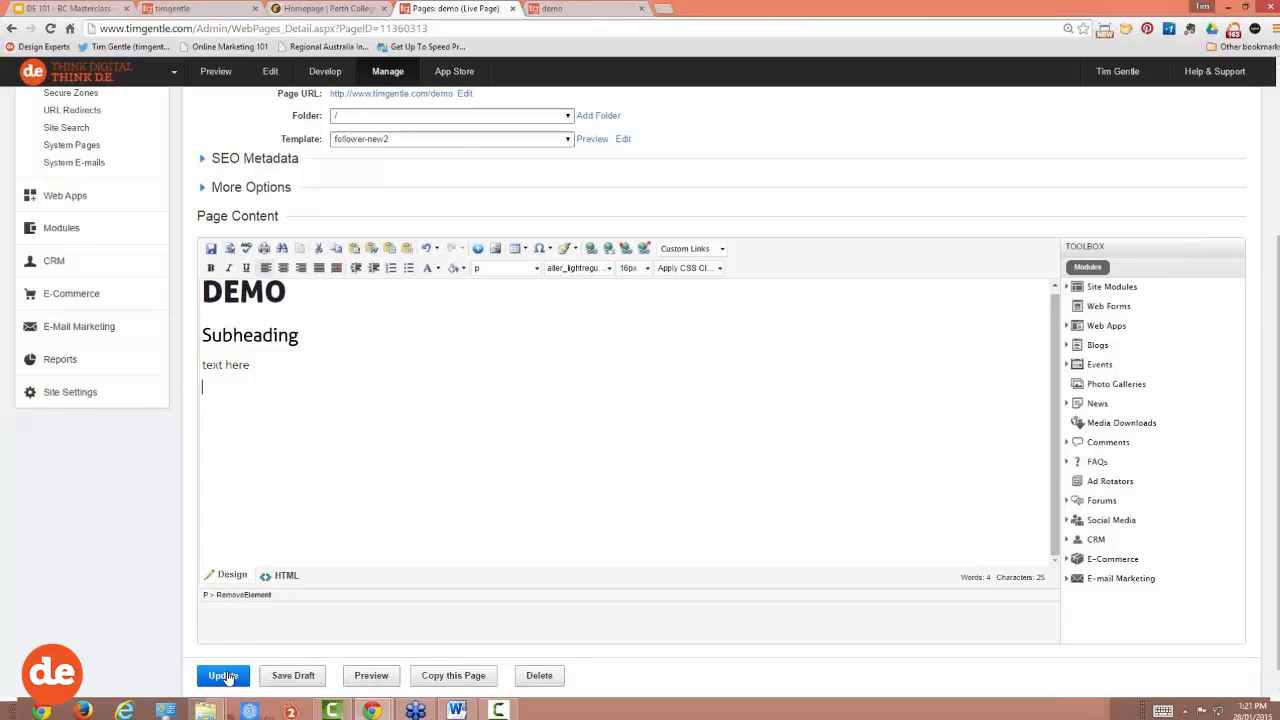
left_click(224, 676)
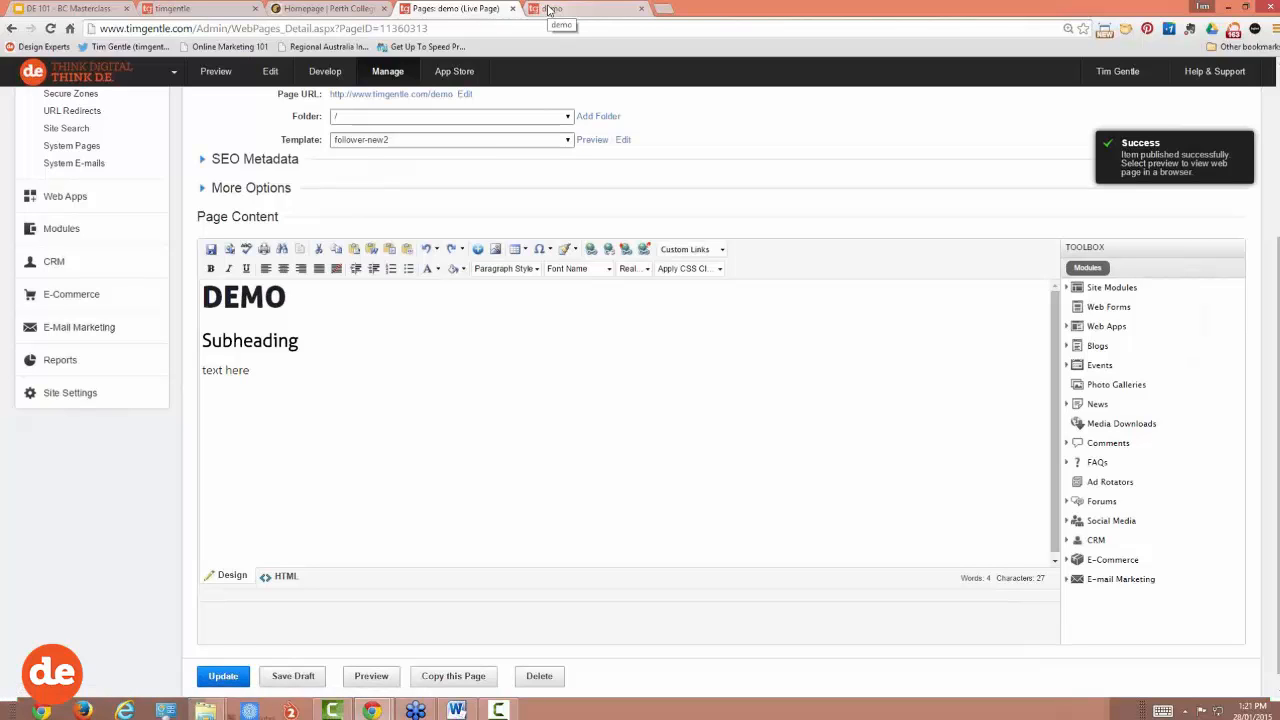
Step: Reload the live demo page to check the DEMO and SUBHEADING headings, then return to the editor
left_click(548, 10)
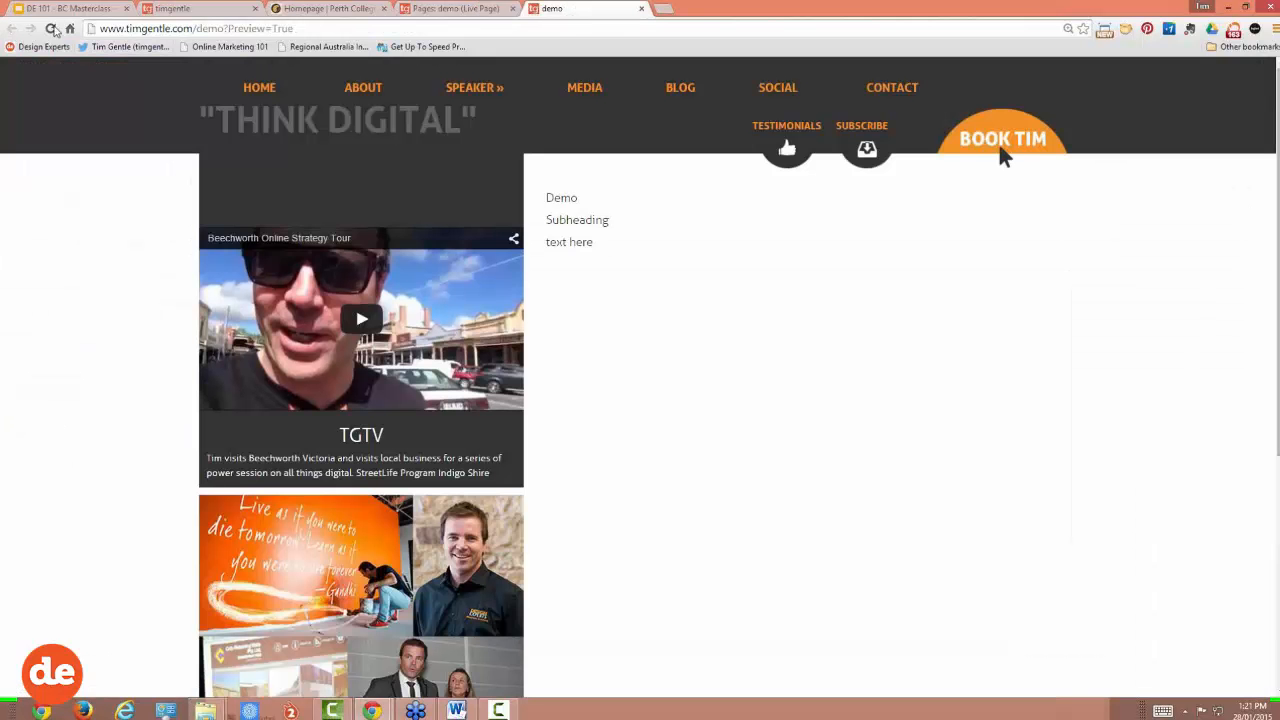
left_click(51, 28)
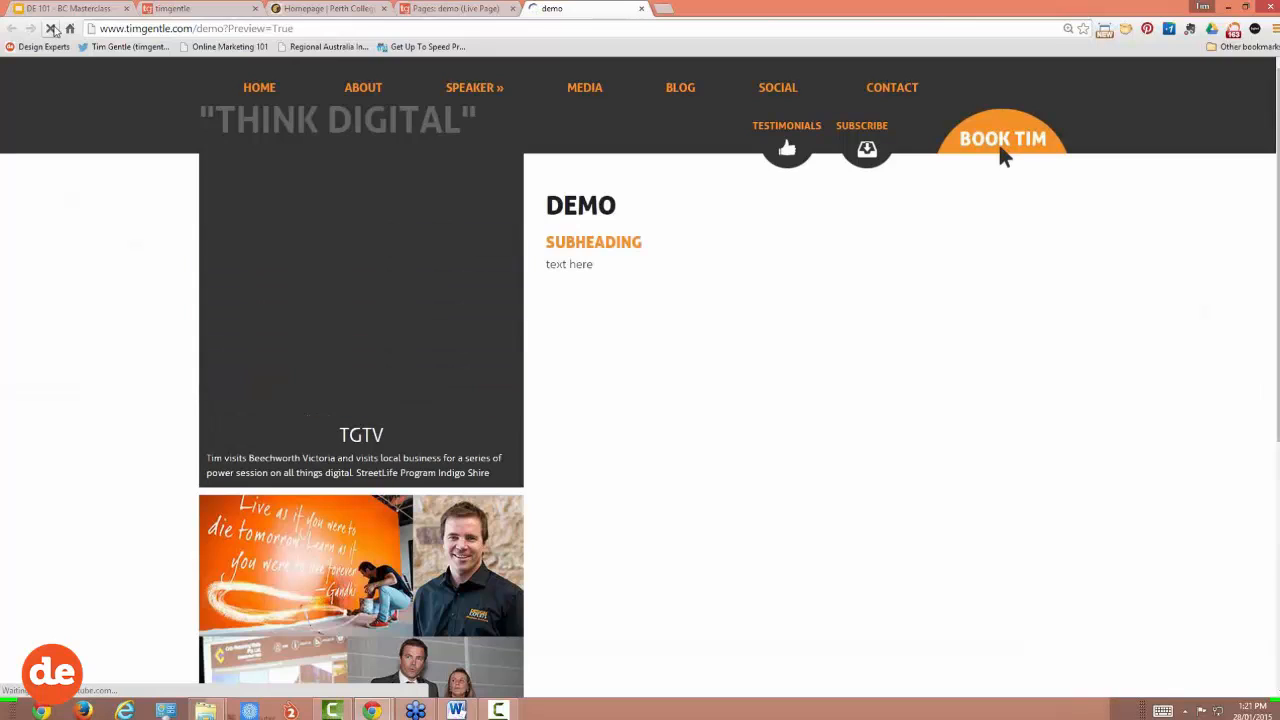
left_click_drag(621, 205, 549, 204)
left_click_drag(648, 243, 548, 244)
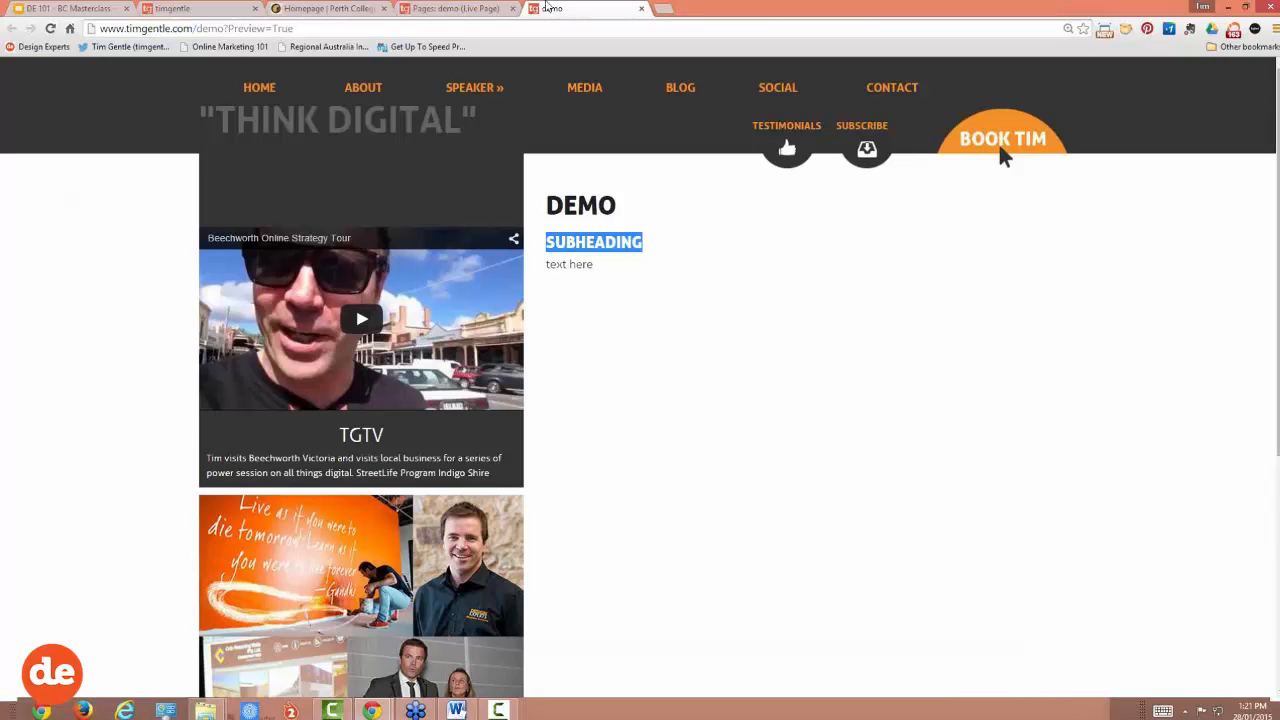
left_click(475, 8)
left_click(524, 270)
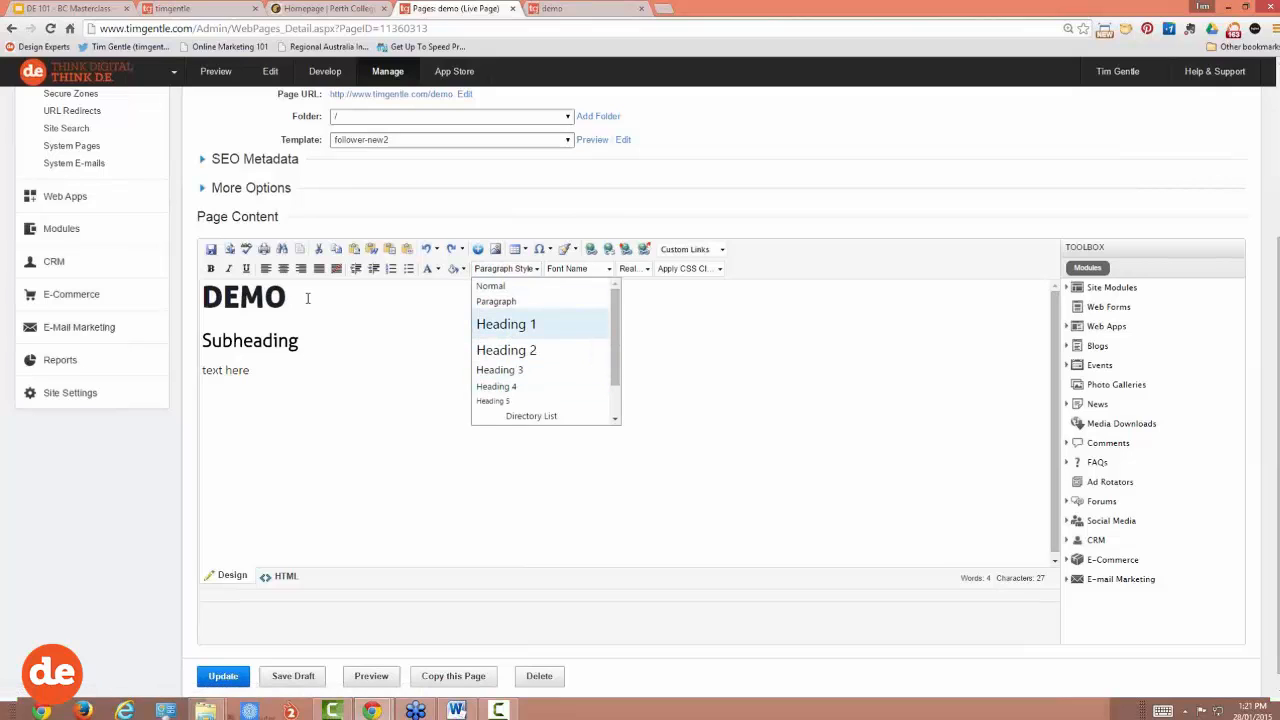
Step: Make DEMO a Heading 1 and add 'SEO' so it reads 'DEMO SEO'
left_click(505, 325)
left_click_drag(303, 341, 200, 341)
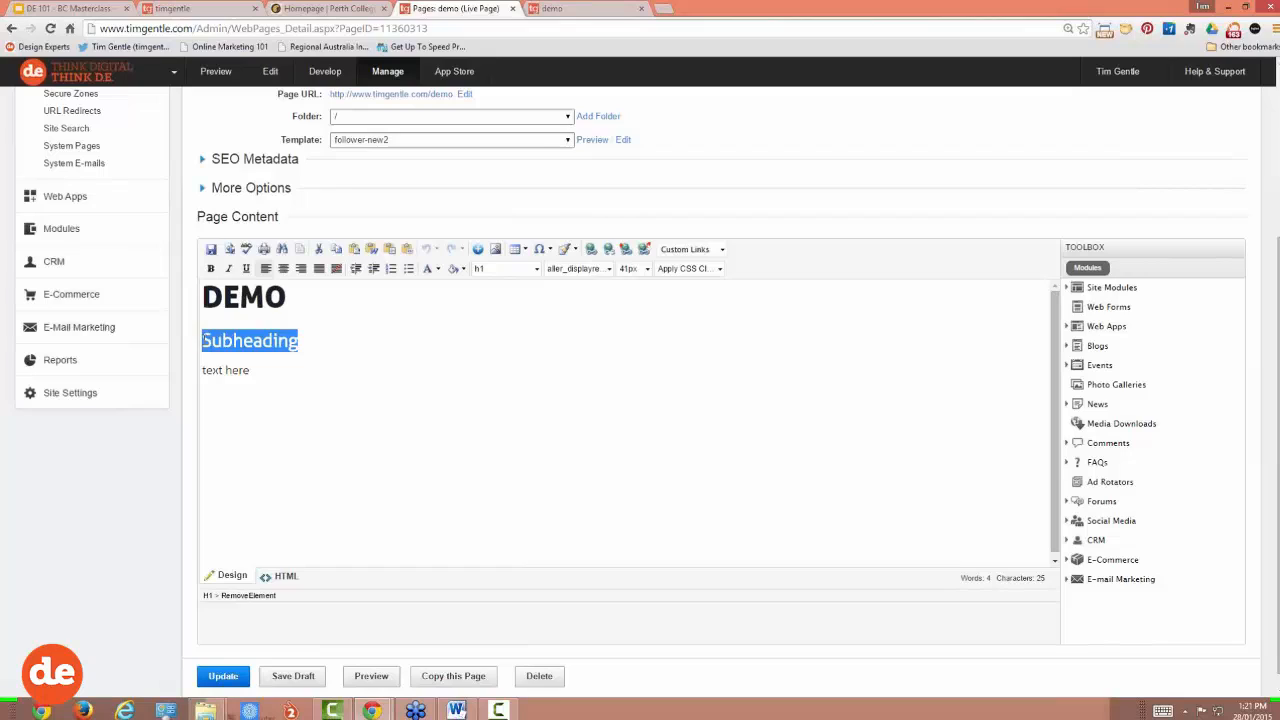
left_click(295, 296)
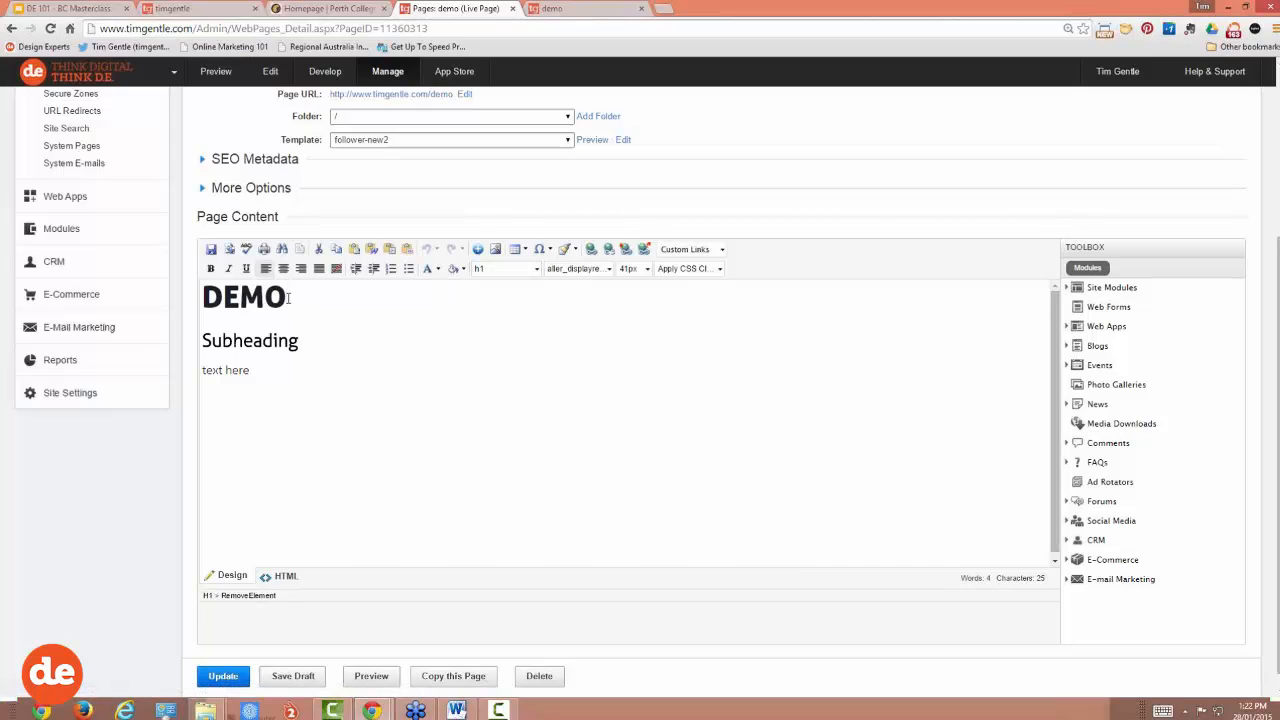
type("SEO")
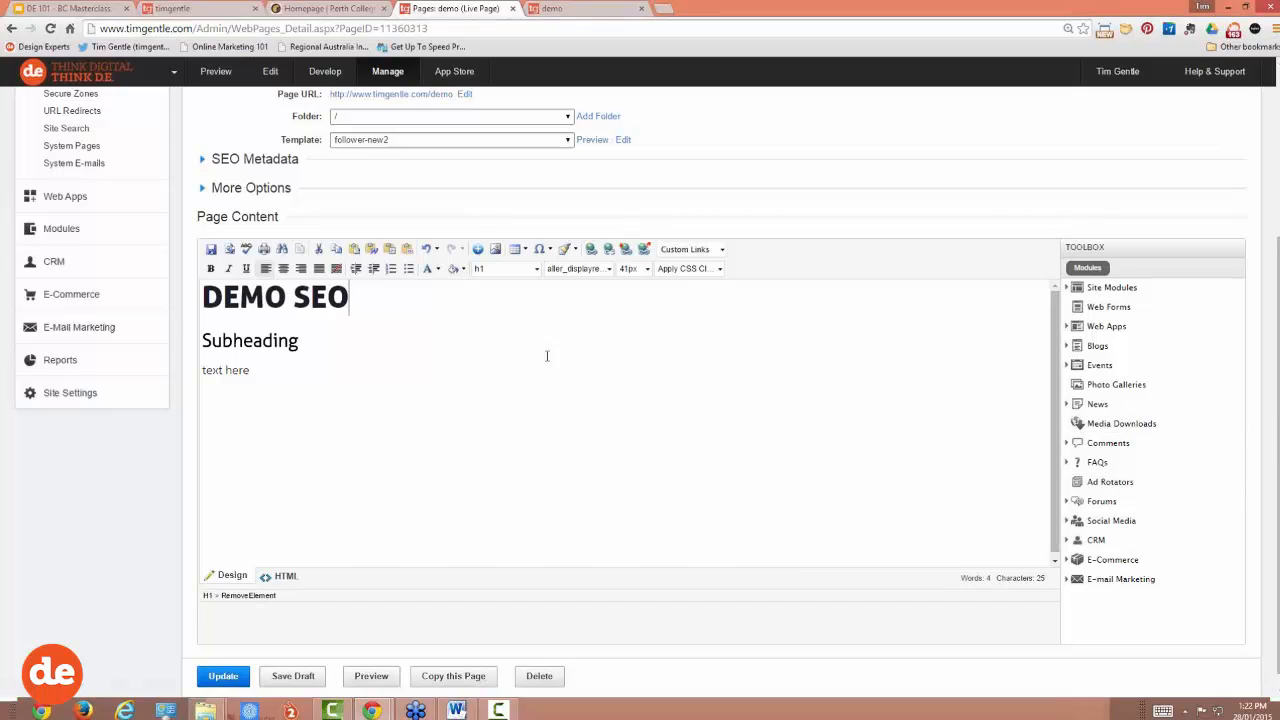
left_click_drag(349, 297, 207, 297)
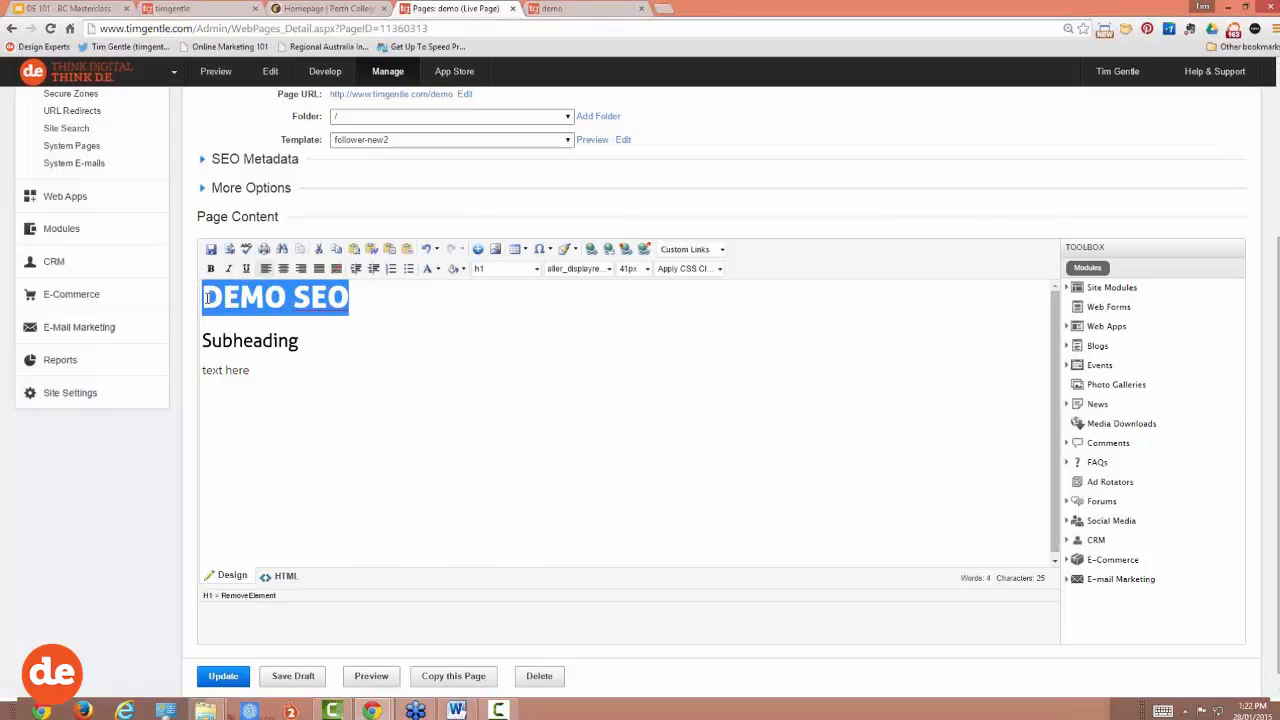
left_click(283, 297)
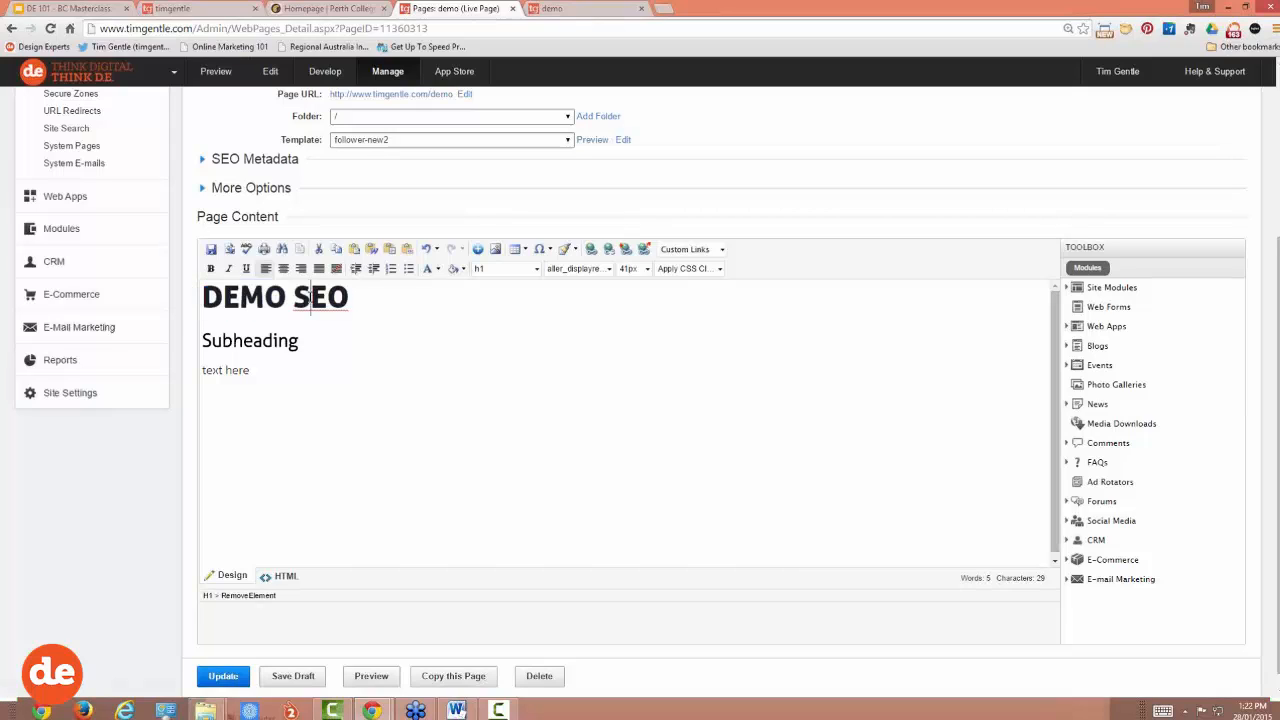
left_click_drag(356, 297, 205, 296)
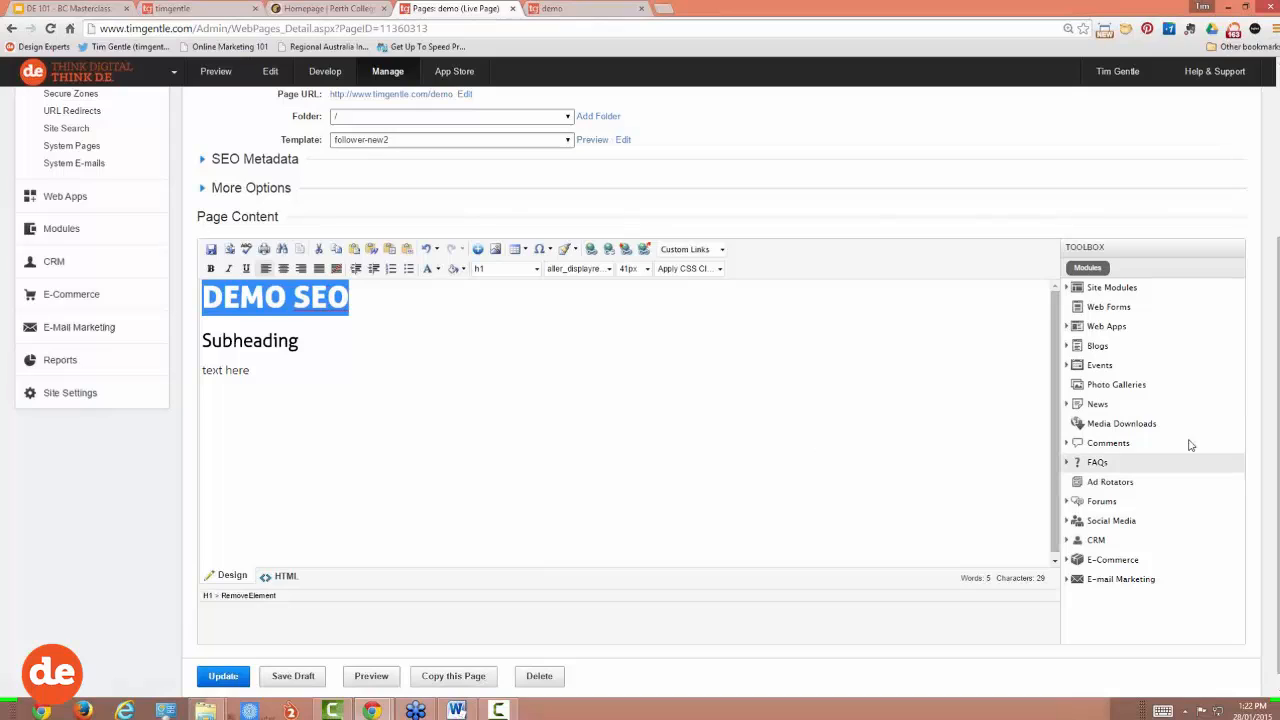
left_click(1277, 404)
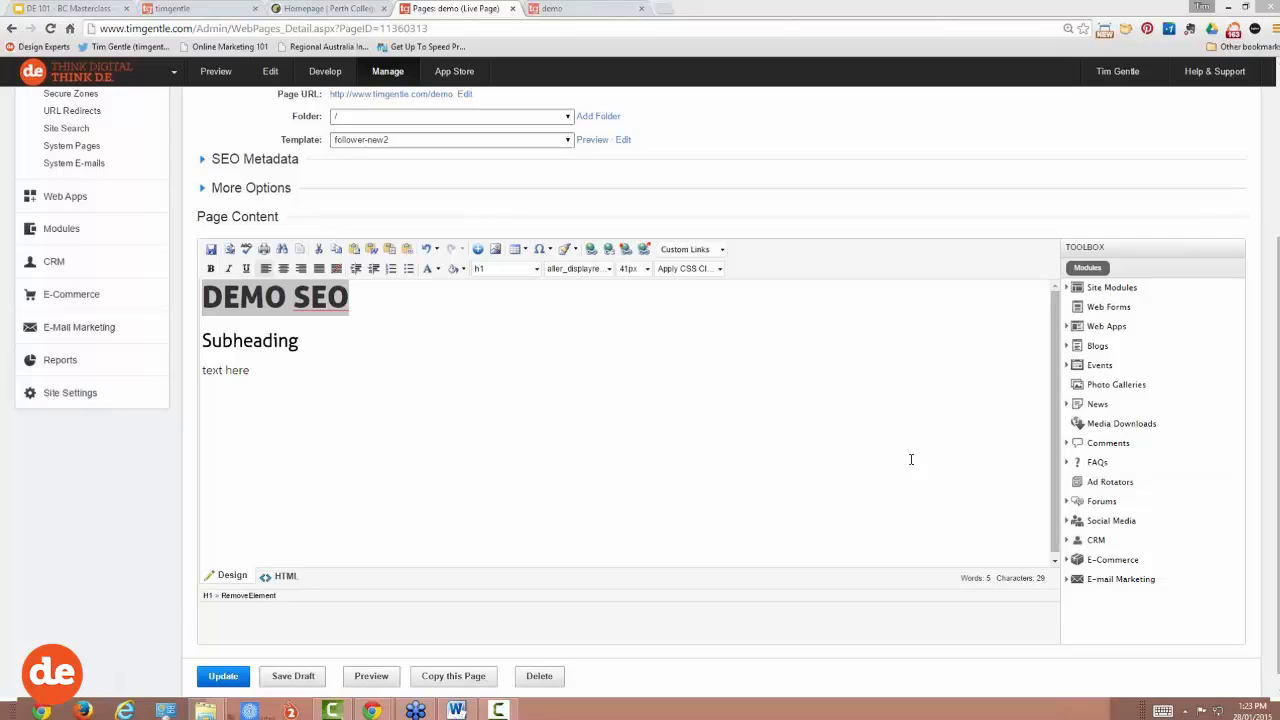
left_click(311, 298)
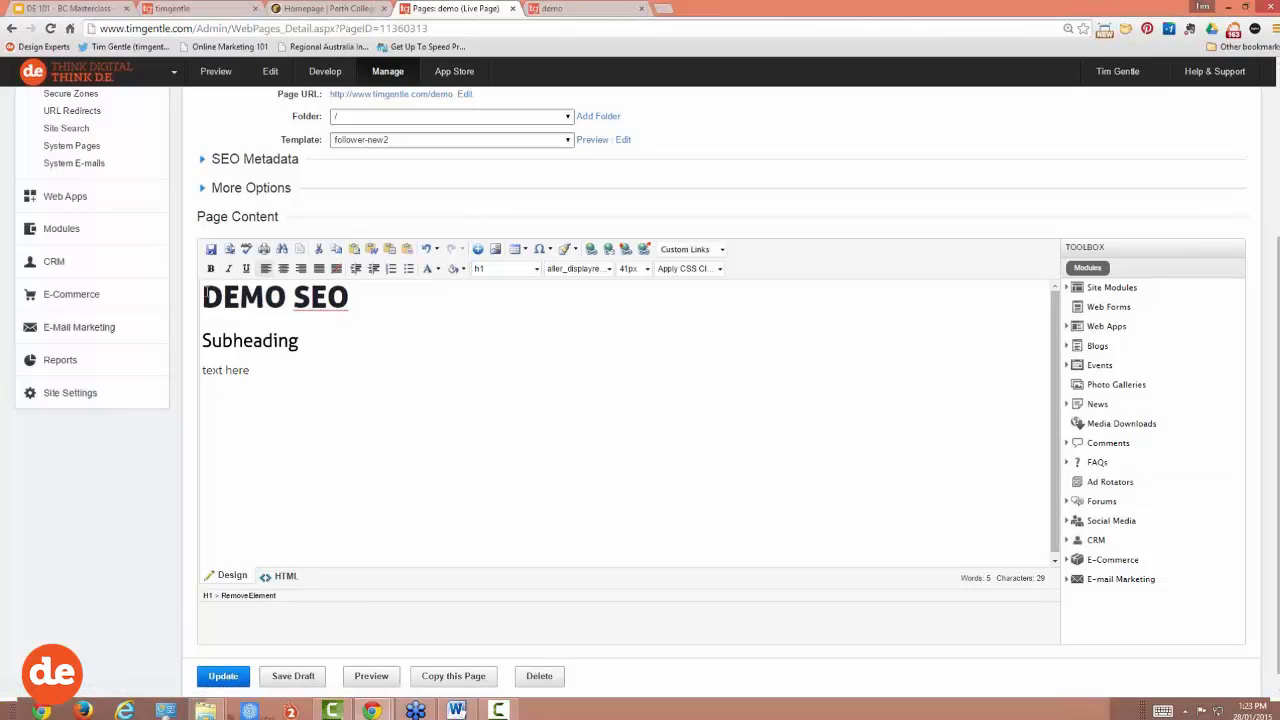
left_click_drag(204, 297, 366, 299)
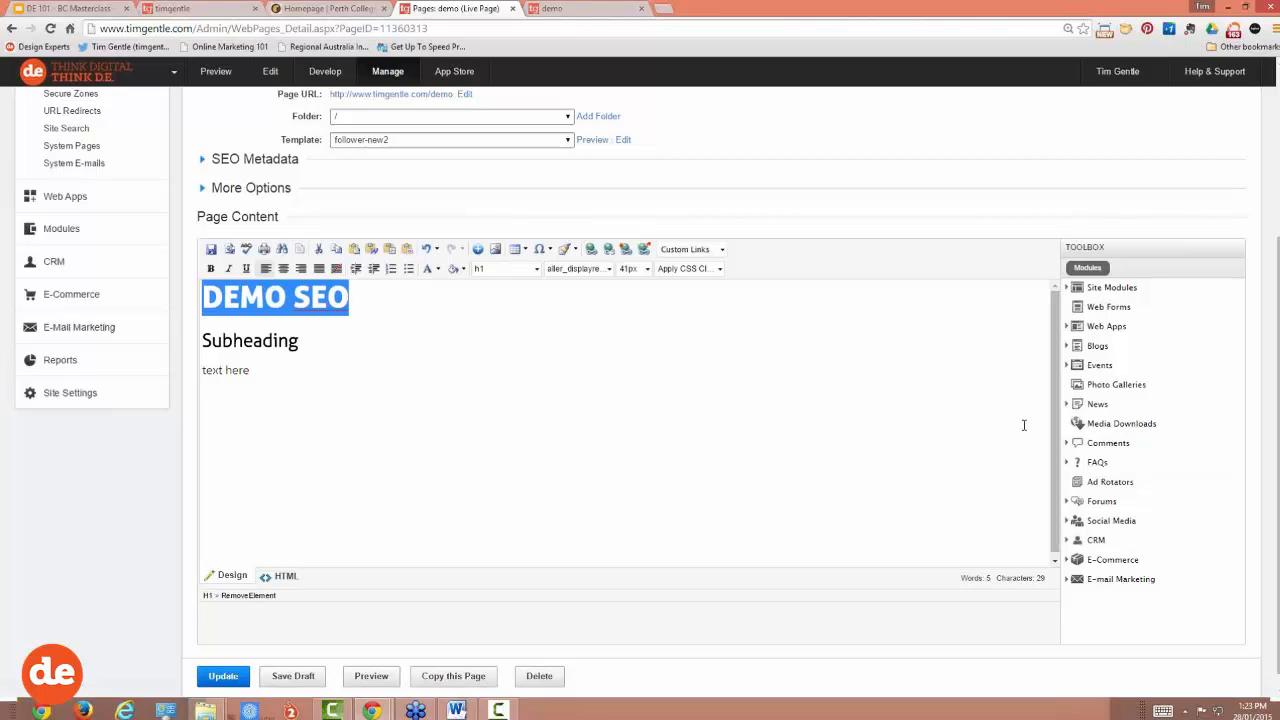
left_click(1278, 435)
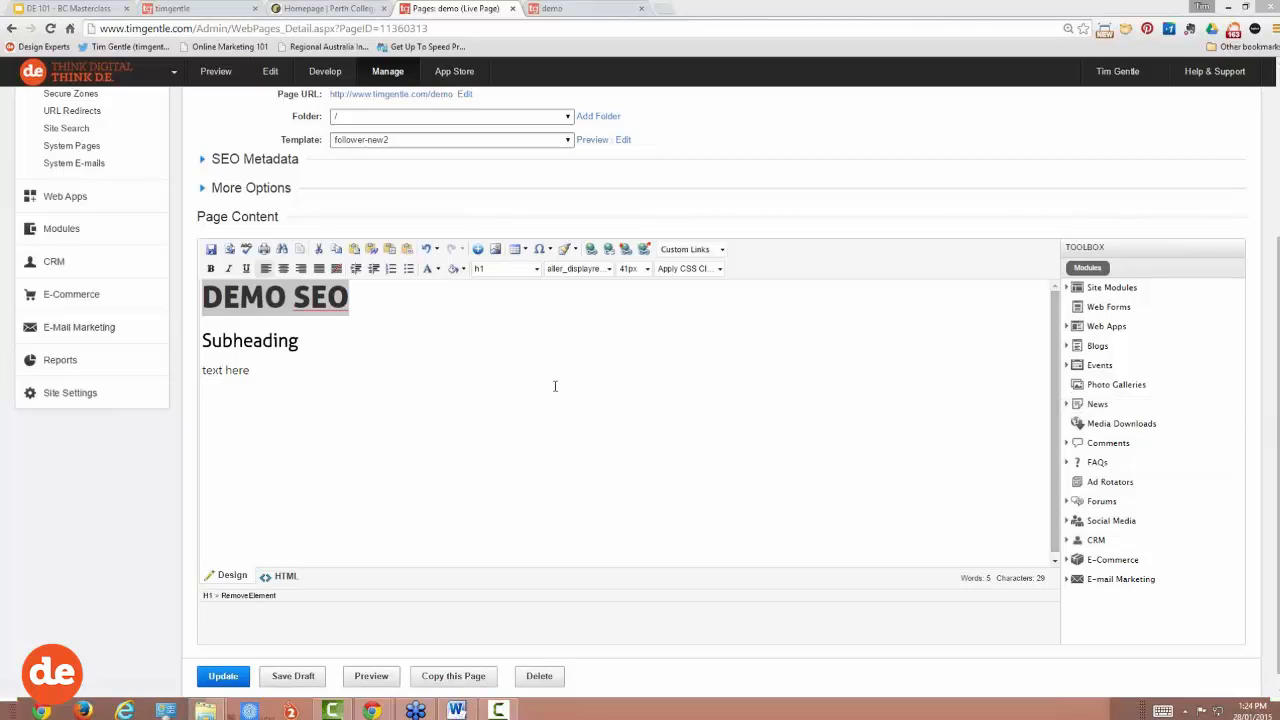
left_click(288, 297)
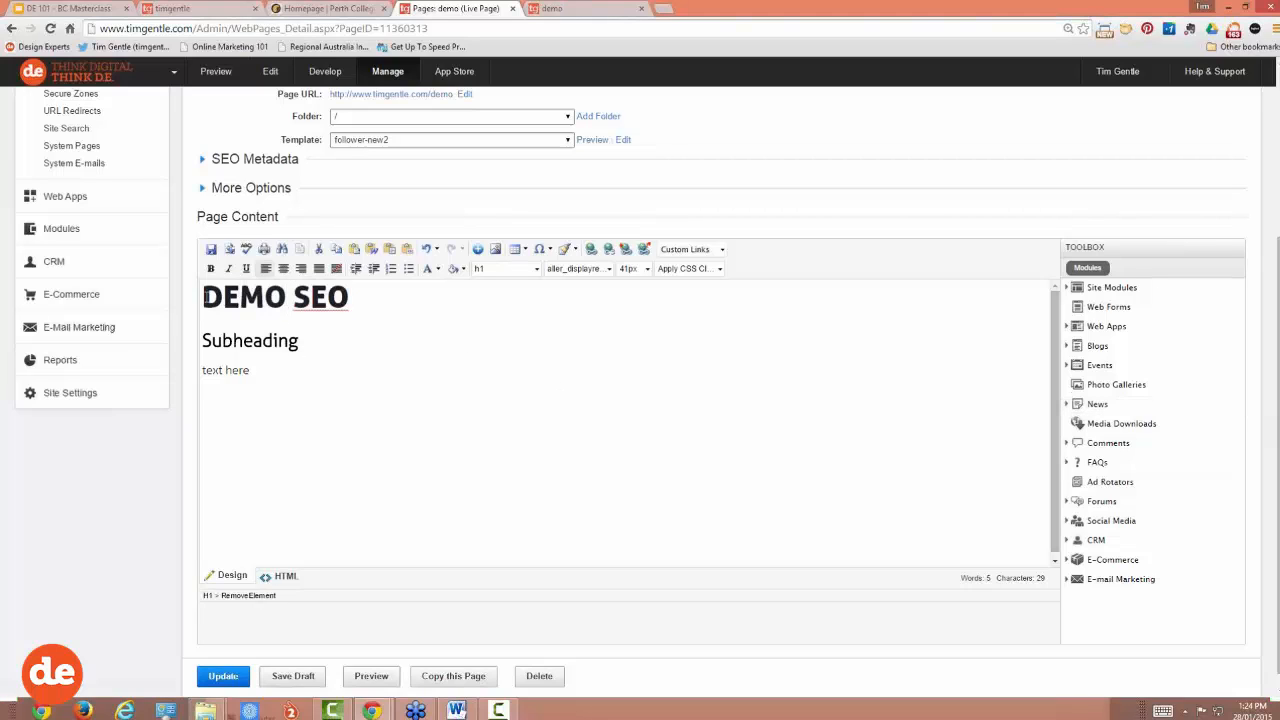
left_click_drag(203, 297, 356, 292)
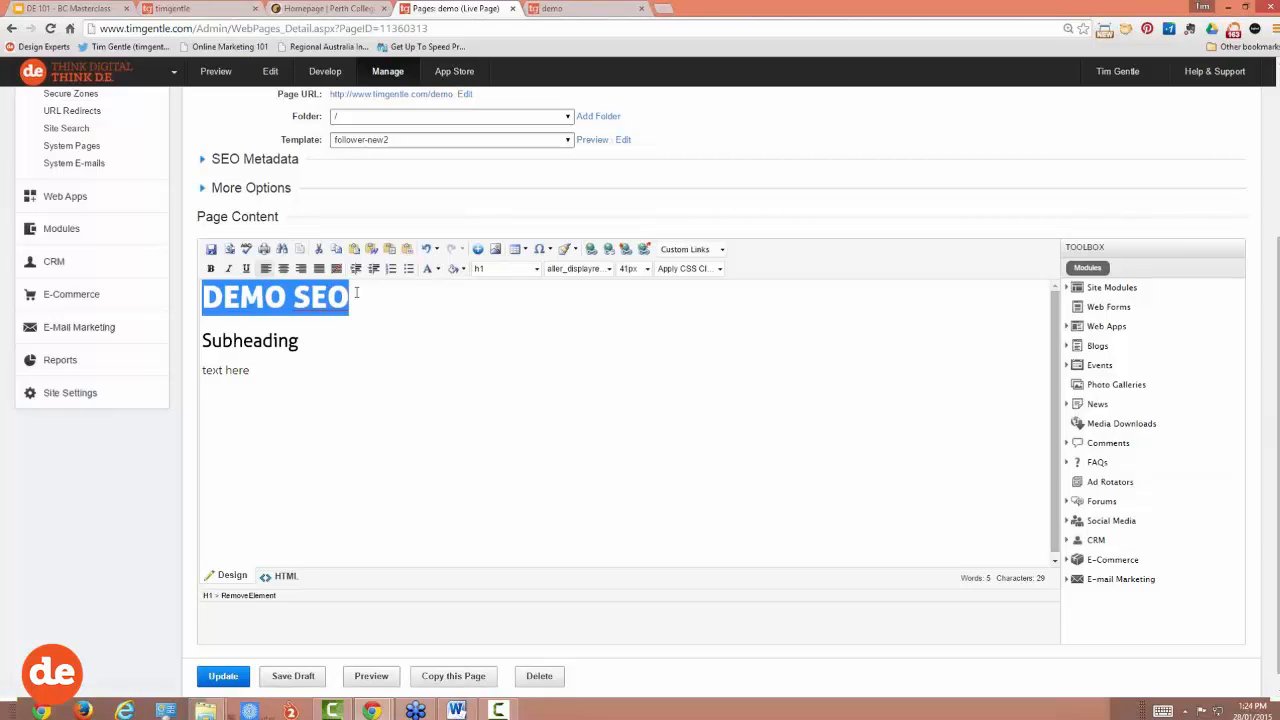
Step: Show the content as zoomed-in HTML source and highlight the <h1> tag around Demo SEO
left_click(280, 576)
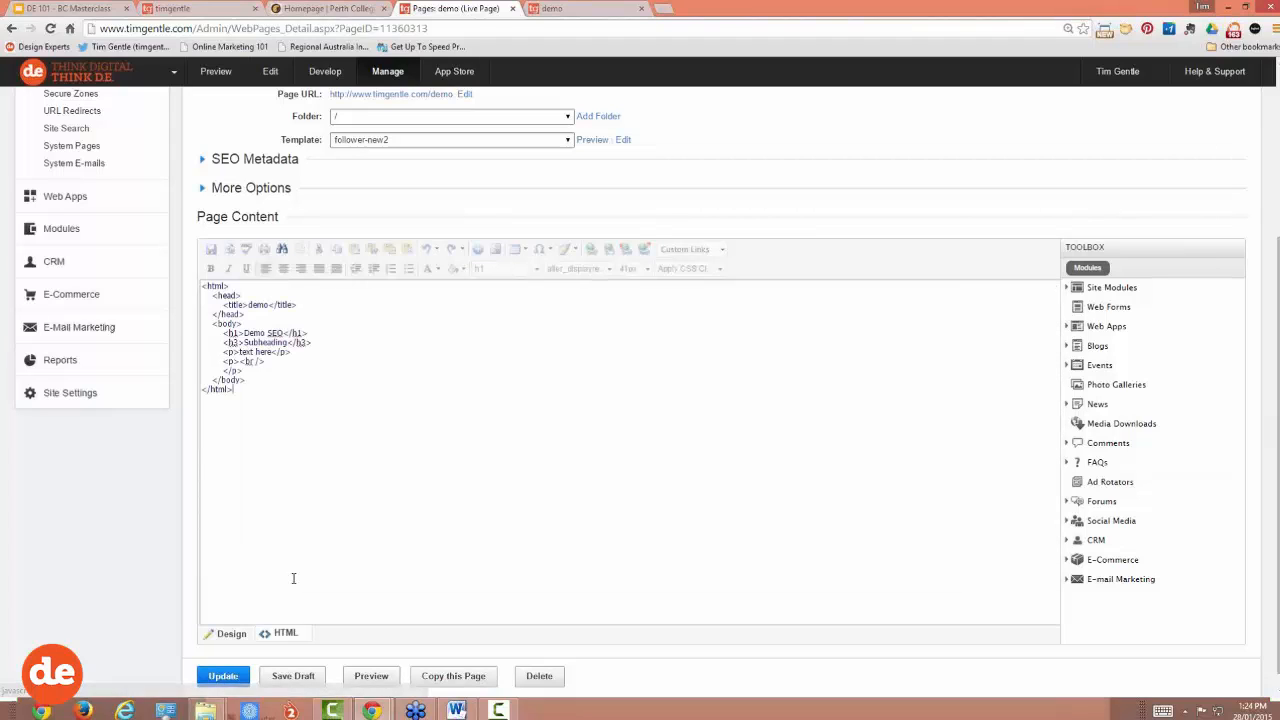
left_click(231, 634)
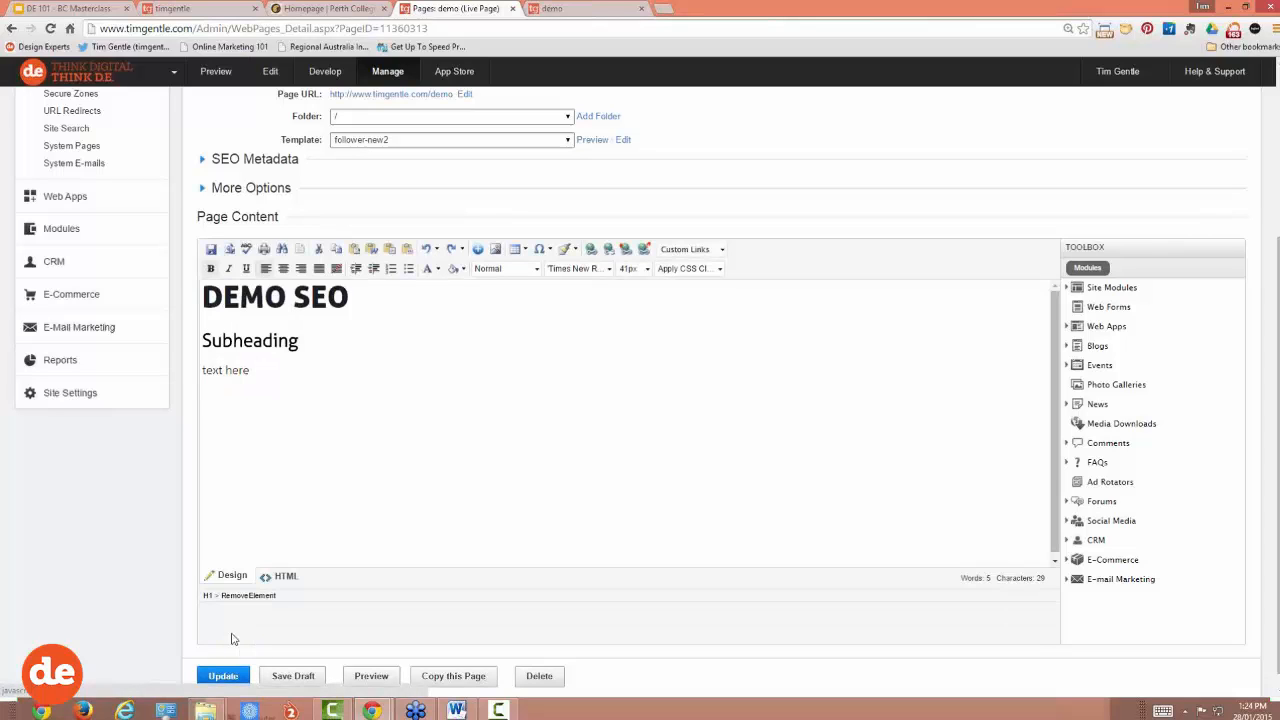
left_click(282, 576)
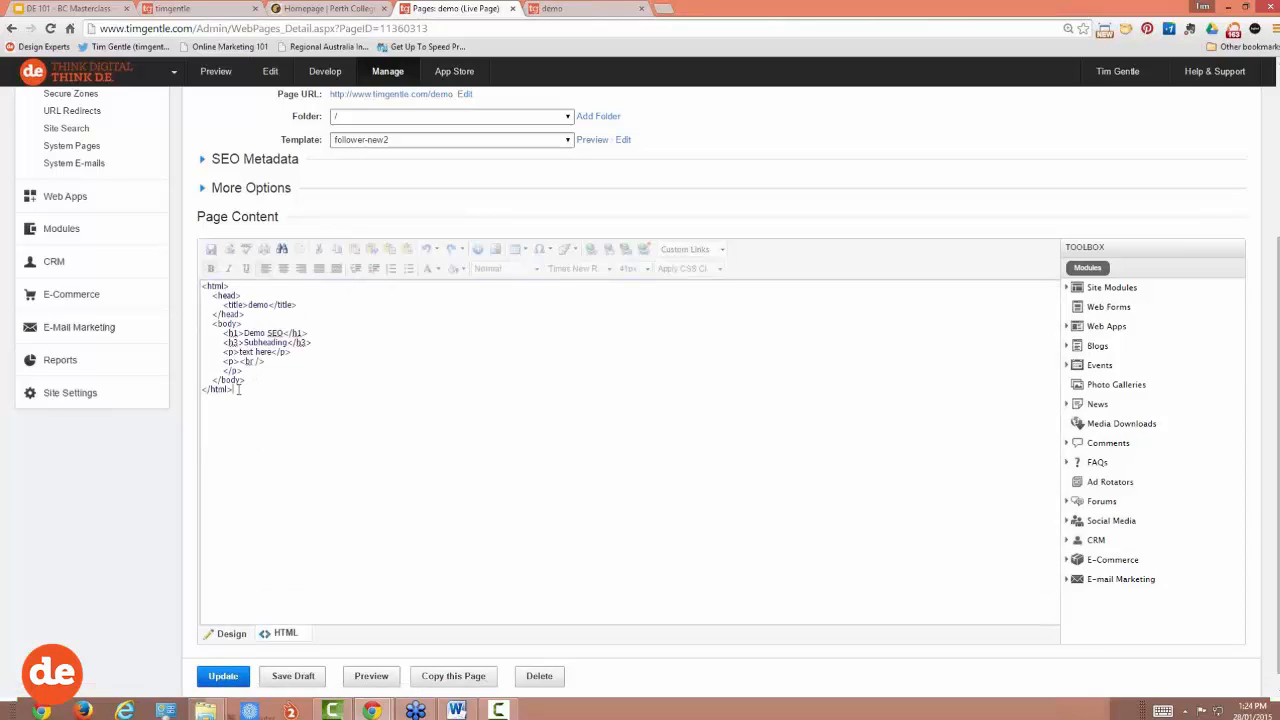
key("ctrl+plus")
key("ctrl+plus")
key("ctrl+plus")
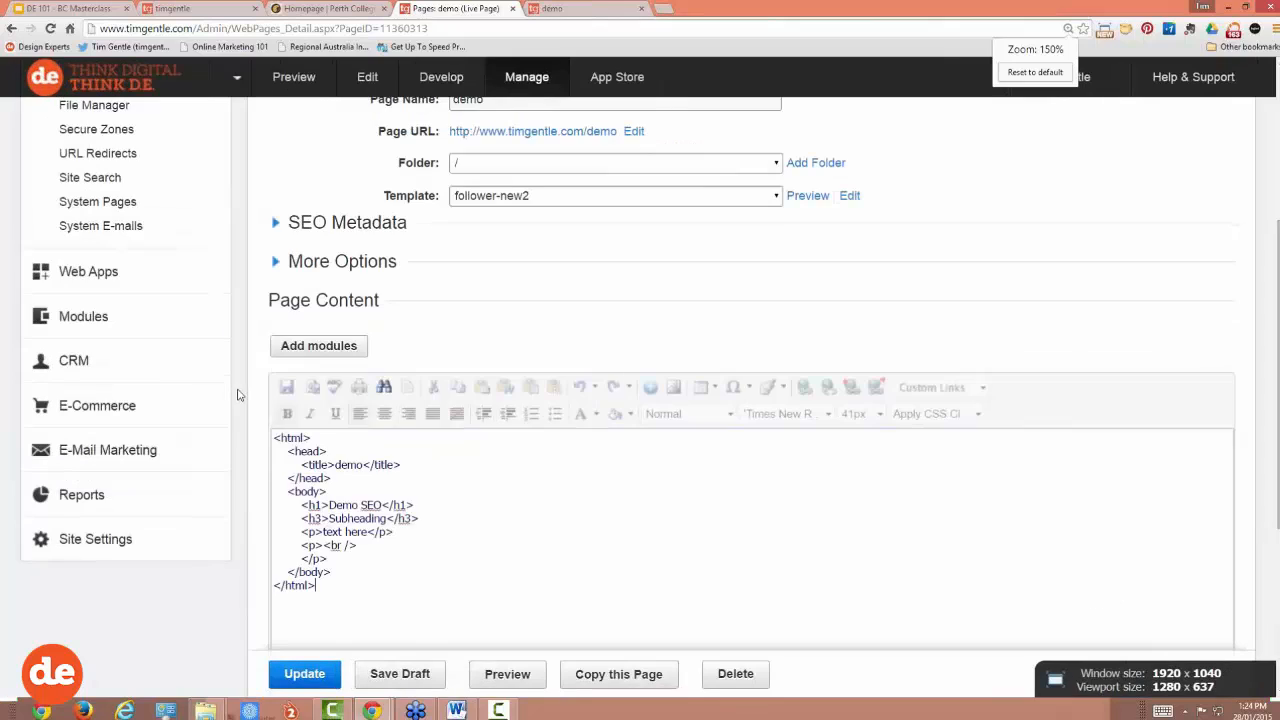
scroll(412, 463, "down", 1)
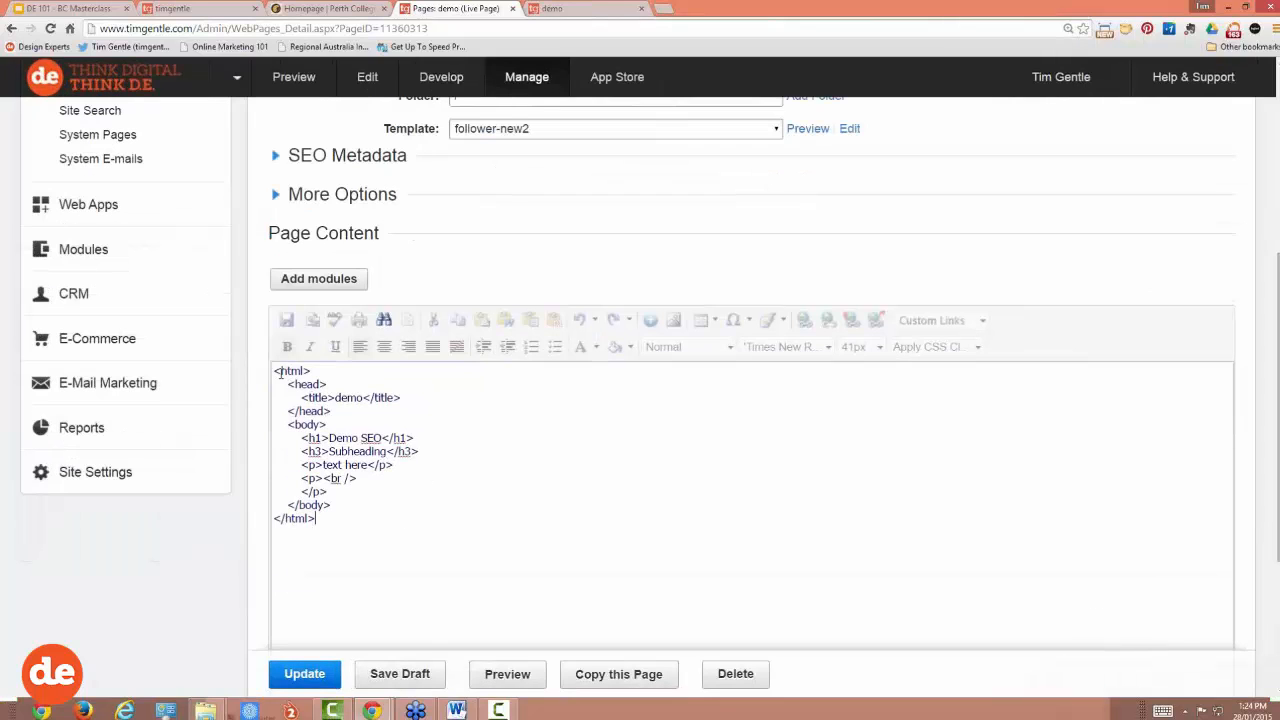
left_click_drag(275, 371, 424, 441)
left_click(323, 434)
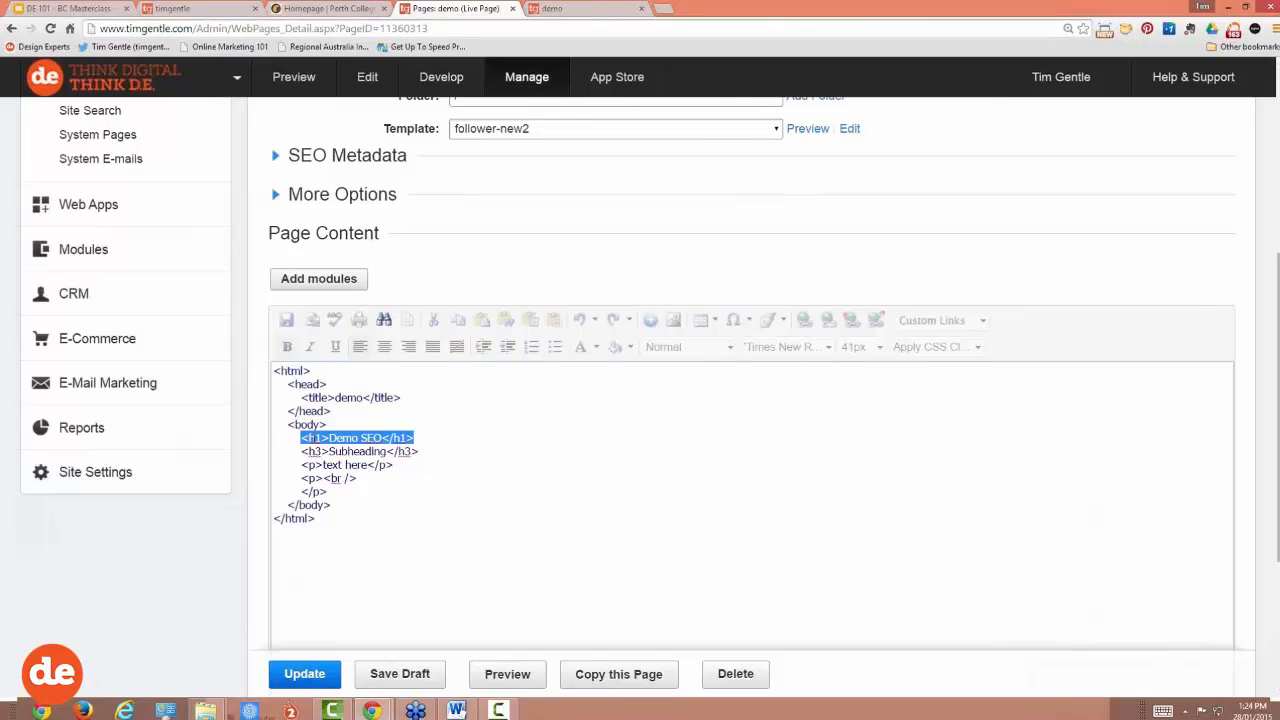
Step: In the HTML source, replace the h1 text Demo SEO with 'About Us'
left_click(314, 438)
double_click(314, 438)
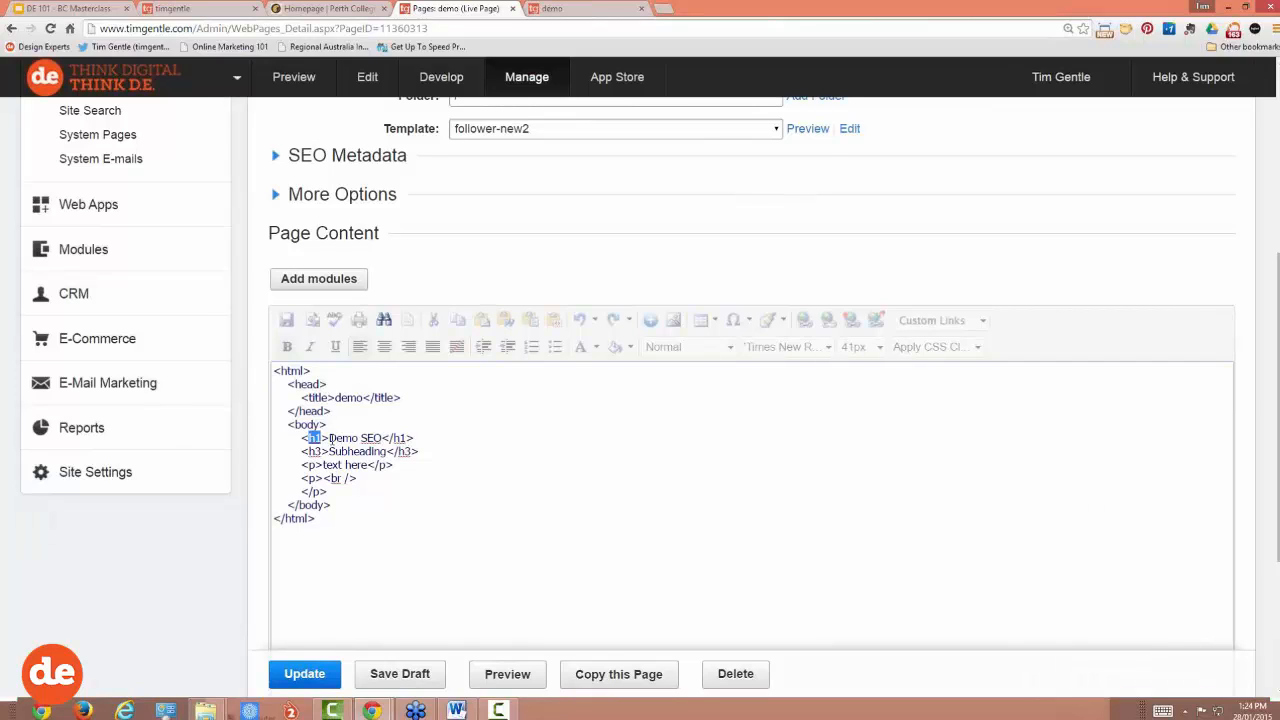
left_click(327, 440)
left_click_drag(328, 438, 301, 438)
mouse_move(328, 438)
left_mouse_down()
mouse_move(398, 437)
mouse_move(329, 440)
left_mouse_up()
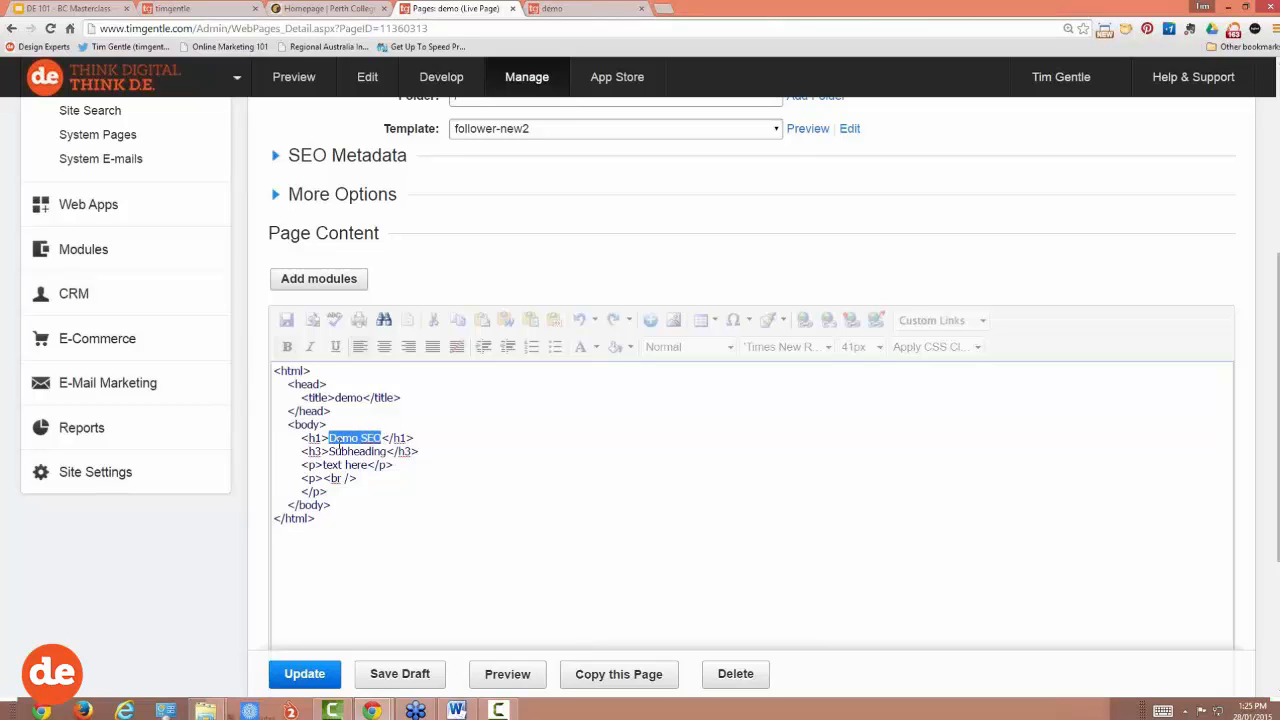
type("About")
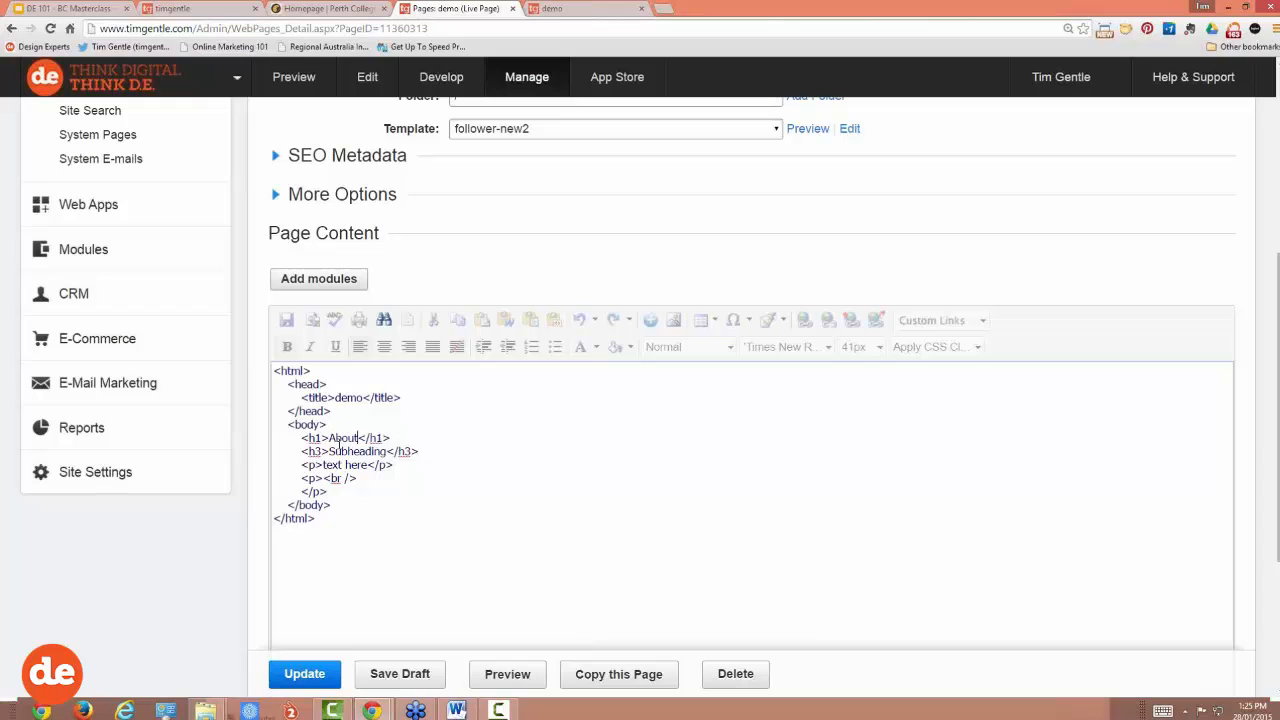
type(" Us")
scroll(480, 486, "down", 2)
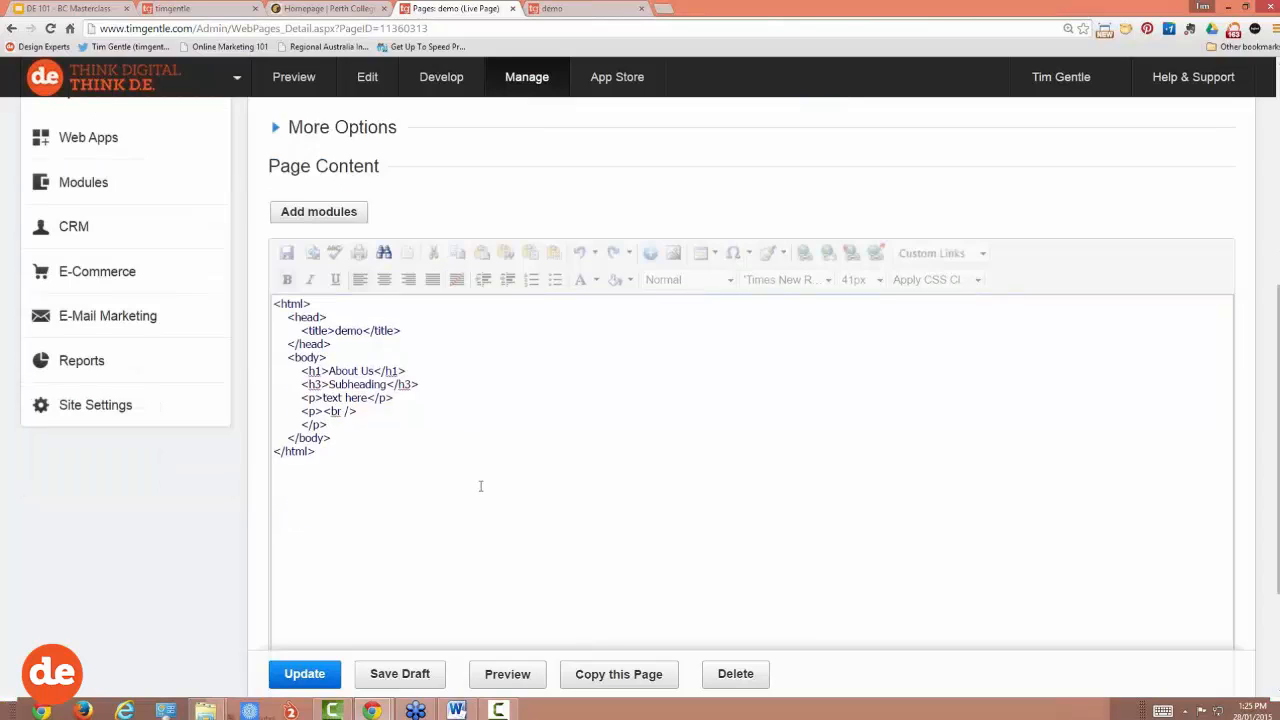
scroll(335, 602, "down", 2)
Step: In design view, retype the heading as 'KEYWORD US', then as 'PLUMBER MILDURA'
left_click(322, 590)
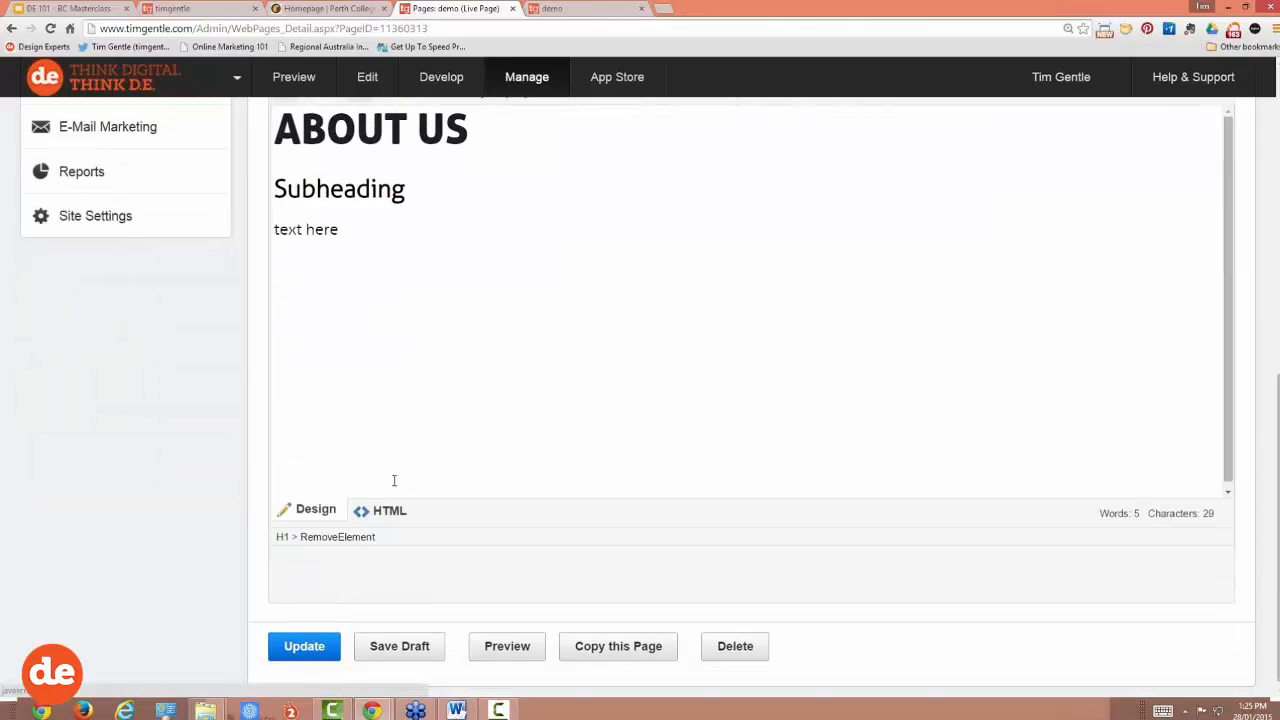
scroll(395, 480, "up", 2)
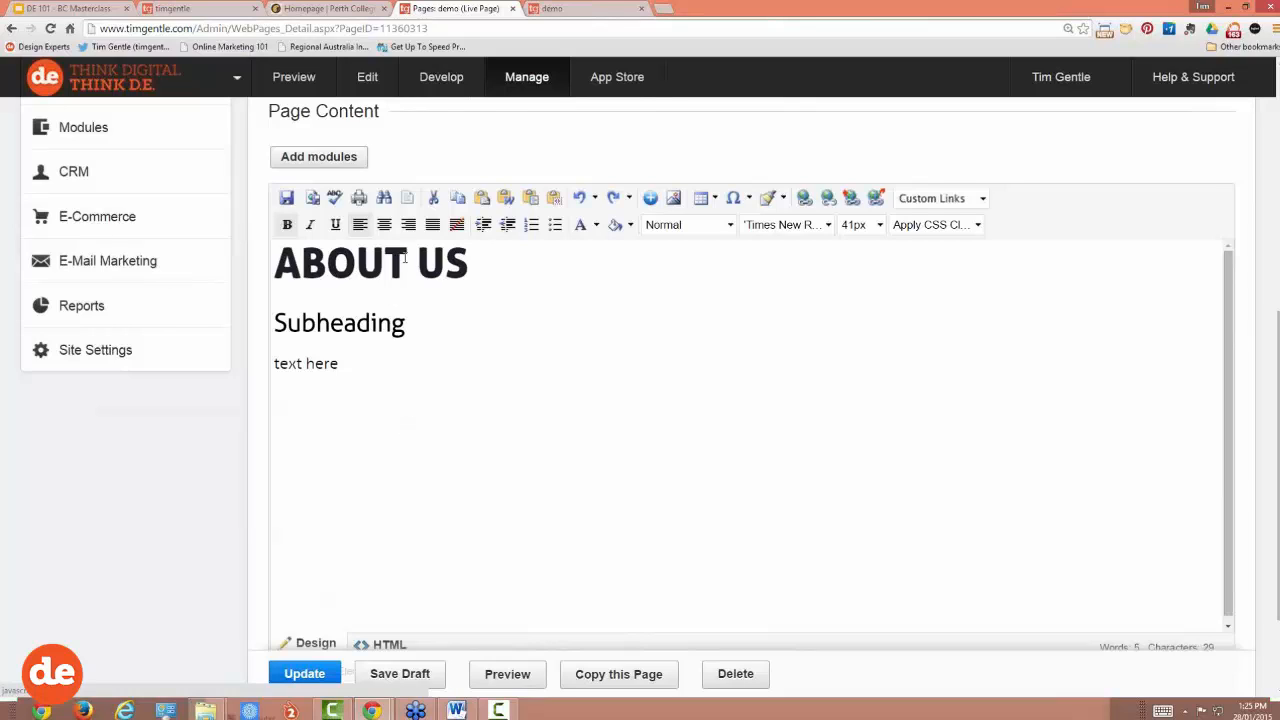
left_click_drag(477, 263, 280, 262)
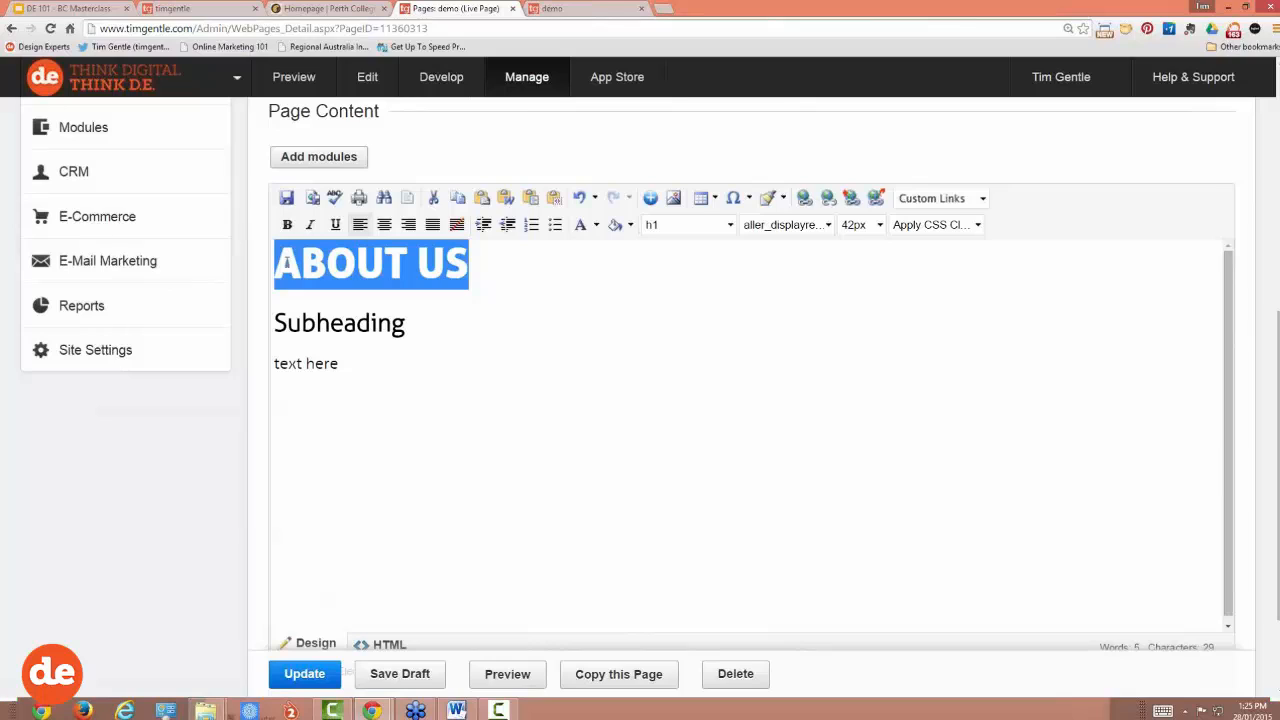
left_click(305, 263)
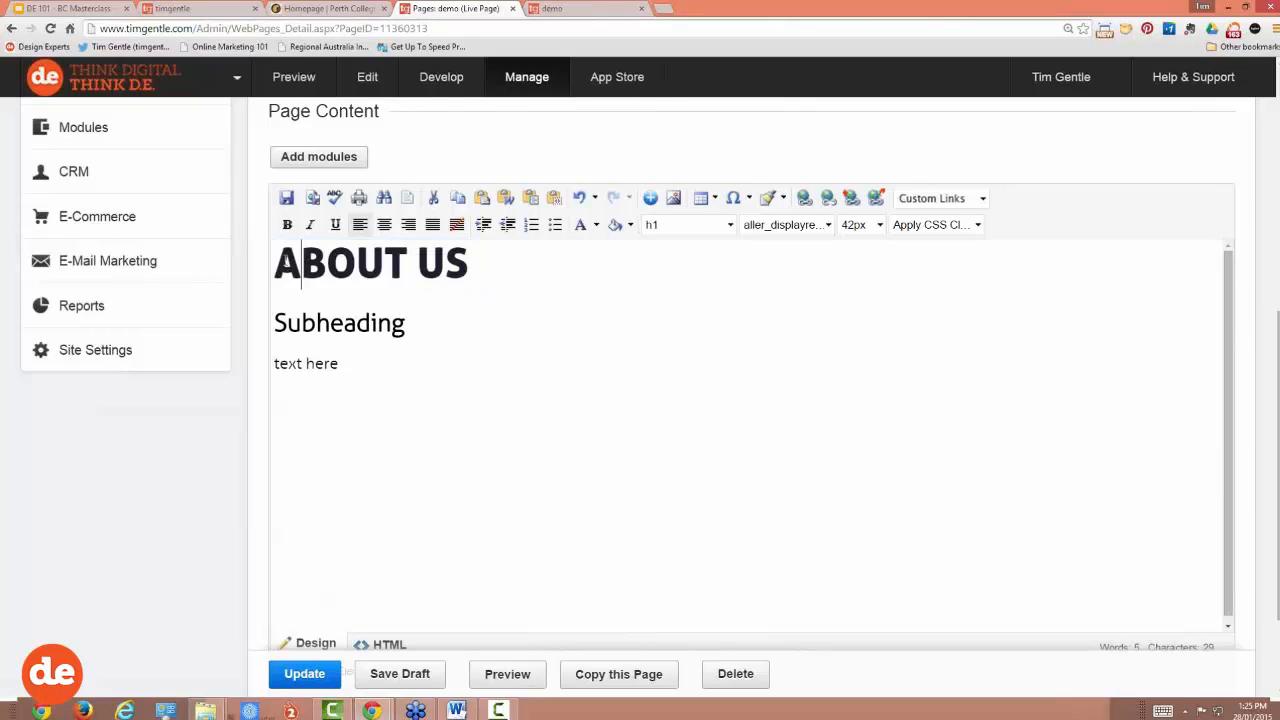
left_click_drag(280, 262, 410, 256)
type("KEYWORD")
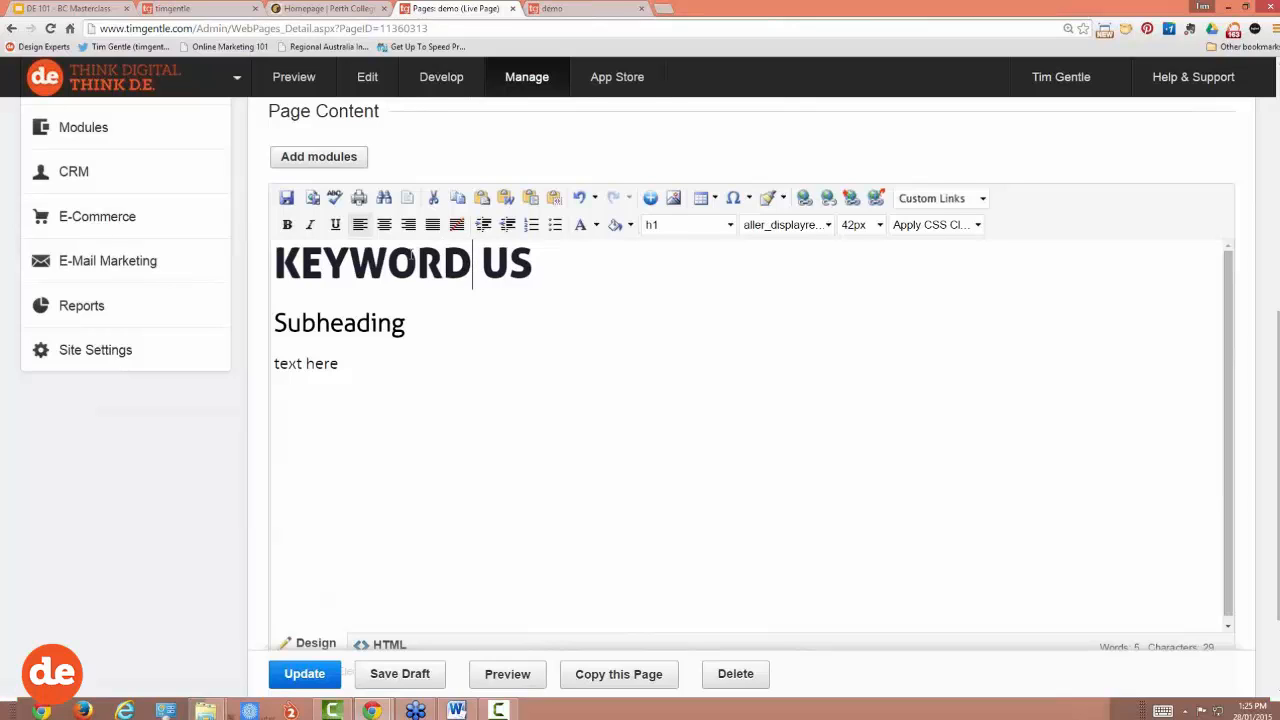
left_click_drag(537, 262, 277, 258)
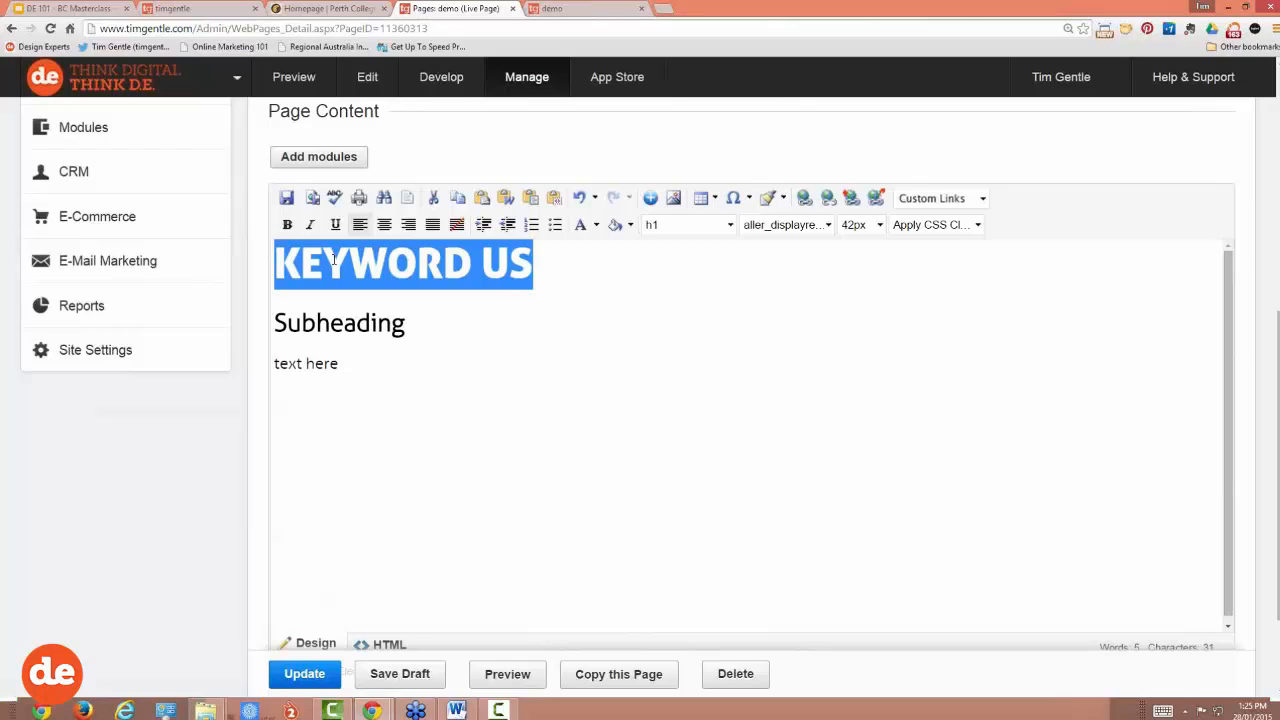
type("PLU")
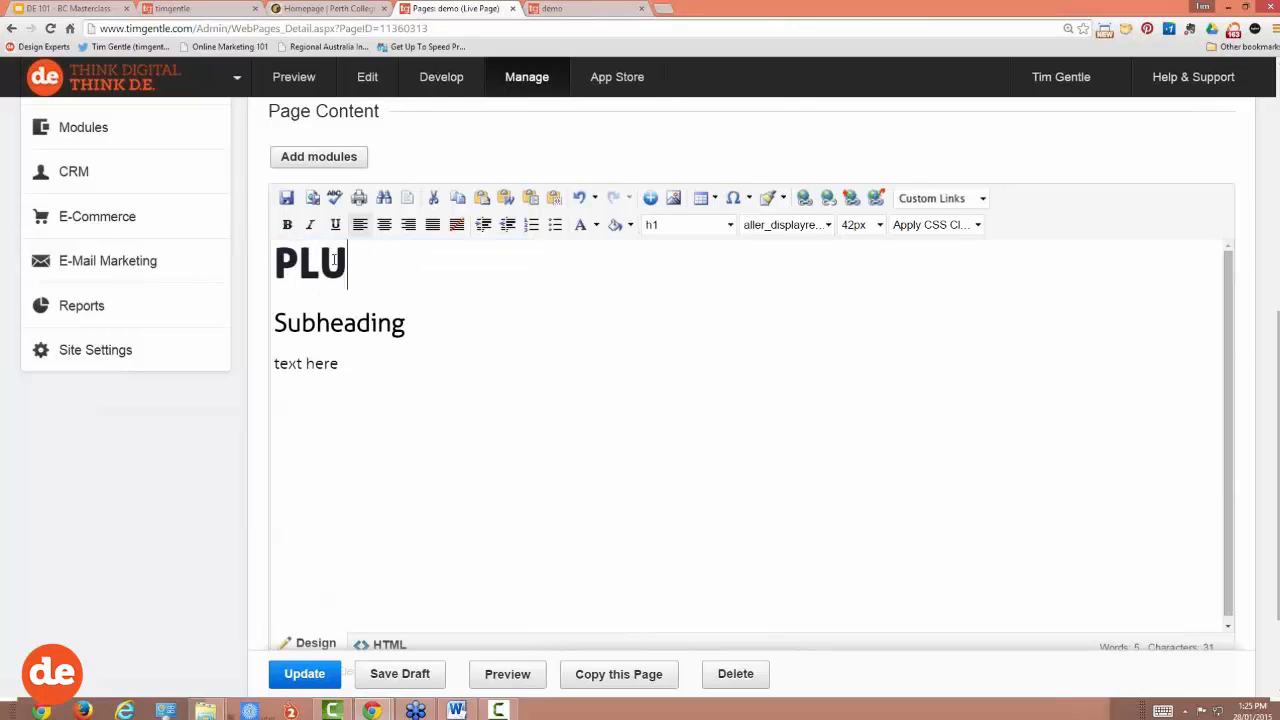
type("MBER MILDURA")
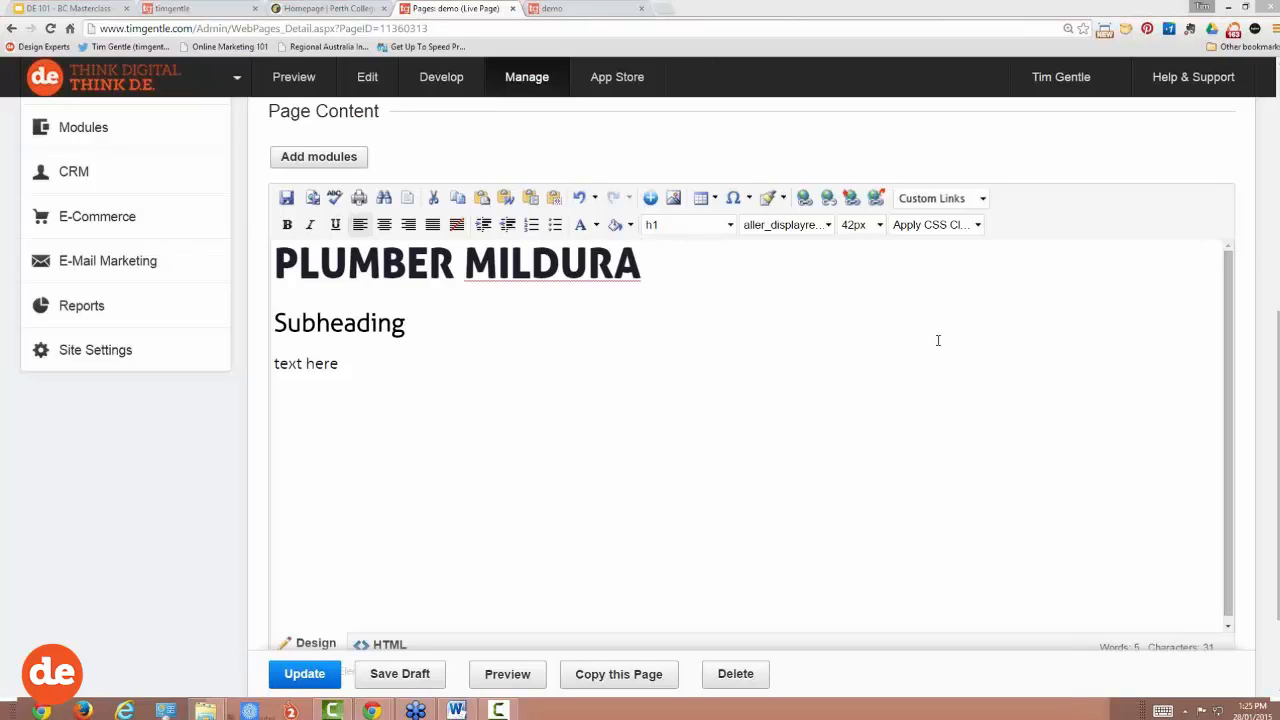
Step: Replace 'text here' with 'Type text out blah blah' and publish with Update
left_click(474, 315)
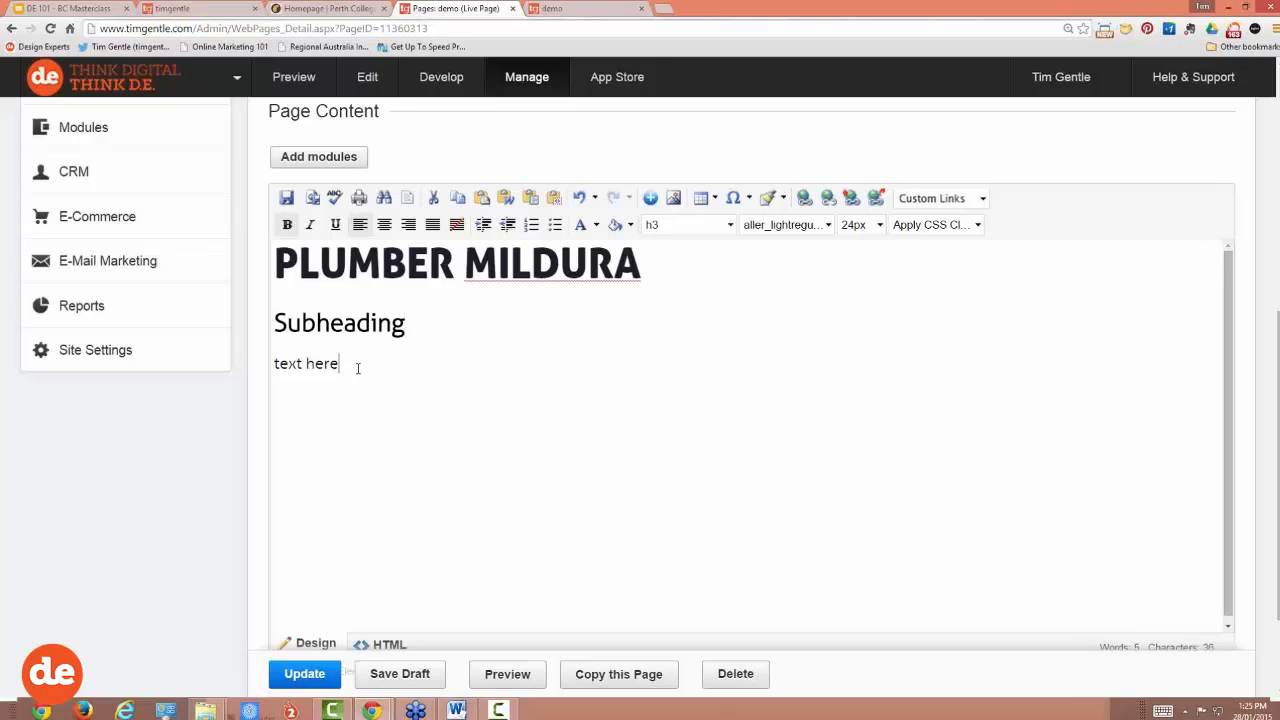
left_click_drag(355, 364, 257, 366)
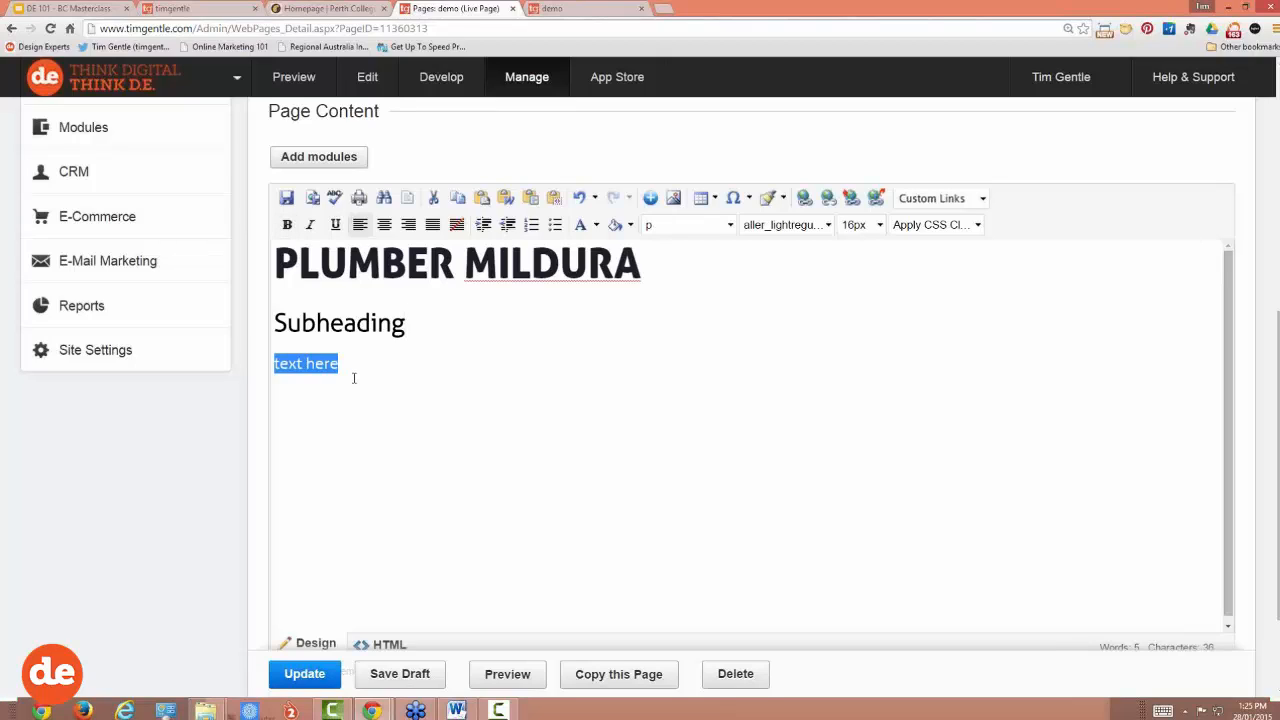
type("Type")
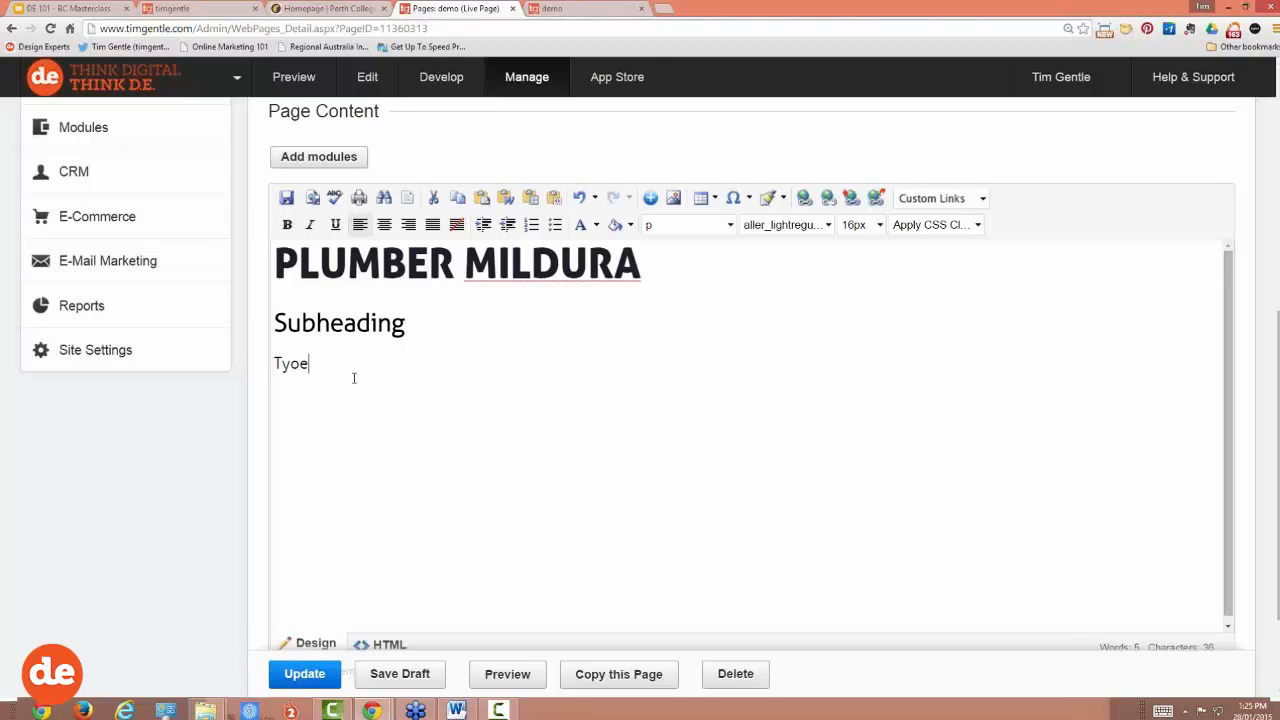
key("BackSpace")
type("e text out blah blah")
left_click(305, 674)
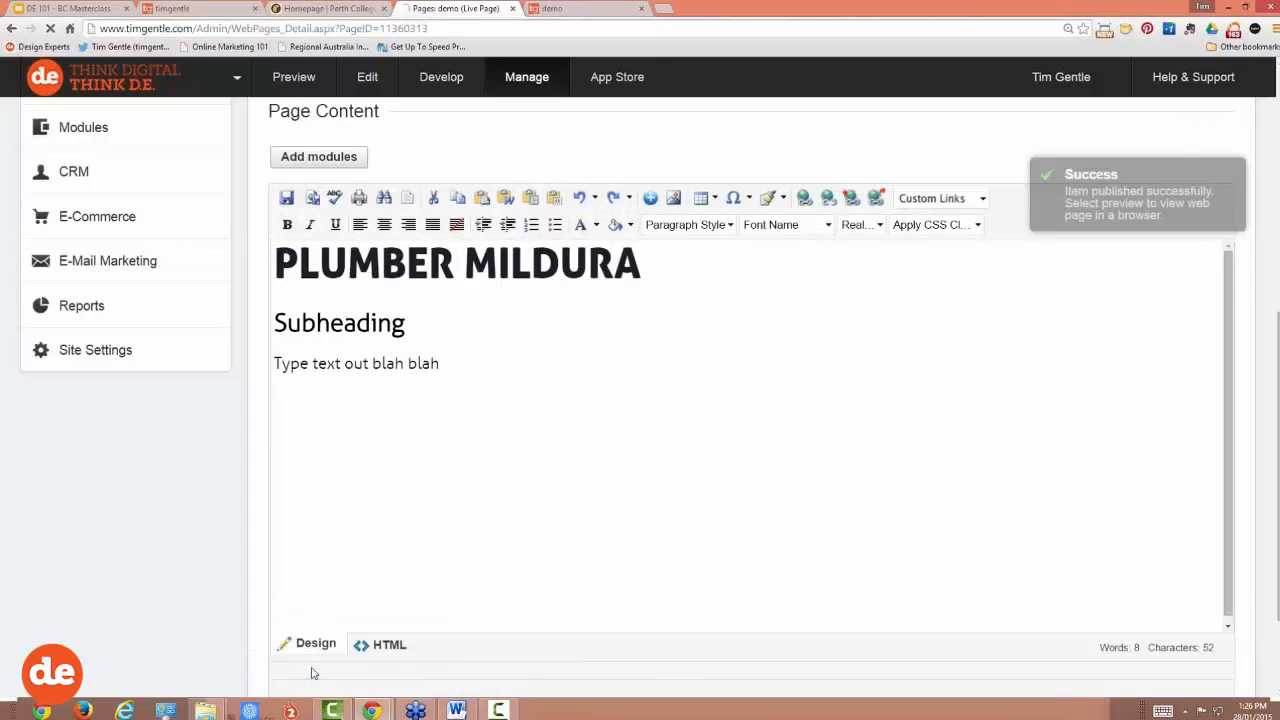
Step: Reload the live demo page and highlight the new 'Type text out blah blah' line
left_click(576, 9)
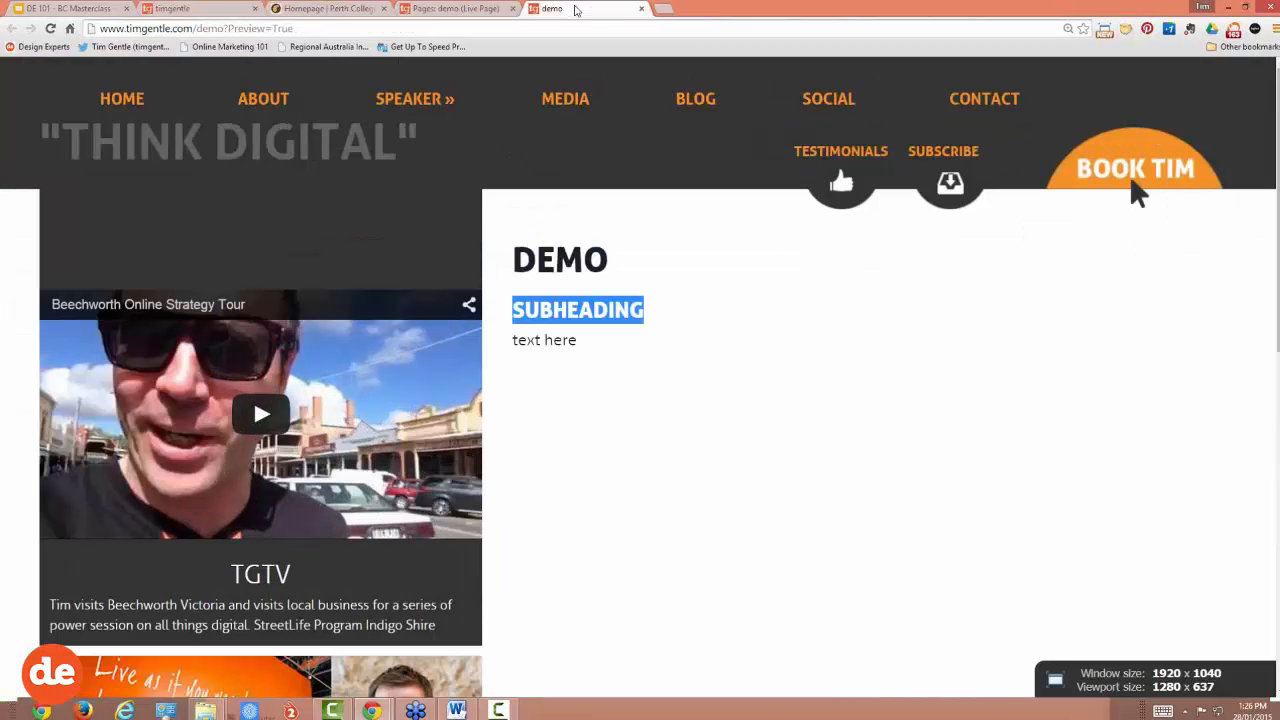
left_click(50, 29)
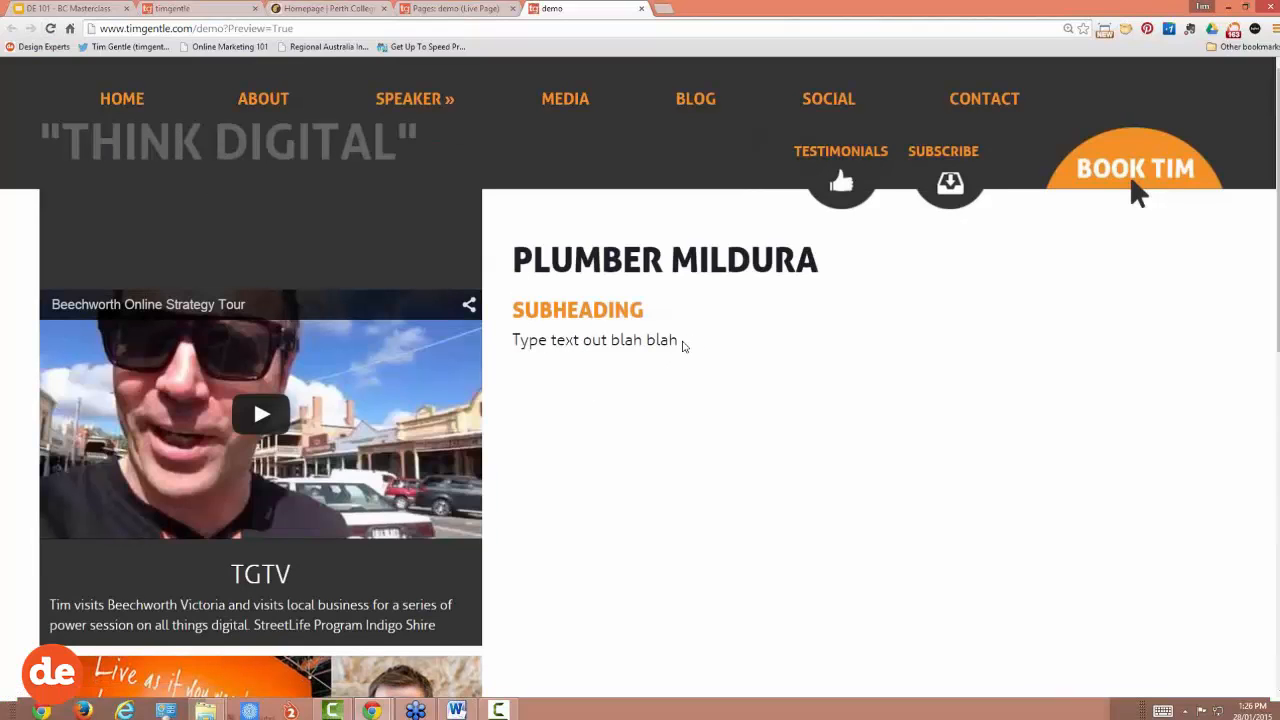
left_click_drag(680, 341, 507, 339)
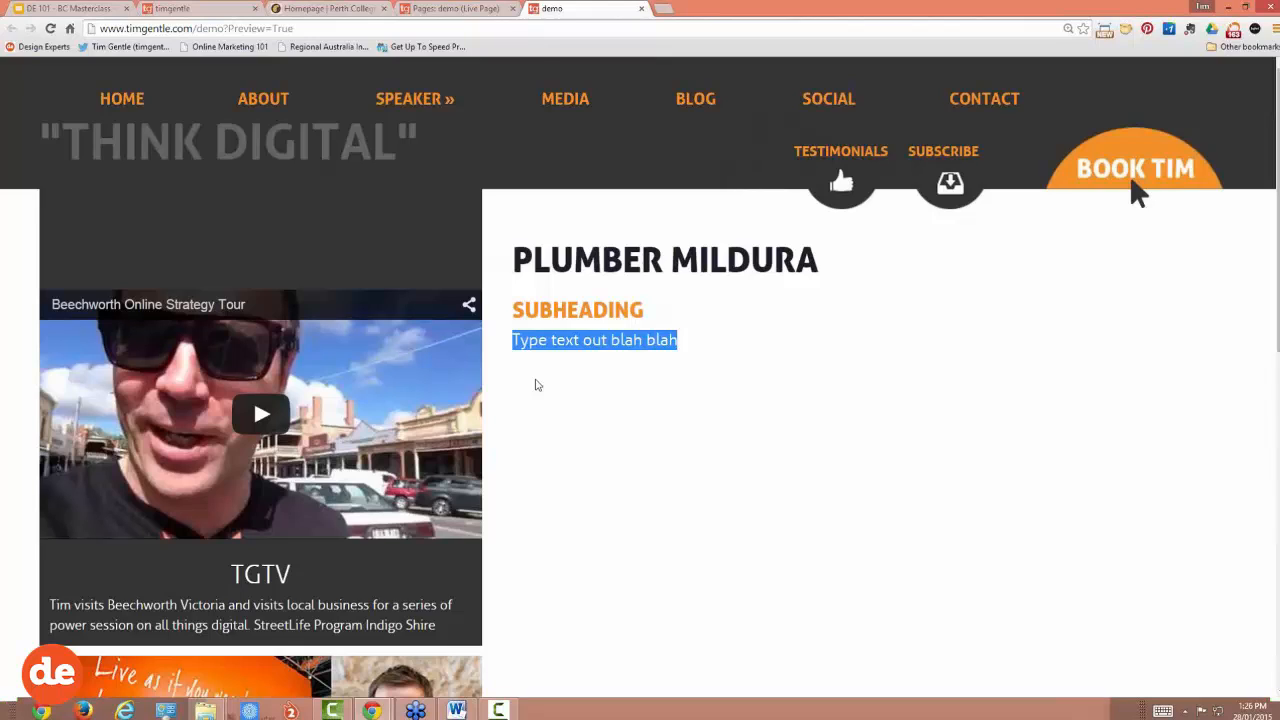
mouse_move(470, 708)
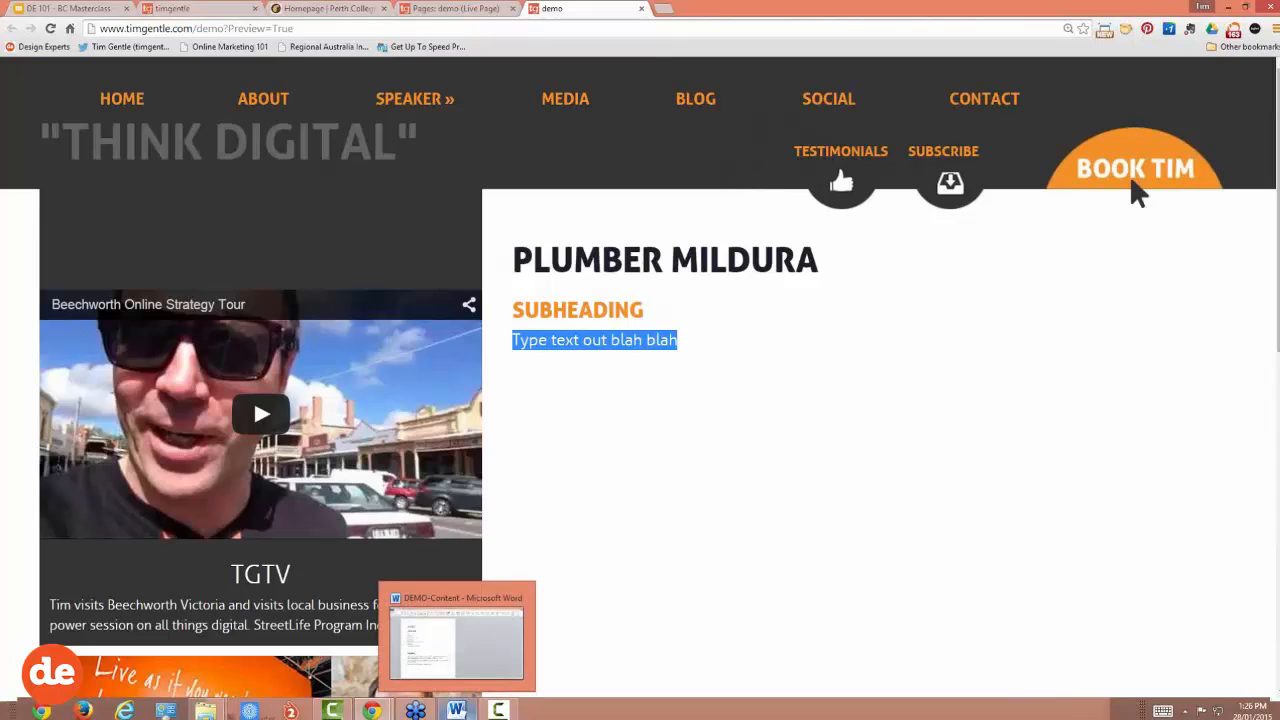
Step: Copy the Heading and its three paragraphs from the Word DEMO-Content document
left_click(460, 709)
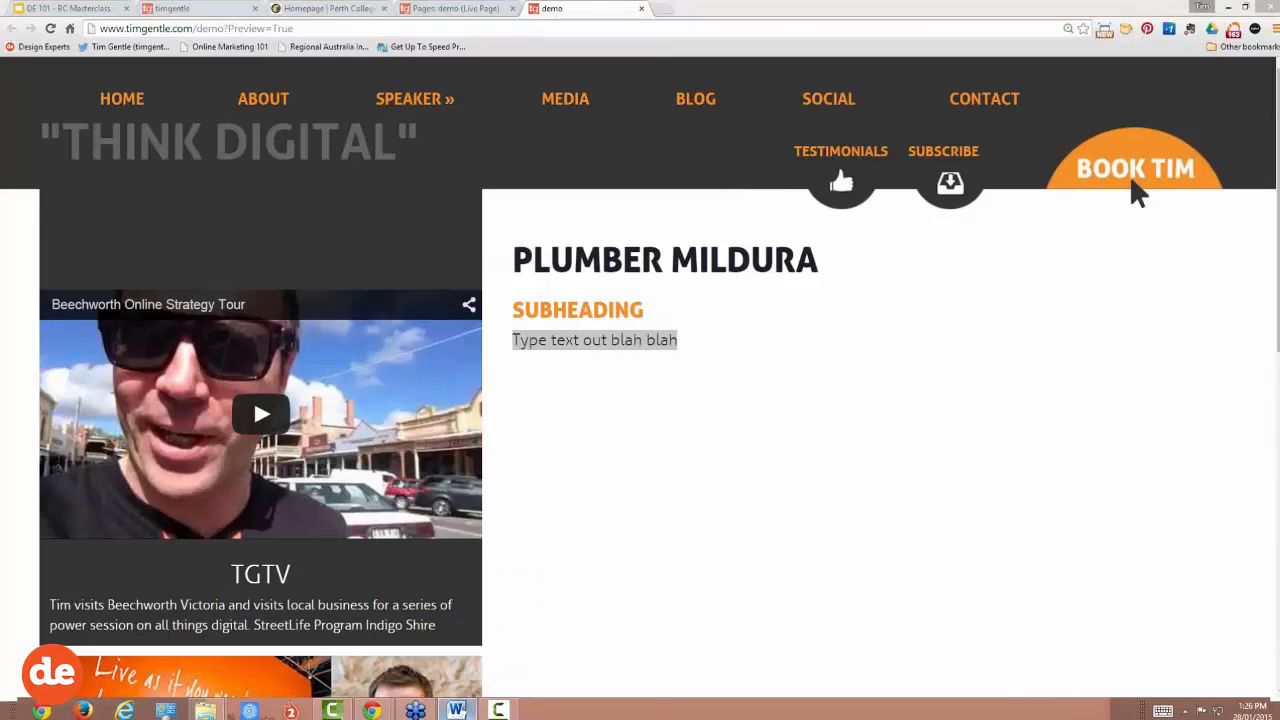
scroll(542, 618, "down", 5)
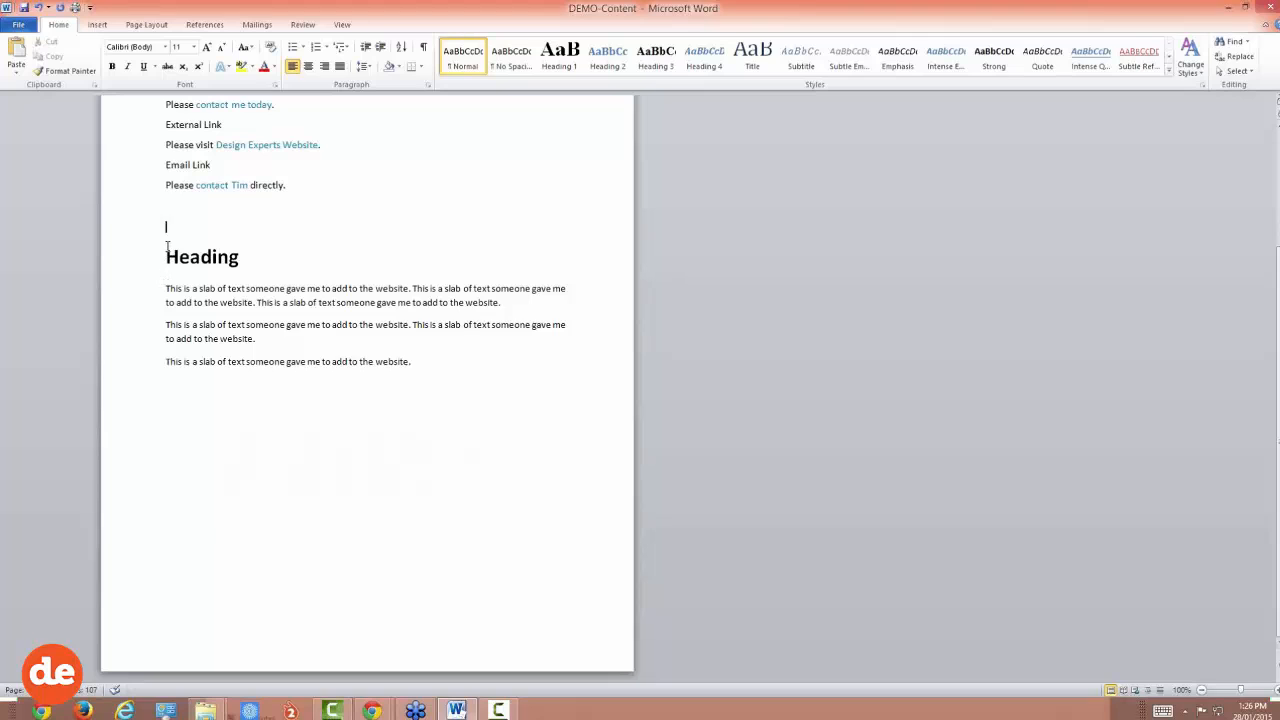
left_click_drag(166, 257, 430, 370)
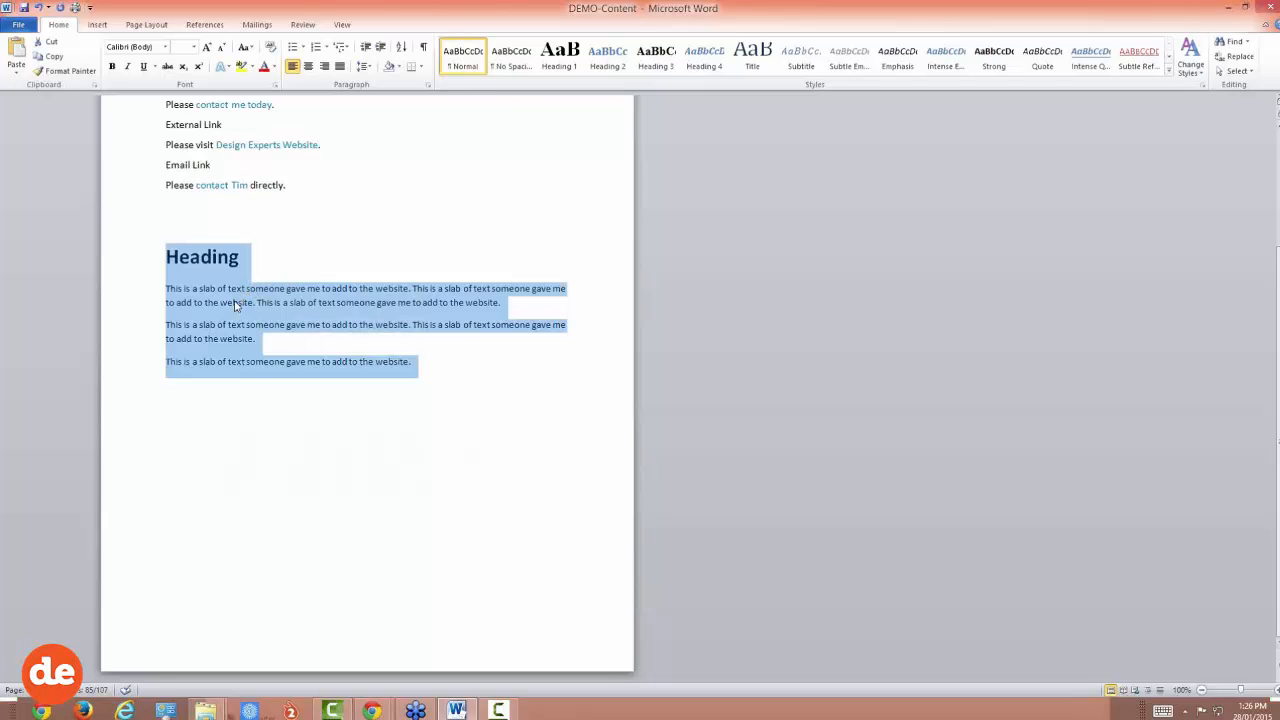
right_click(132, 302)
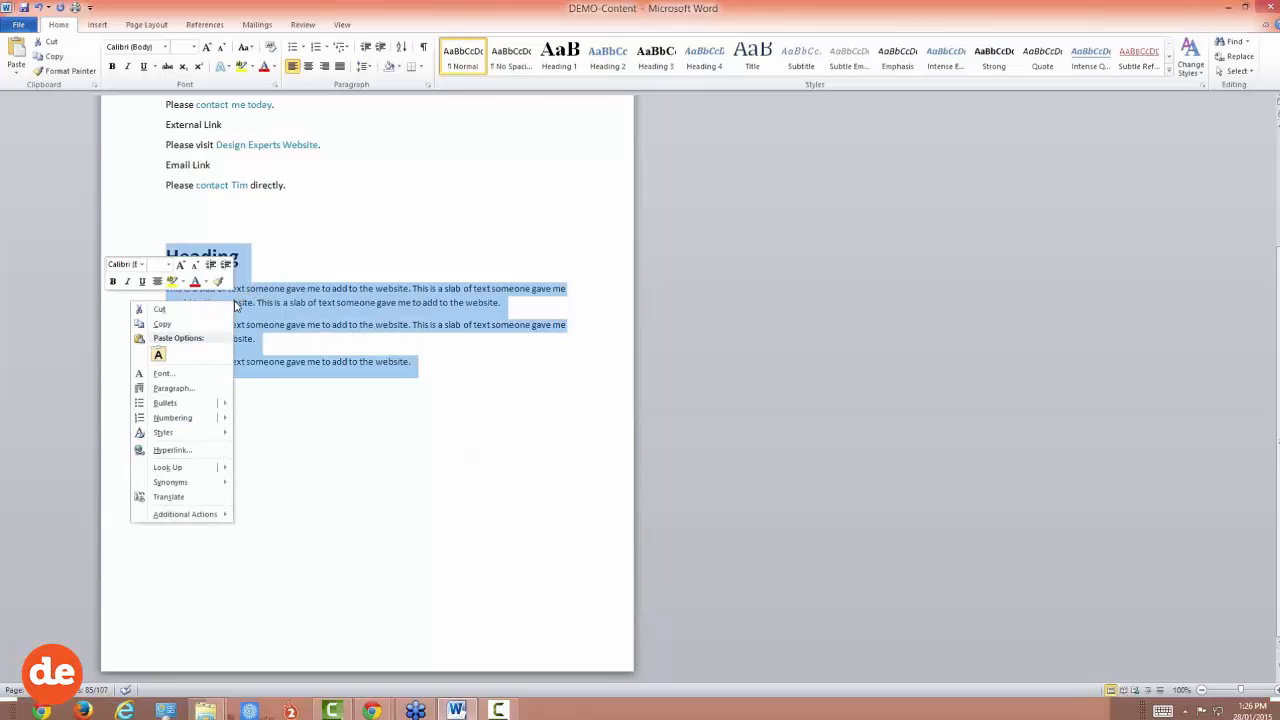
left_click(176, 327)
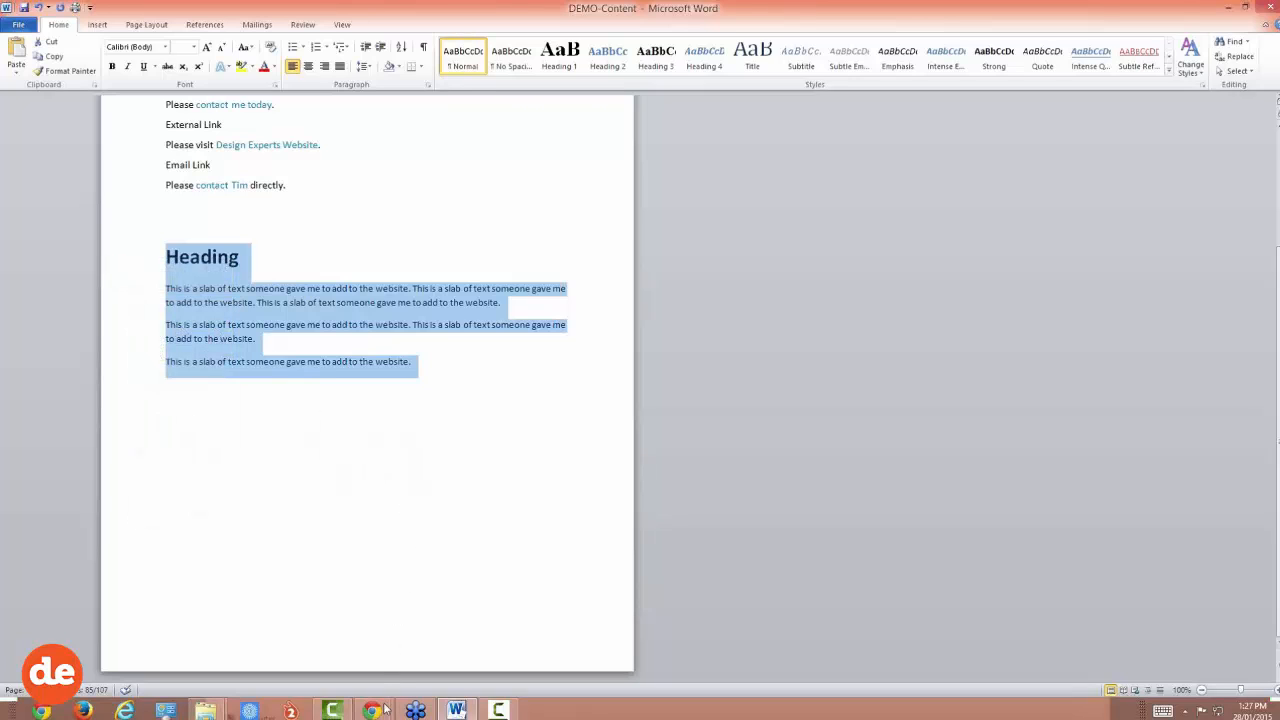
Step: Go back to the demo page editor and put the caret after 'blah' at the end of the body text
mouse_move(372, 710)
left_click(405, 673)
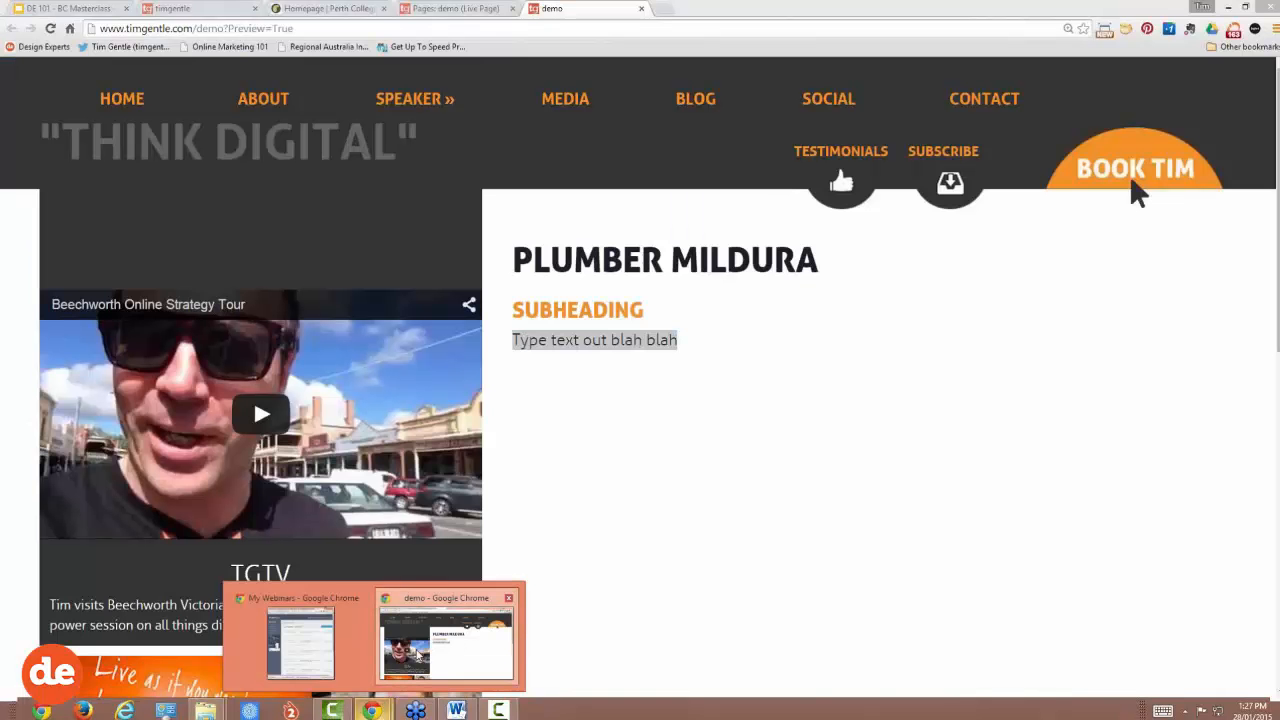
left_click(760, 460)
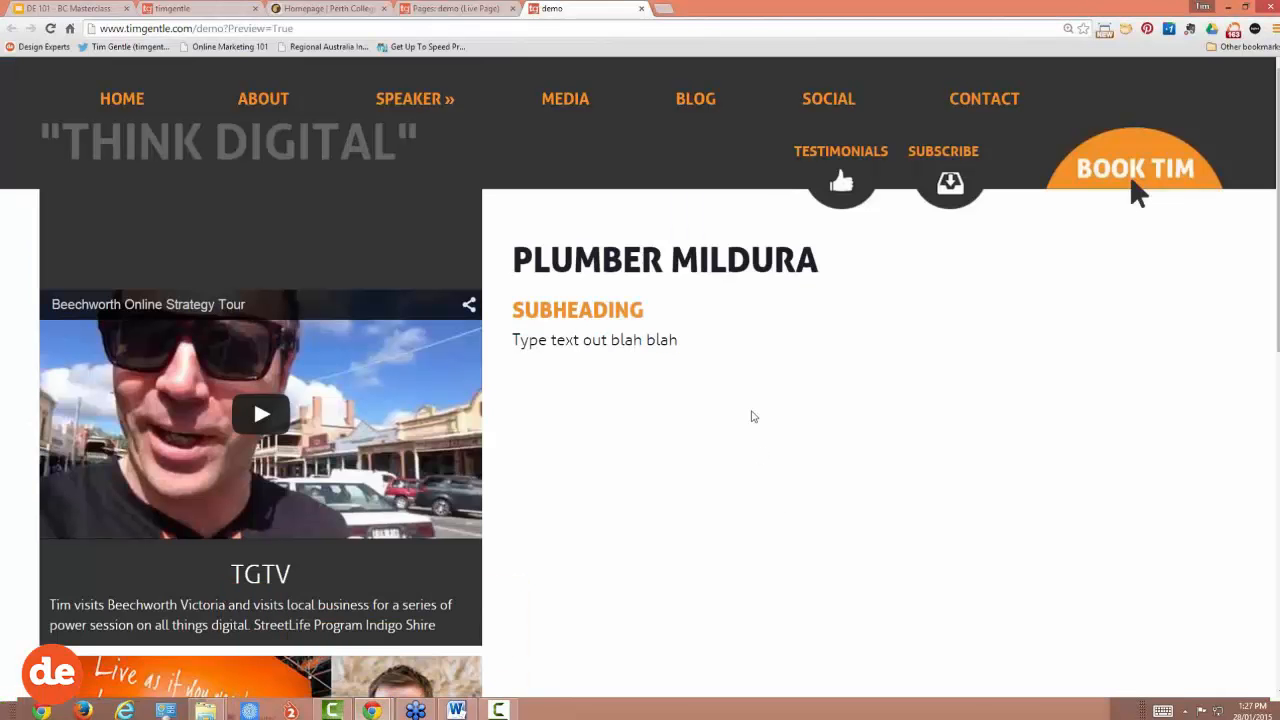
left_click(461, 11)
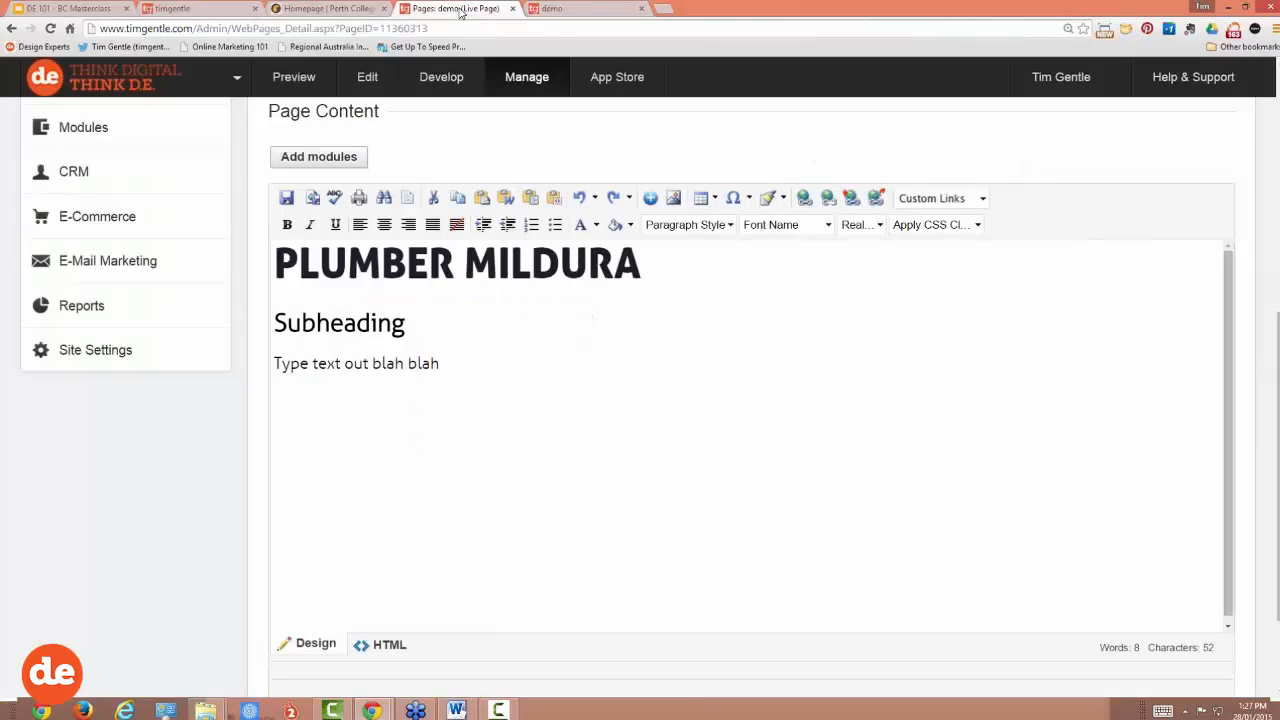
left_click(453, 365)
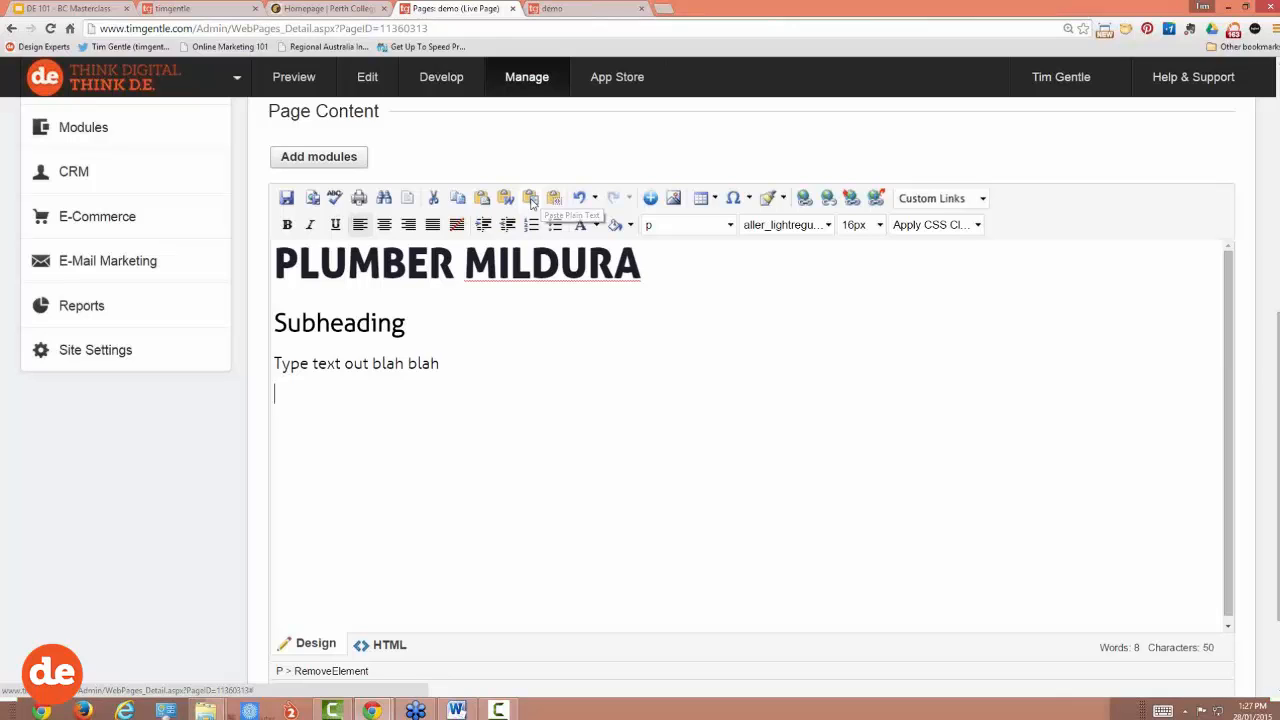
Step: Paste the copied Heading and three slab-of-text paragraphs as plain text below the body line
left_click(531, 199)
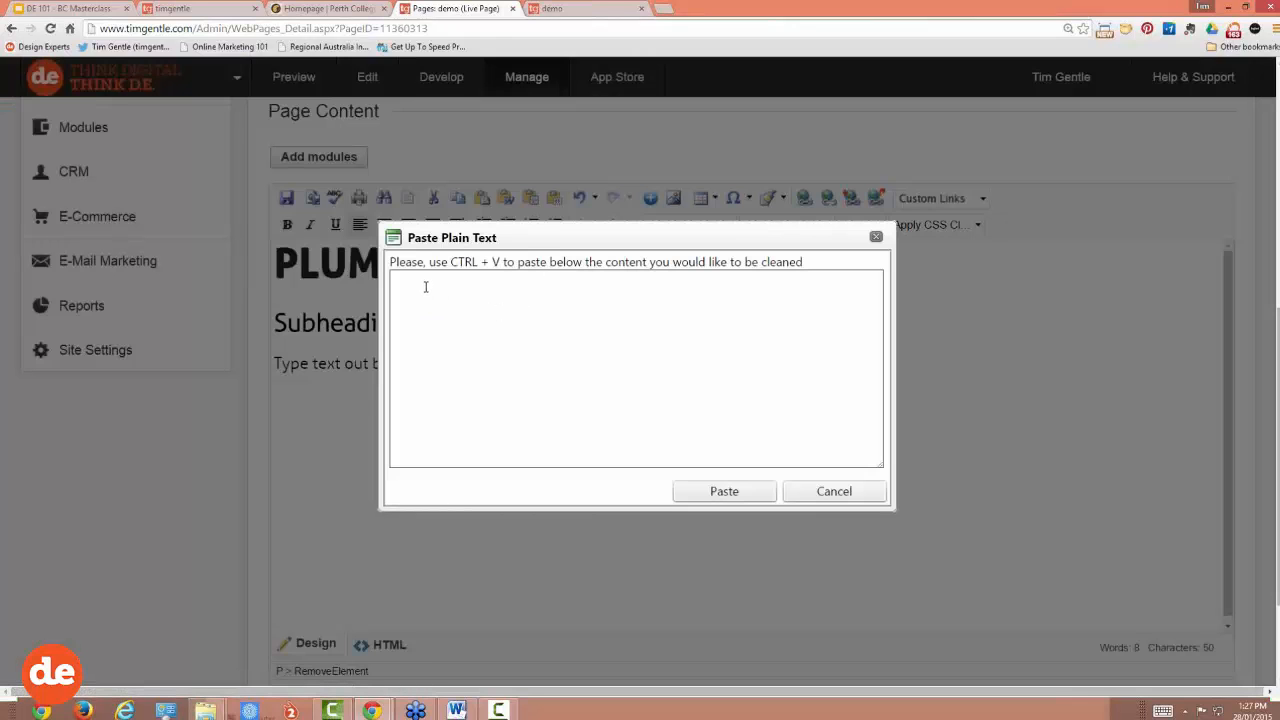
right_click(426, 287)
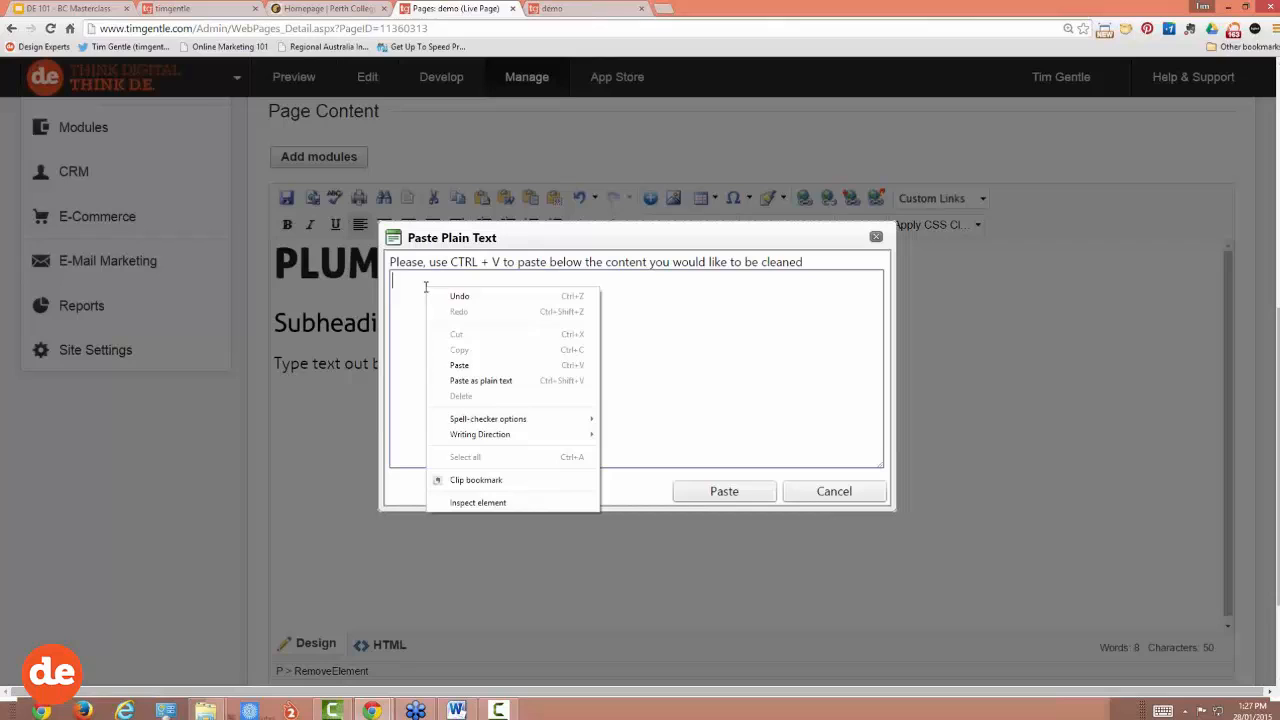
left_click(459, 365)
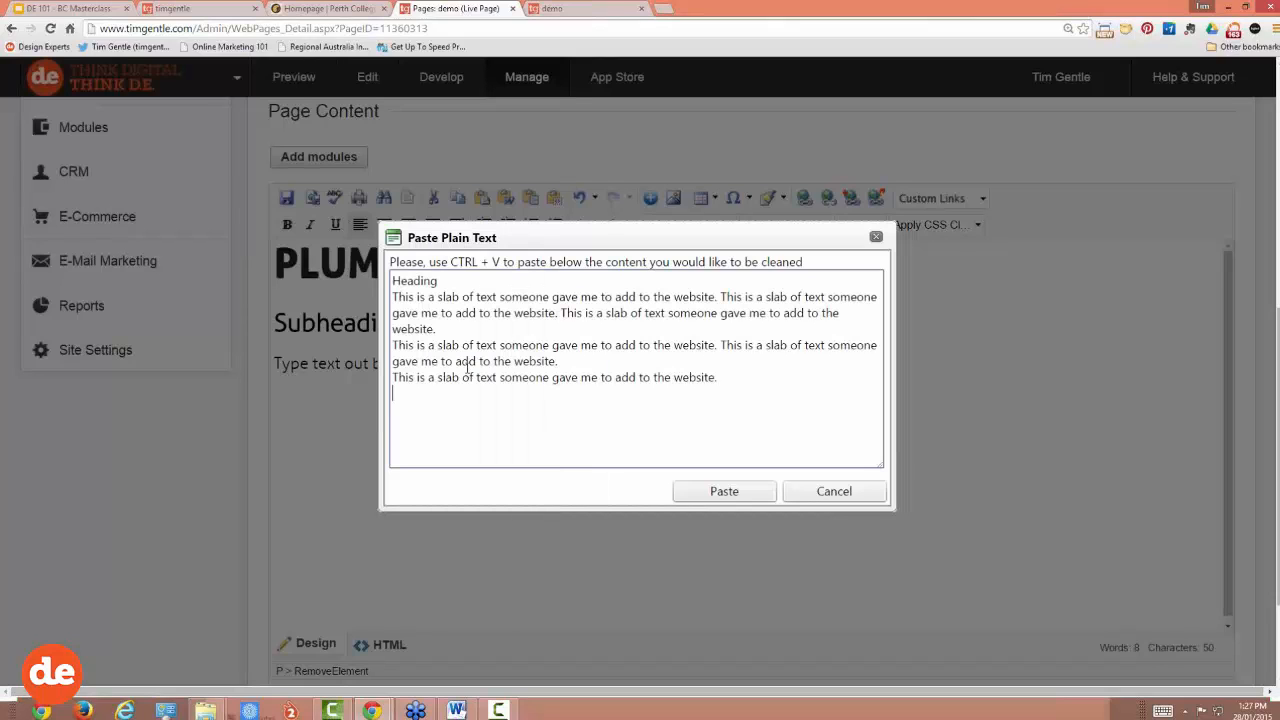
left_click(722, 492)
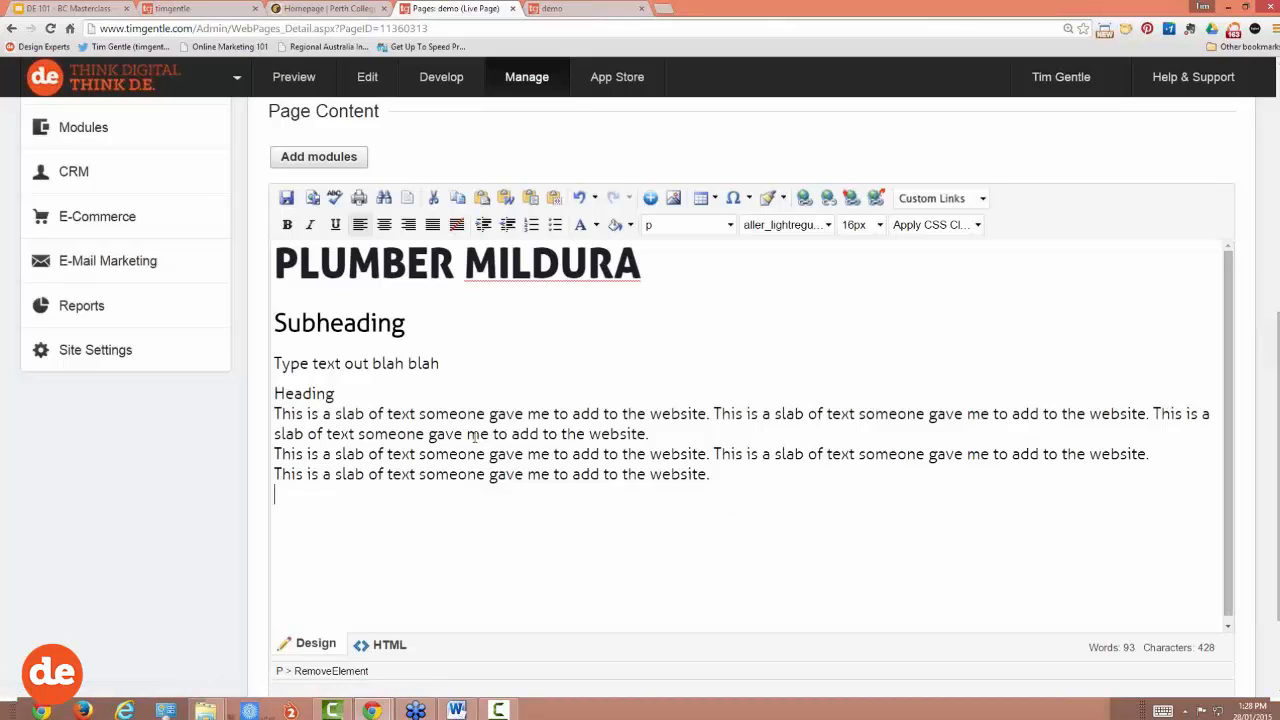
left_click_drag(481, 434, 368, 413)
Step: Save and publish the page with Update so the pasted Heading and paragraphs go live
left_click_drag(381, 362, 311, 364)
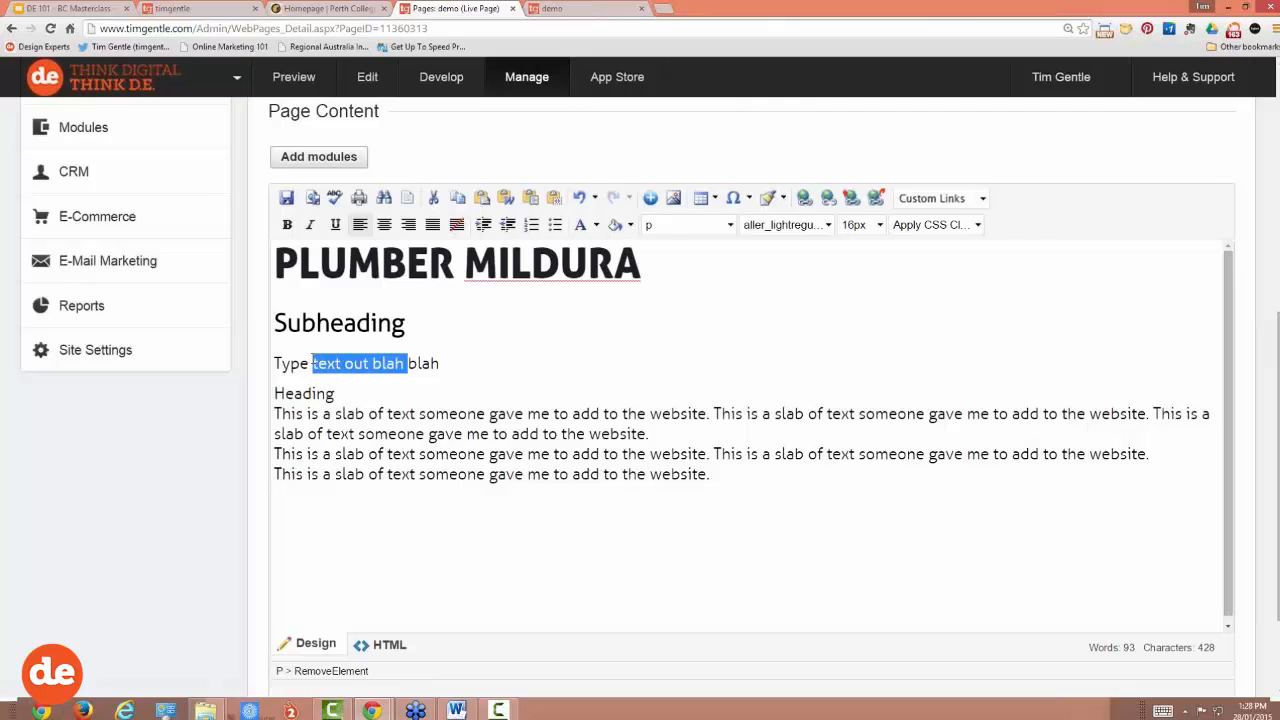
left_click(343, 397)
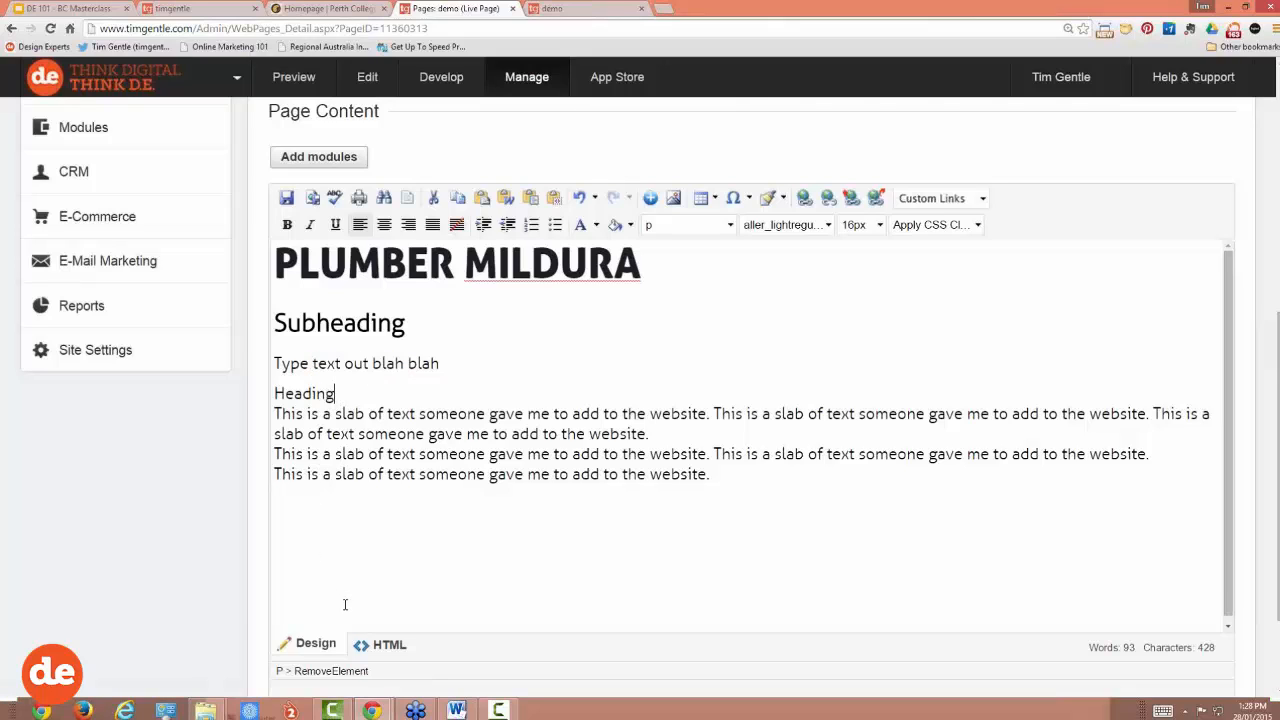
scroll(343, 603, "down", 3)
left_click(317, 648)
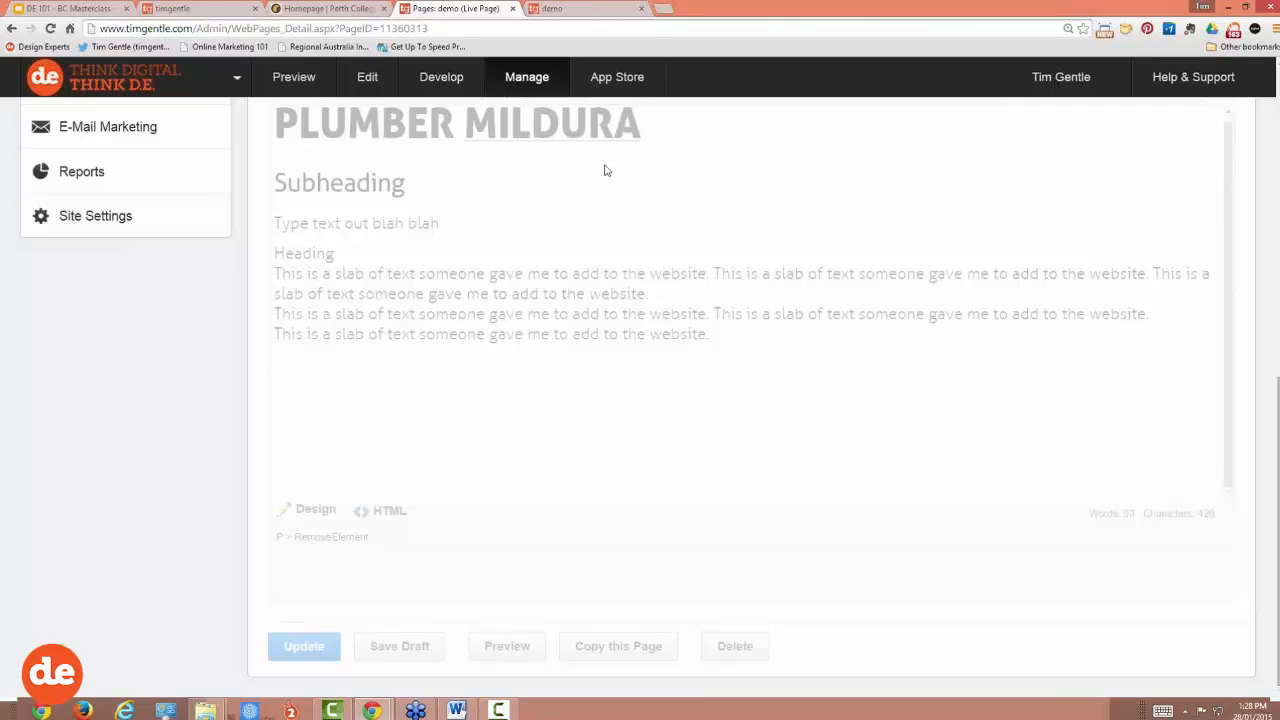
Step: Reload the live demo page to check the new content, then go back to the Pages editor
left_click(579, 12)
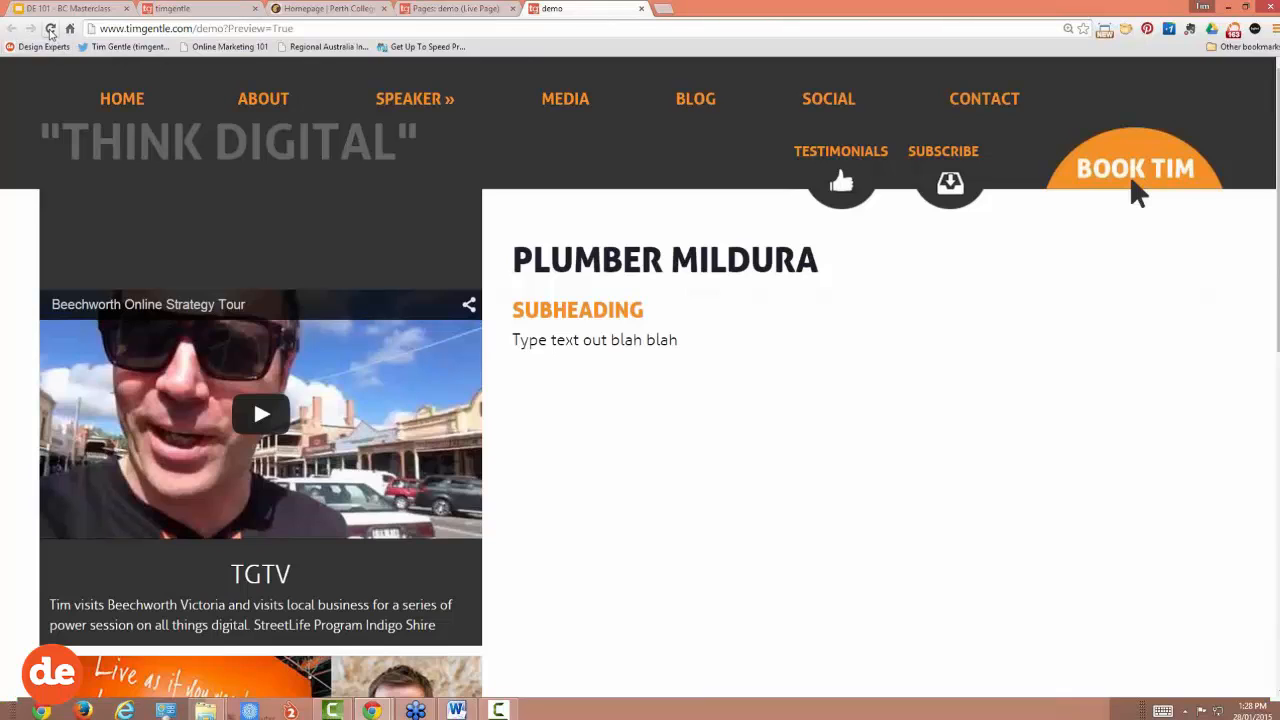
left_click(50, 28)
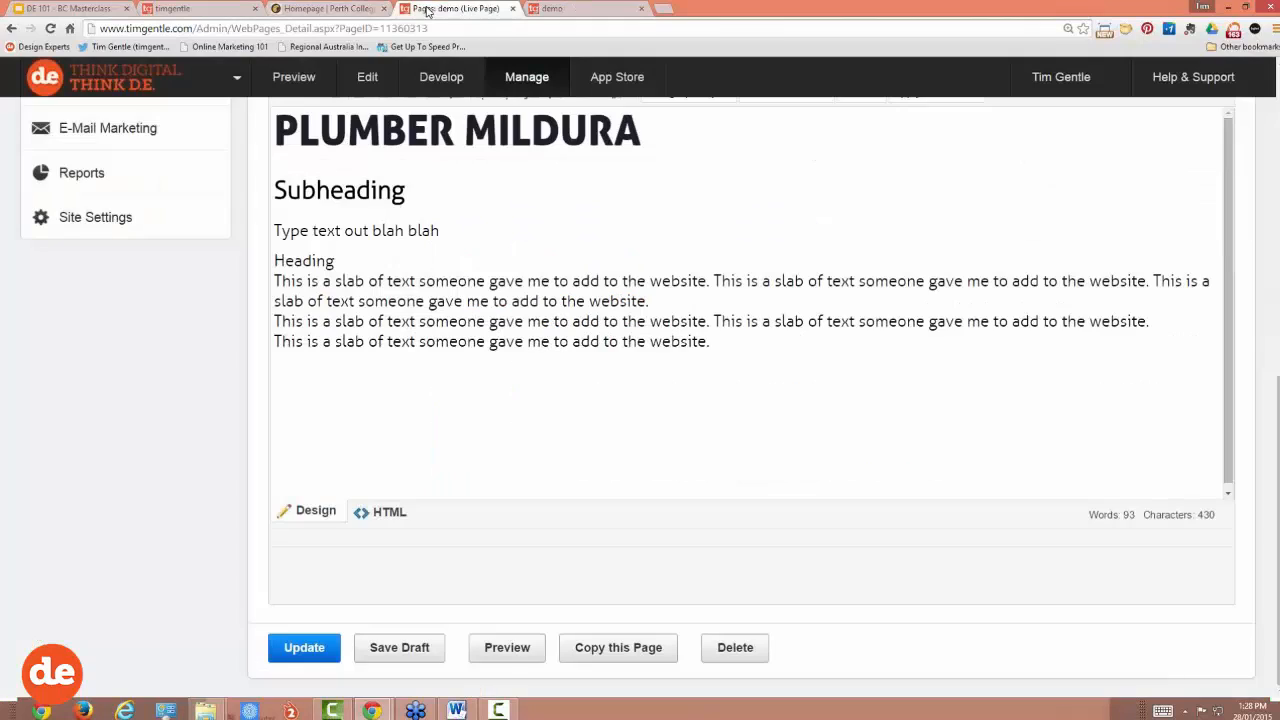
left_click(445, 9)
Step: Format the pasted 'Heading' line as Heading 3
left_click_drag(342, 262, 274, 262)
scroll(590, 287, "up", 2)
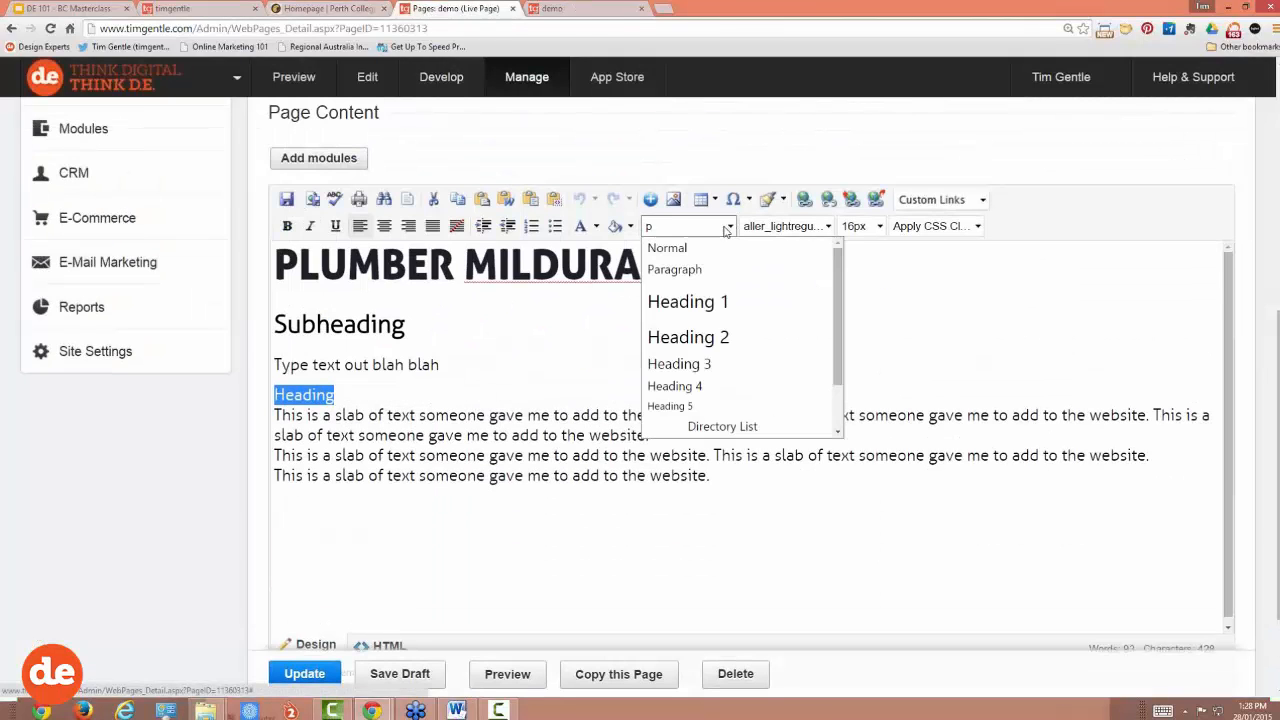
left_click(729, 226)
left_click(668, 364)
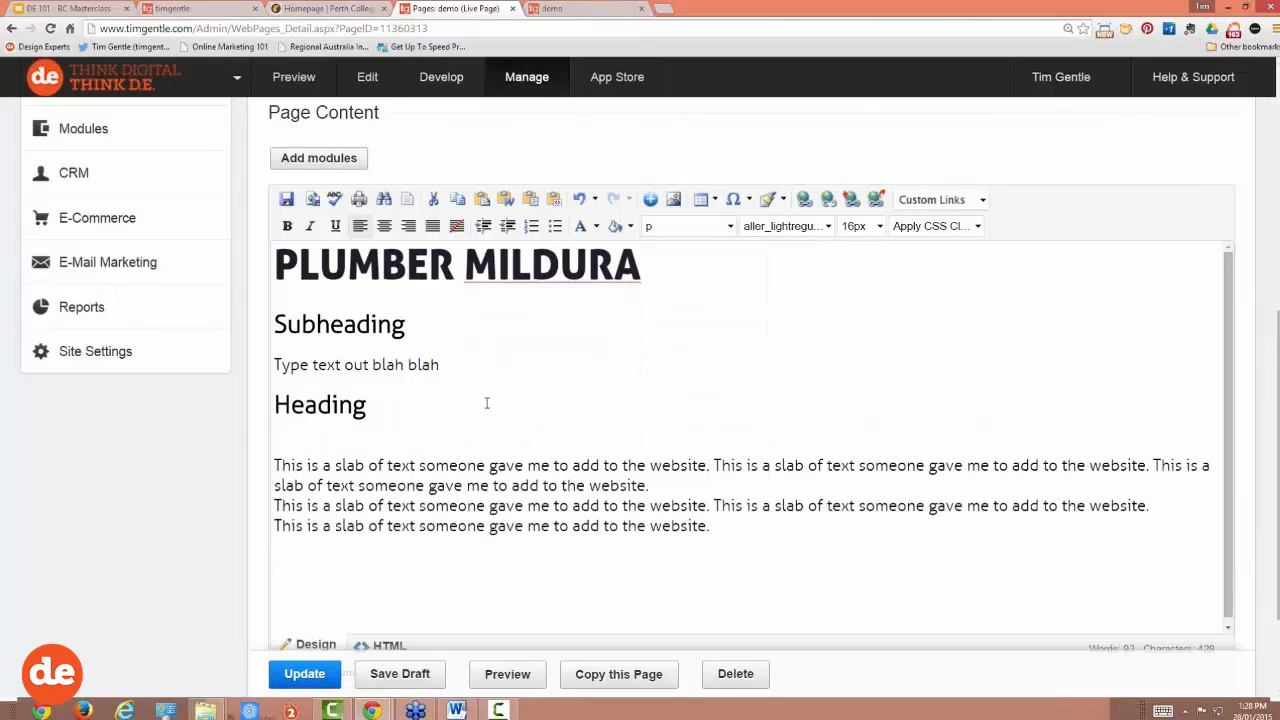
Step: Add an empty paragraph after the first slab paragraph, undoing an accidental split of the second paragraph
key("Return")
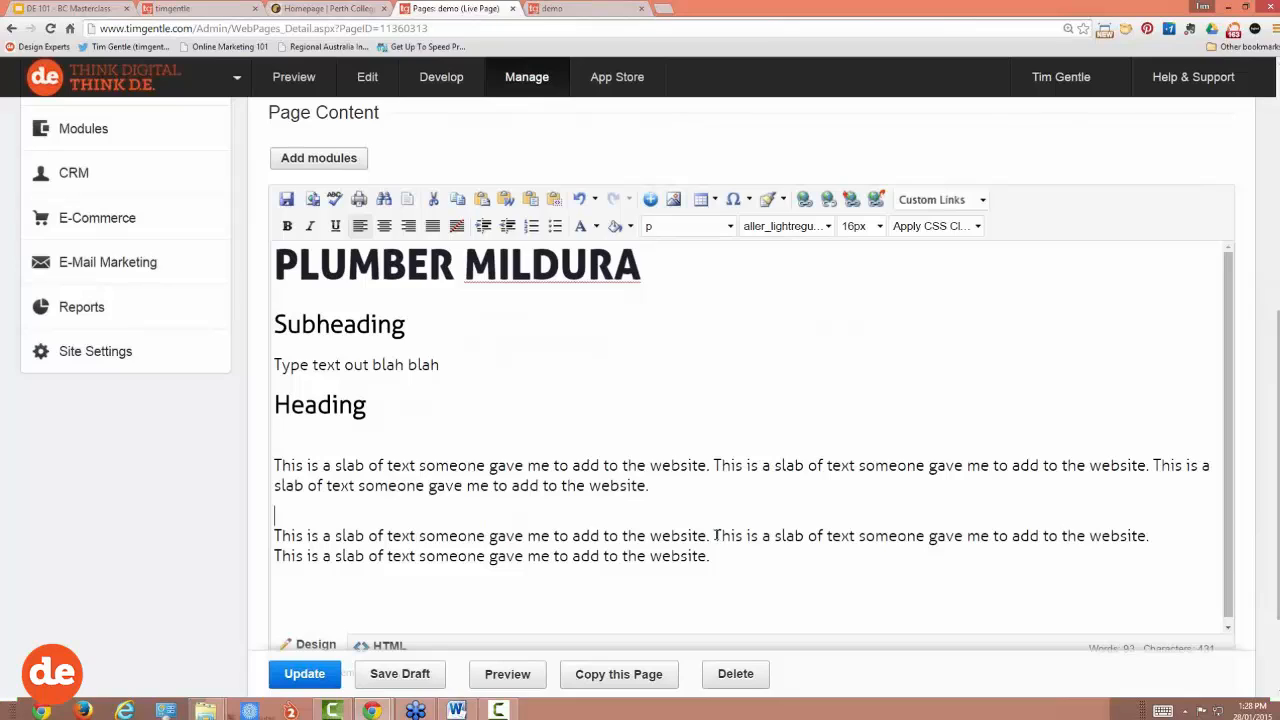
key("Return")
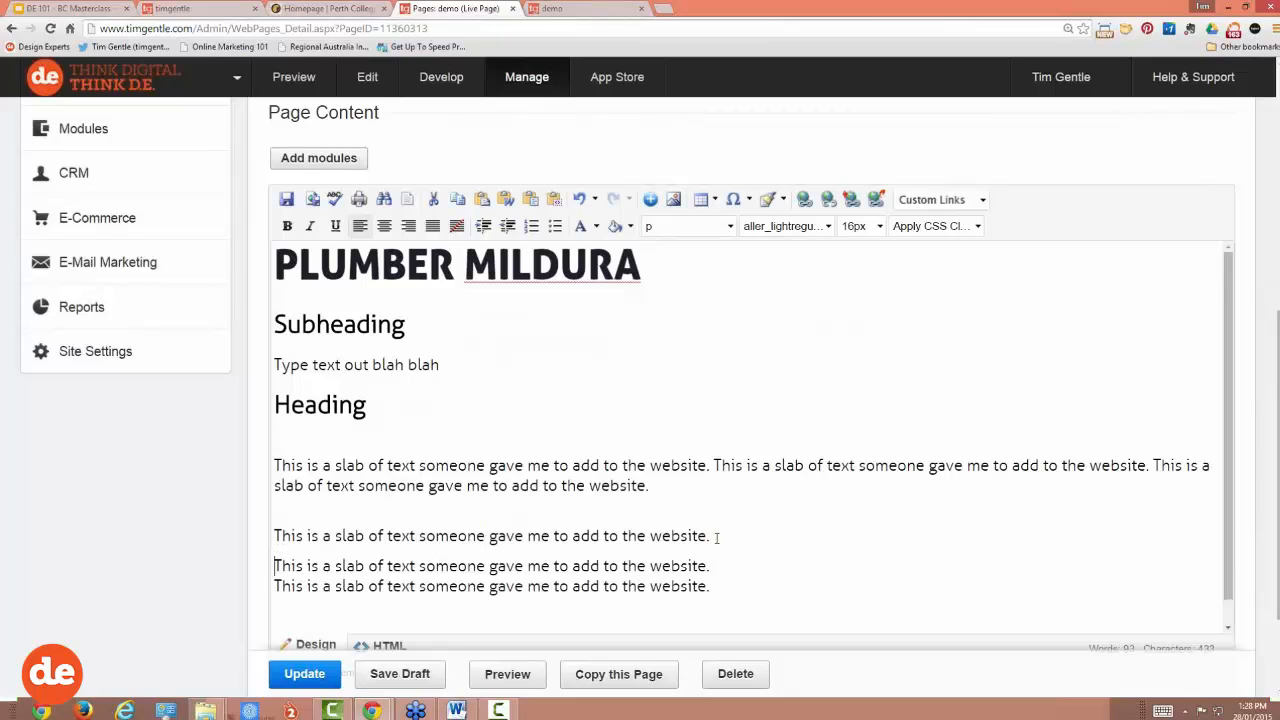
key("ctrl+z")
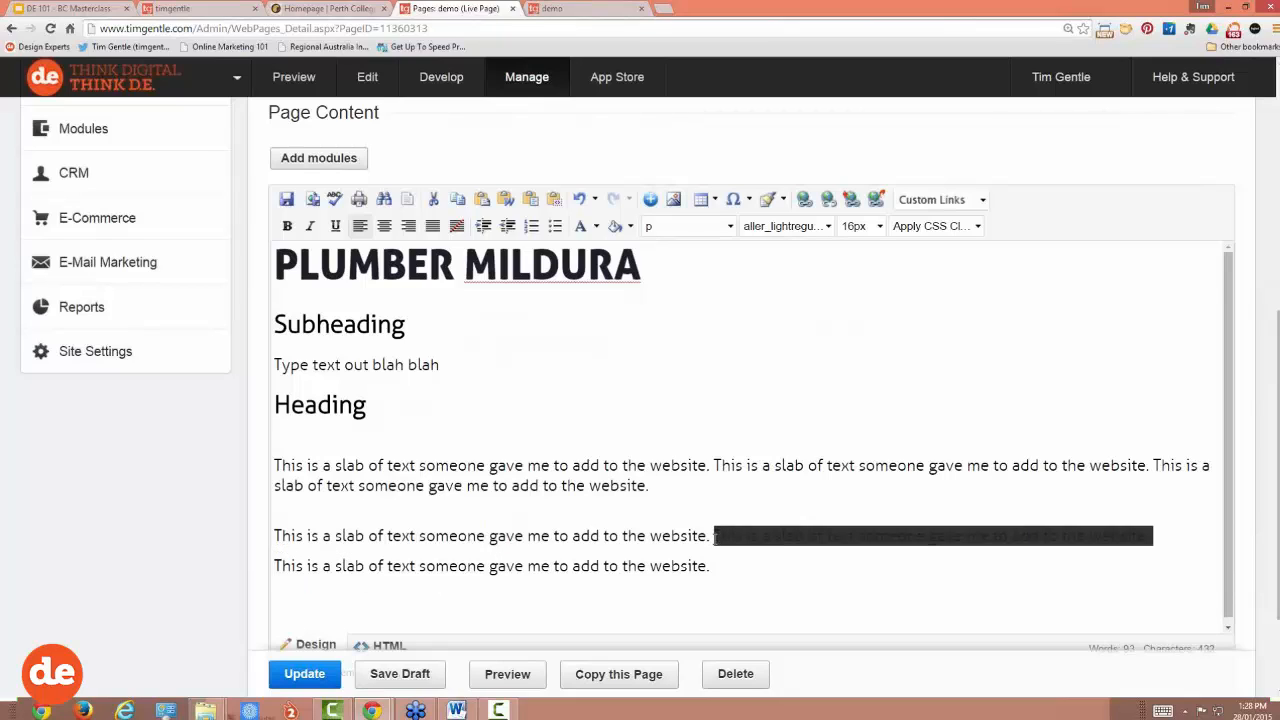
left_click(580, 201)
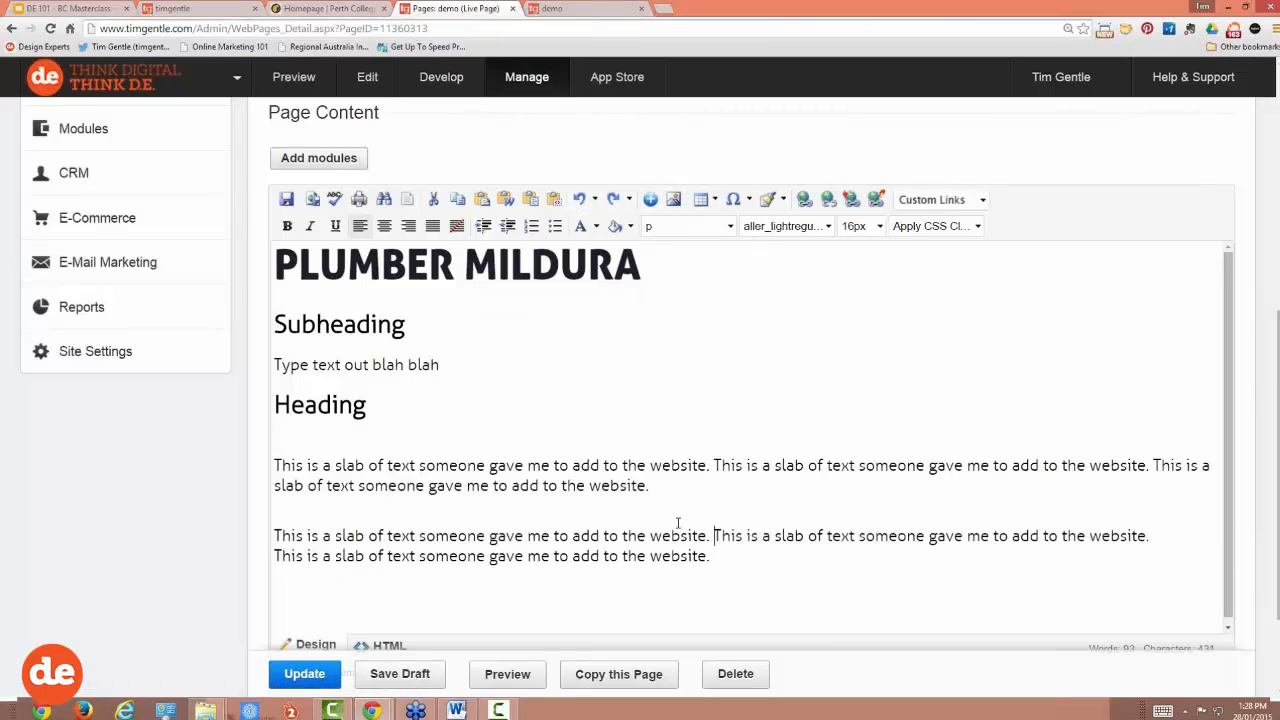
Step: Type 'Dot point one' and 'Dot point two' on new lines below the first paragraph
left_click(687, 485)
key("Return")
type("Dot ")
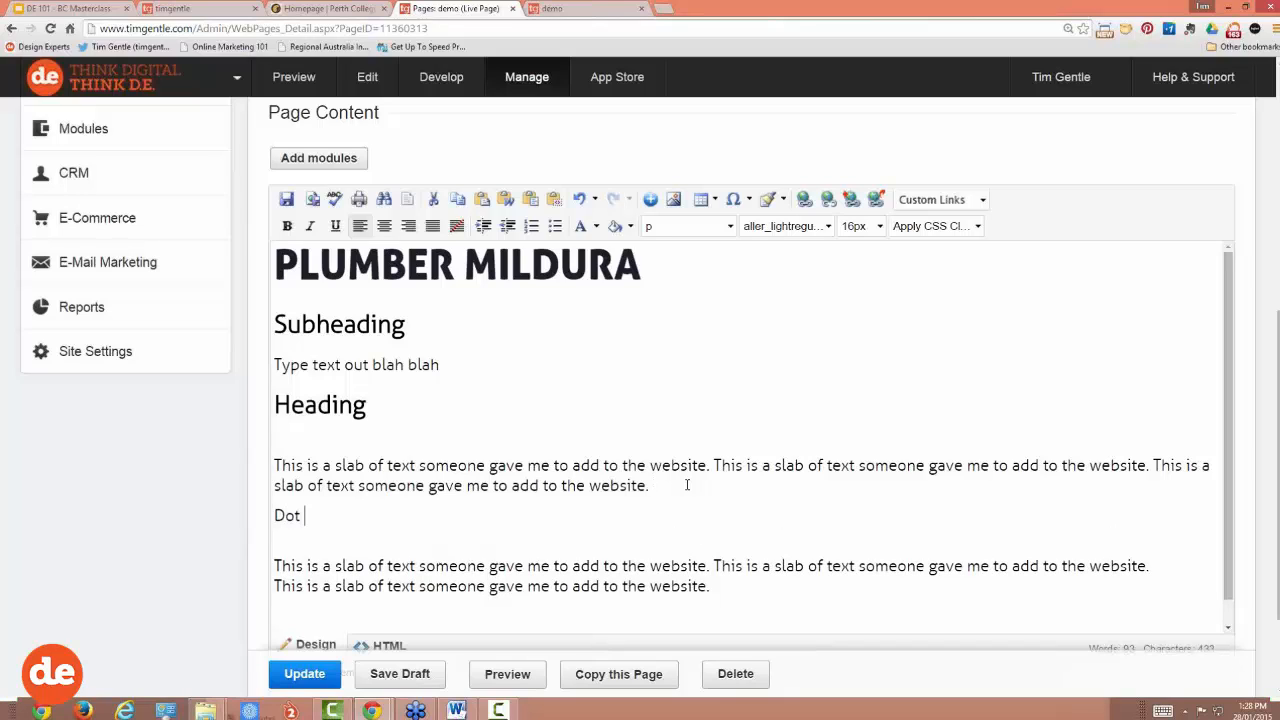
type("point one")
key("Return")
type("Dopt")
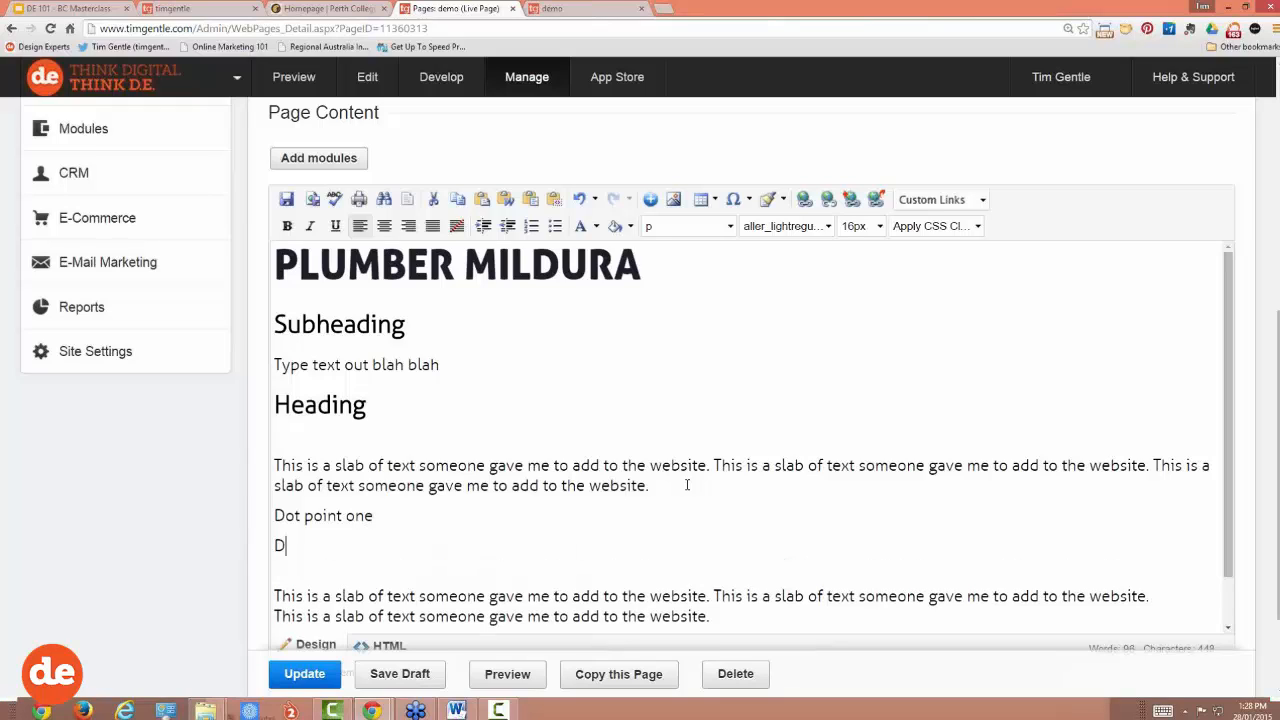
key("BackSpace")
key("BackSpace")
type("t point two")
Step: Turn the two Dot point lines into a bulleted list
left_click_drag(391, 543, 268, 508)
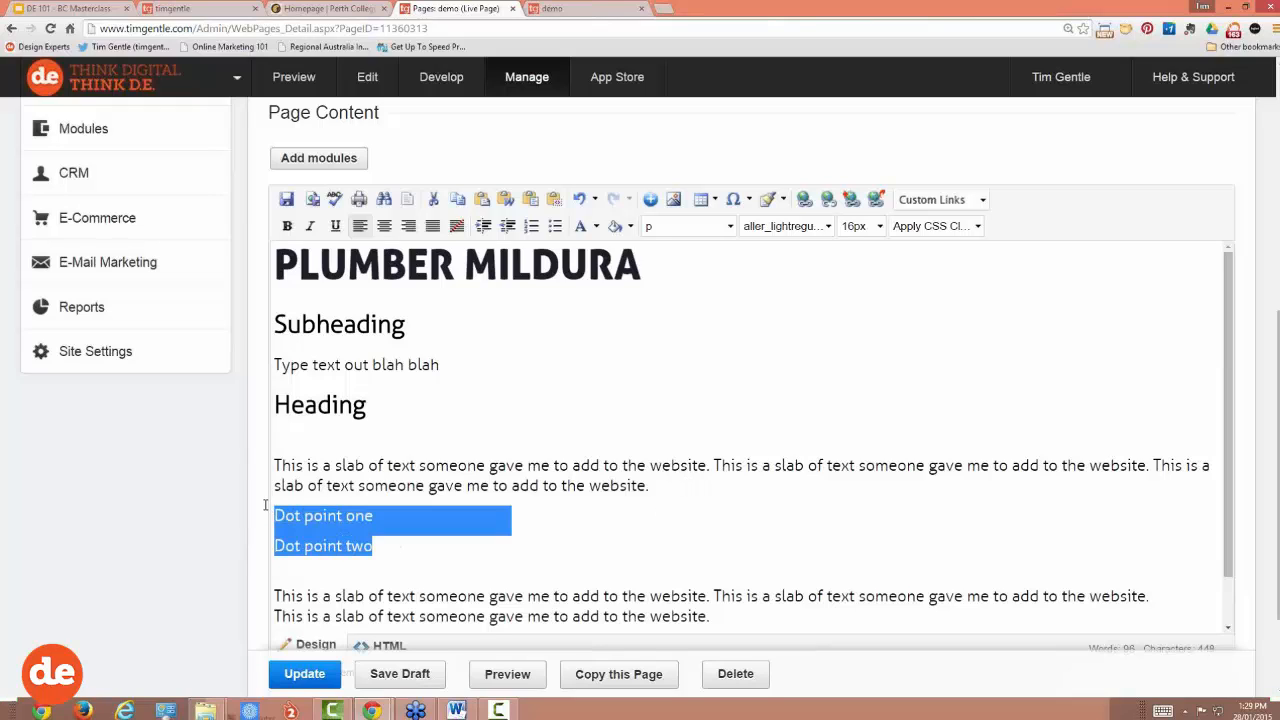
left_click(555, 227)
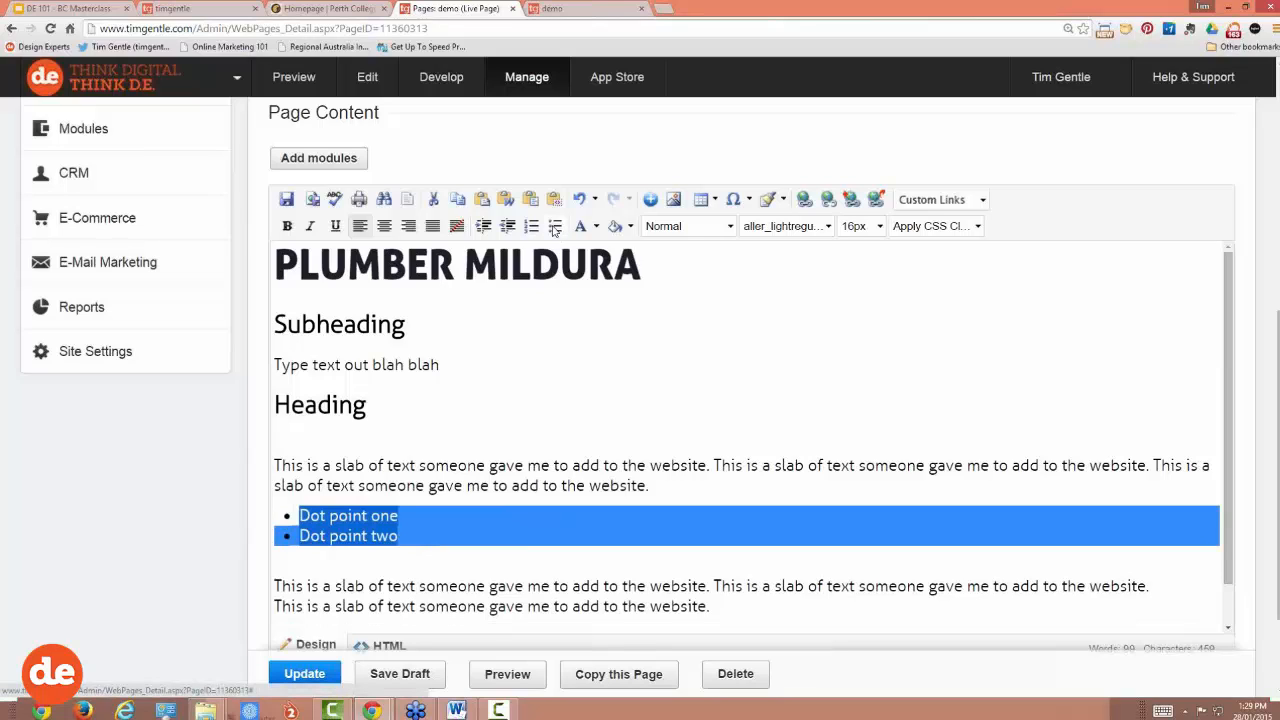
left_click(348, 564)
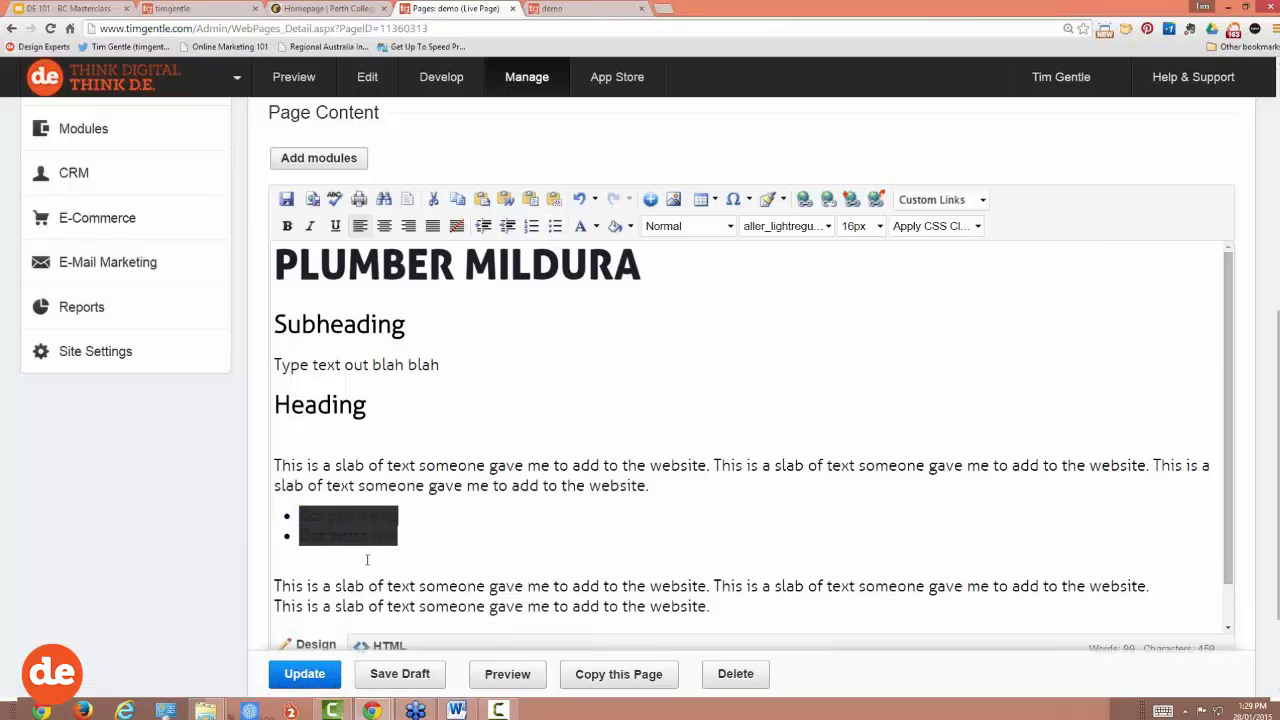
Step: Delete the blank line under the list, then both 'Dot point one' and 'Dot point two' bullets
left_click_drag(410, 532, 300, 515)
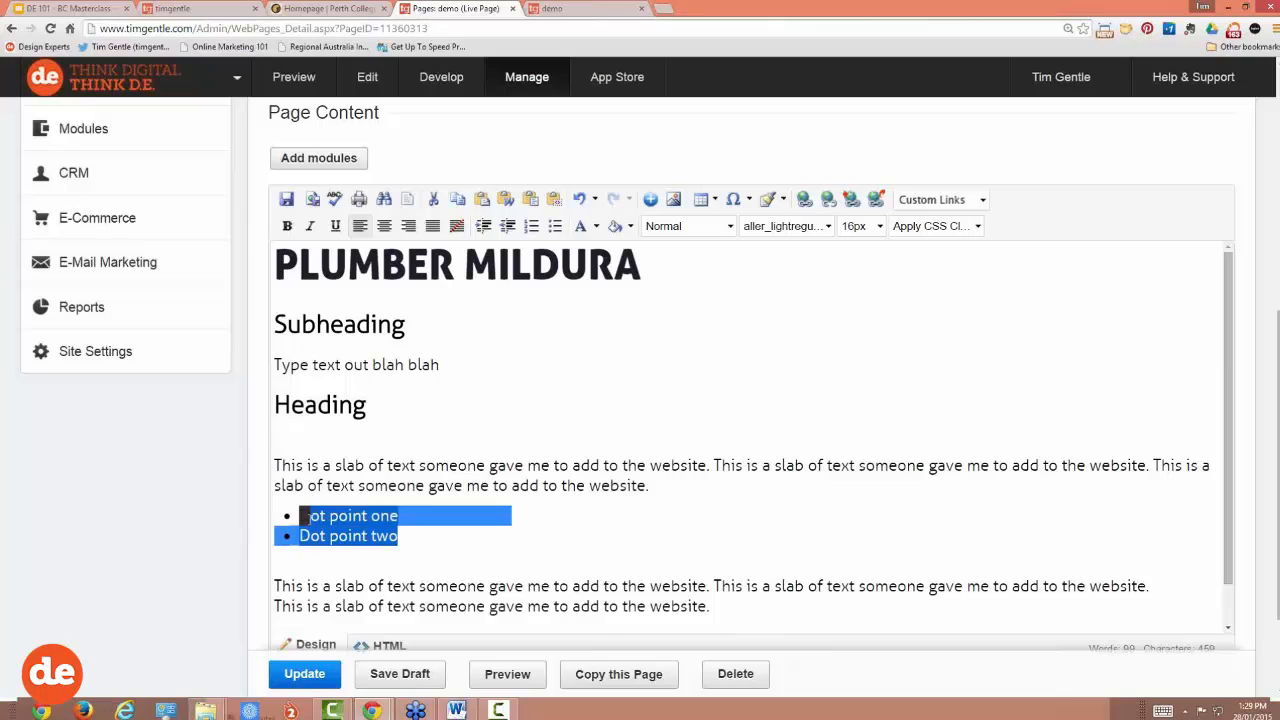
left_click(407, 568)
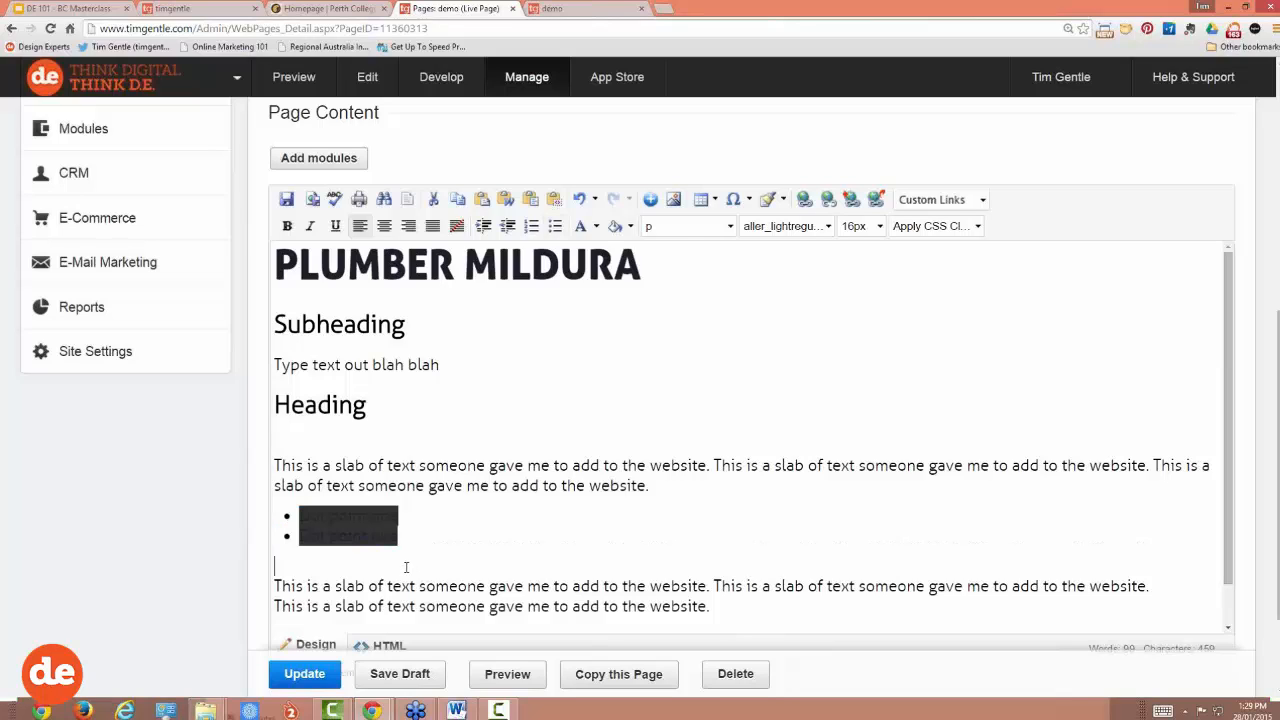
key("BackSpace")
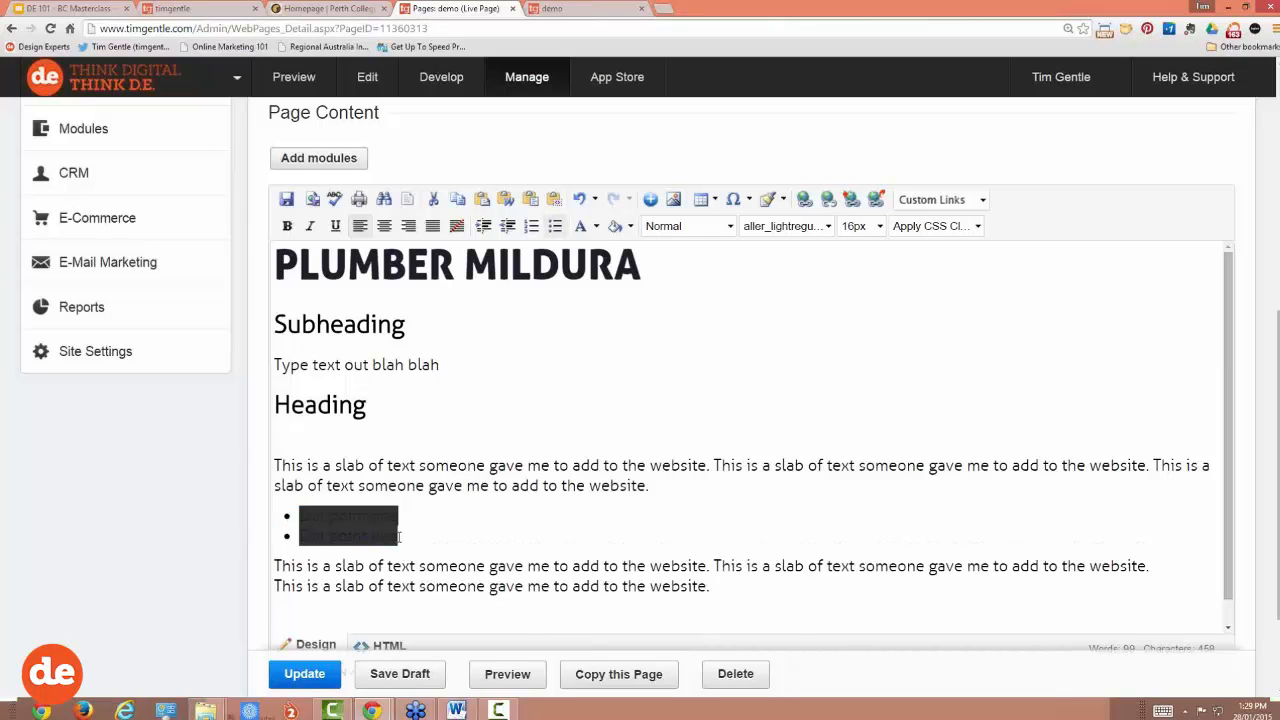
scroll(411, 541, "down", 3)
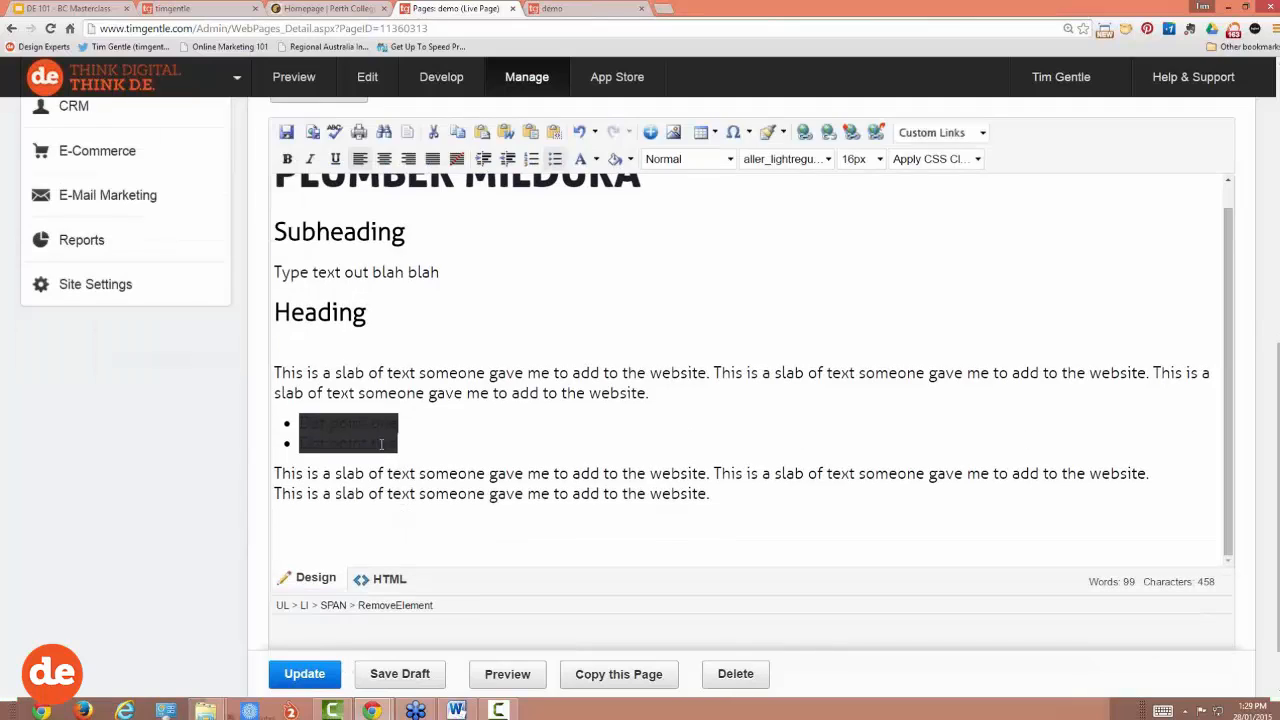
left_click_drag(398, 443, 297, 423)
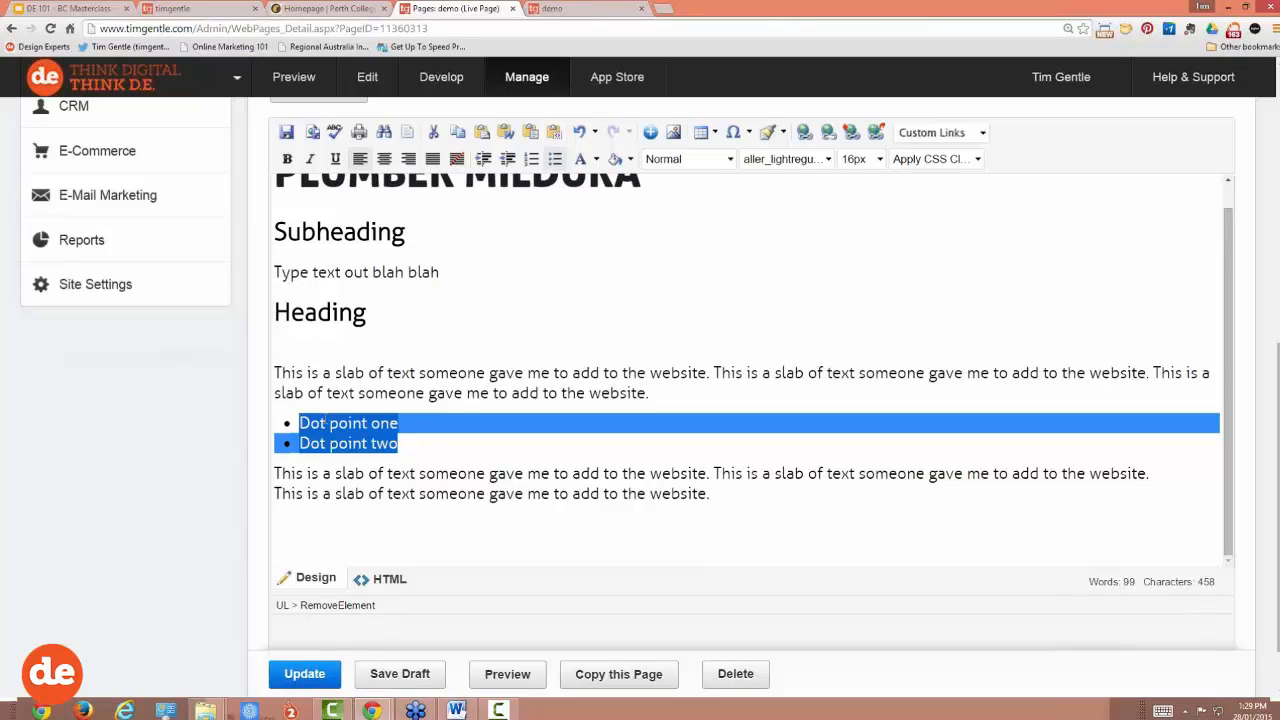
left_click(427, 437)
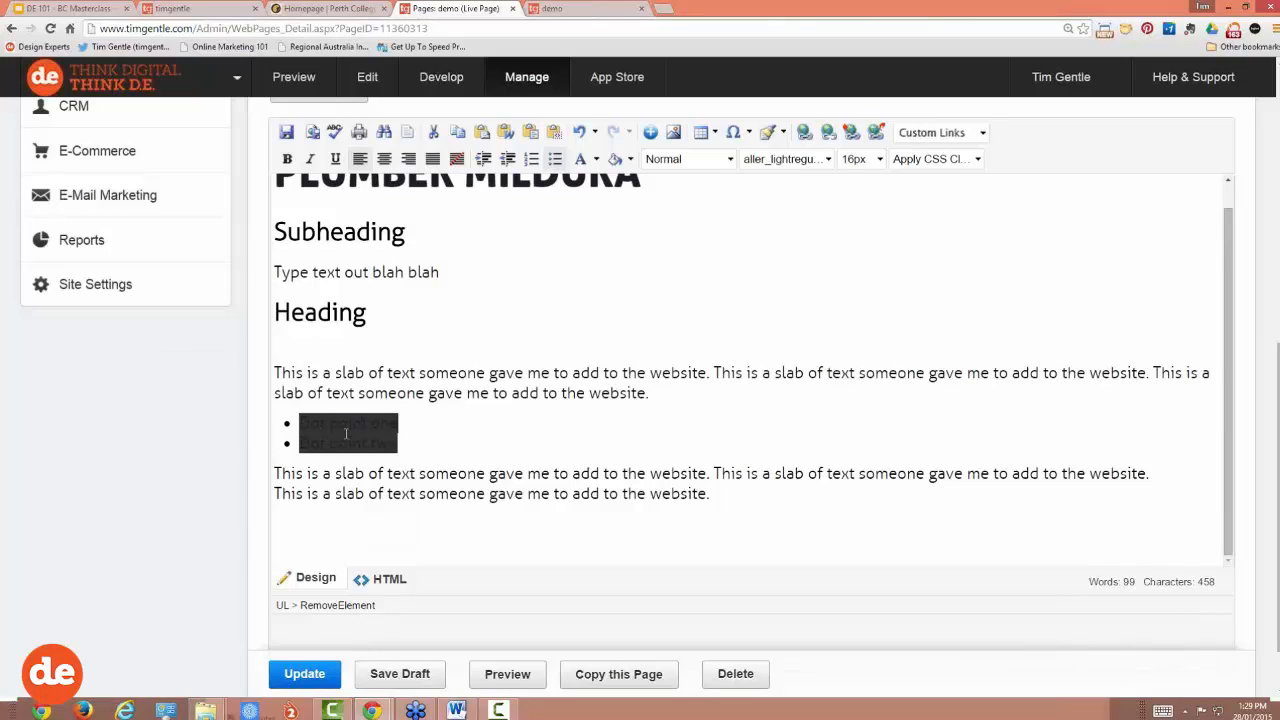
left_click_drag(418, 441, 258, 423)
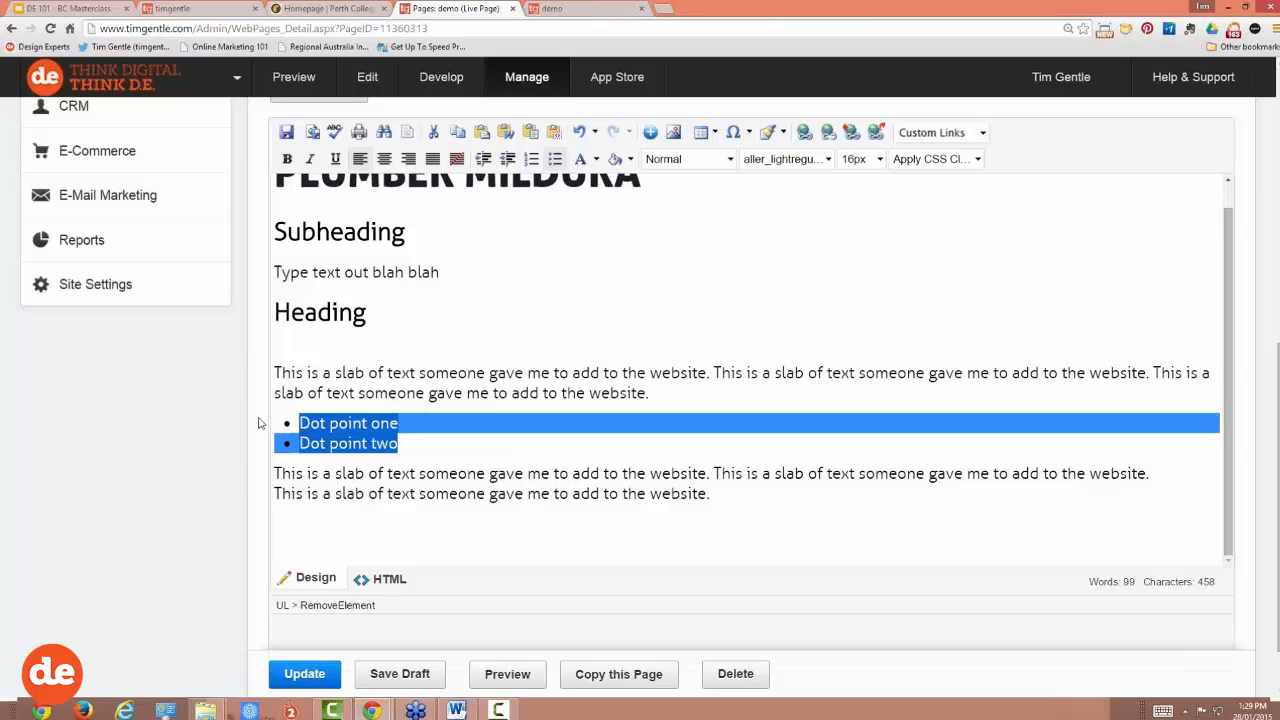
key("BackSpace")
key("BackSpace")
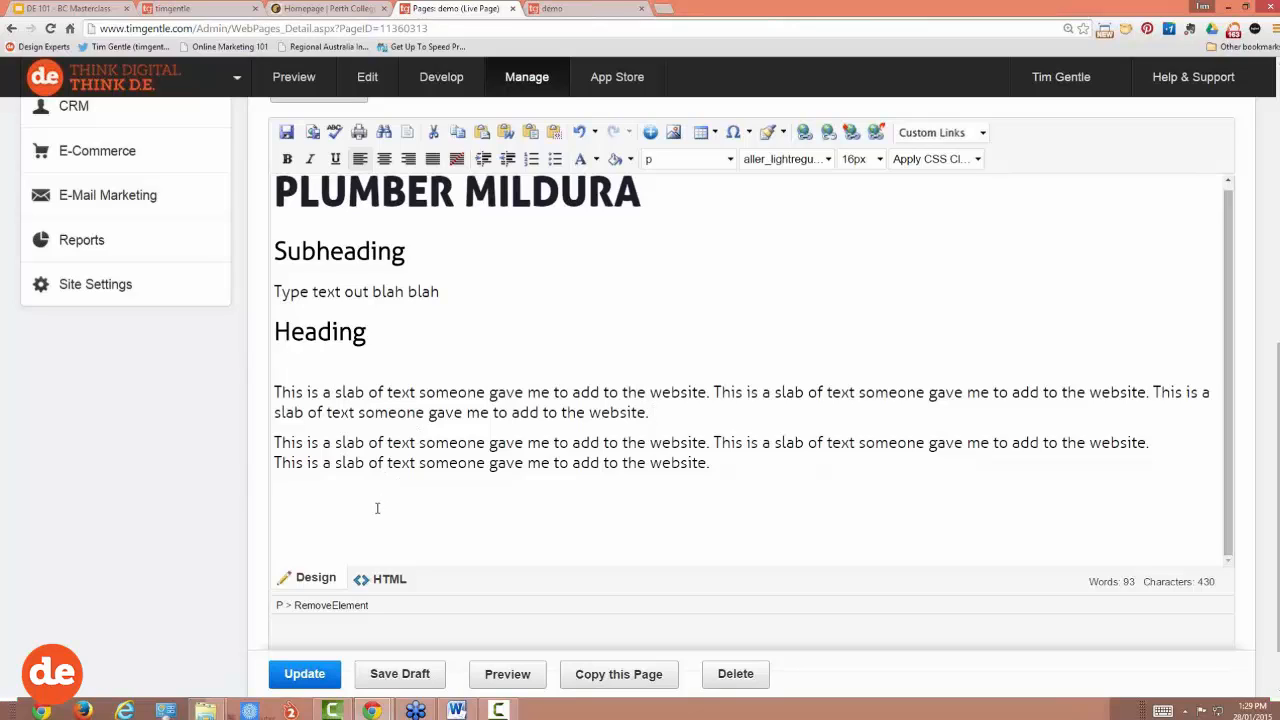
Step: Paste the second Heading section from Word, accepting the clean MS Word formatting prompt
key("ctrl+v")
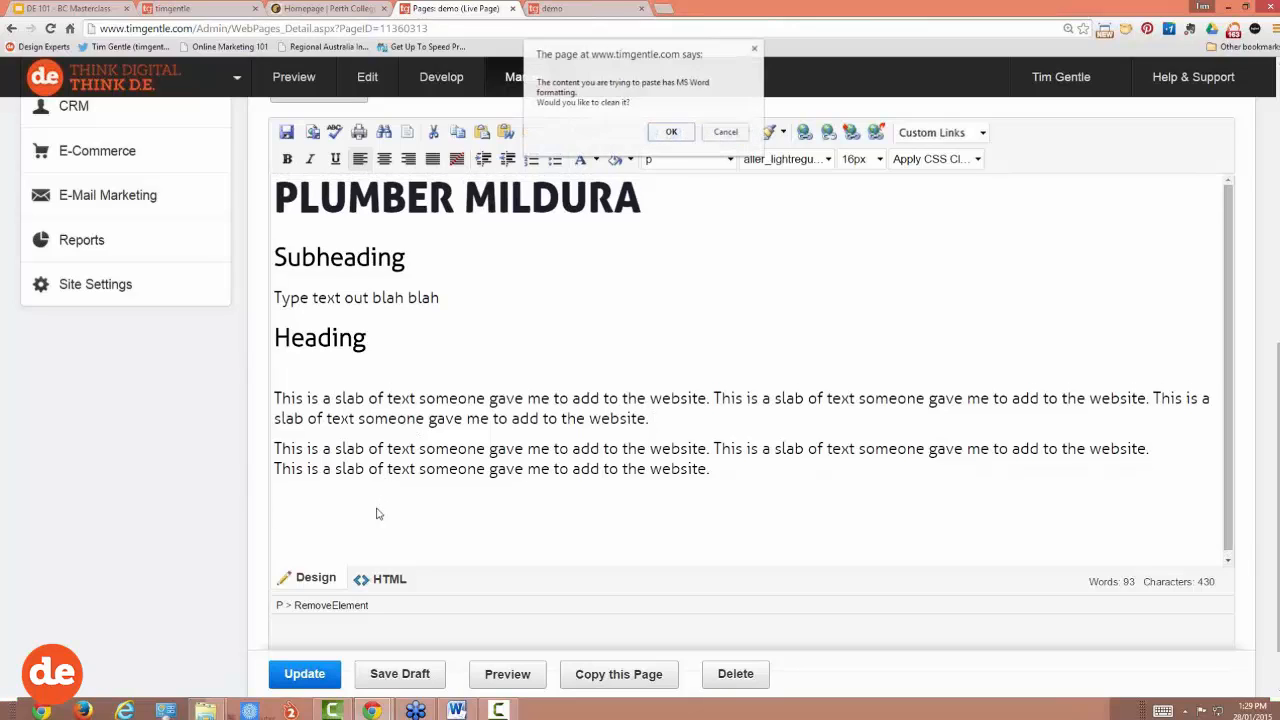
left_click(670, 132)
scroll(571, 480, "down", 2)
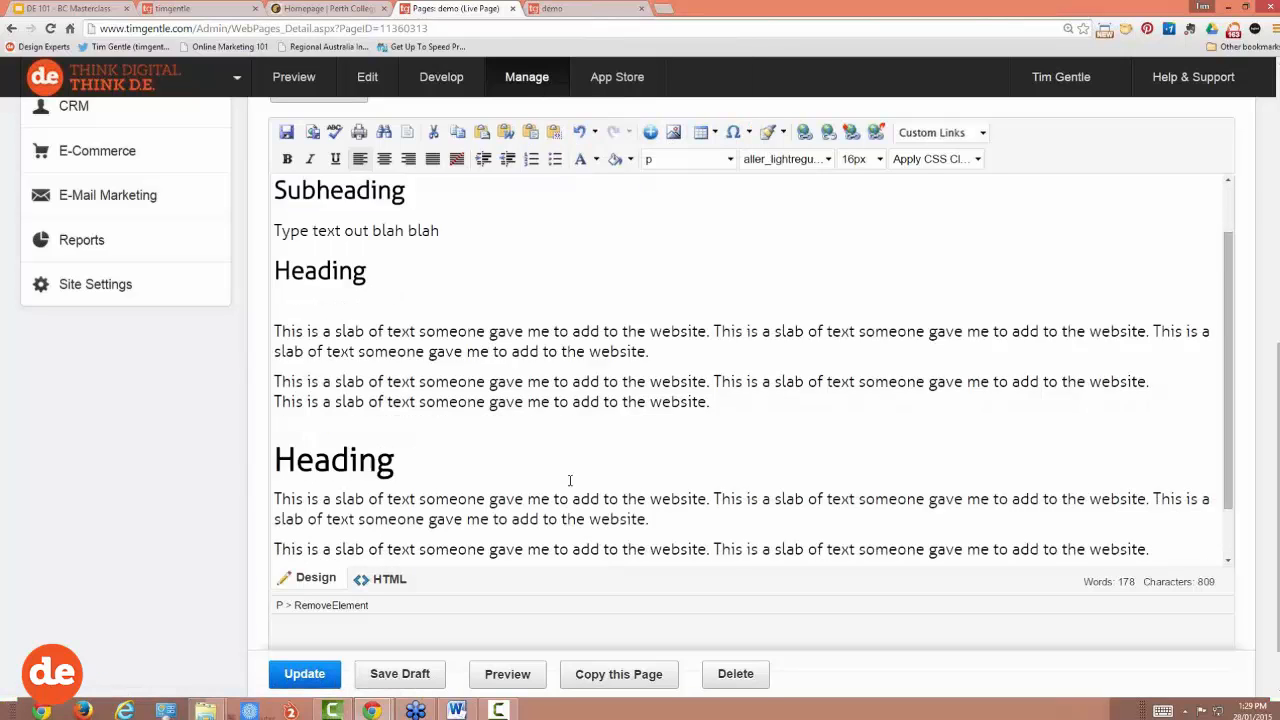
left_click(405, 398)
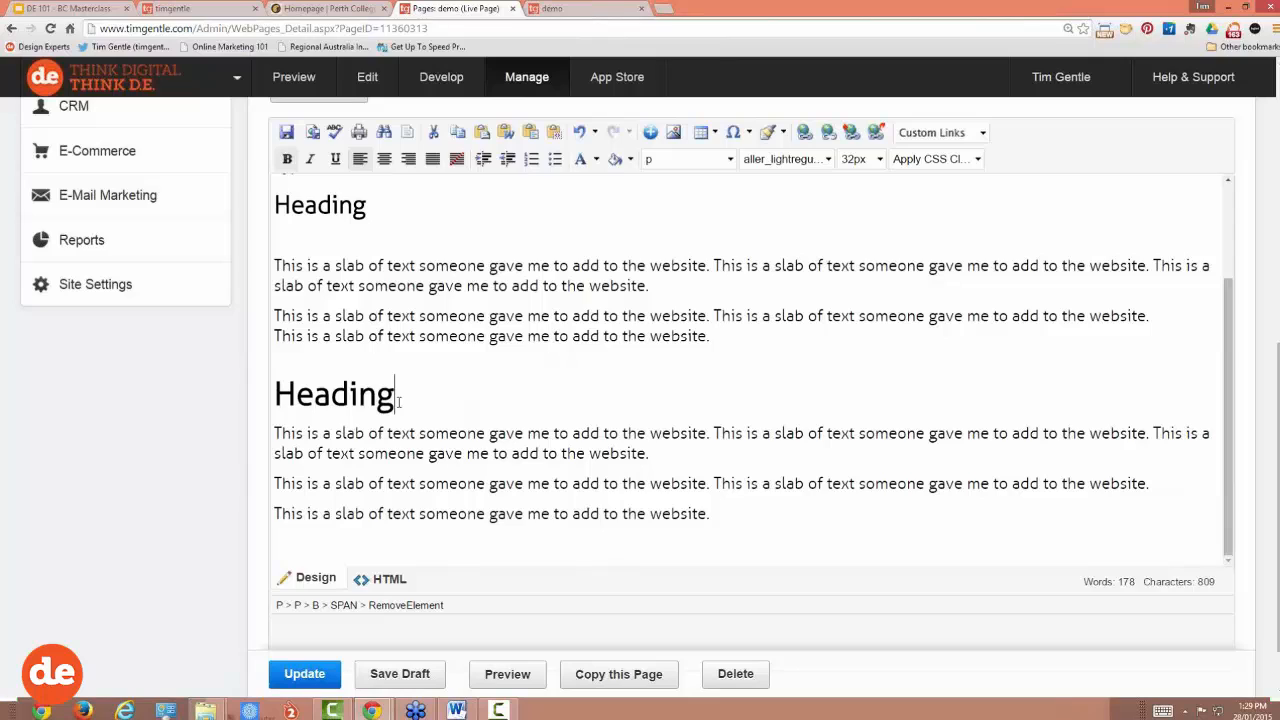
scroll(398, 402, "down", 1)
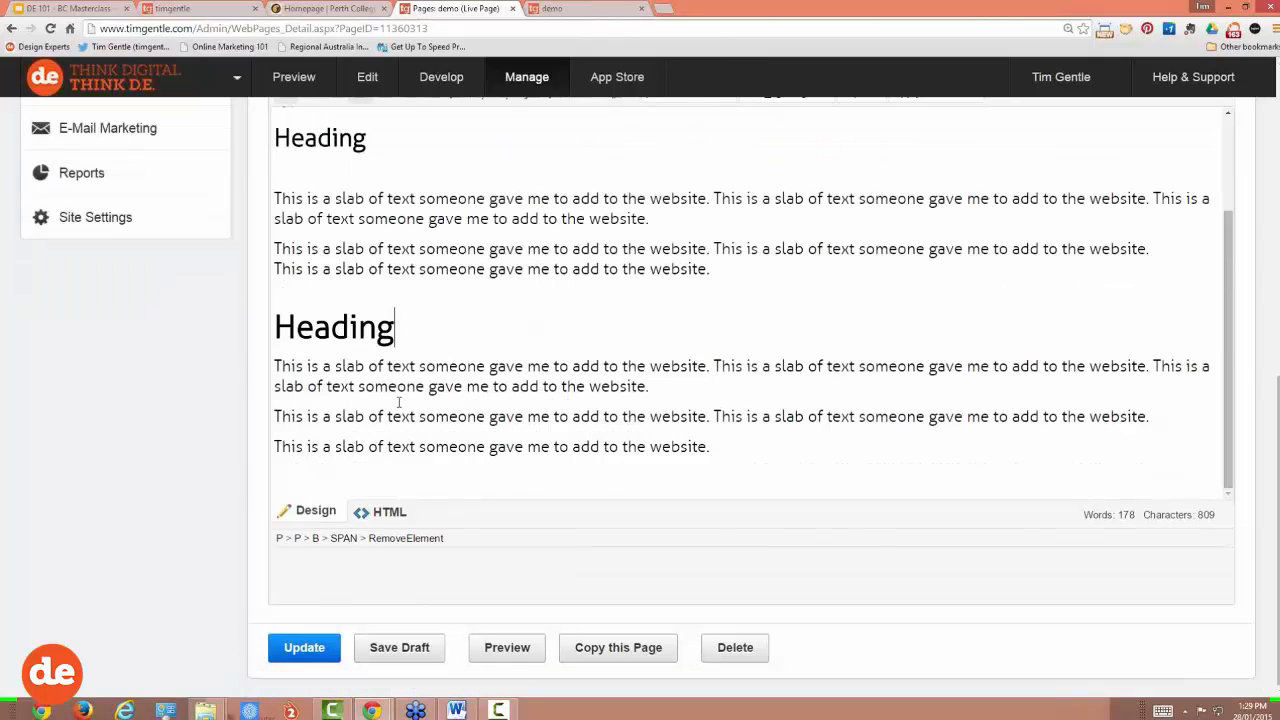
left_click(390, 512)
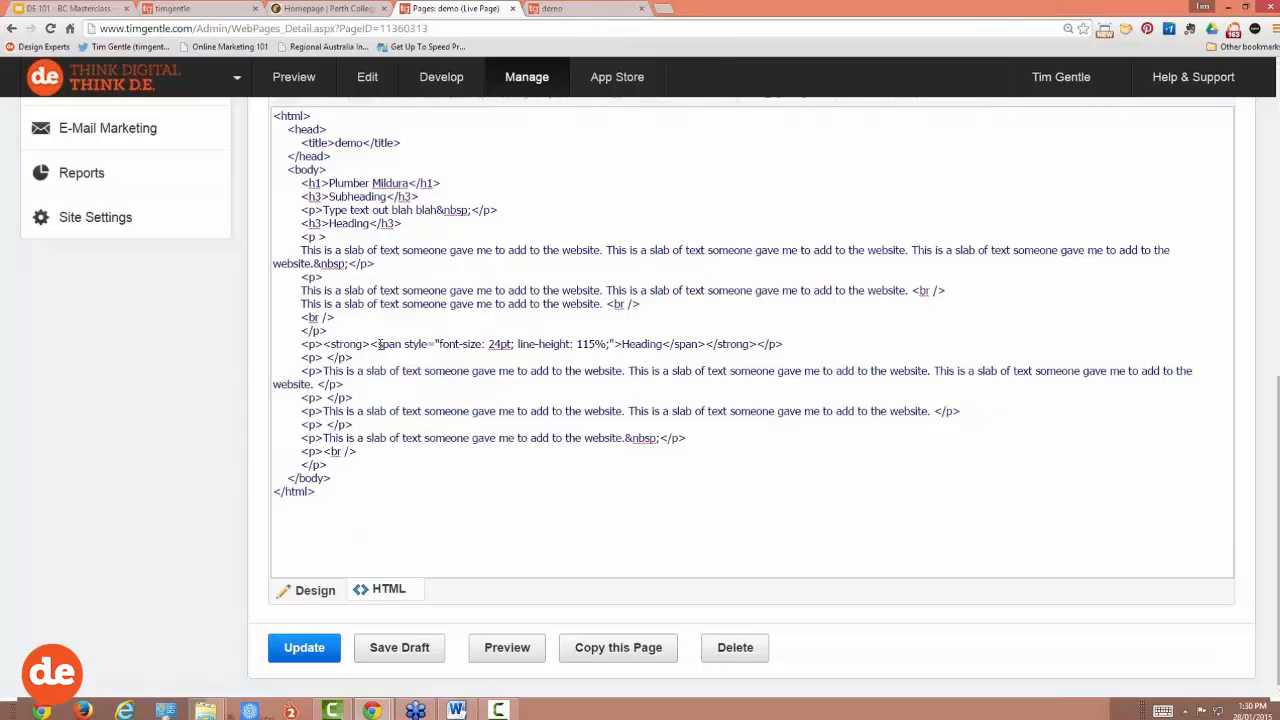
double_click(388, 344)
left_click_drag(679, 344, 708, 345)
left_click_drag(488, 344, 510, 344)
left_click_drag(783, 344, 370, 344)
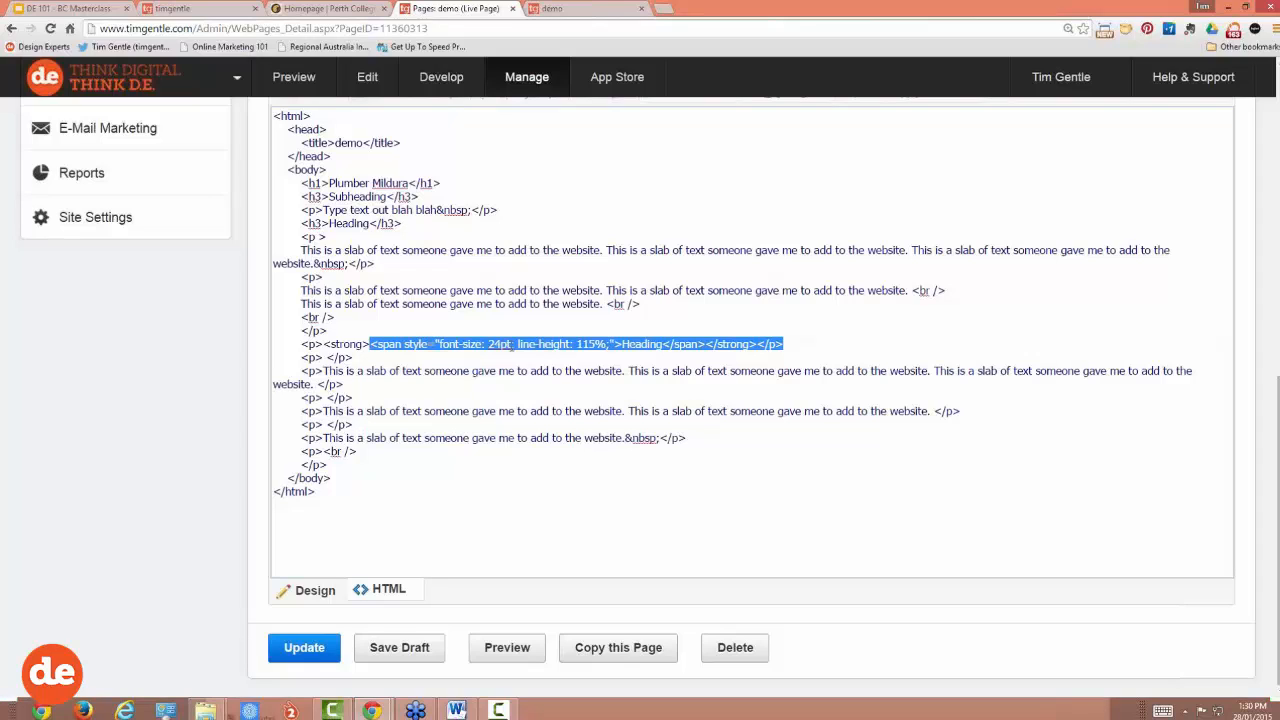
left_click(567, 345)
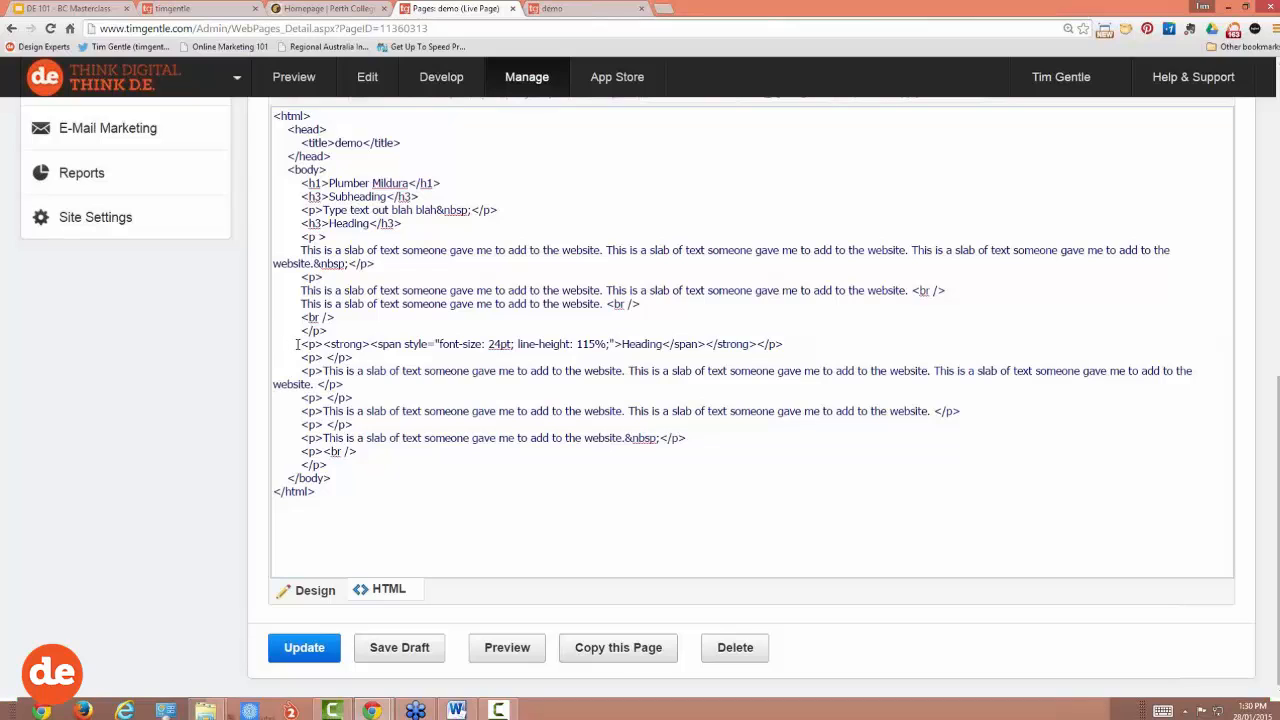
left_click_drag(649, 302, 259, 180)
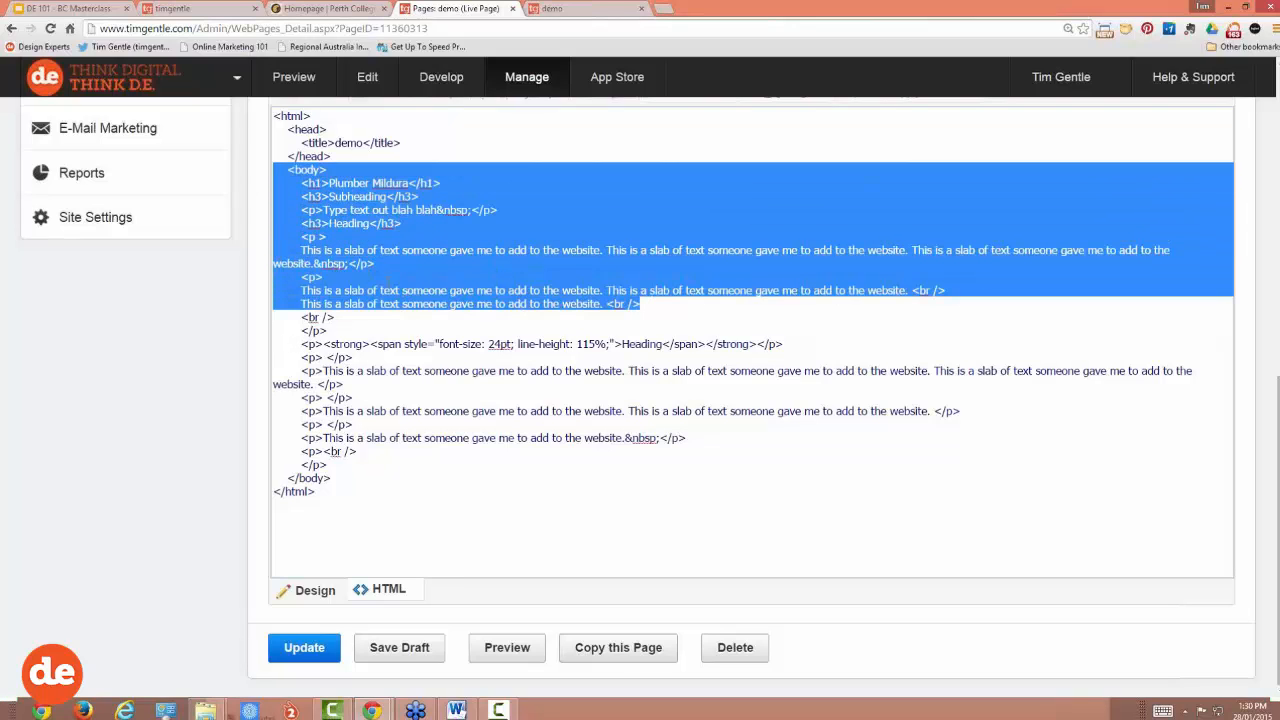
left_click(365, 362)
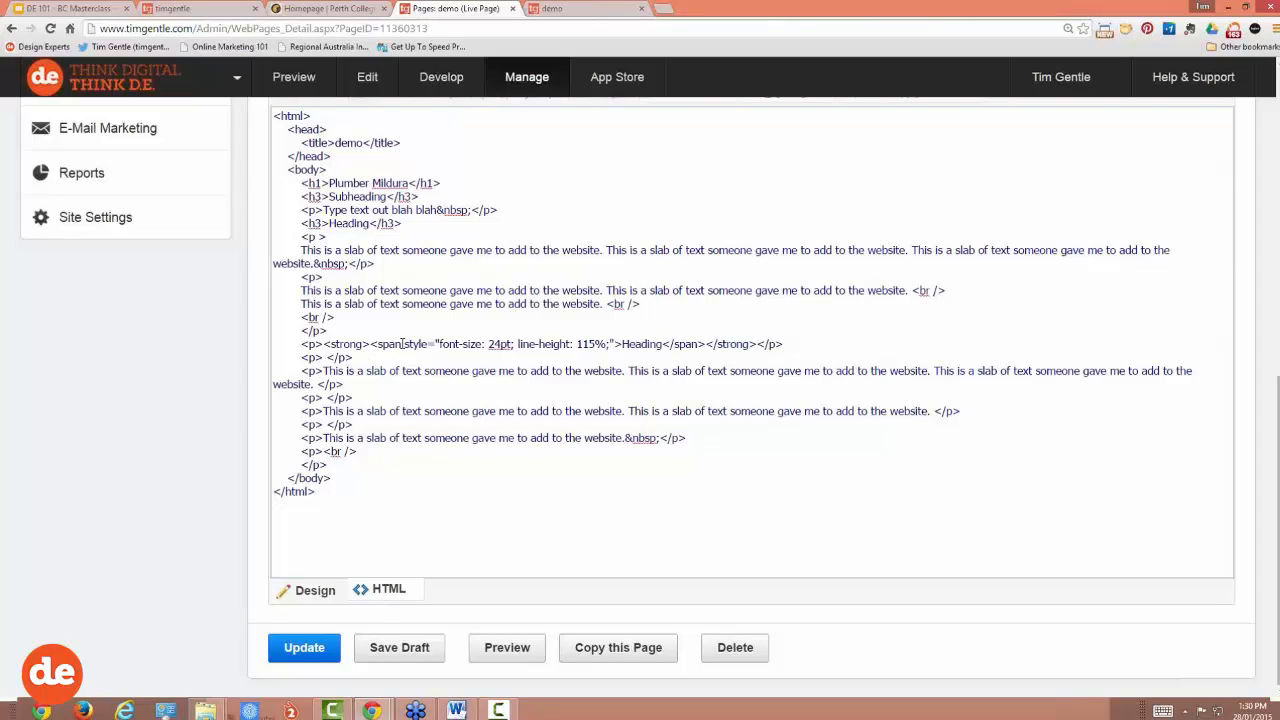
double_click(389, 344)
Step: Return to the visual editor, zoom the browser to 110% and undo the previous edit
left_click(316, 590)
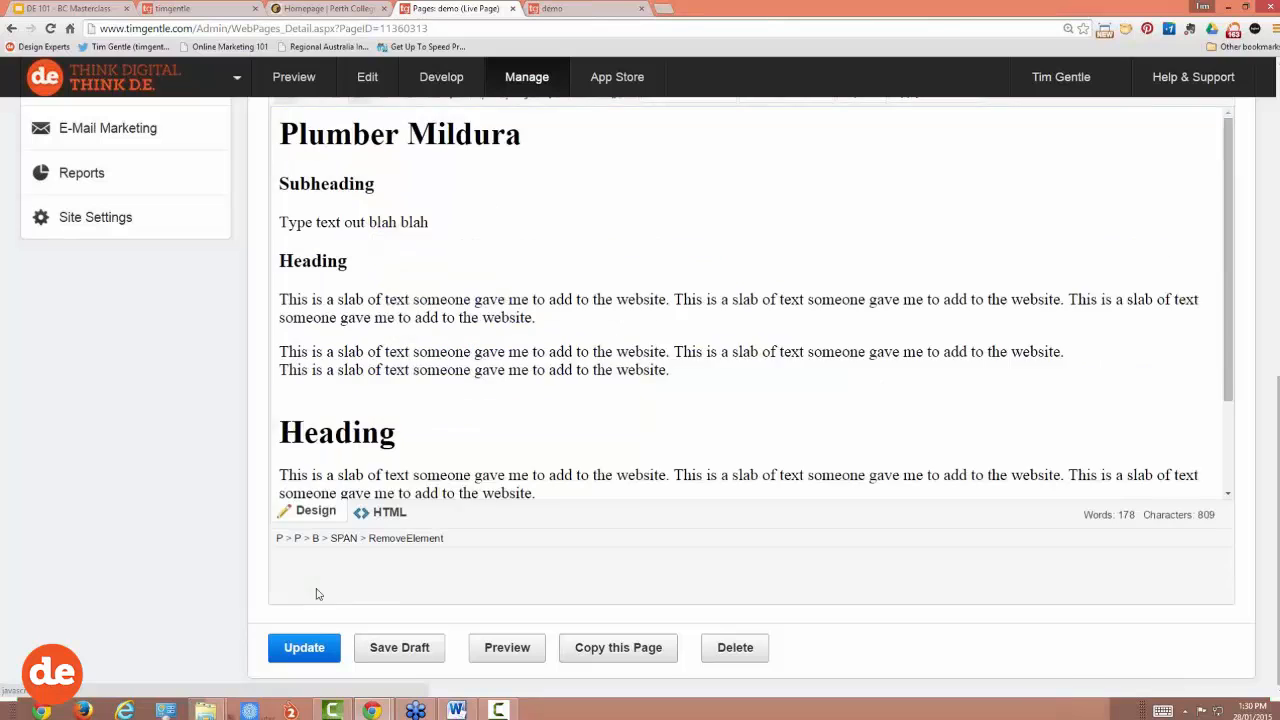
left_click(470, 418)
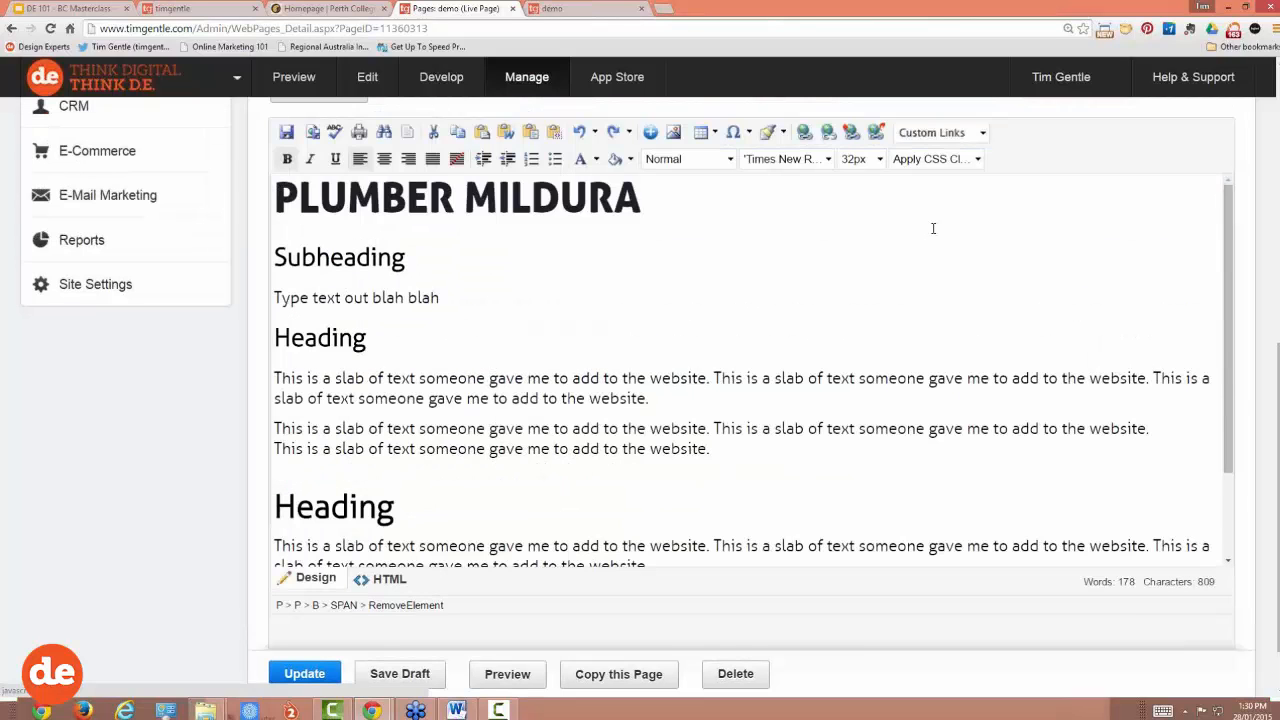
key("ctrl+minus")
key("ctrl+minus")
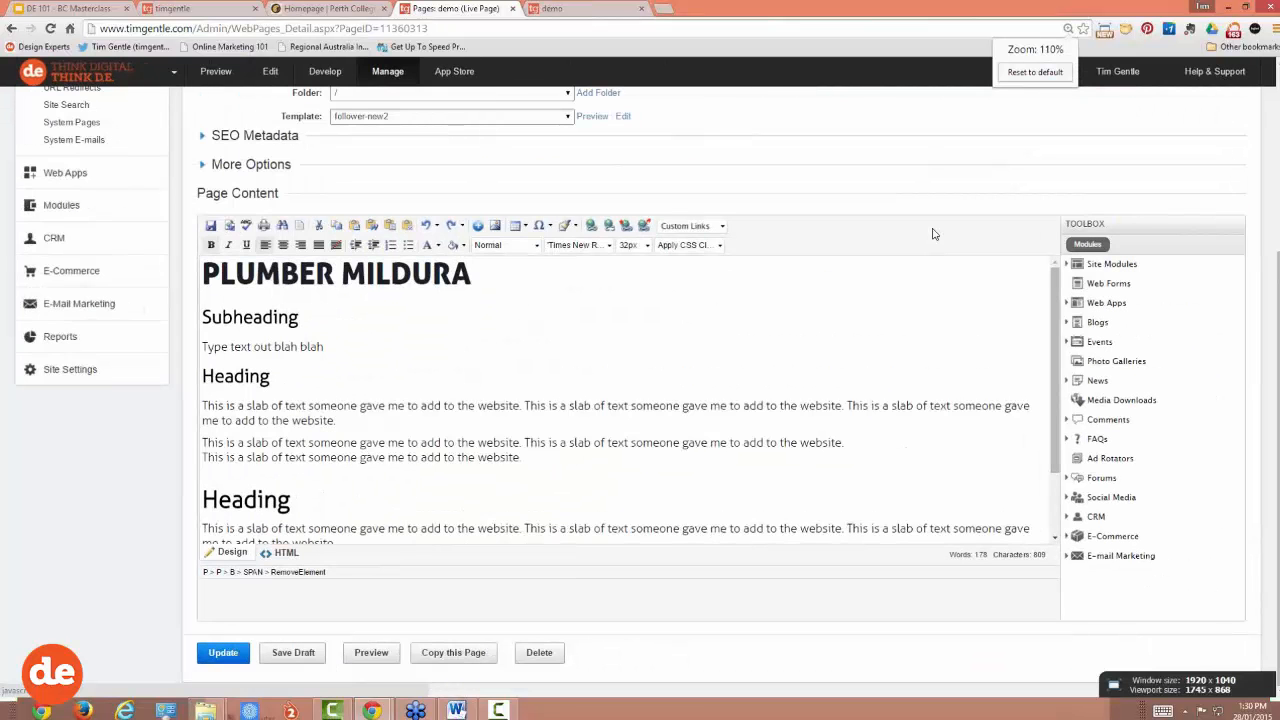
scroll(935, 234, "up", 3)
scroll(935, 234, "down", 3)
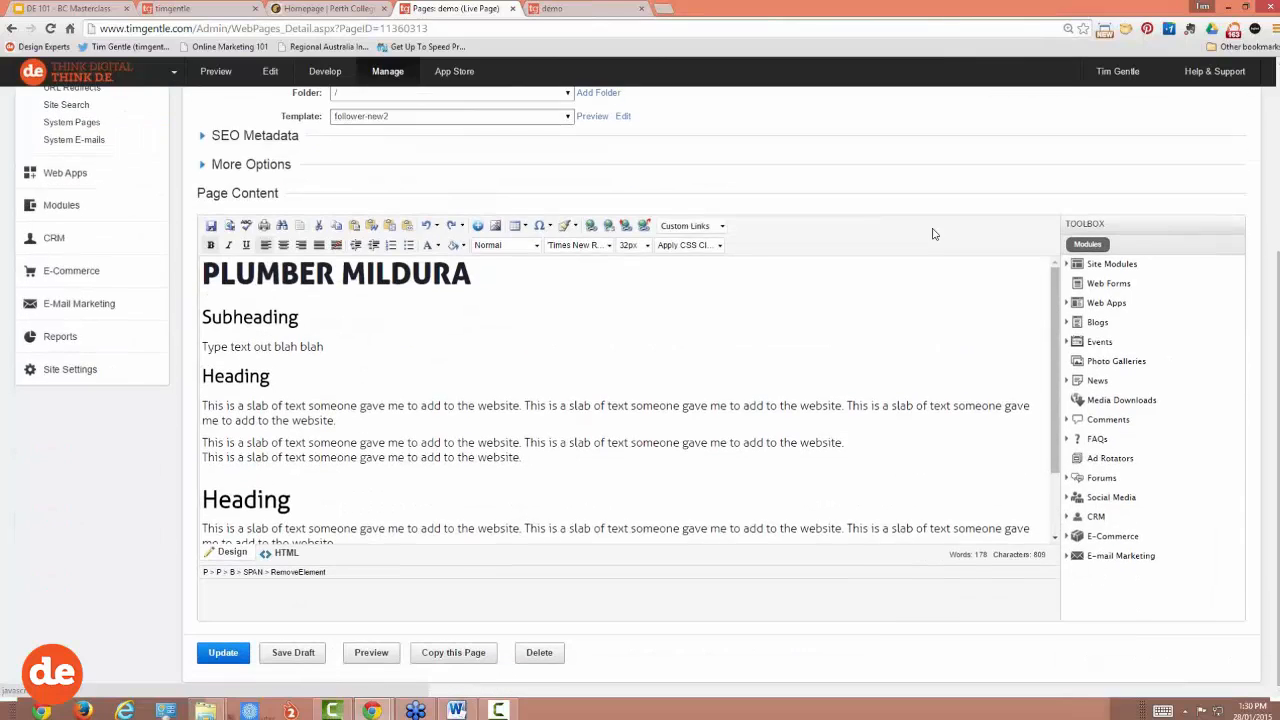
left_click(427, 226)
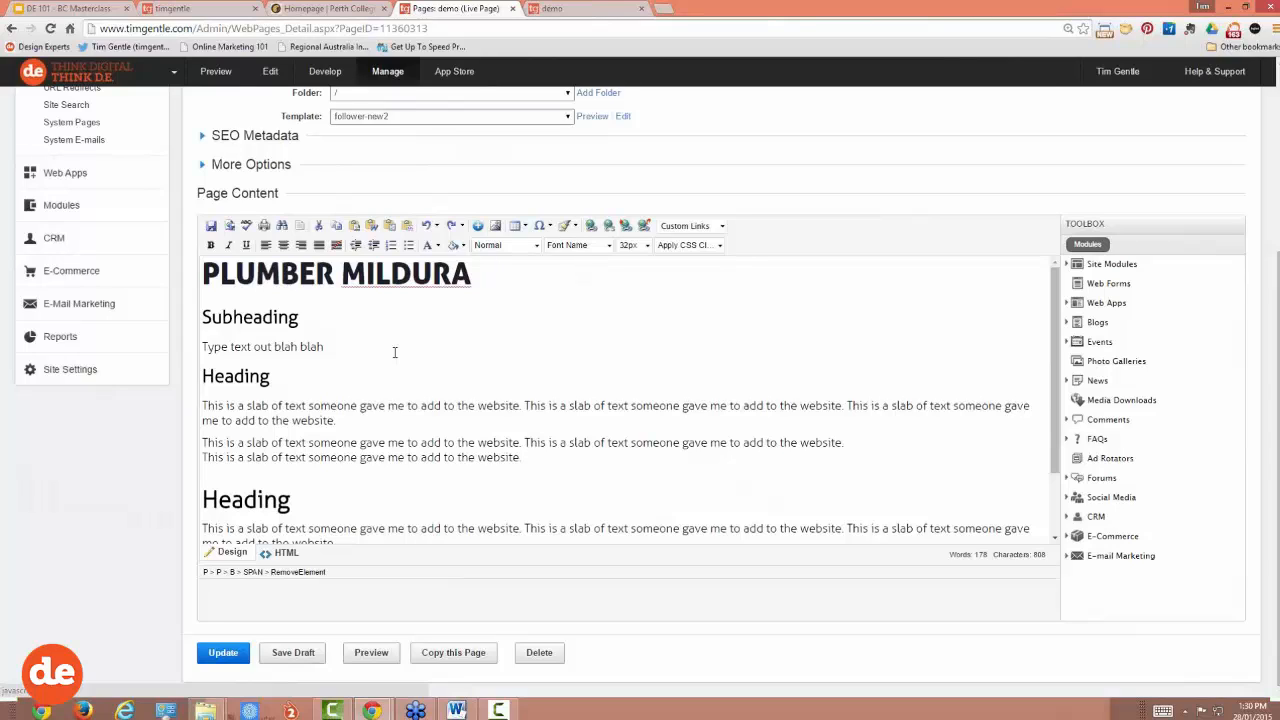
Step: Delete the second Heading section together with its three paragraphs
left_click_drag(479, 274, 201, 274)
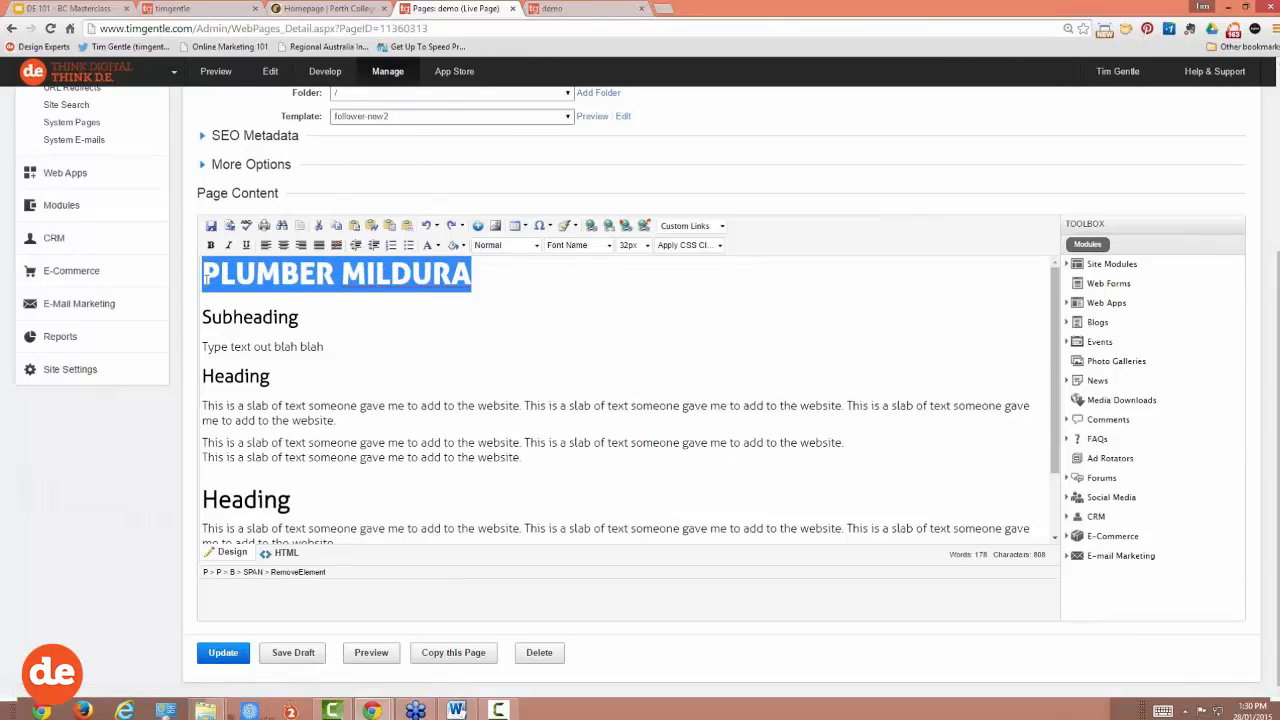
left_click(303, 317)
left_click_drag(303, 317, 222, 317)
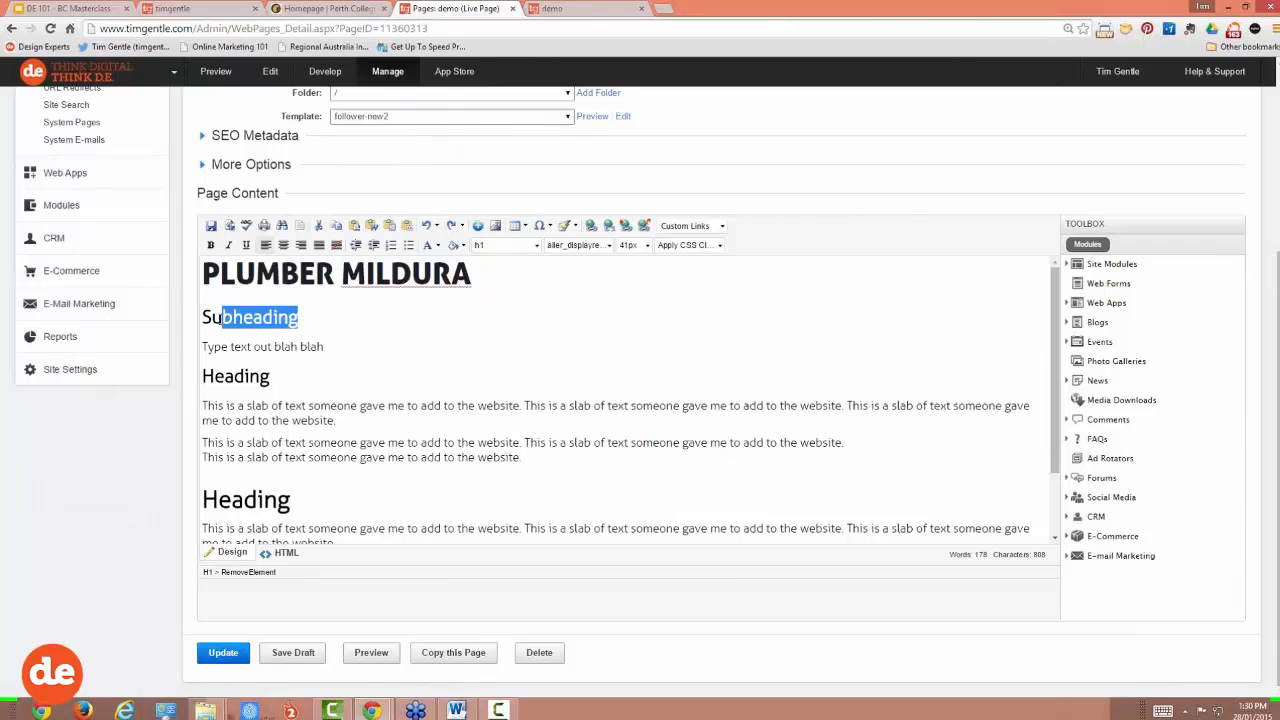
left_click(291, 442)
left_click_drag(291, 442, 203, 404)
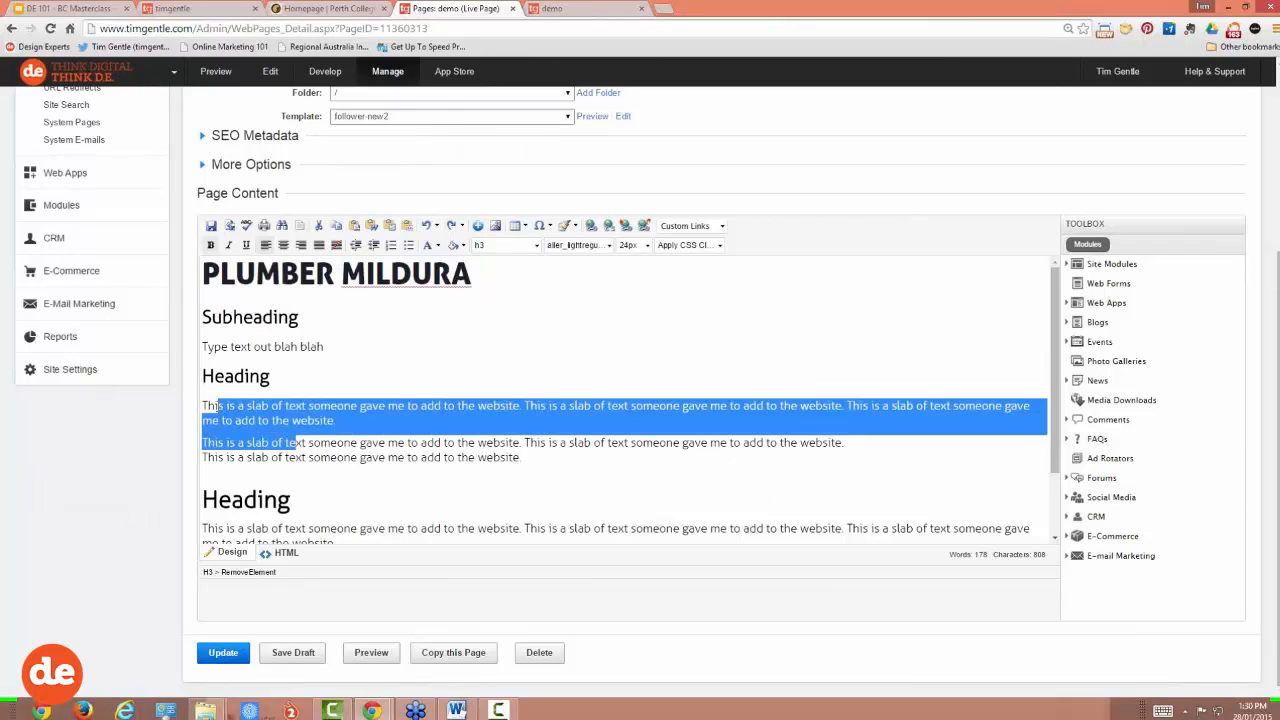
left_click(541, 468)
left_click_drag(541, 468, 548, 562)
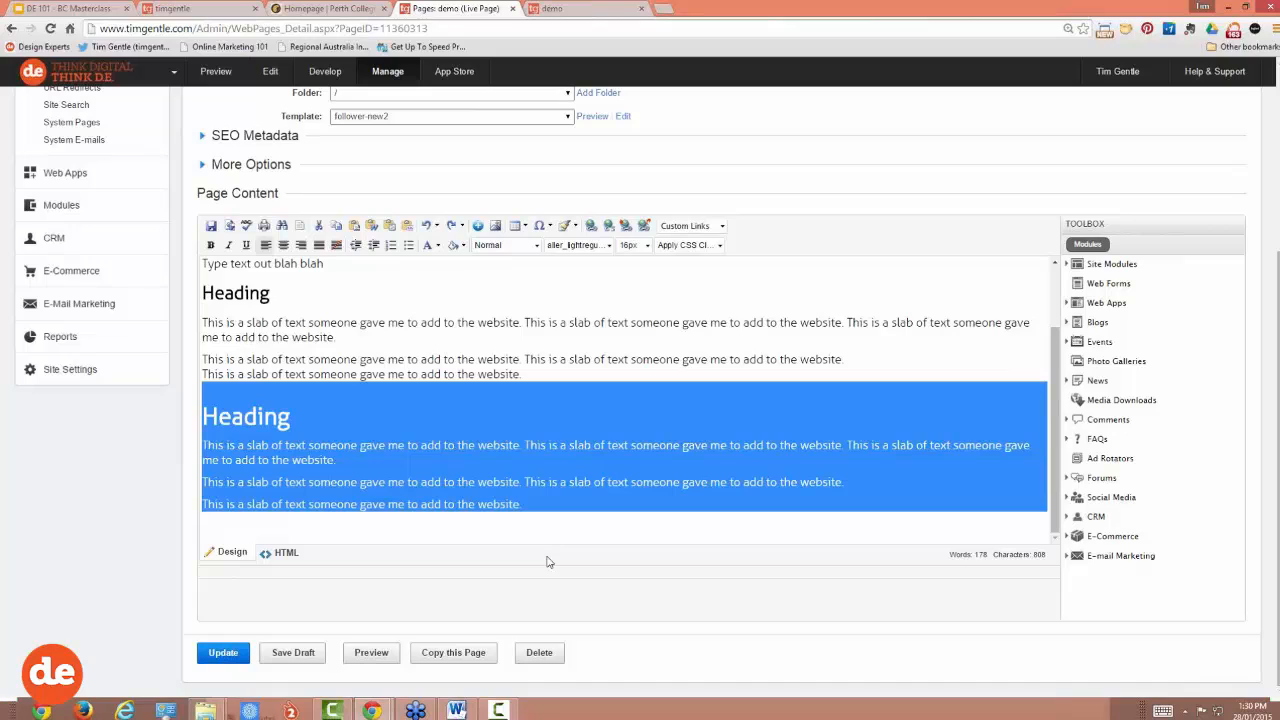
key("Delete")
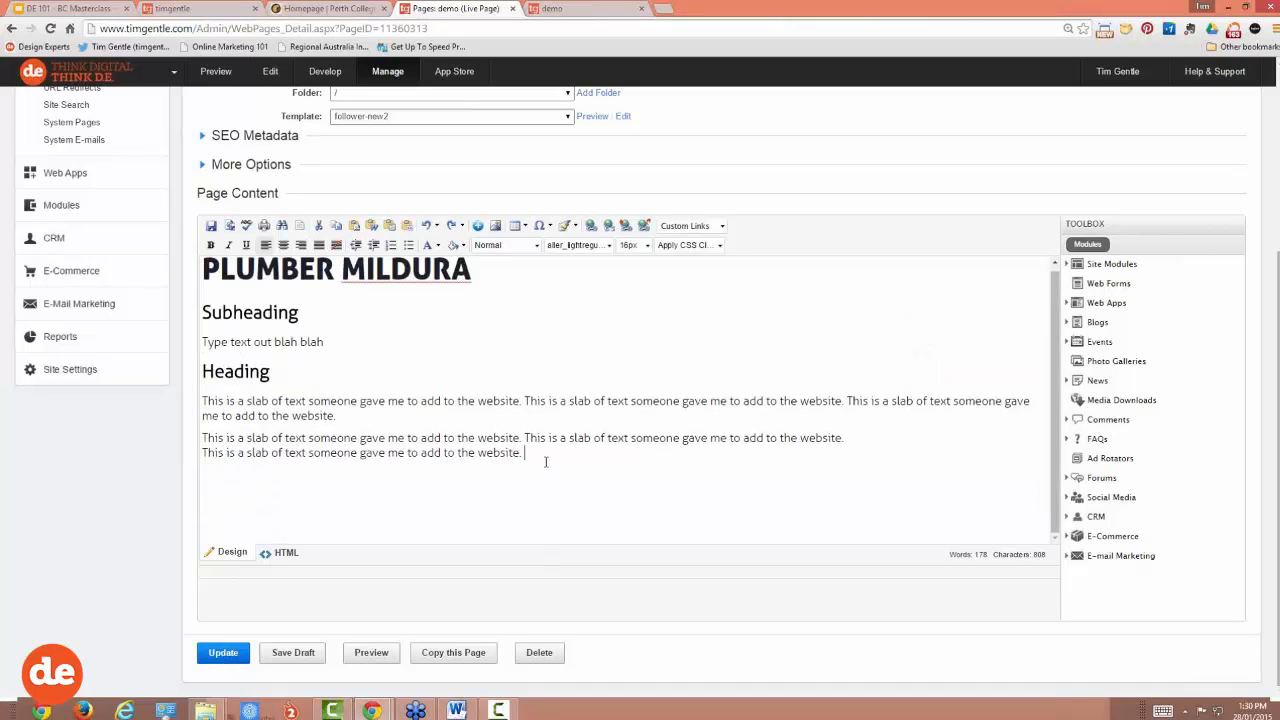
Step: Add an empty last paragraph and replace the PLUMBER MILDURA heading with 'DEMO'
key("Return")
left_click_drag(472, 268, 212, 270)
key("BackSpace")
key("BackSpace")
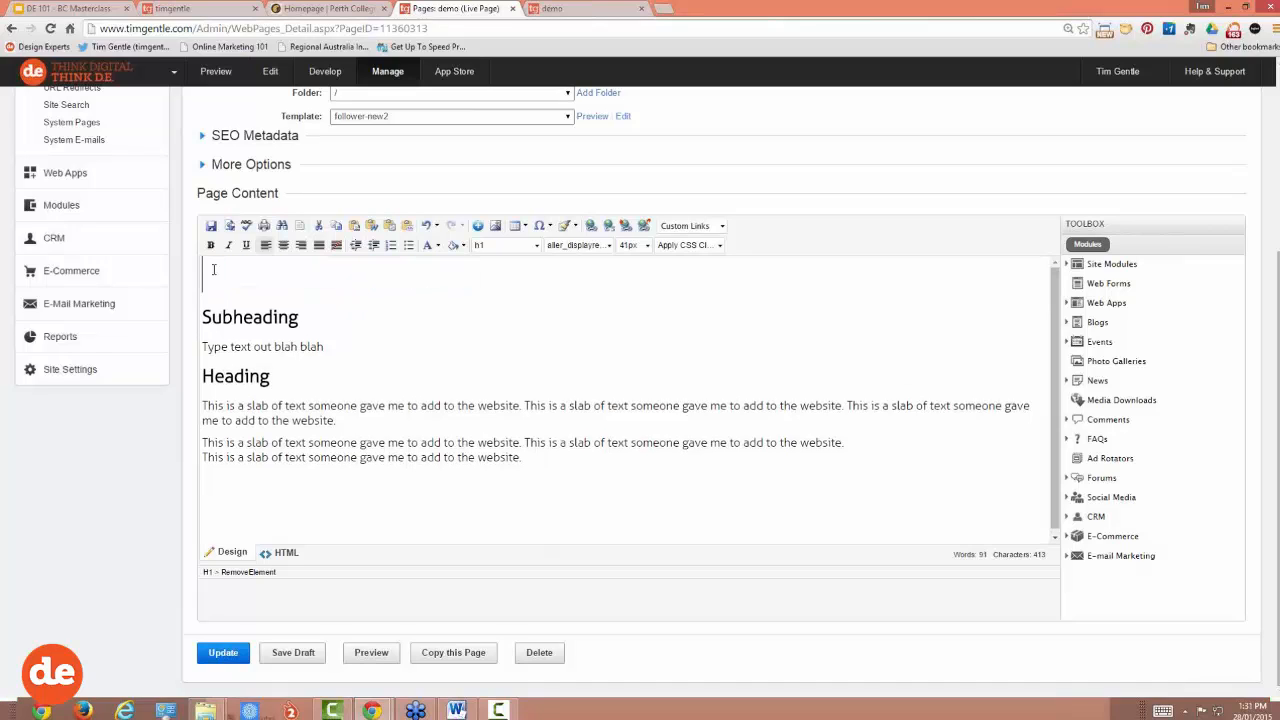
type("DEMO")
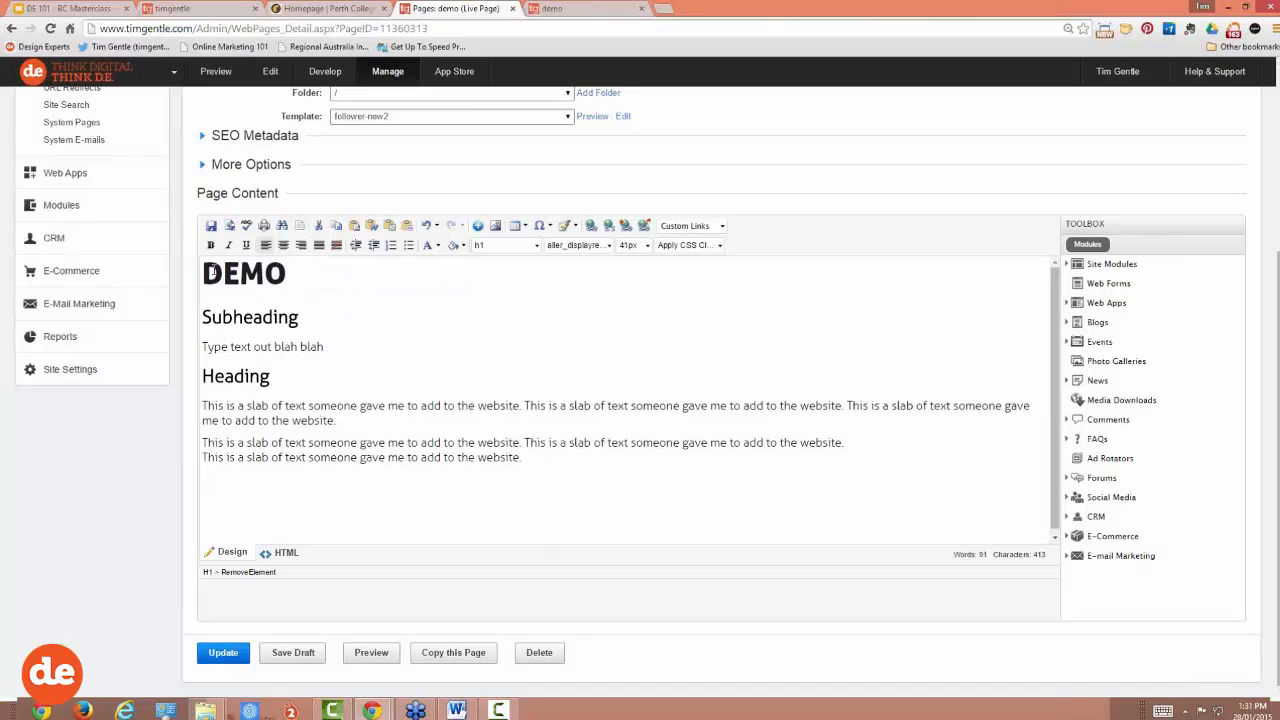
left_click(248, 484)
scroll(248, 484, "down", 1)
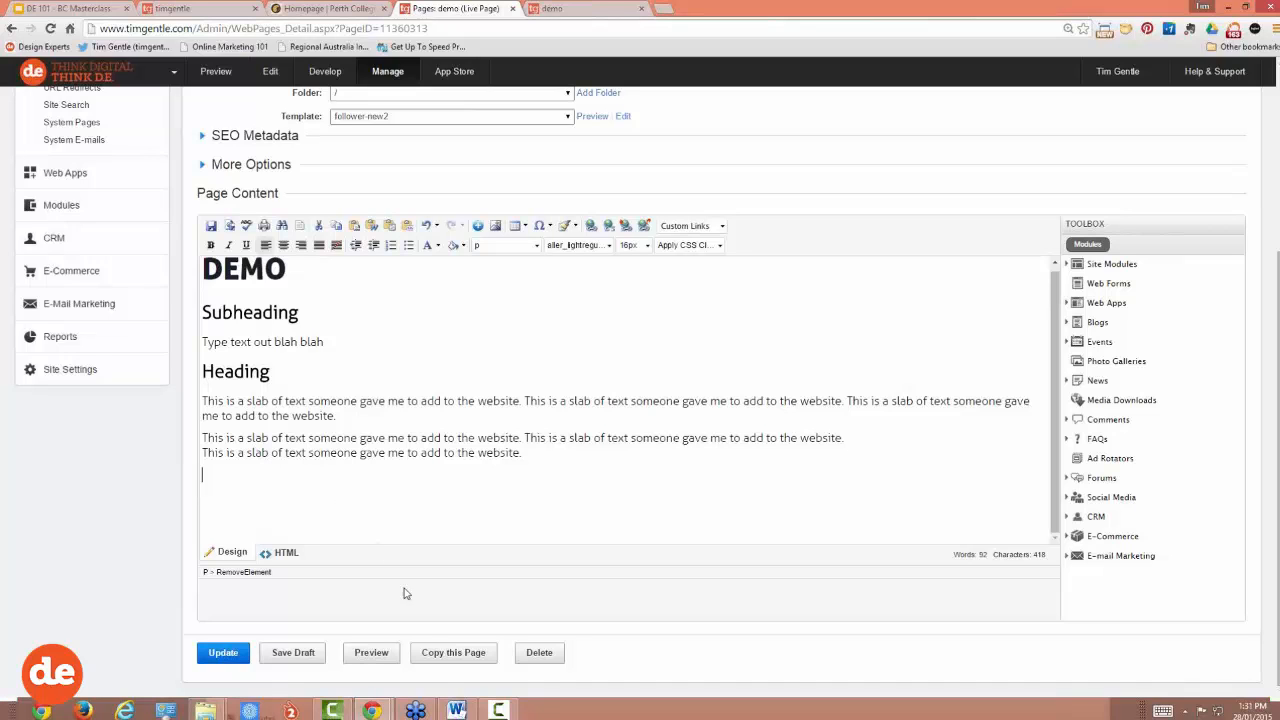
Step: In Word, copy the six lines from Internal Link through the Email Link sentence, then return to Chrome
left_click(456, 708)
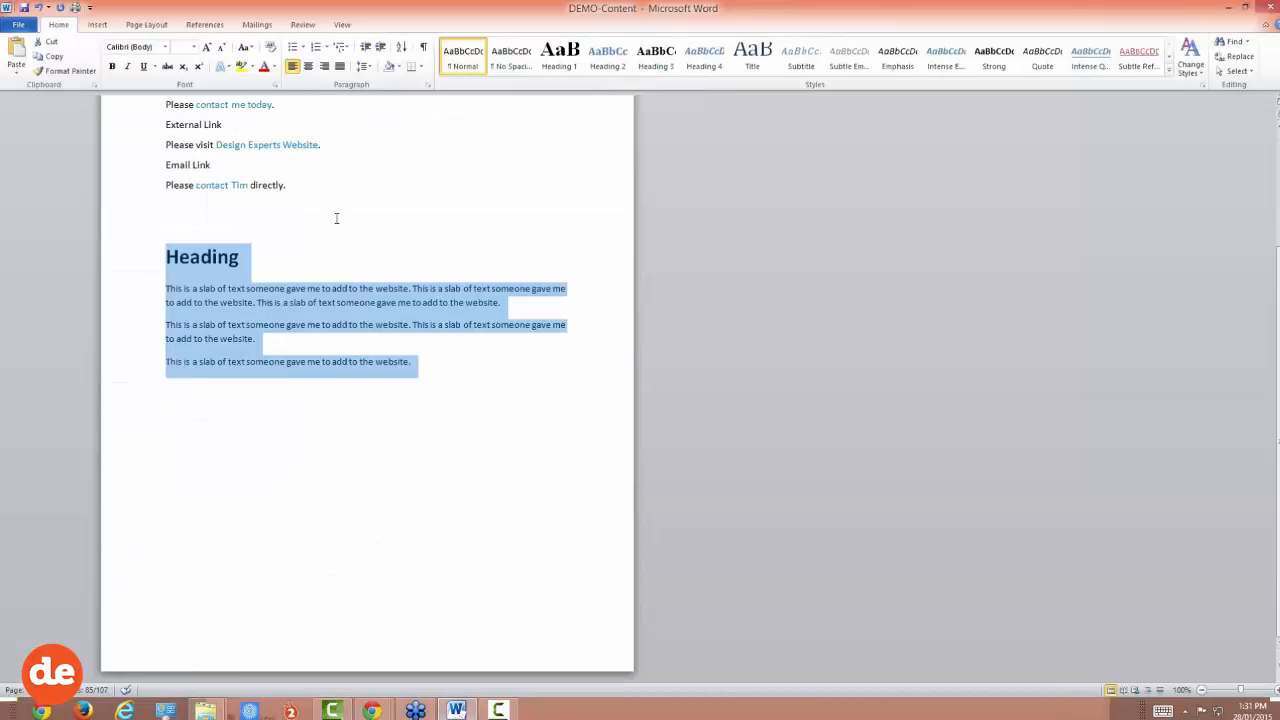
scroll(314, 254, "up", 1)
left_click_drag(300, 252, 155, 156)
key("ctrl+c")
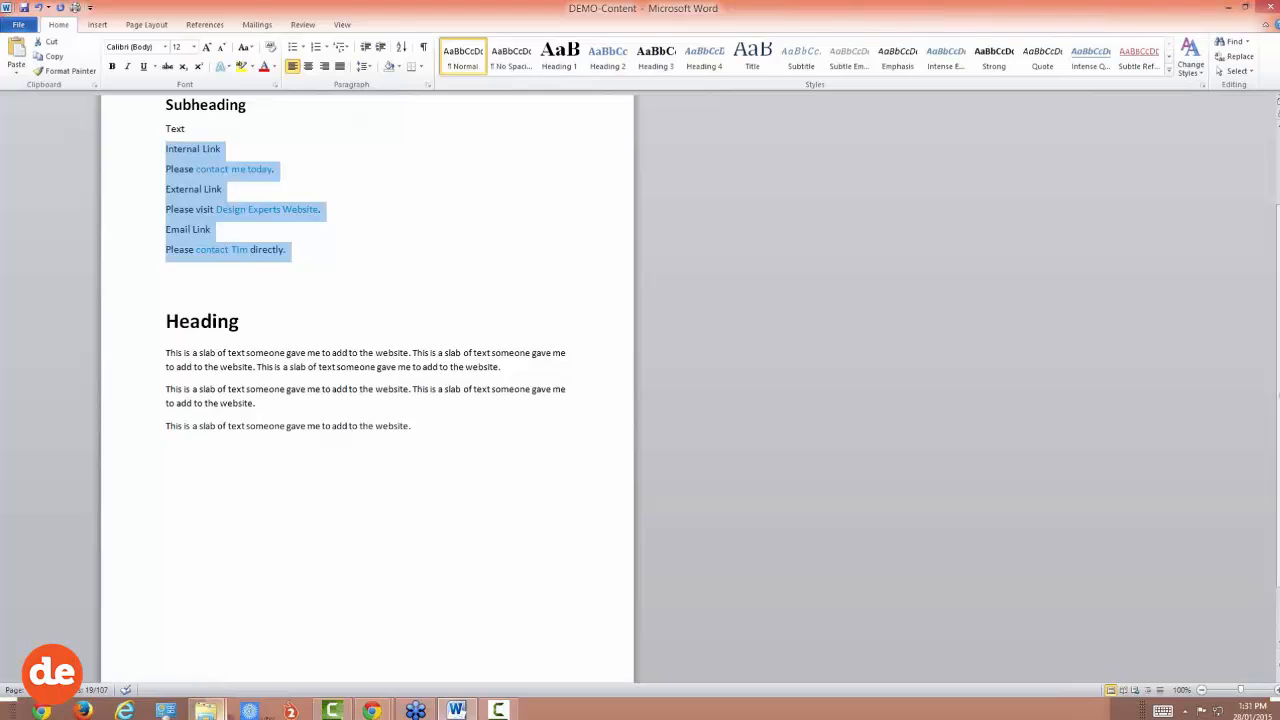
mouse_move(371, 708)
left_click(380, 590)
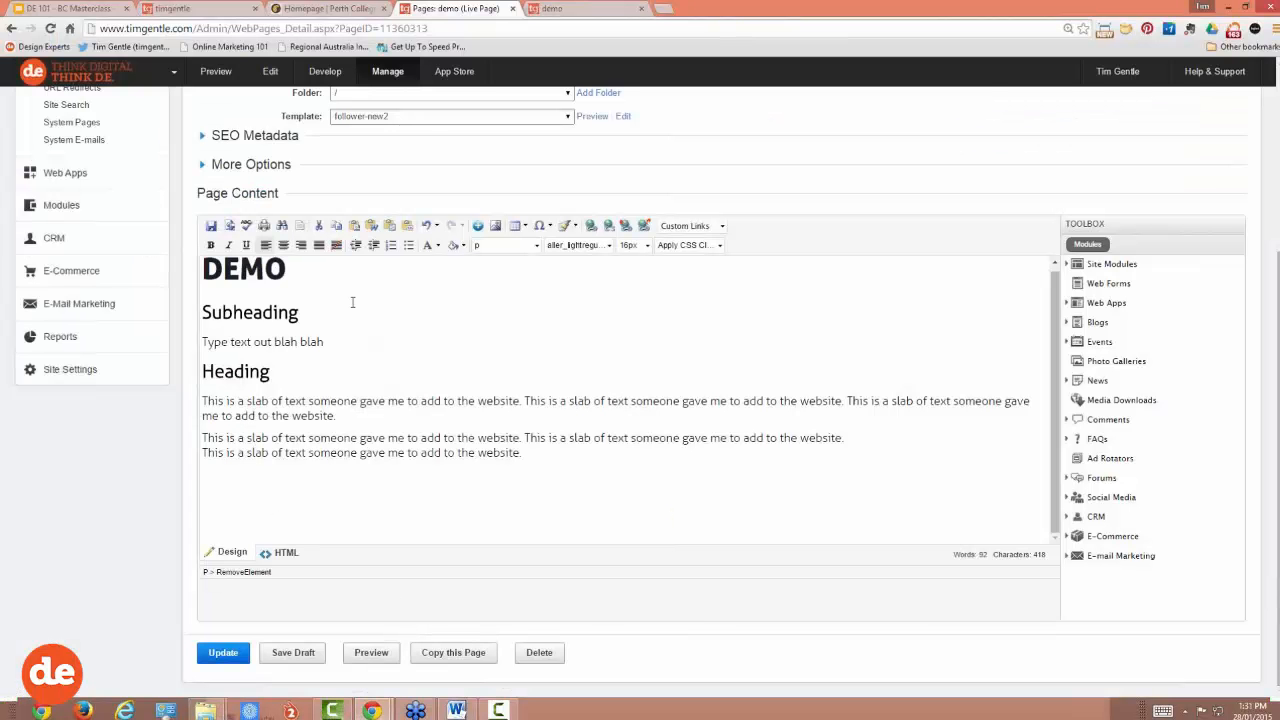
Step: Paste the six link lines as plain text below the slab paragraphs
left_click(390, 226)
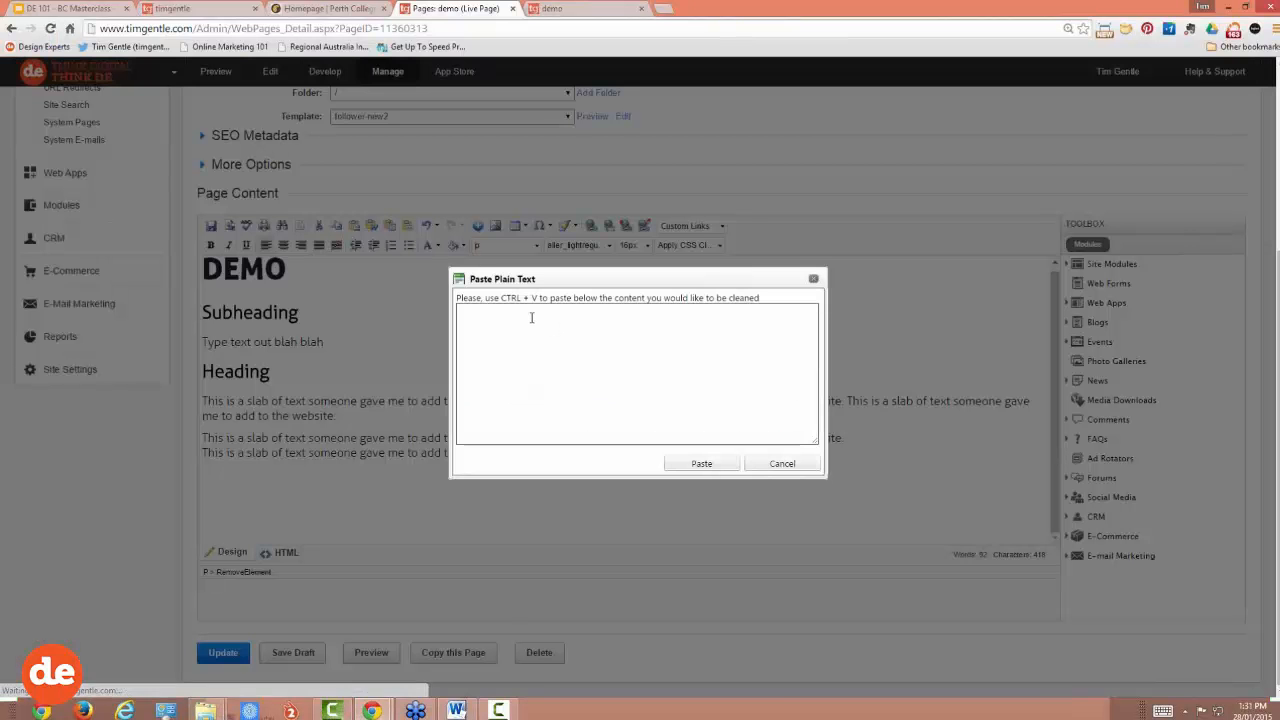
key("ctrl+v")
left_click(686, 463)
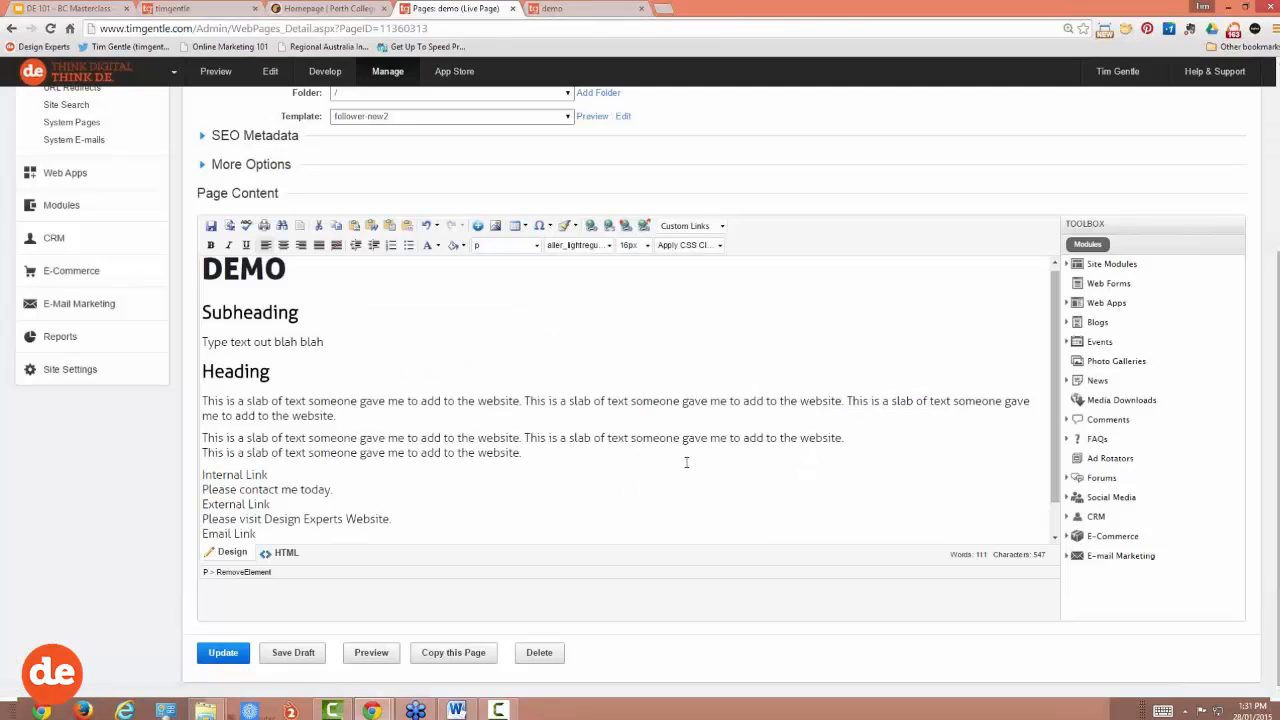
Step: Bold the Internal Link, External Link and Email Link labels
left_click_drag(268, 440, 201, 440)
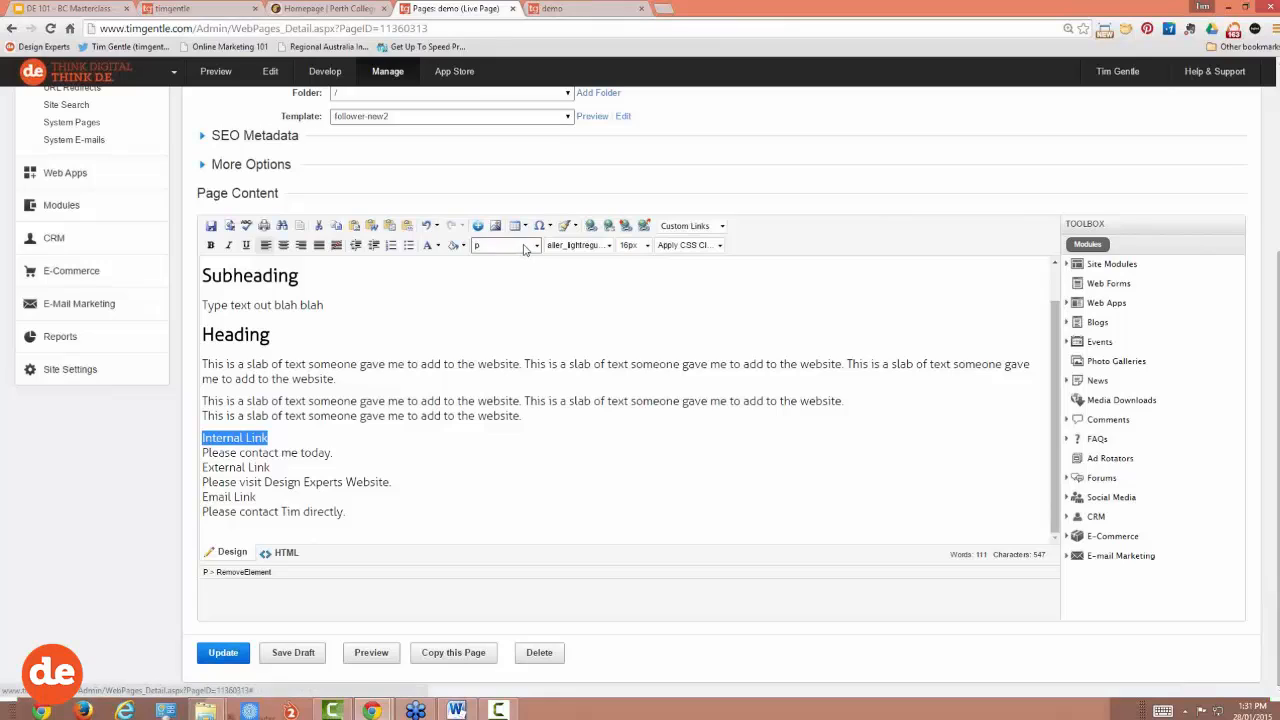
left_click(210, 245)
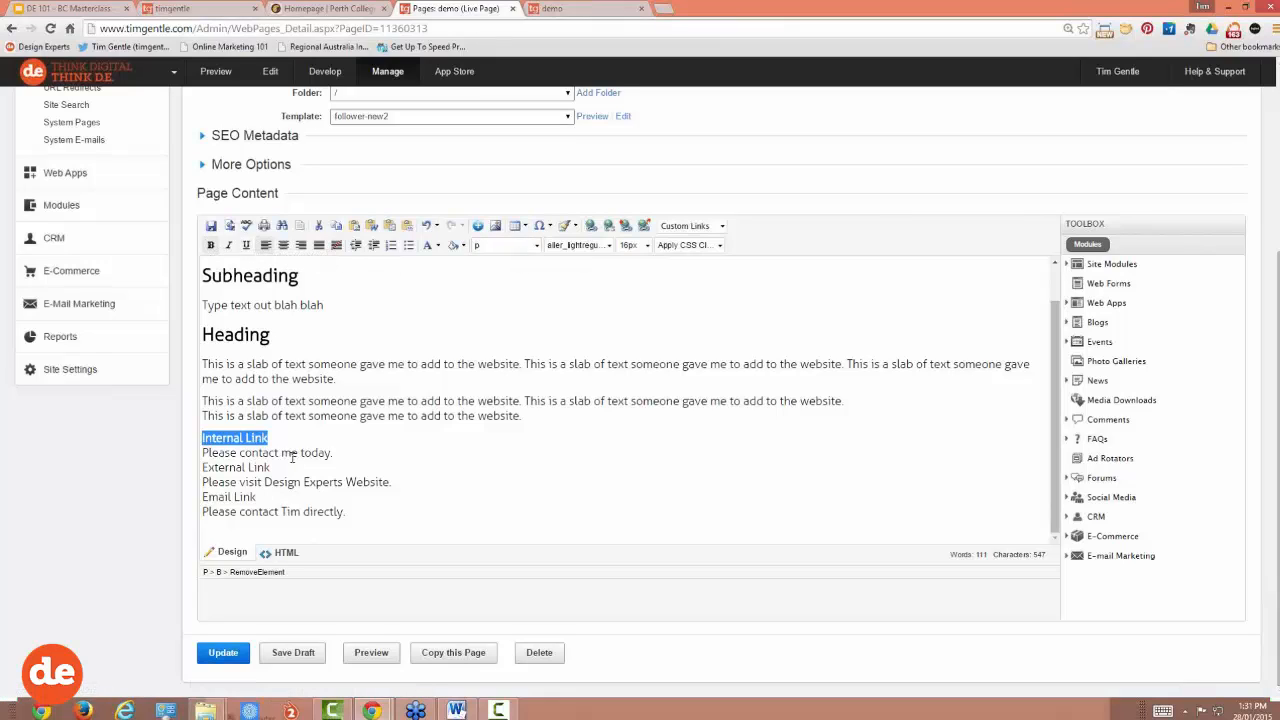
left_click_drag(285, 466, 199, 468)
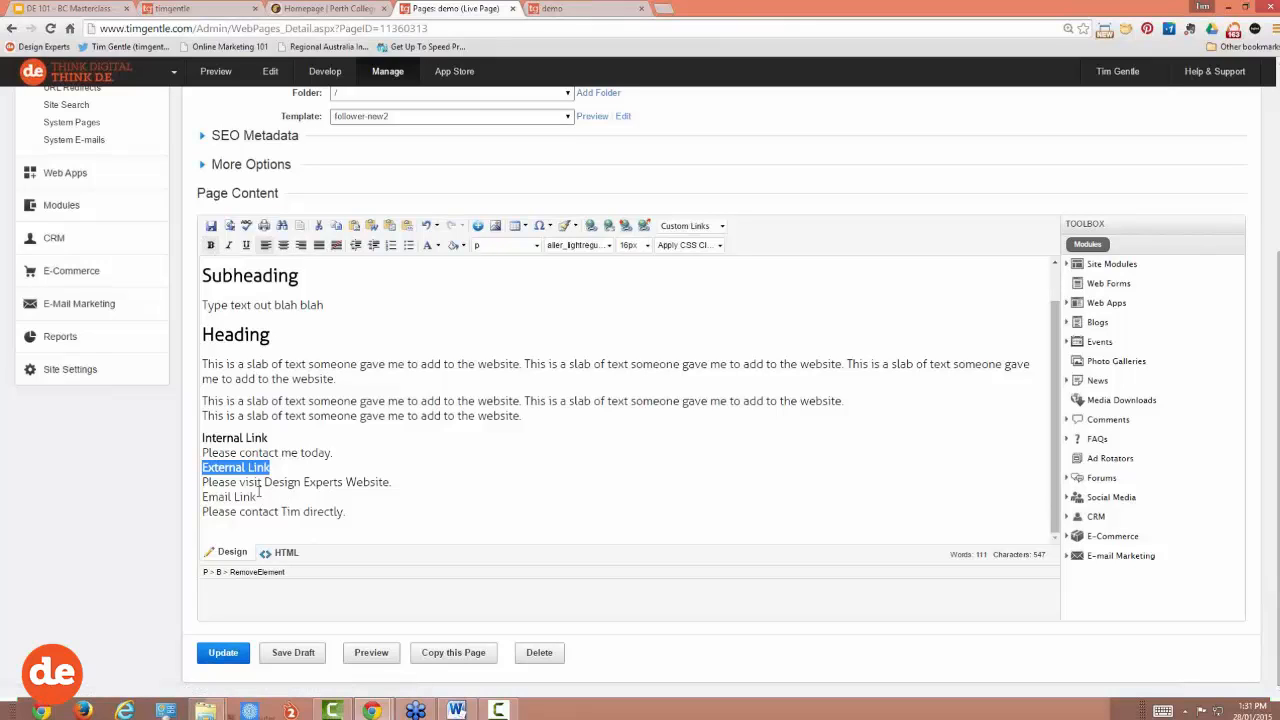
key("ctrl+b")
left_click_drag(257, 497, 190, 502)
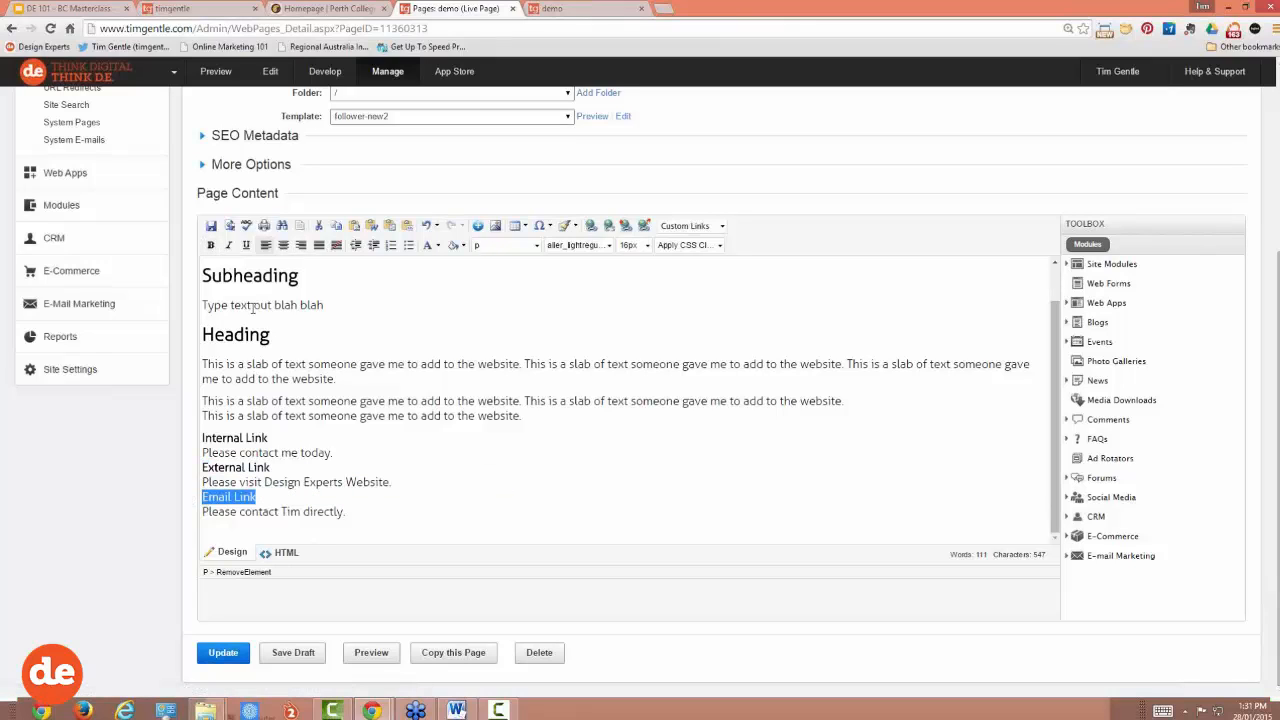
key("ctrl+b")
left_click(446, 477)
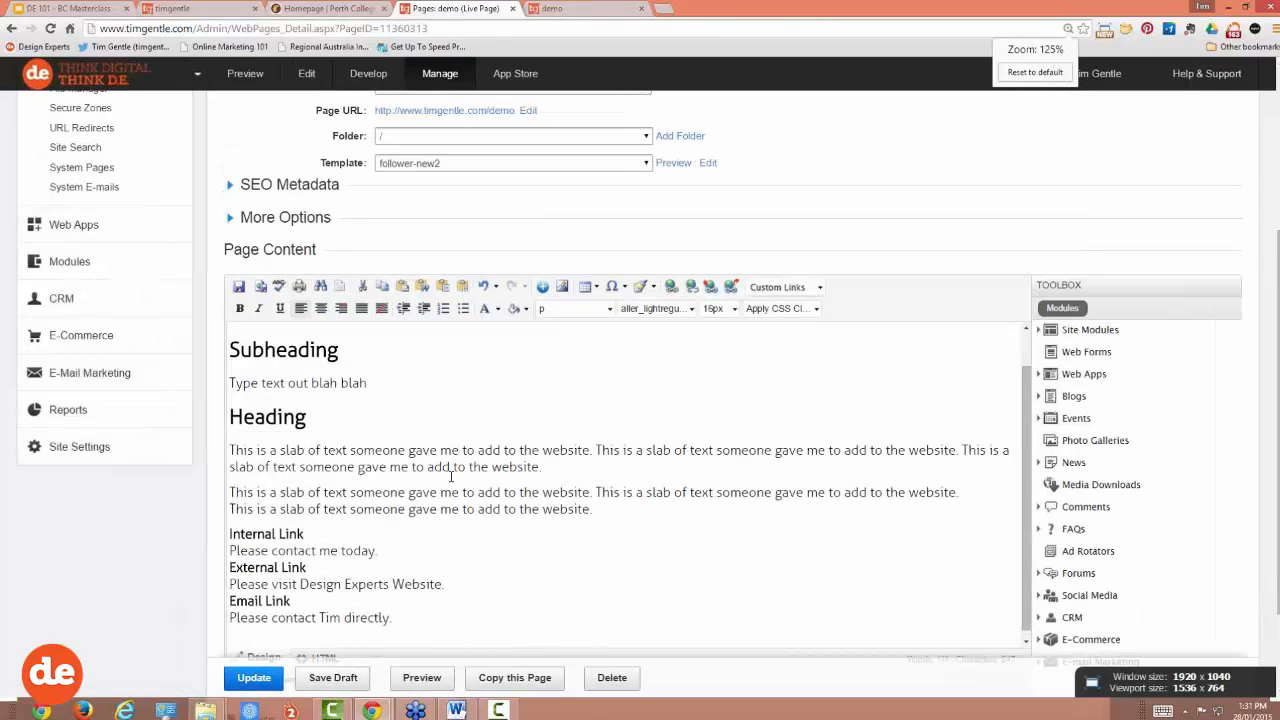
Step: Select the words 'contact me' in the sentence below the bold Internal Link label
scroll(451, 477, "down", 2)
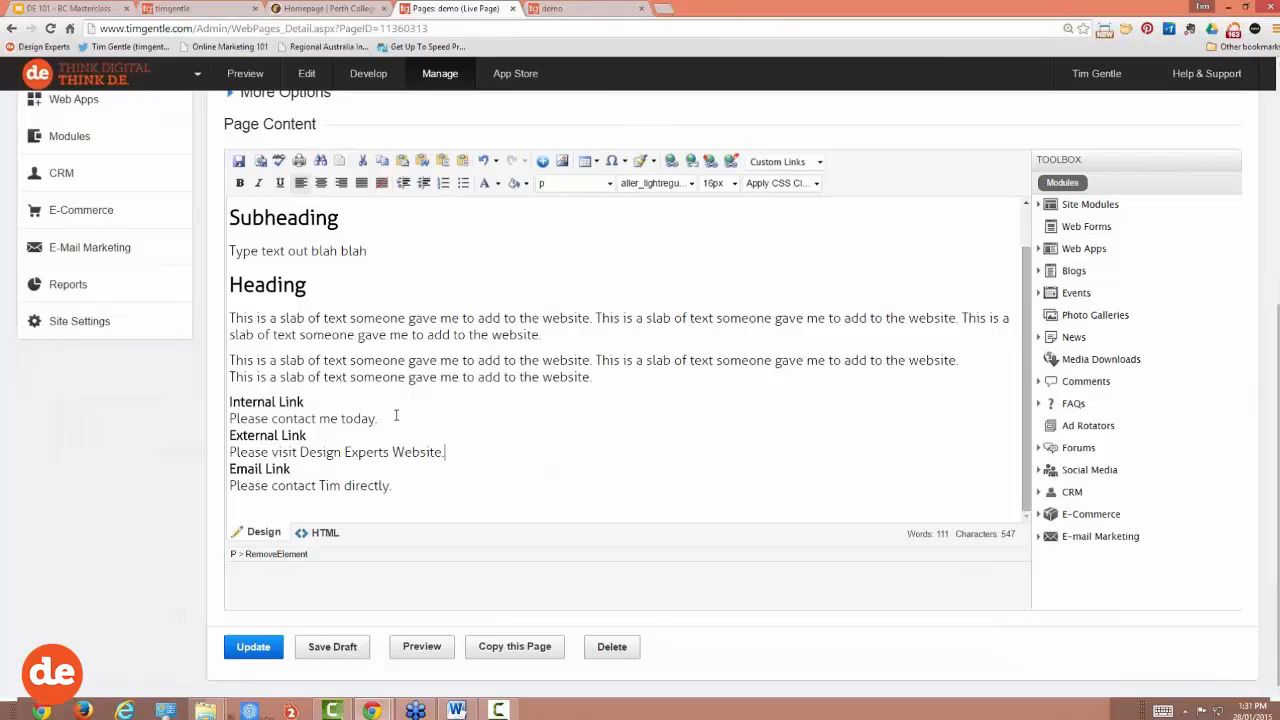
left_click_drag(319, 402, 289, 402)
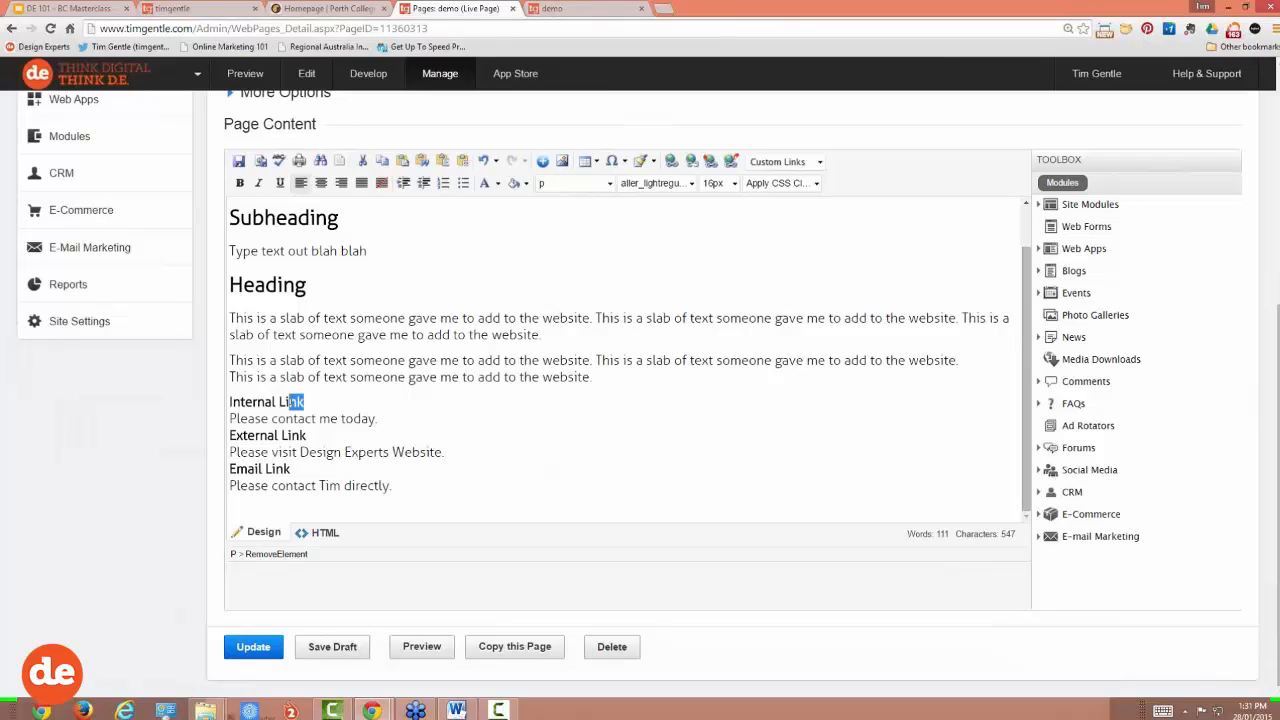
left_click(326, 401)
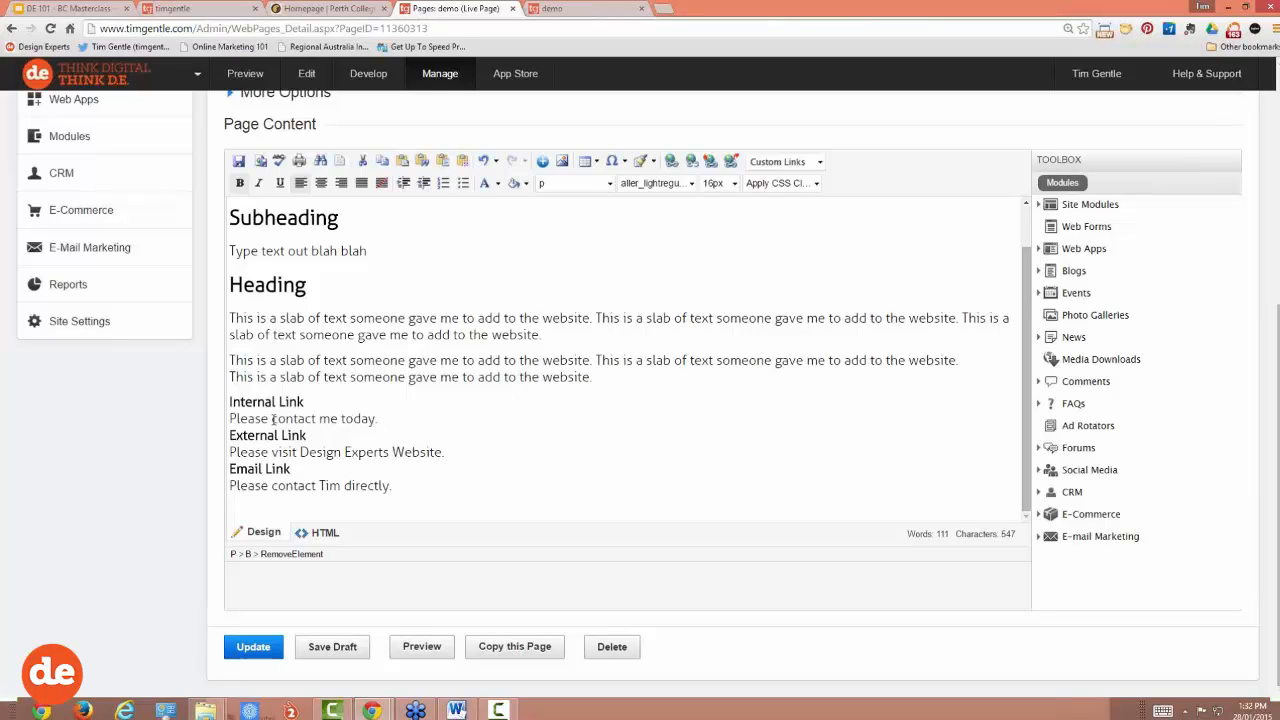
mouse_move(271, 418)
left_mouse_down()
mouse_move(338, 419)
mouse_move(271, 419)
left_mouse_up()
left_click(338, 418)
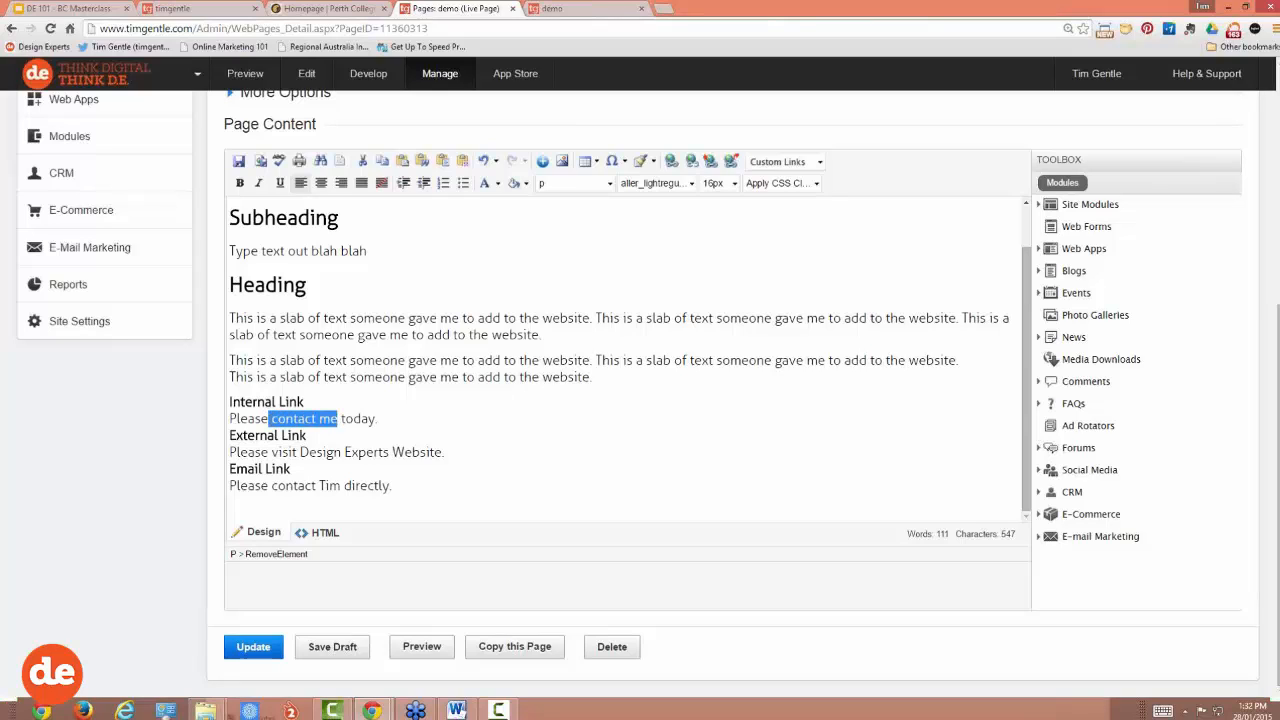
left_click(269, 418)
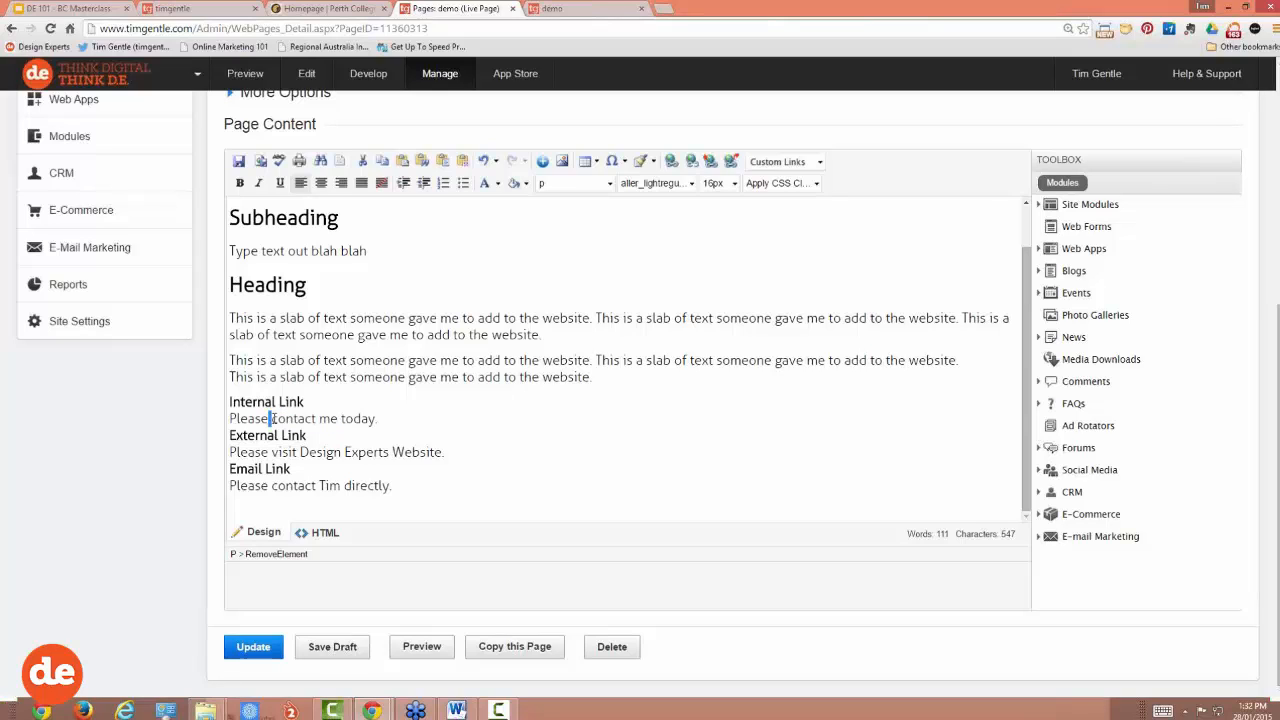
left_click_drag(272, 421, 339, 421)
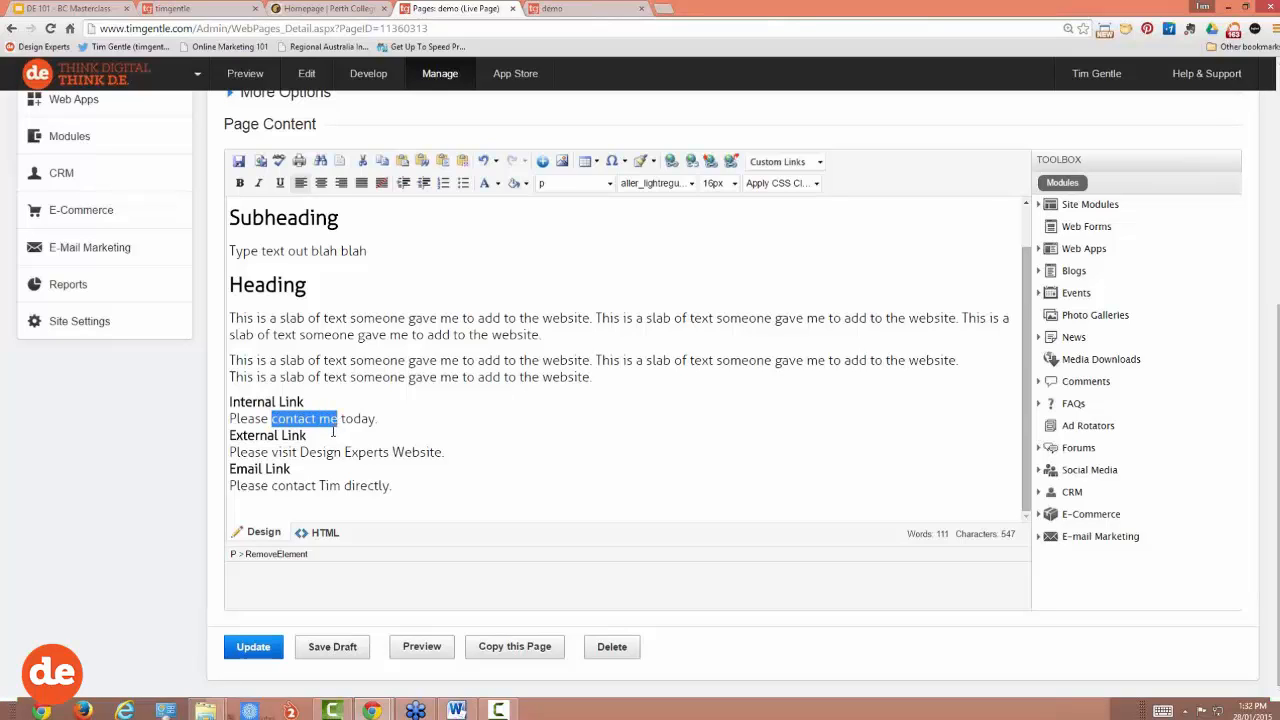
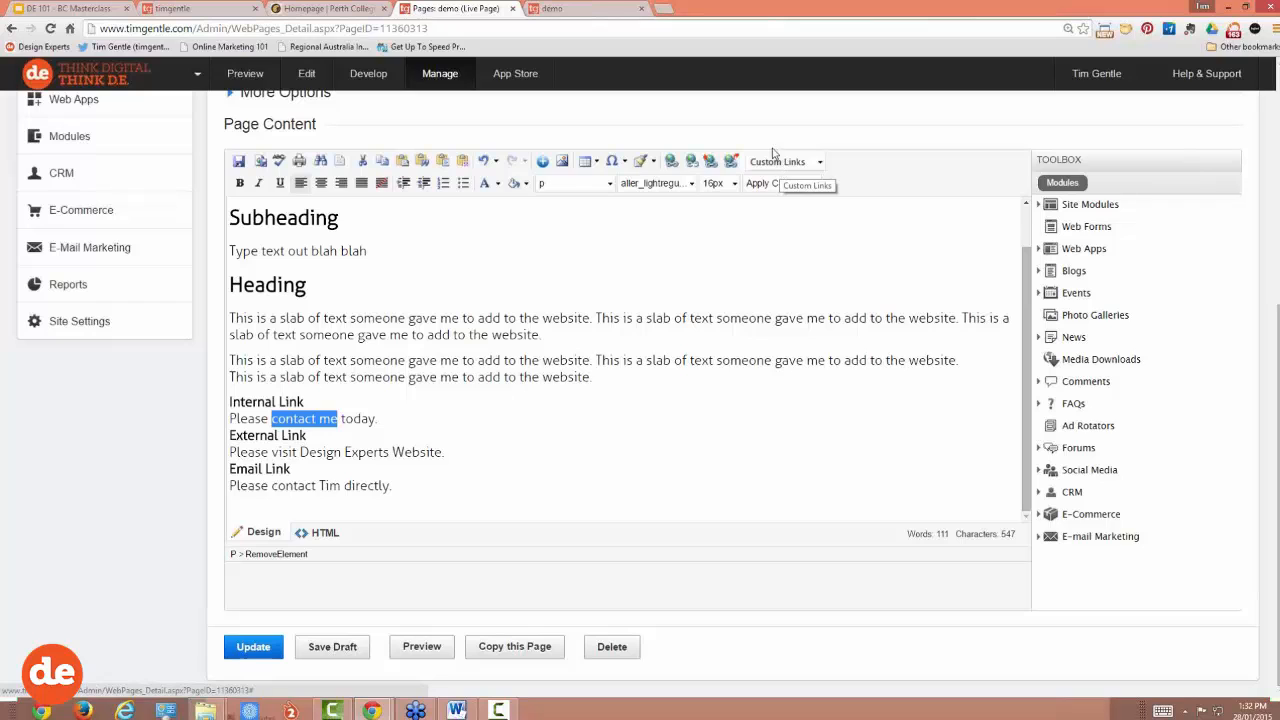
Step: Open the Hyperlink Manager for the selected 'contact me' text and go to its URL field
left_click(671, 162)
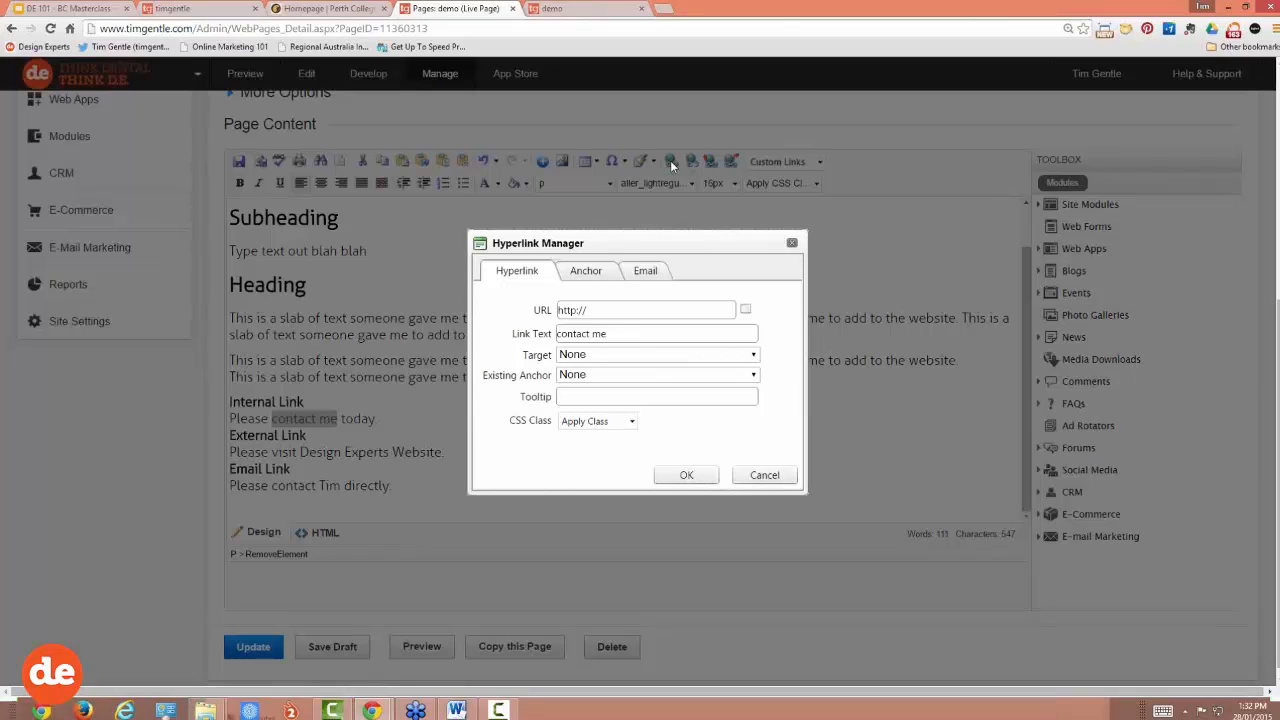
left_click(591, 314)
Step: Browse the site's Web Pages and pick the Contact page so the URL reads /contact
left_click(745, 312)
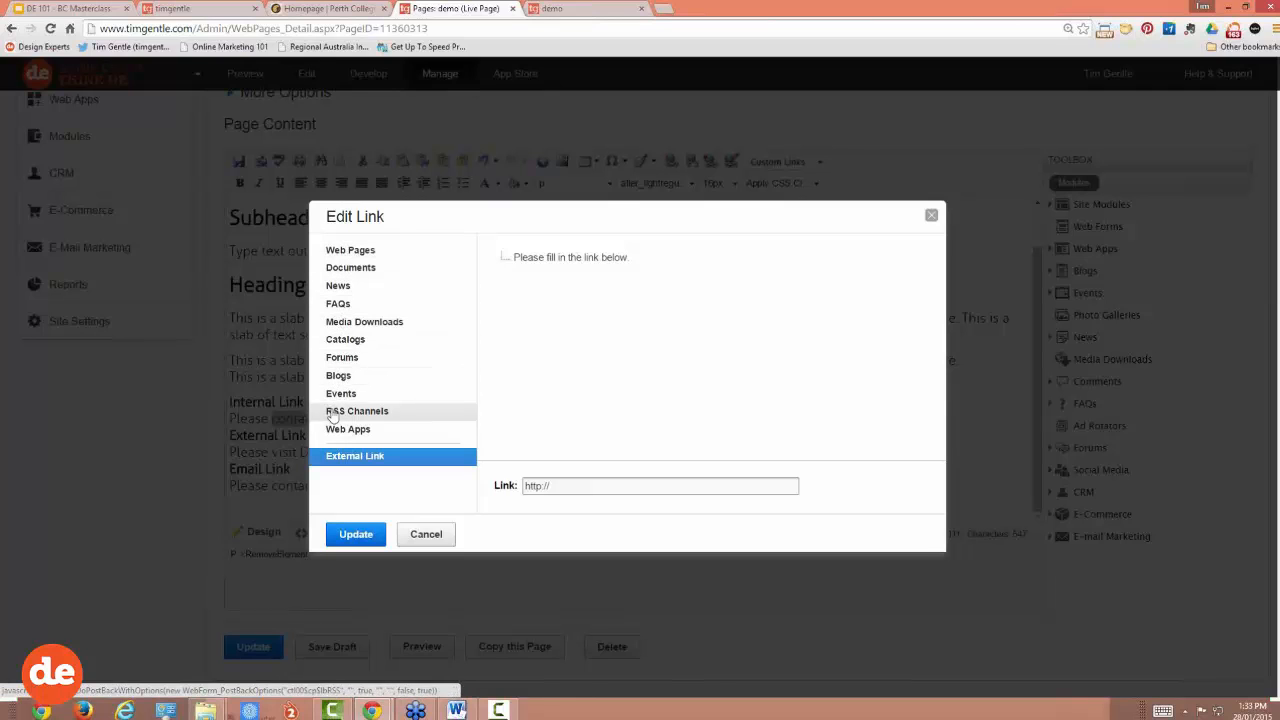
left_click(348, 253)
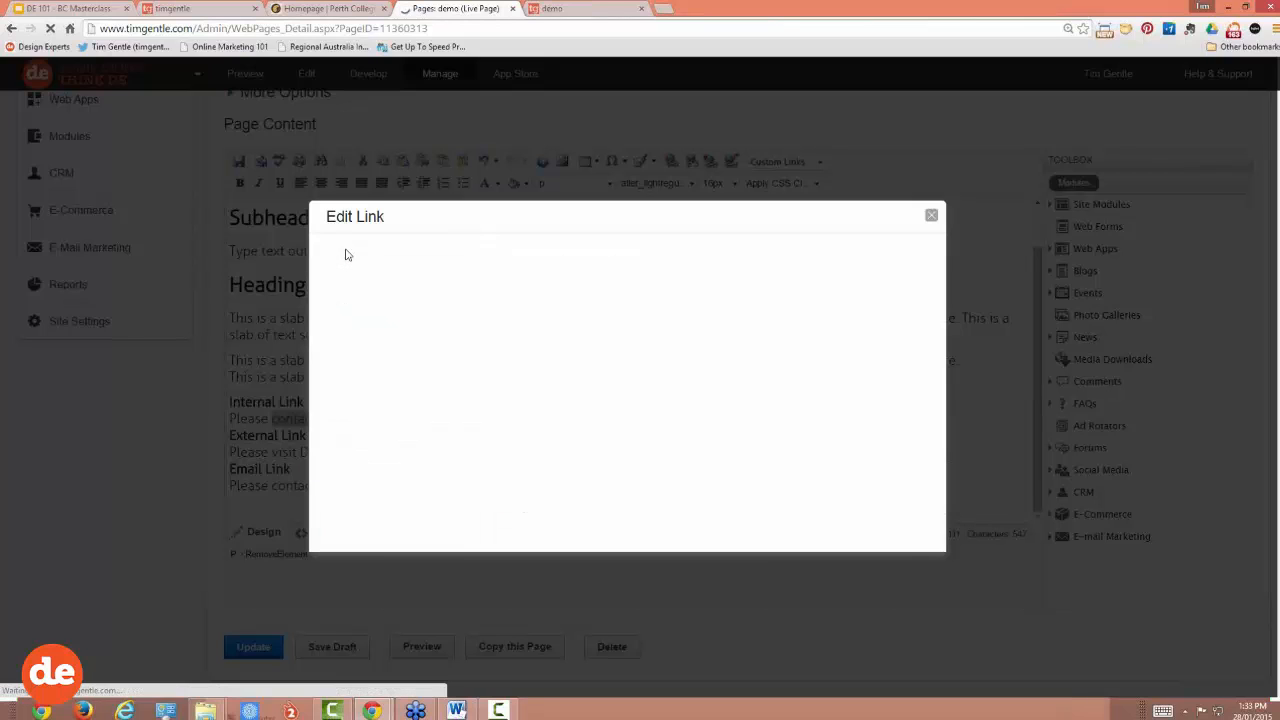
scroll(563, 275, "down", 3)
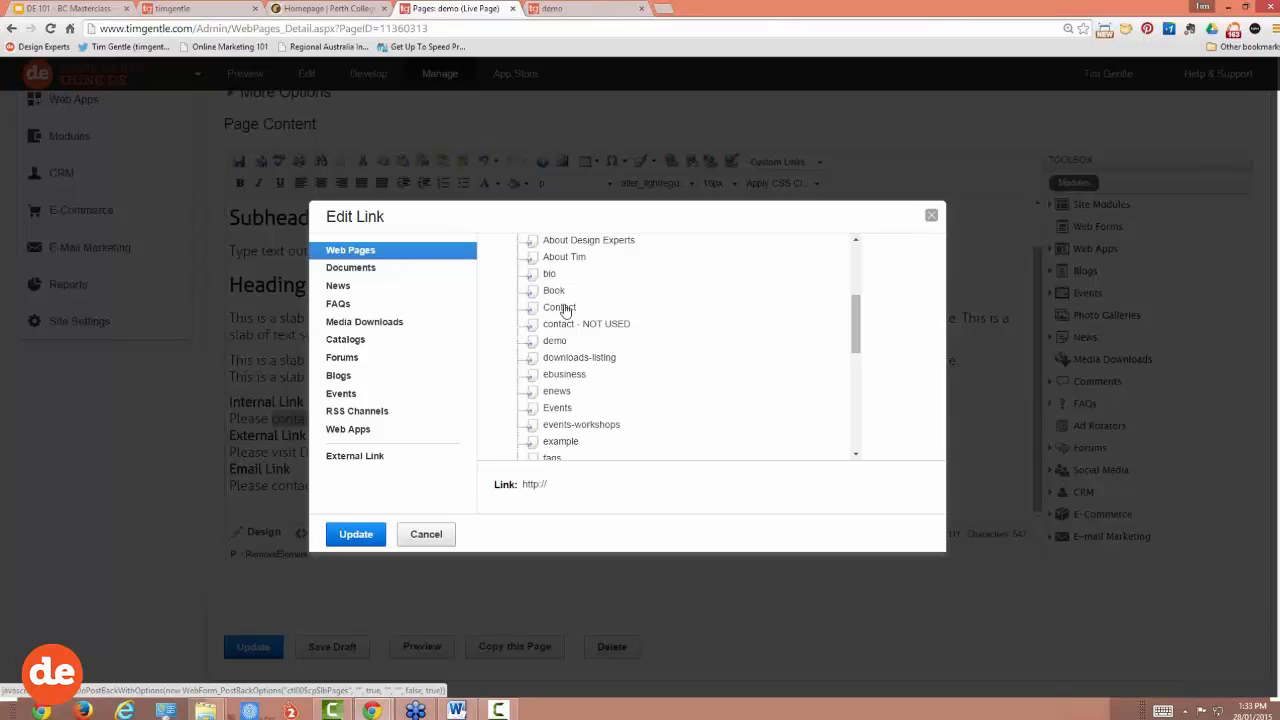
left_click(557, 309)
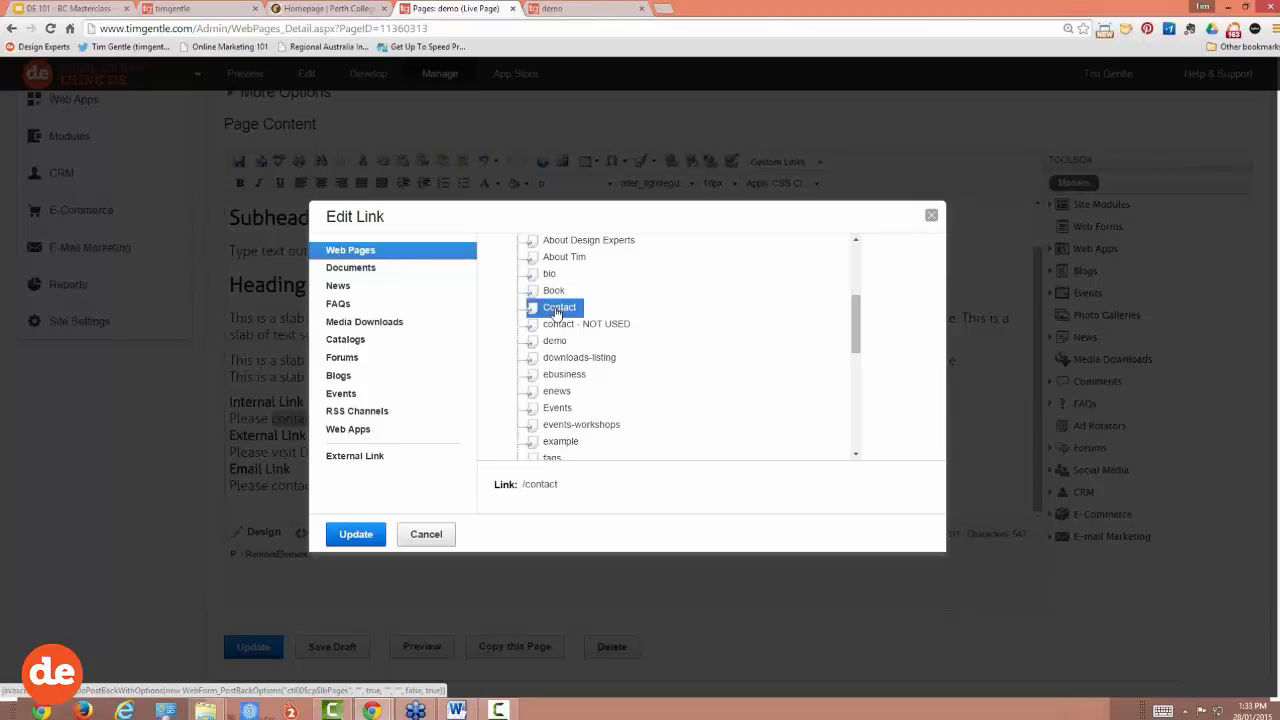
left_click(357, 535)
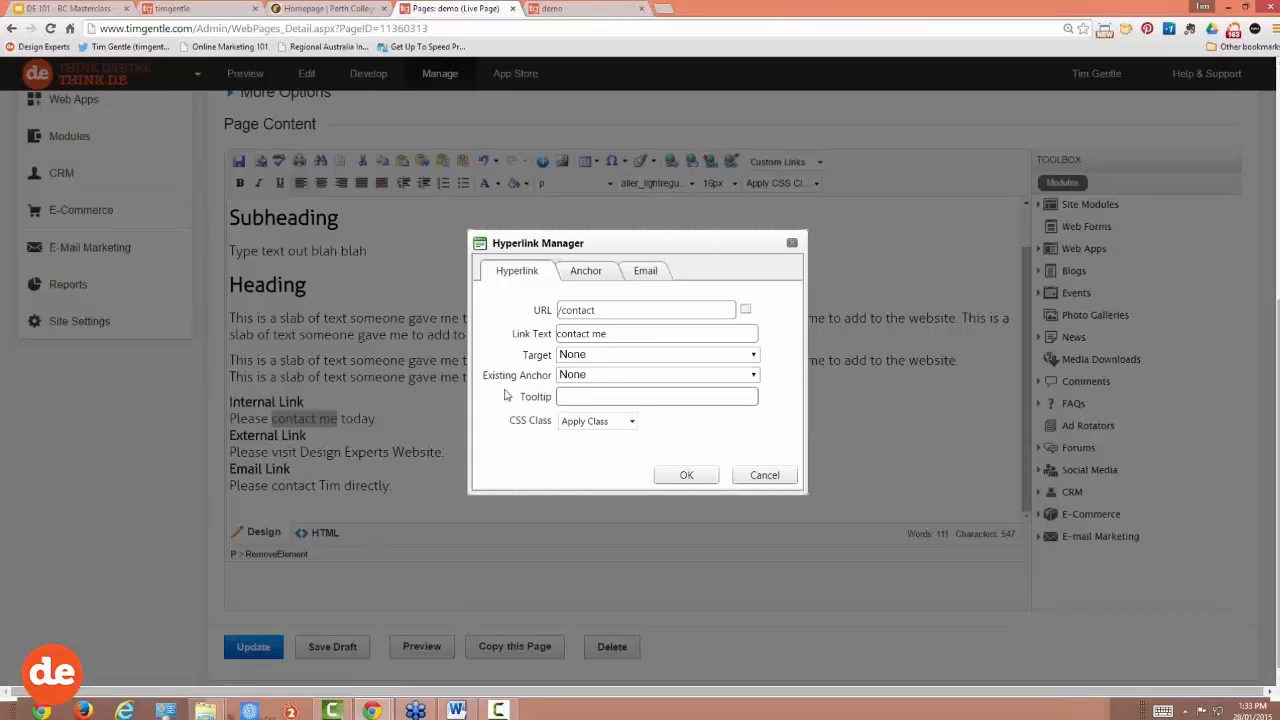
Step: Give the contact me link the tooltip 'Let's pop over to my contact page' and apply it
left_click(568, 395)
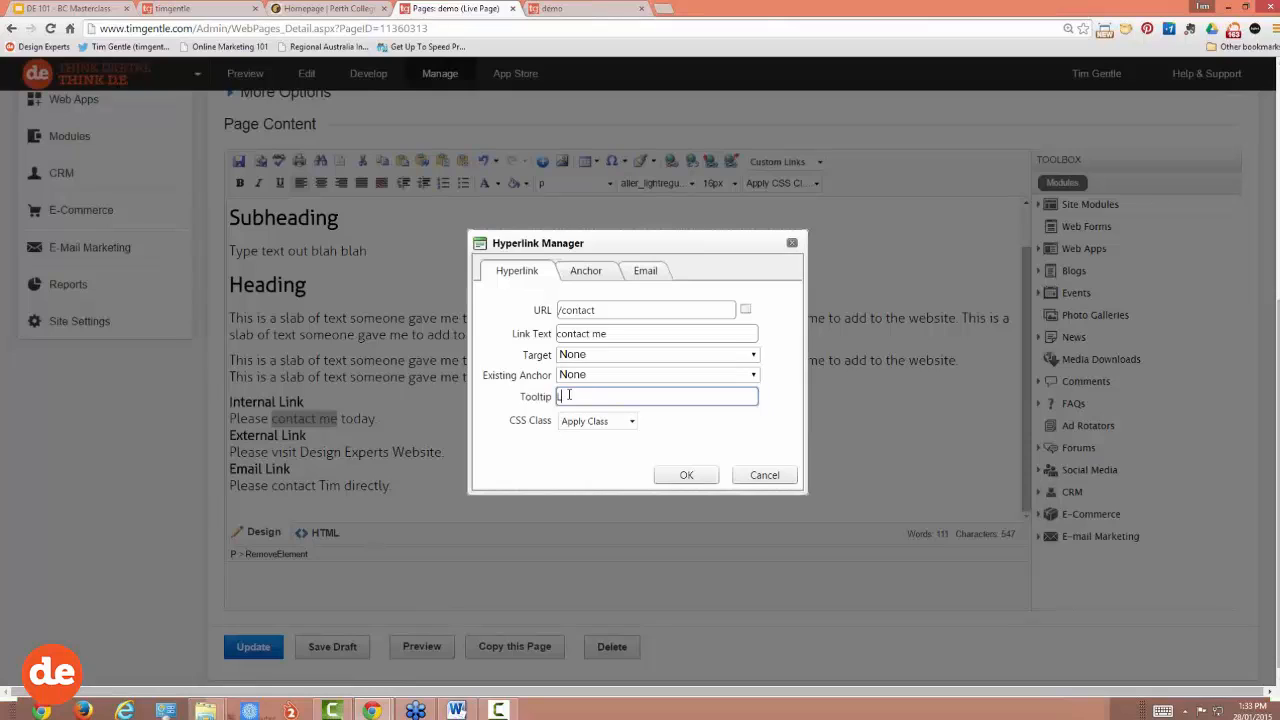
key("BackSpace")
type("'s pop over to my contact page")
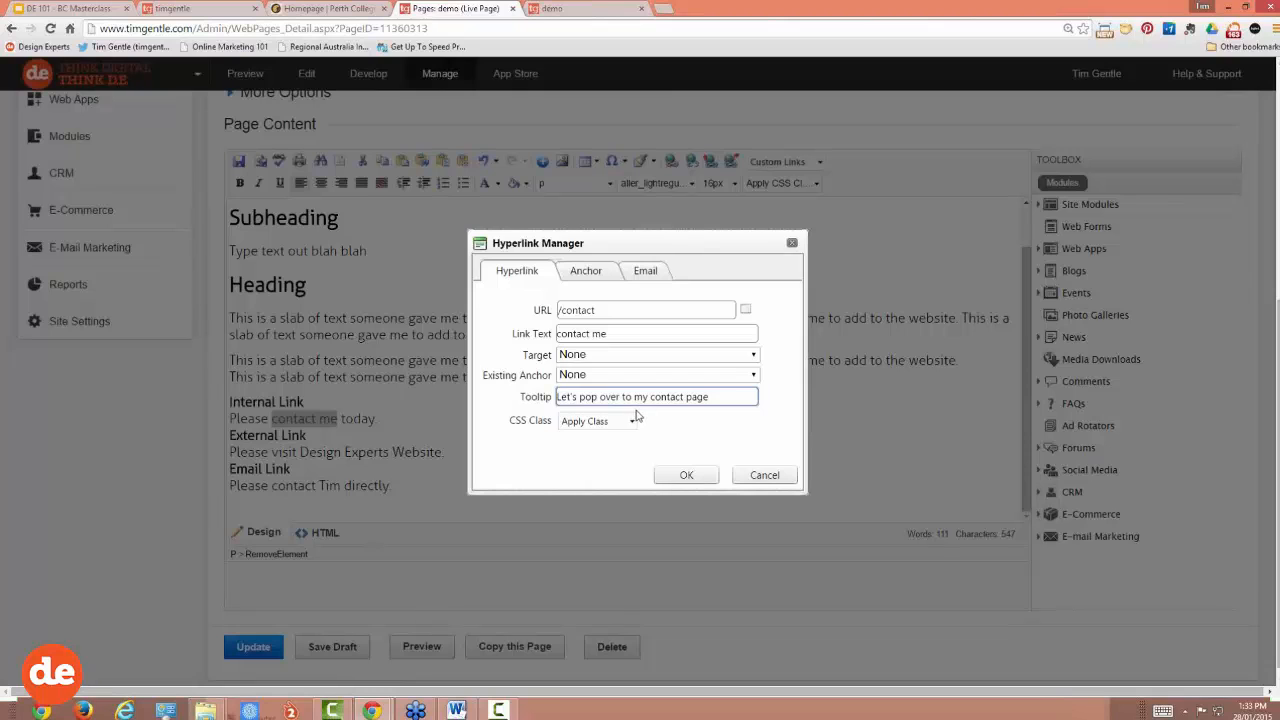
left_click(687, 474)
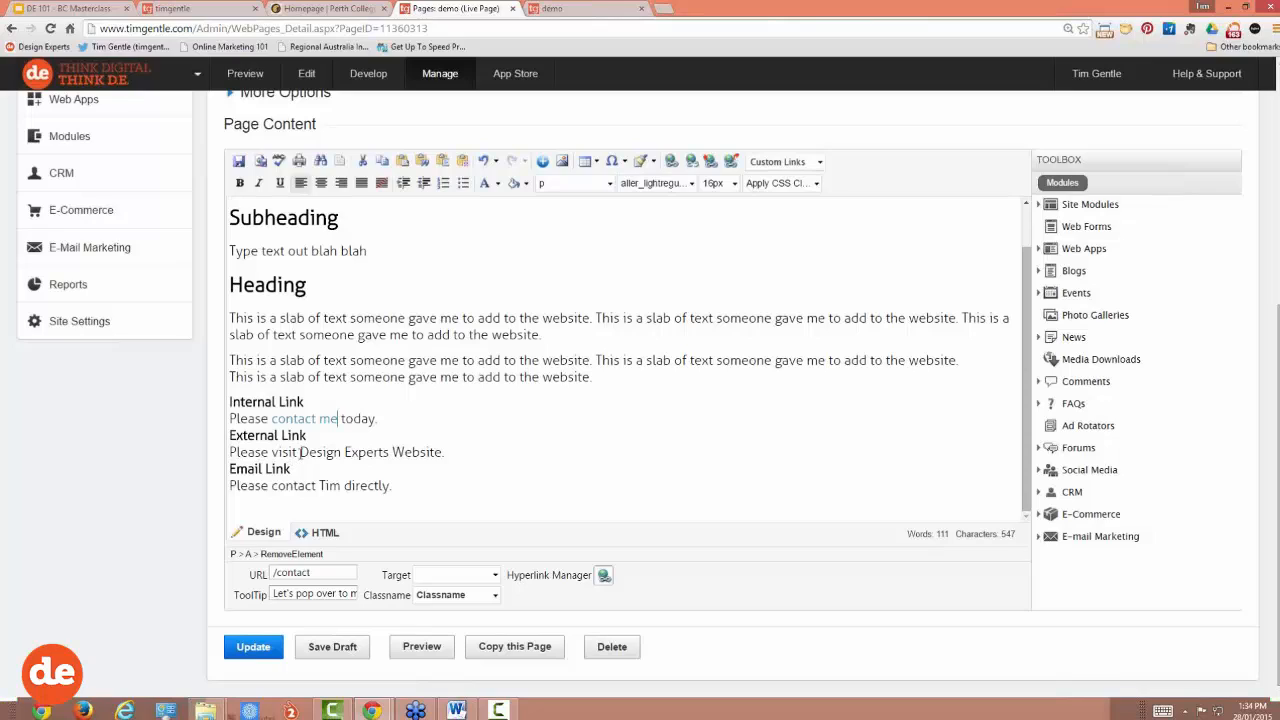
left_click_drag(300, 452, 389, 452)
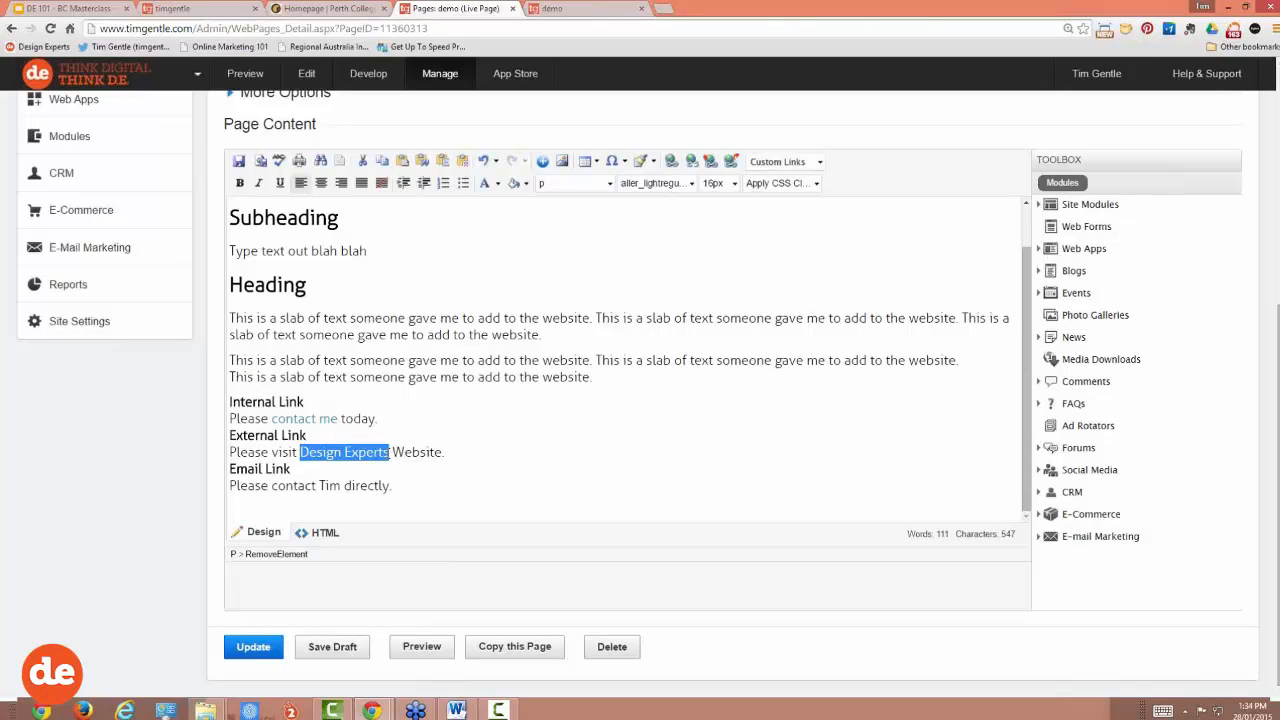
left_click(294, 452)
type("www.design")
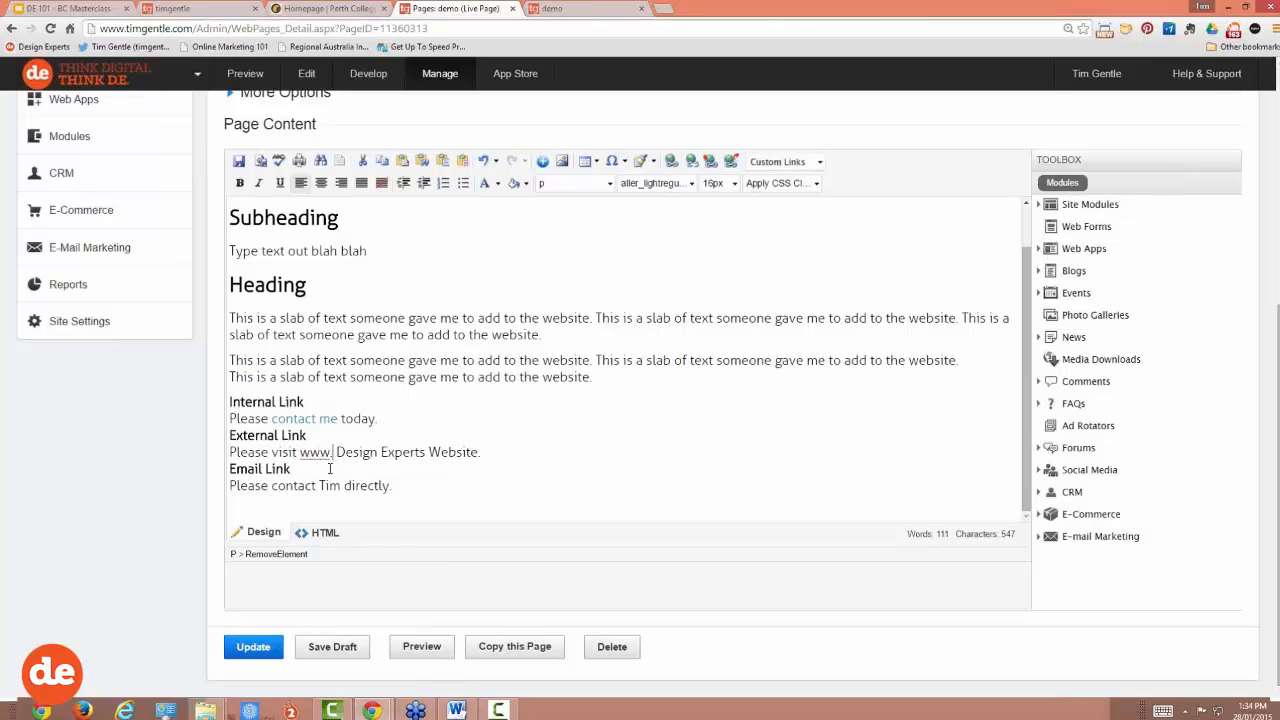
type("experts.com.au")
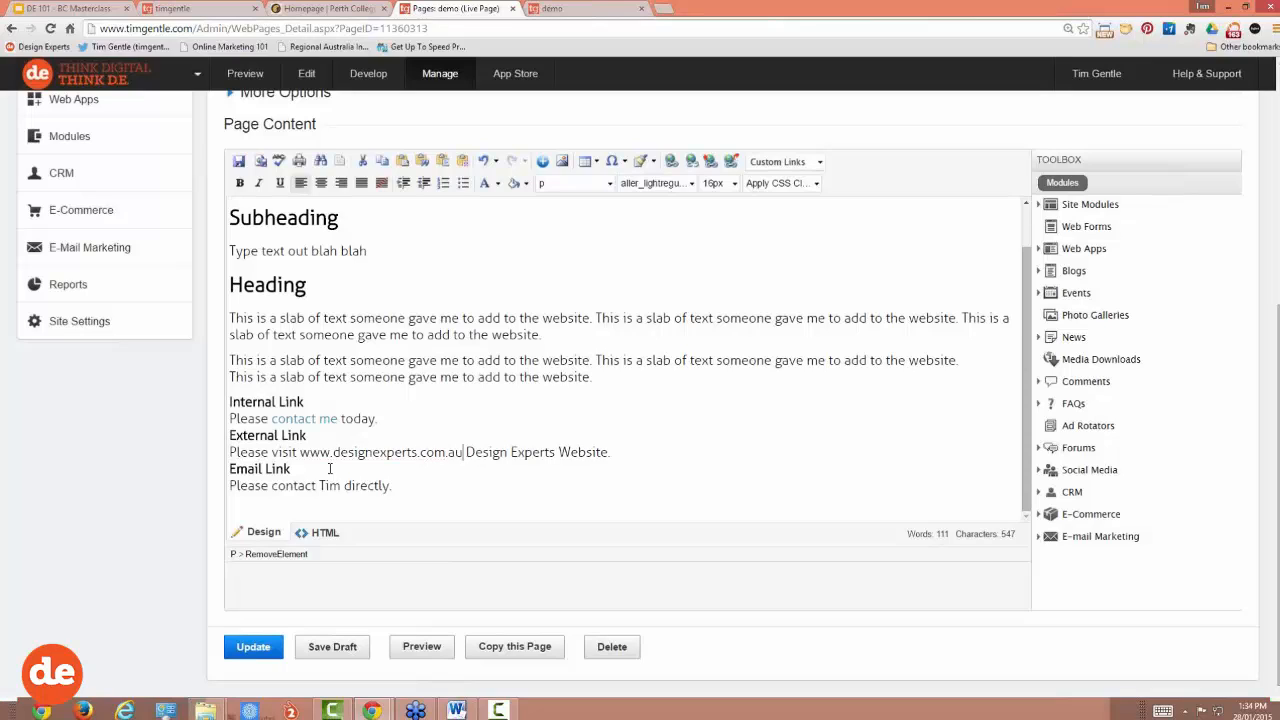
left_click_drag(464, 451, 300, 452)
key("BackSpace")
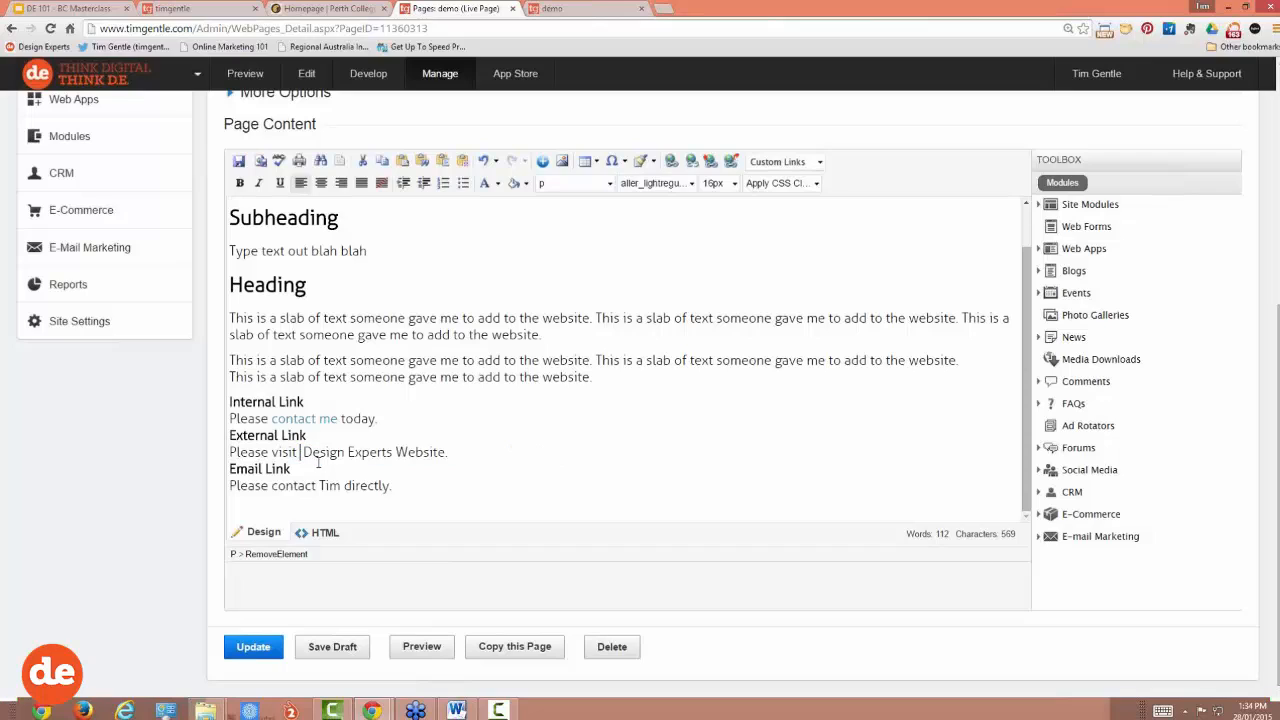
key("BackSpace")
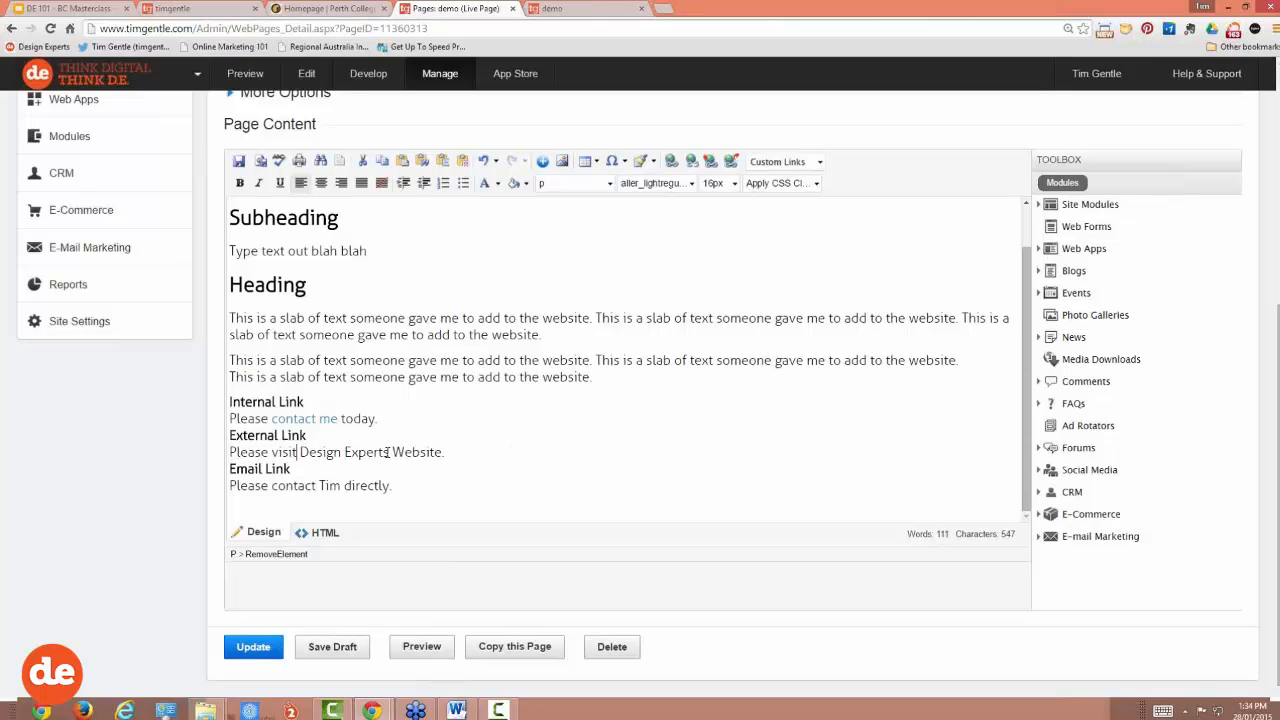
Step: Reselect 'Design Experts' and open its Hyperlink Manager URL field
left_click_drag(387, 452, 299, 452)
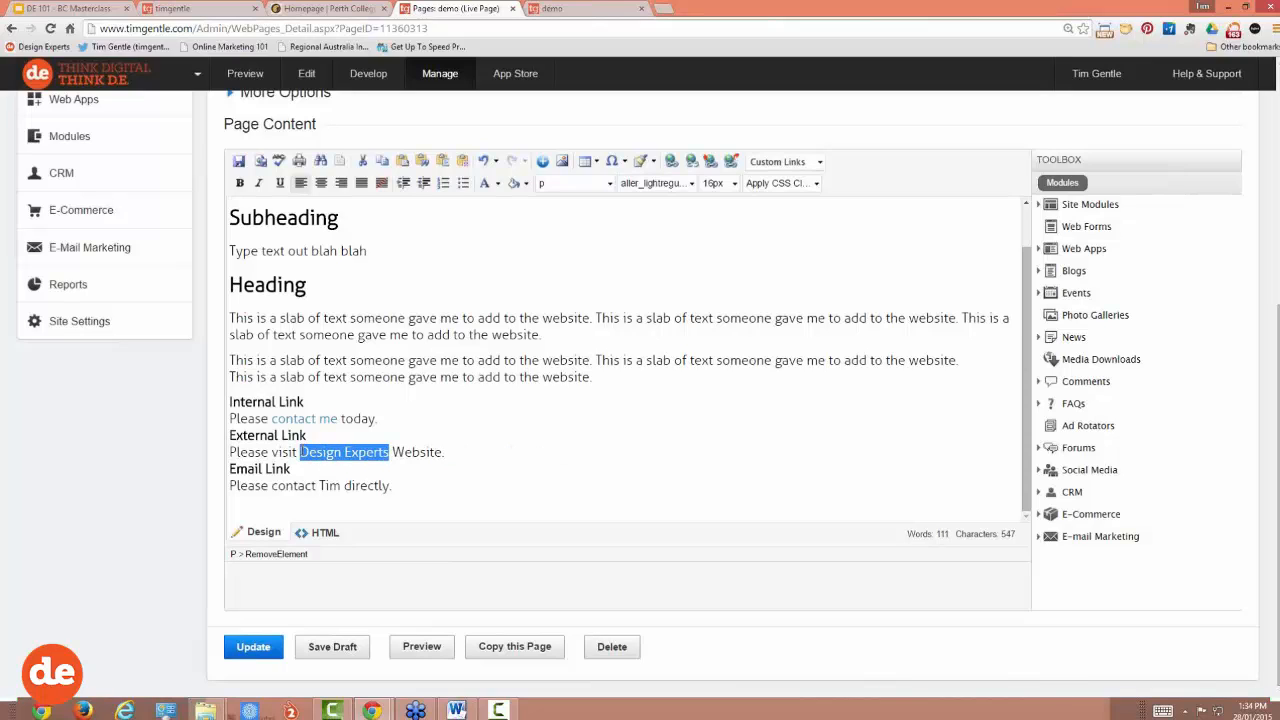
left_click(671, 161)
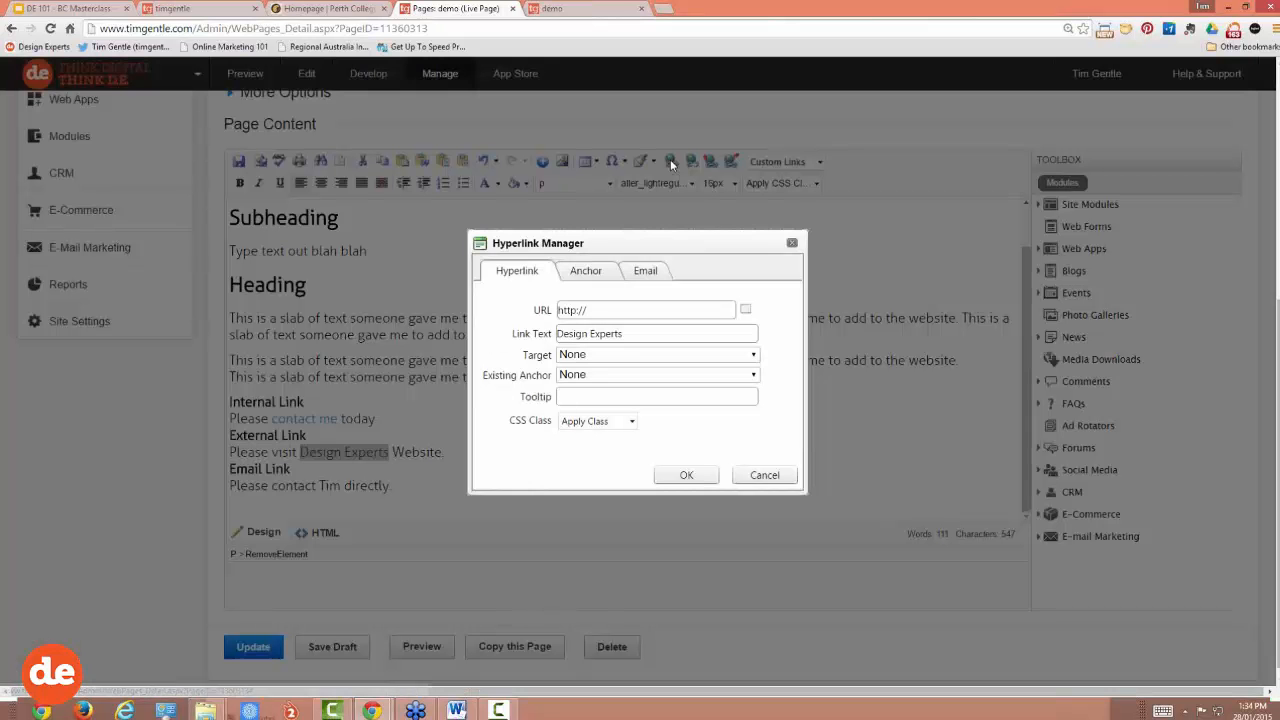
left_click(593, 308)
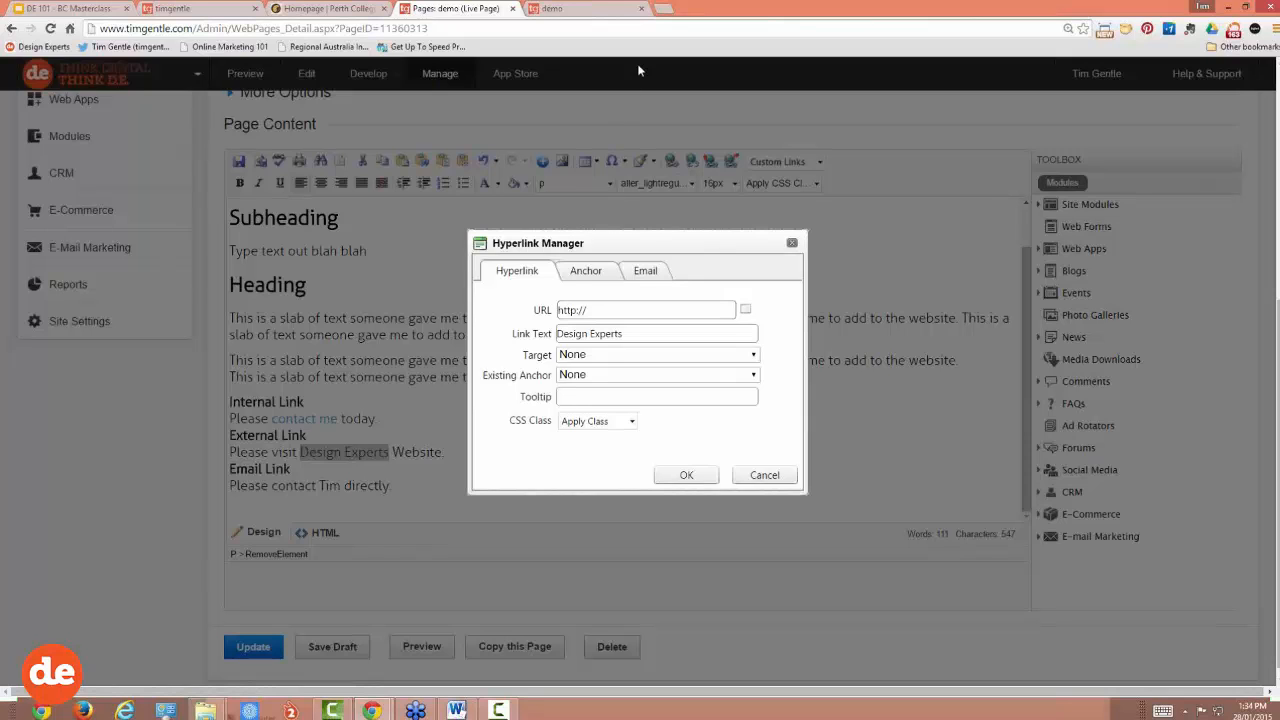
left_click(662, 8)
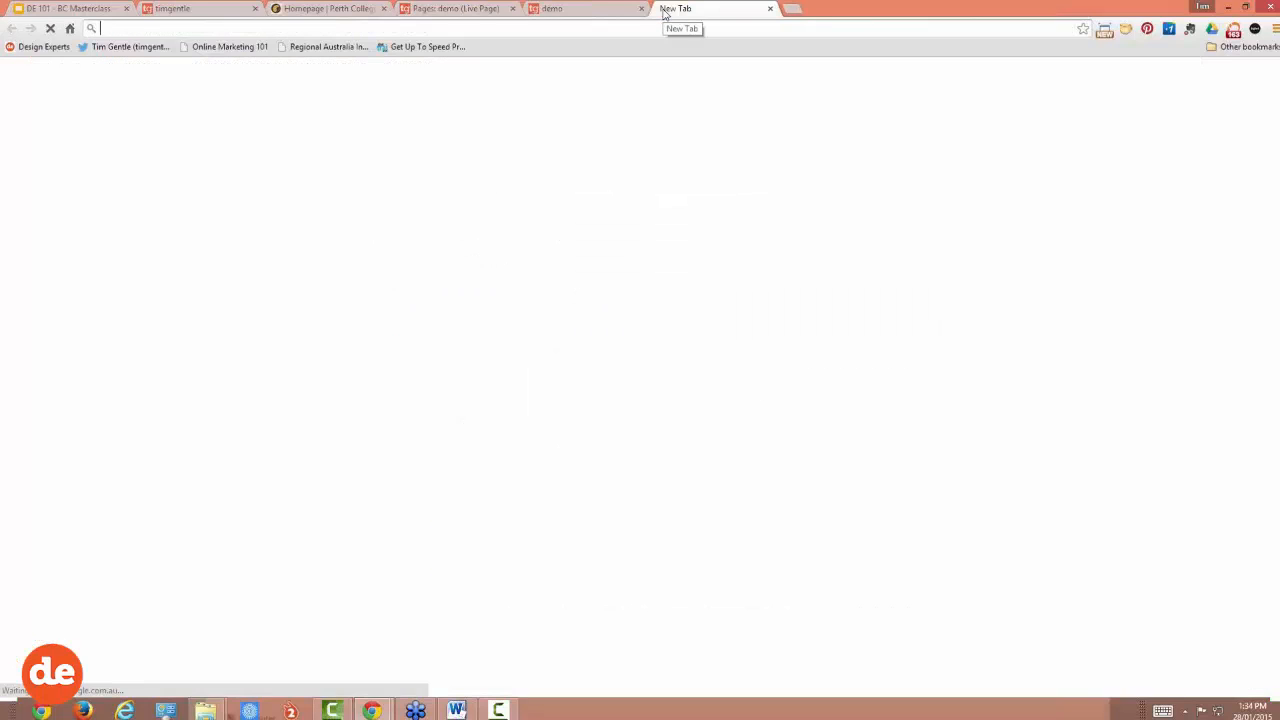
type("www.designexperts.com.au")
key("Return")
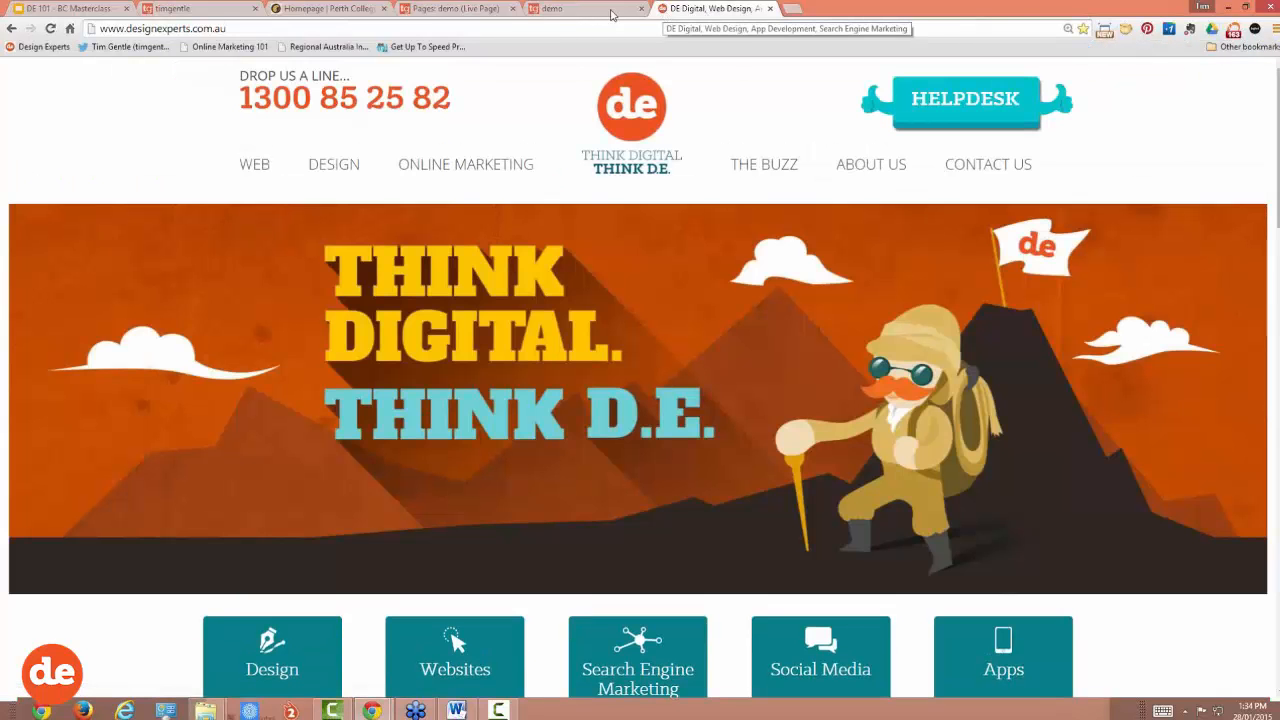
mouse_move(437, 162)
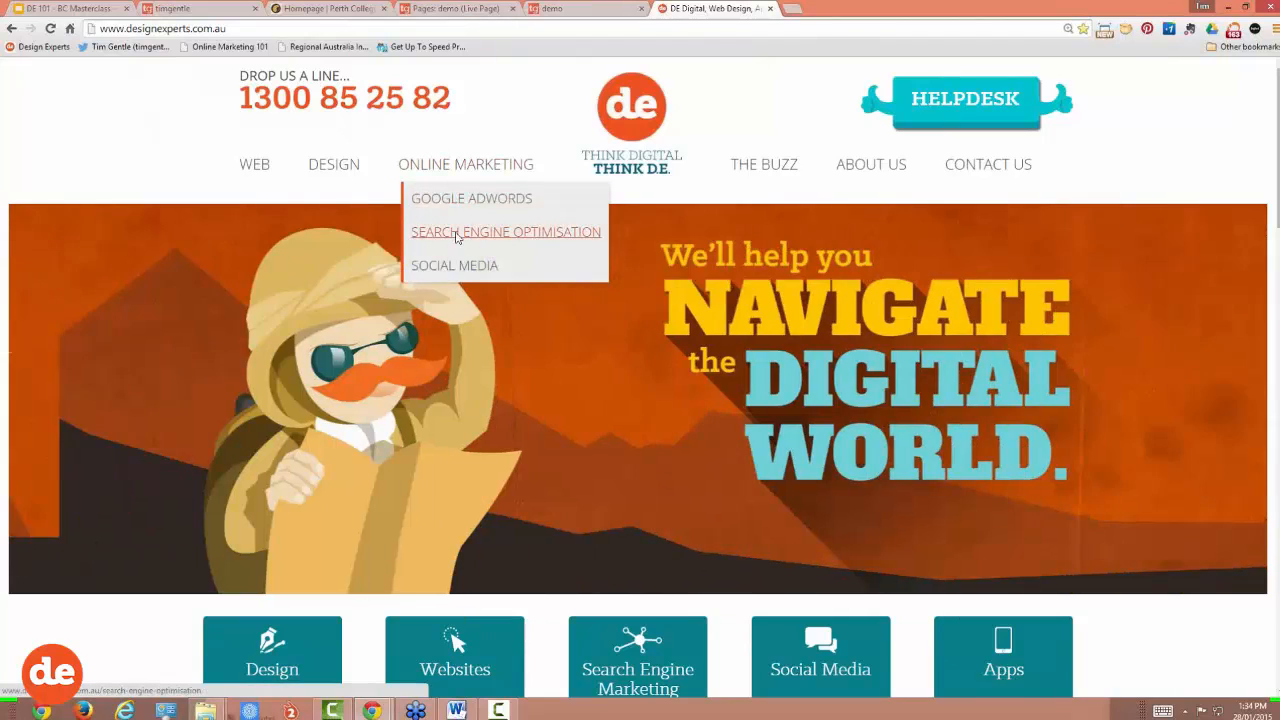
left_click(455, 232)
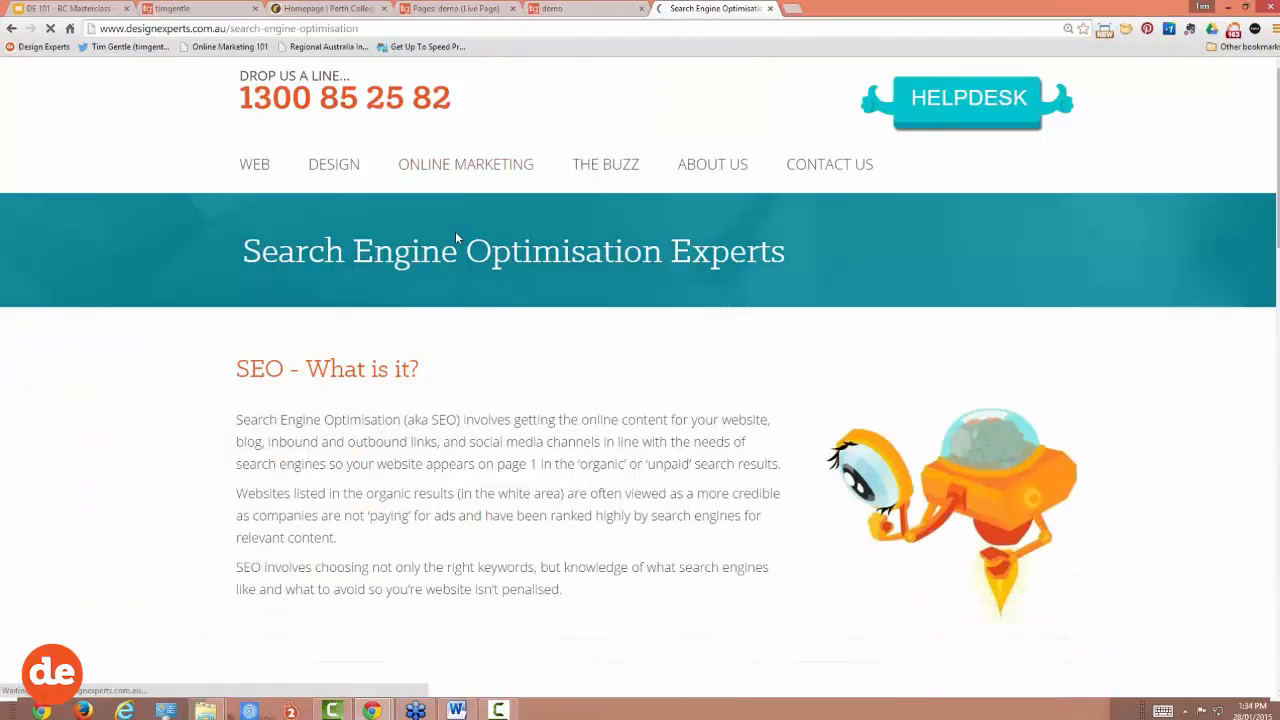
Step: Copy the SEO page's web address from the address bar
left_click(266, 29)
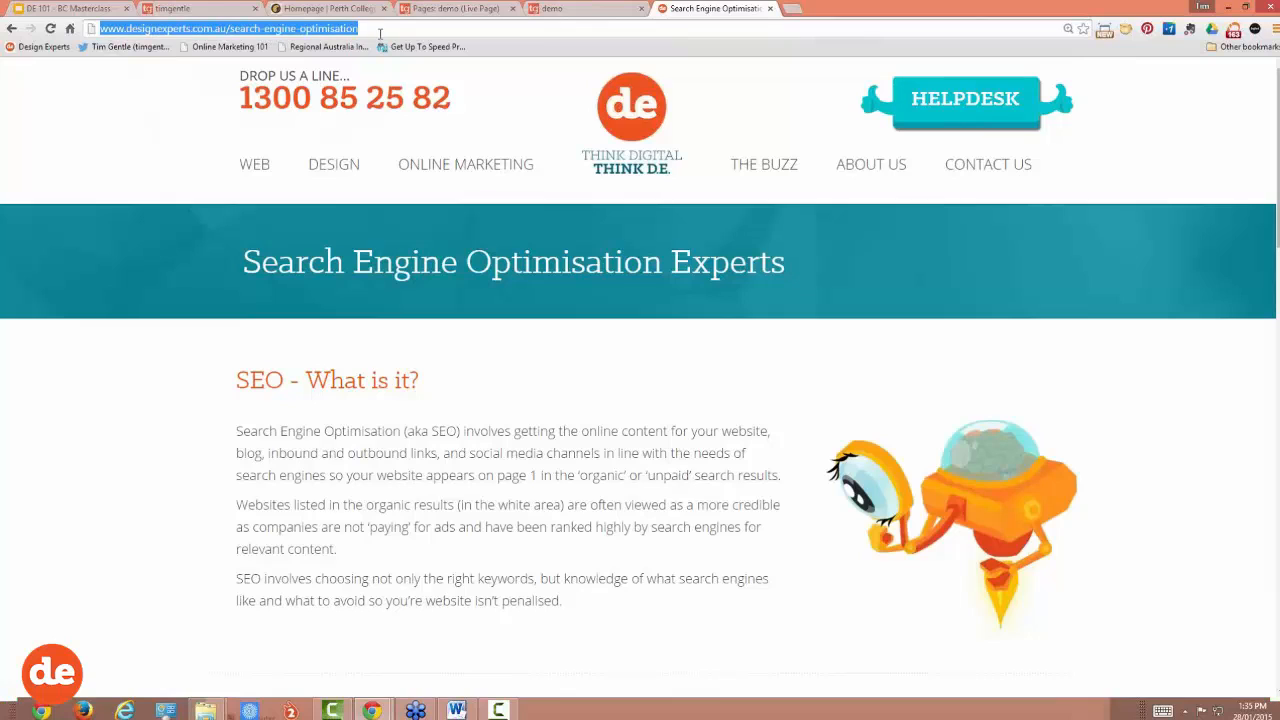
left_click(328, 30)
left_click_drag(366, 31, 104, 30)
right_click(132, 36)
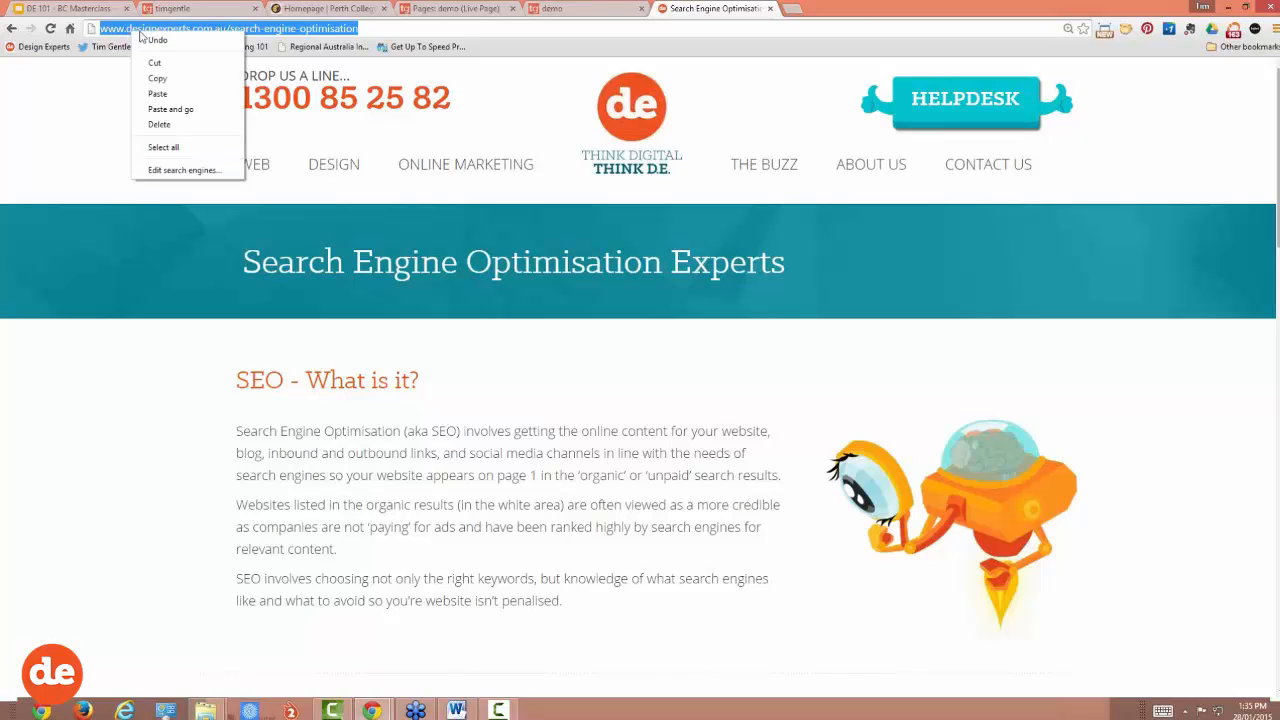
left_click(151, 77)
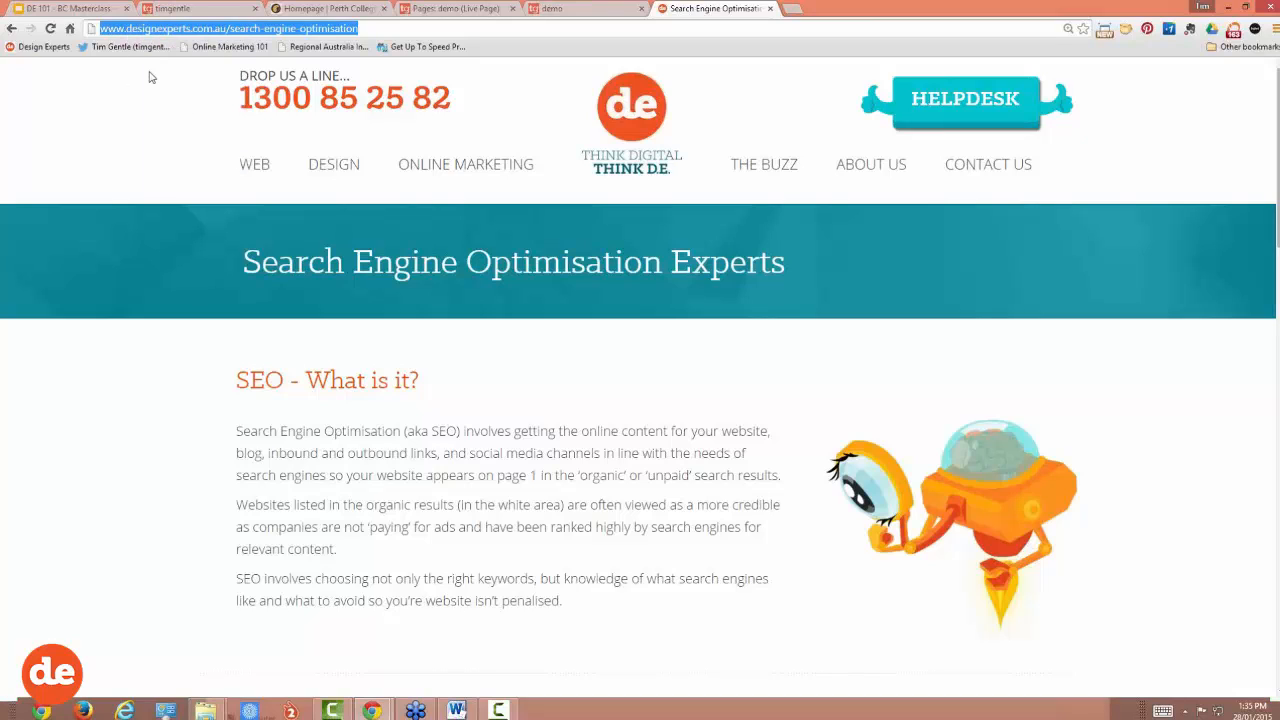
left_click(565, 12)
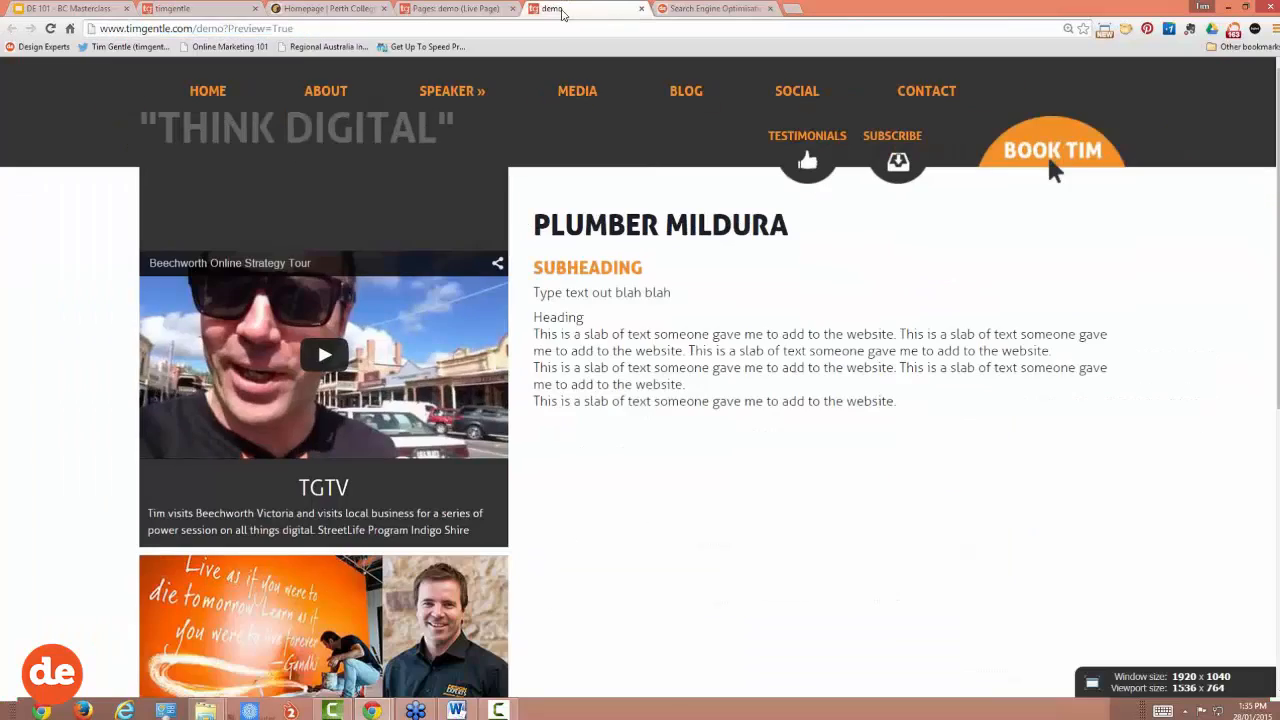
left_click(455, 8)
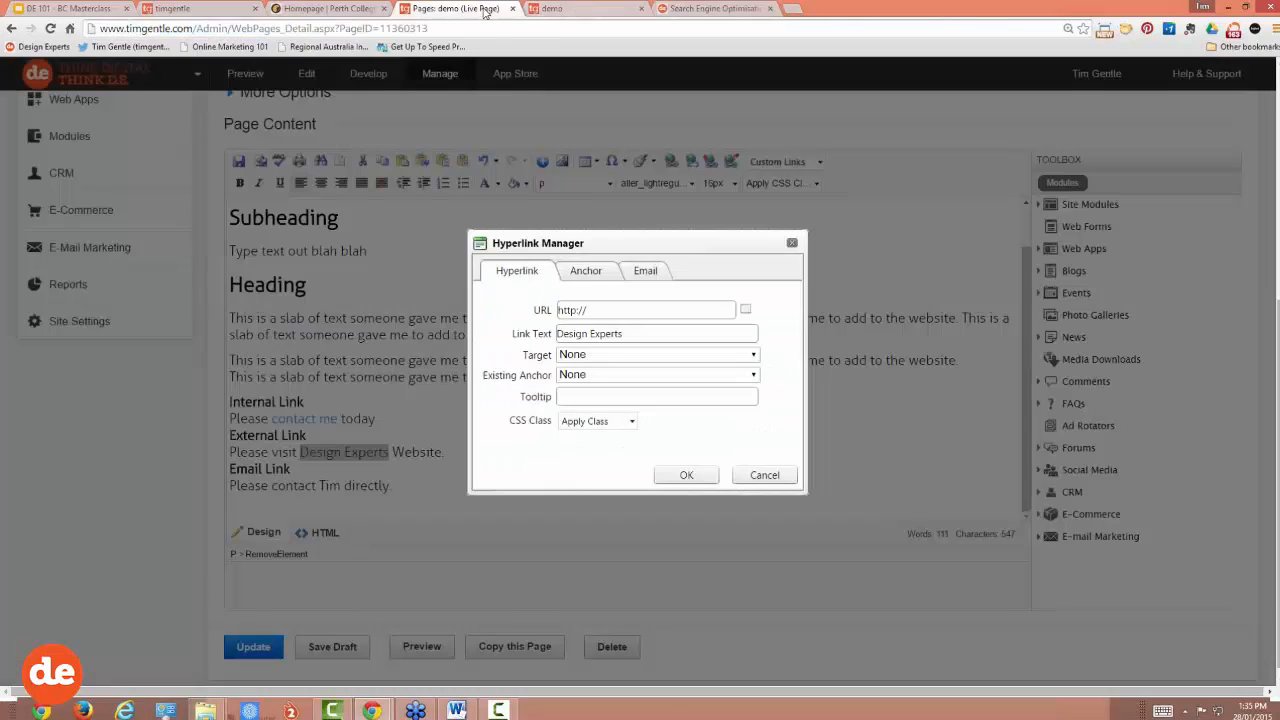
left_click(607, 310)
left_click_drag(607, 310, 544, 318)
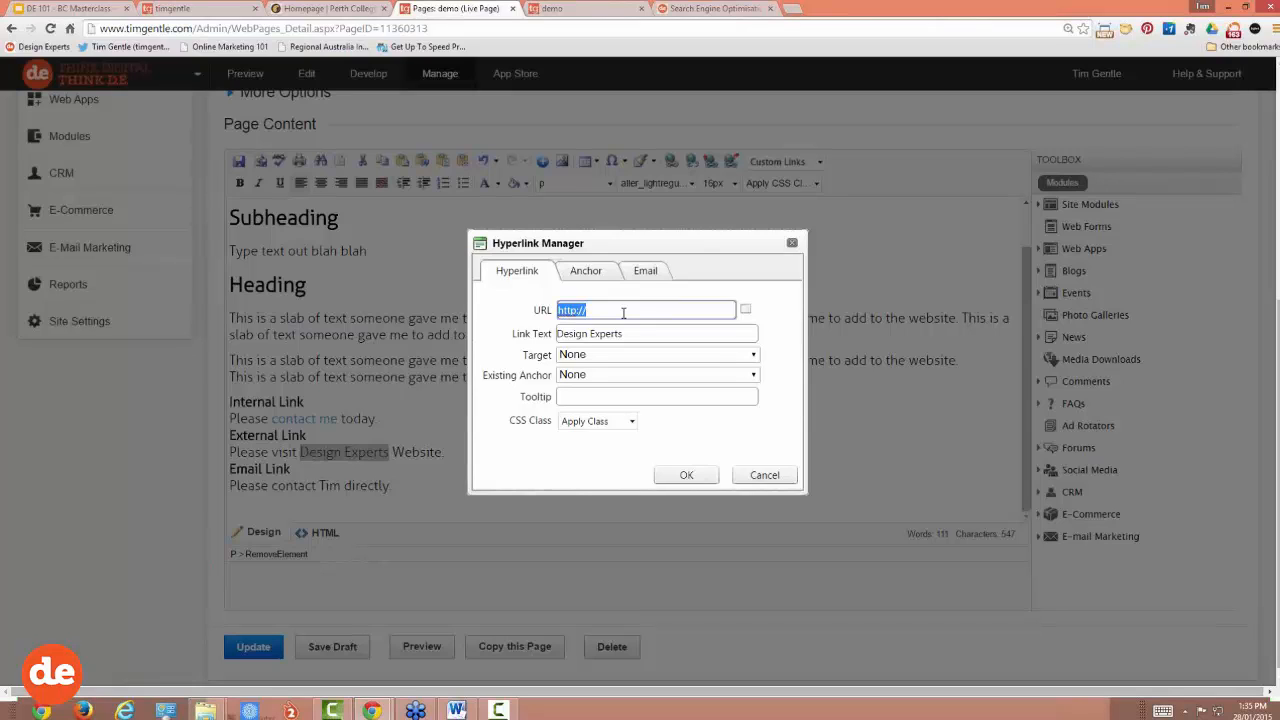
key("BackSpace")
right_click(576, 309)
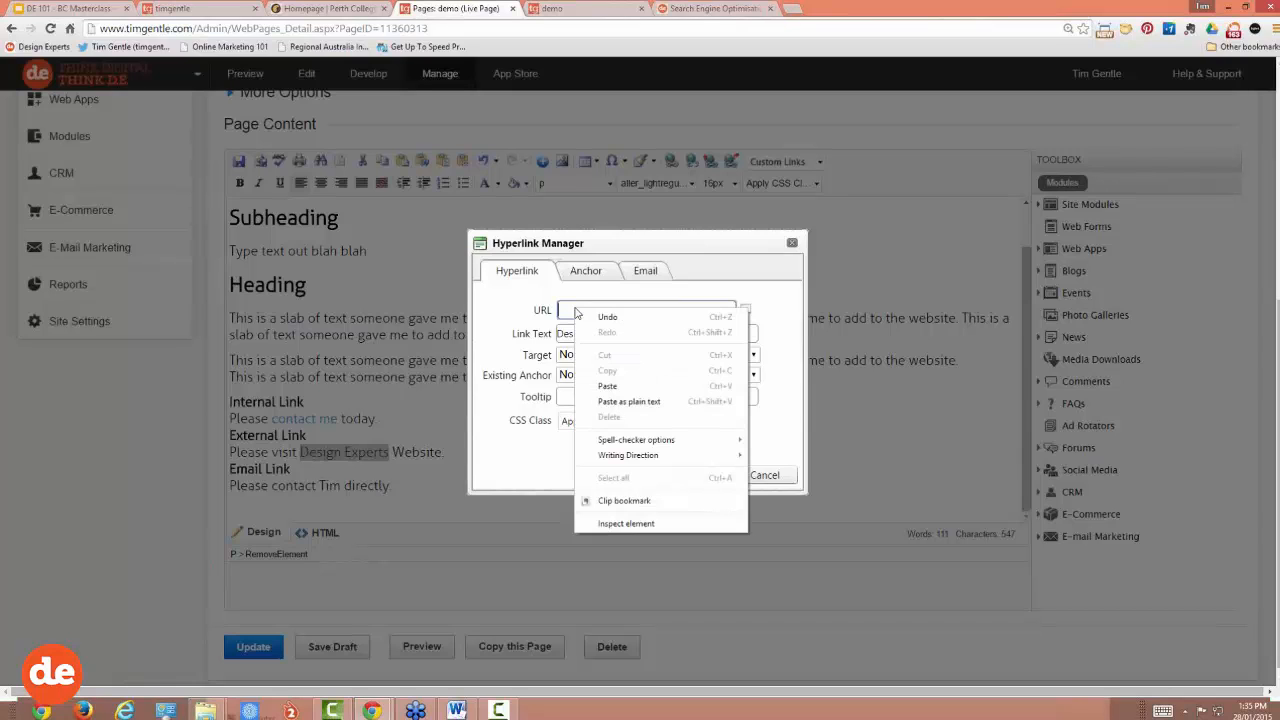
left_click(627, 390)
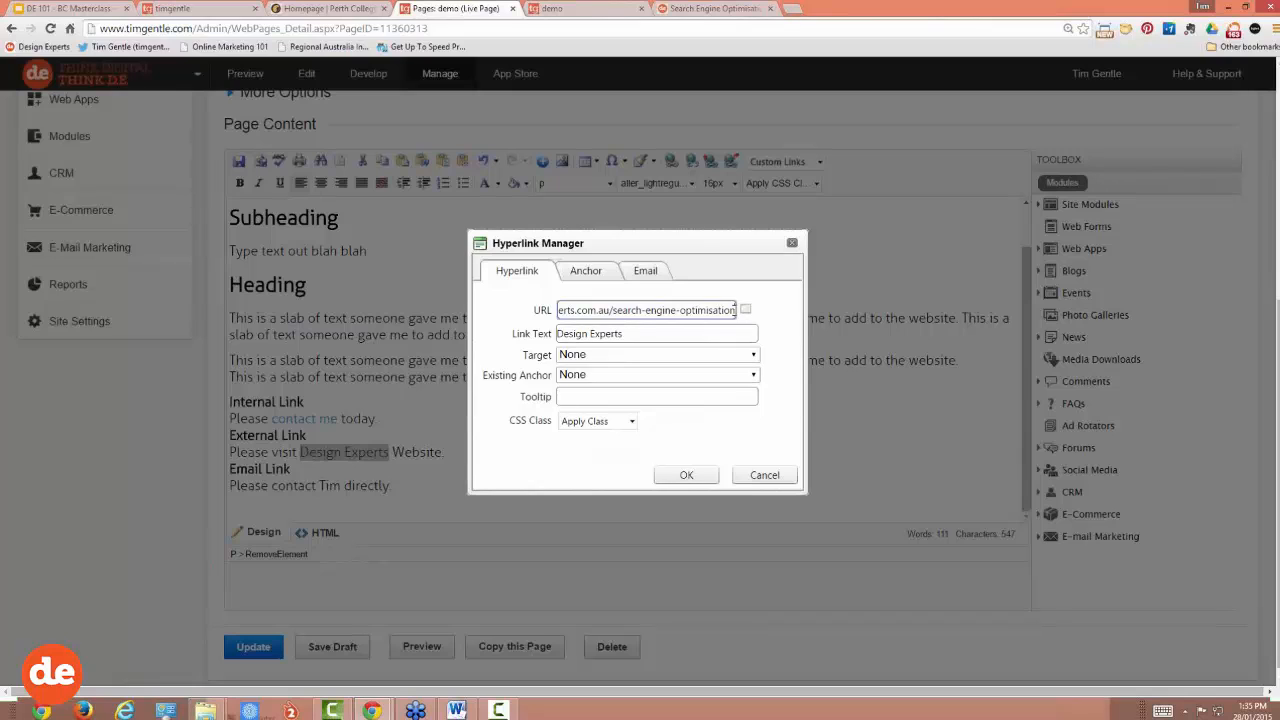
left_click_drag(735, 309, 555, 310)
left_click(576, 309)
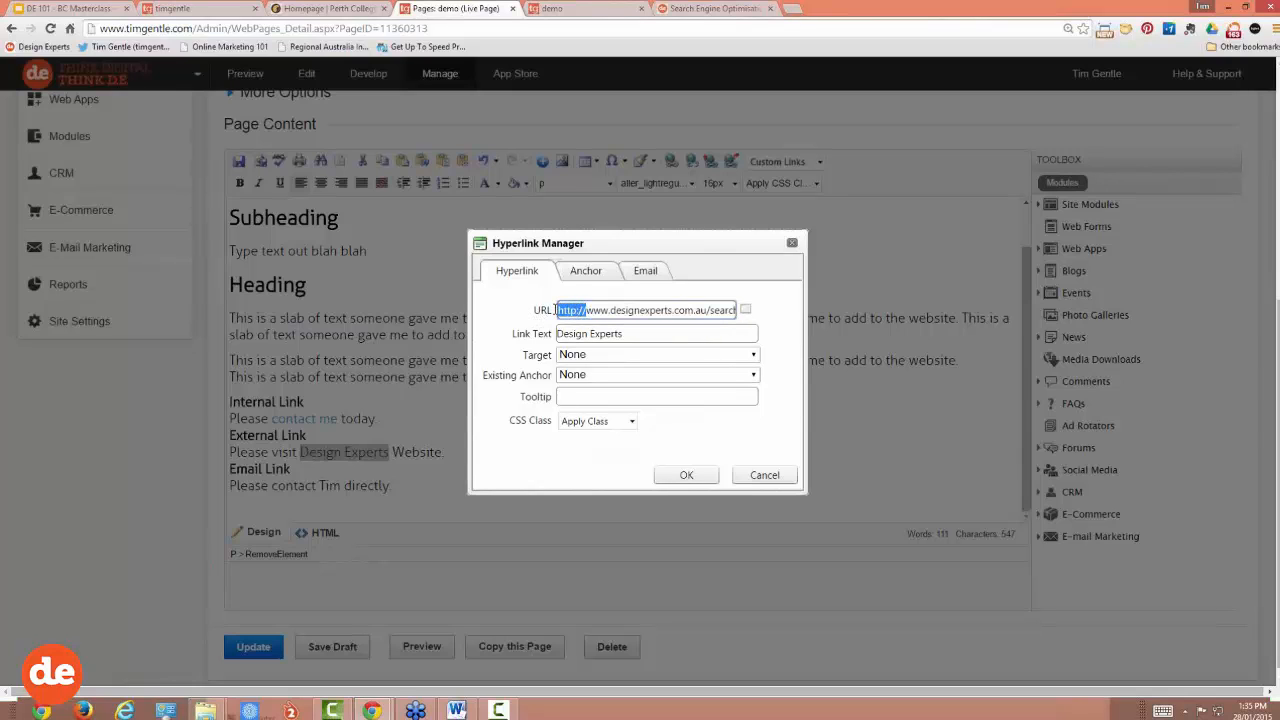
left_click(617, 309)
Step: Set Target to New Window, add tooltip 'Let's pop over to DE's website', and apply the link
left_click(596, 357)
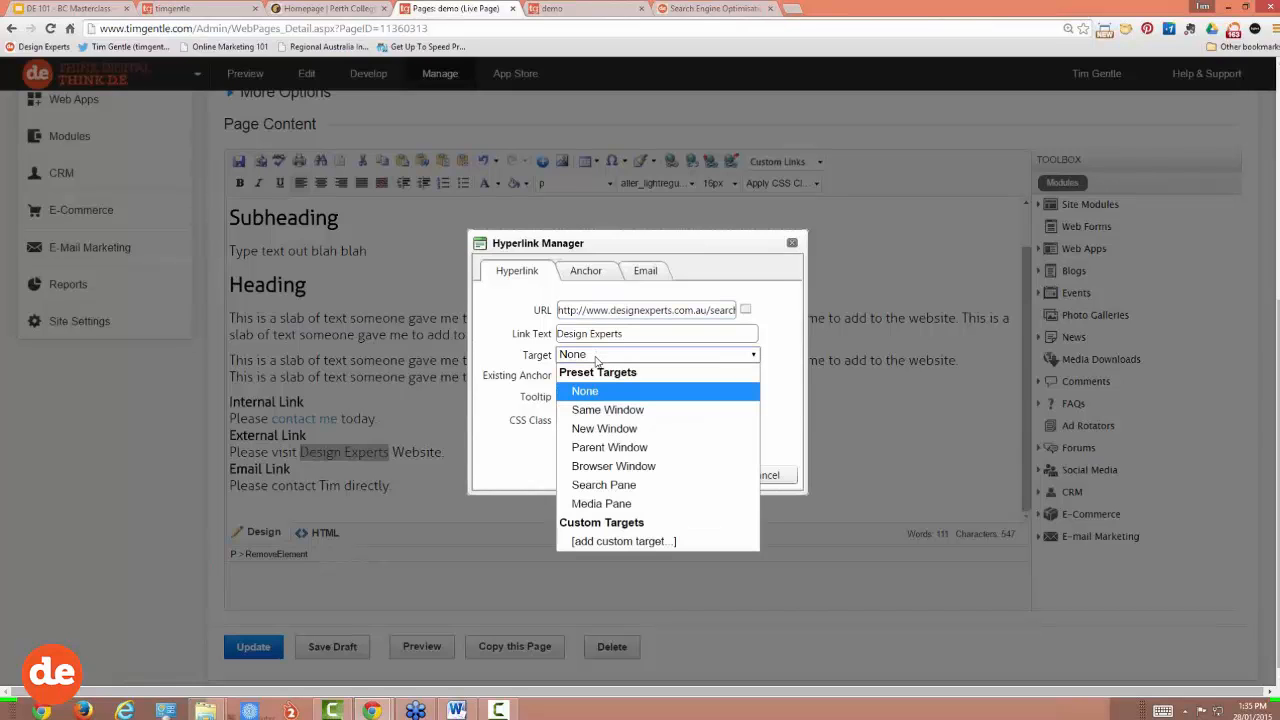
left_click(605, 428)
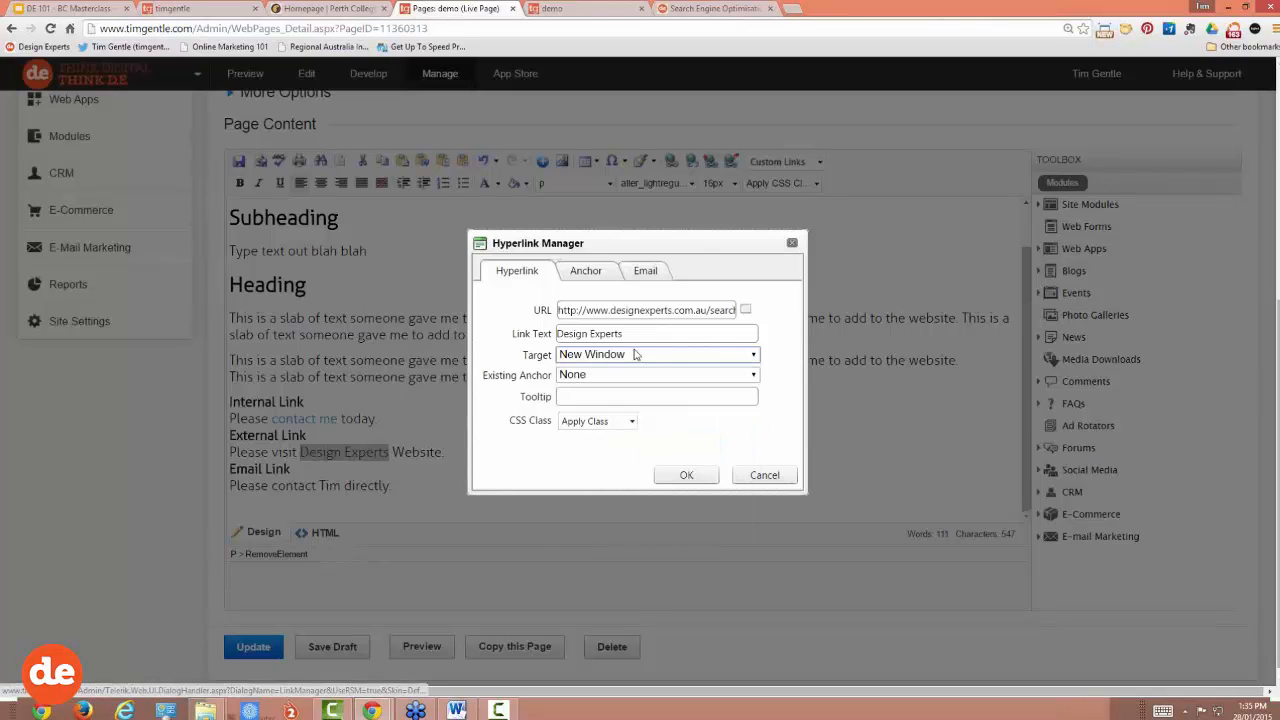
left_click(585, 395)
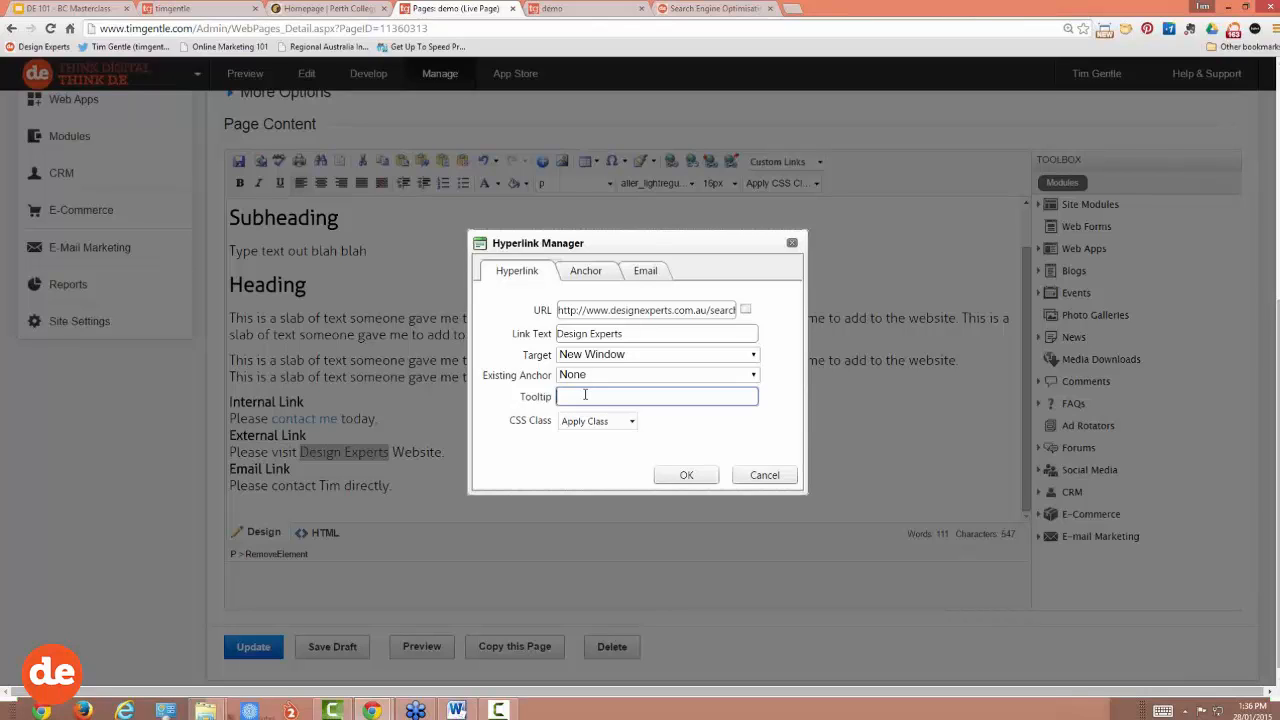
type("Let's pop")
type(" of")
type("ver to DE's websi")
type("te")
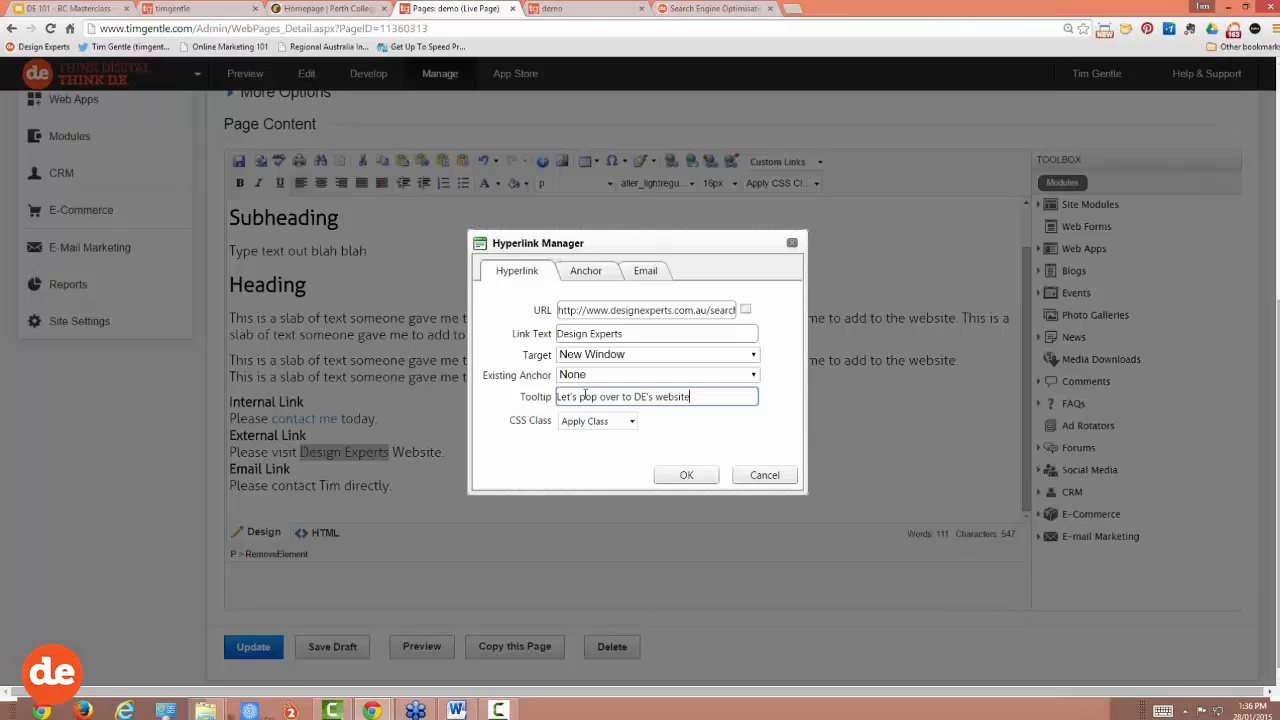
left_click(688, 476)
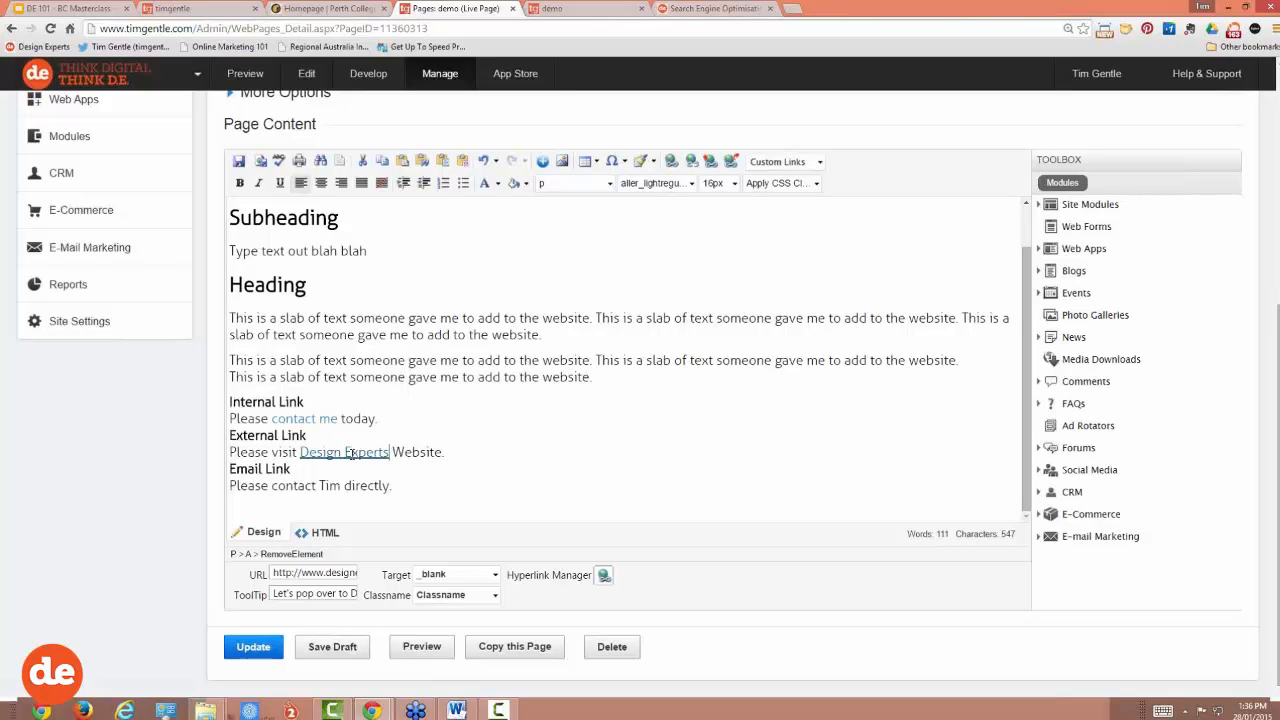
Step: Insert 'via email' into the Email Link sentence and select the name with the new words
mouse_move(350, 453)
left_click_drag(341, 485, 270, 486)
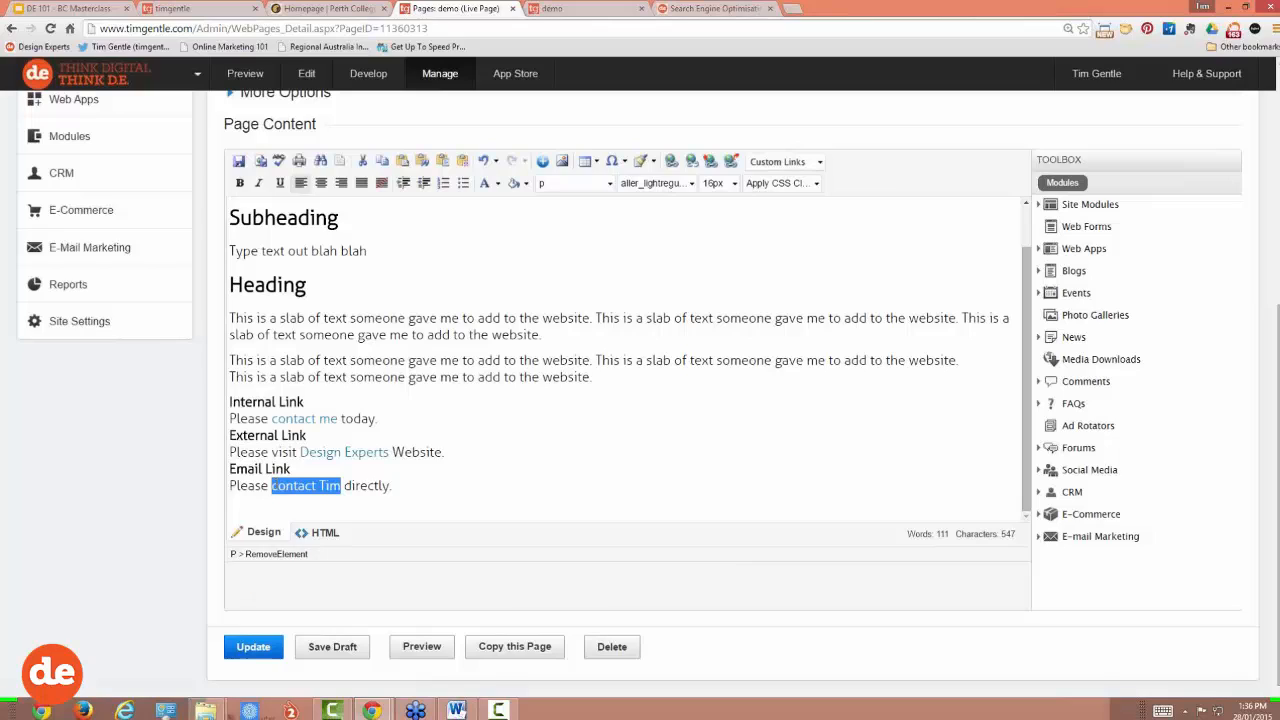
left_click(272, 486)
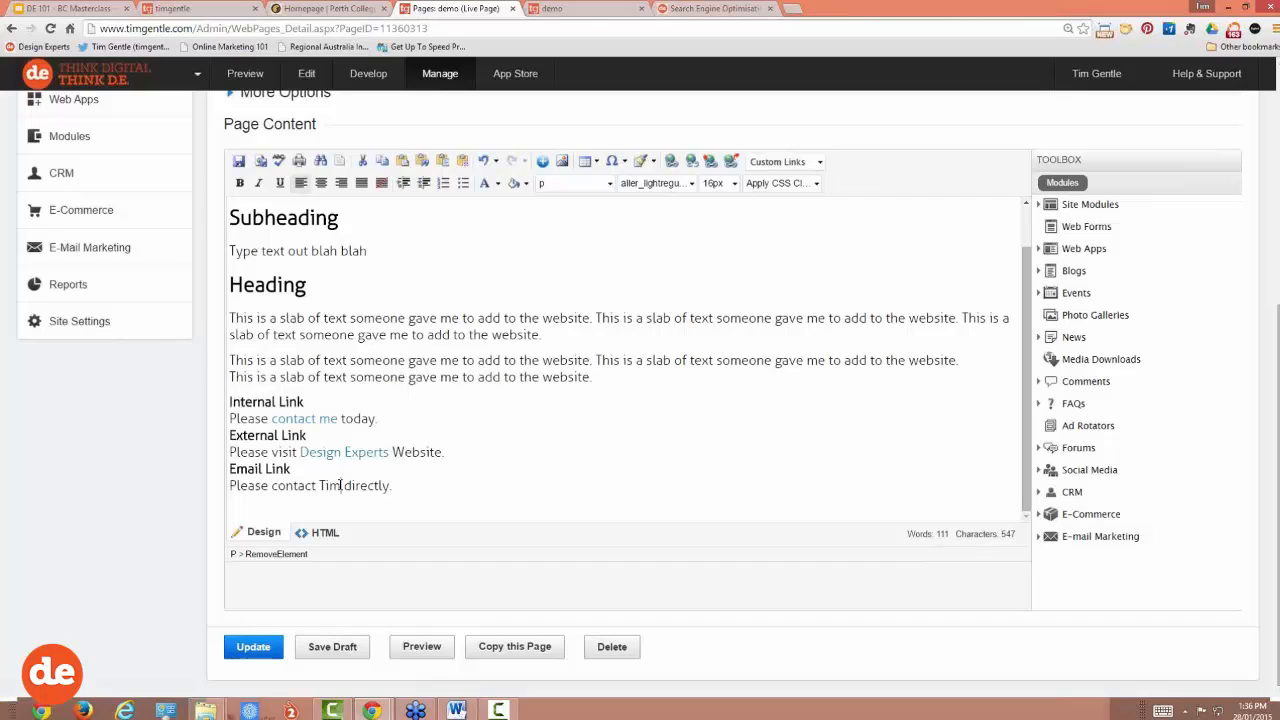
type("via email")
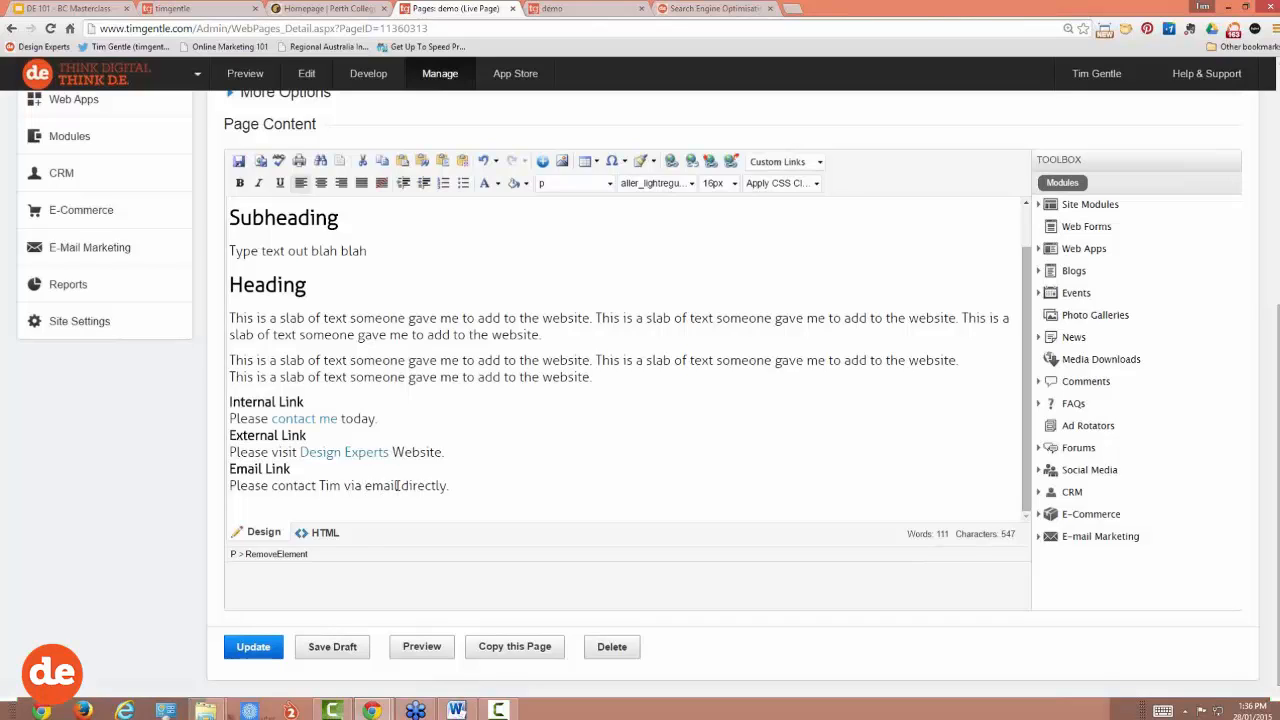
left_click_drag(398, 485, 319, 486)
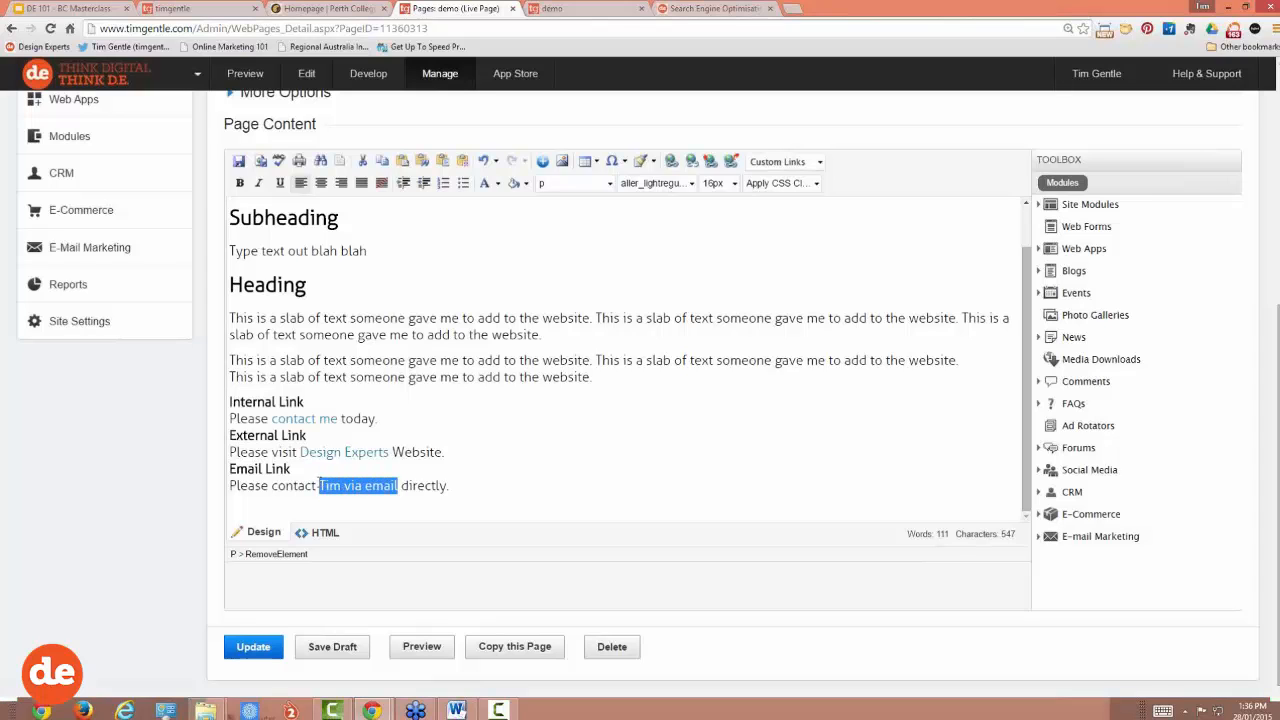
Step: In the Hyperlink Manager's Email tab, enter the contact's email address as recipient
left_click(672, 161)
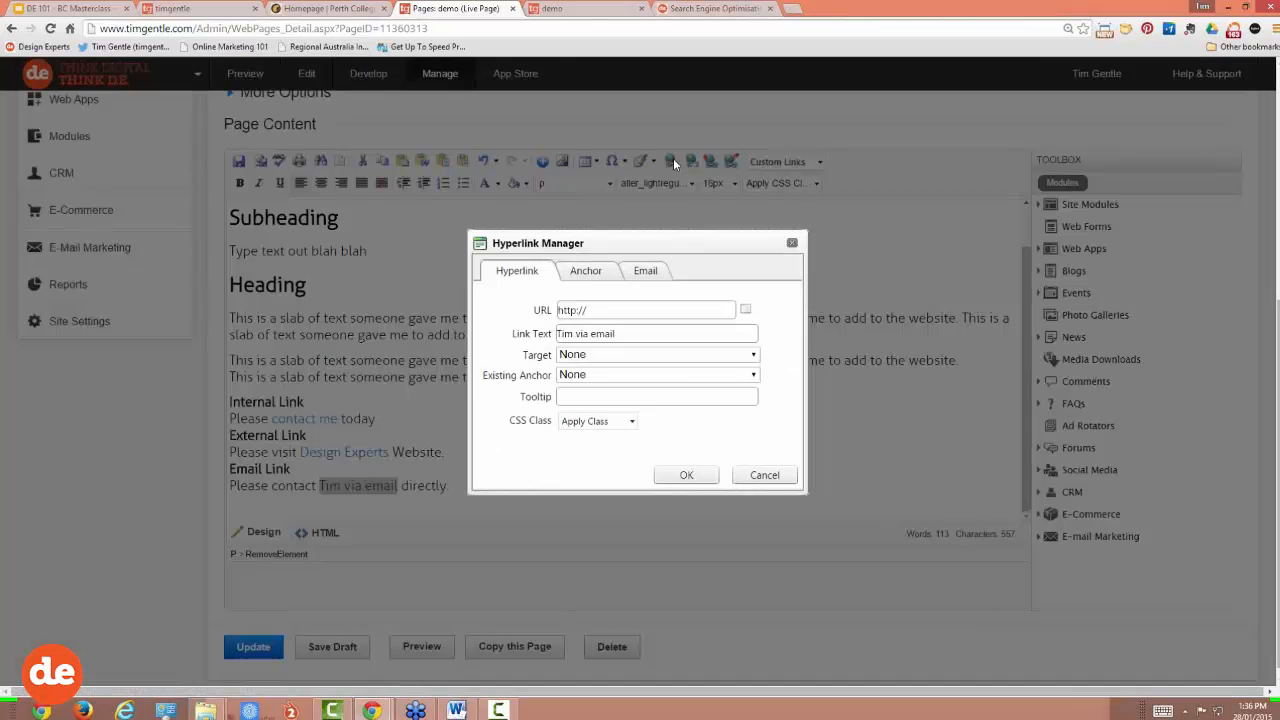
left_click(644, 276)
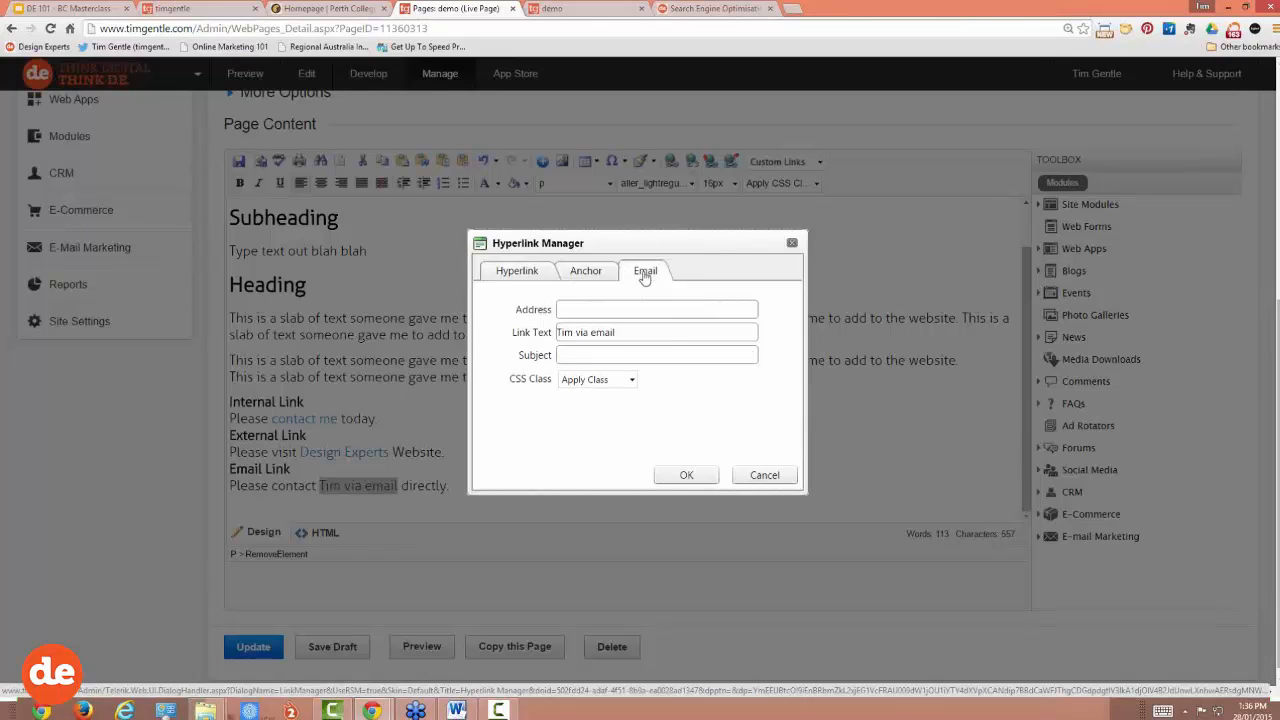
left_click(574, 309)
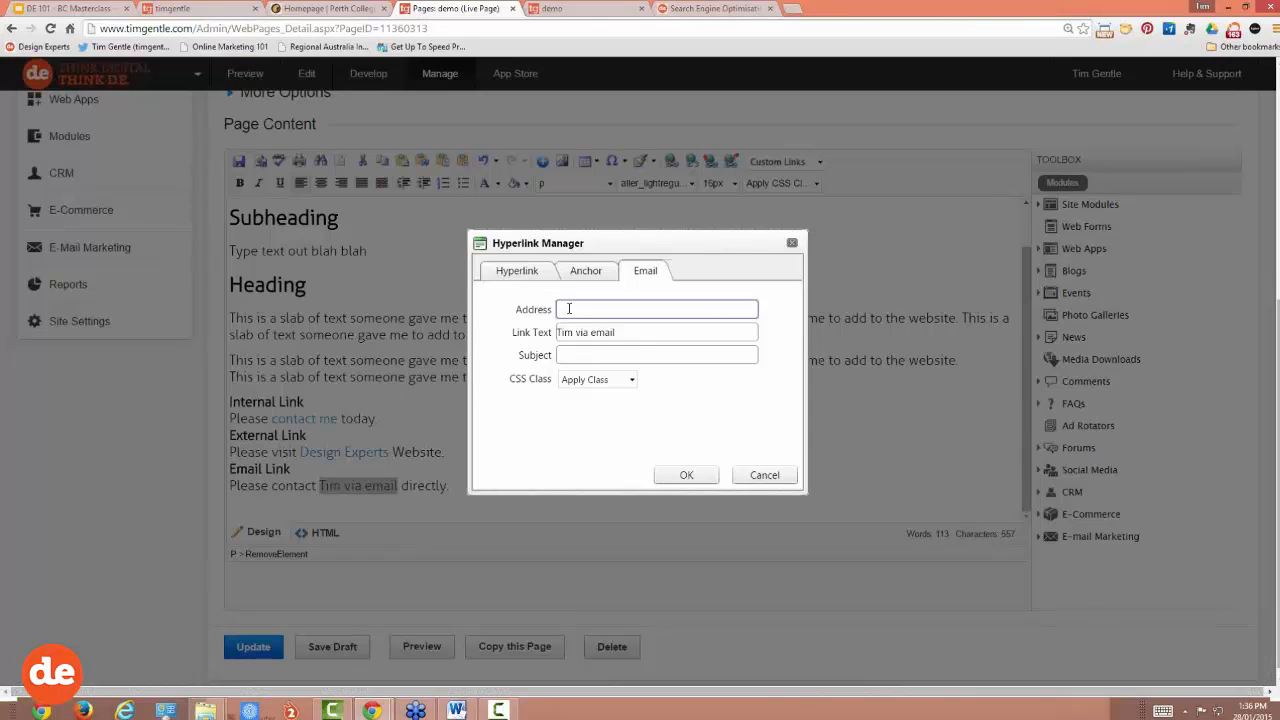
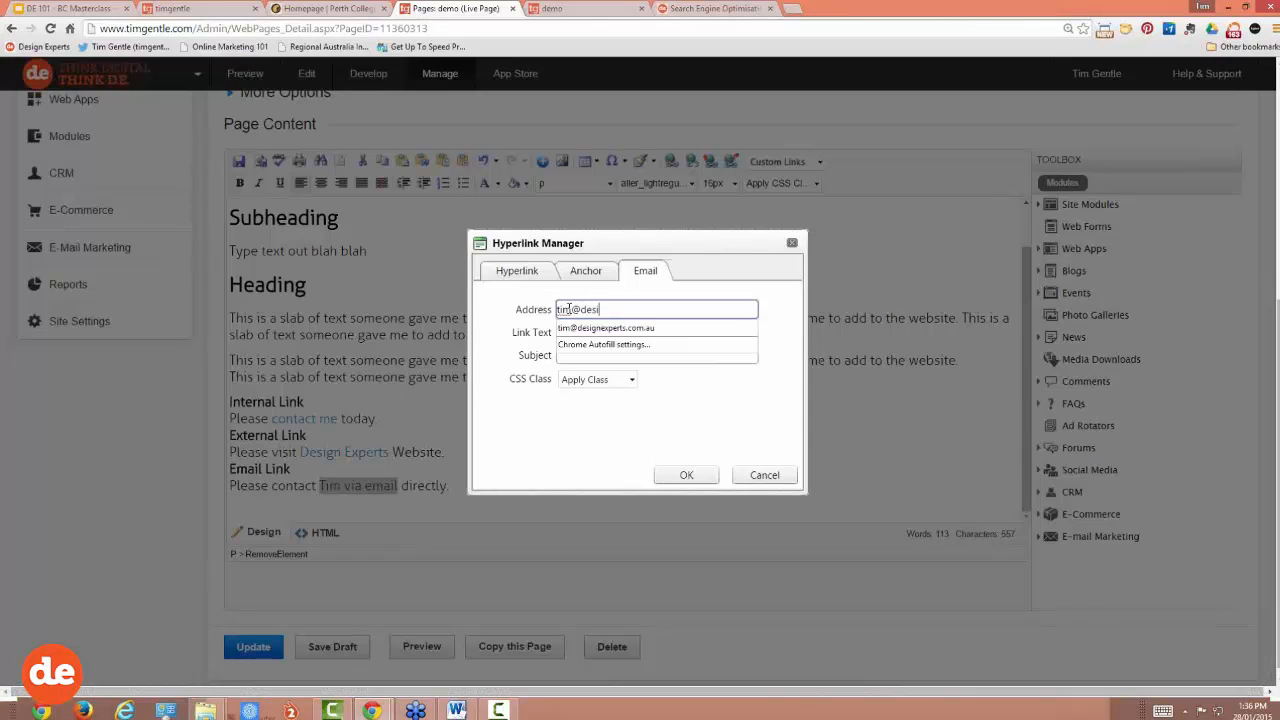
left_click(565, 357)
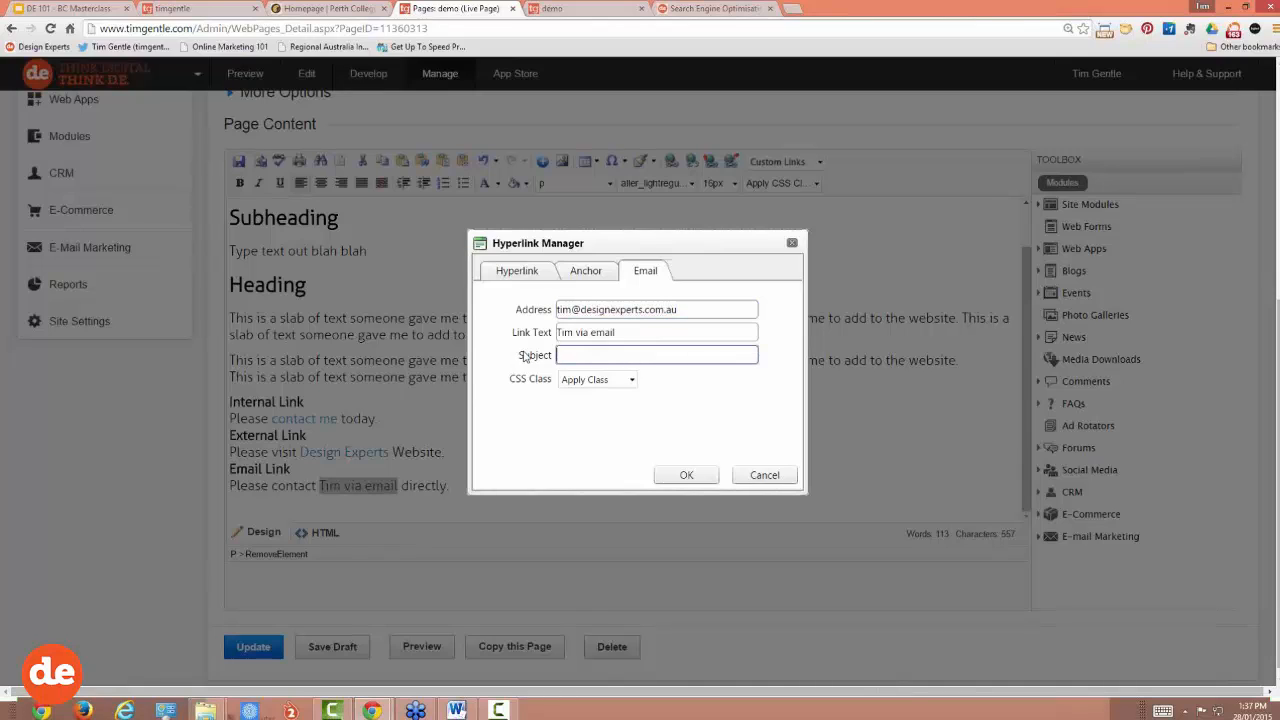
Step: Set the email subject to 'Website Enquiry' and apply the email link
type("Website Enquiry")
left_click_drag(591, 355, 542, 360)
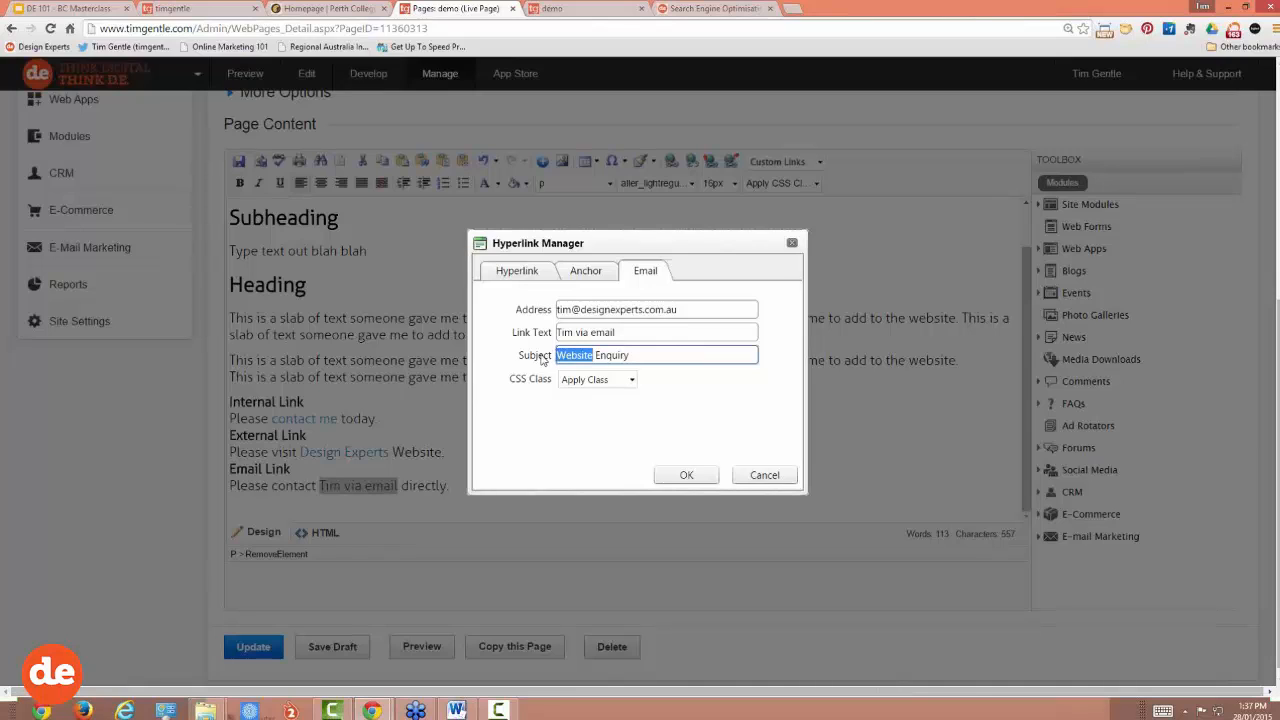
type("Tx Planning")
key("Left")
key("Left")
key("Left")
key("Left")
key("Left")
type("a")
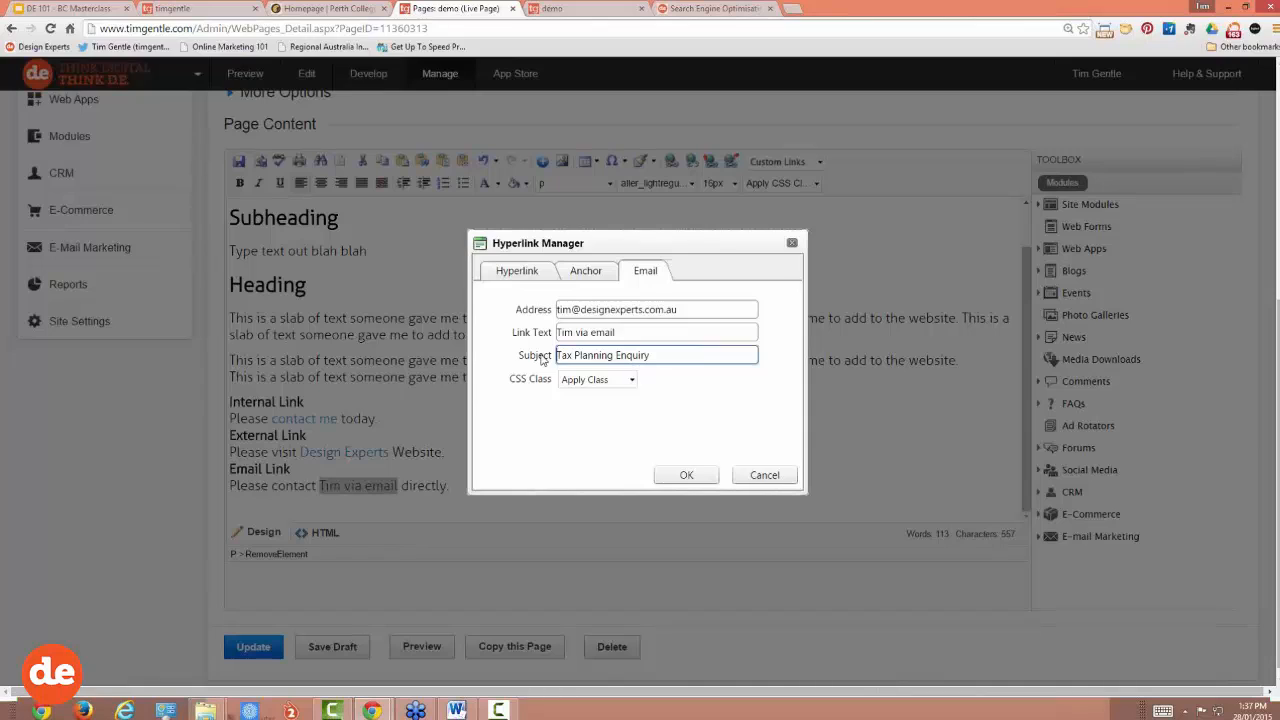
left_click_drag(614, 351, 535, 356)
type("Website")
left_click(684, 476)
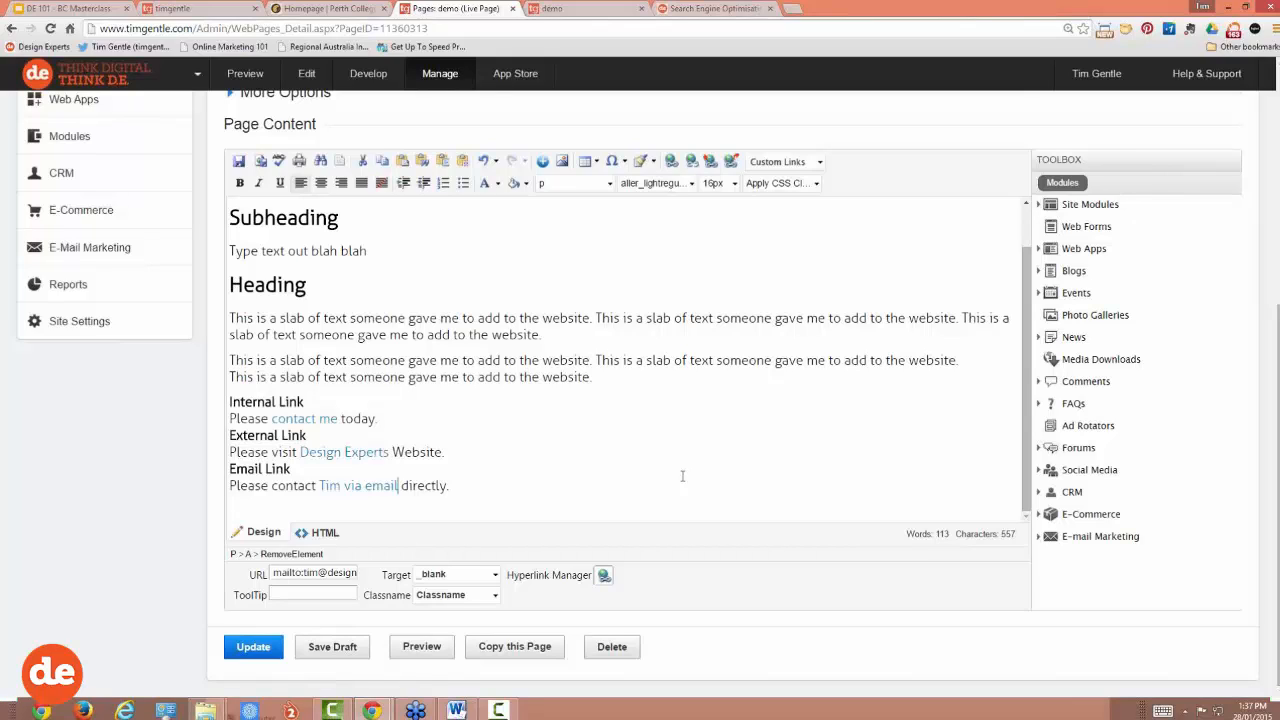
Step: Save the page with Update and reload the live demo page to show the changes
left_click(253, 648)
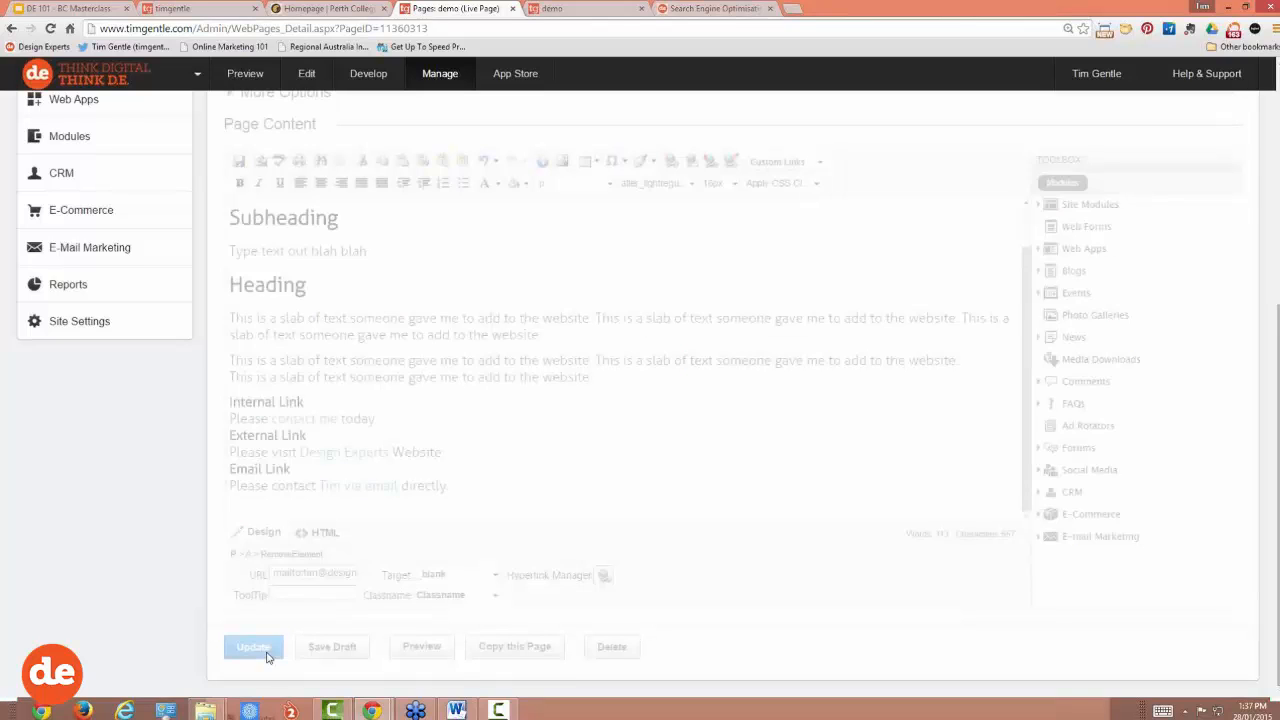
left_click(598, 9)
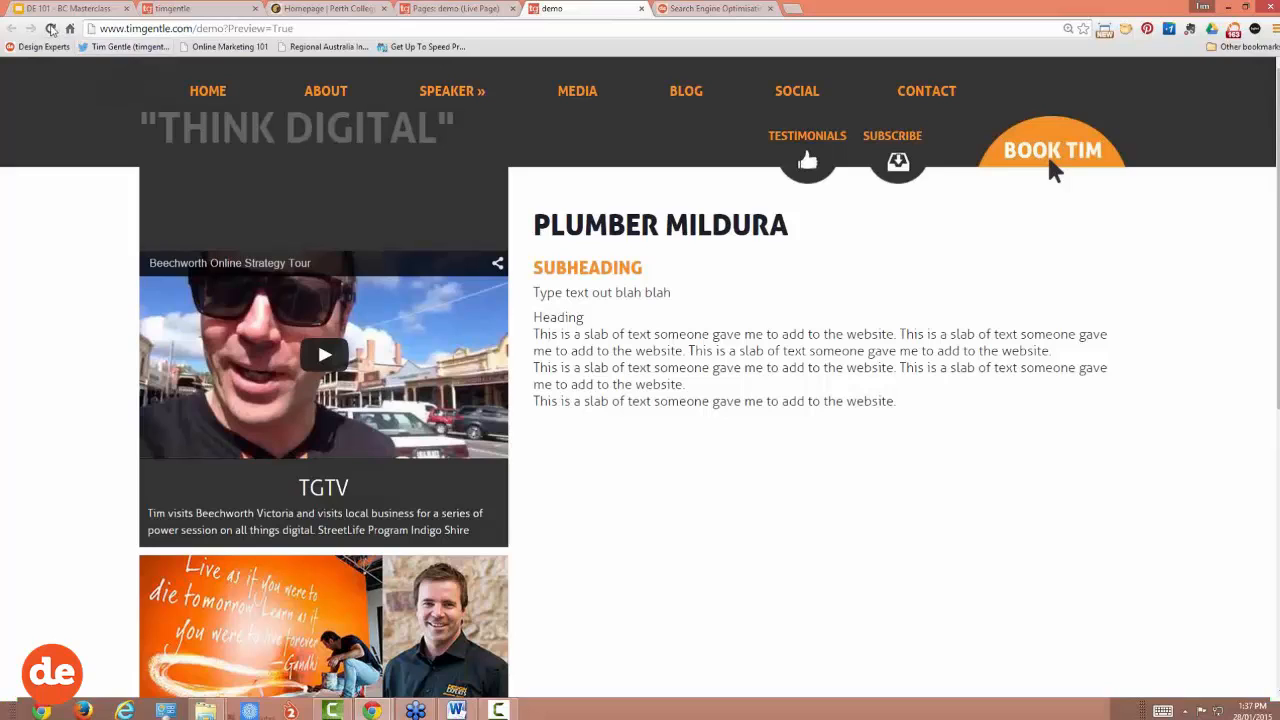
left_click(50, 28)
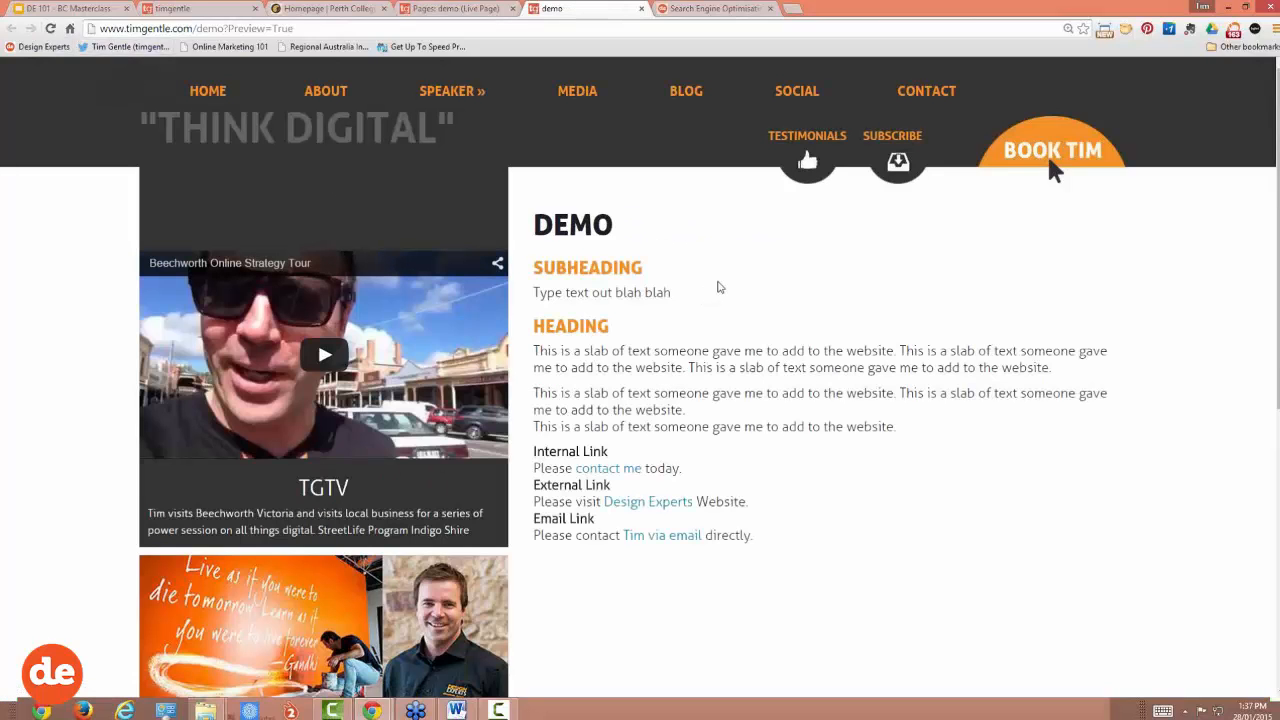
scroll(718, 287, "down", 1)
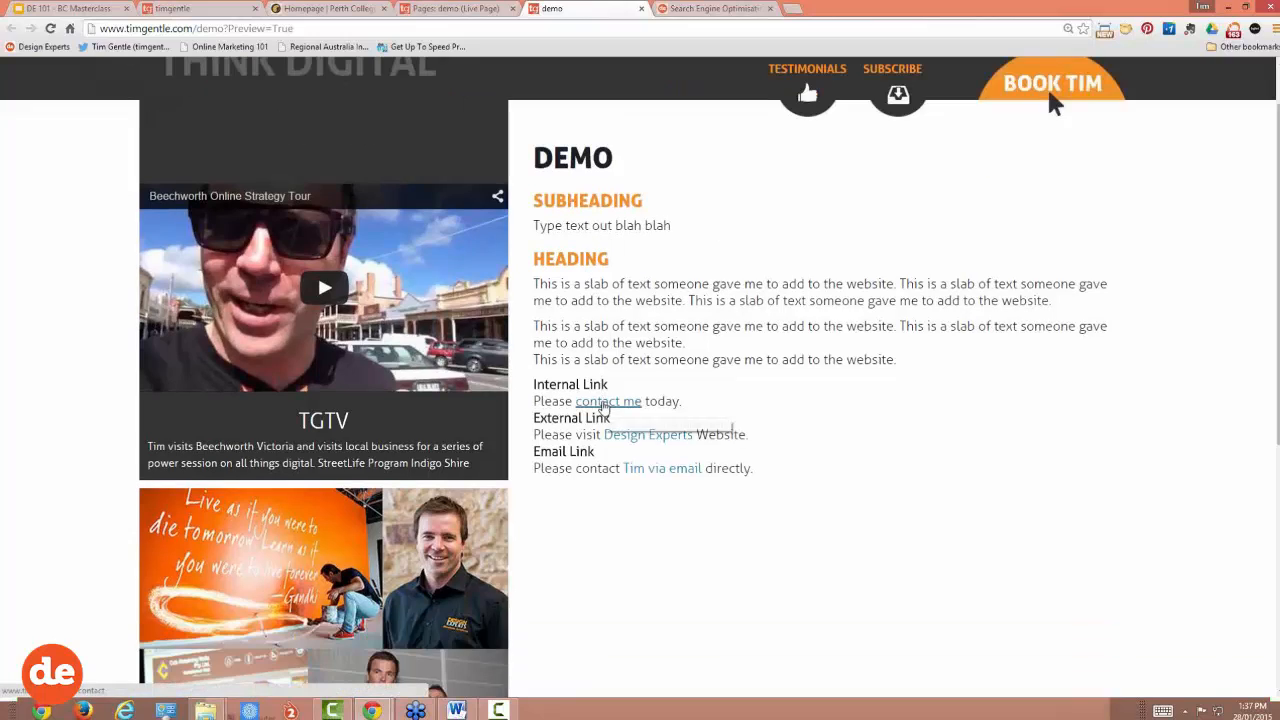
Step: Test the contact me and Design Experts links on the live demo page
left_click(605, 402)
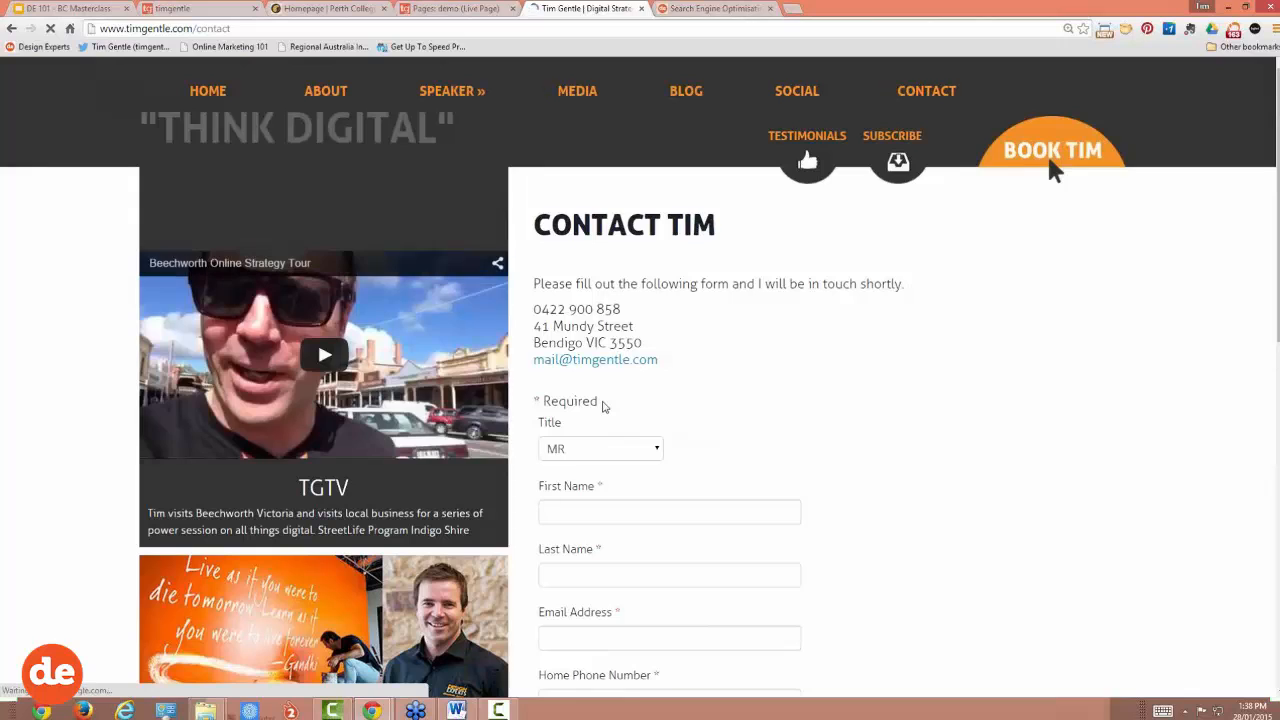
left_click(12, 29)
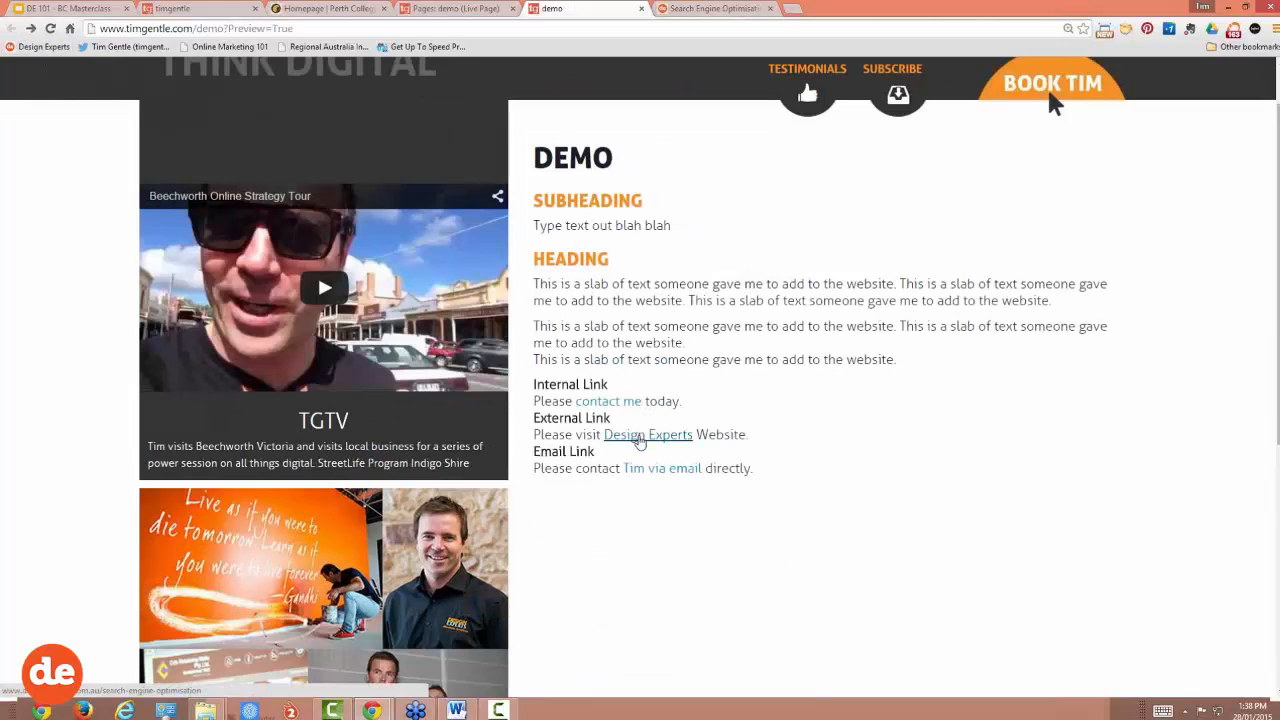
left_click(640, 437)
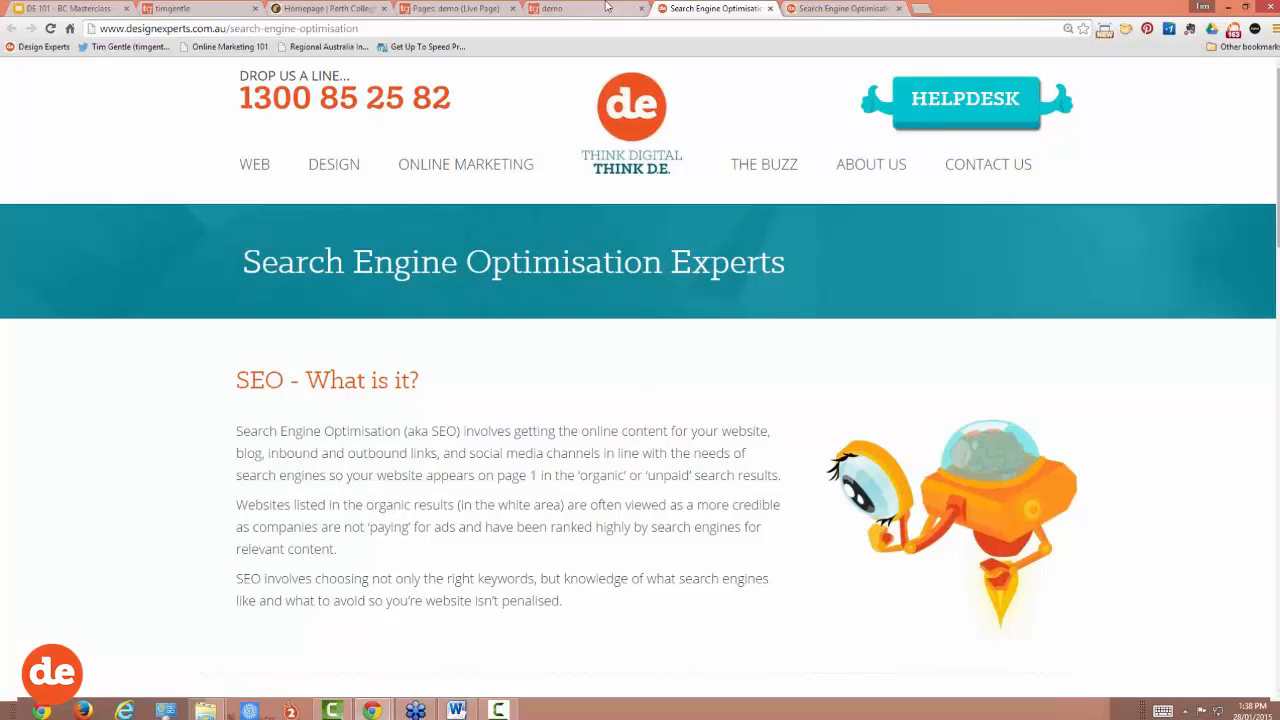
key("ctrl+shift+Tab")
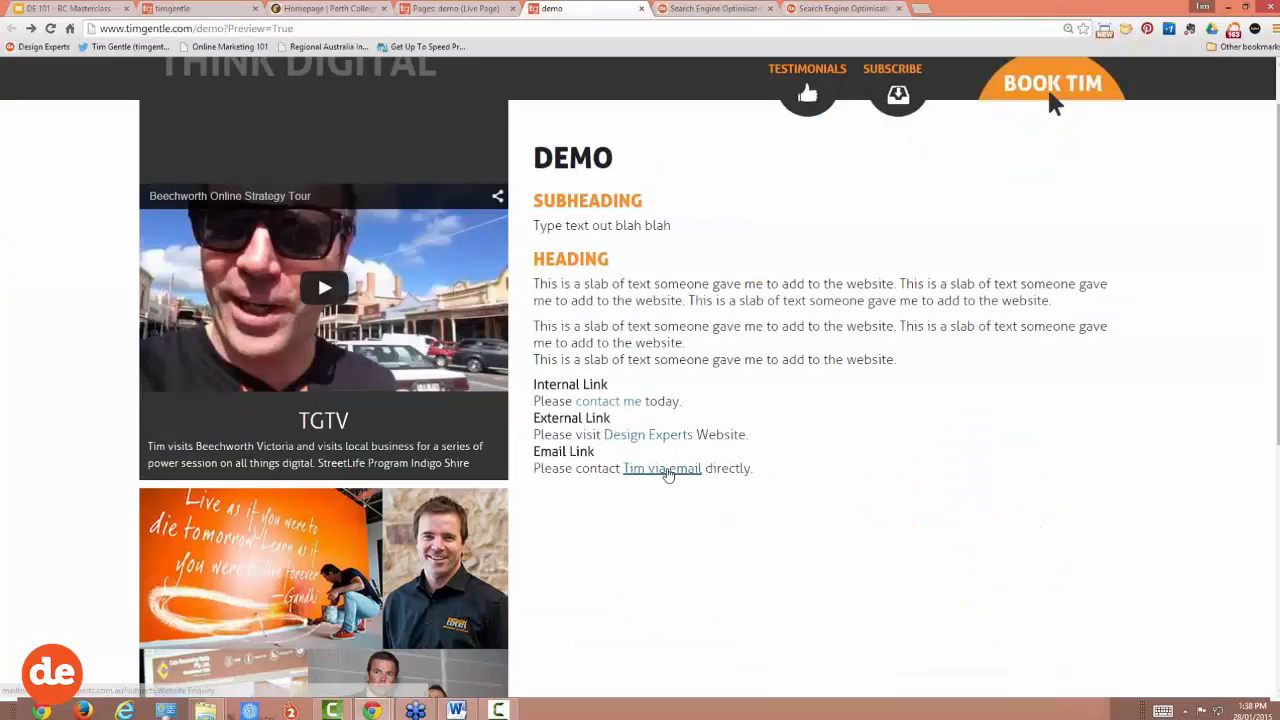
Step: Test the email link, check its pre-filled Website Enquiry subject in Gmail, then close the draft
left_click(674, 472)
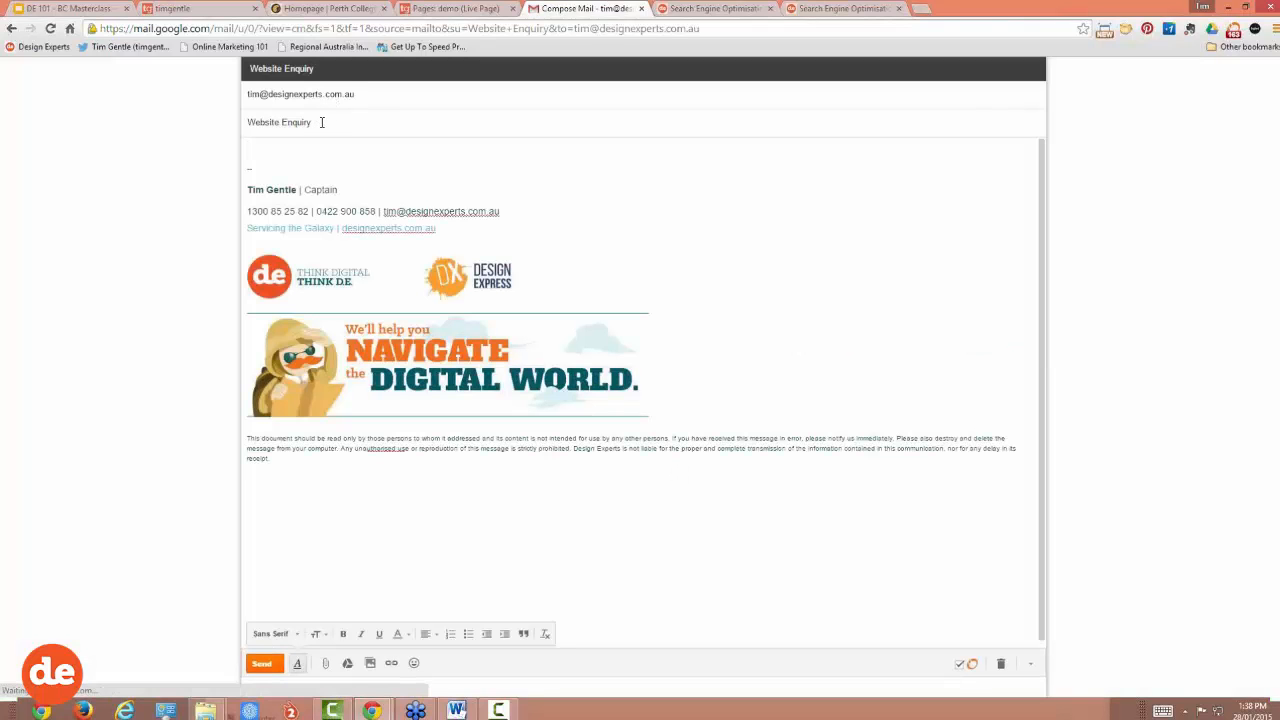
triple_click(321, 122)
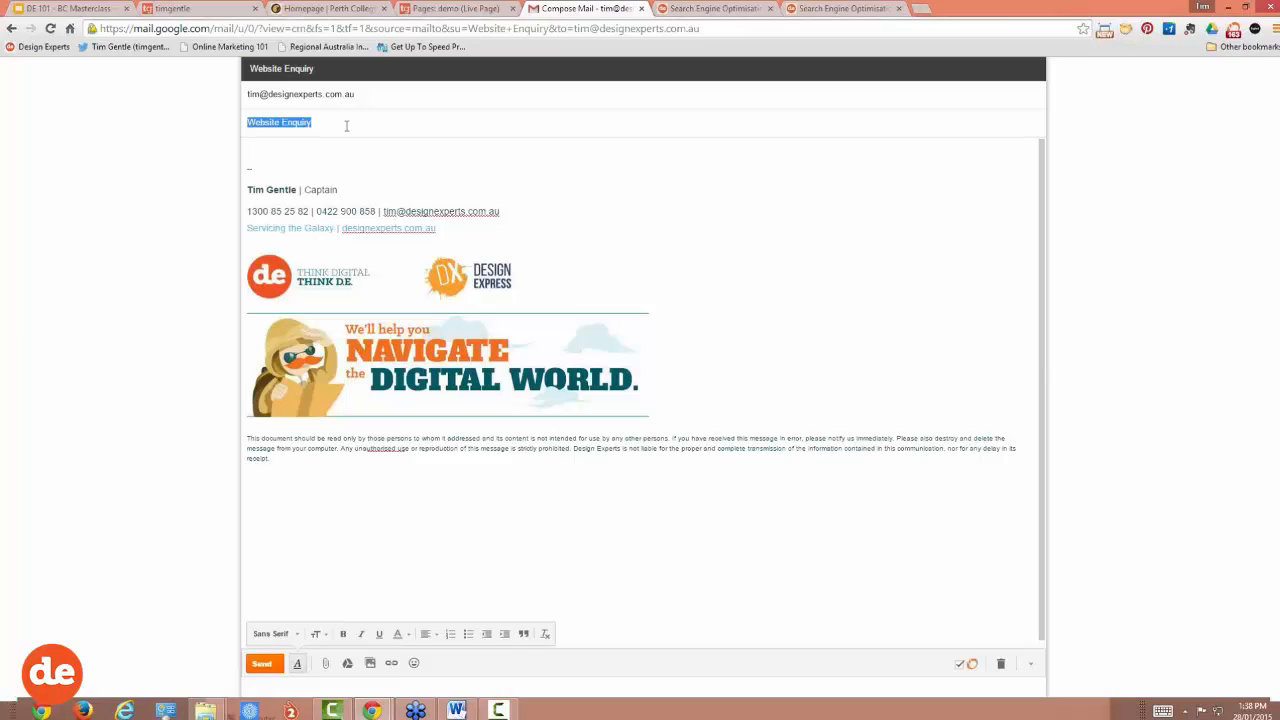
left_click(205, 167)
left_click(641, 9)
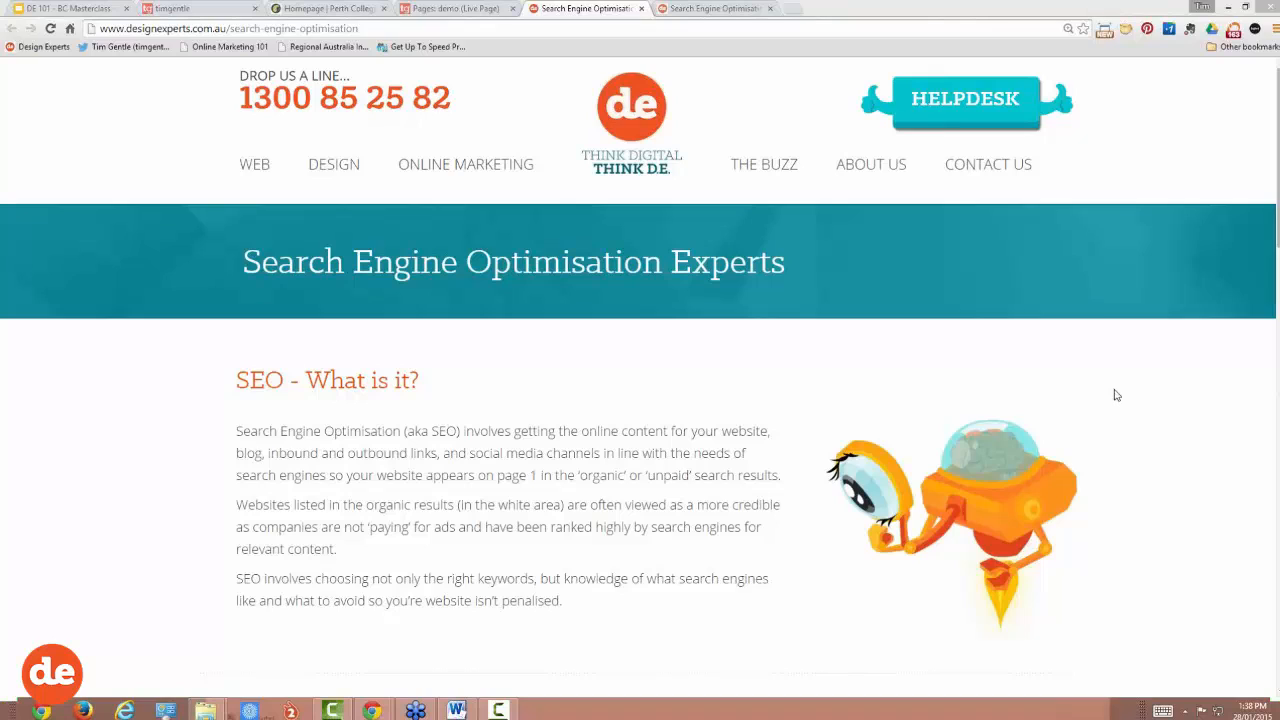
Step: Review the email link's properties in the demo page editor, confirming the Website Enquiry subject
left_click(274, 13)
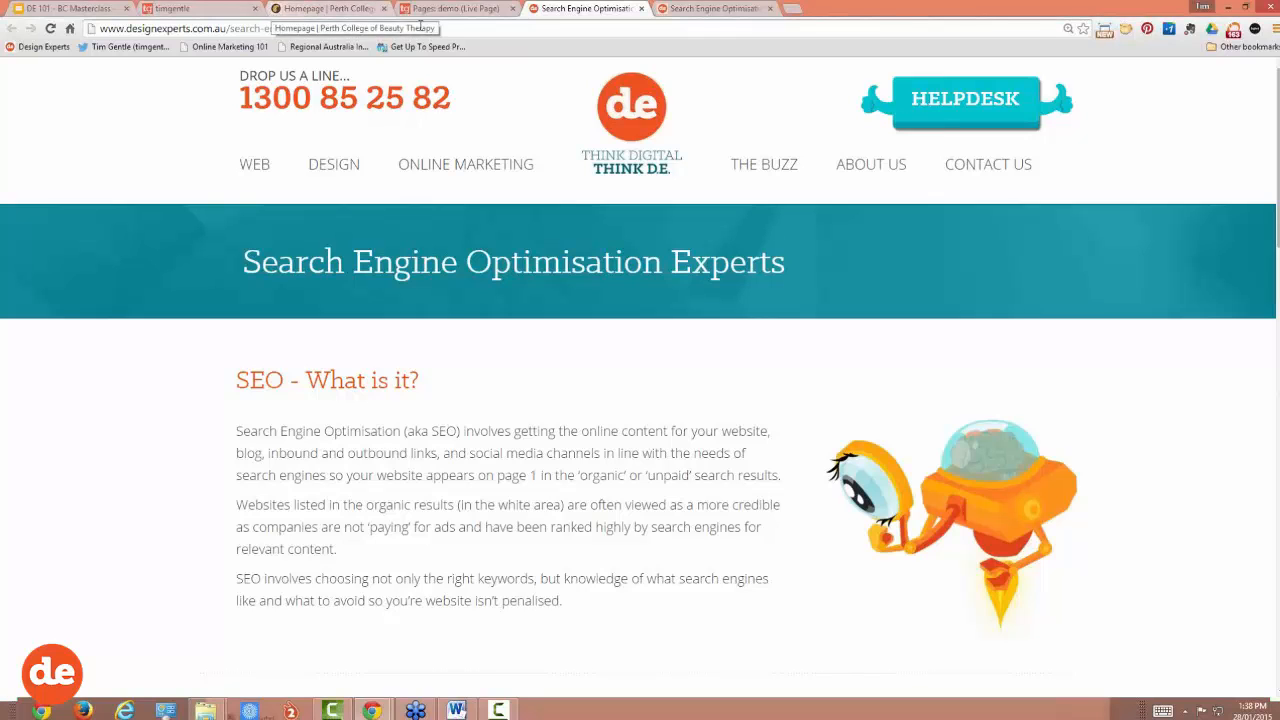
left_click(465, 10)
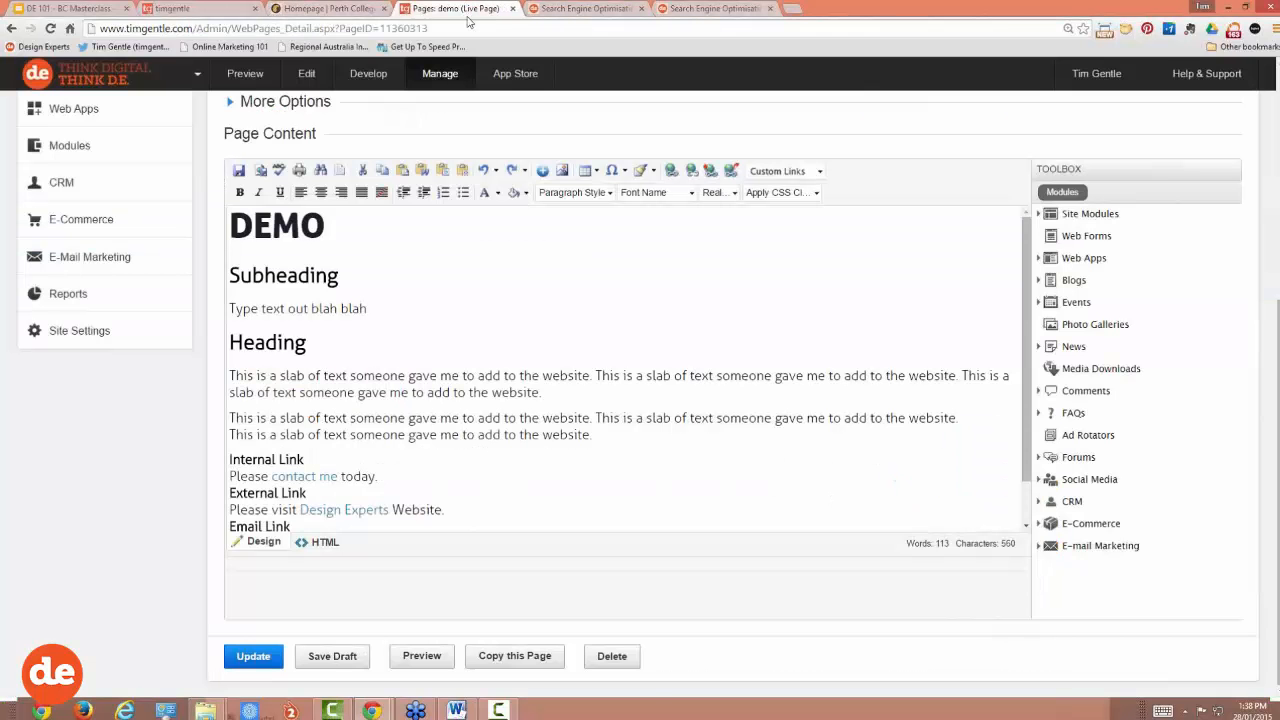
scroll(430, 270, "down", 1)
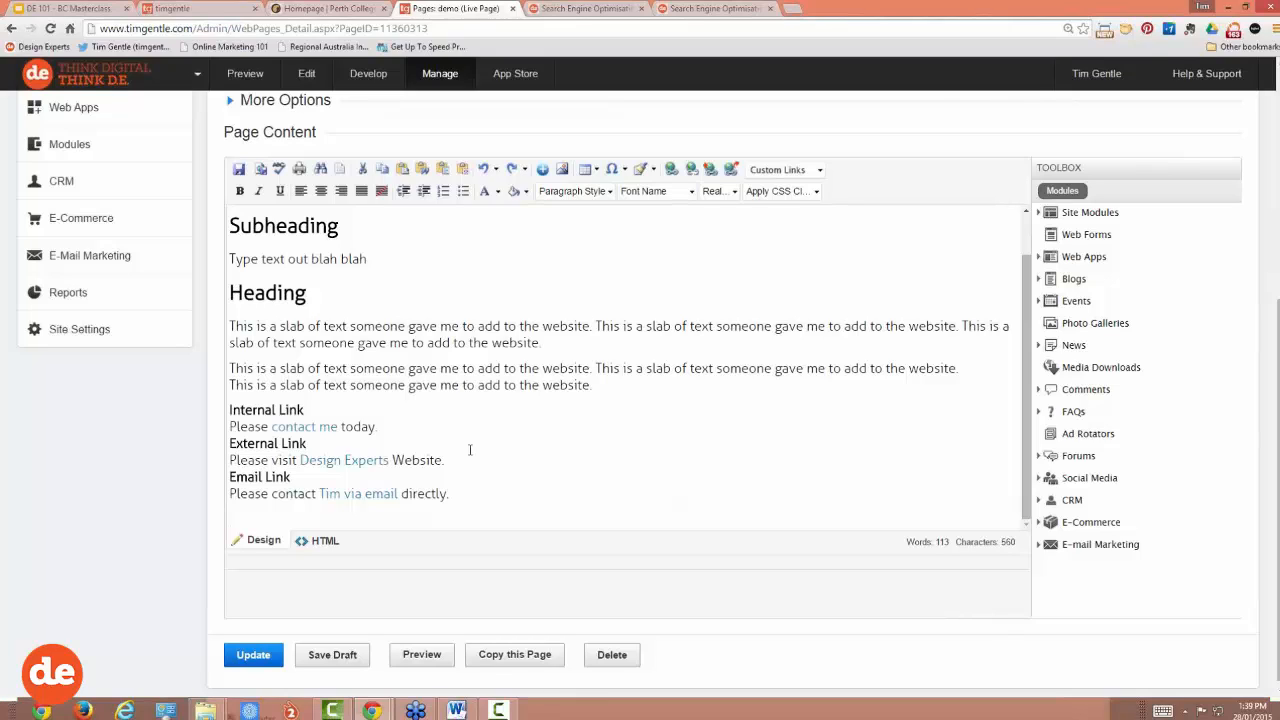
right_click(378, 496)
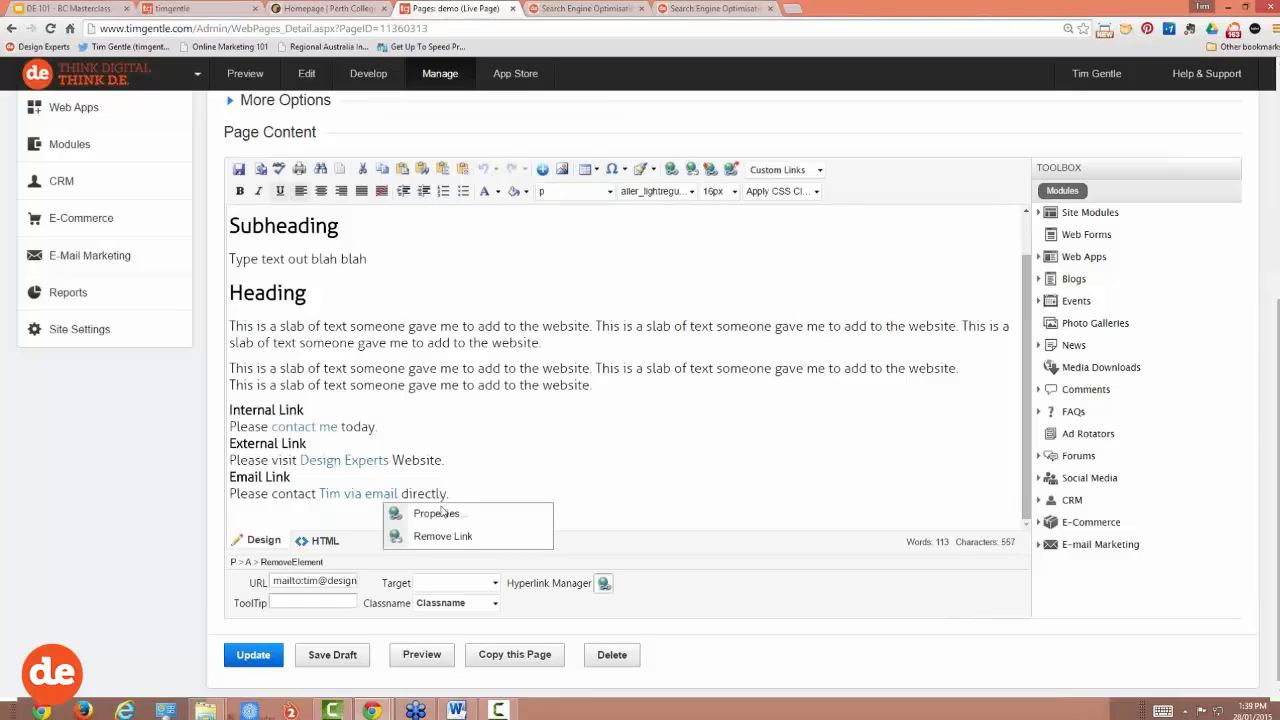
left_click(436, 514)
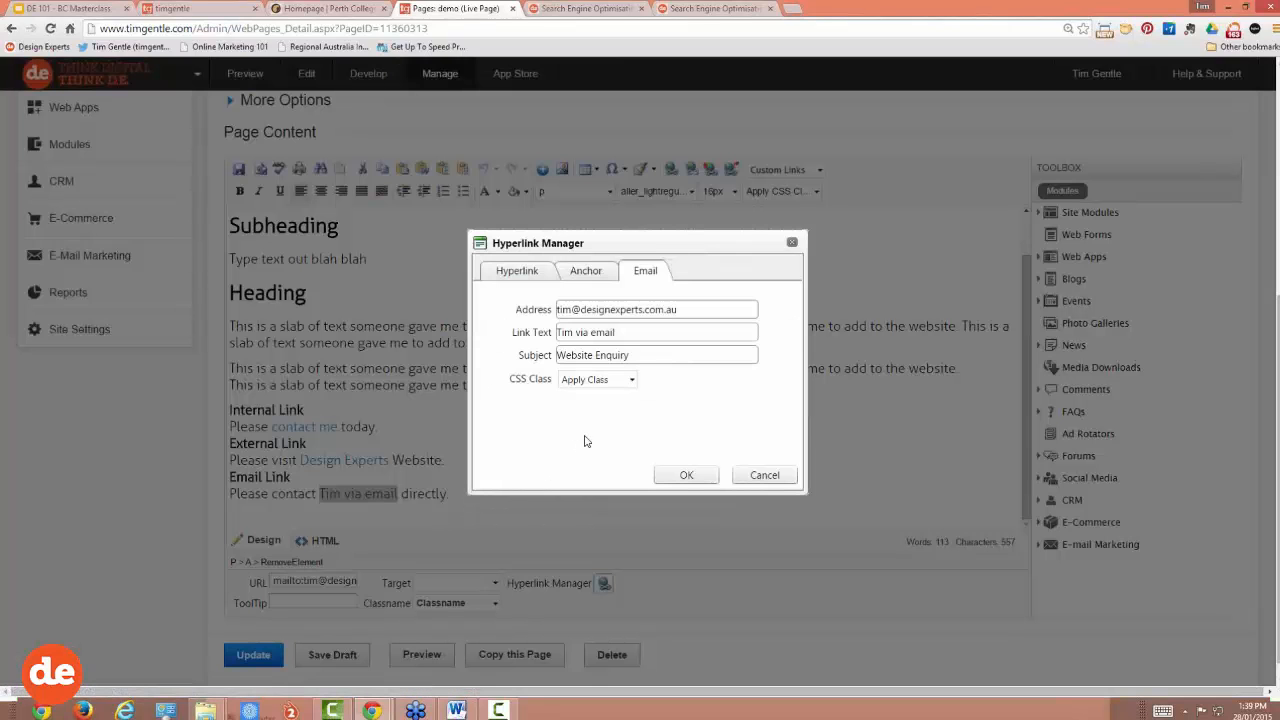
left_click_drag(510, 379, 548, 383)
left_click(553, 407)
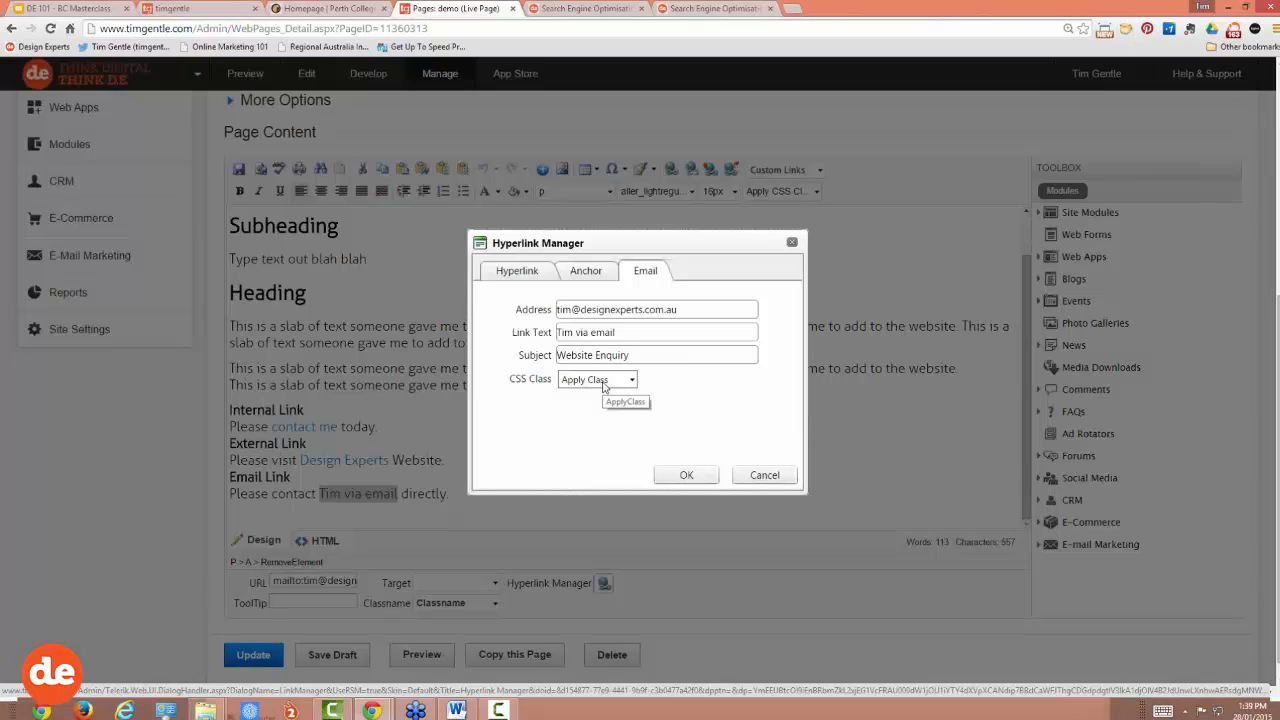
left_click(670, 478)
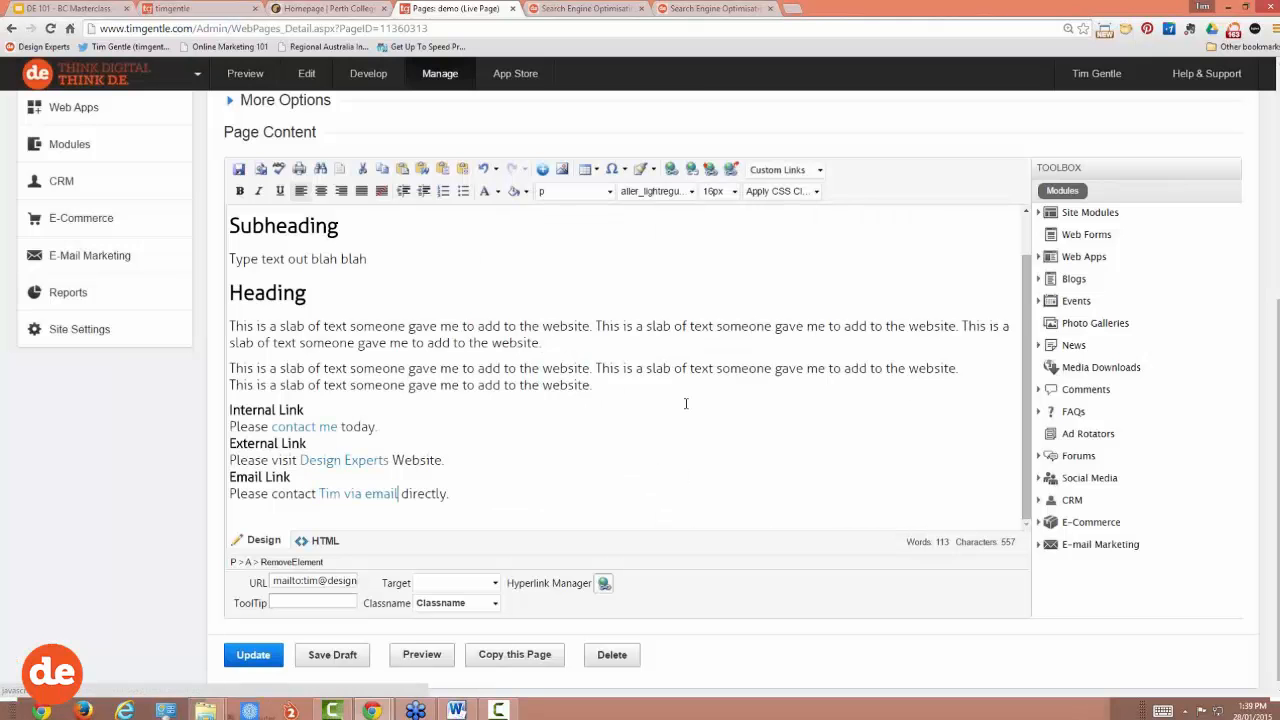
Step: Load the live site's /demo page in Chrome and scroll down to its links
left_click(588, 10)
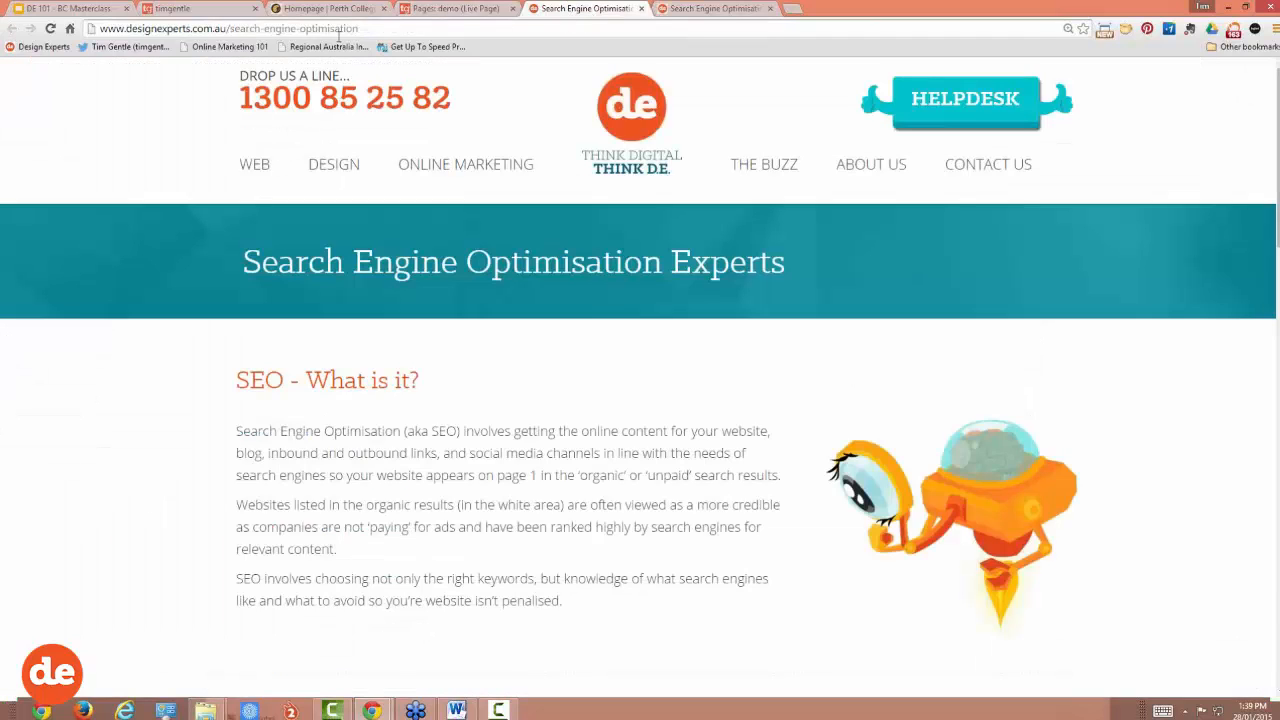
left_click(197, 29)
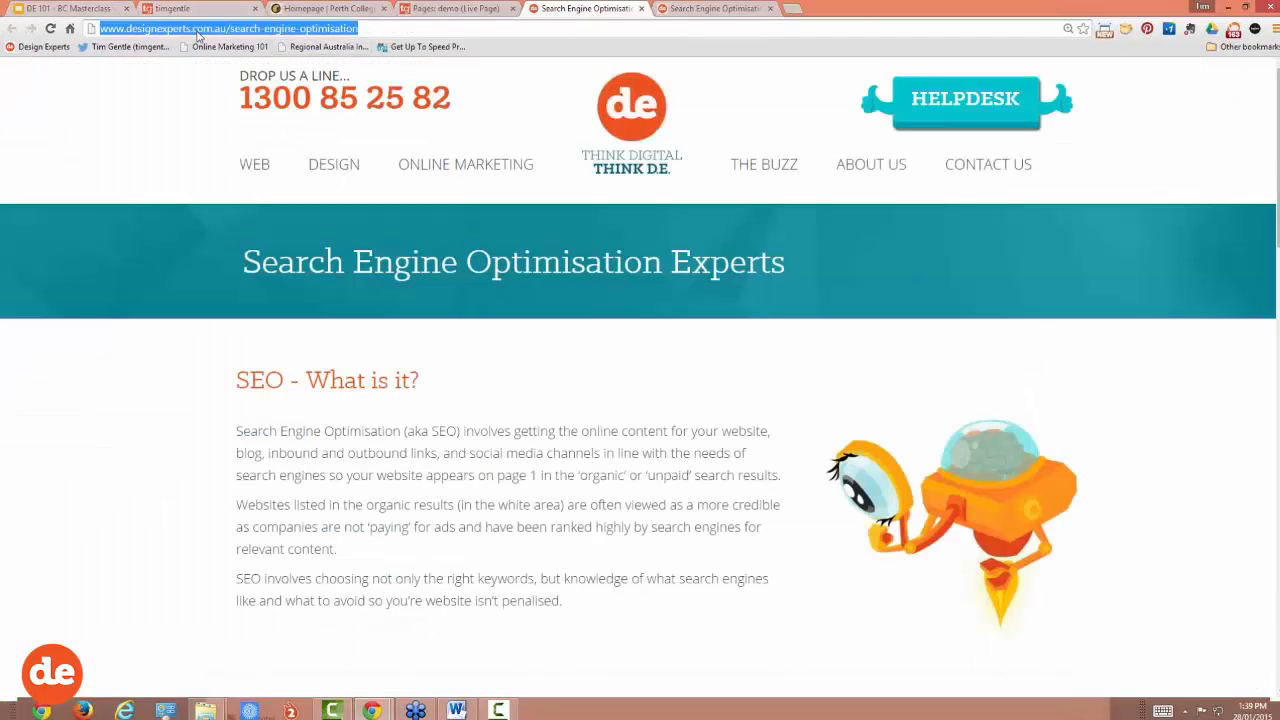
type("tim")
key("Right")
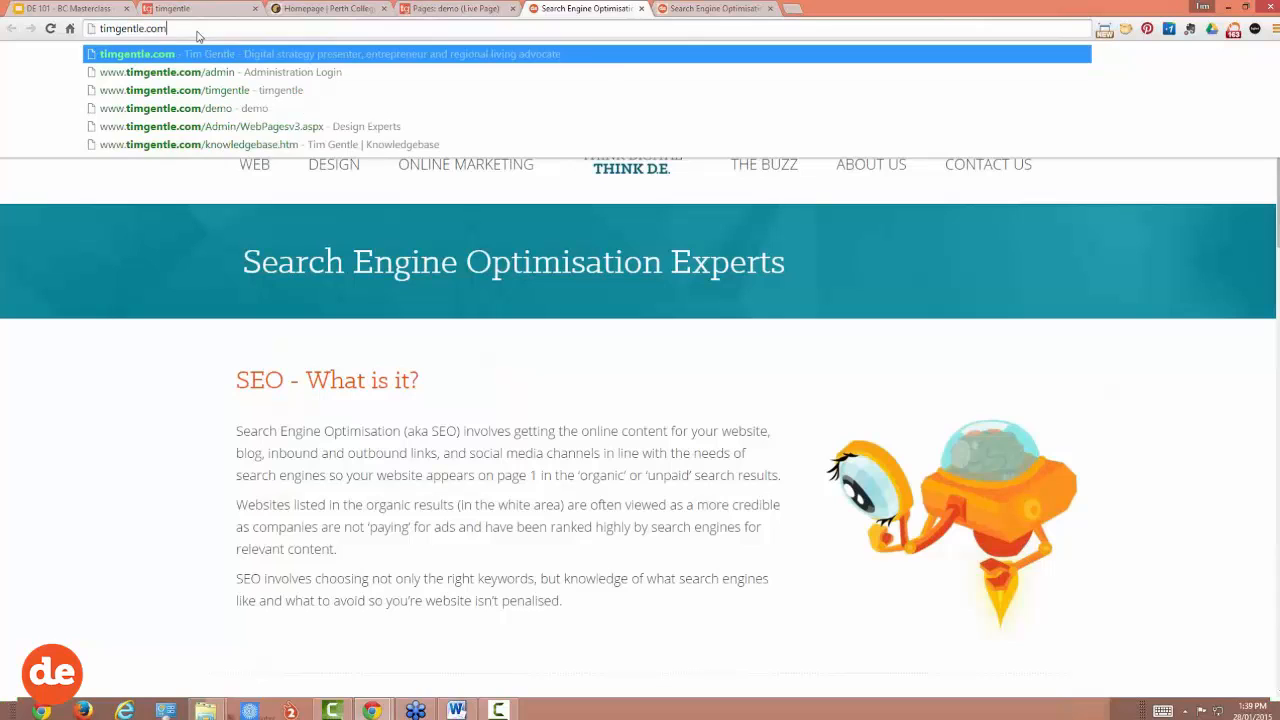
type("/de")
key("Down")
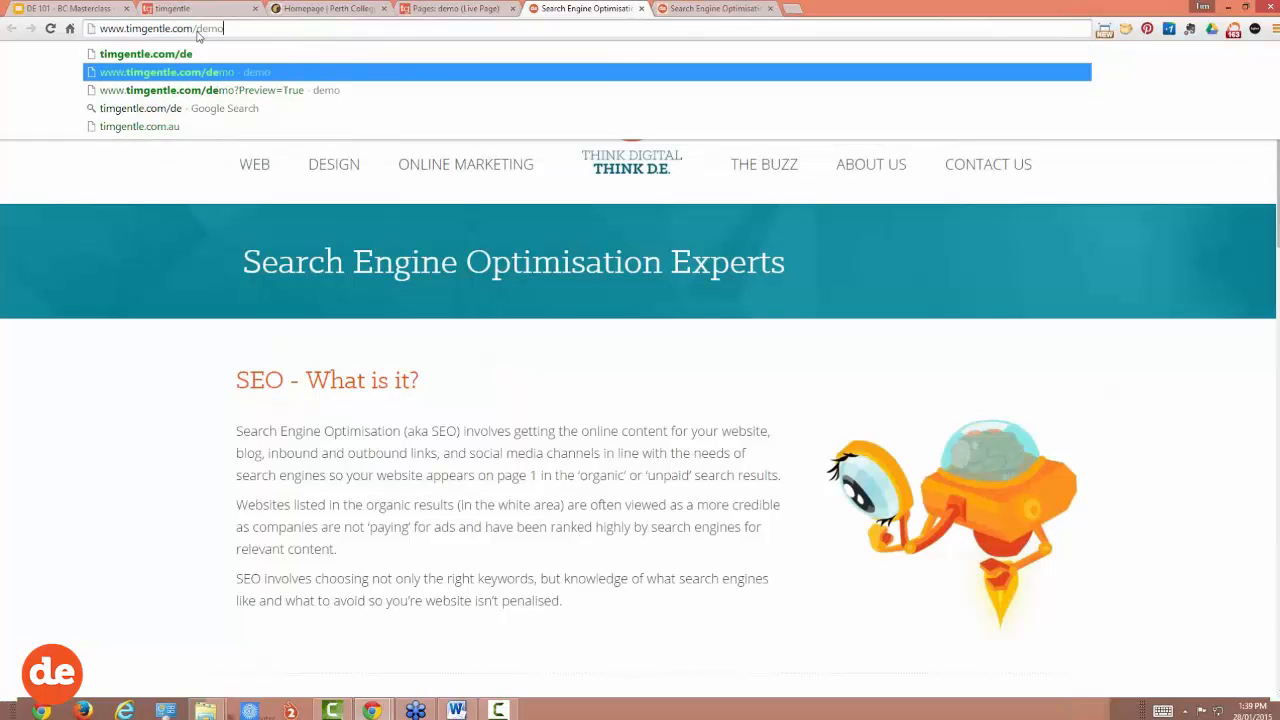
key("Return")
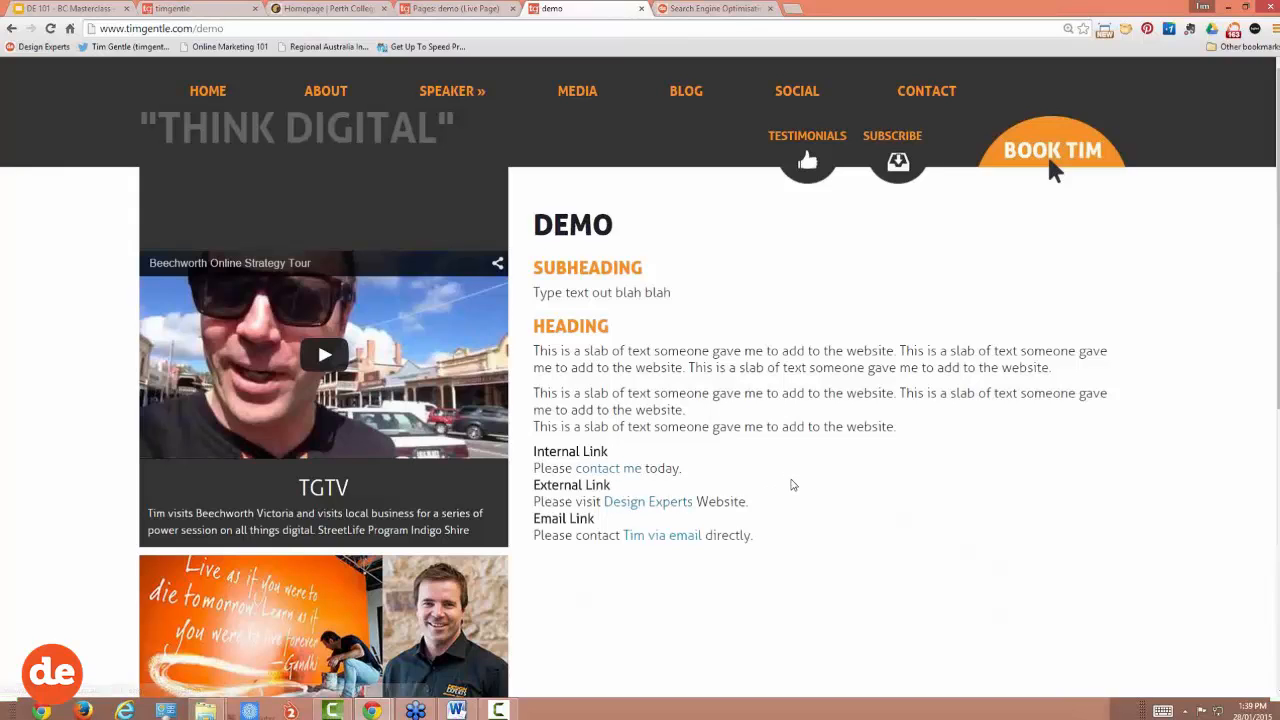
scroll(792, 485, "down", 2)
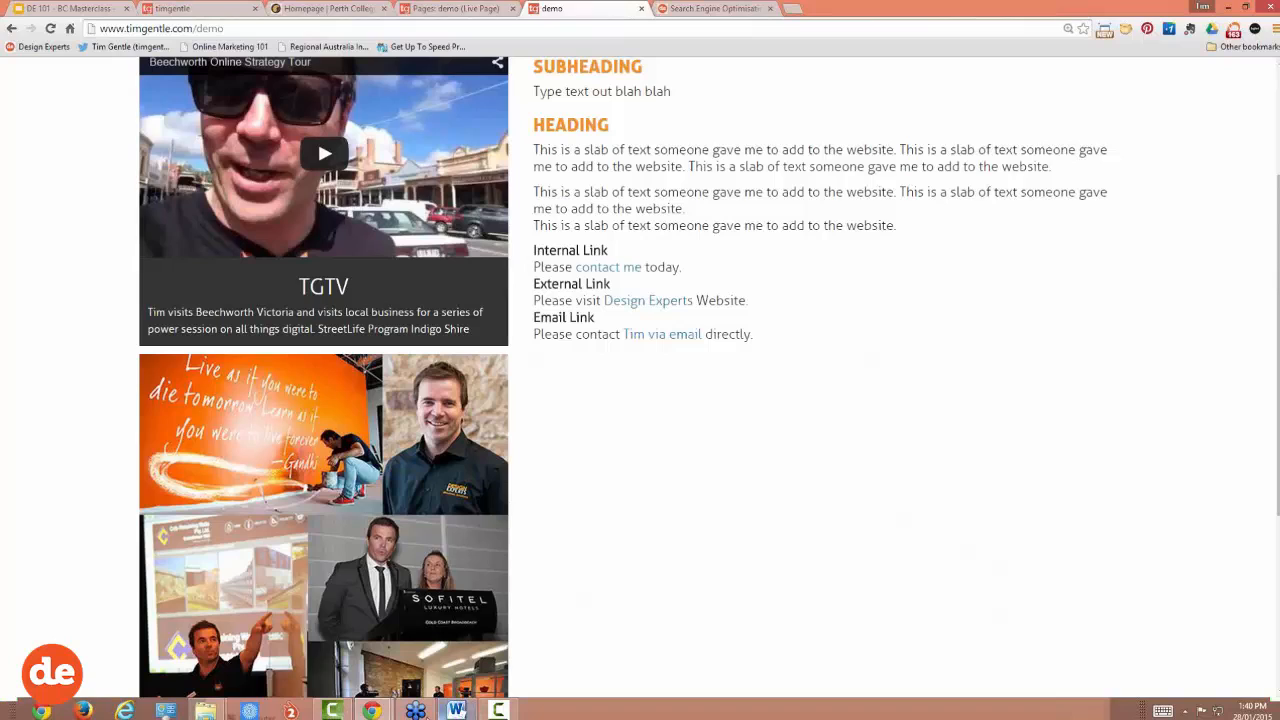
left_click(416, 710)
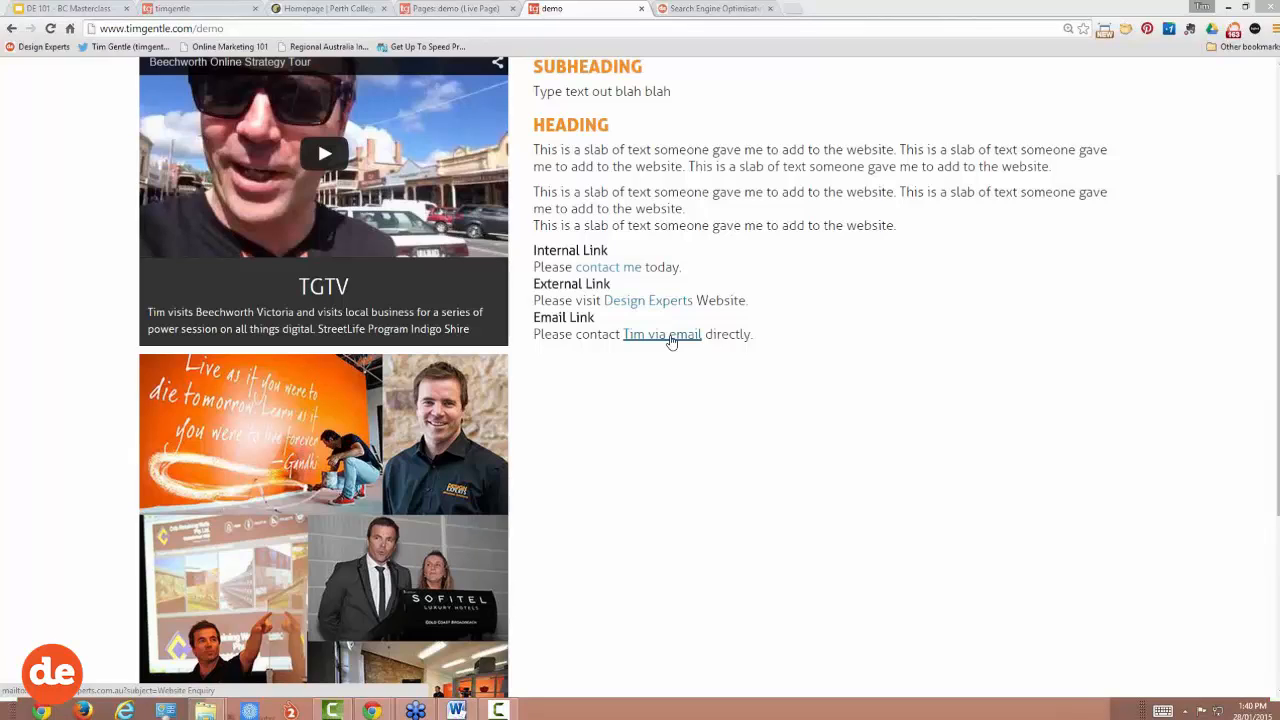
Step: Change the email link's subject from Website Enquiry to SEO Enquiry and update the demo page
left_click(478, 12)
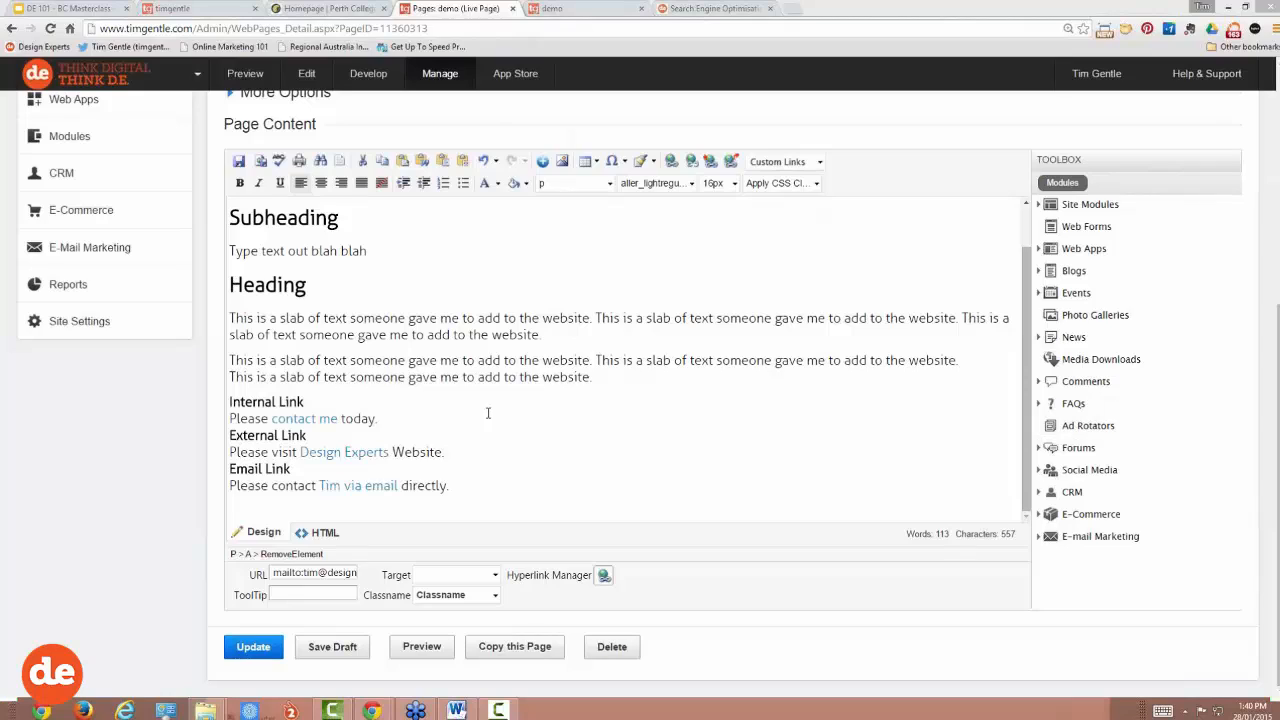
right_click(370, 488)
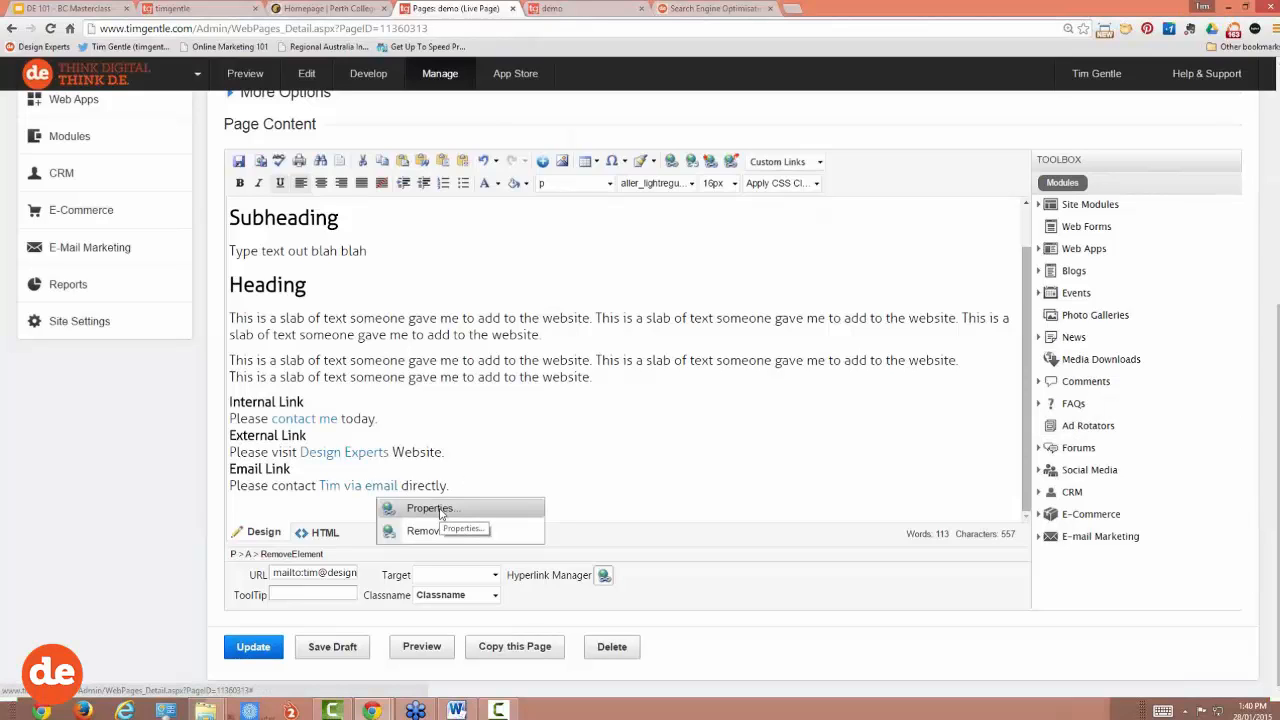
left_click(440, 509)
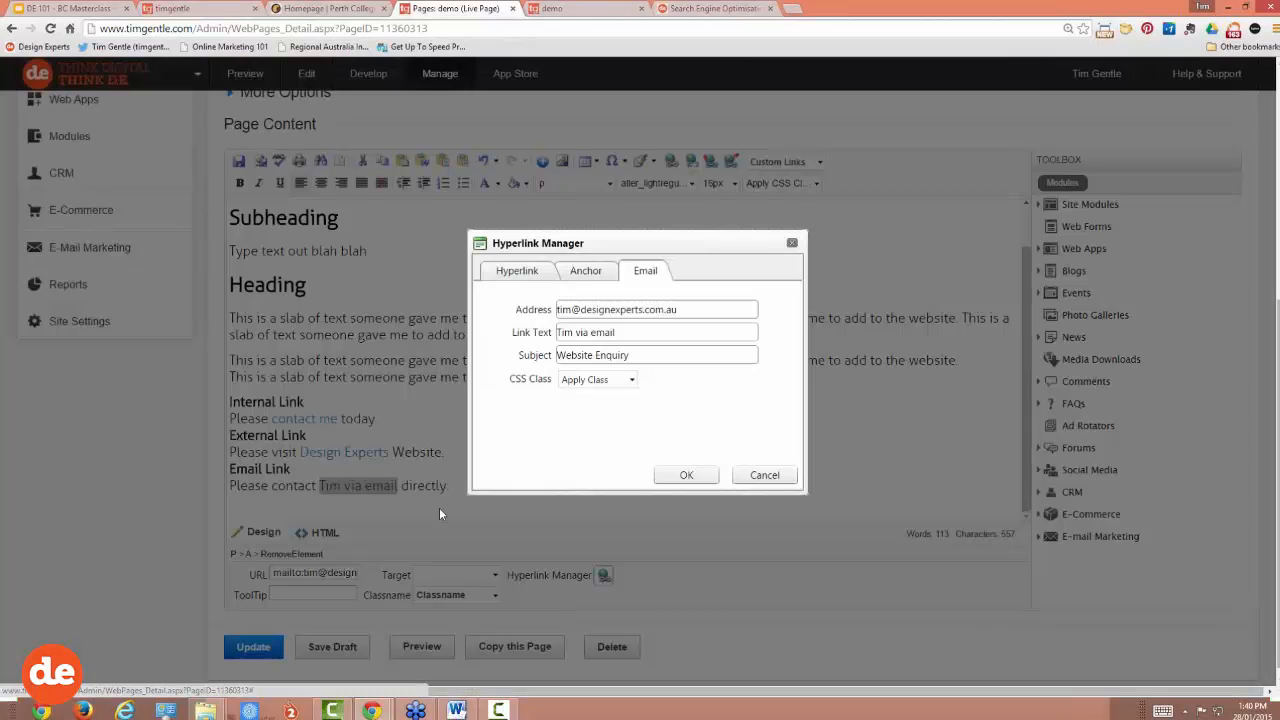
left_click_drag(519, 356, 548, 361)
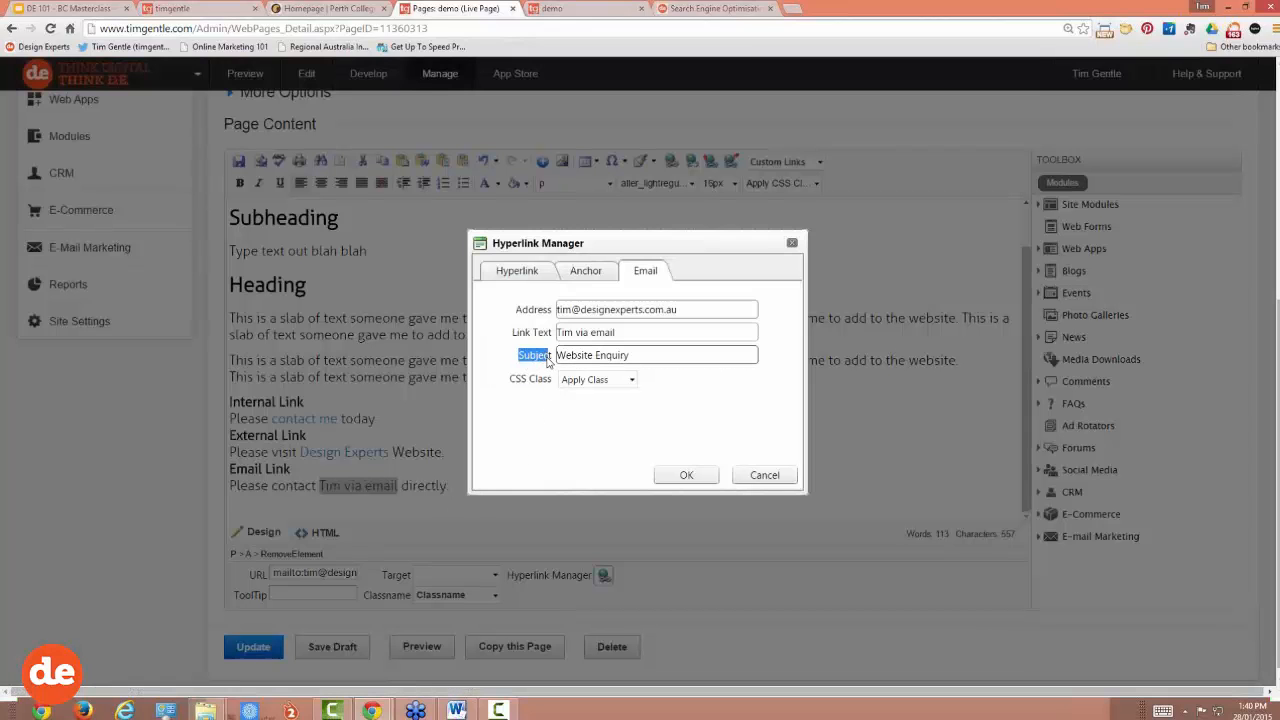
left_click_drag(640, 358, 541, 364)
left_click(567, 355)
type("SE")
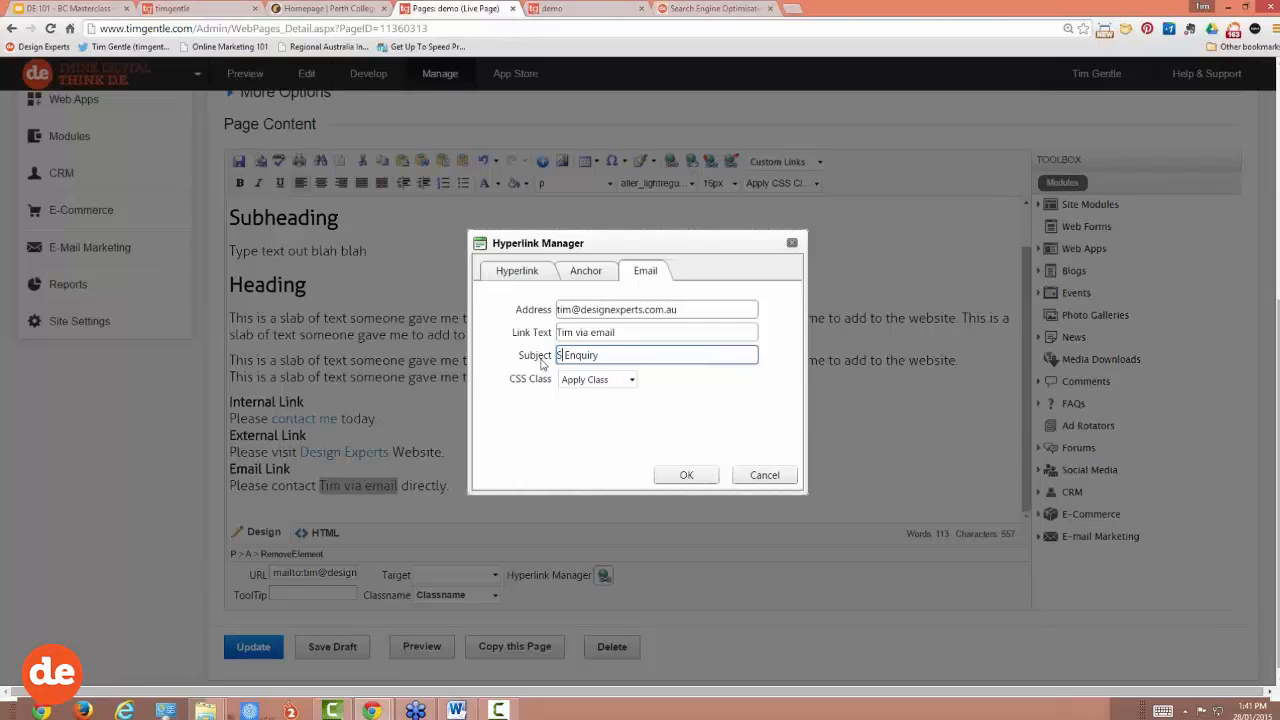
type("O")
left_click(677, 474)
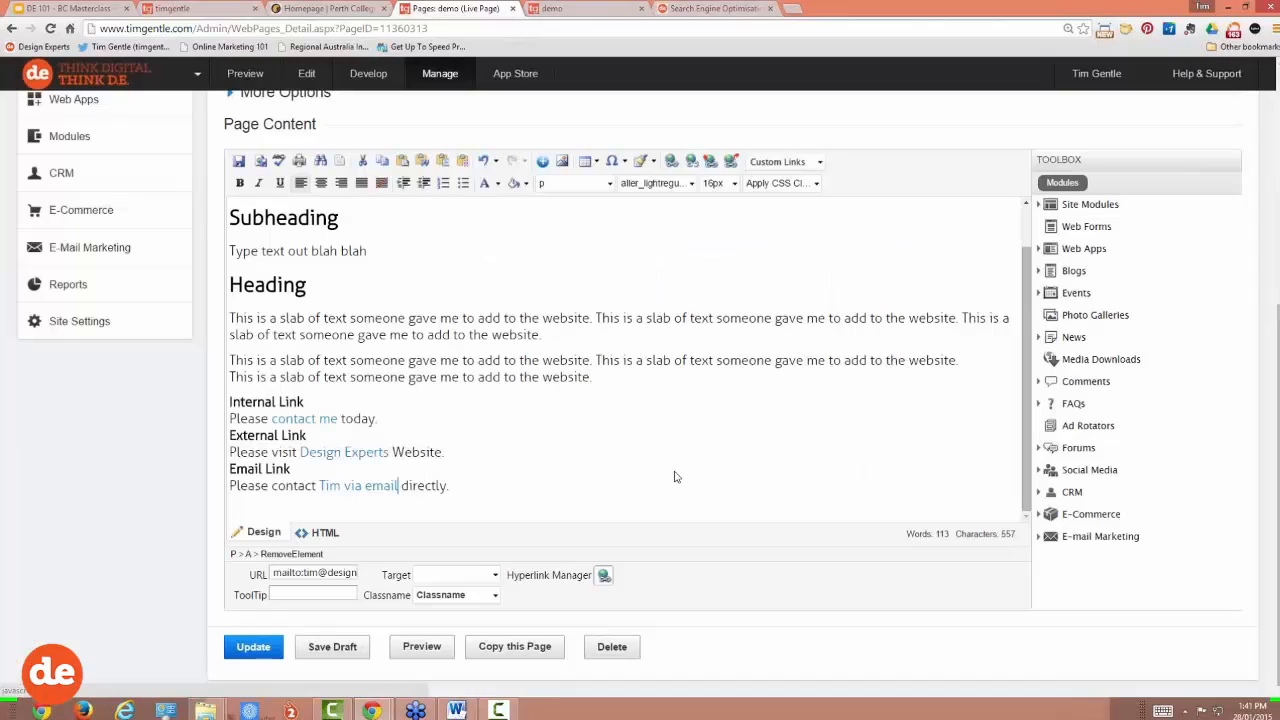
left_click(256, 648)
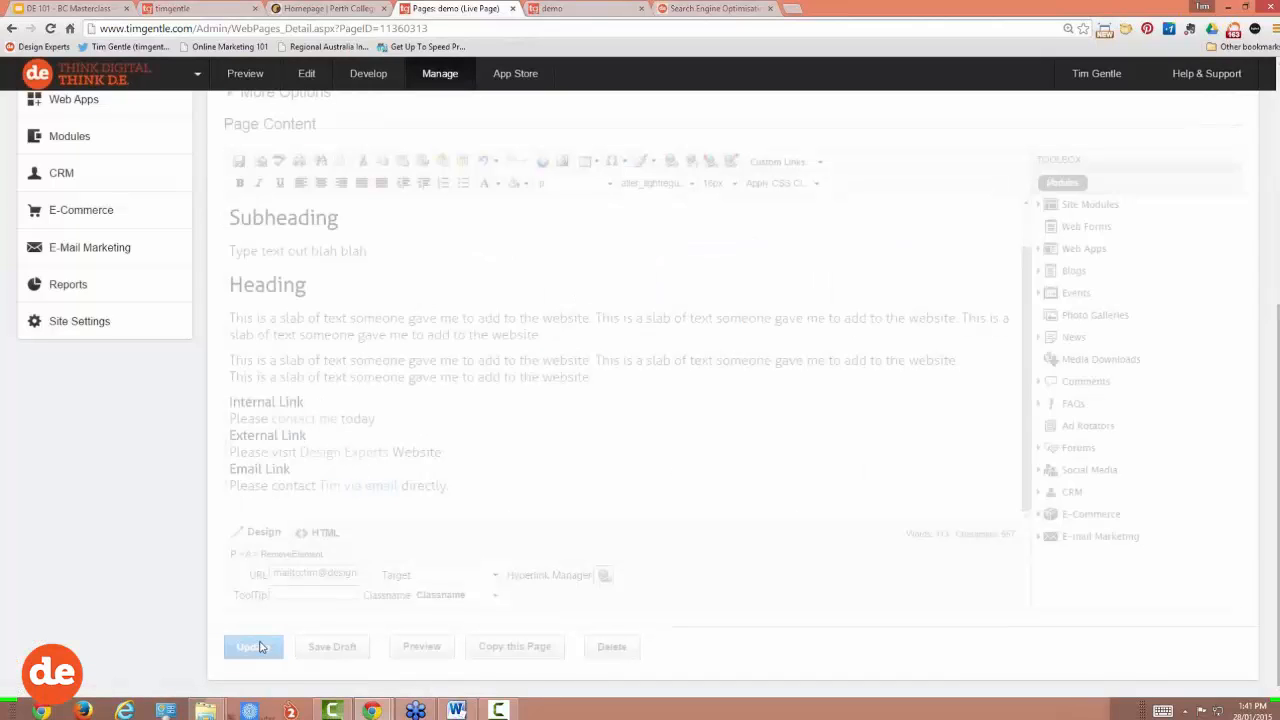
Step: Reload the live demo page, check the email link's SEO Enquiry subject in Gmail, and close the draft
left_click(576, 12)
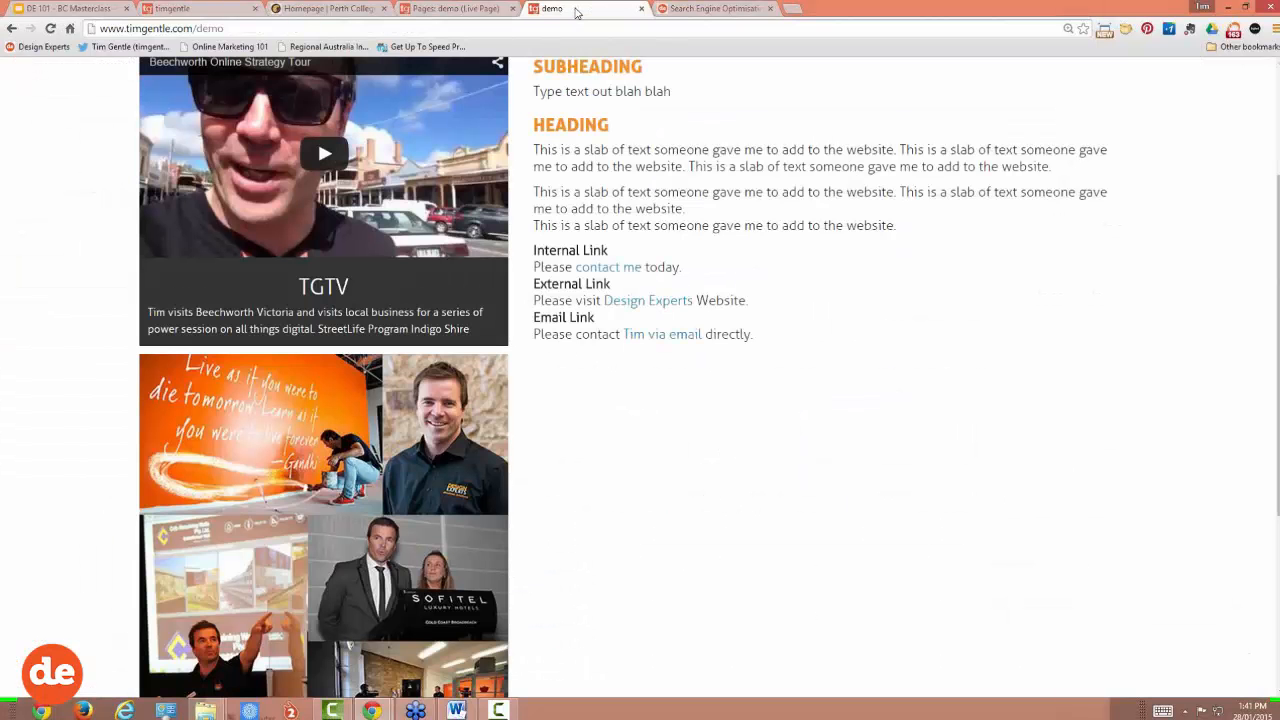
left_click(50, 29)
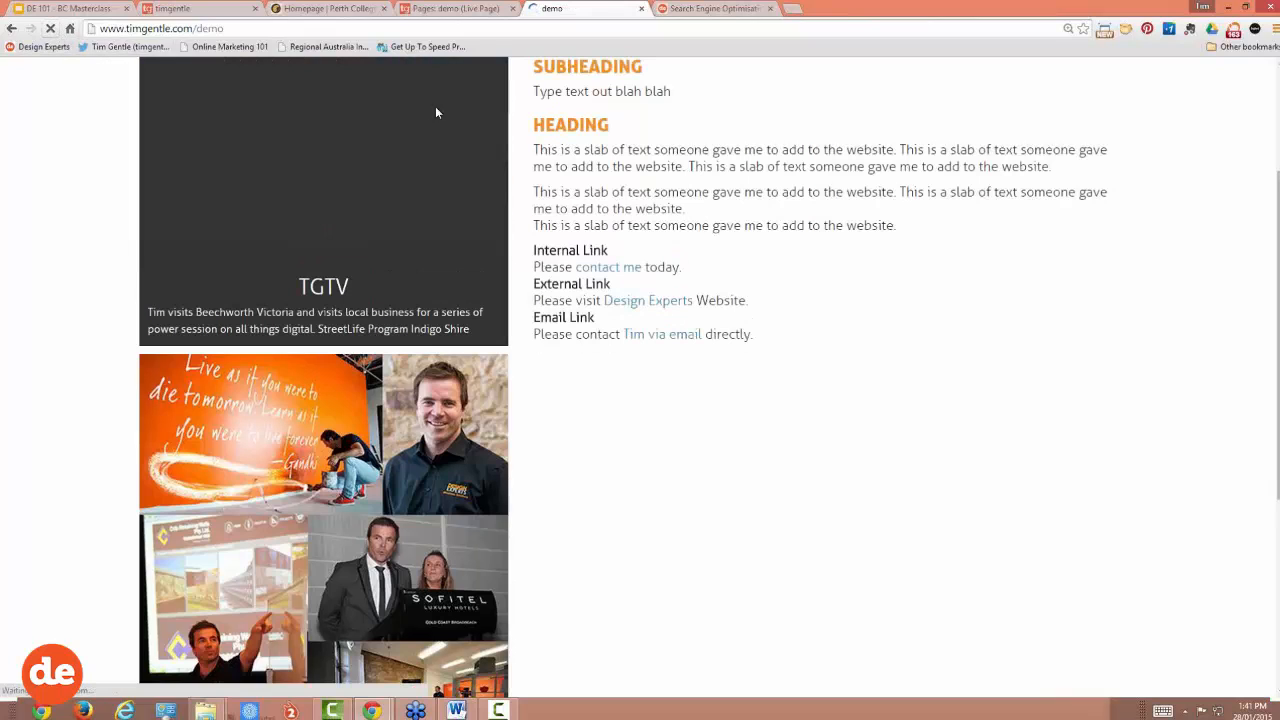
left_click(662, 340)
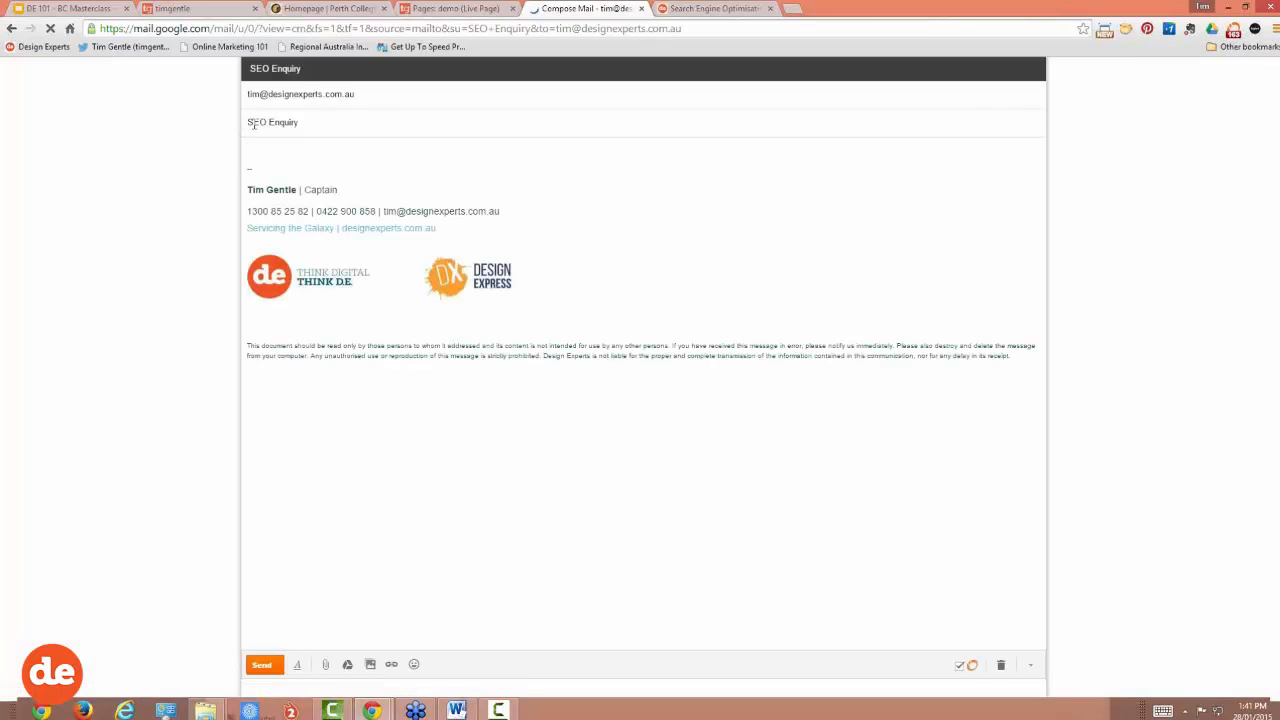
key("ctrl+plus")
key("ctrl+plus")
key("ctrl+plus")
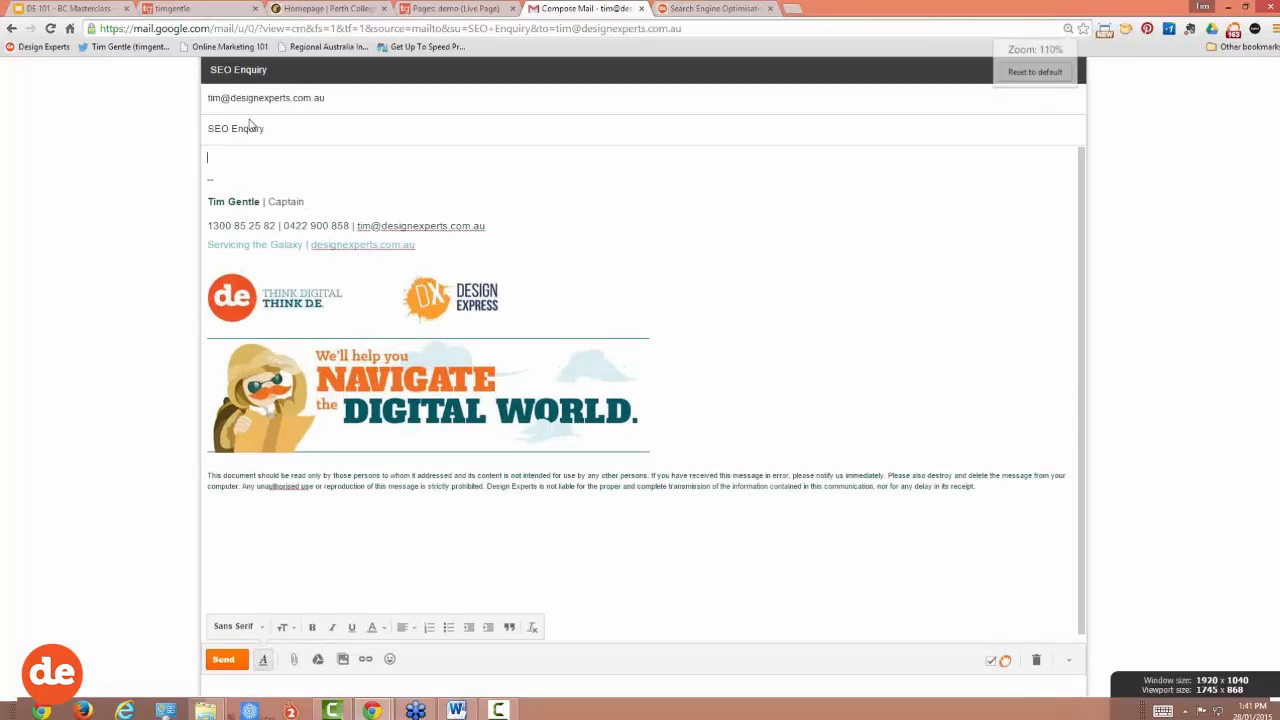
left_click_drag(50, 158, 149, 156)
left_click(149, 156)
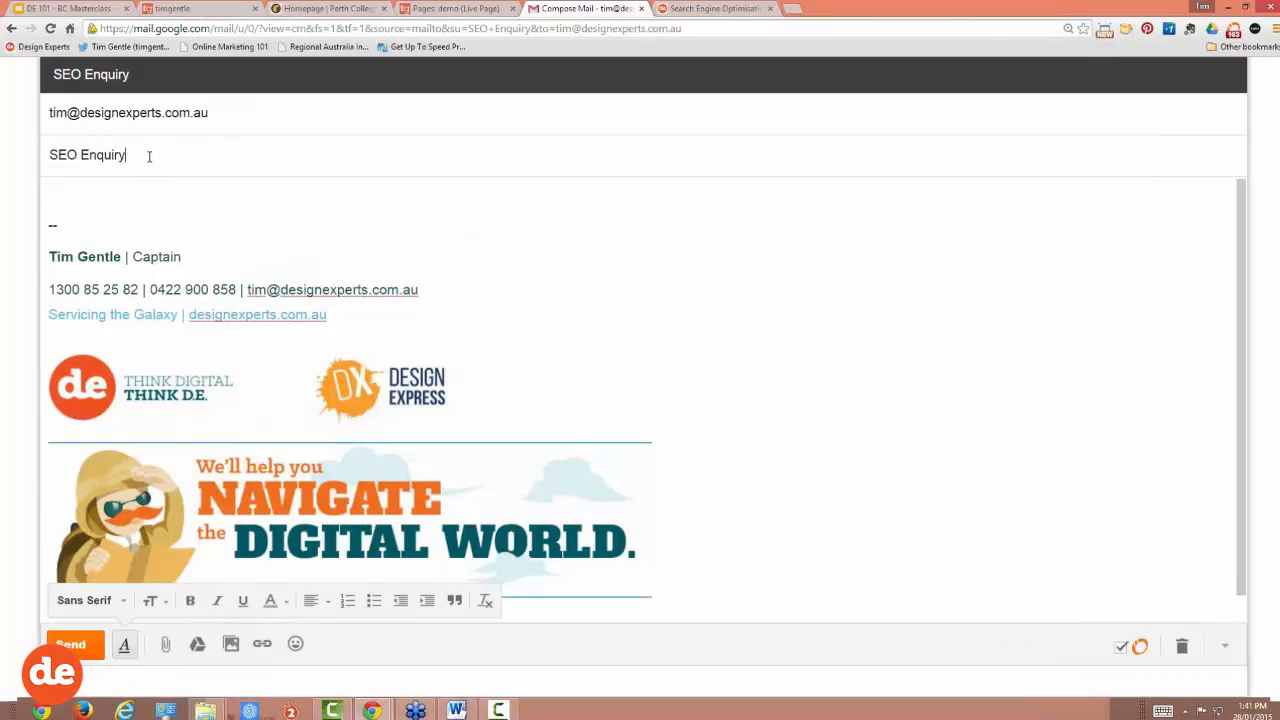
left_click(641, 10)
left_click(455, 8)
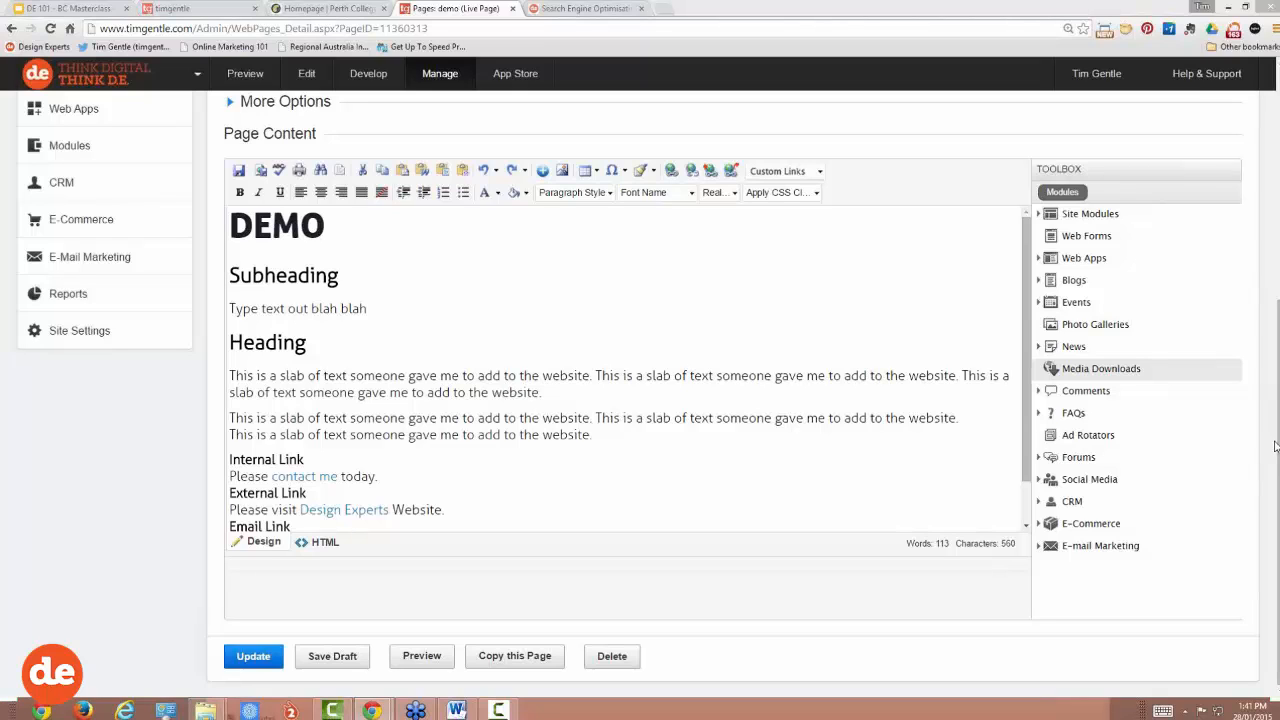
Step: Type 'Anchor' on a new line at the end of the page content
left_click(535, 330)
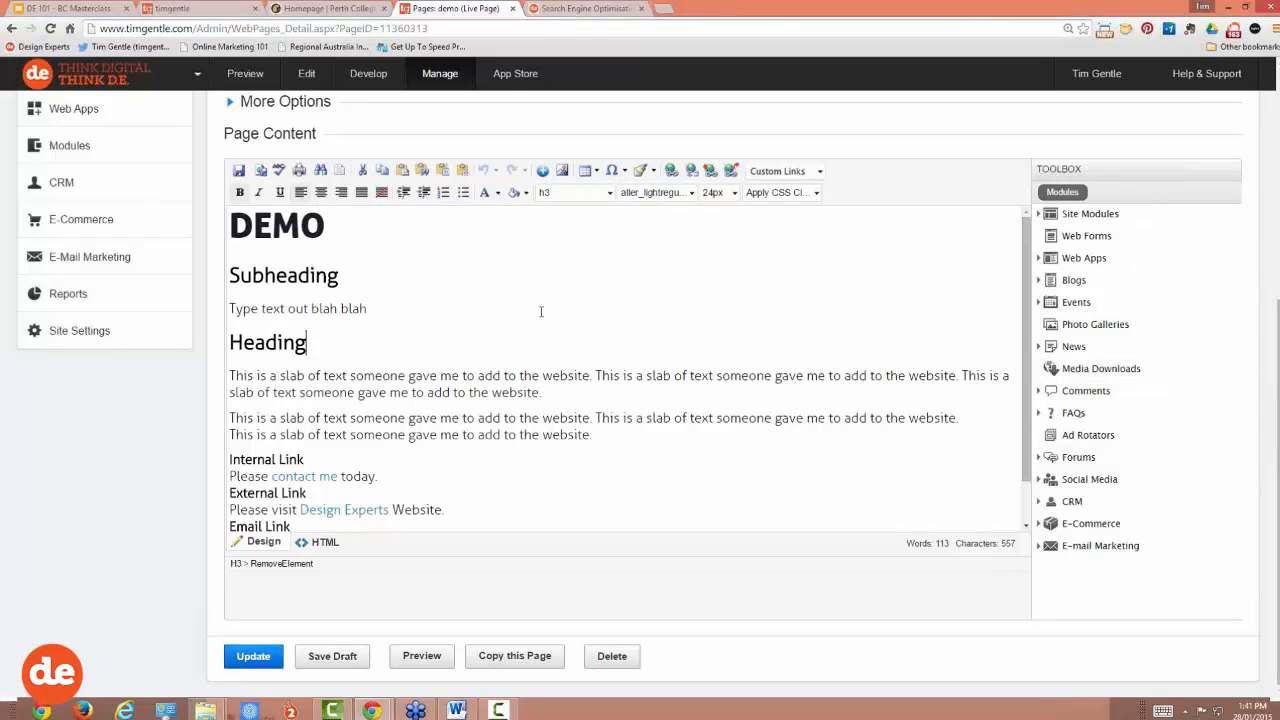
scroll(459, 490, "down", 1)
left_click(461, 489)
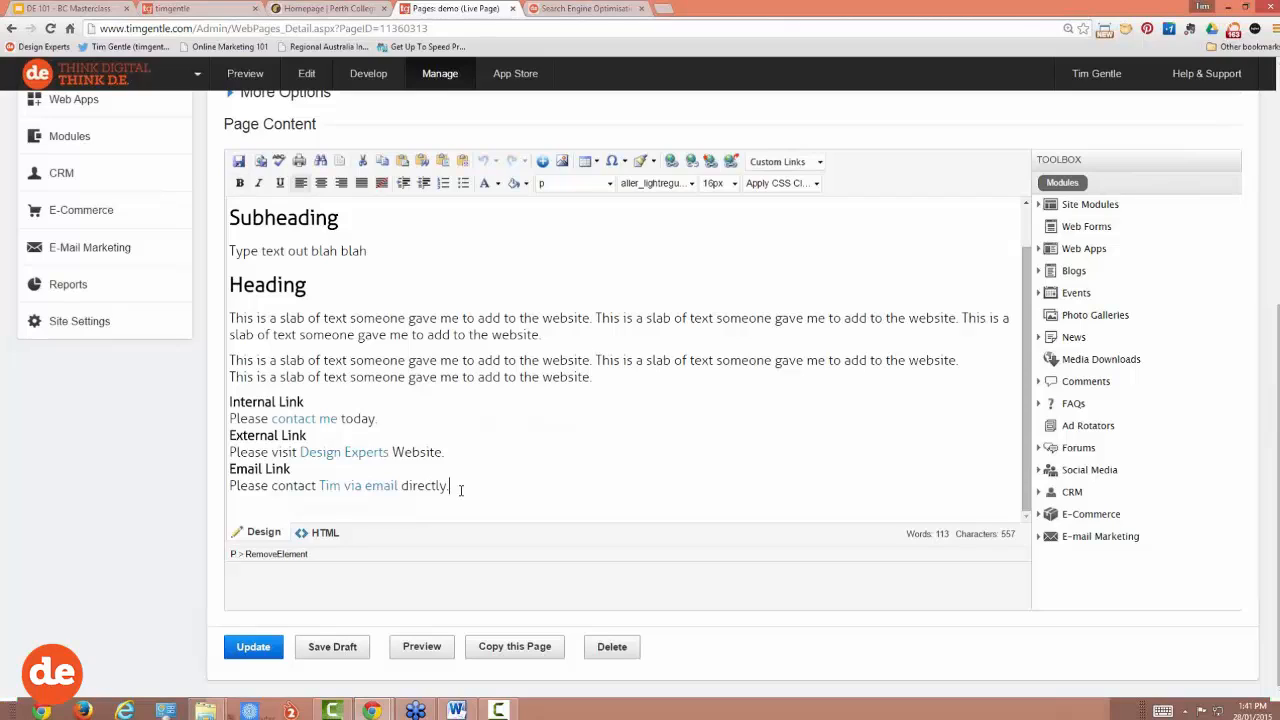
type("Anchor")
key("Return")
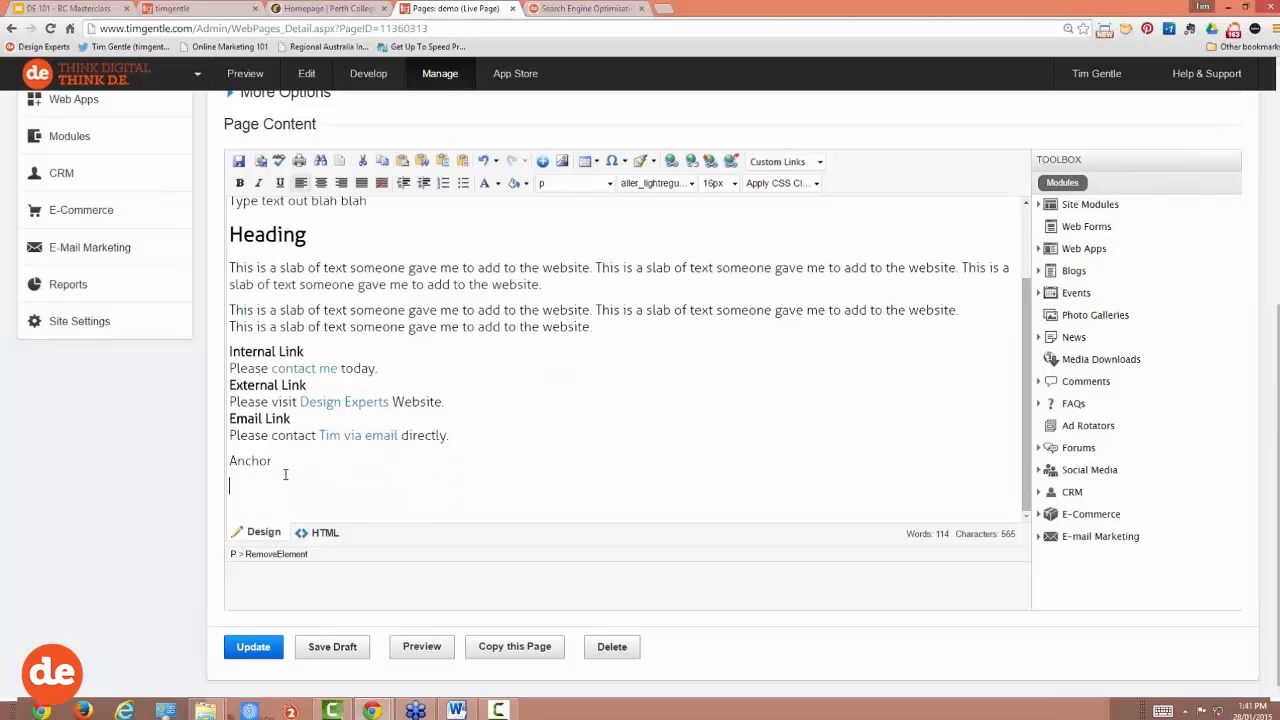
double_click(285, 468)
left_click(671, 161)
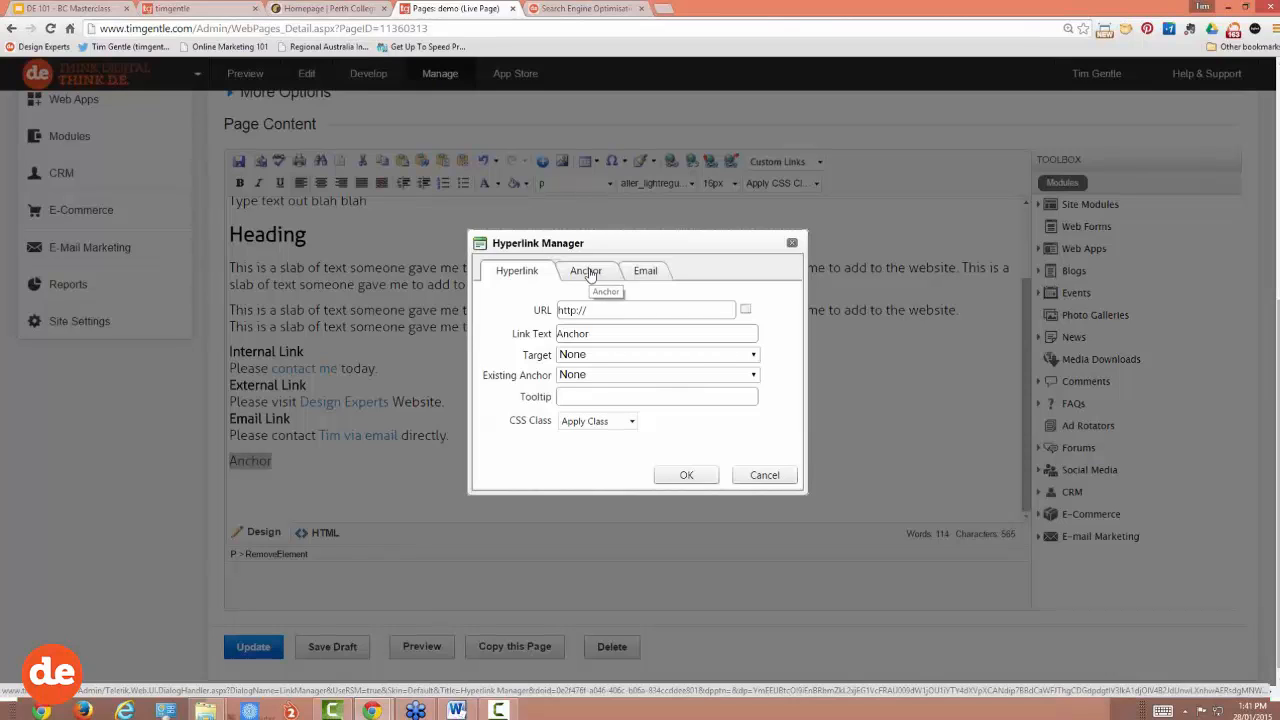
left_click(692, 475)
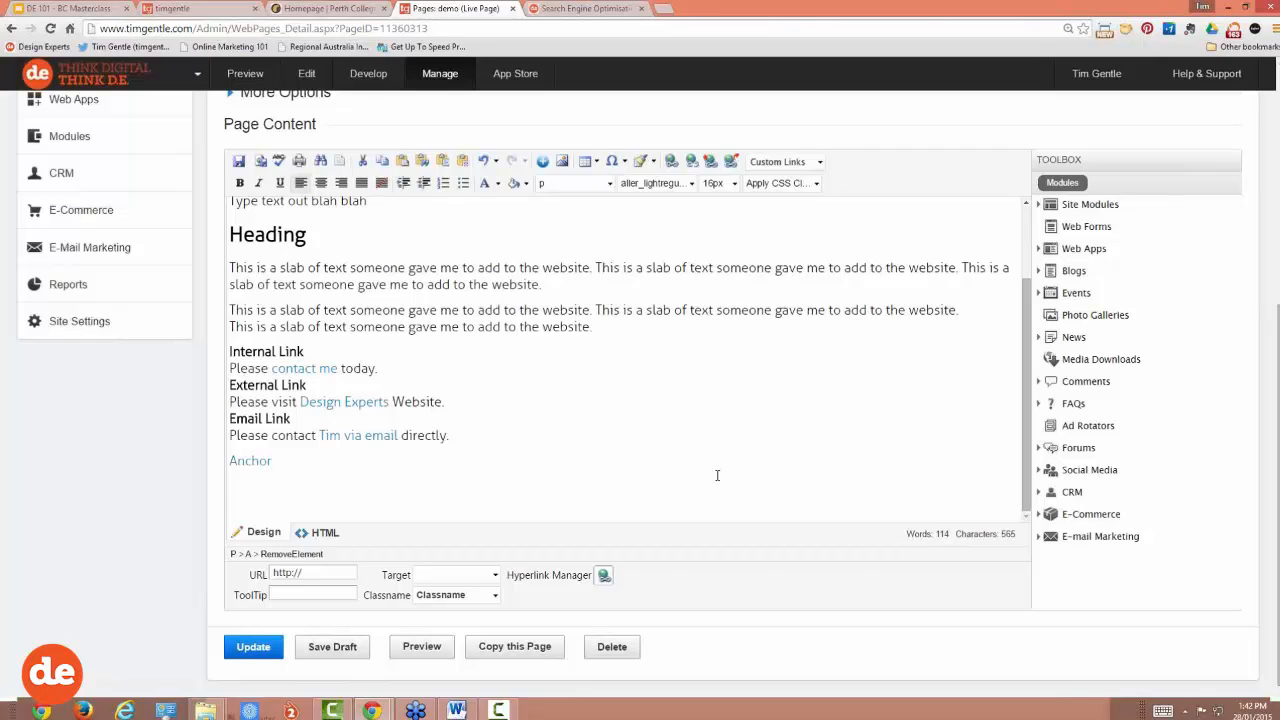
Step: Insert 'read more' between the two 'blah' words in the subheading's sample text
scroll(663, 472, "up", 3)
left_click(341, 298)
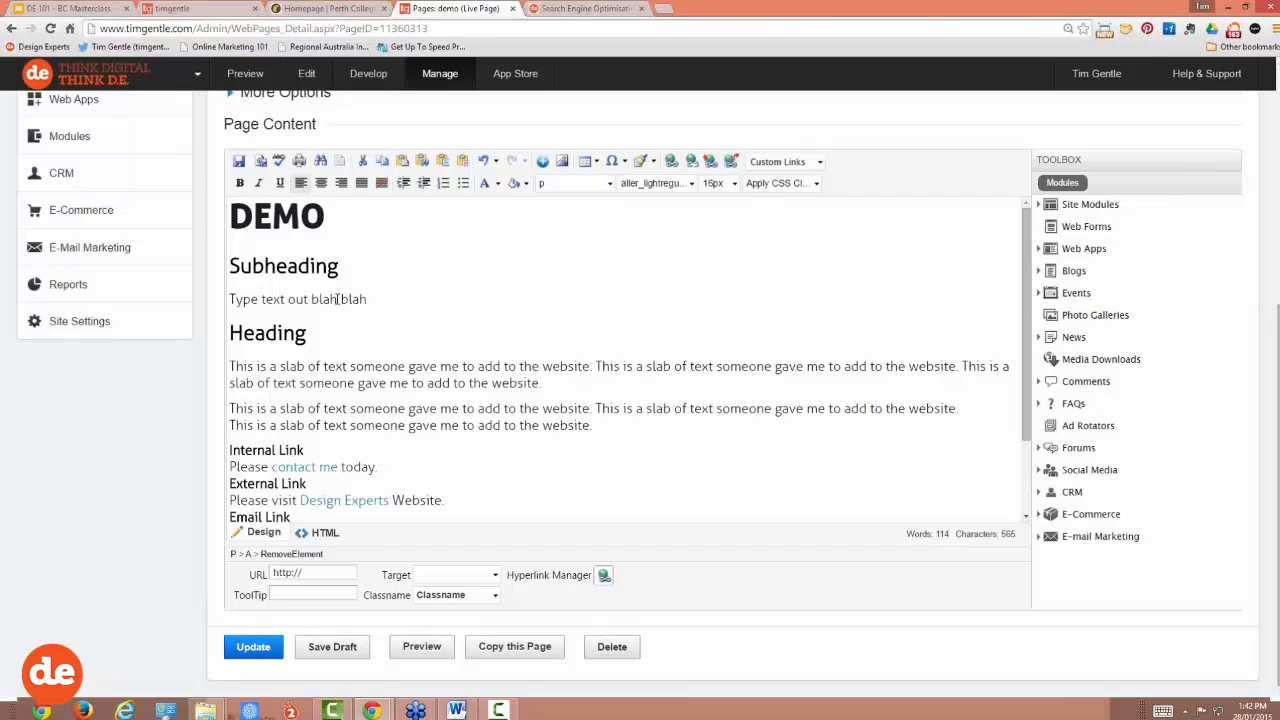
type("read more")
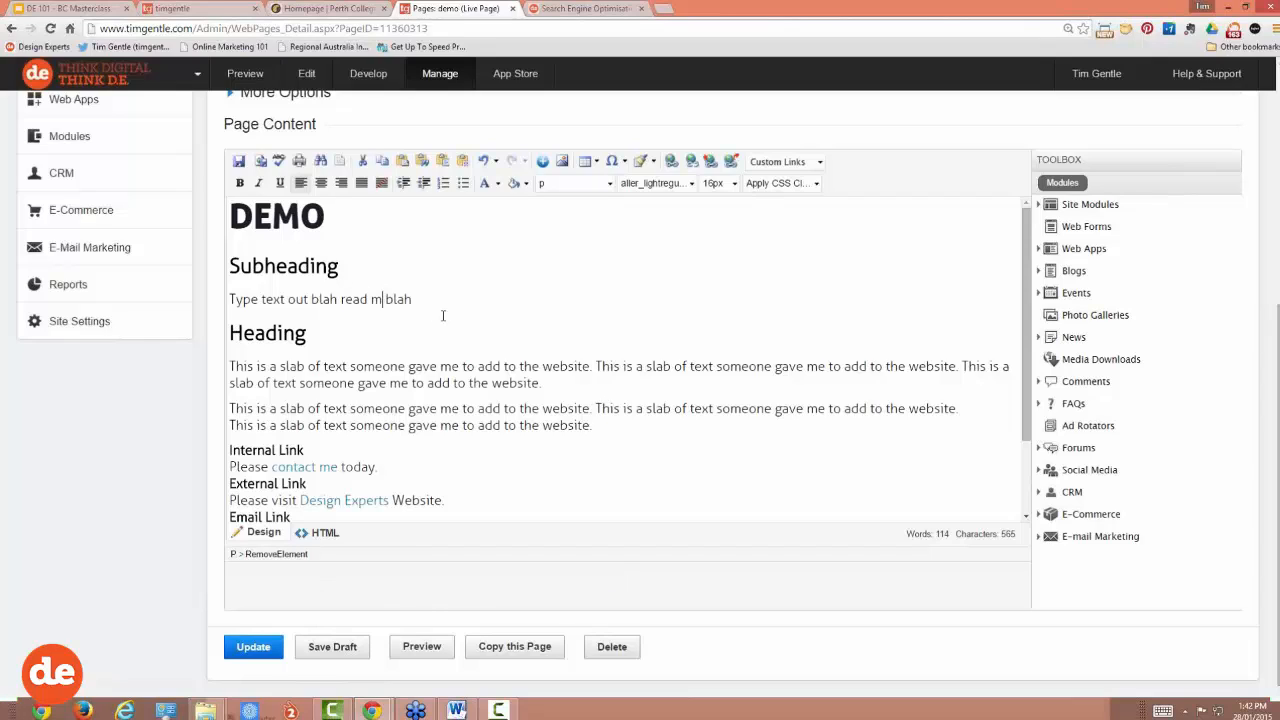
left_click_drag(404, 298, 341, 298)
Step: Delete the trial Anchor link line below the Email Link sentence
scroll(350, 381, "down", 1)
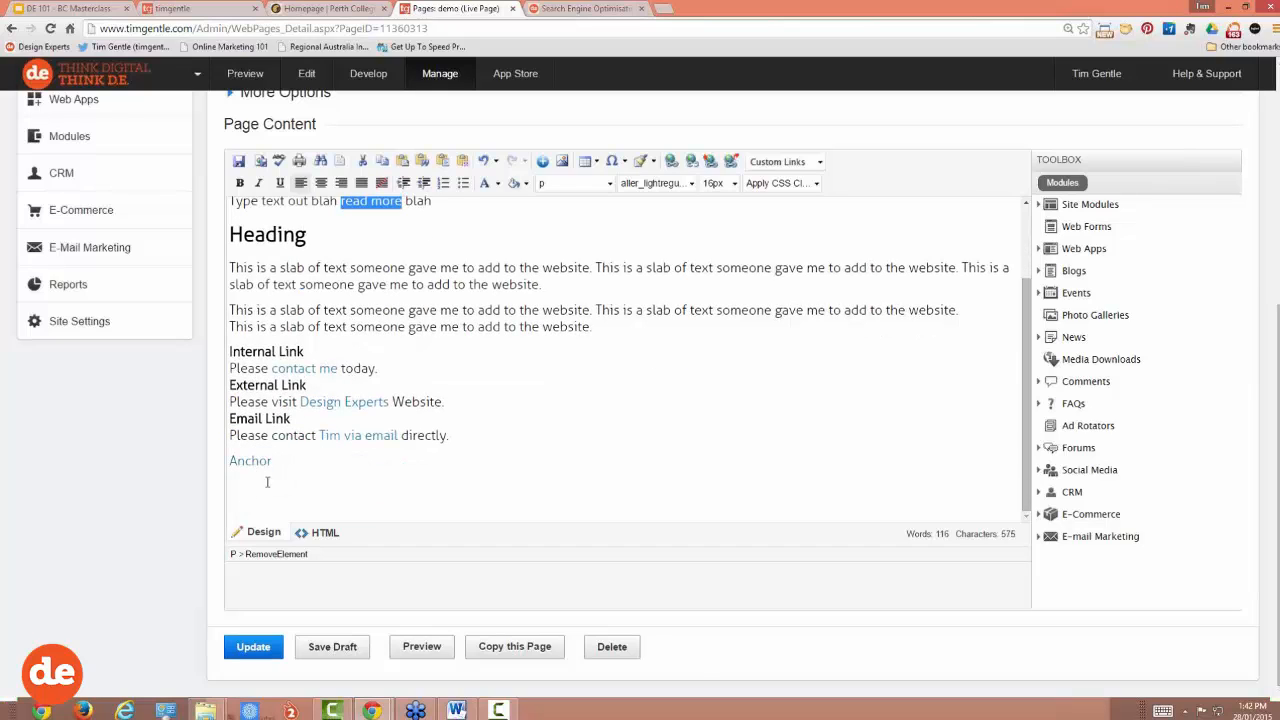
scroll(268, 480, "up", 1)
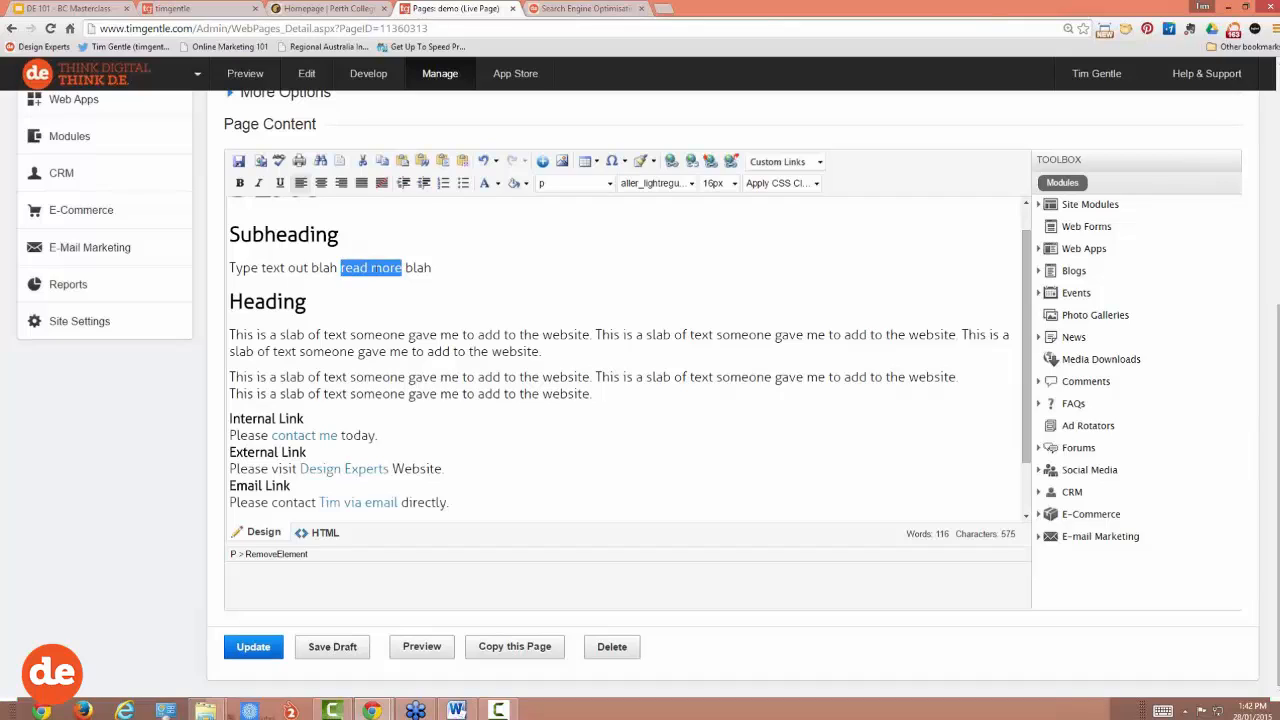
scroll(363, 350, "down", 1)
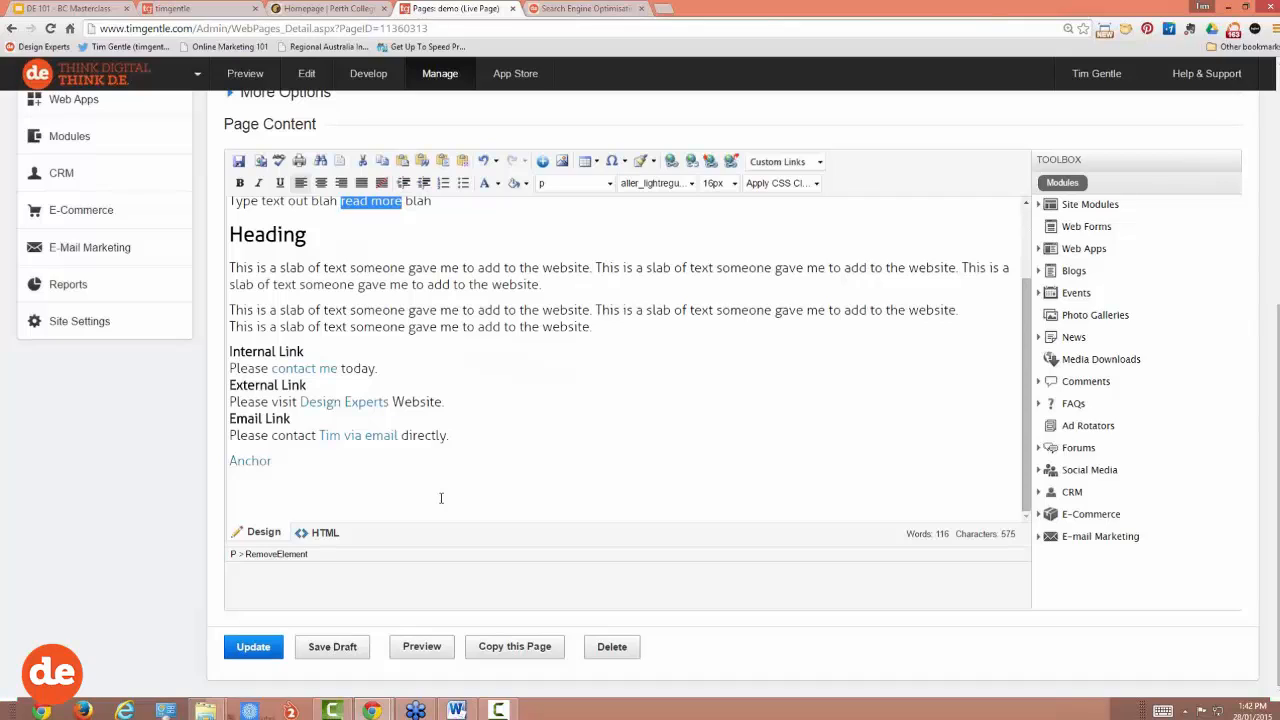
left_click(336, 467)
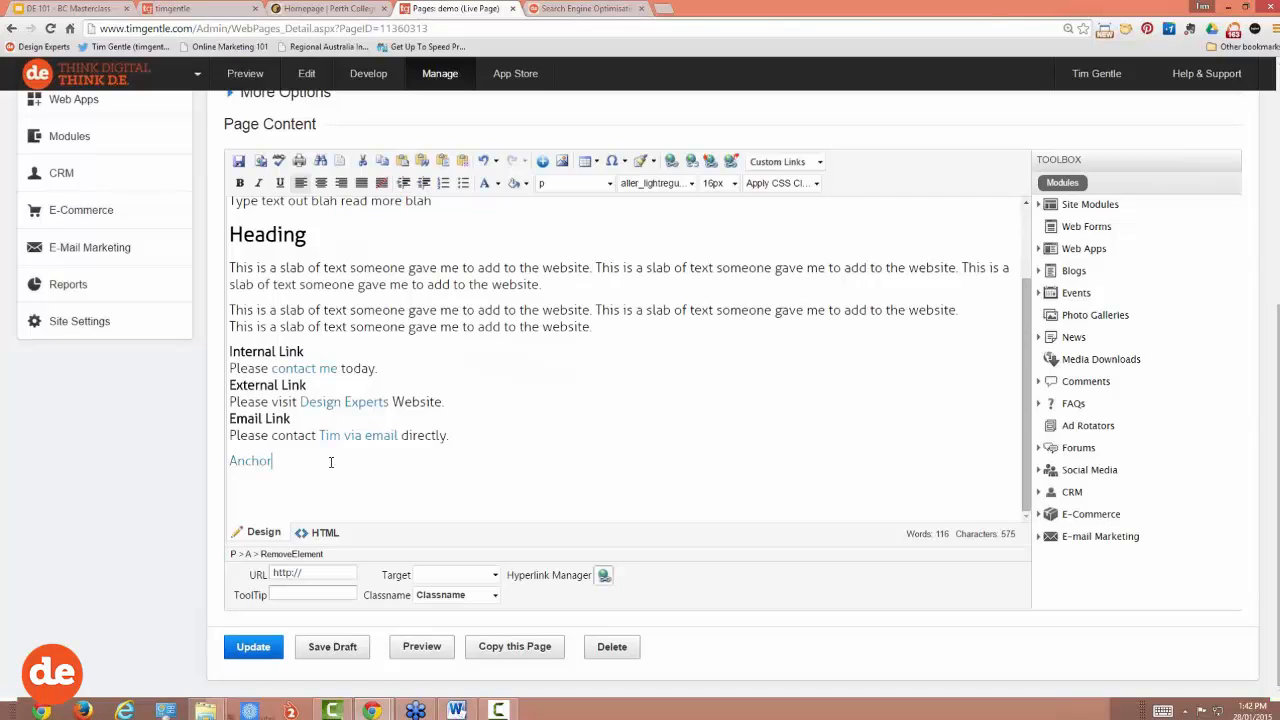
triple_click(271, 463)
key("Delete")
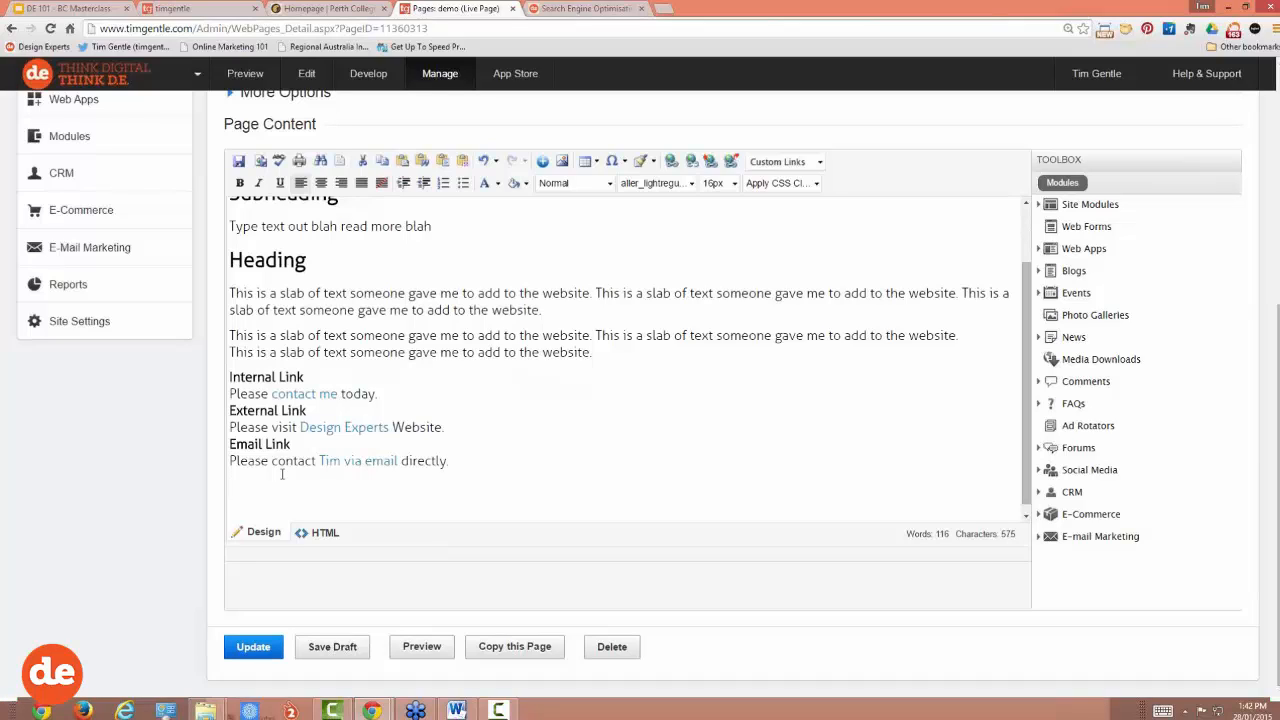
Step: Present the Topics slide full screen, then exit and return to the live site's blog page
left_click(82, 12)
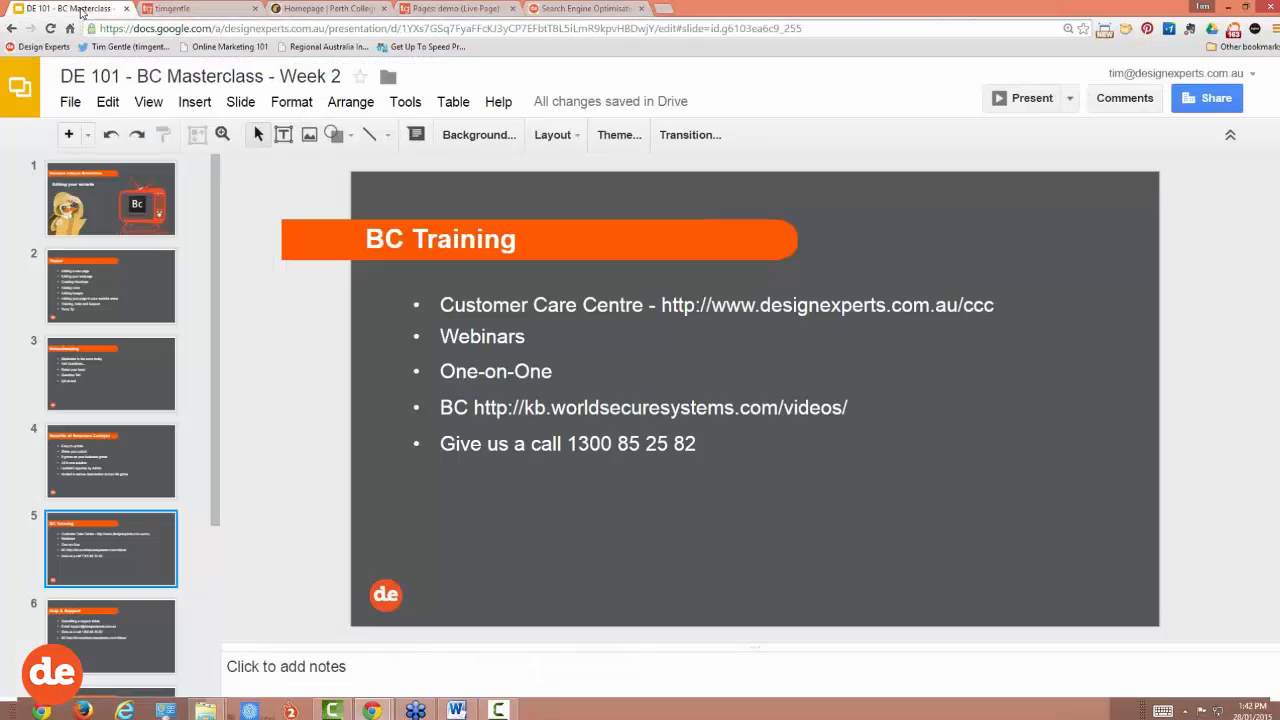
left_click(122, 293)
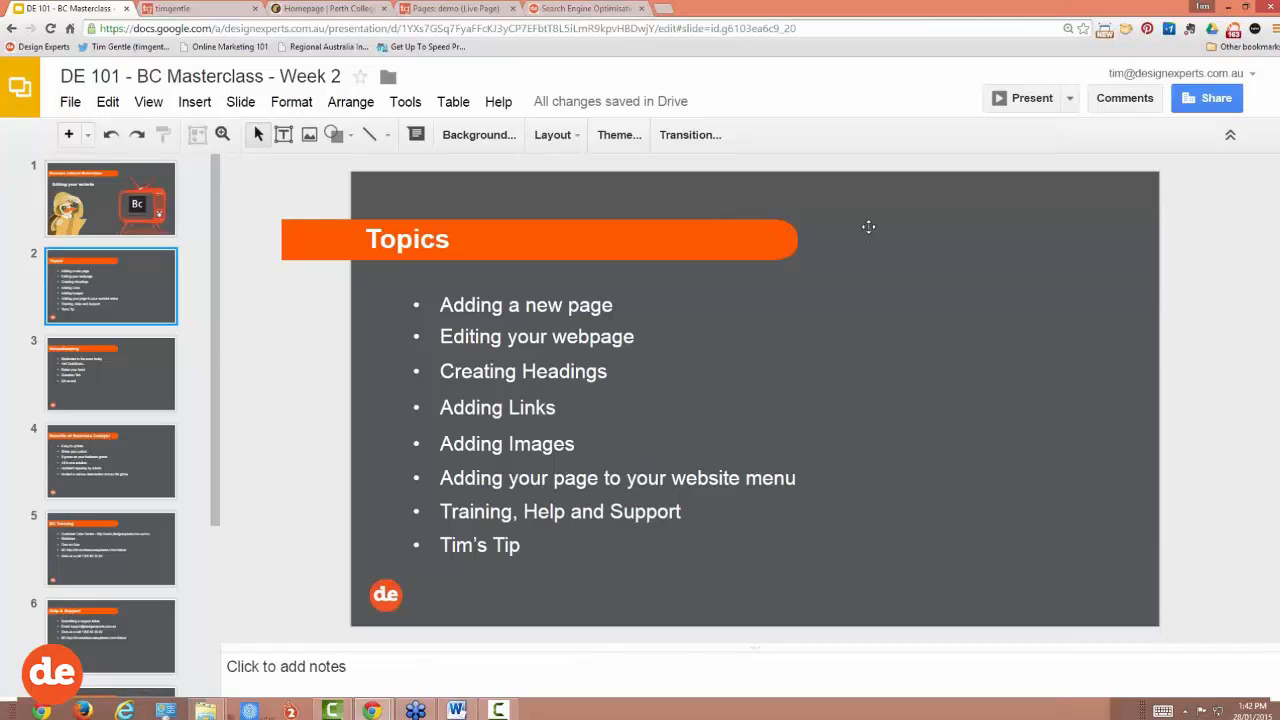
left_click(1021, 97)
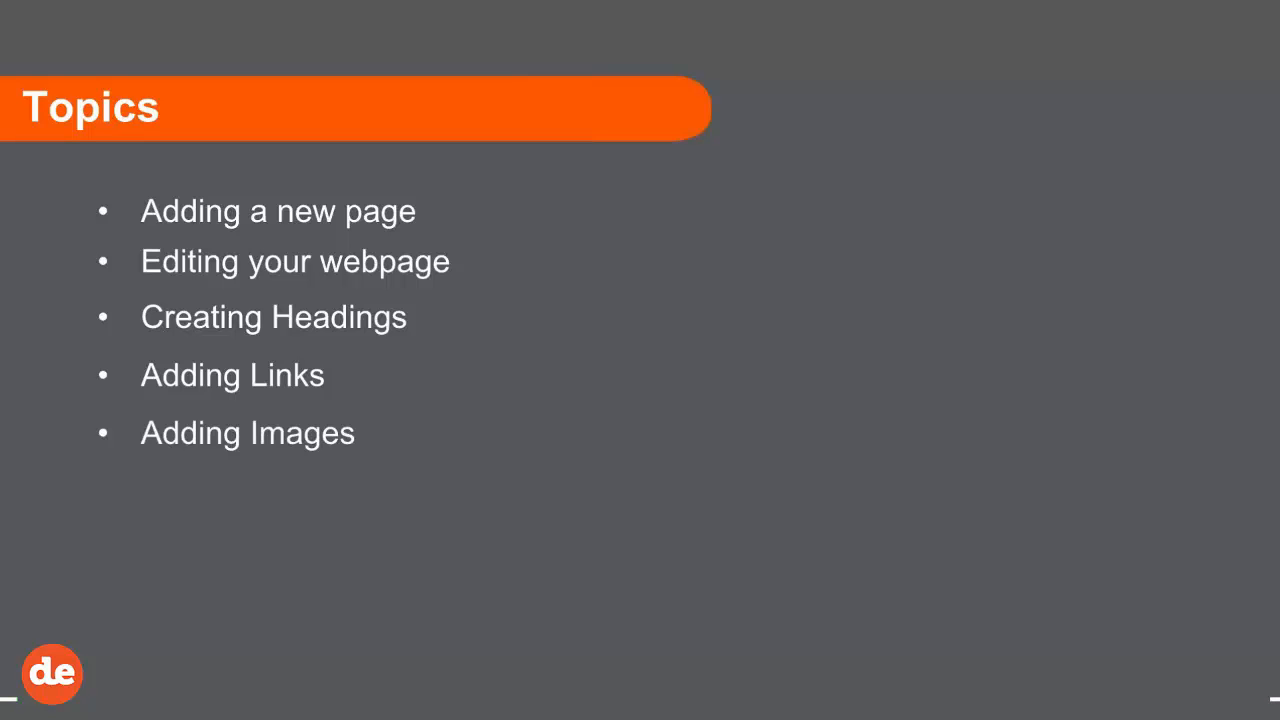
key("Escape")
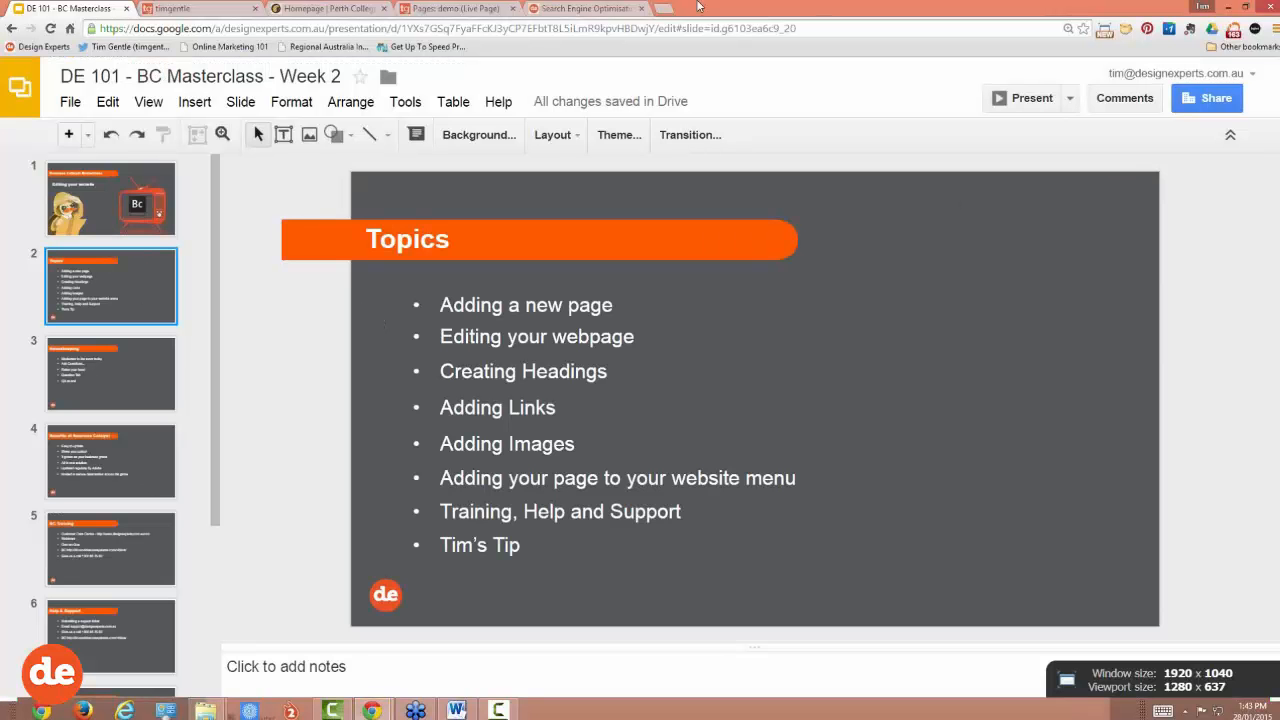
left_click(200, 9)
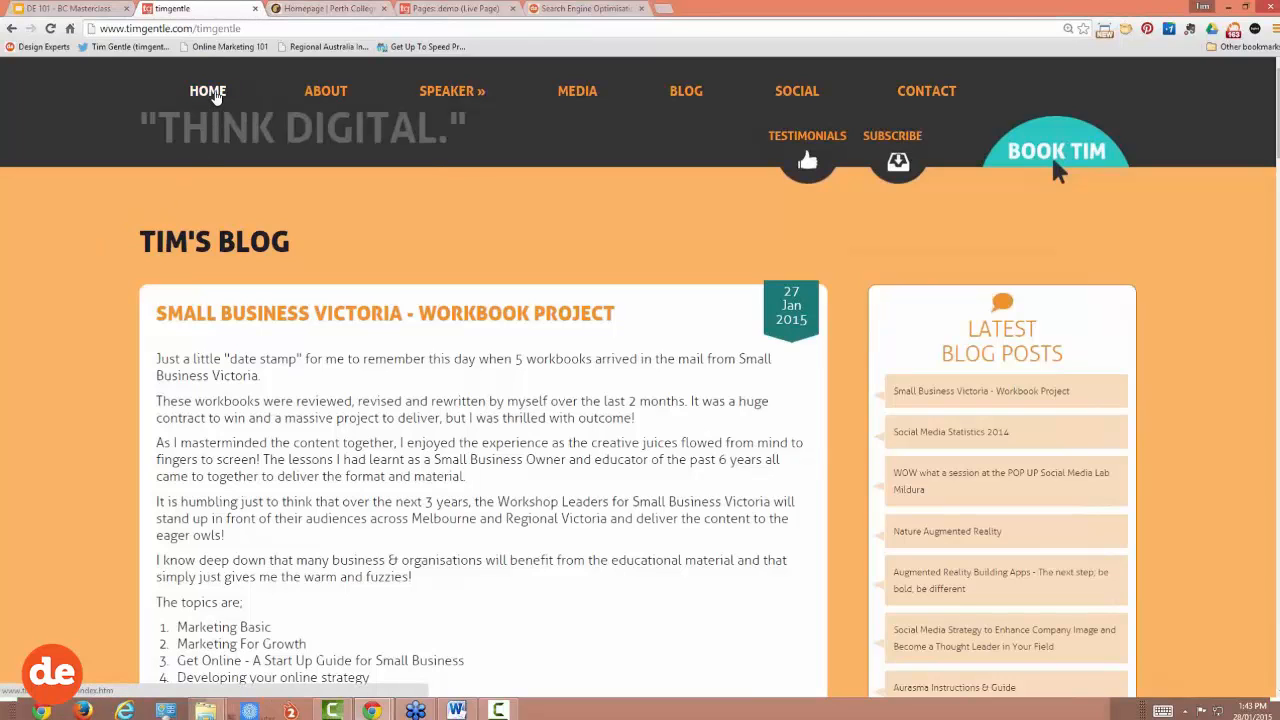
Step: Go to the 'THINK DIGITAL.' home page via the site's HOME navigation link
left_click(215, 93)
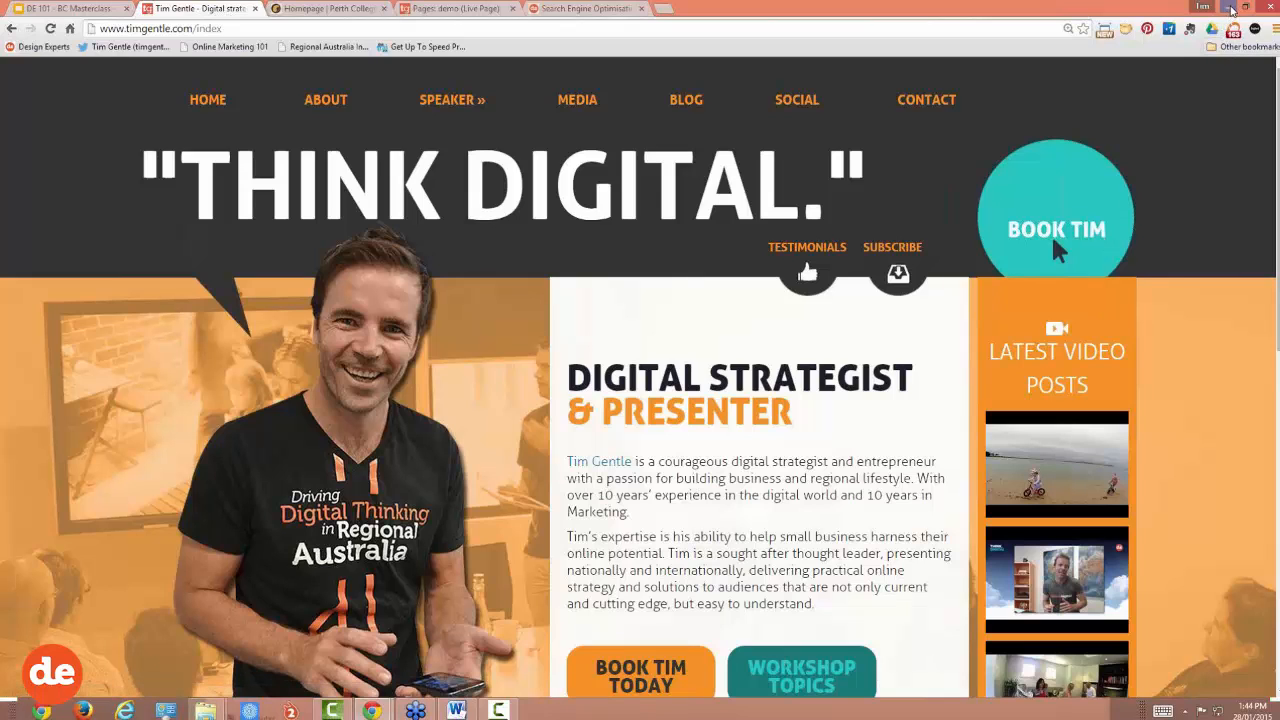
Step: Minimise Chrome, Word and both Explorer windows, then open the desktop Photos folder
left_click(1232, 8)
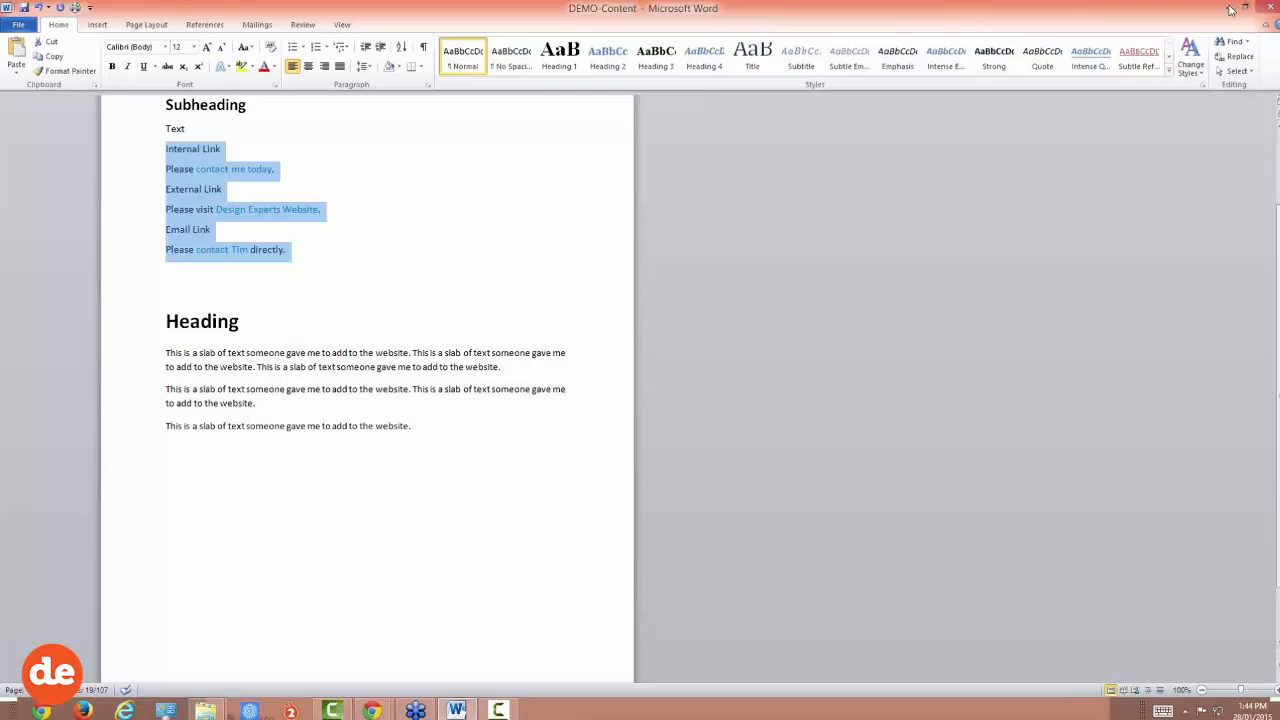
left_click(1194, 18)
left_click(1065, 8)
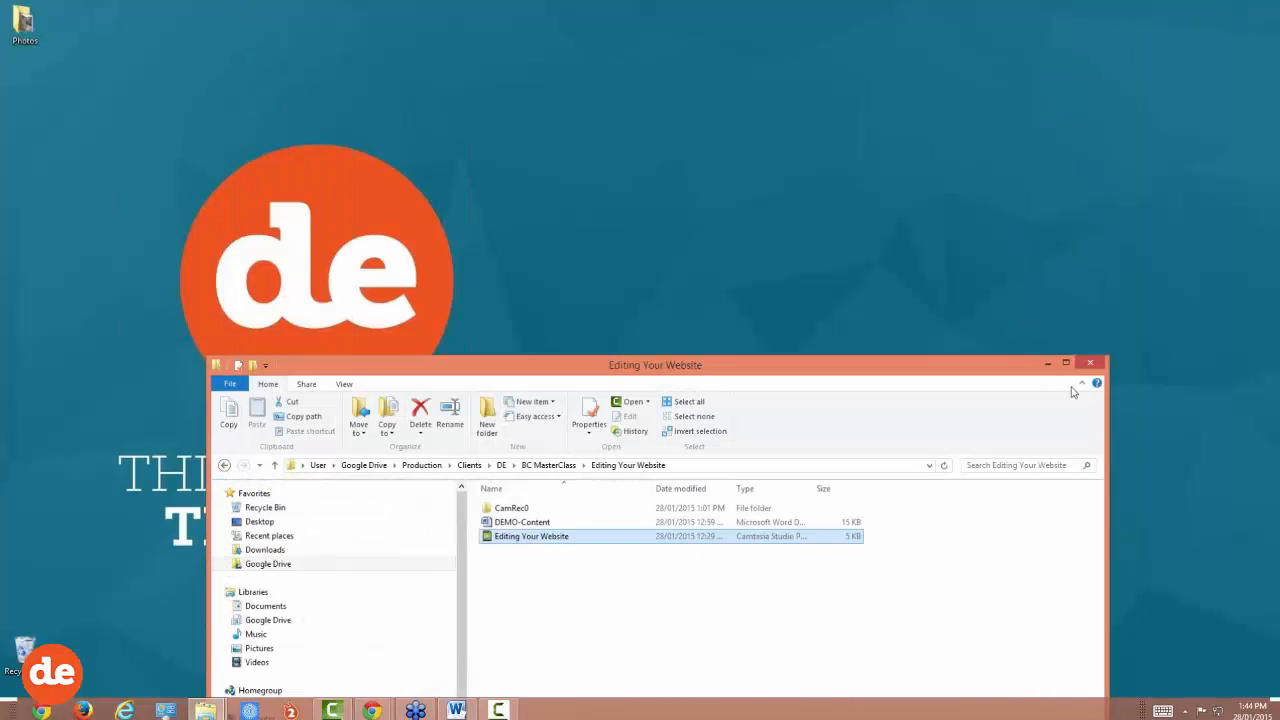
left_click(1047, 364)
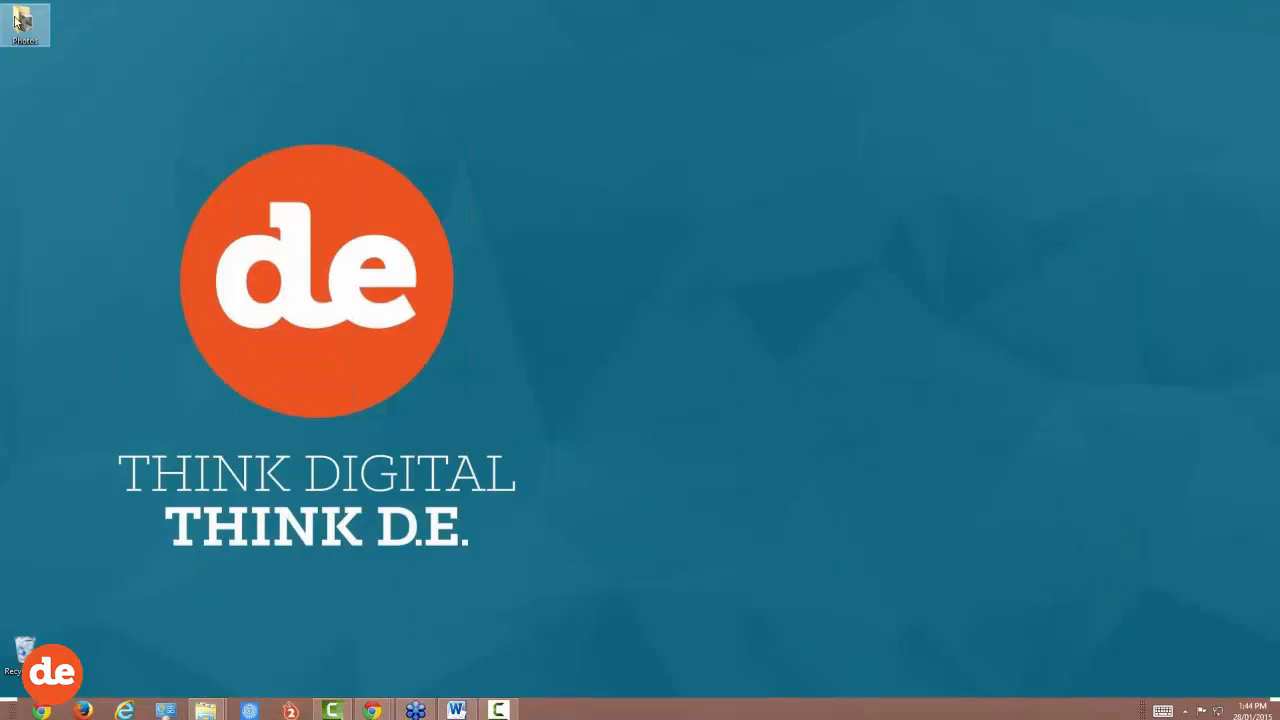
left_click_drag(20, 24, 636, 275)
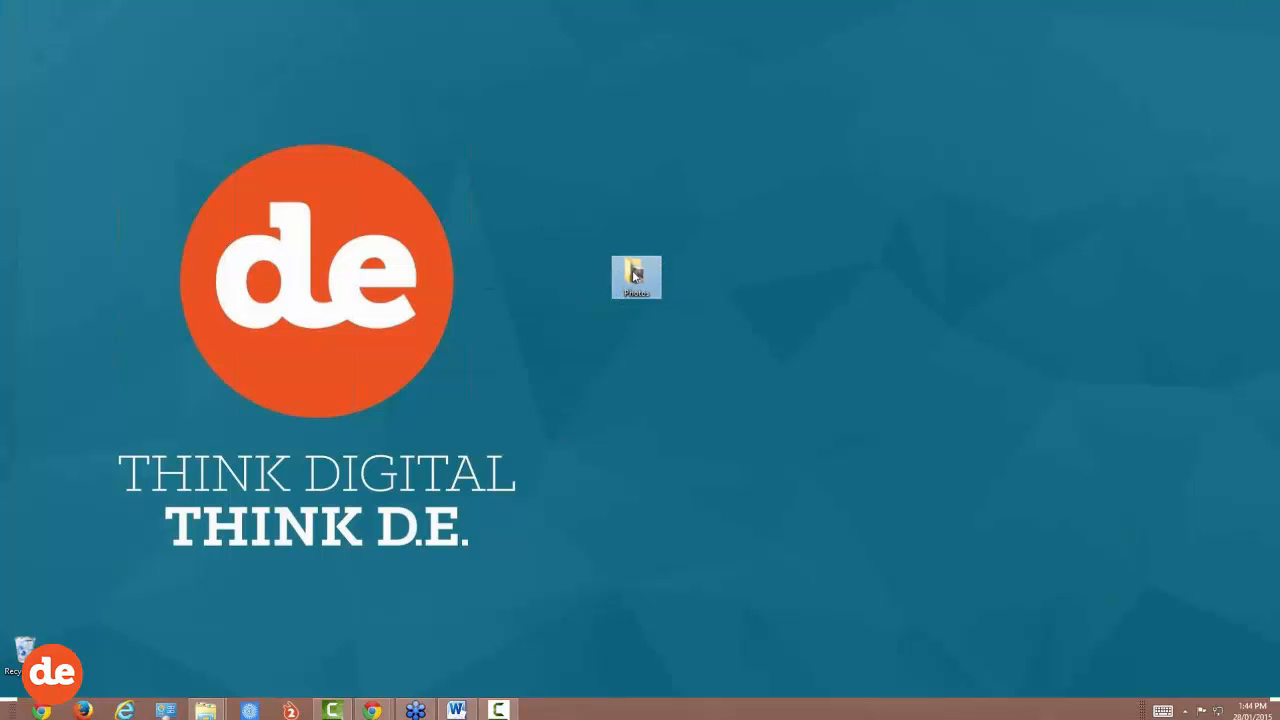
double_click(636, 275)
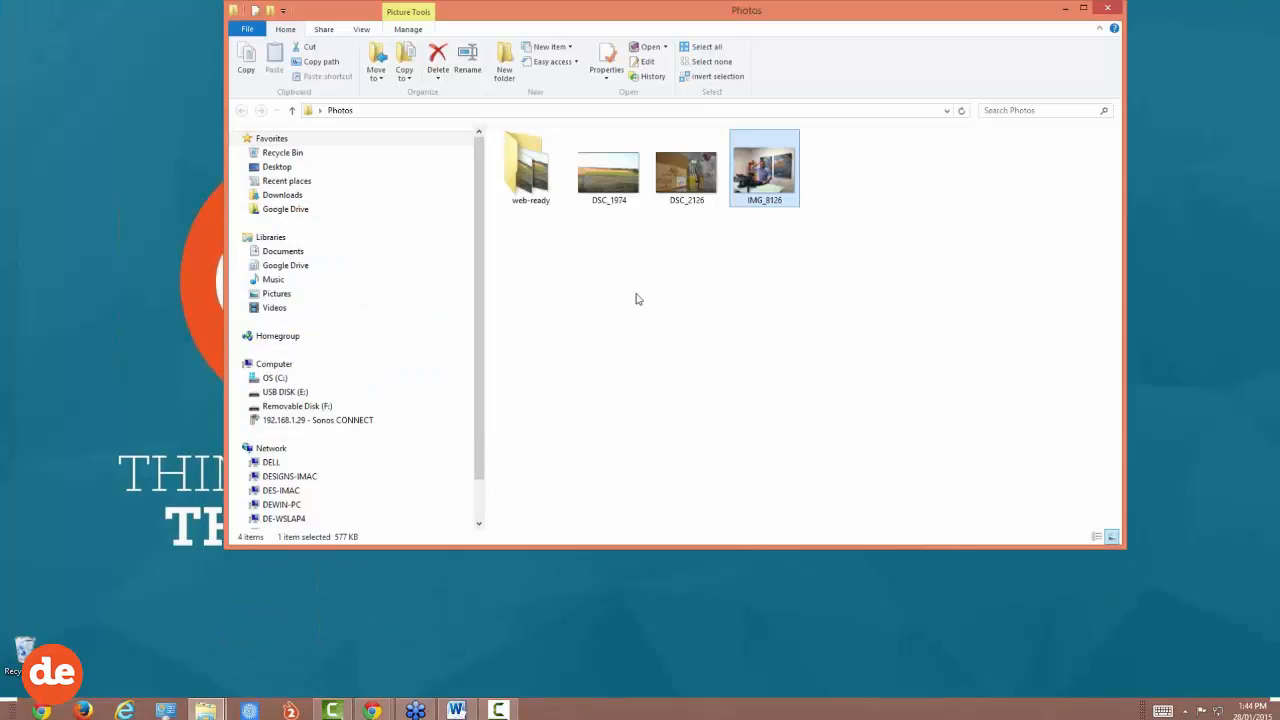
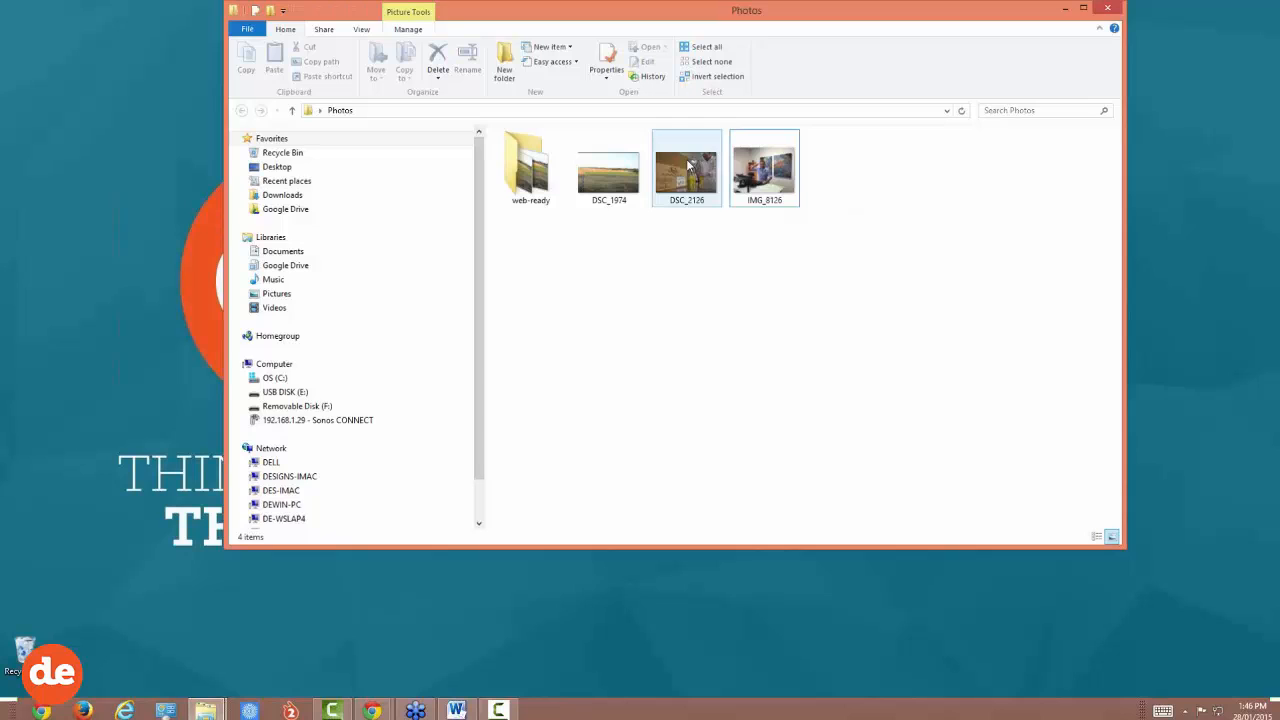
Step: Deselect the files and shrink the Photos window toward the right to reveal the desktop logo
left_click(700, 274)
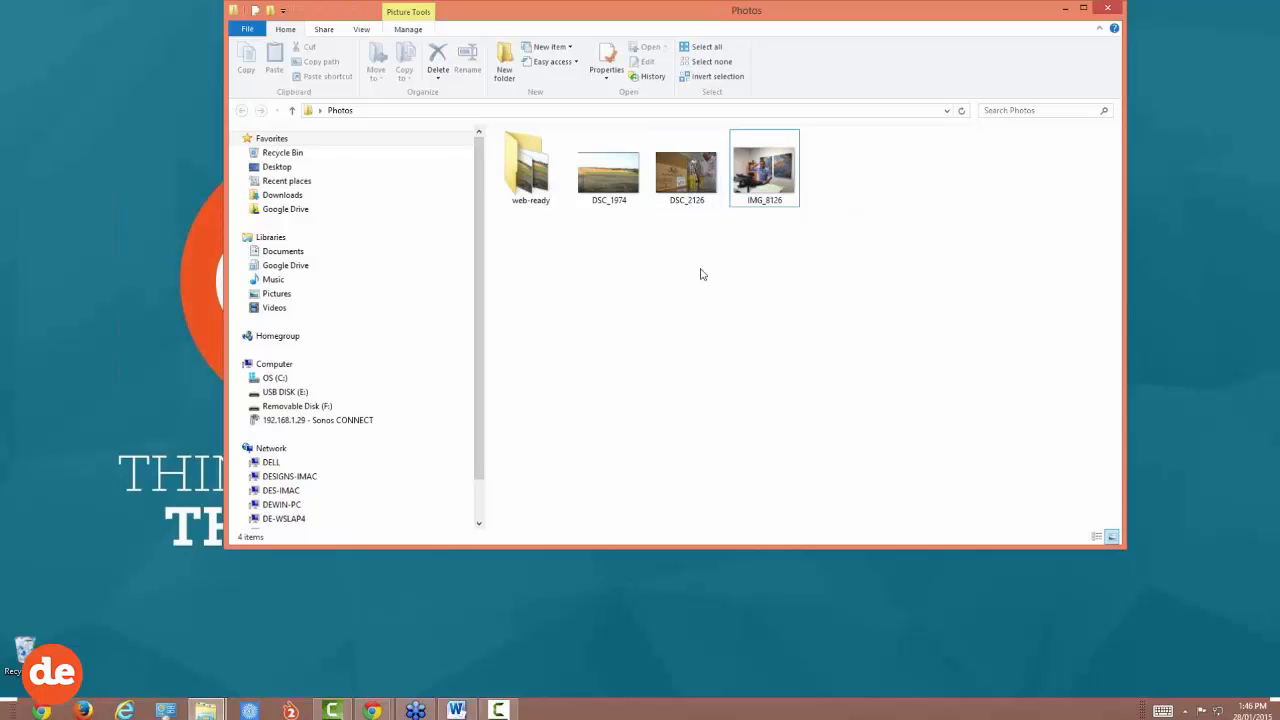
left_click_drag(672, 2, 672, 33)
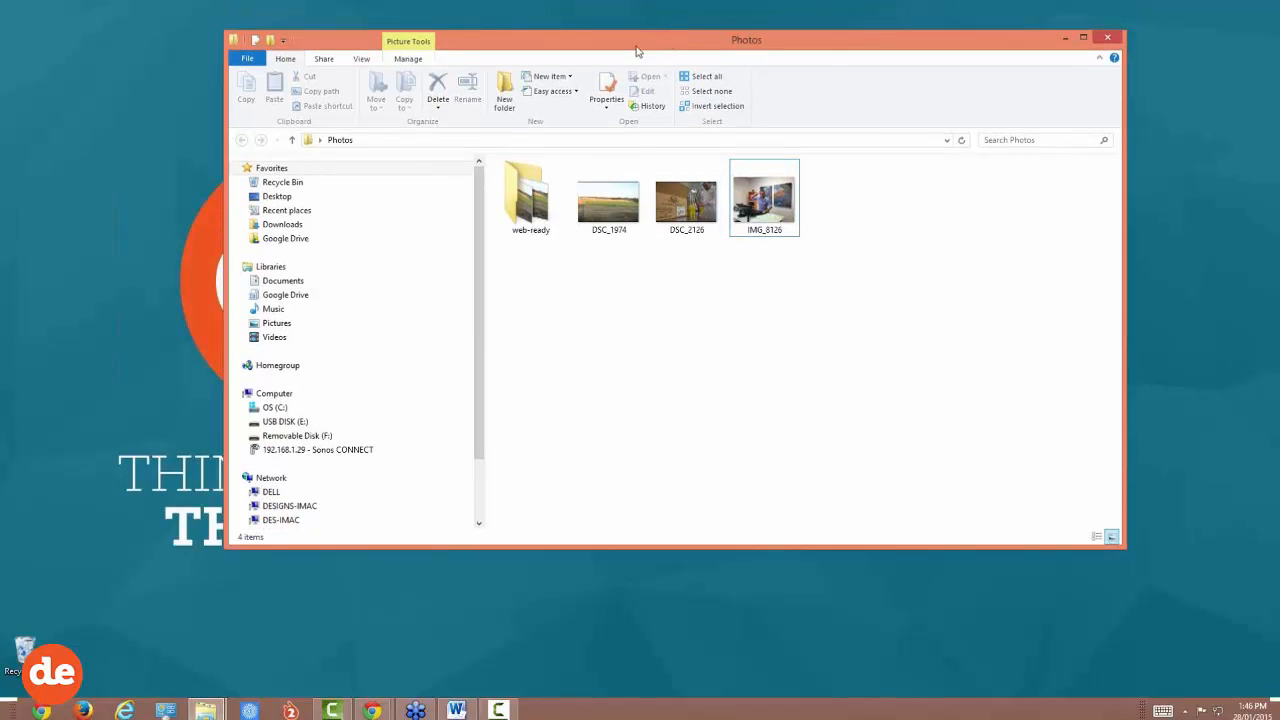
left_click_drag(225, 104, 545, 95)
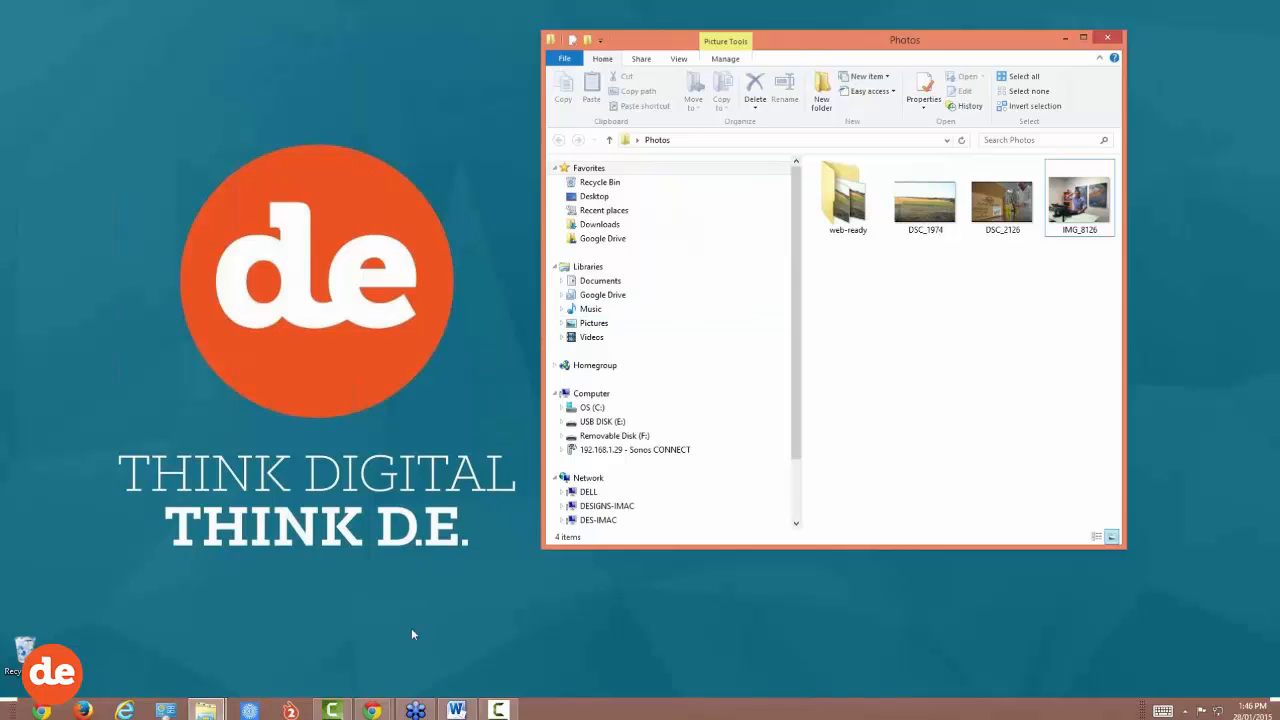
Step: Load google.com.au in a new Chrome tab, search 'picasa' and open the Picasa 3.9 download page
mouse_move(372, 710)
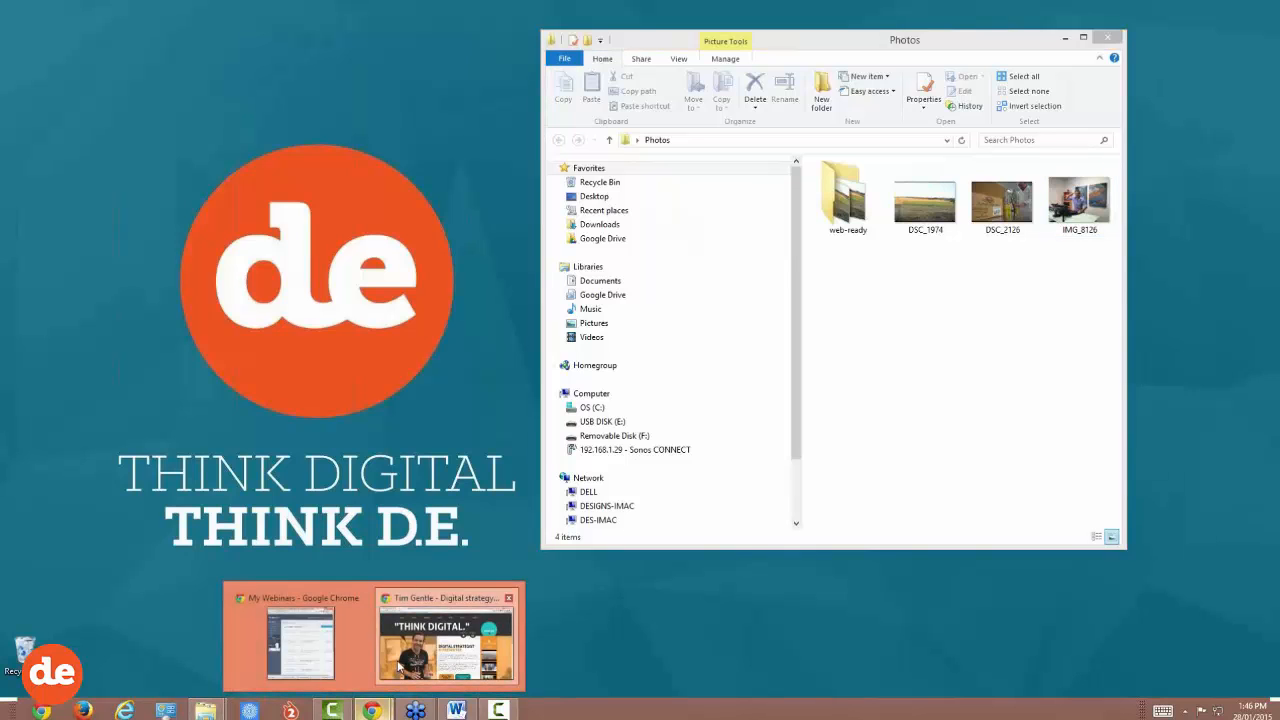
left_click(450, 632)
left_click(665, 10)
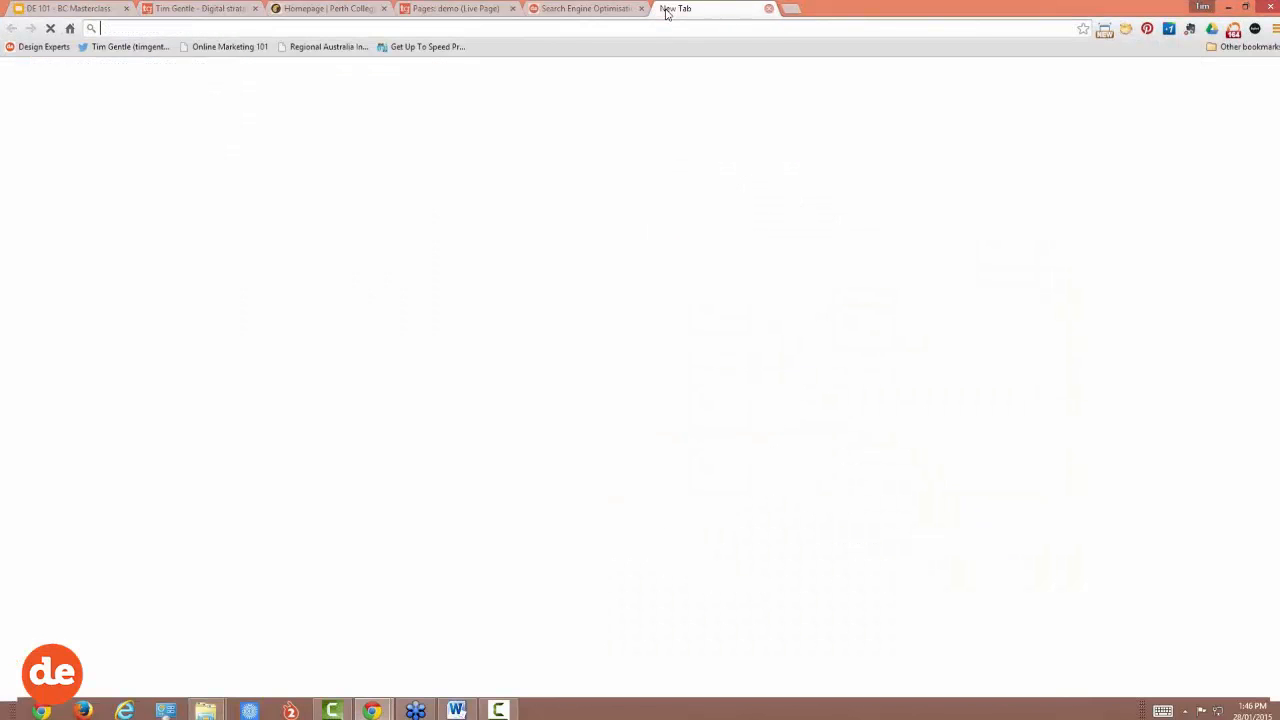
type("www.g")
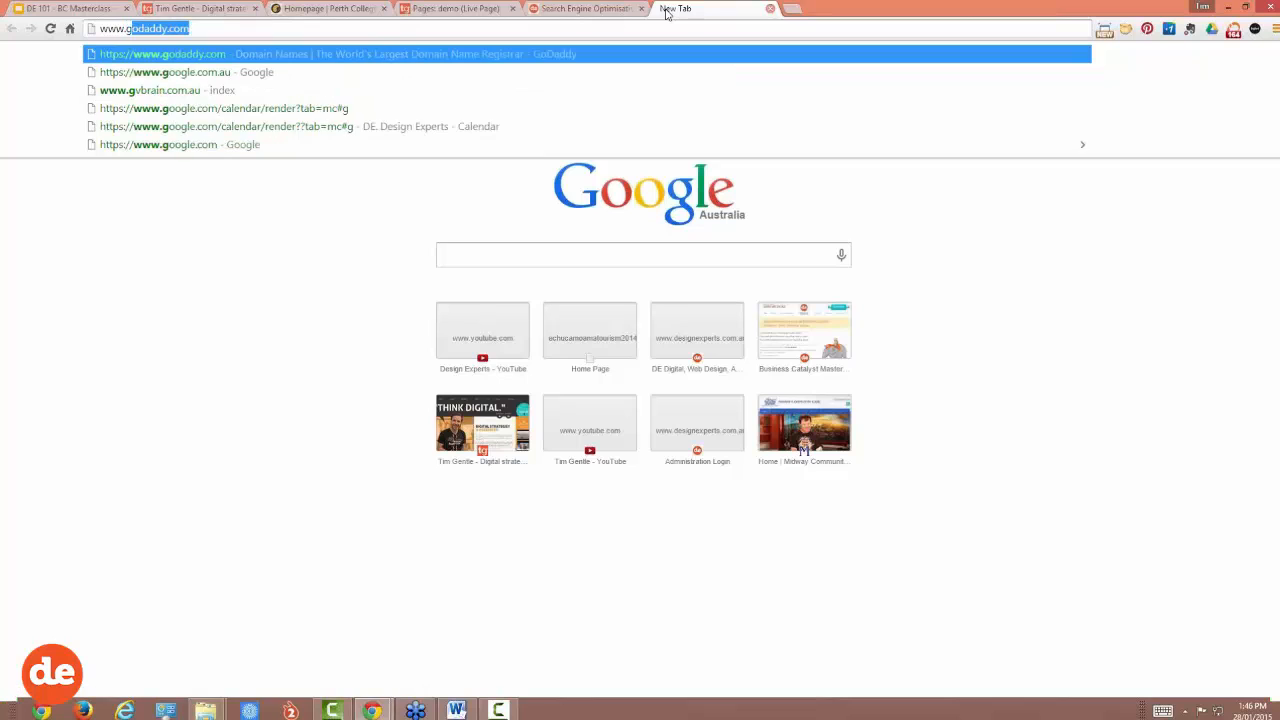
type("og")
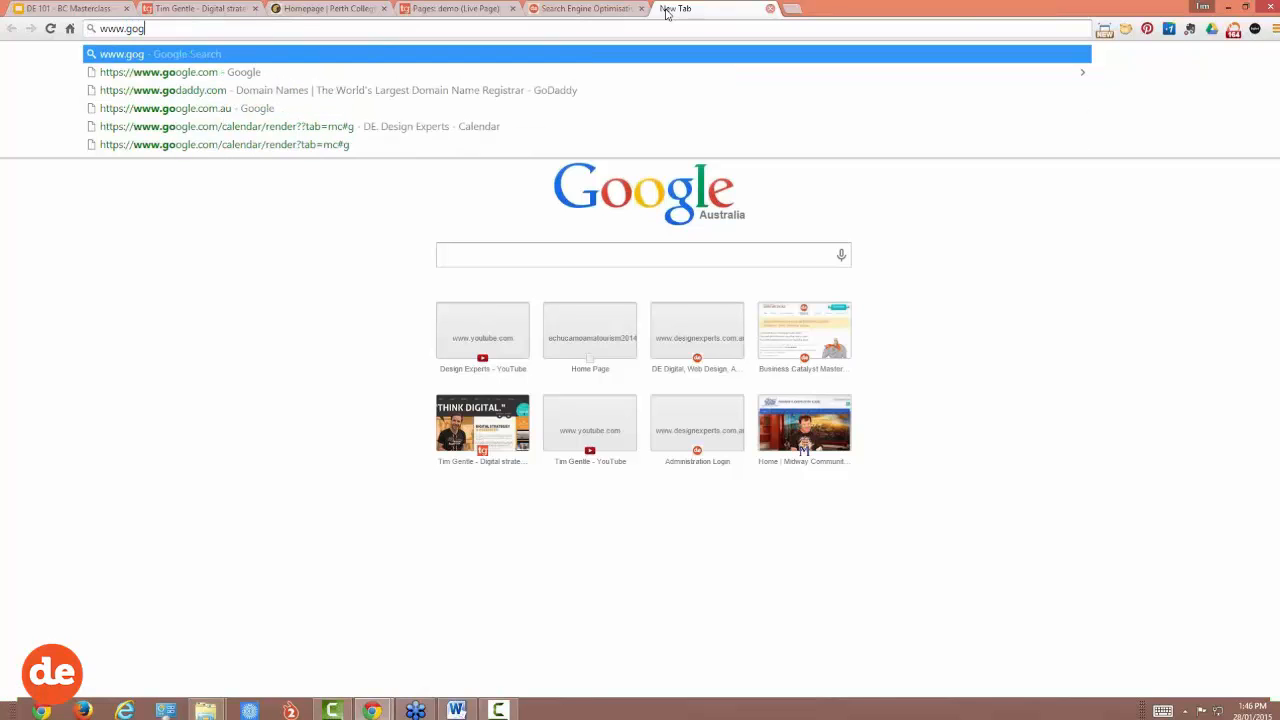
key("BackSpace")
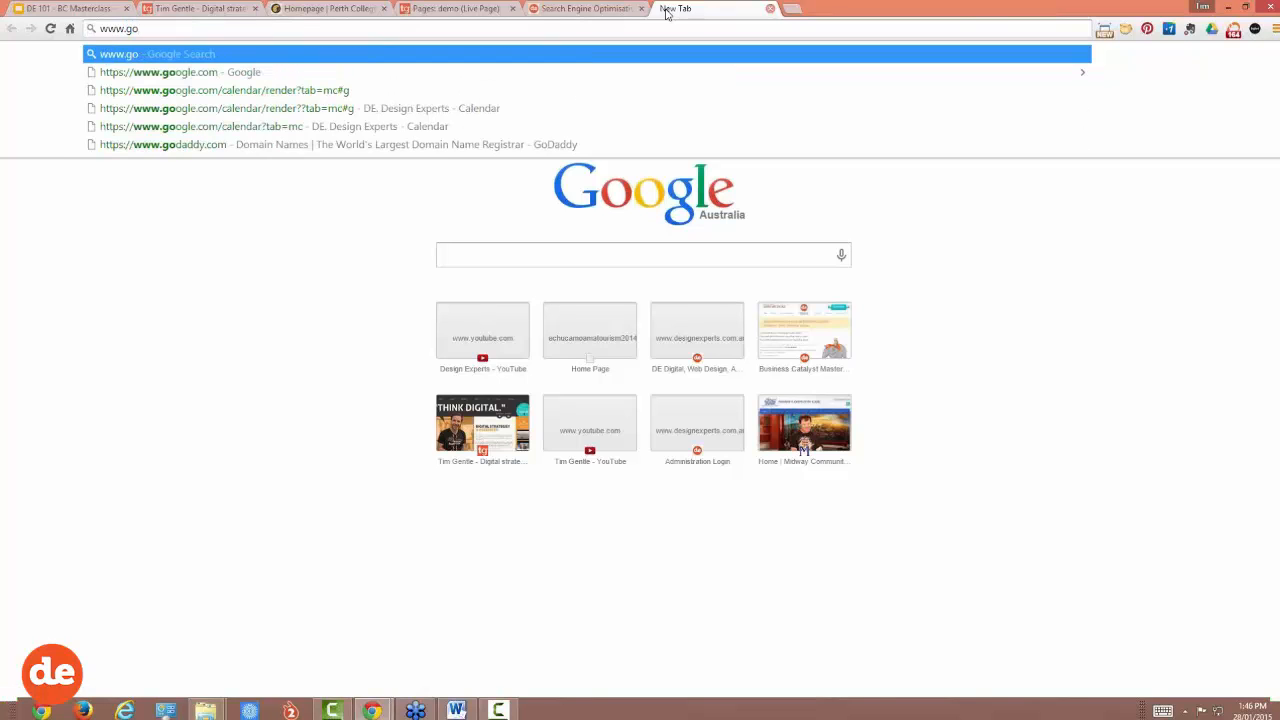
key("Down")
type(".au")
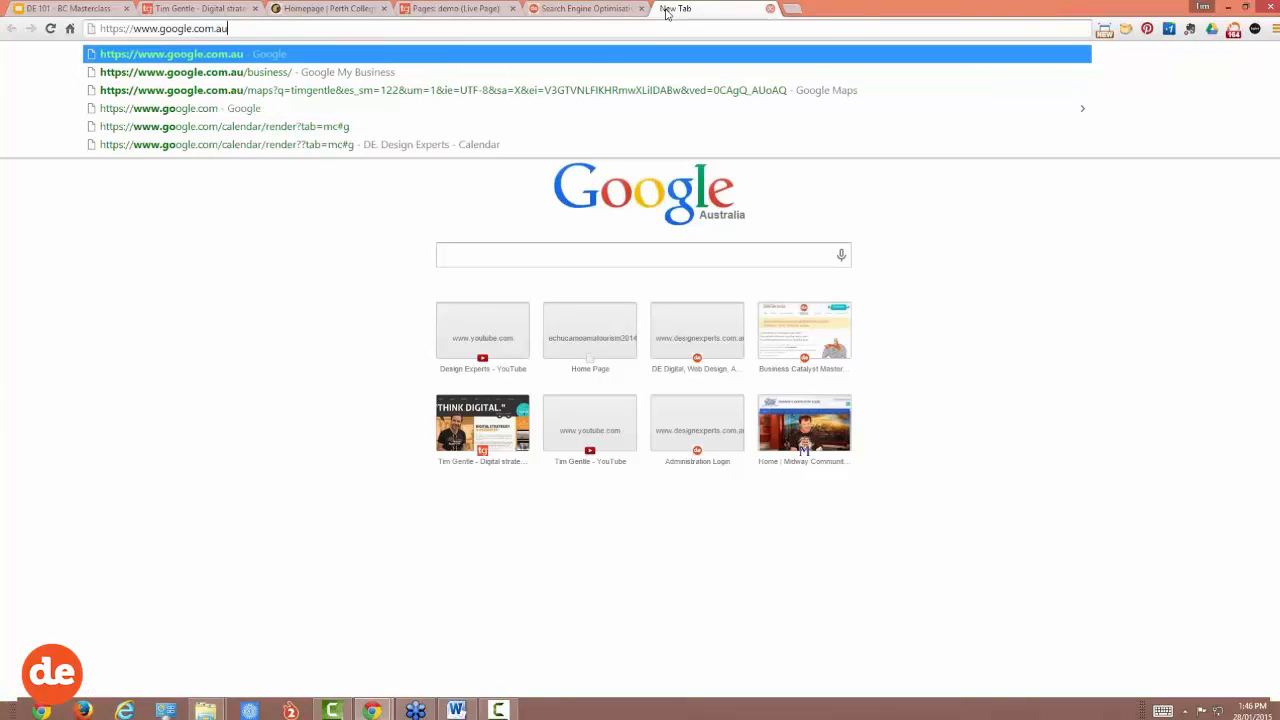
key("Return")
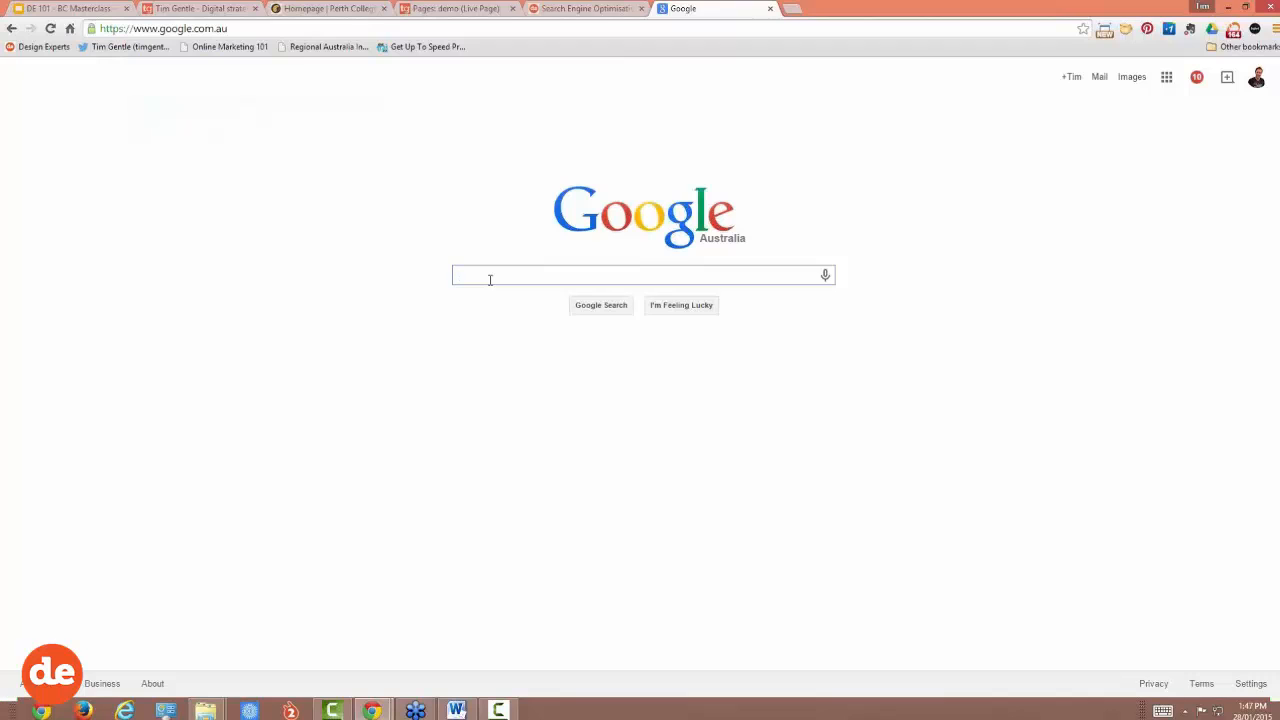
type("pic")
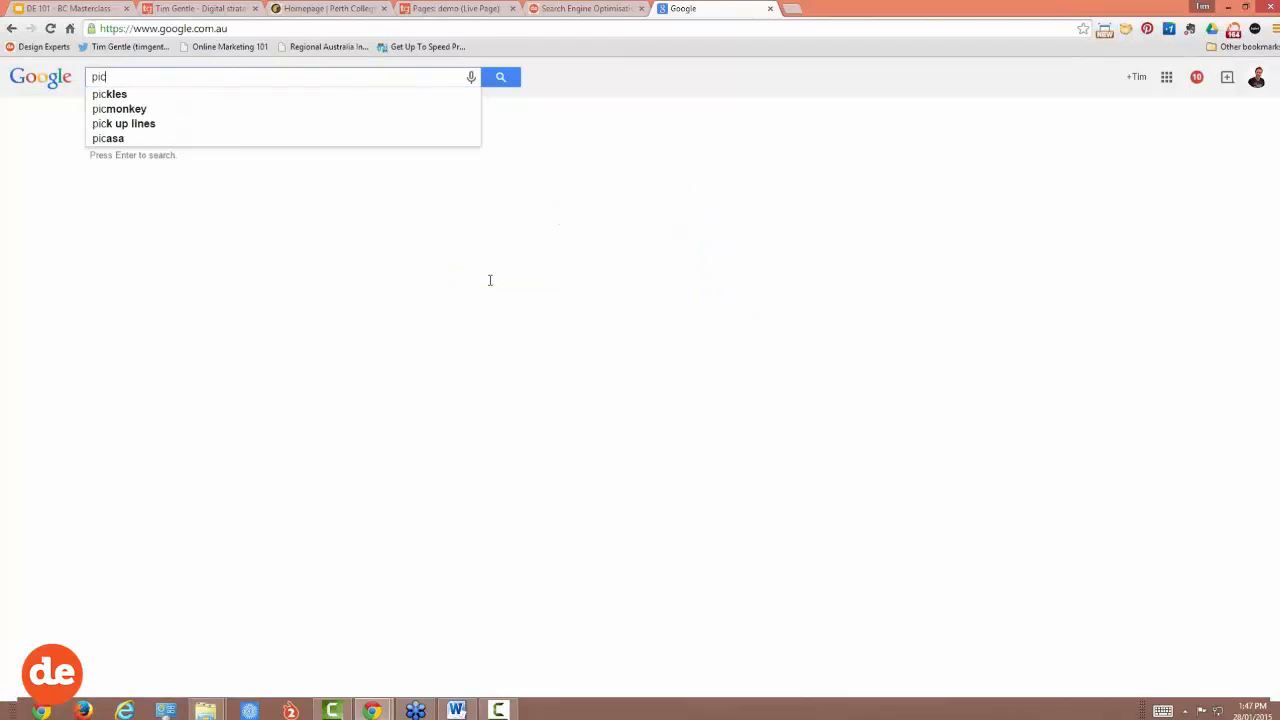
type("asa")
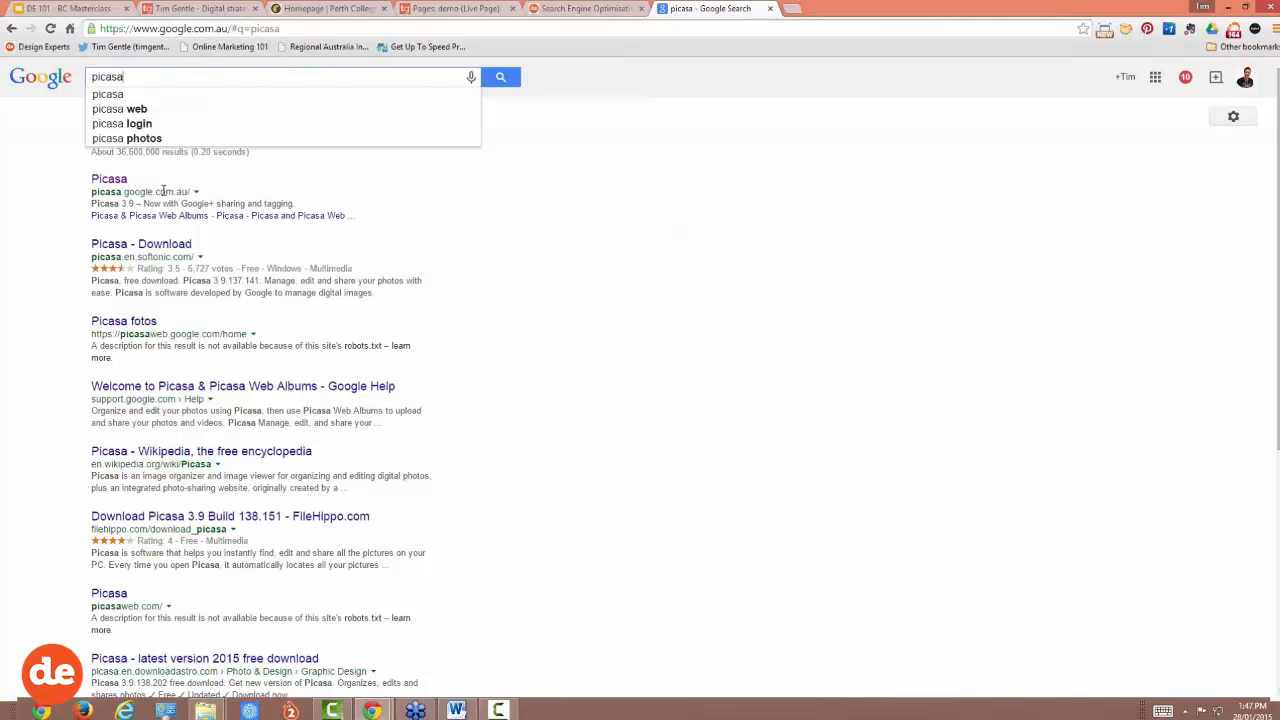
left_click(109, 182)
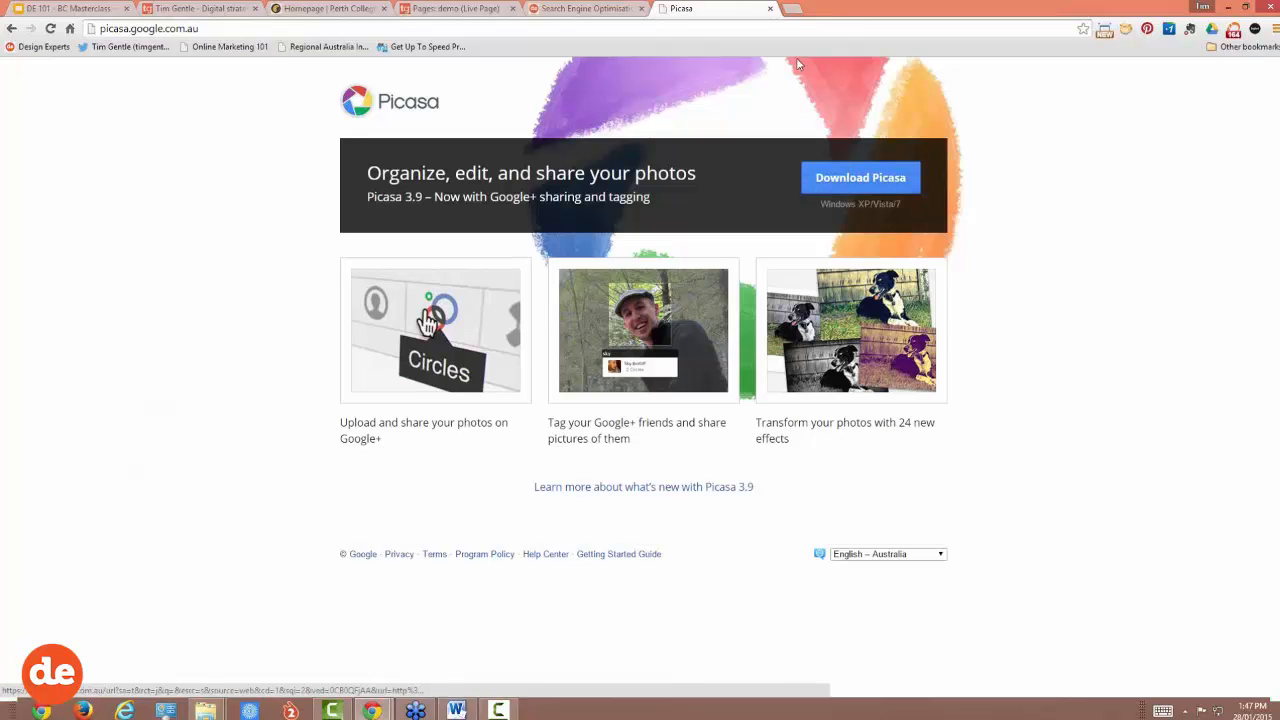
Step: Search 'photoshop elements', view Adobe's Photoshop Elements 13 page, then close it and minimise Chrome
left_click(794, 12)
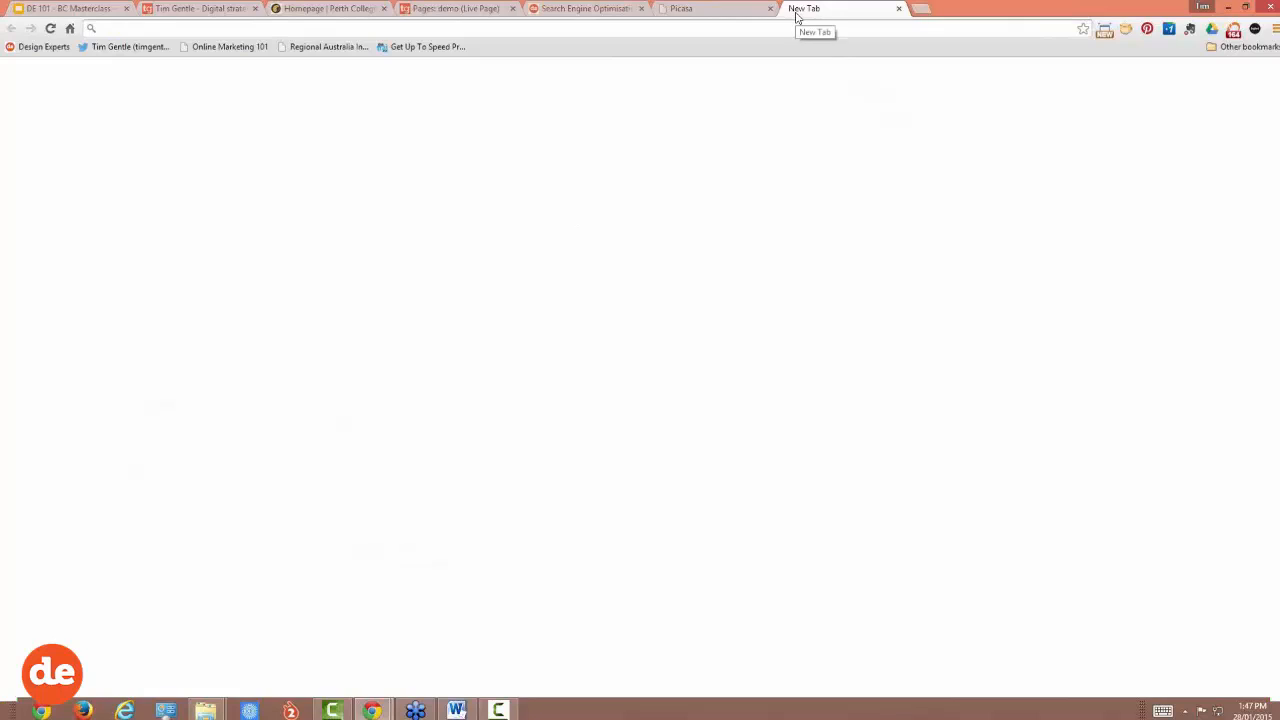
type("photoshop e")
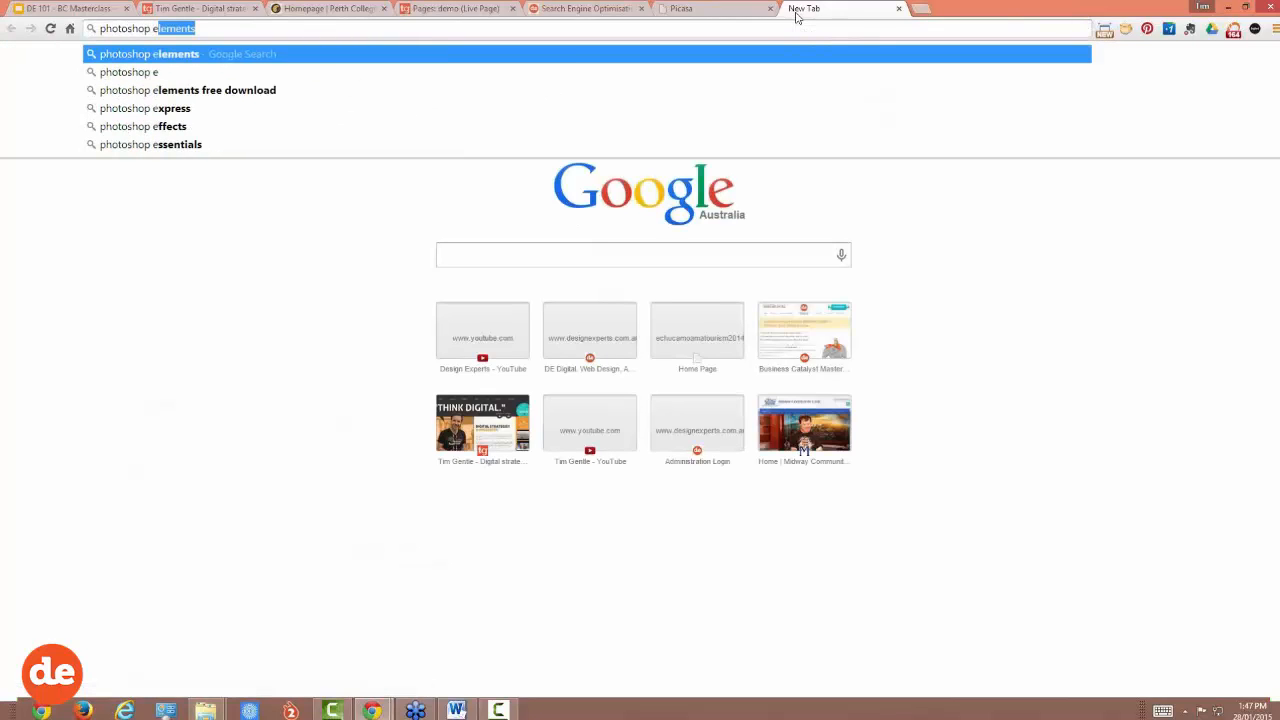
type("lements")
key("Return")
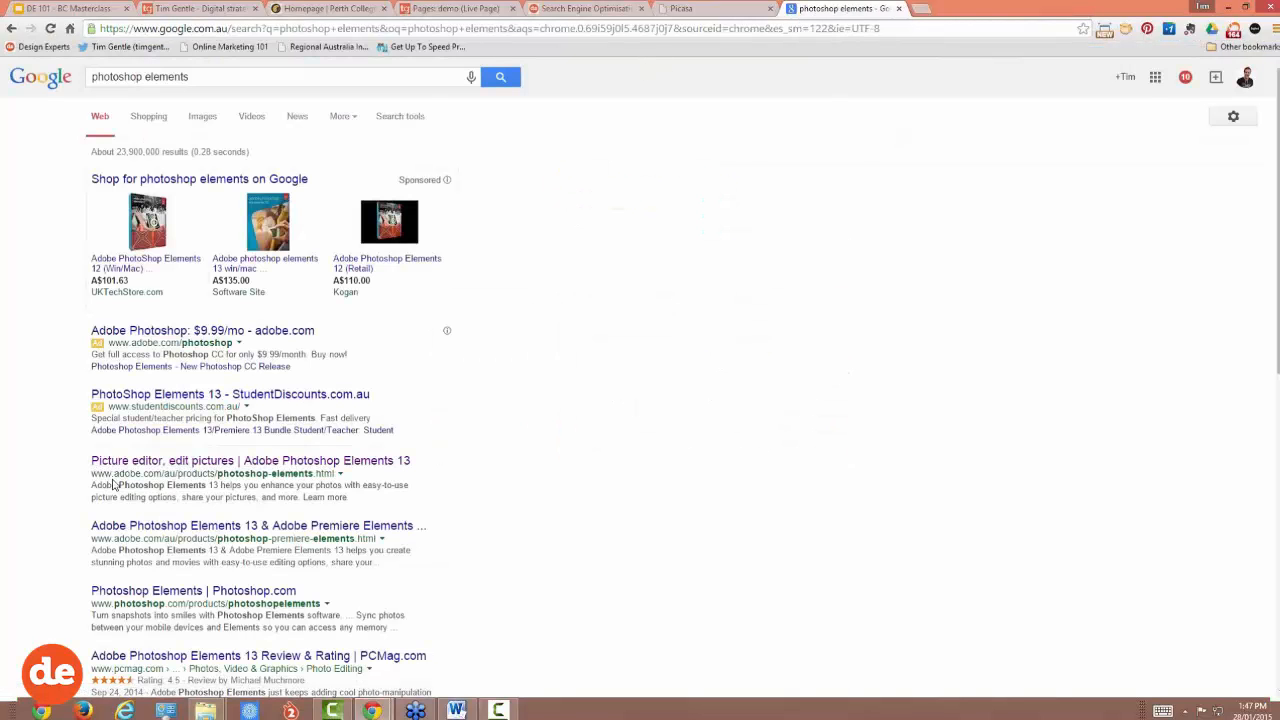
left_click(141, 467)
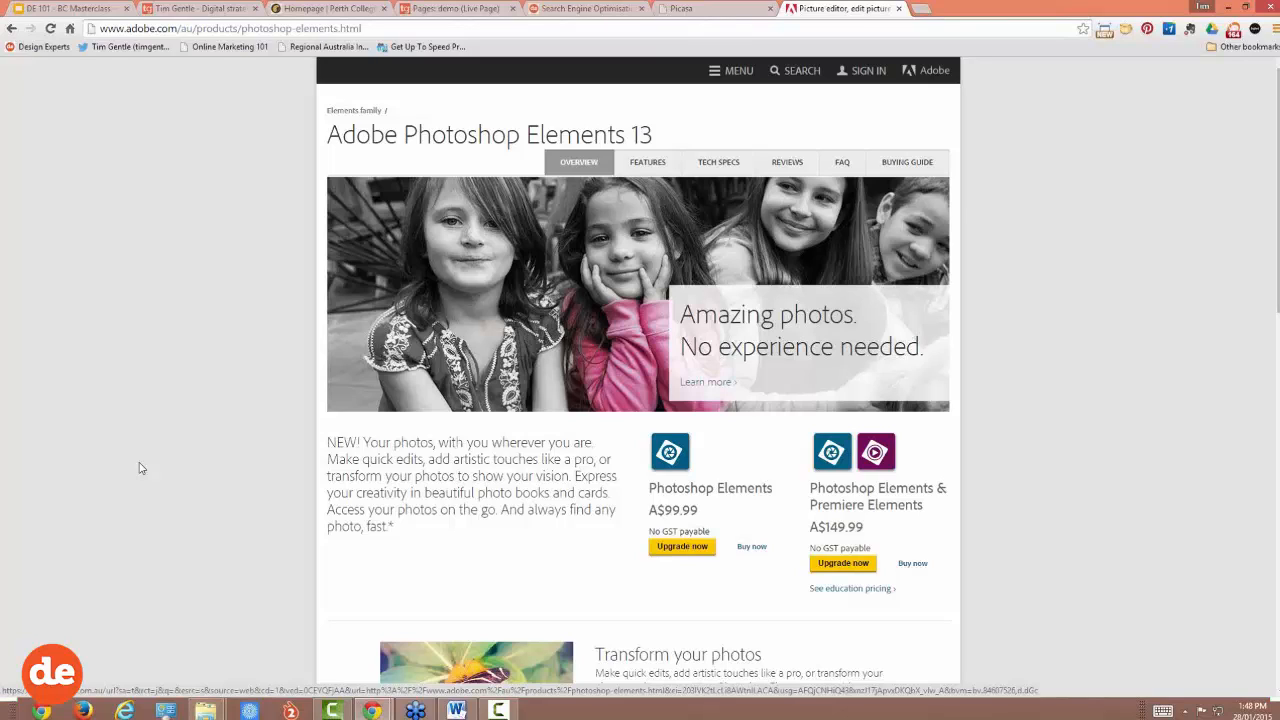
left_click(898, 8)
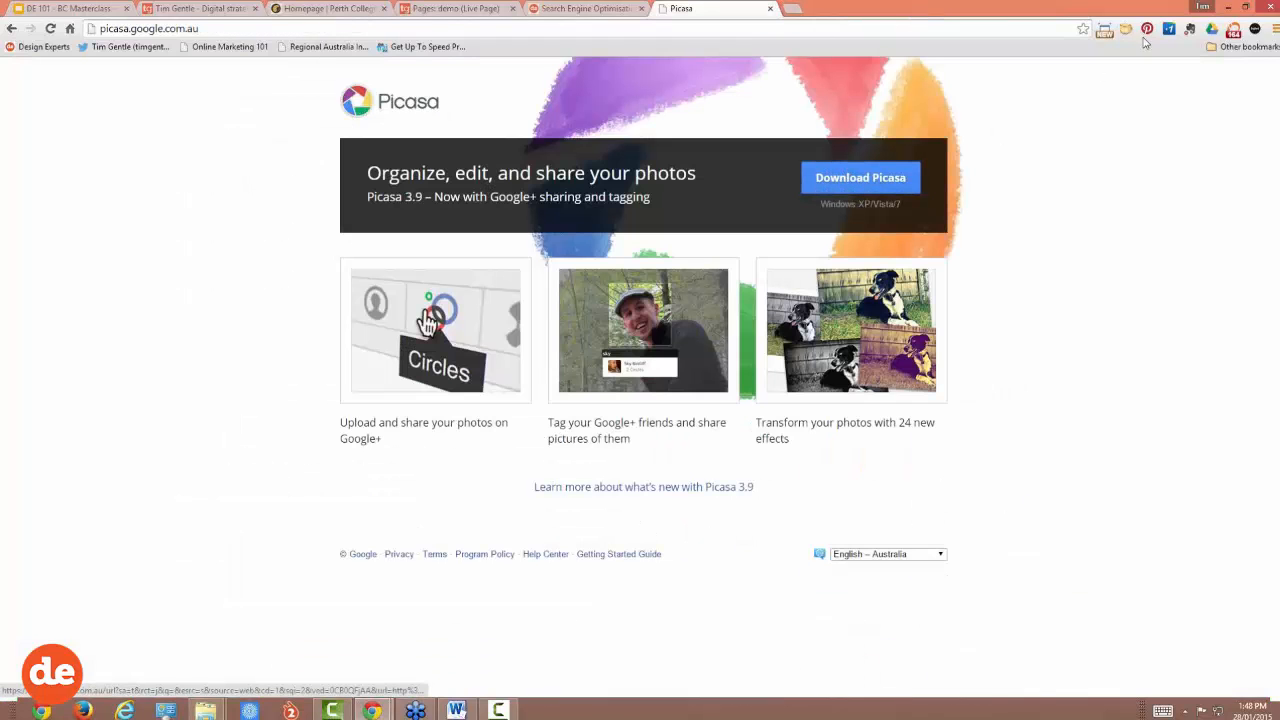
left_click(1229, 8)
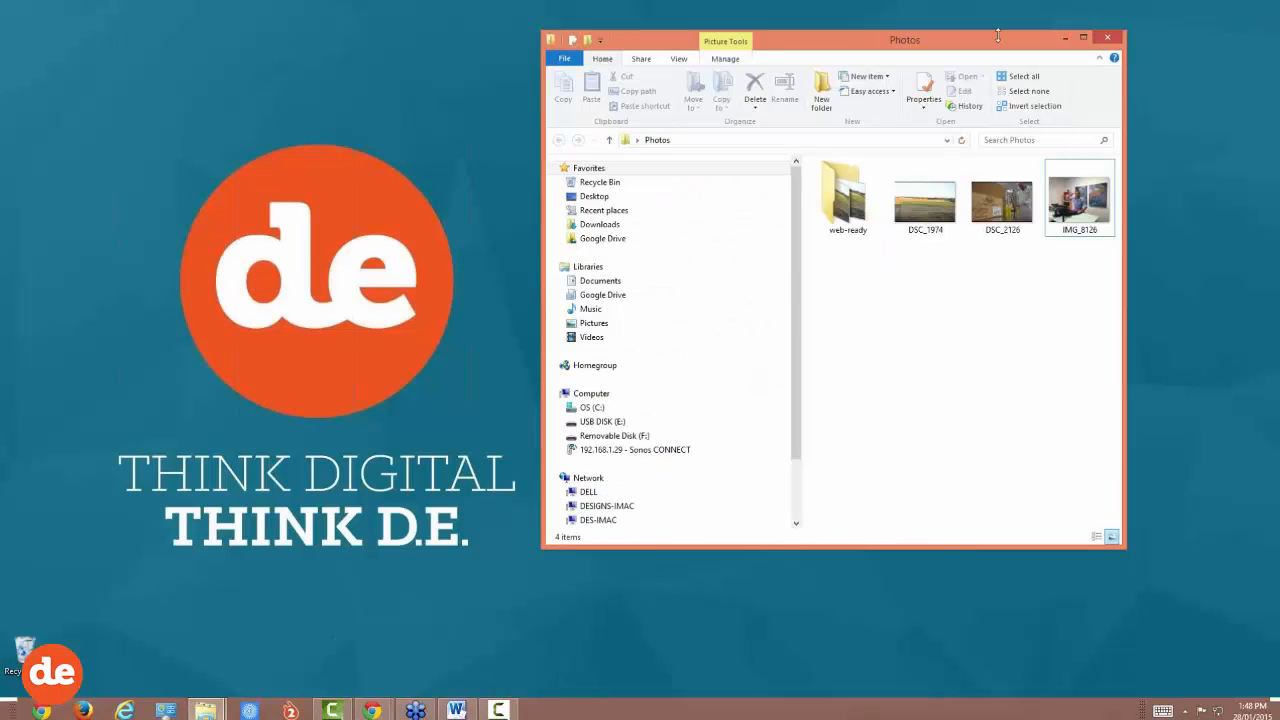
Step: Open IMG_8126 in Picasa Photo Viewer and bring up its Edit in Picasa option
right_click(1068, 205)
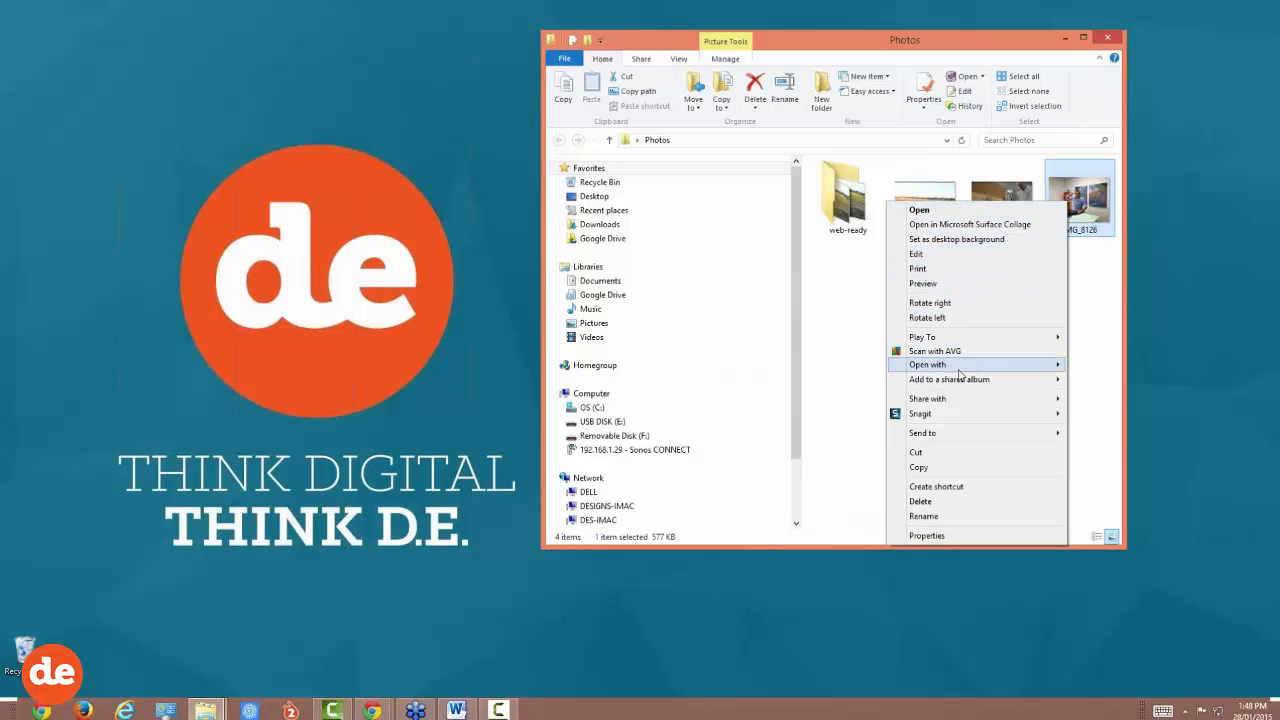
mouse_move(960, 375)
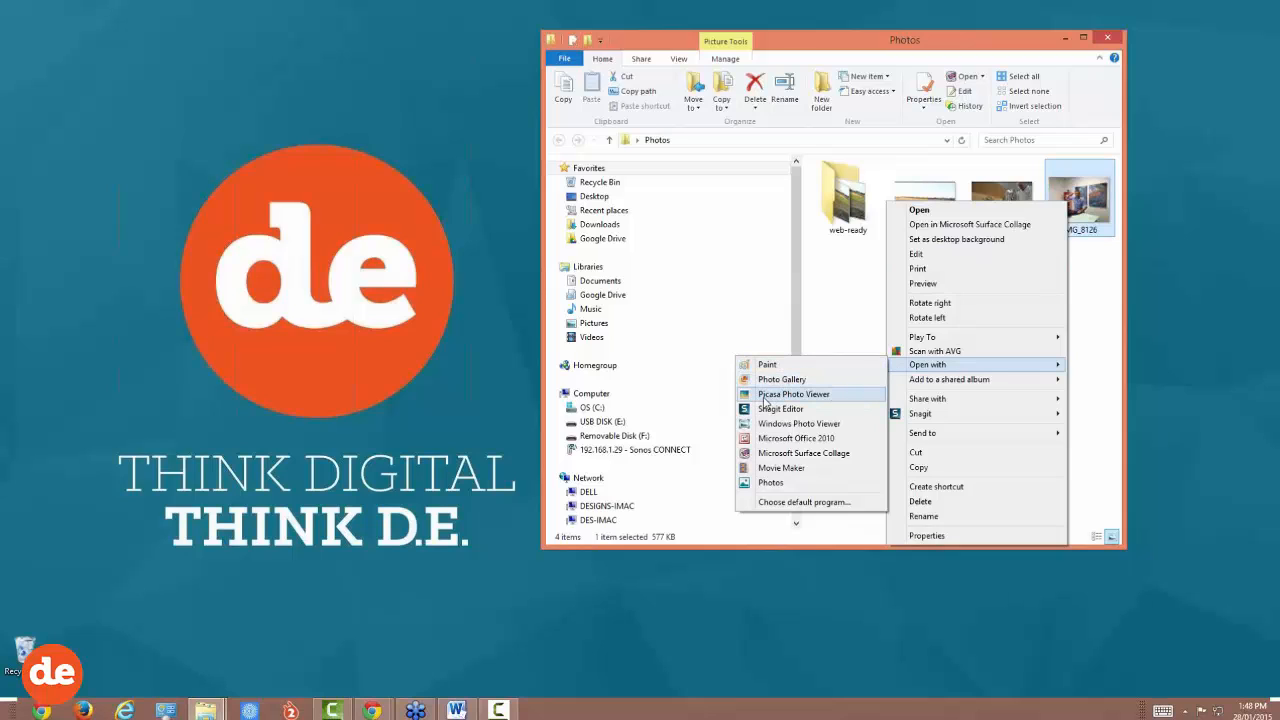
left_click(818, 395)
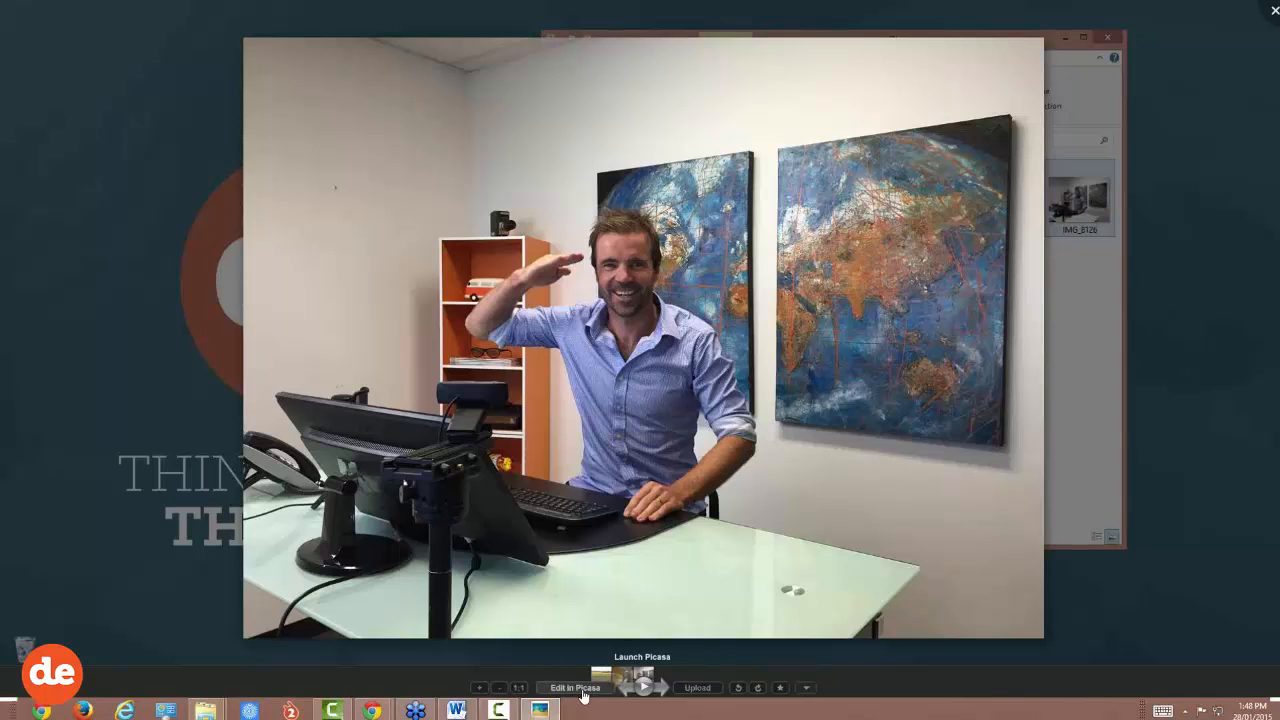
right_click(628, 300)
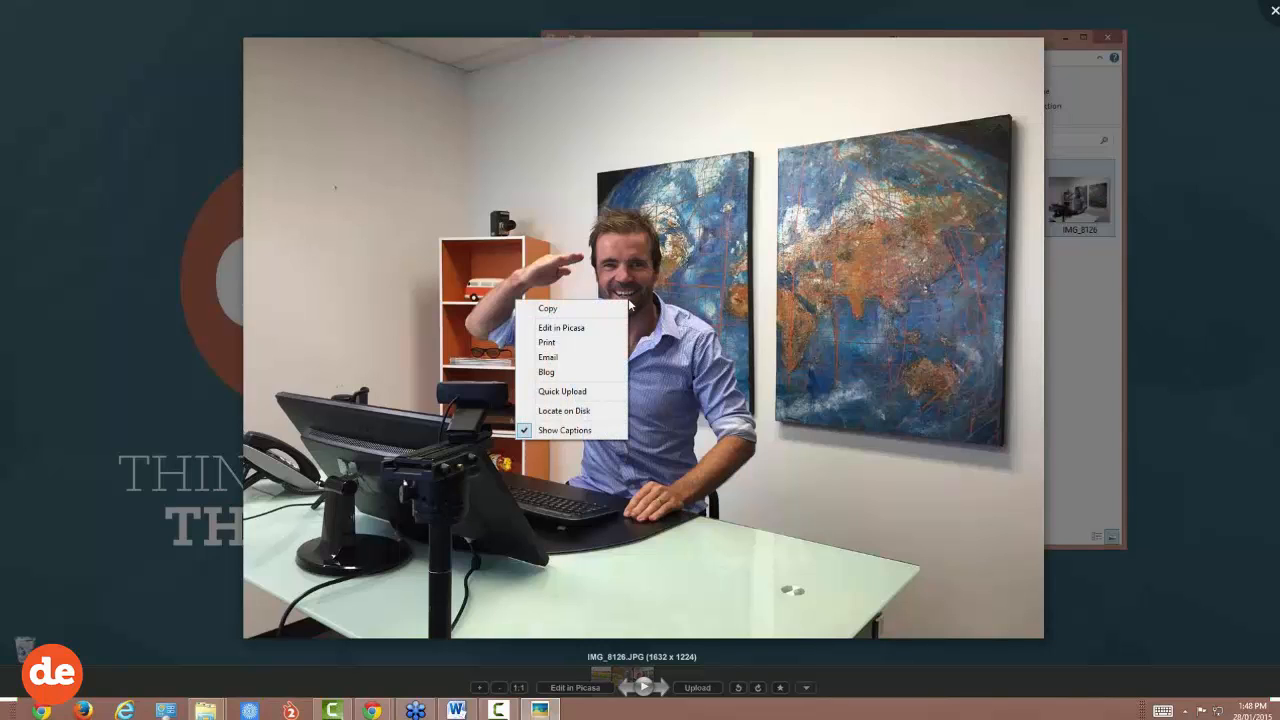
Step: Open IMG_8126 in the Picasa 3 editor and bring up the Export to Folder dialog
left_click(583, 330)
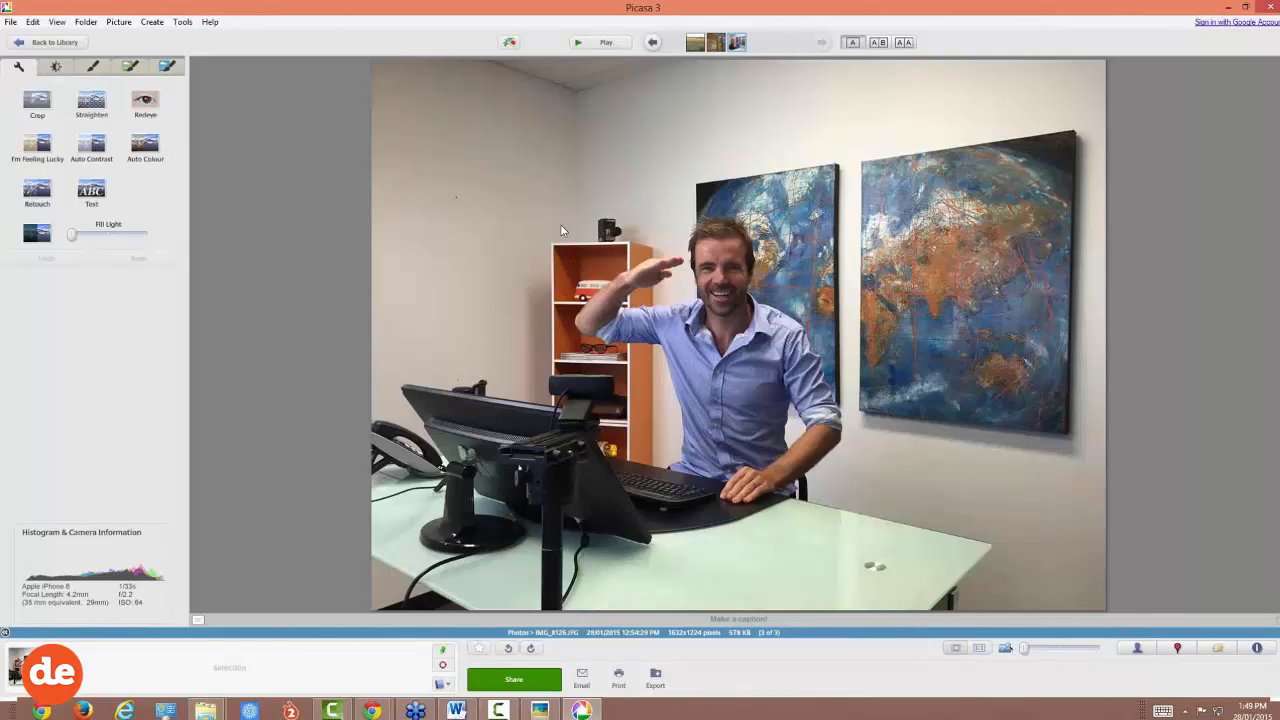
left_click(656, 680)
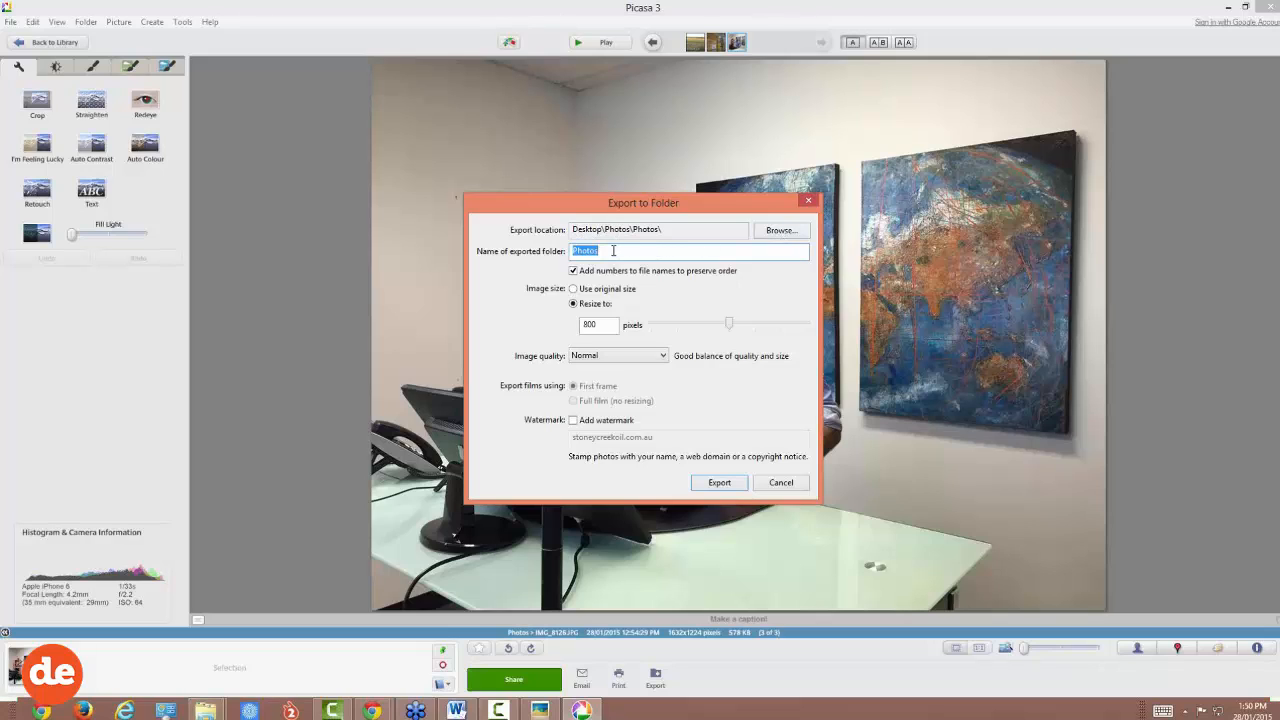
Step: Name the export folder web-ready, leaving Add numbers ticked
type("web-ready")
left_click_drag(617, 252, 571, 251)
left_click(628, 251)
left_click(574, 272)
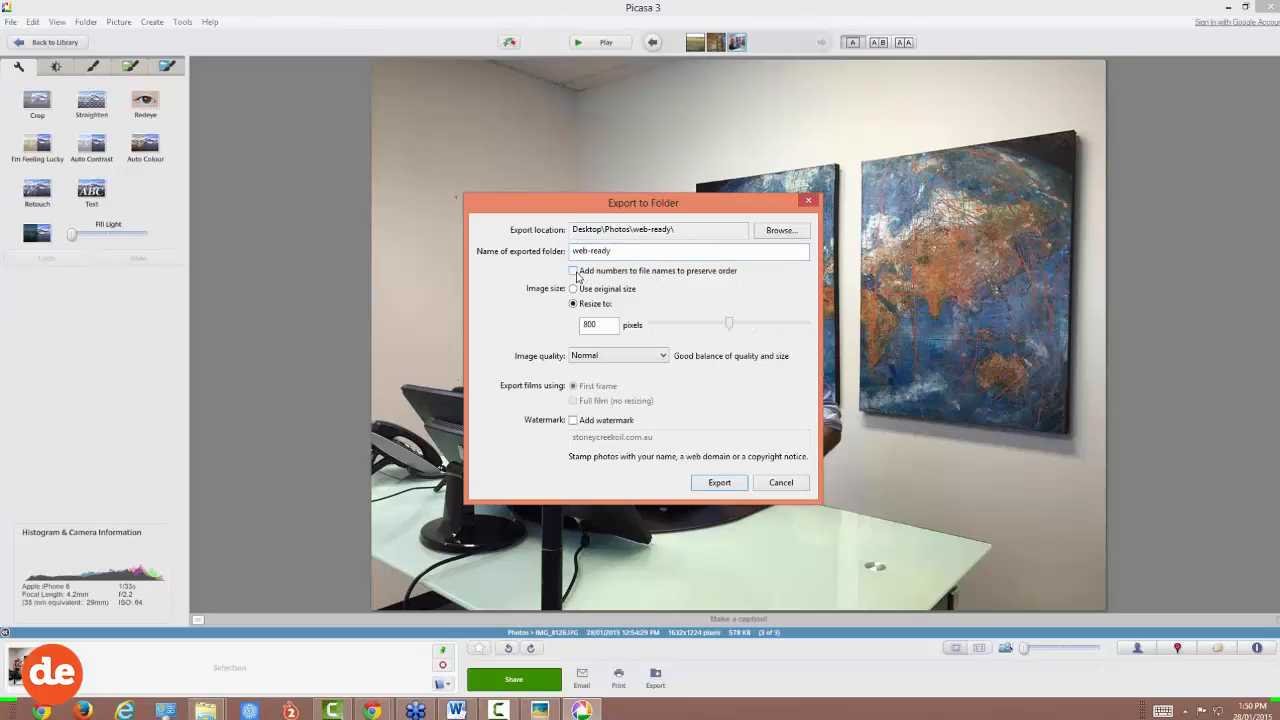
left_click(575, 272)
Step: Set the export resize to 480 pixels
double_click(600, 324)
left_click(607, 324)
left_click_drag(729, 324, 563, 325)
type("520")
mouse_move(678, 325)
left_mouse_down()
mouse_move(698, 326)
mouse_move(679, 325)
left_mouse_up()
Step: Keep the export image quality at Normal
left_click(663, 357)
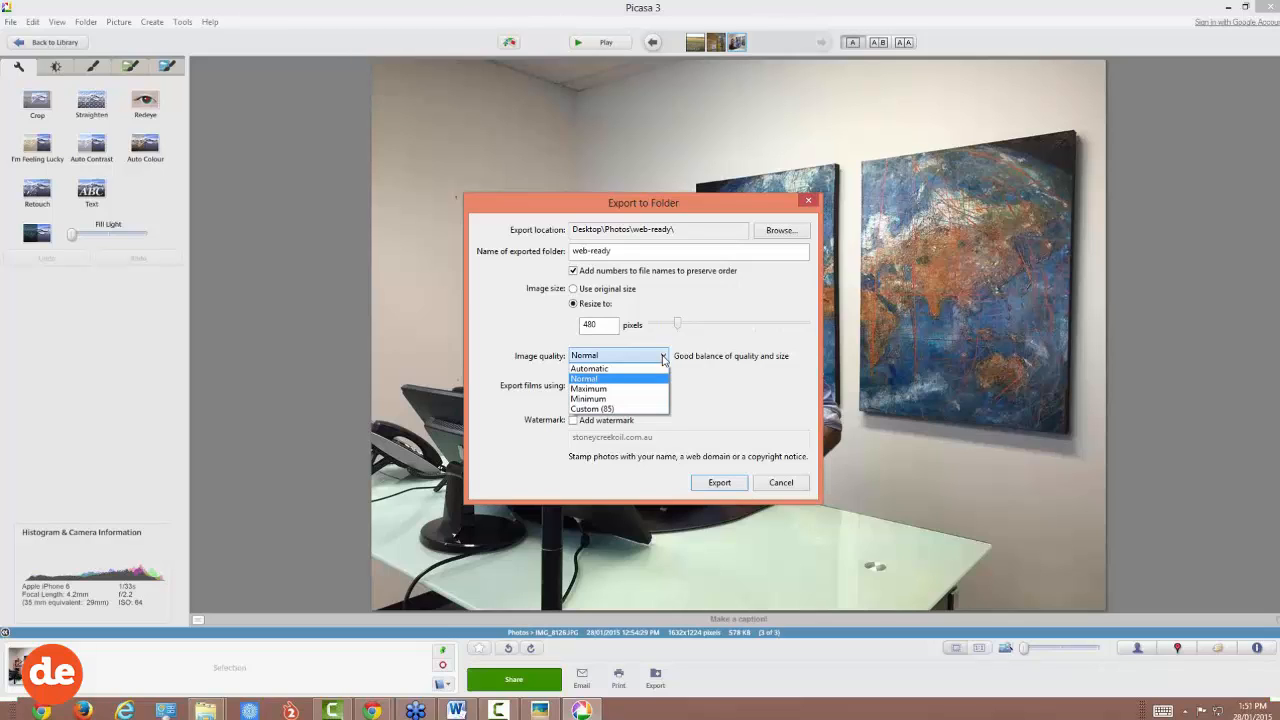
left_click(590, 380)
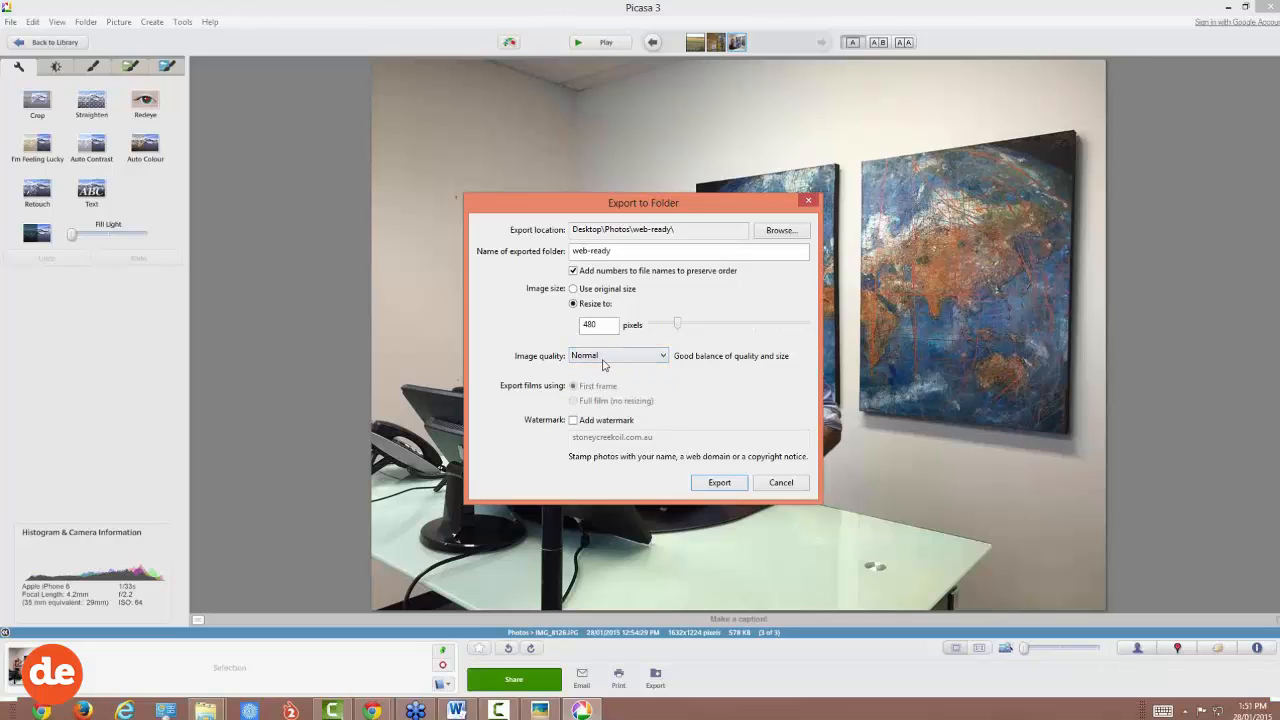
scroll(603, 365, "down", 2)
scroll(603, 365, "up", 1)
scroll(603, 365, "up", 1)
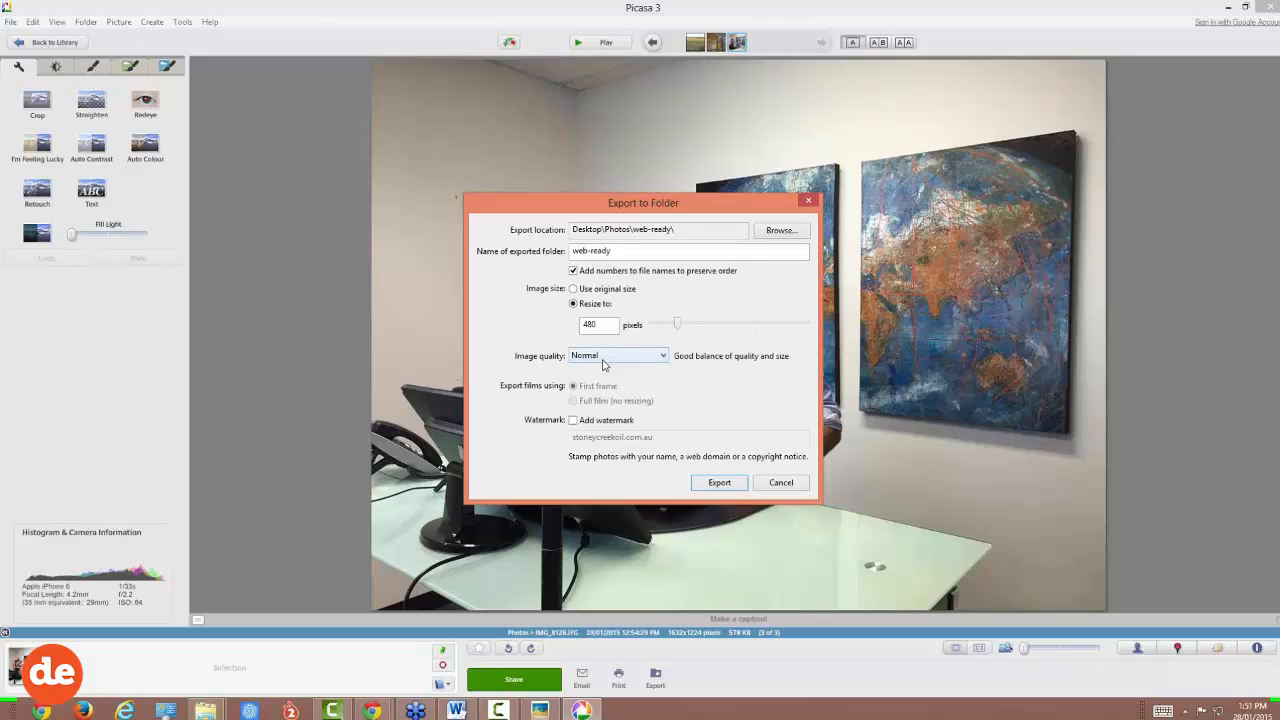
Step: Add a watermark reading designexperts.com.au to the export
left_click(573, 421)
left_click_drag(624, 437, 537, 430)
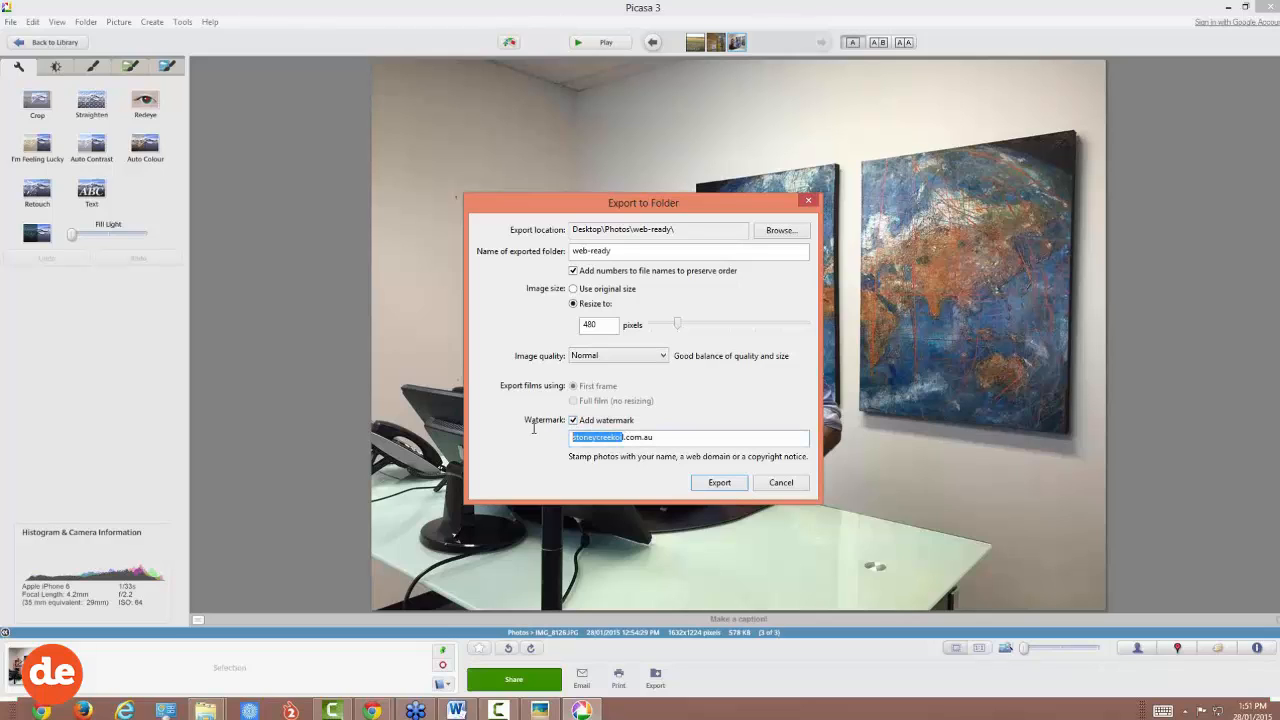
key("BackSpace")
type("designexperts")
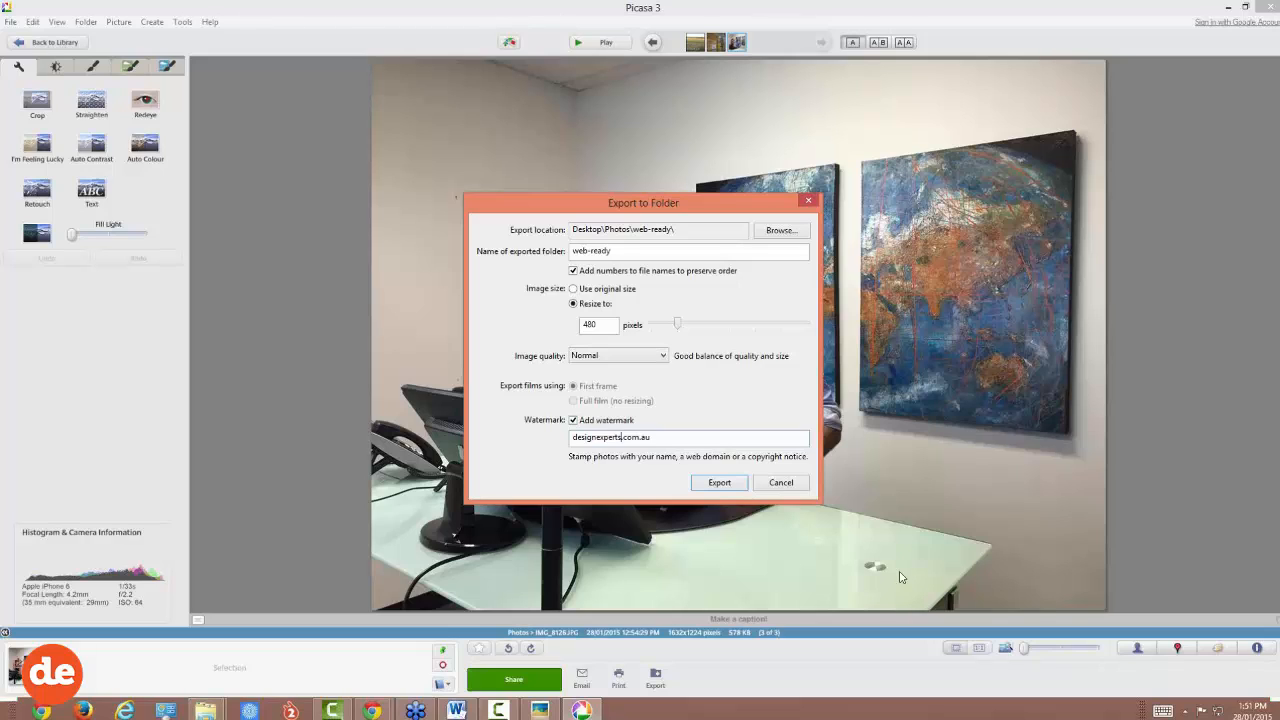
Step: Export the photo into the web-ready folder and view it in File Explorer
left_click(720, 484)
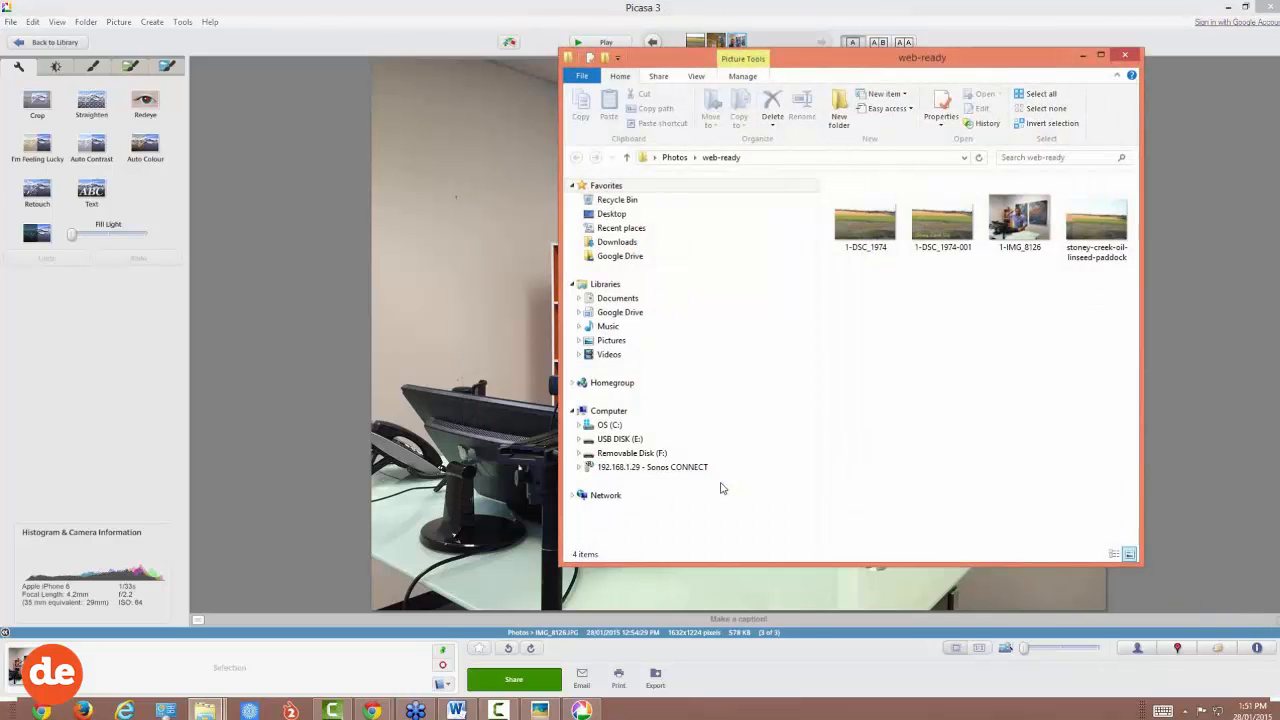
left_click_drag(853, 64, 710, 65)
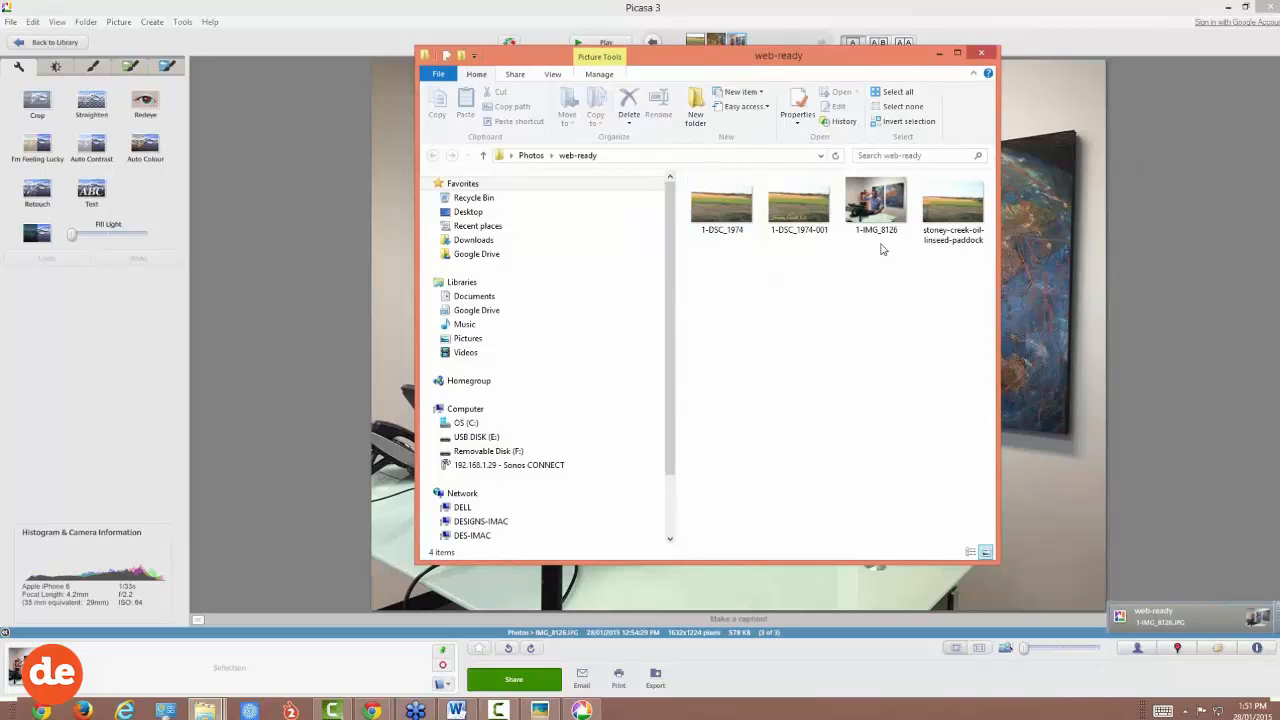
mouse_move(872, 207)
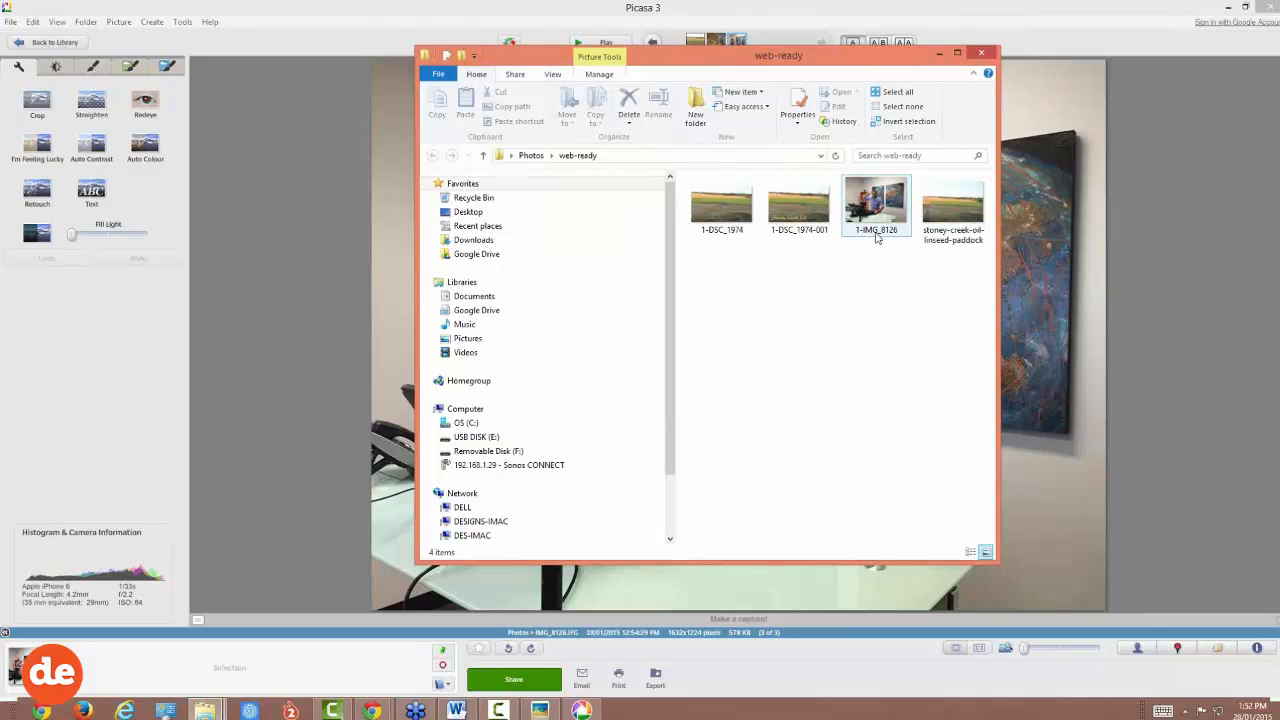
mouse_move(884, 237)
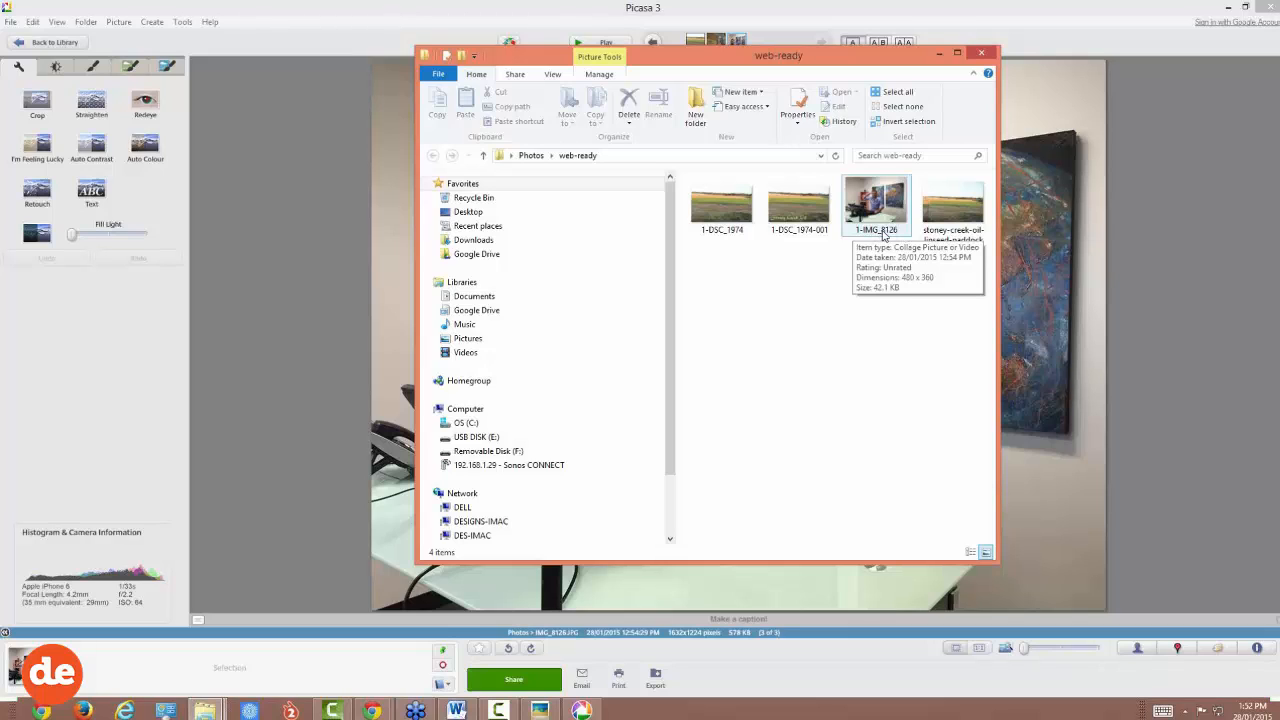
Step: Rename 1-IMG_8126 to design-experts-webinar-demo
left_click(884, 236)
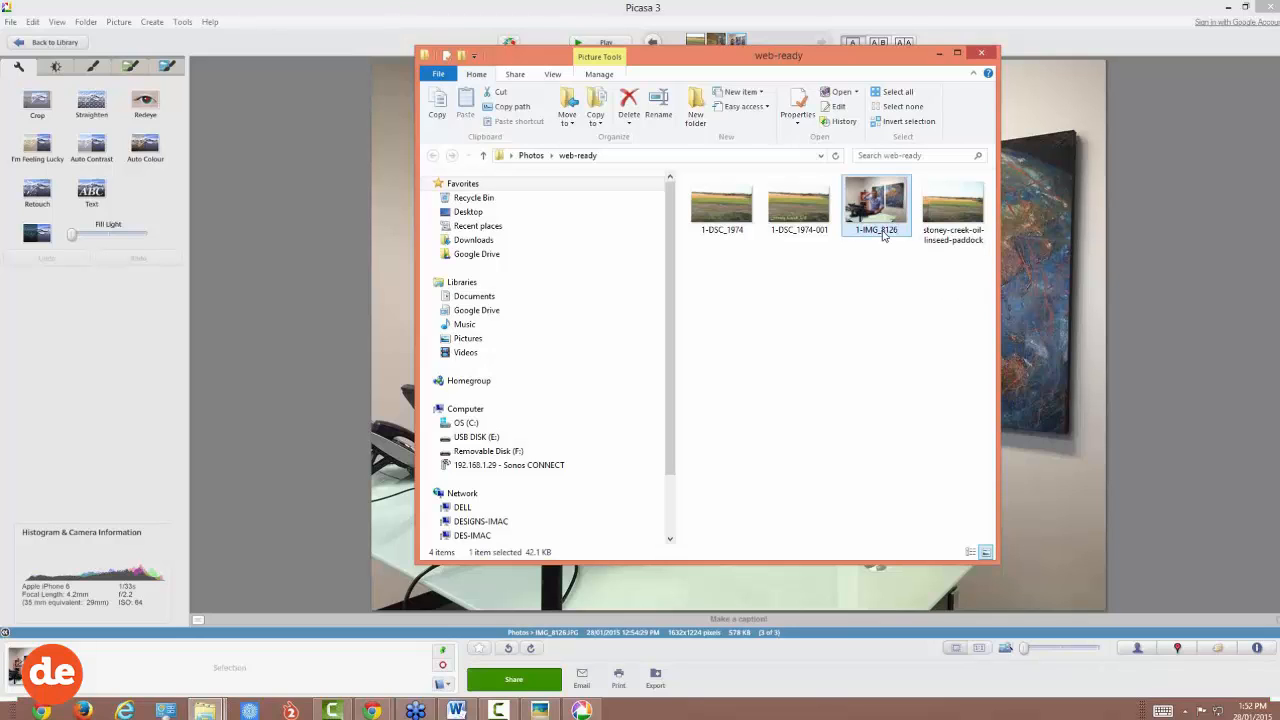
right_click(883, 236)
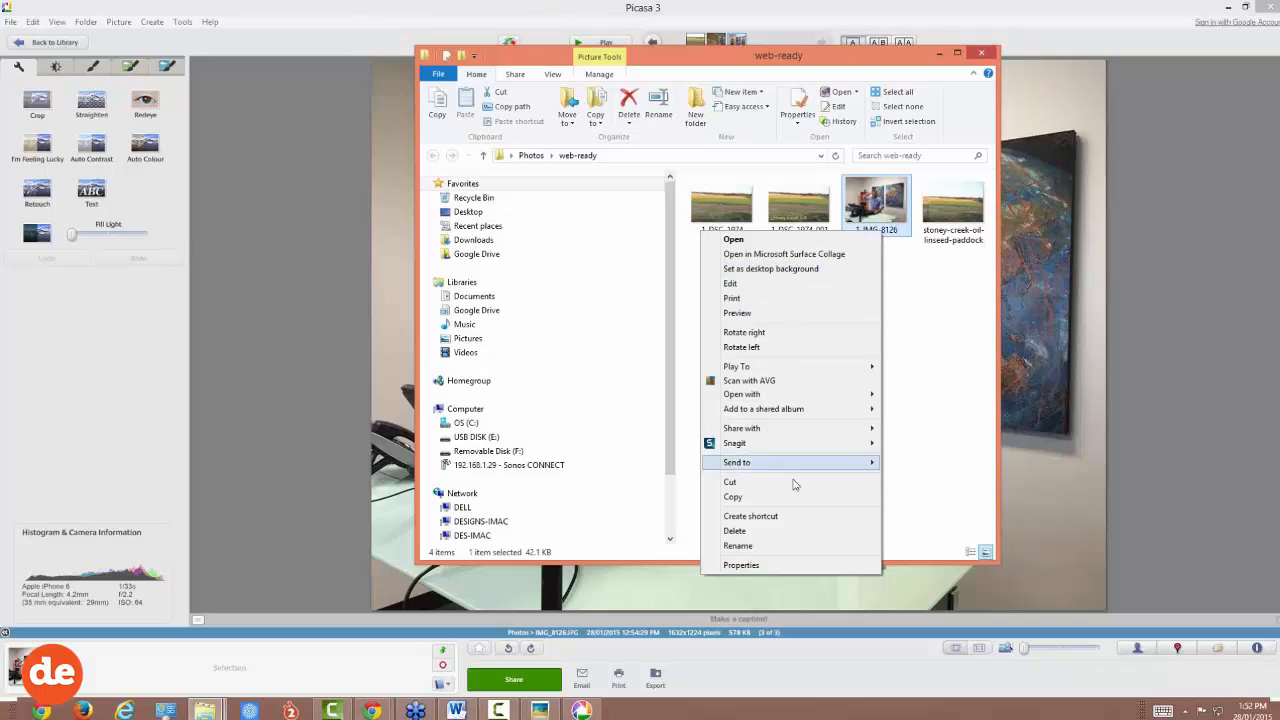
left_click(738, 546)
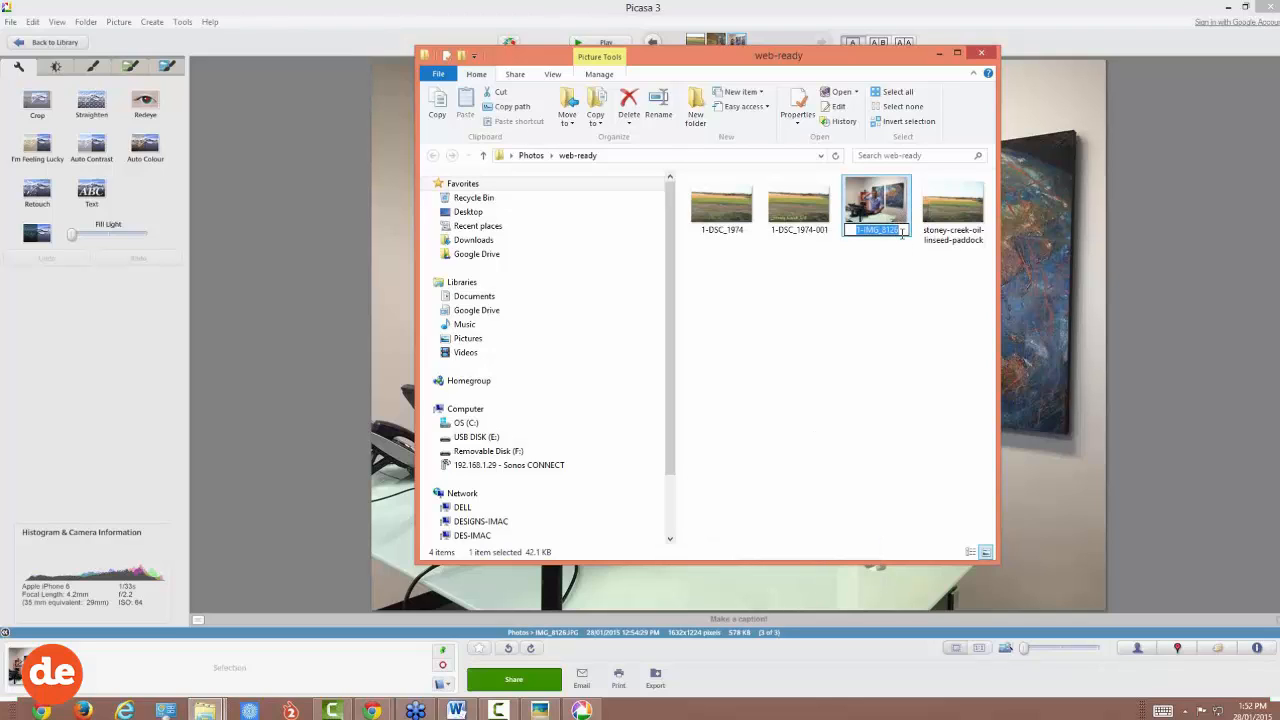
type("design-experts-webinar")
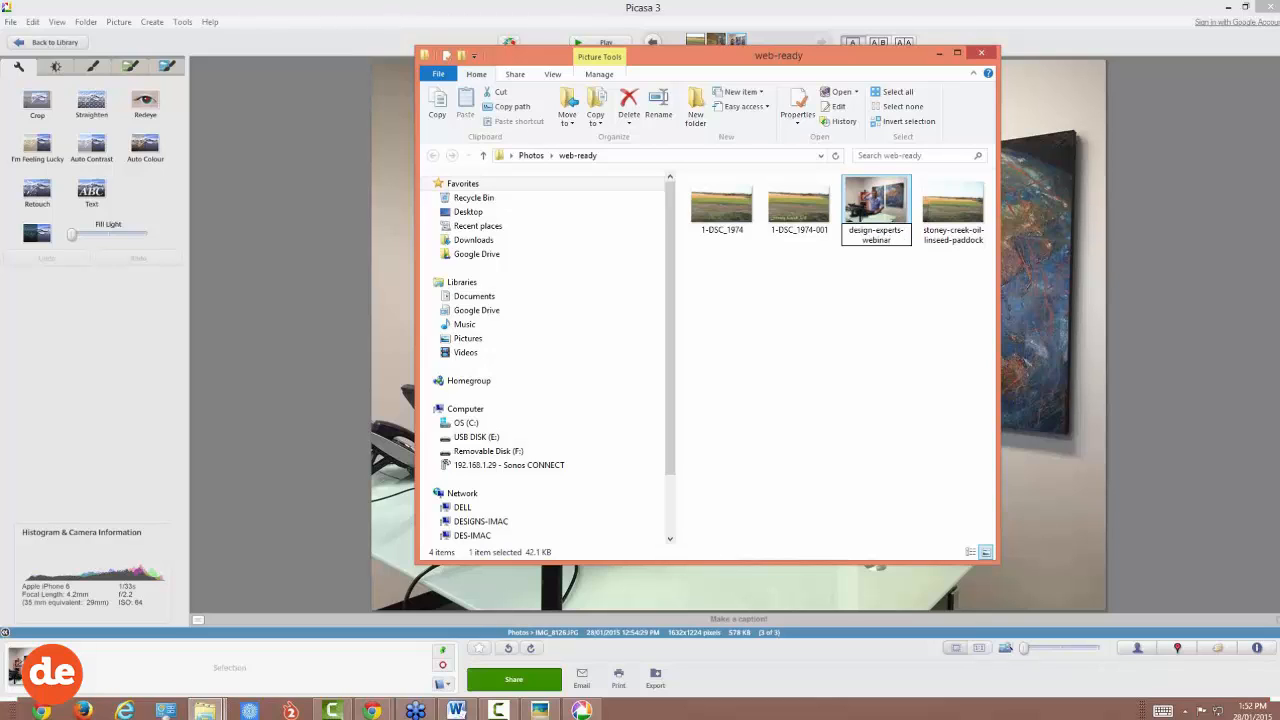
type("-demo")
left_click_drag(849, 231, 900, 264)
key("Return")
left_click(880, 261)
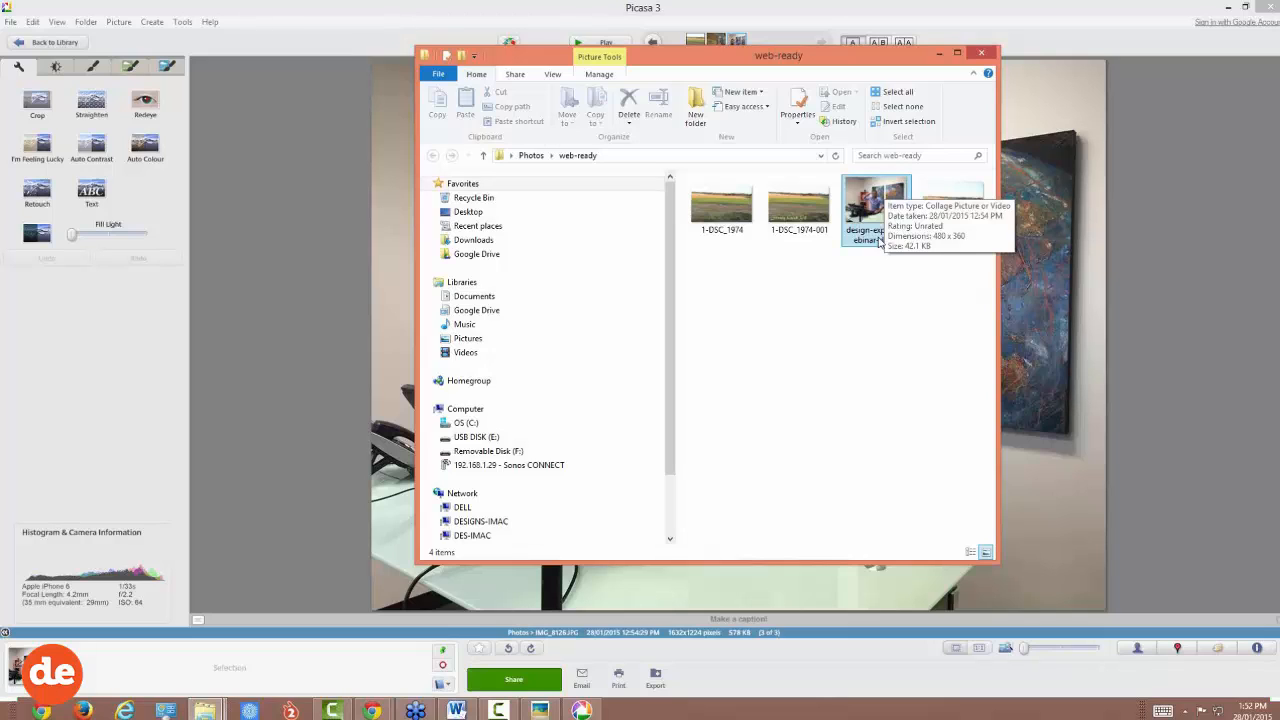
Step: Crop the photo in Picasa 3 to 1422 x 1101 and apply the crop
left_click(938, 54)
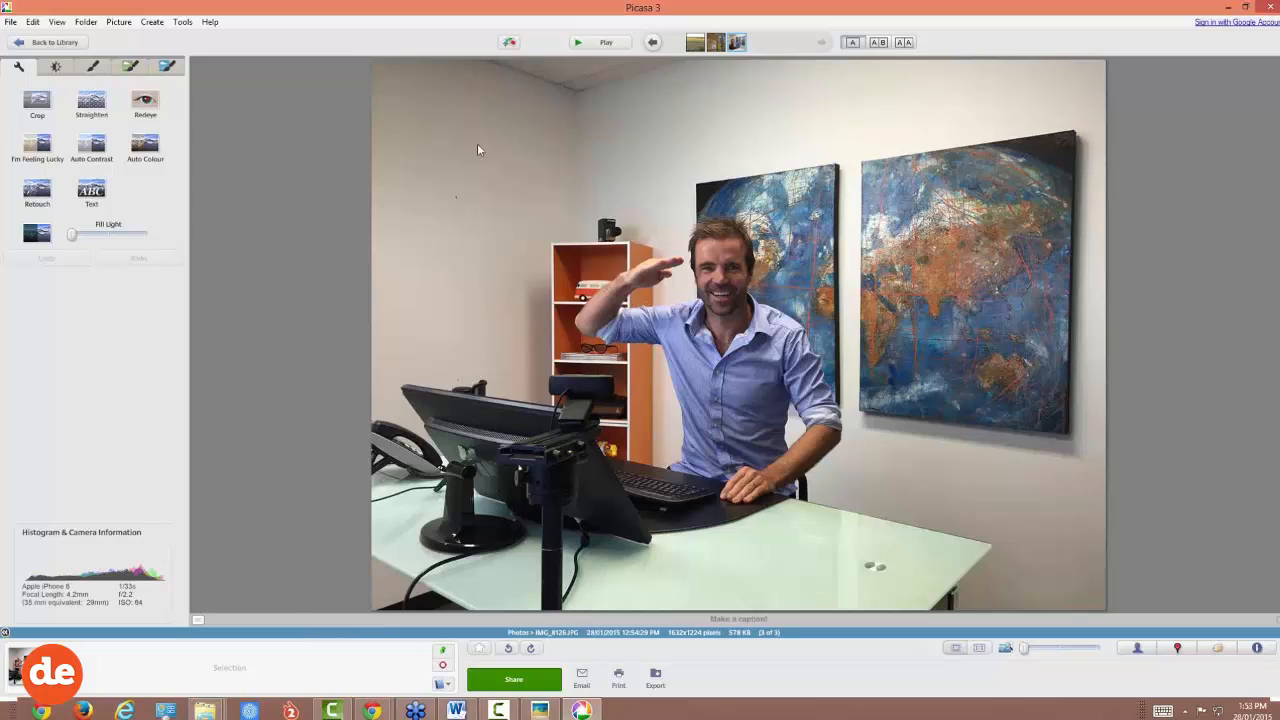
left_click(37, 103)
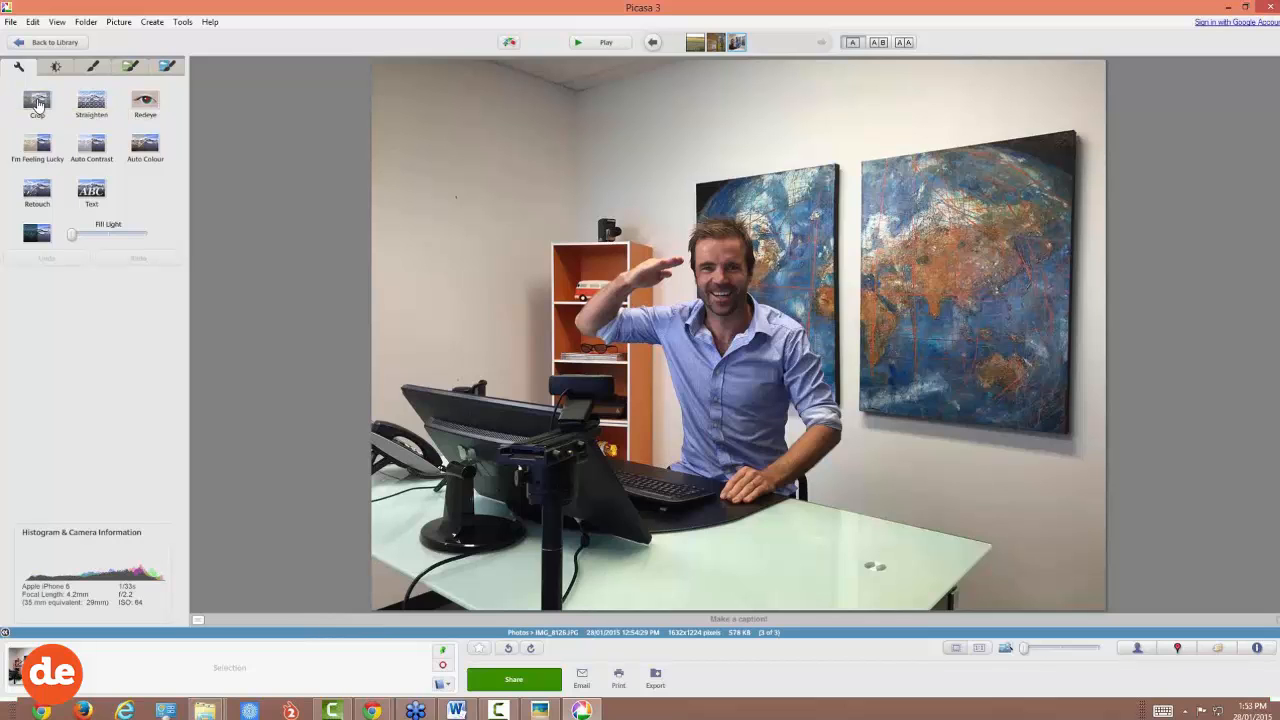
left_click_drag(386, 80, 1024, 580)
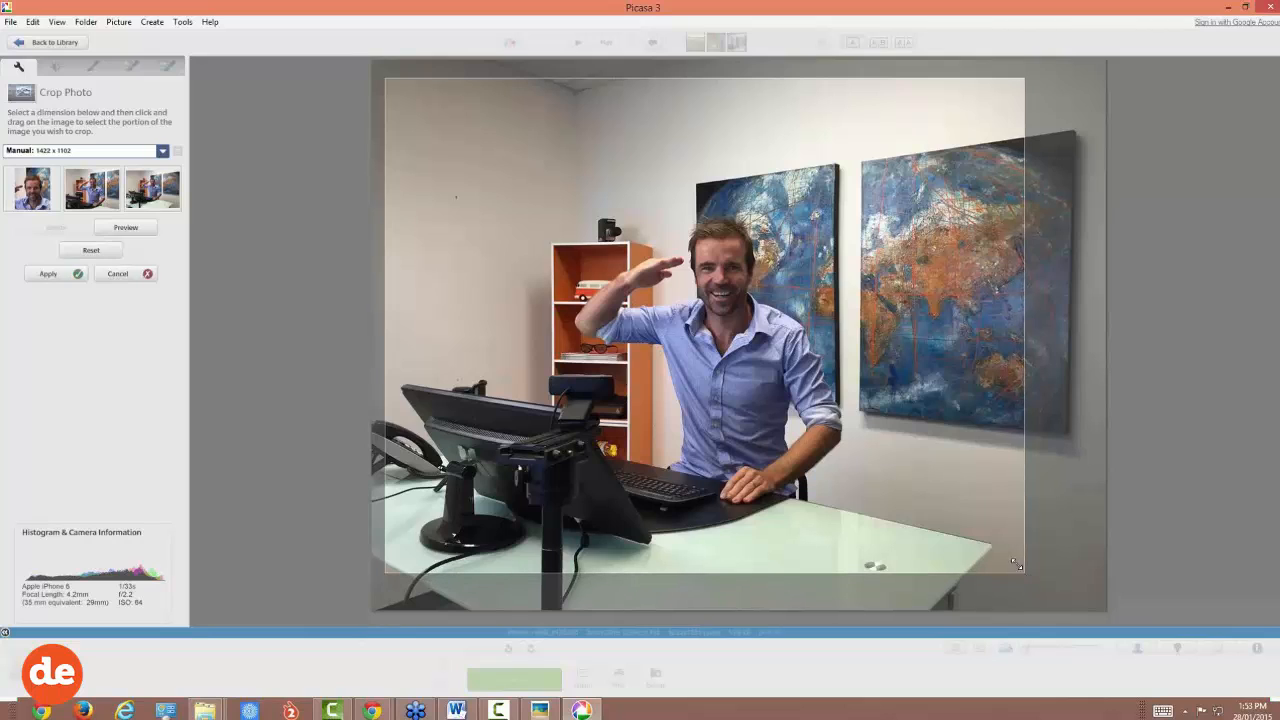
left_click_drag(551, 181, 636, 205)
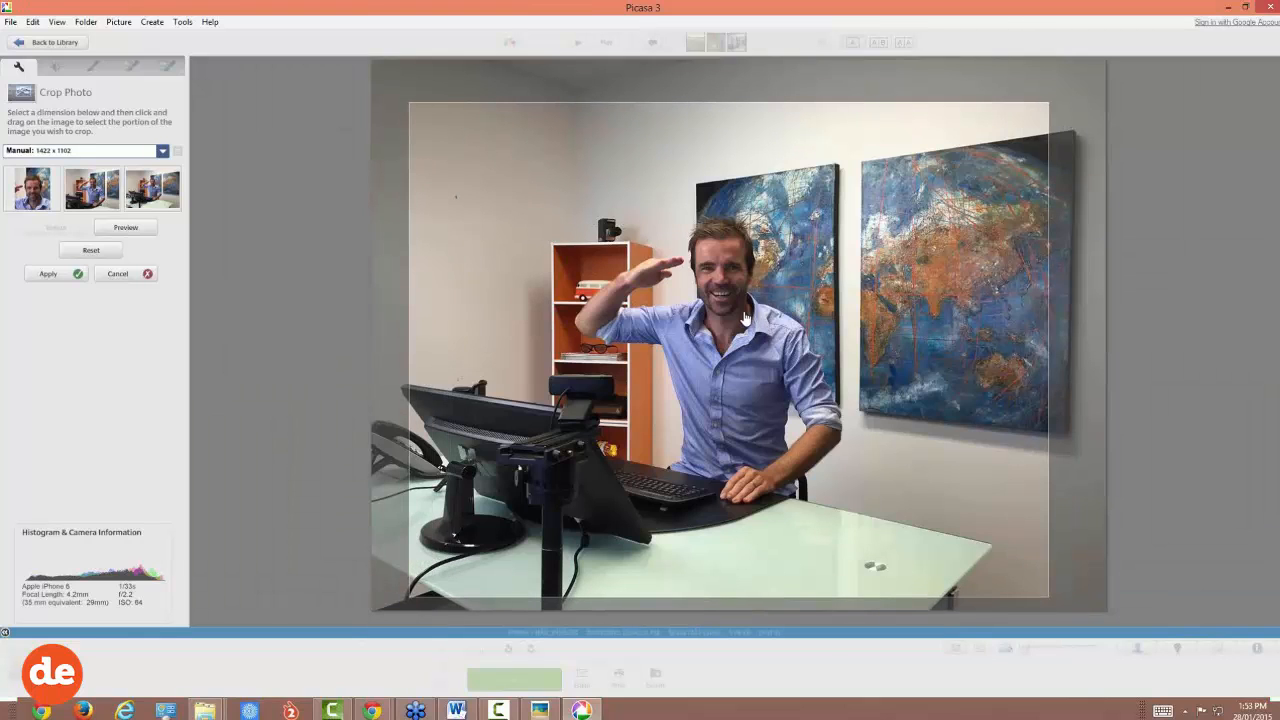
mouse_move(744, 318)
left_mouse_down()
mouse_move(743, 306)
mouse_move(740, 316)
left_mouse_up()
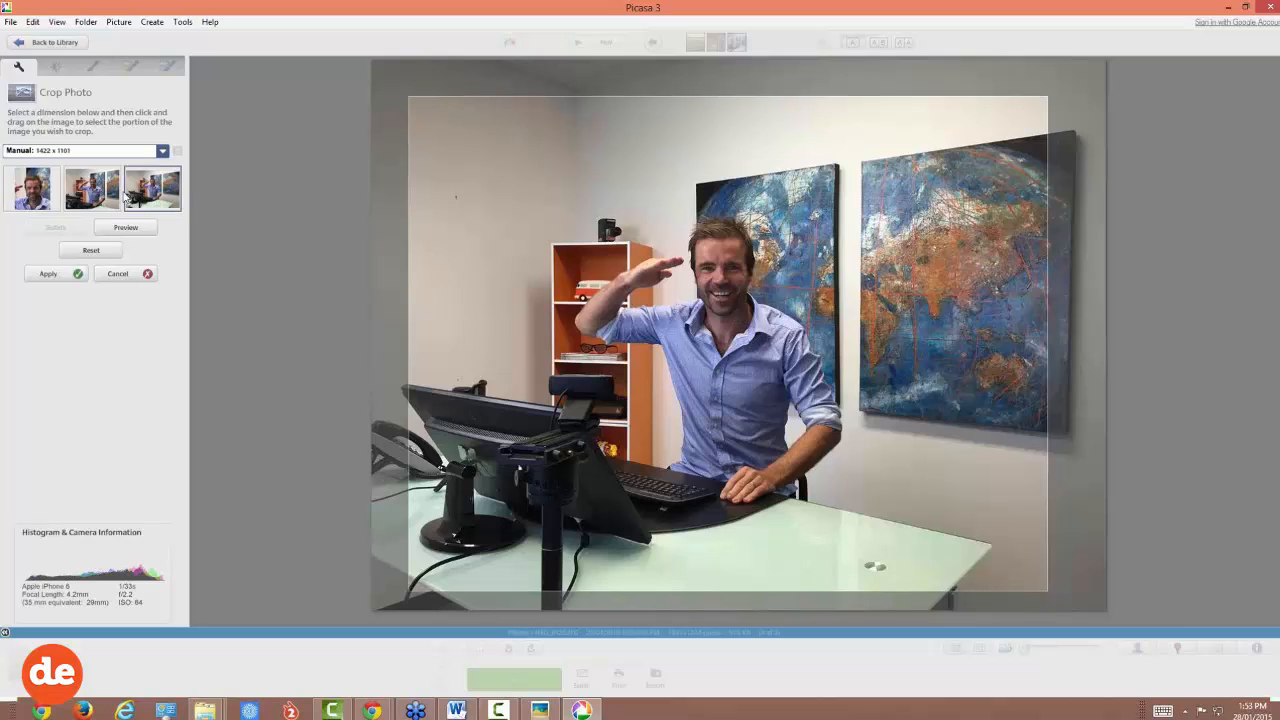
left_click(52, 274)
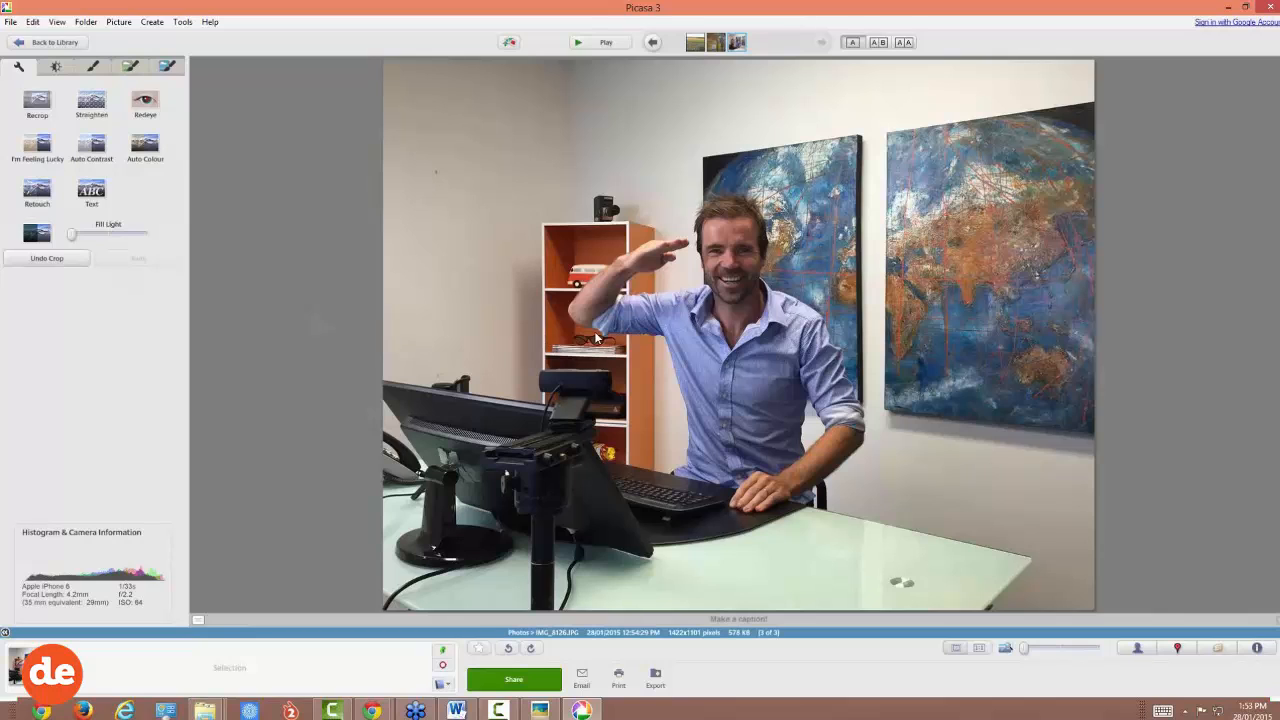
Step: Export the cropped photo at 480 pixels into the web-ready folder
left_click(655, 678)
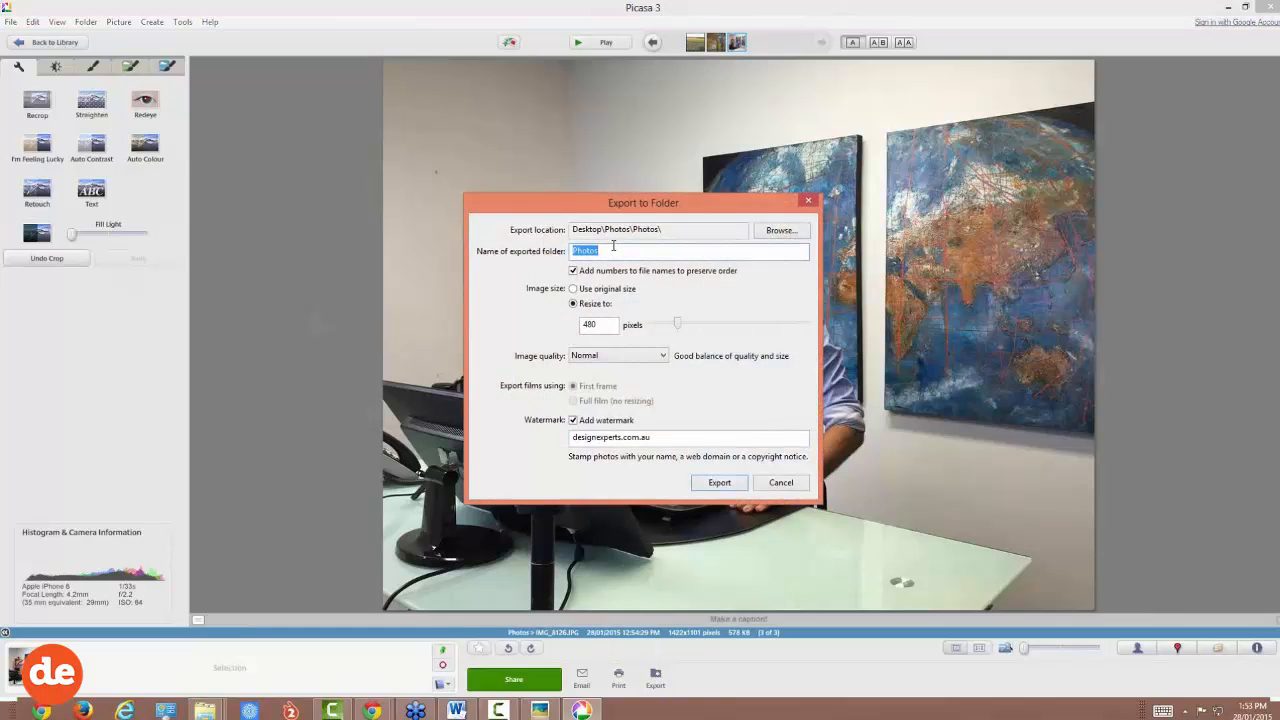
type("web-ready")
left_click(713, 485)
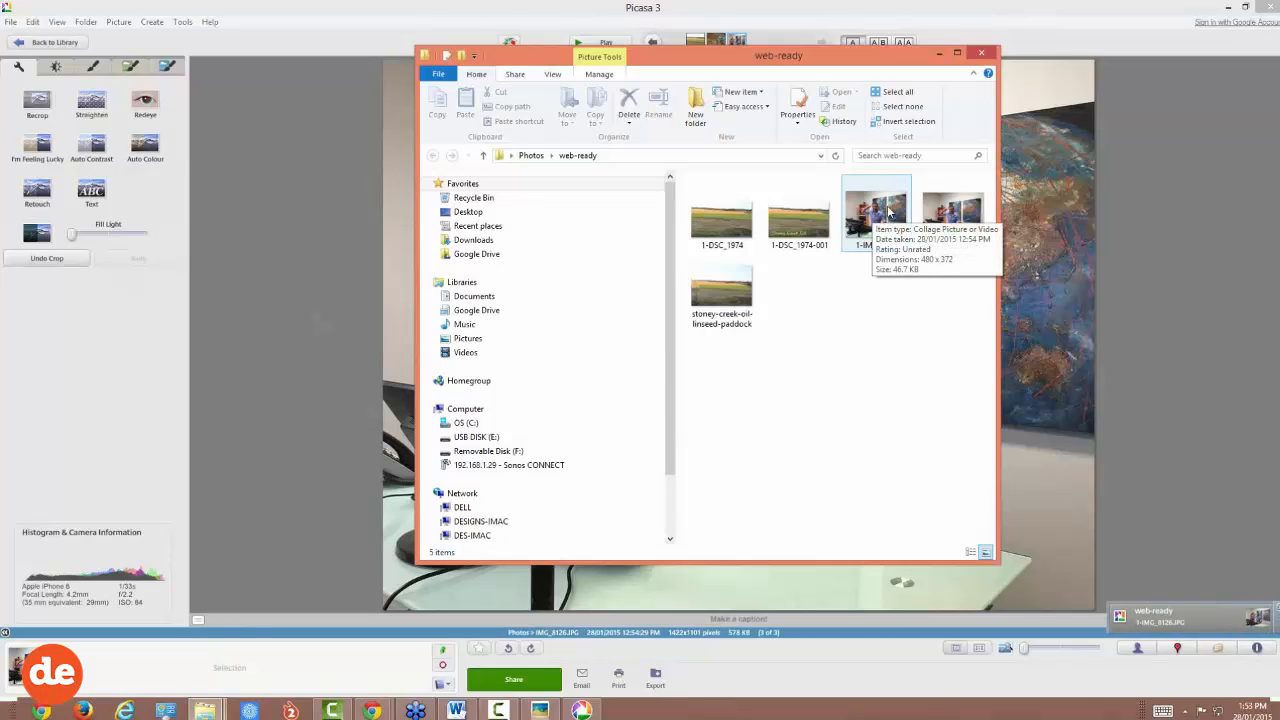
Step: Rename the new 1-IMG_8126 export to design-experts-webinar-demo-cropped and minimise File Explorer
left_click(956, 252)
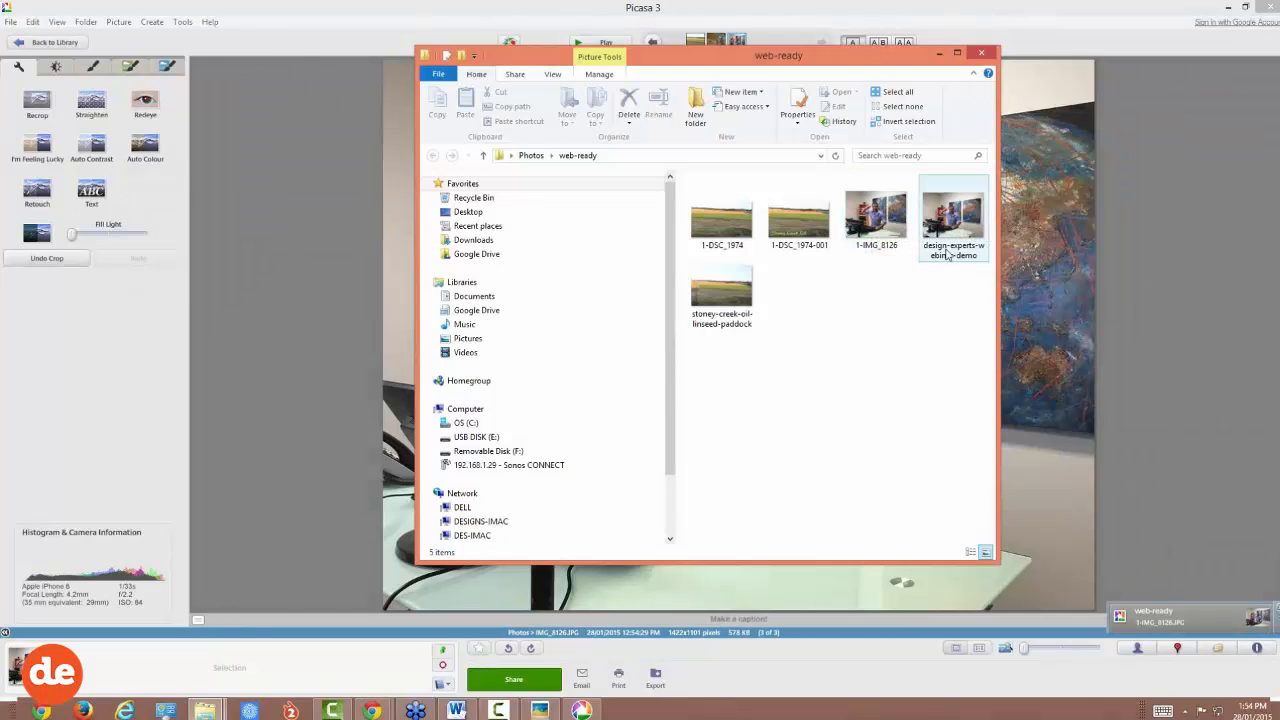
left_click(954, 255)
key("ctrl+c")
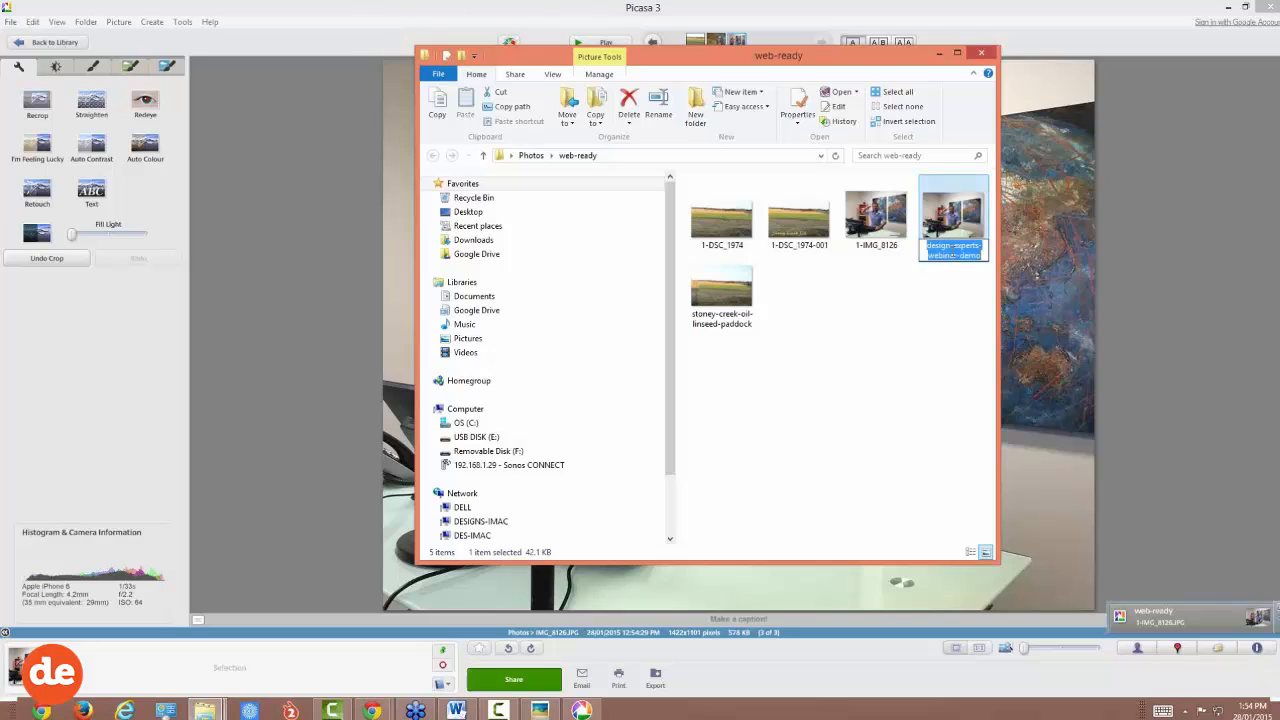
left_click(890, 250)
left_click(884, 250)
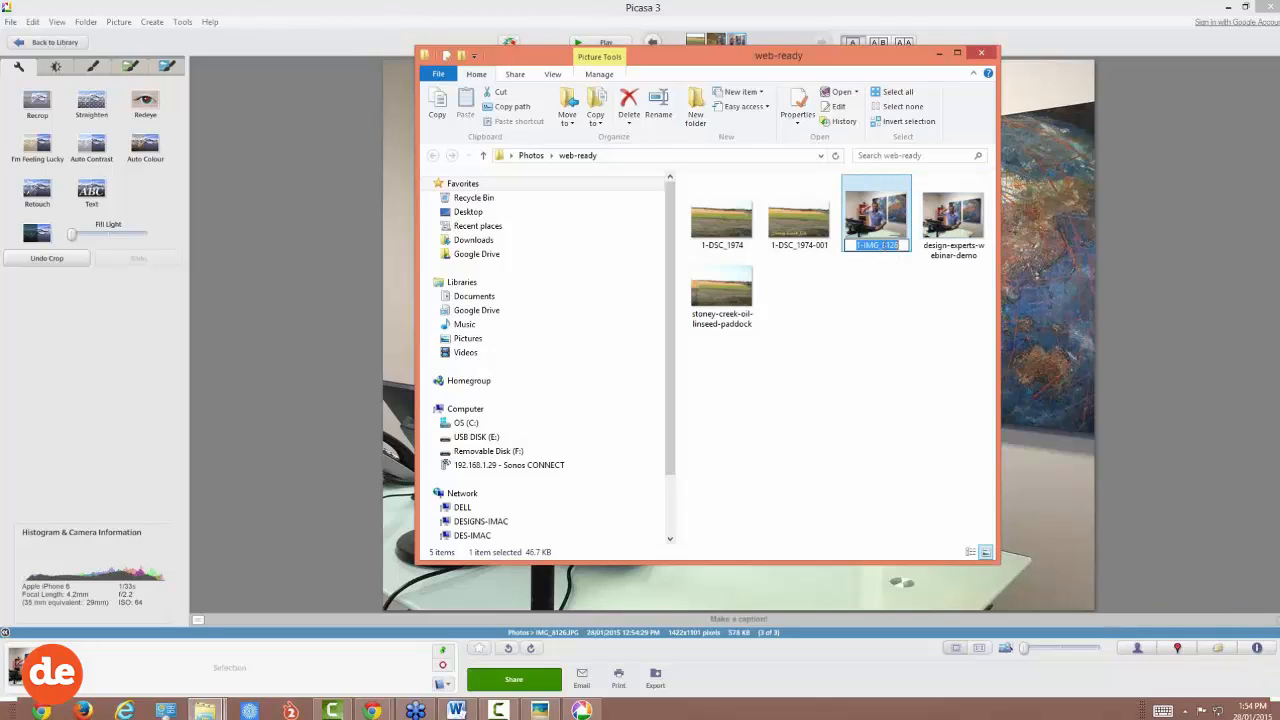
key("ctrl+v")
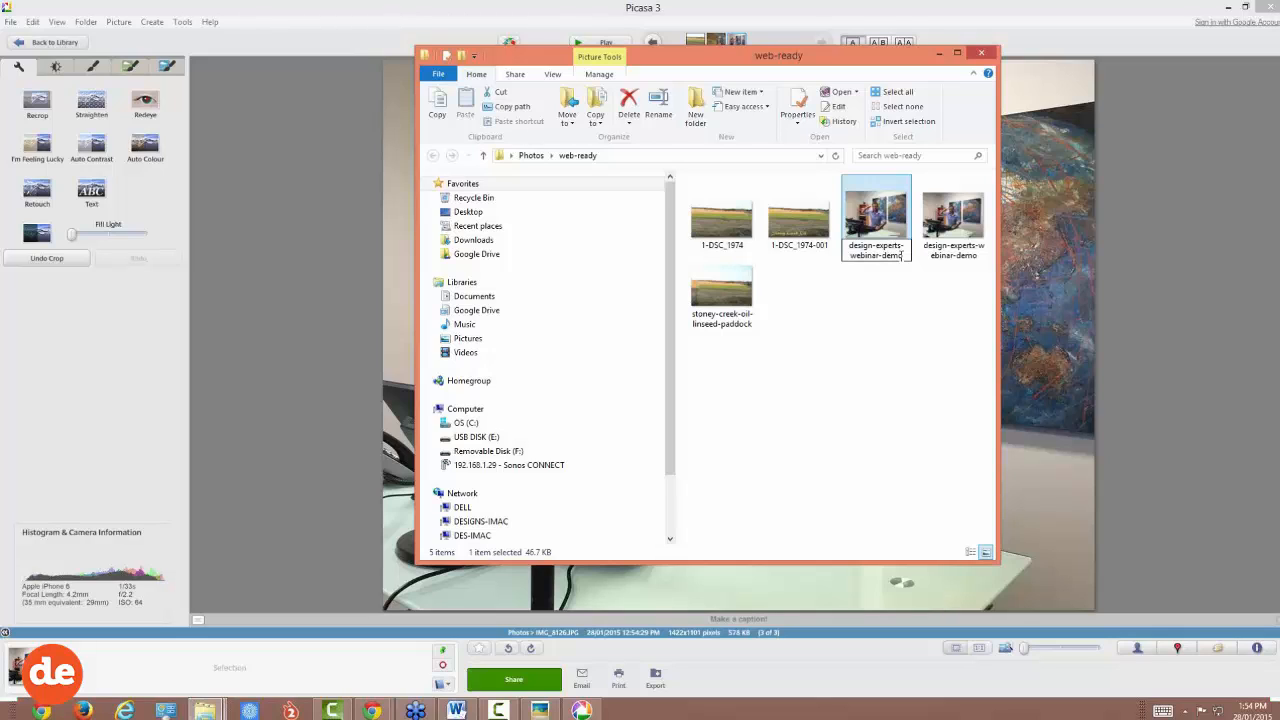
type("-cropped")
left_click(890, 262)
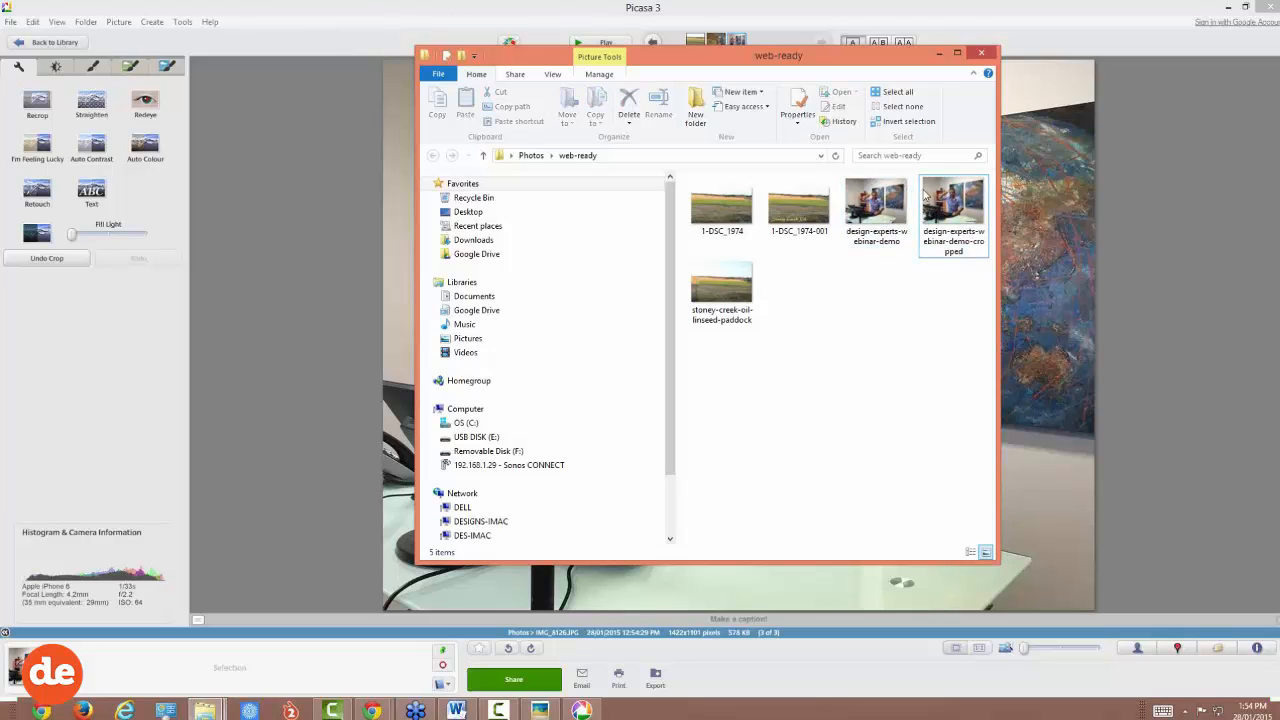
left_click(310, 179)
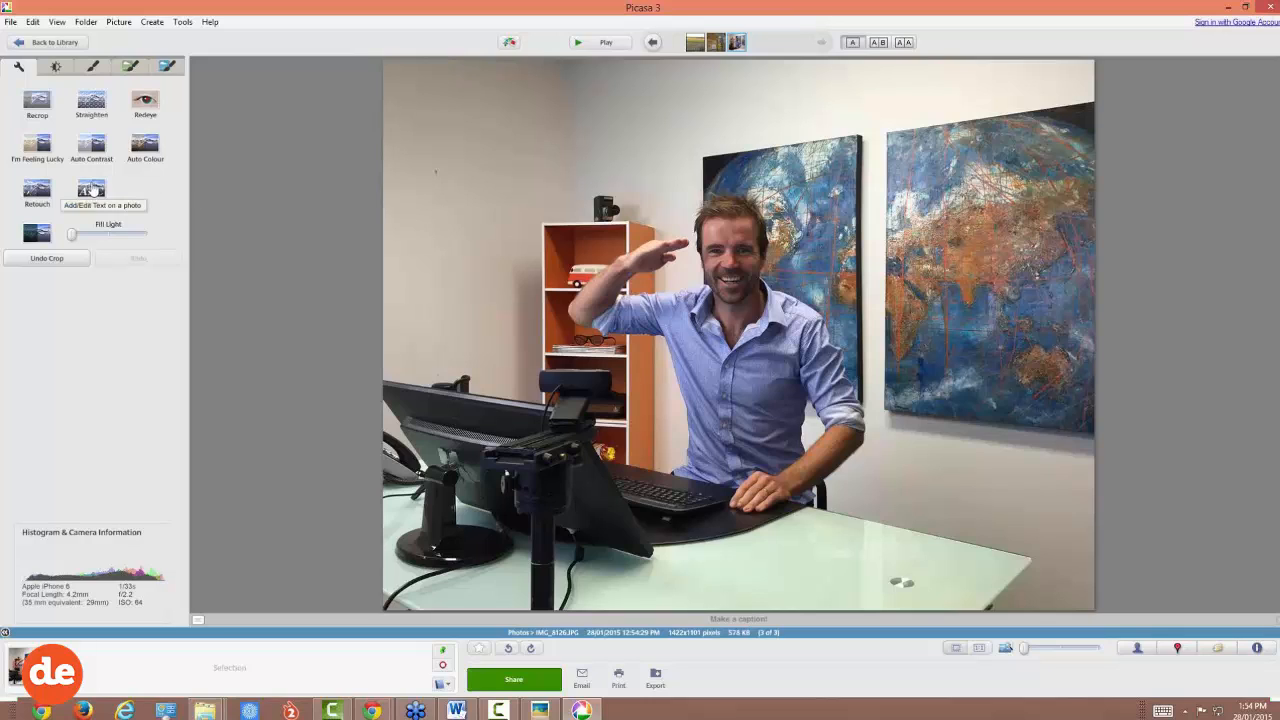
Step: Set up the Text tool with orange colour, AR ESSENCE font and size 26
left_click(91, 191)
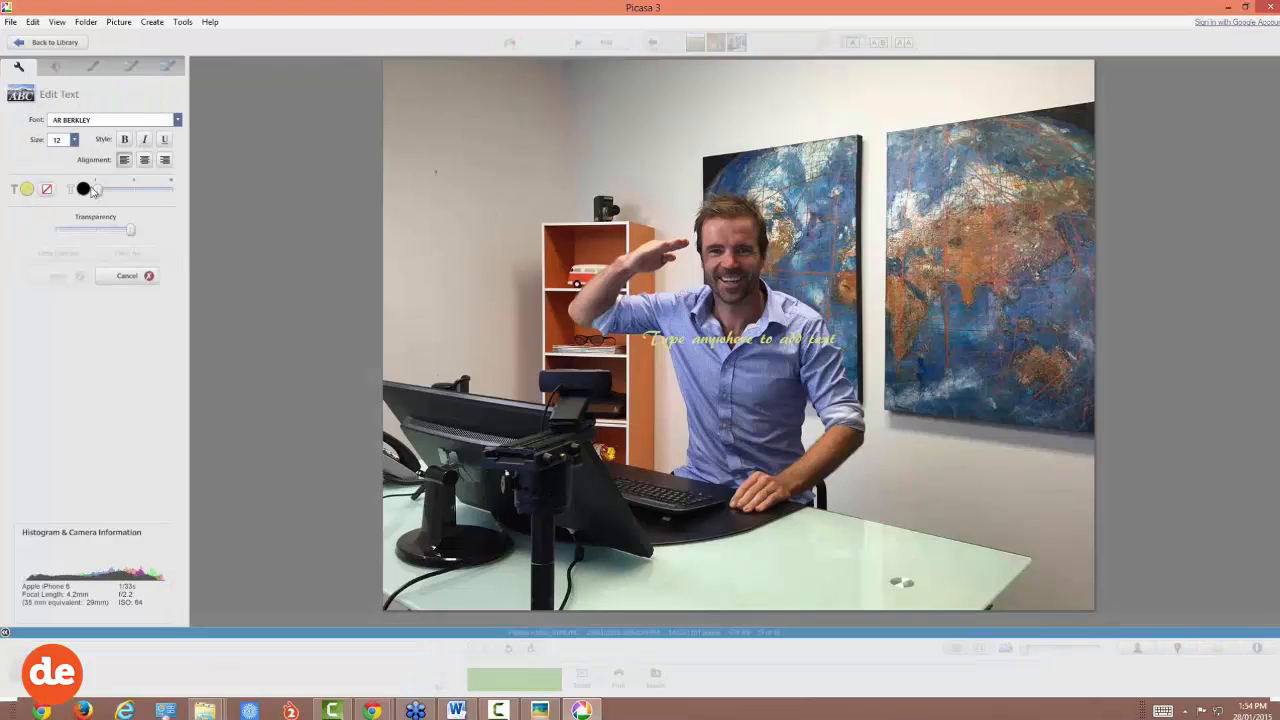
left_click(29, 186)
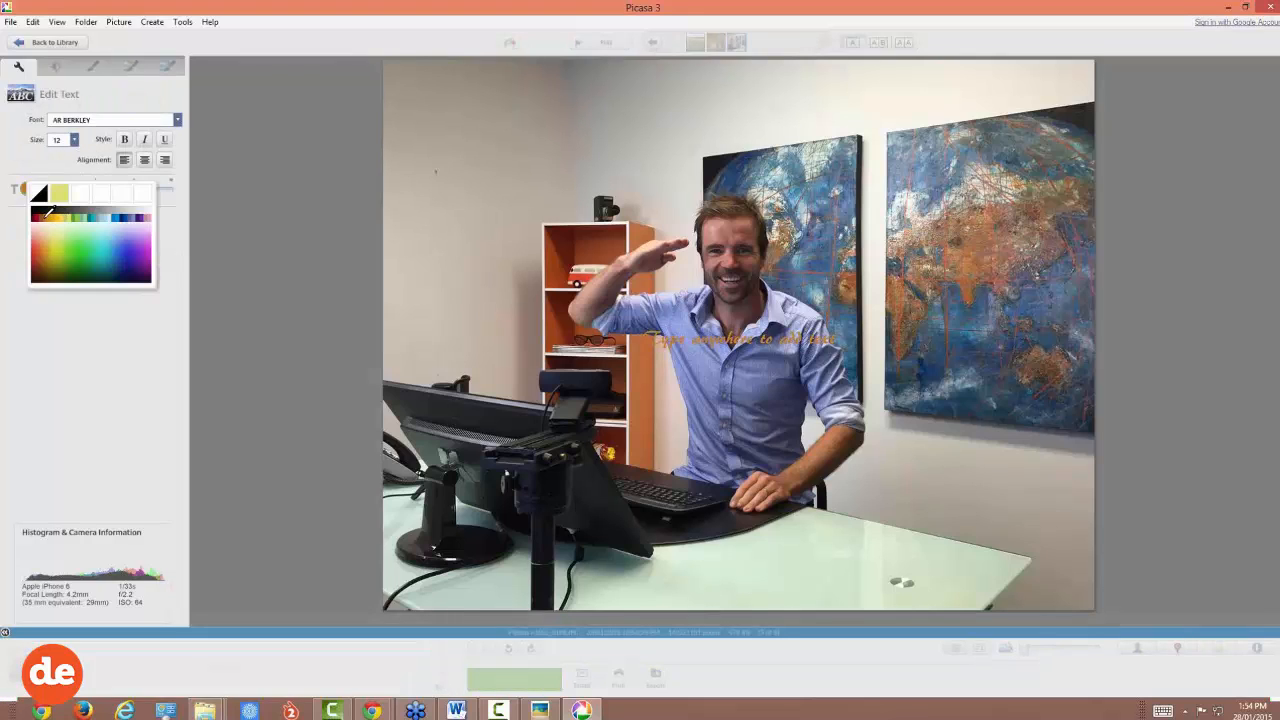
left_click(45, 247)
left_click(28, 186)
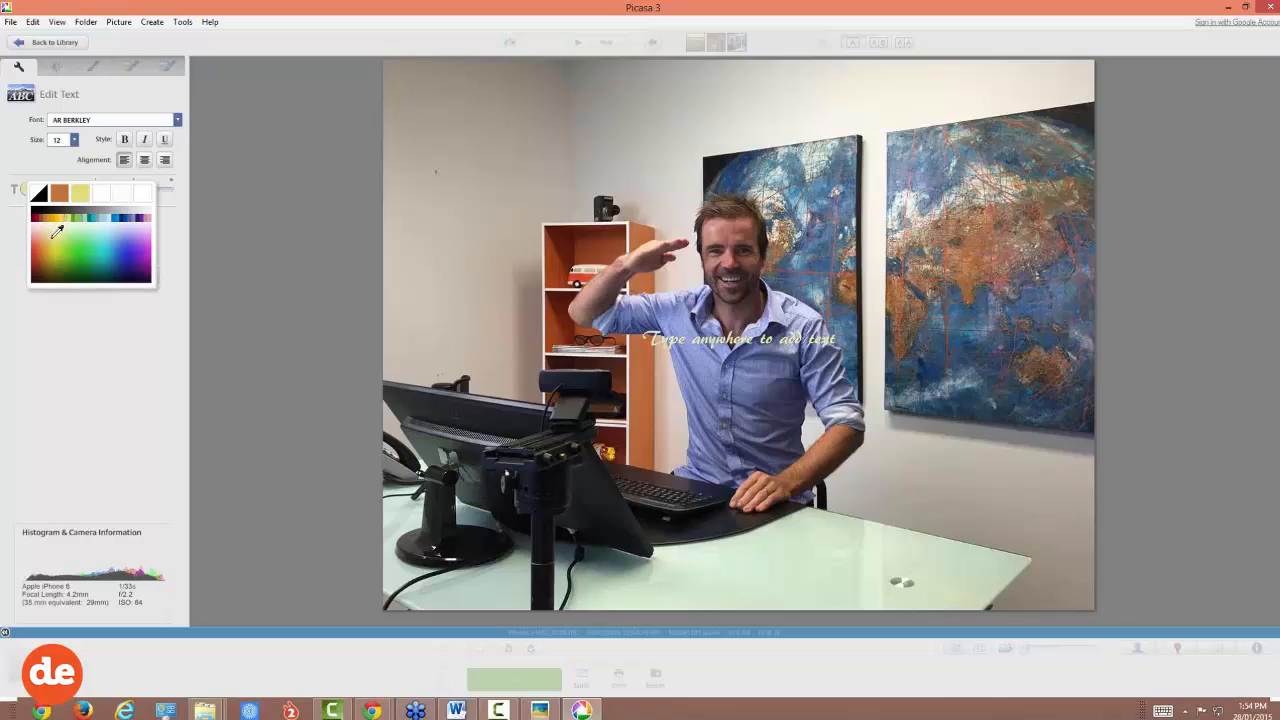
left_click(44, 244)
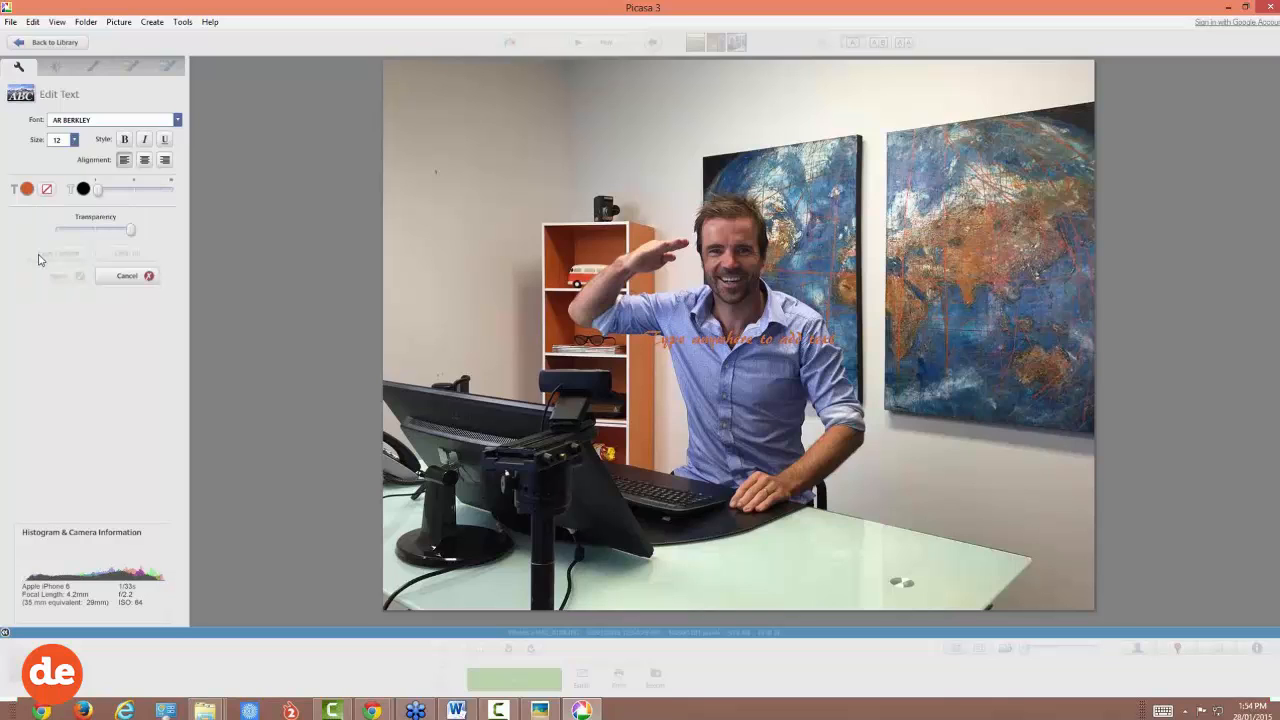
left_click(179, 121)
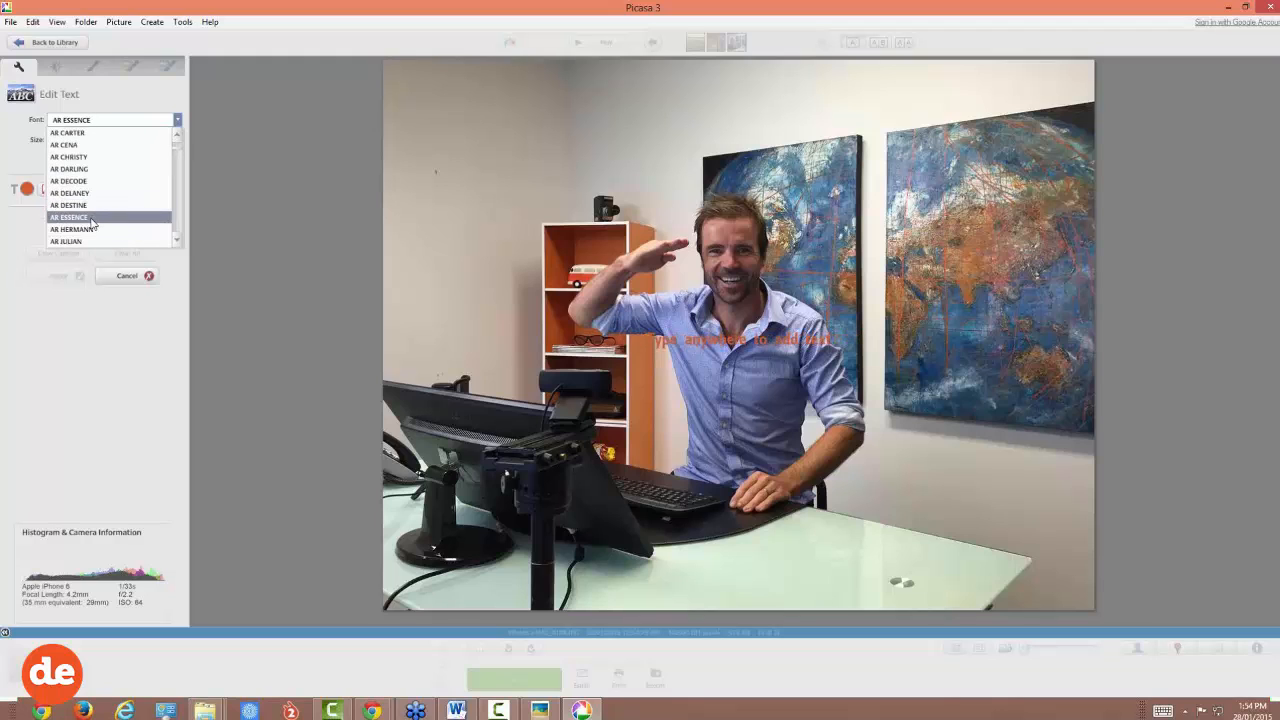
left_click(96, 218)
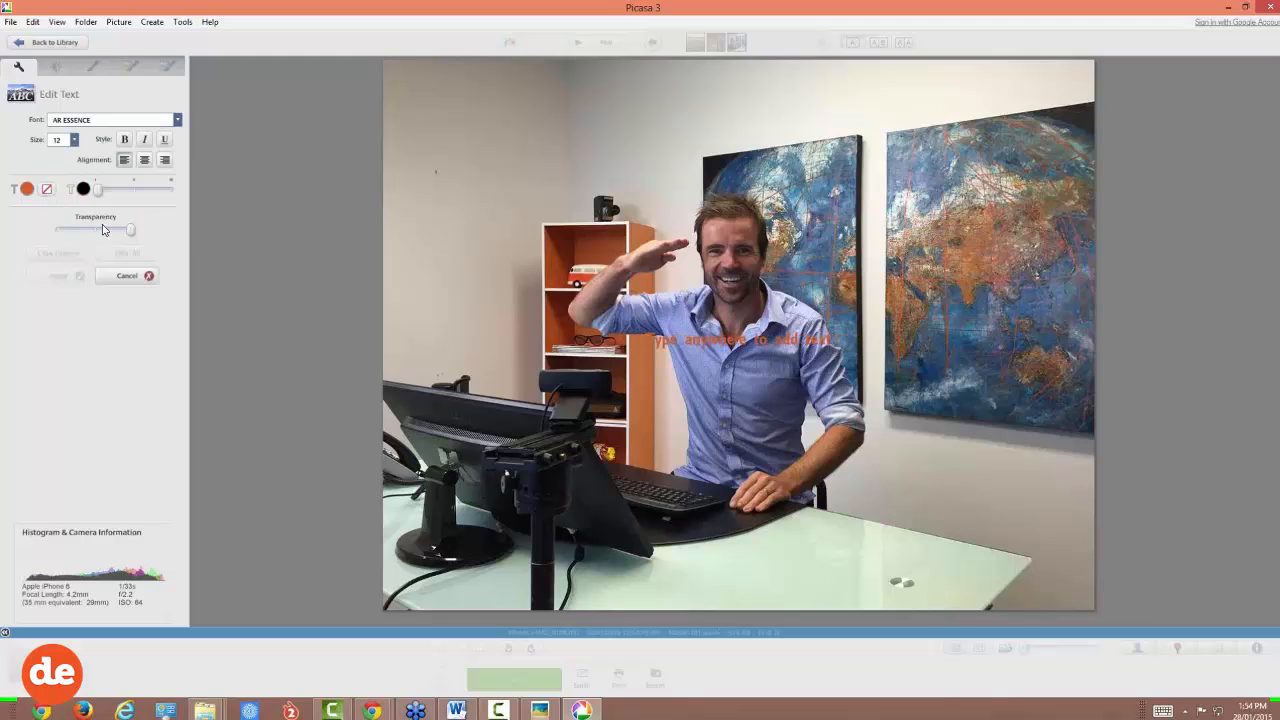
left_click(73, 139)
left_click(55, 262)
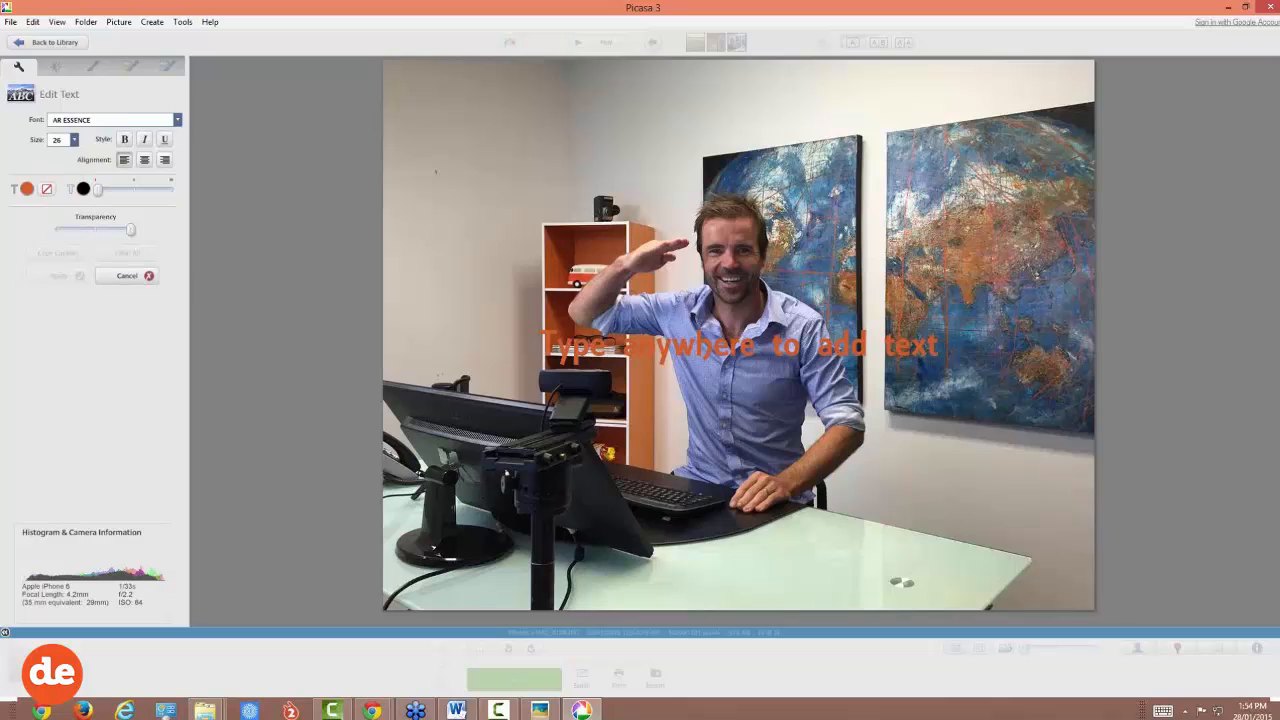
Step: Add the caption 'design experts webinar demo' at the photo's top-left and apply it
left_click(436, 172)
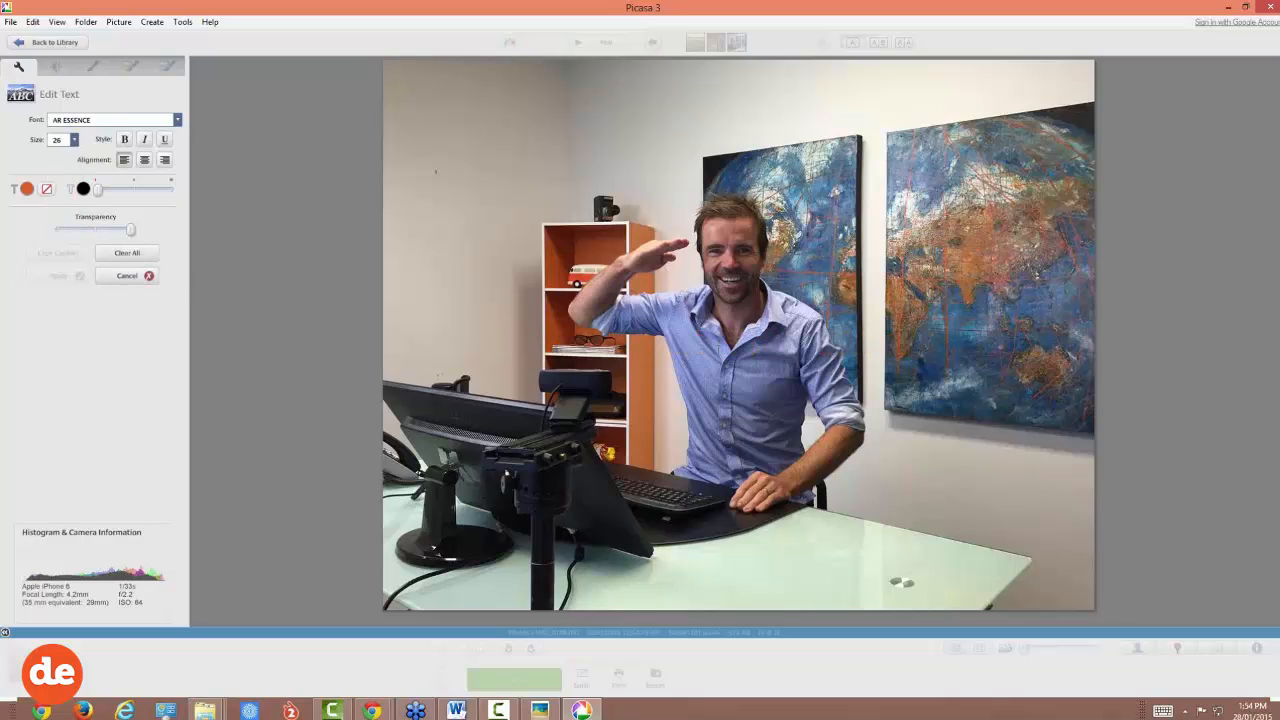
type("design exp")
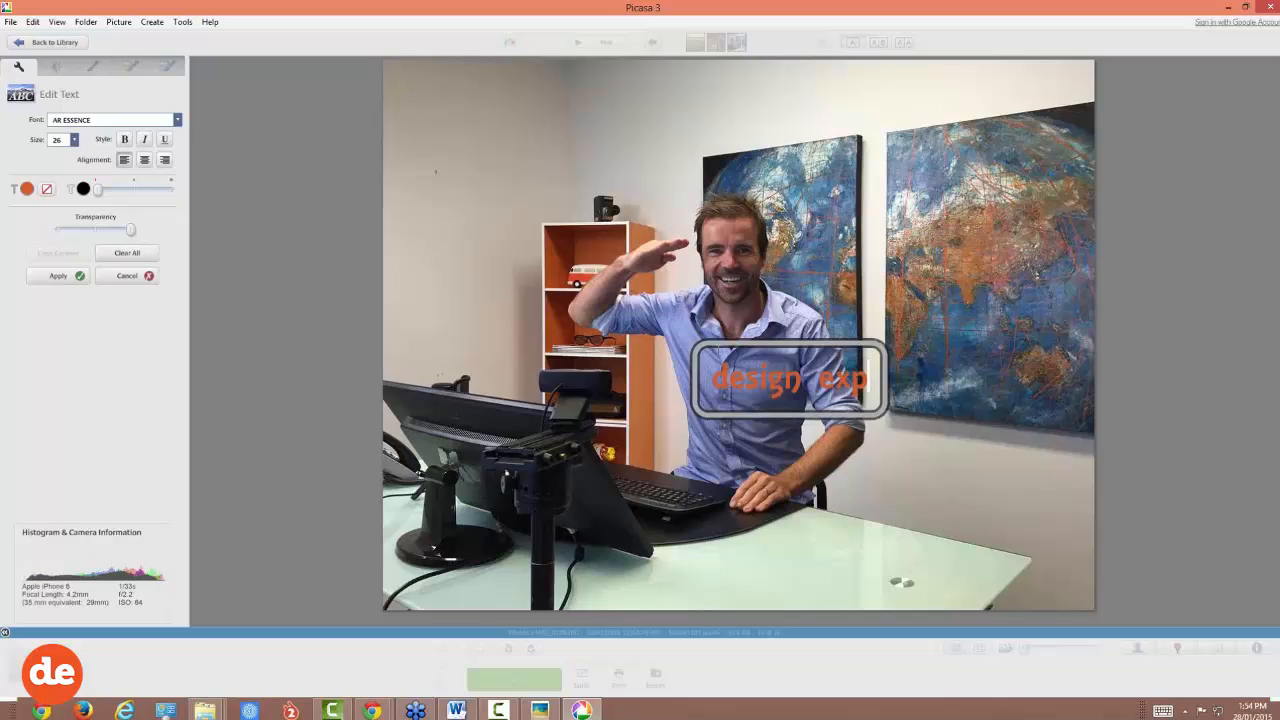
type("erts we")
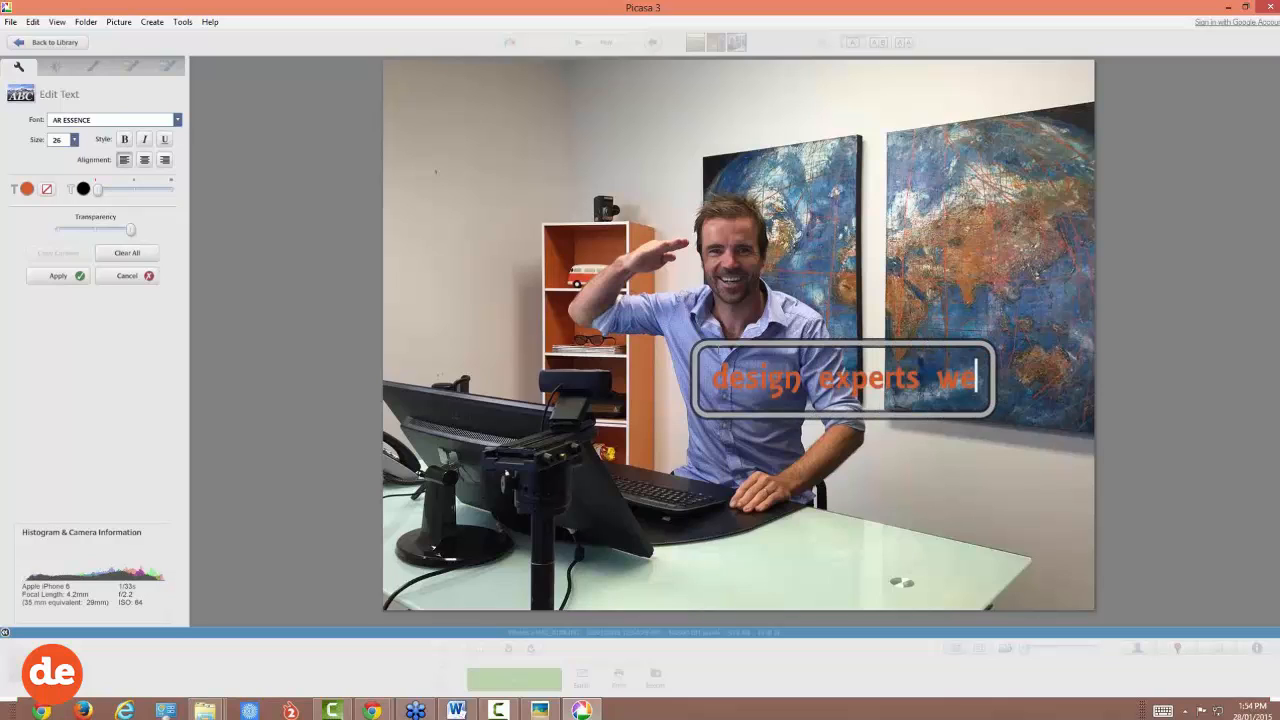
type("binar")
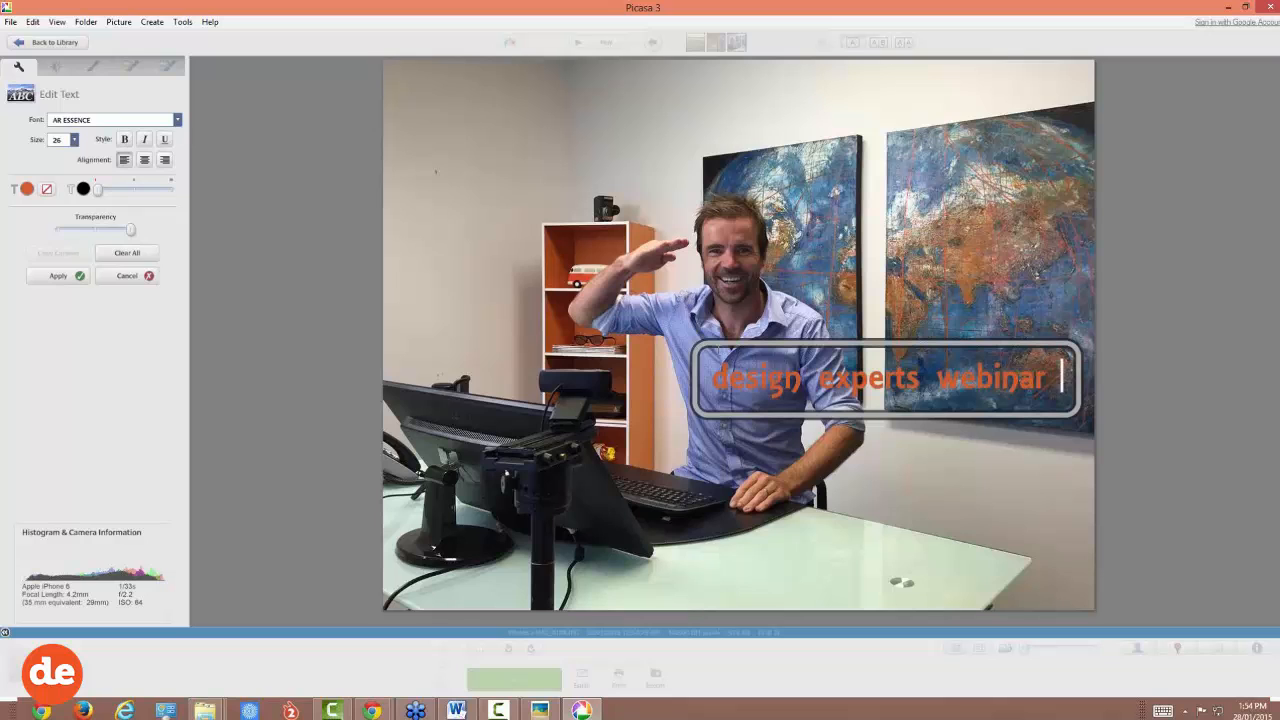
type(" demo")
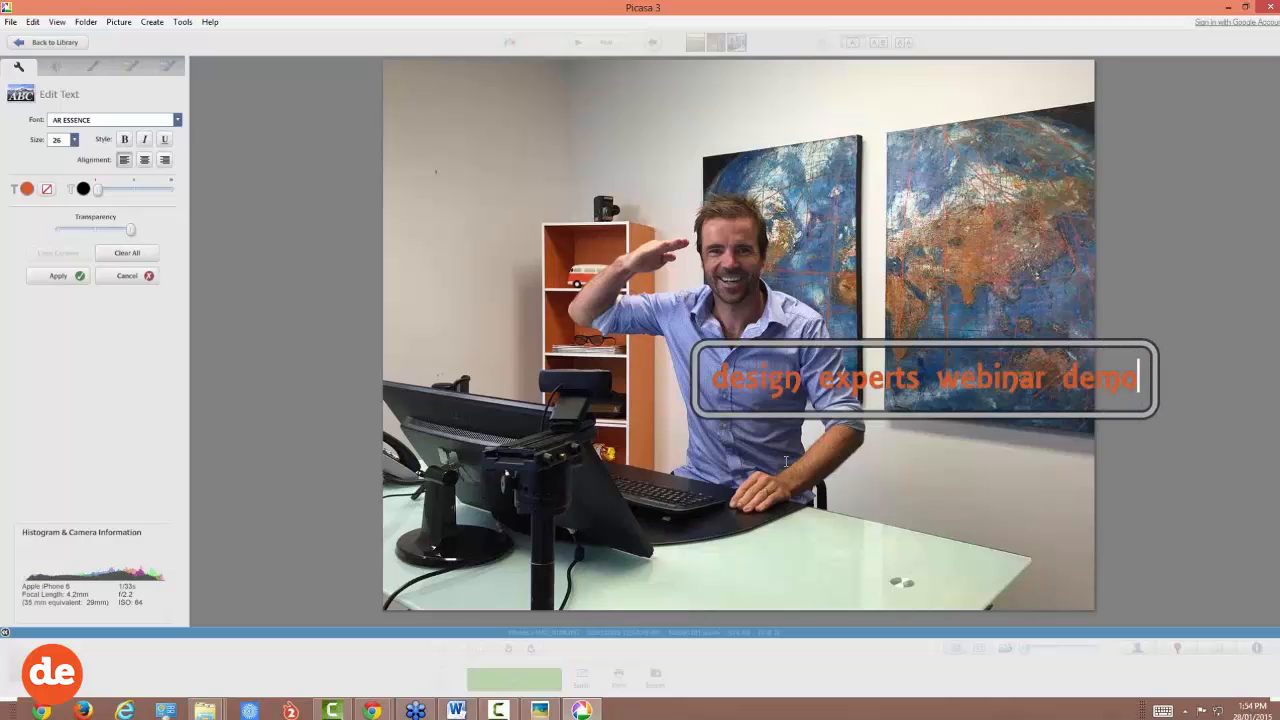
left_click_drag(824, 345, 520, 70)
left_click(438, 186)
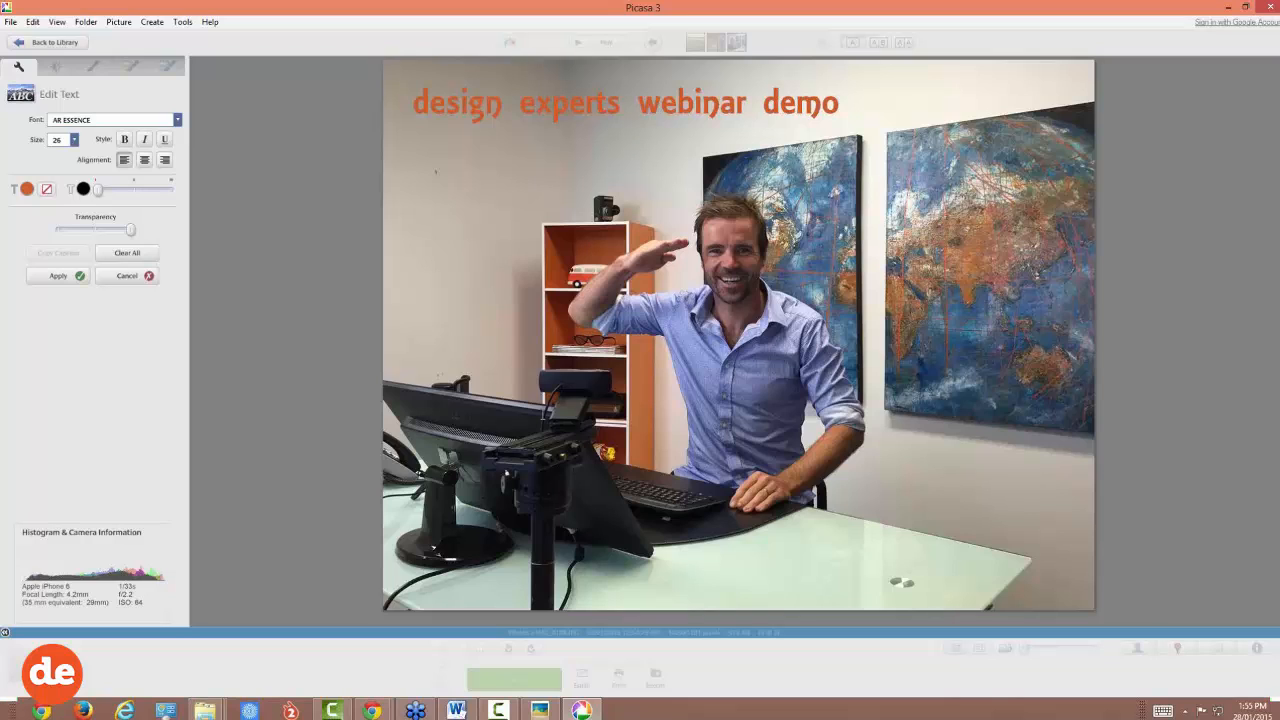
left_click(59, 278)
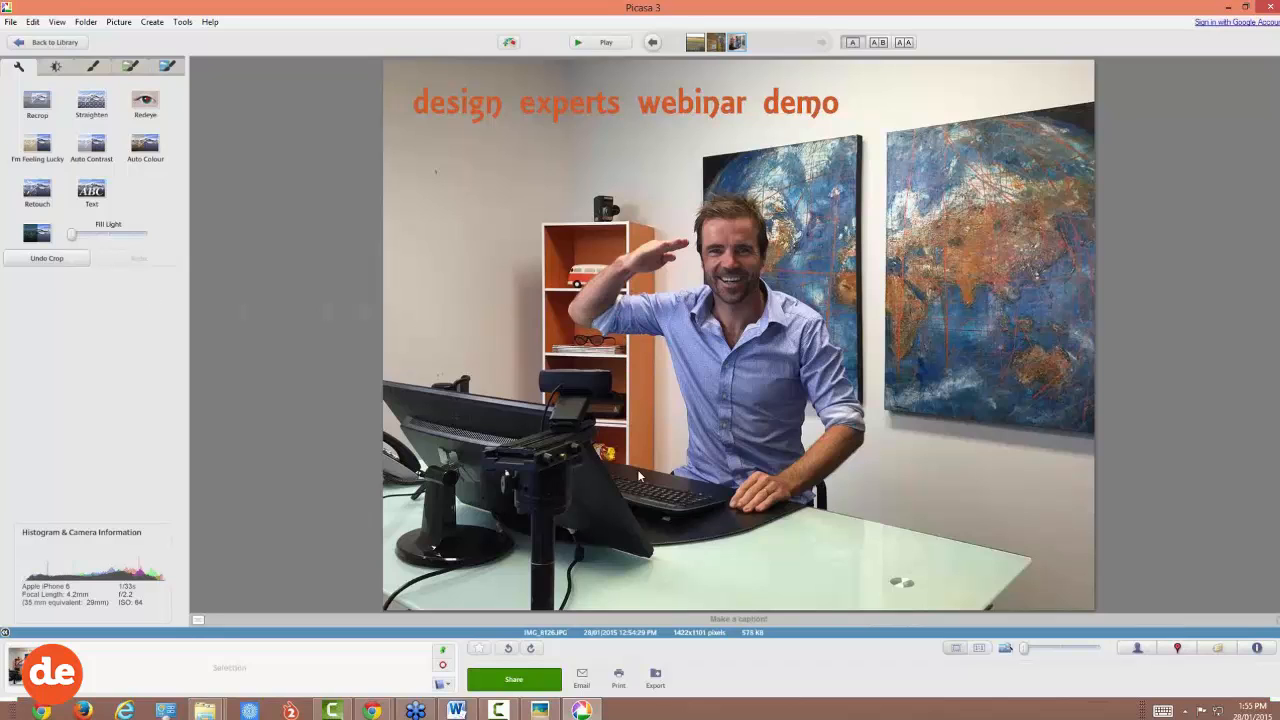
Step: Export the photo into a new 'web-ready' folder at 480 px with the watermark turned off
left_click(656, 679)
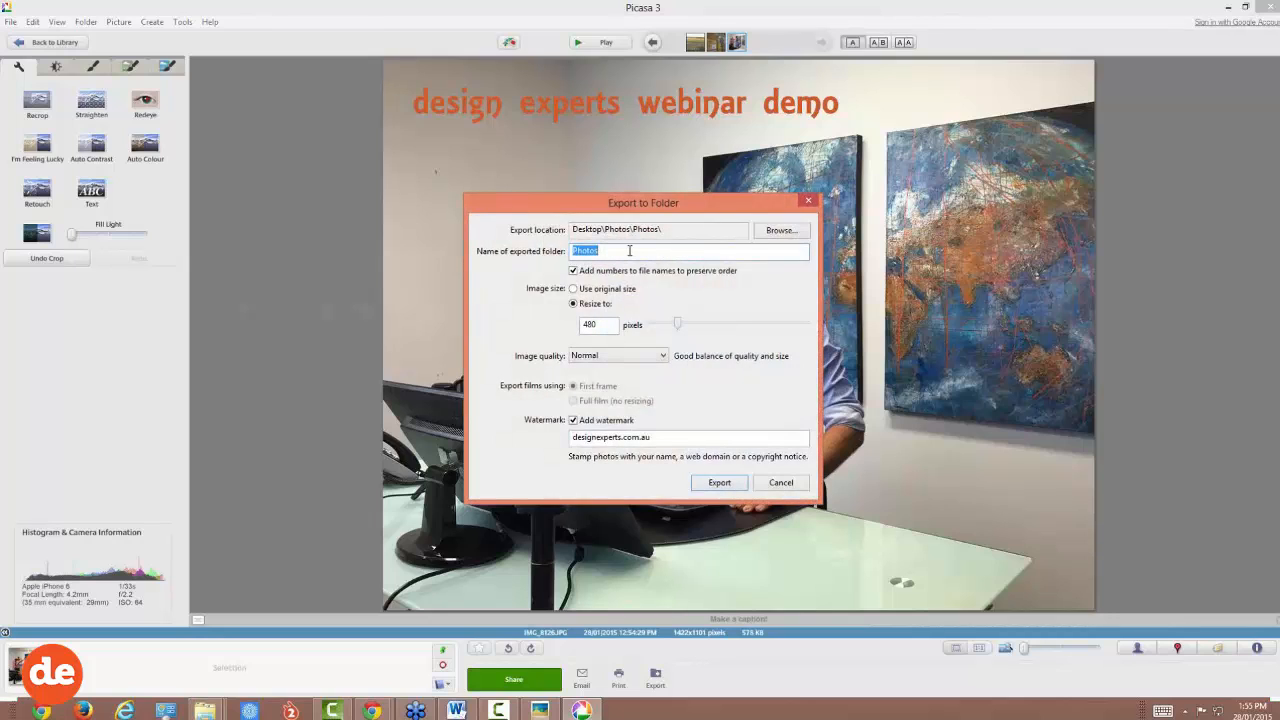
type("web-ready")
left_click_drag(611, 251, 571, 251)
left_click(578, 424)
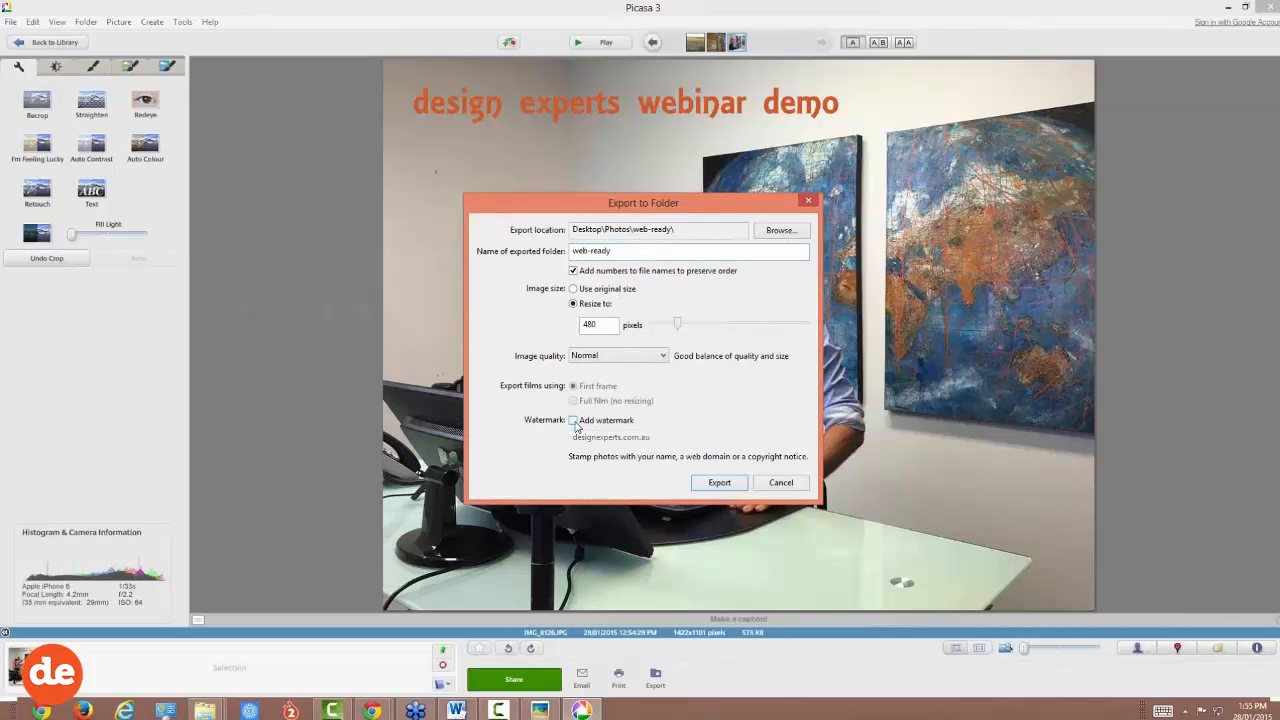
left_click(720, 483)
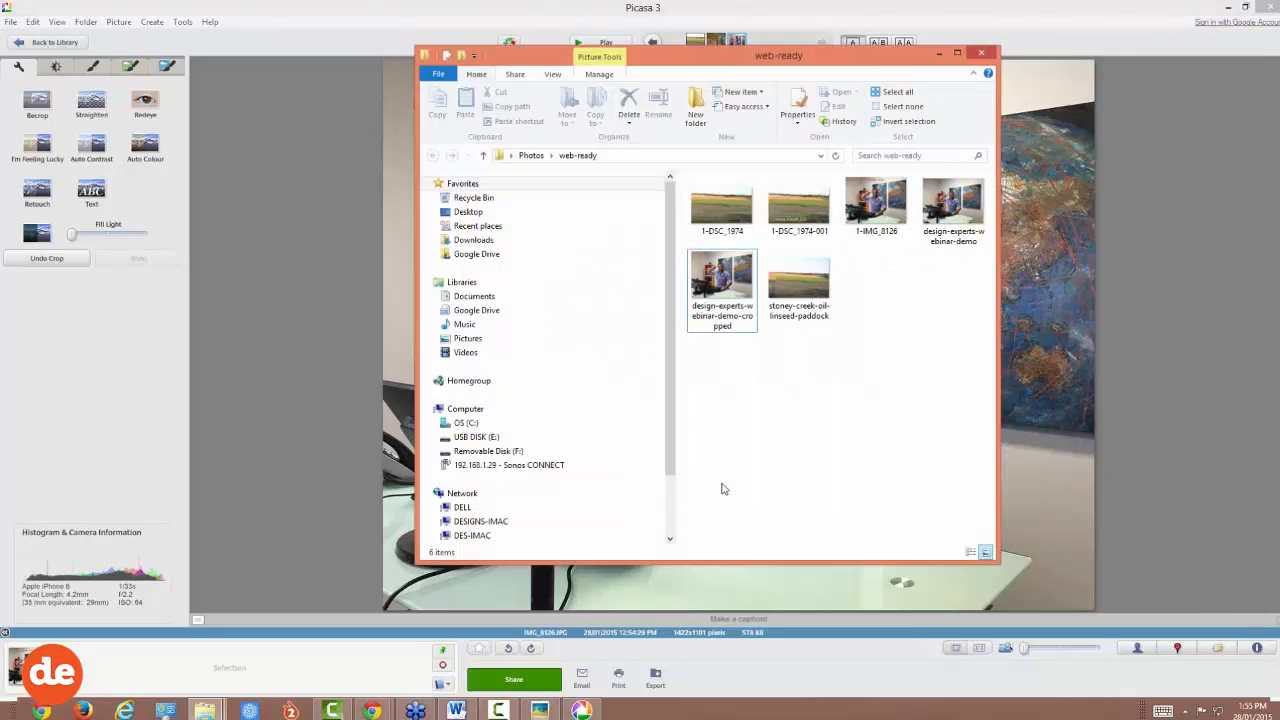
Step: Rename 1-IMG_8126 to design-experts-webinar-demo-text and minimise the web-ready folder window
left_click(883, 236)
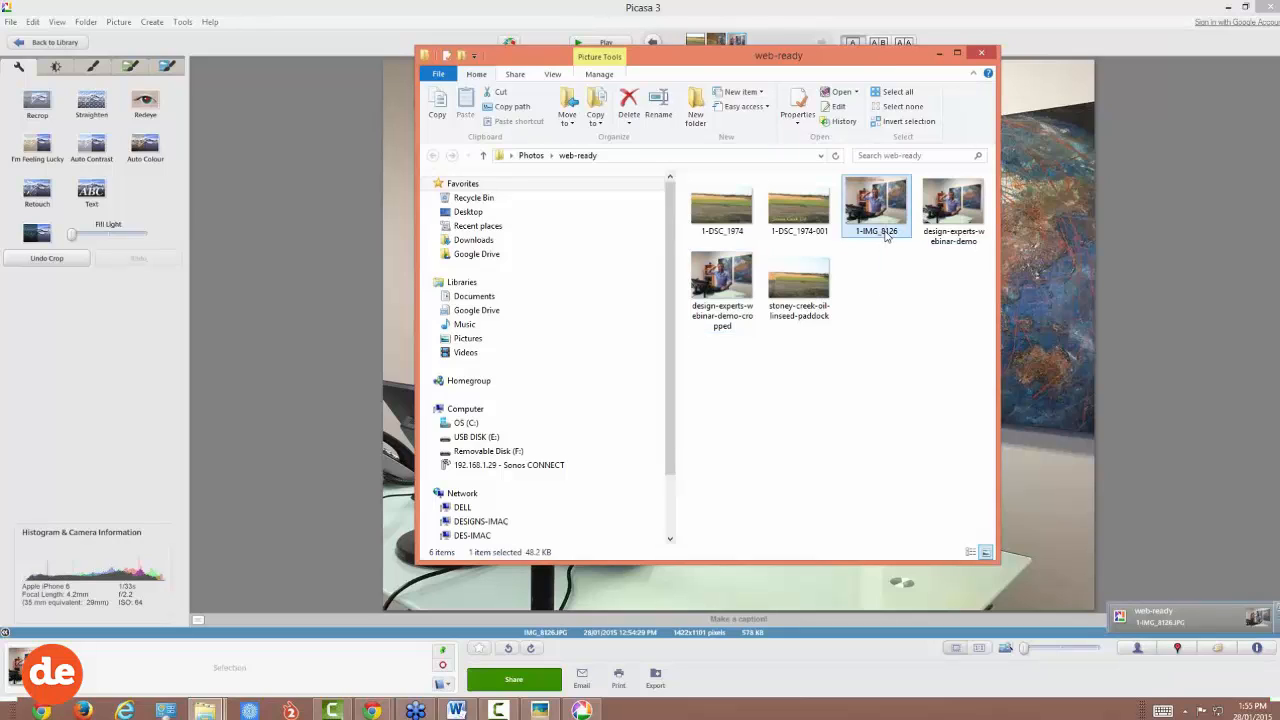
left_click(885, 231)
type("design-experts-webinar-demo")
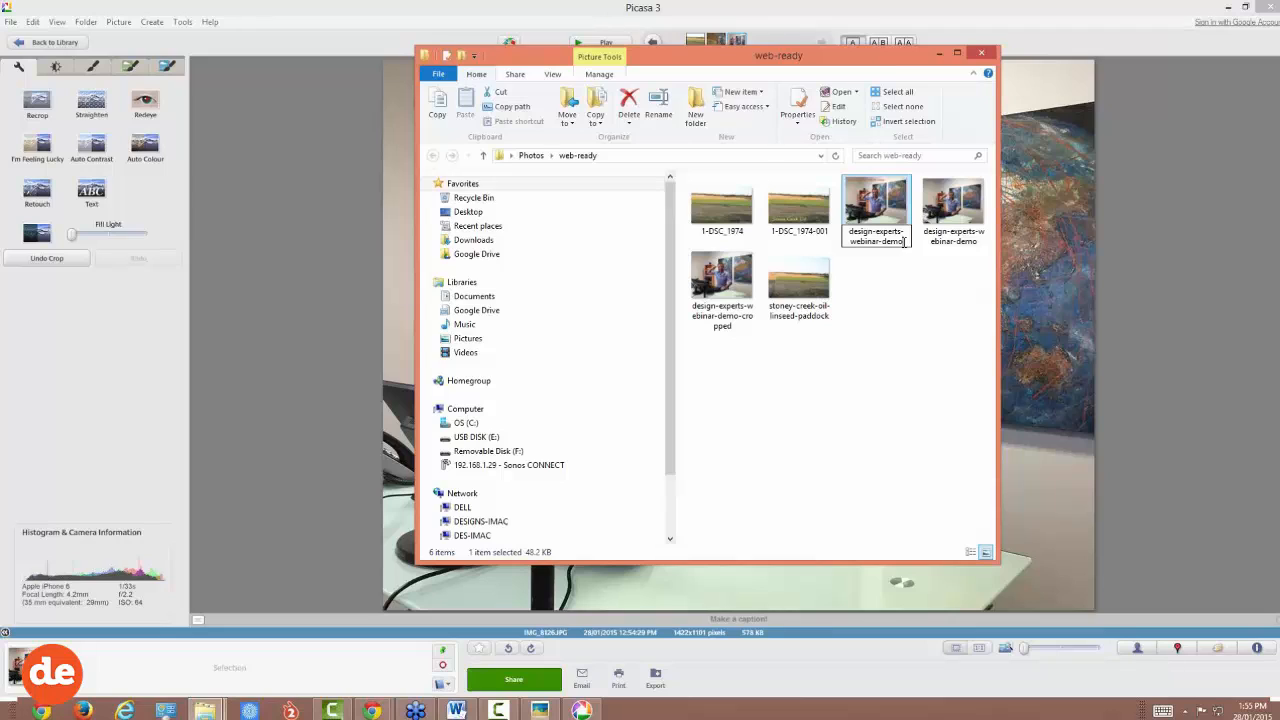
type("-text")
left_click(922, 326)
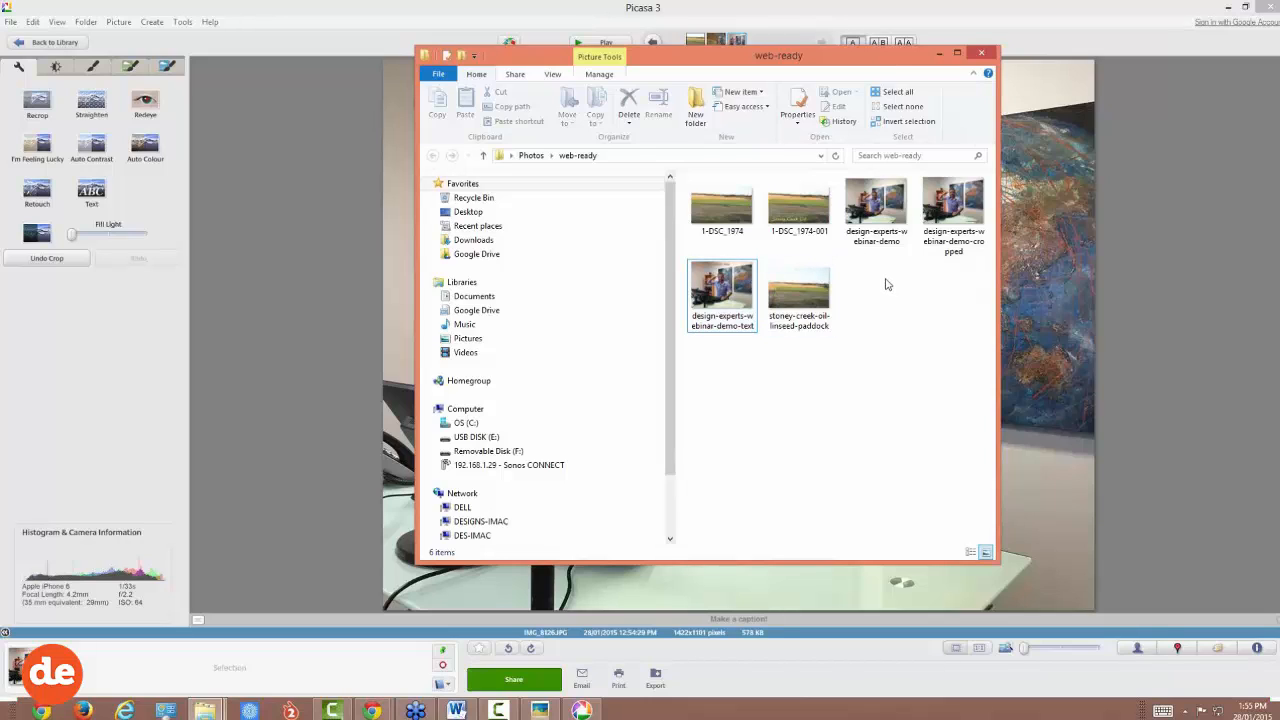
left_click(939, 55)
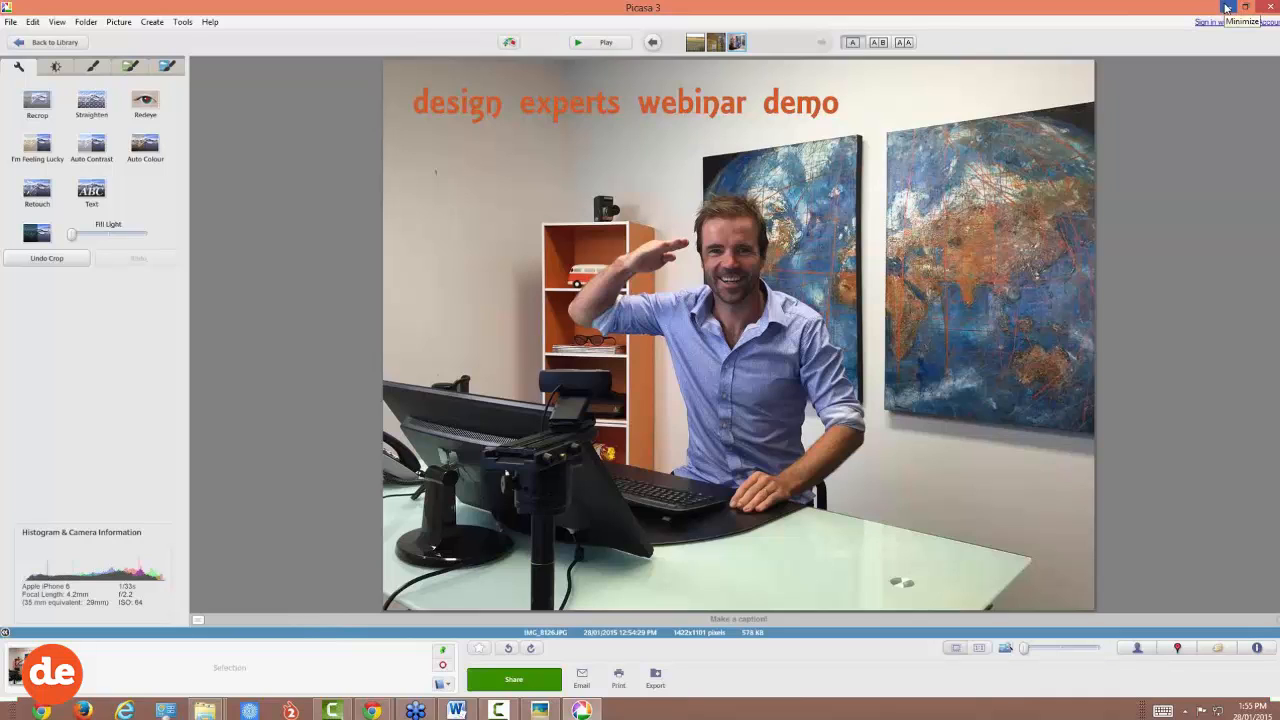
Step: Minimise Picasa, close Picasa Photo Viewer, and bring up the Picasa download page in Chrome
left_click(210, 22)
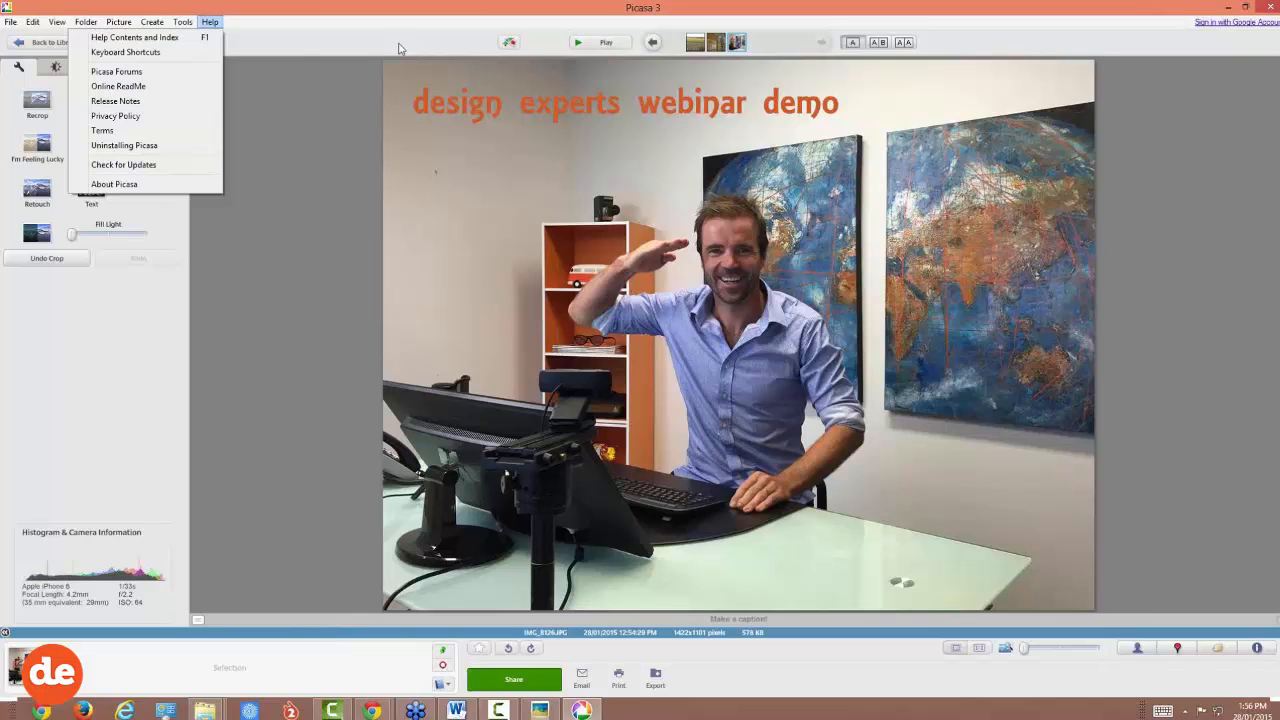
left_click(1228, 10)
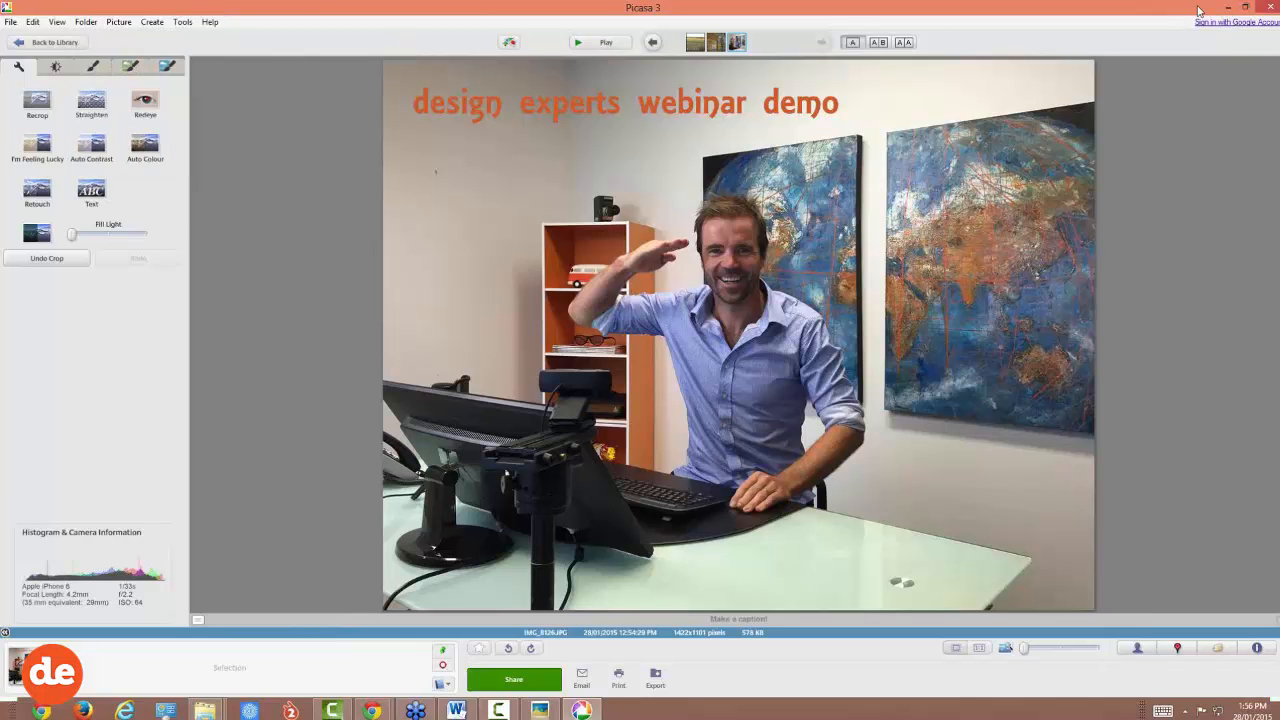
left_click(1228, 8)
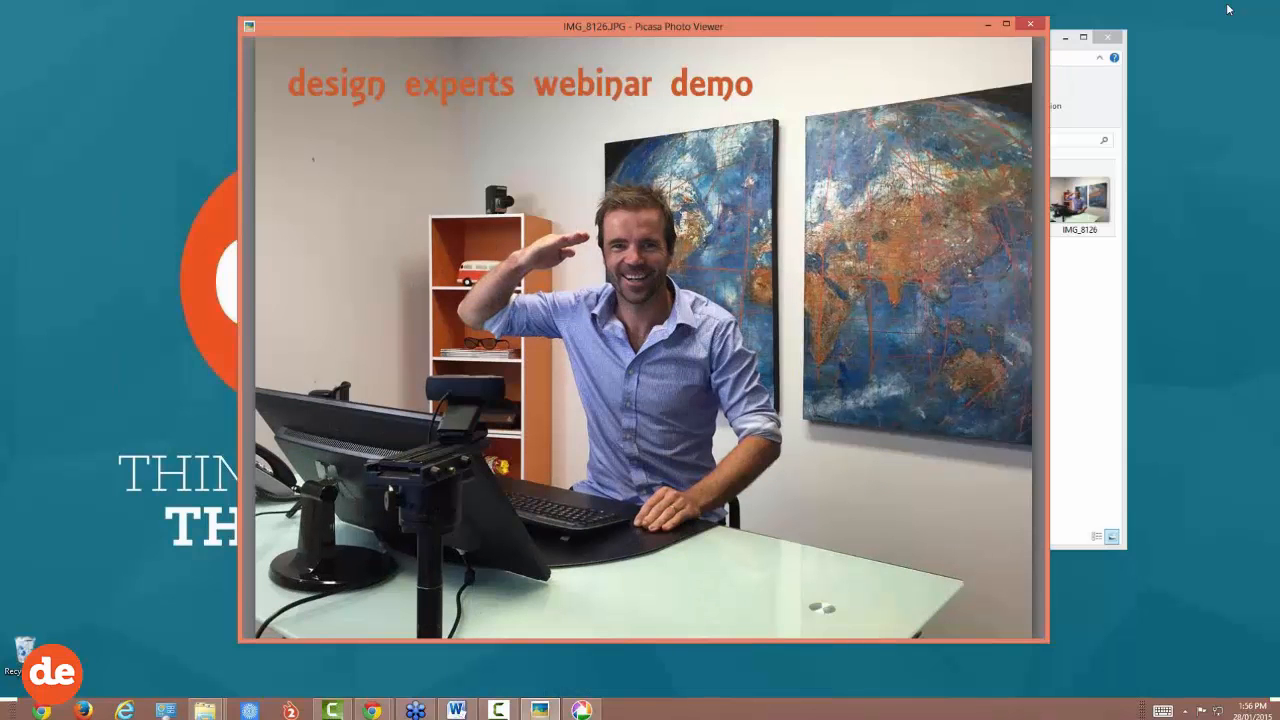
left_click(1035, 25)
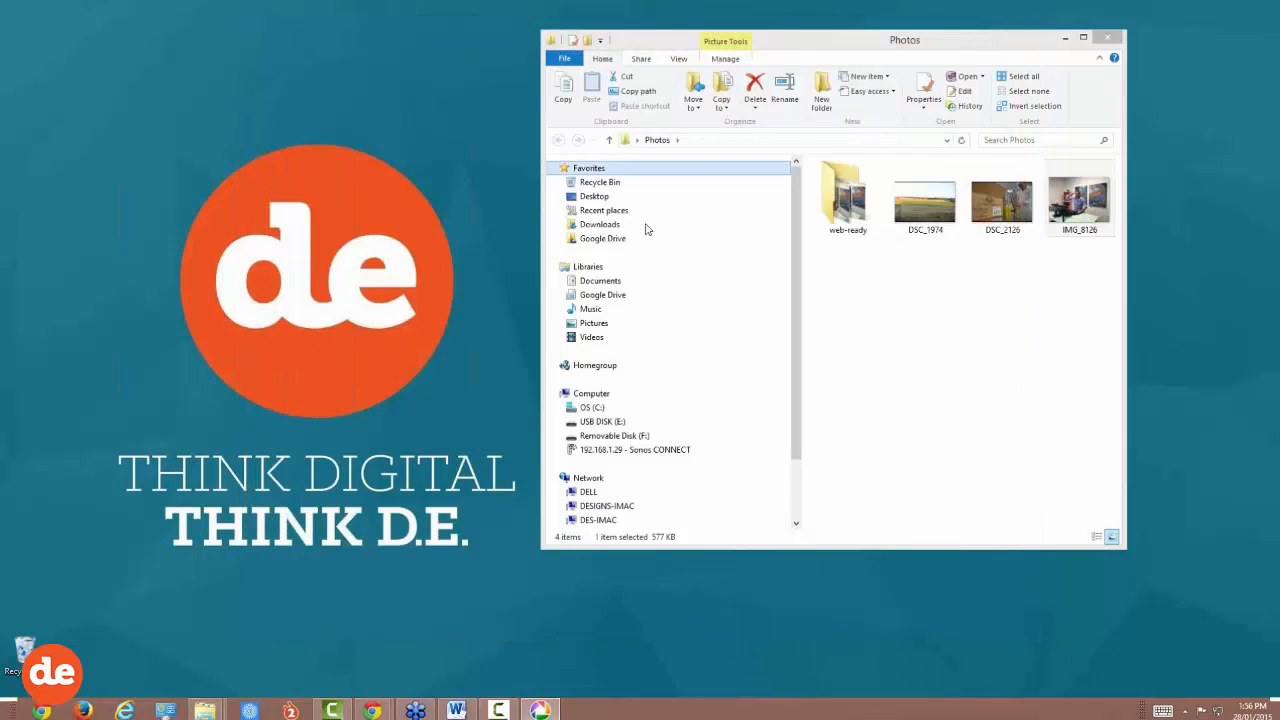
mouse_move(372, 710)
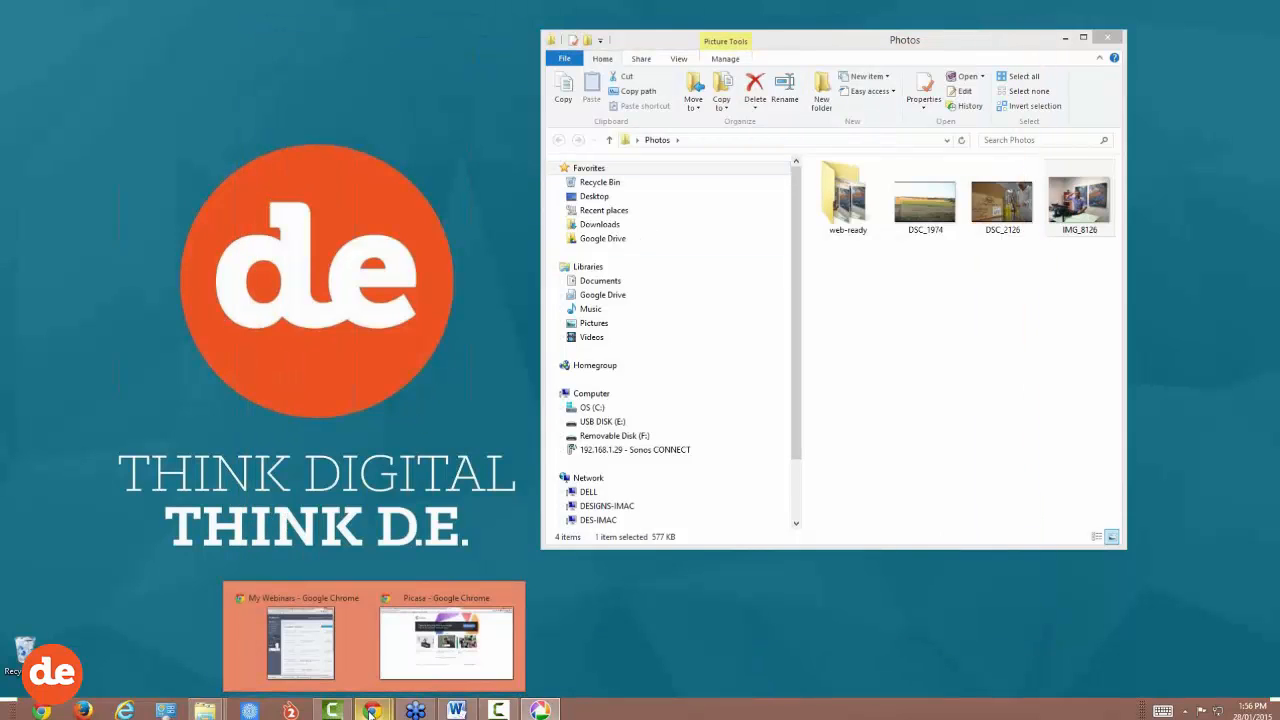
left_click(415, 653)
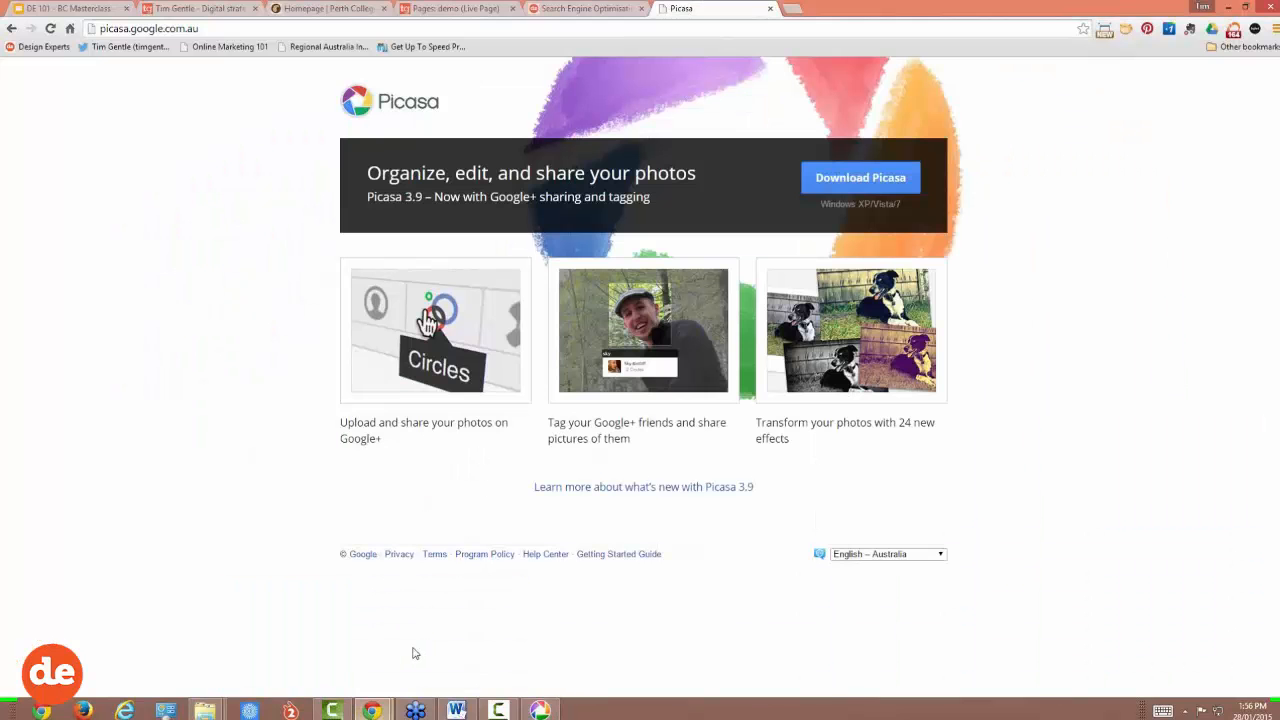
Step: Close the Picasa tab, zoom the demo page editor to 175% and launch Image Manager
left_click(771, 9)
left_click(463, 10)
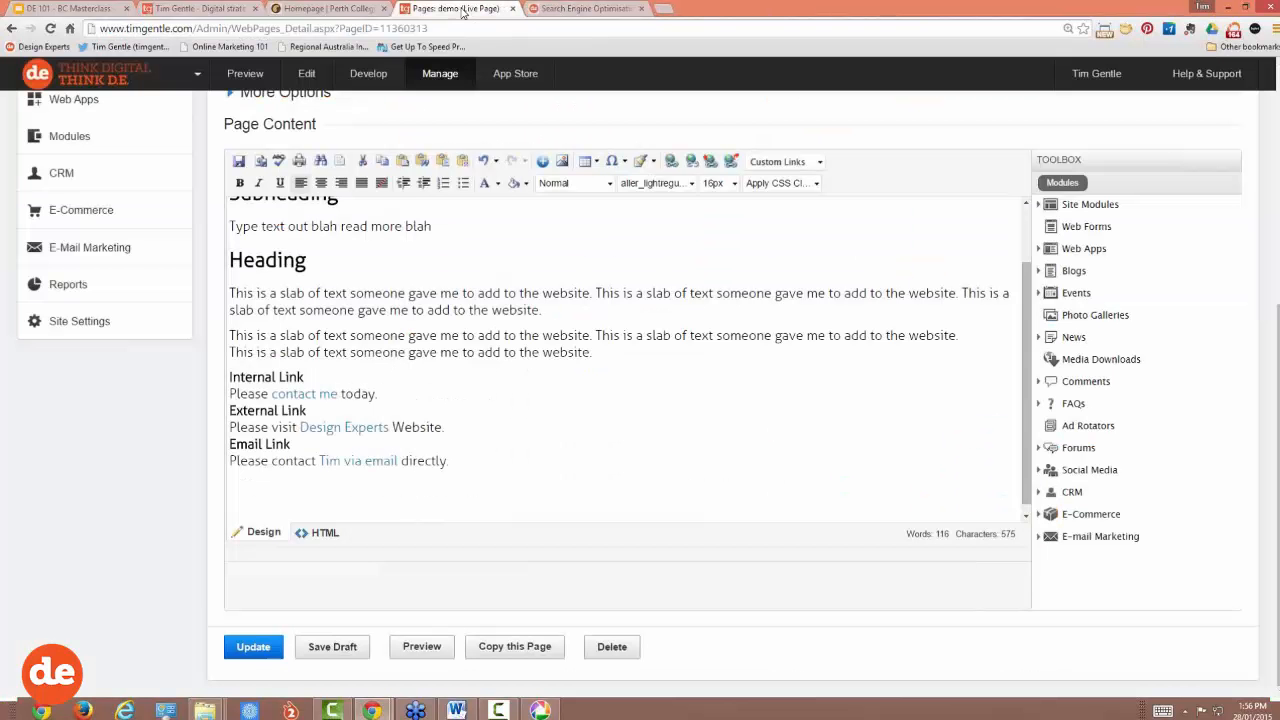
scroll(441, 368, "down", 1)
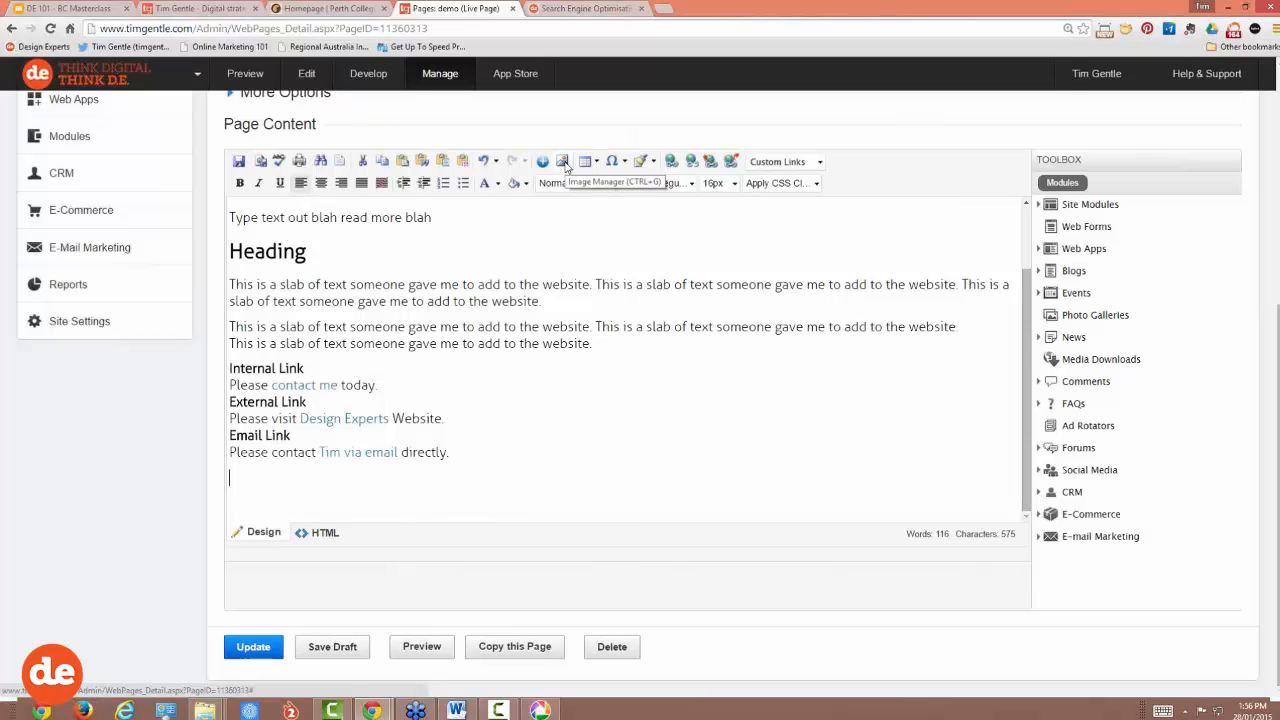
key("ctrl+plus")
key("ctrl+plus")
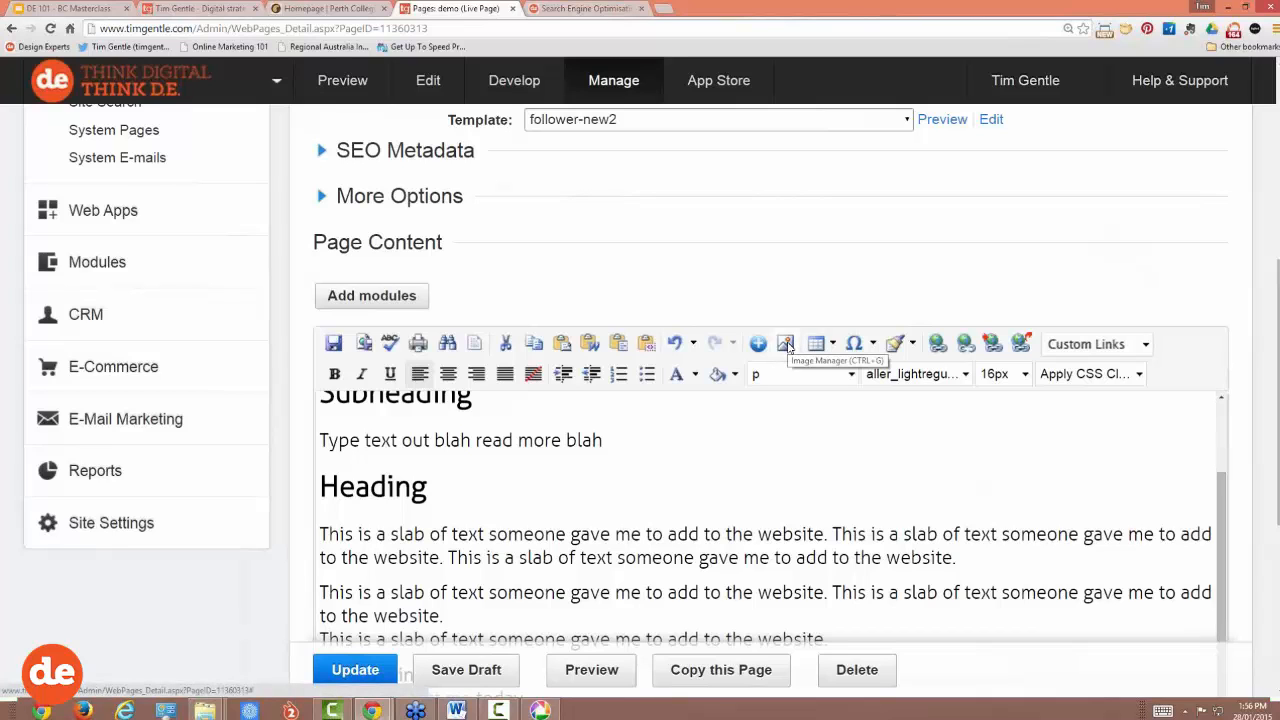
left_click_drag(1276, 270, 1276, 445)
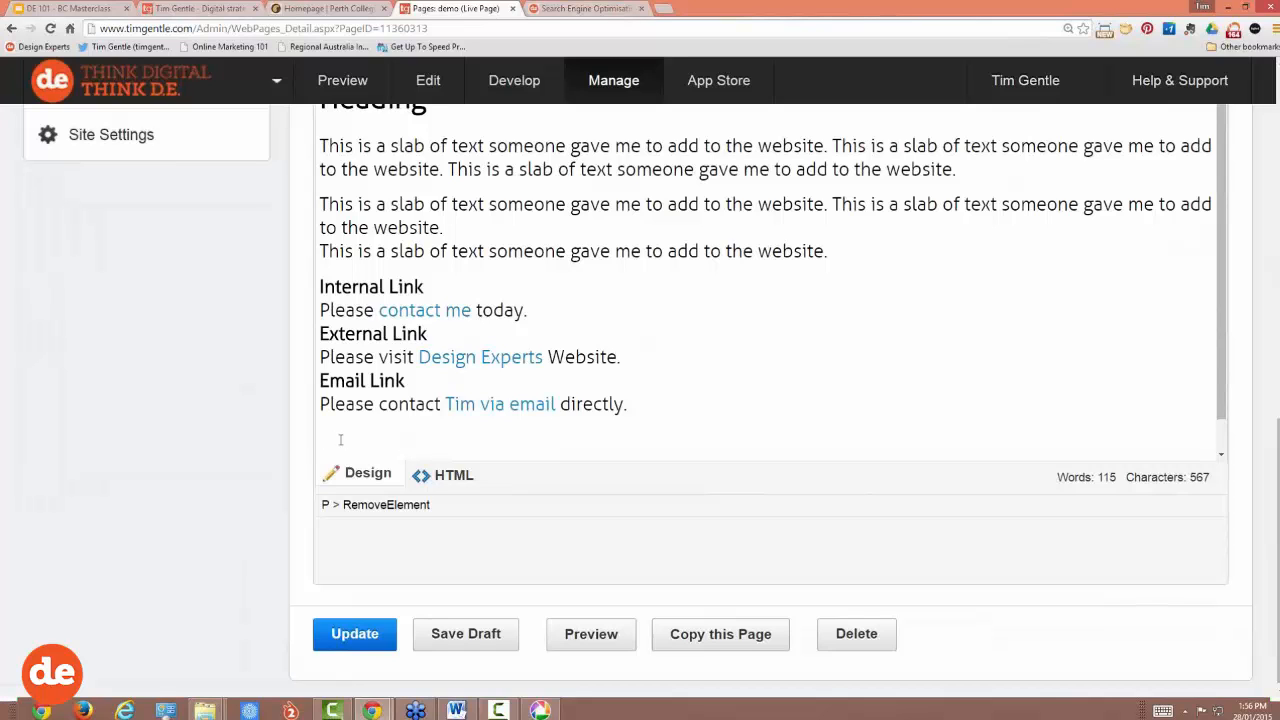
scroll(786, 320, "up", 4)
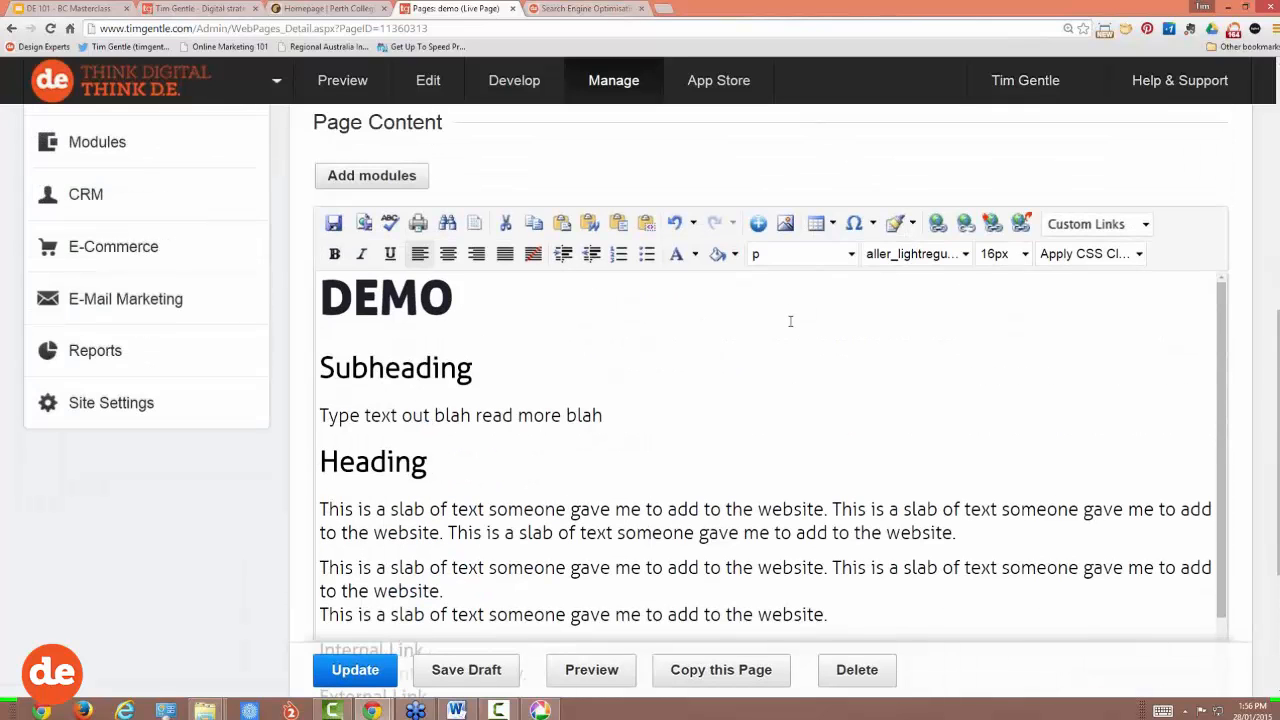
left_click(786, 226)
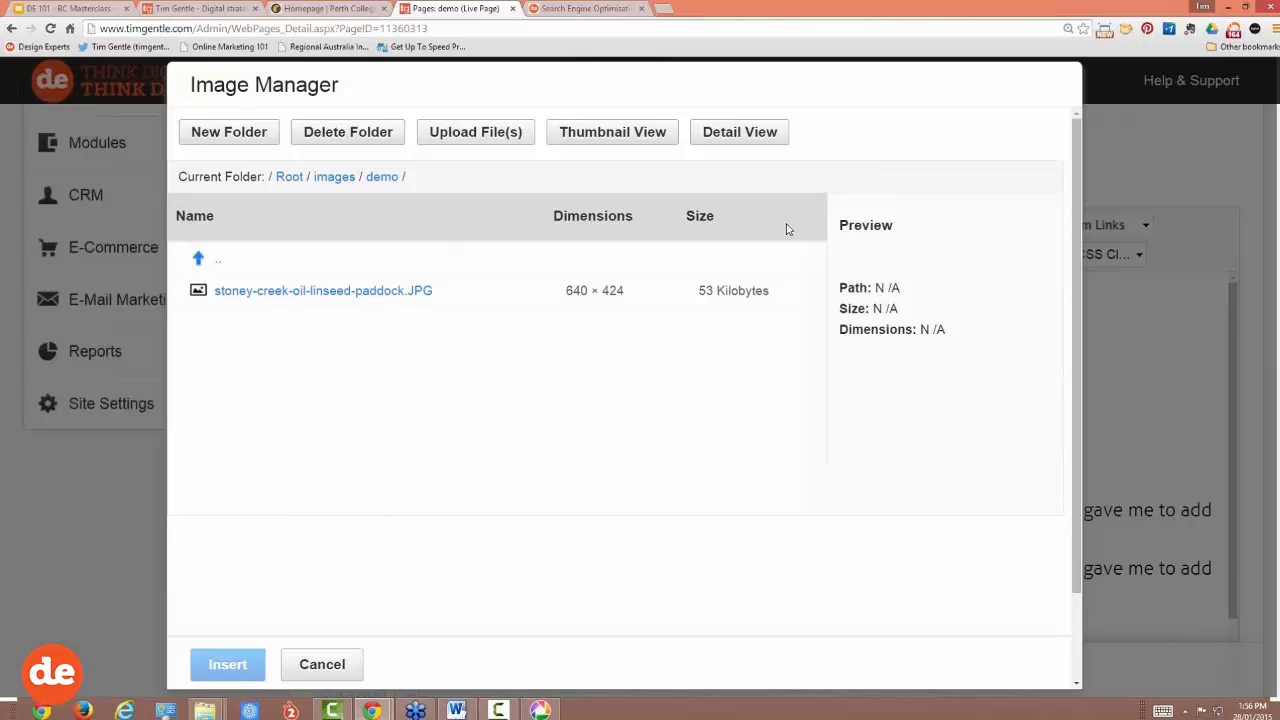
Step: Navigate from Root into images/demo and bring up the Upload File(s) form
left_click(289, 180)
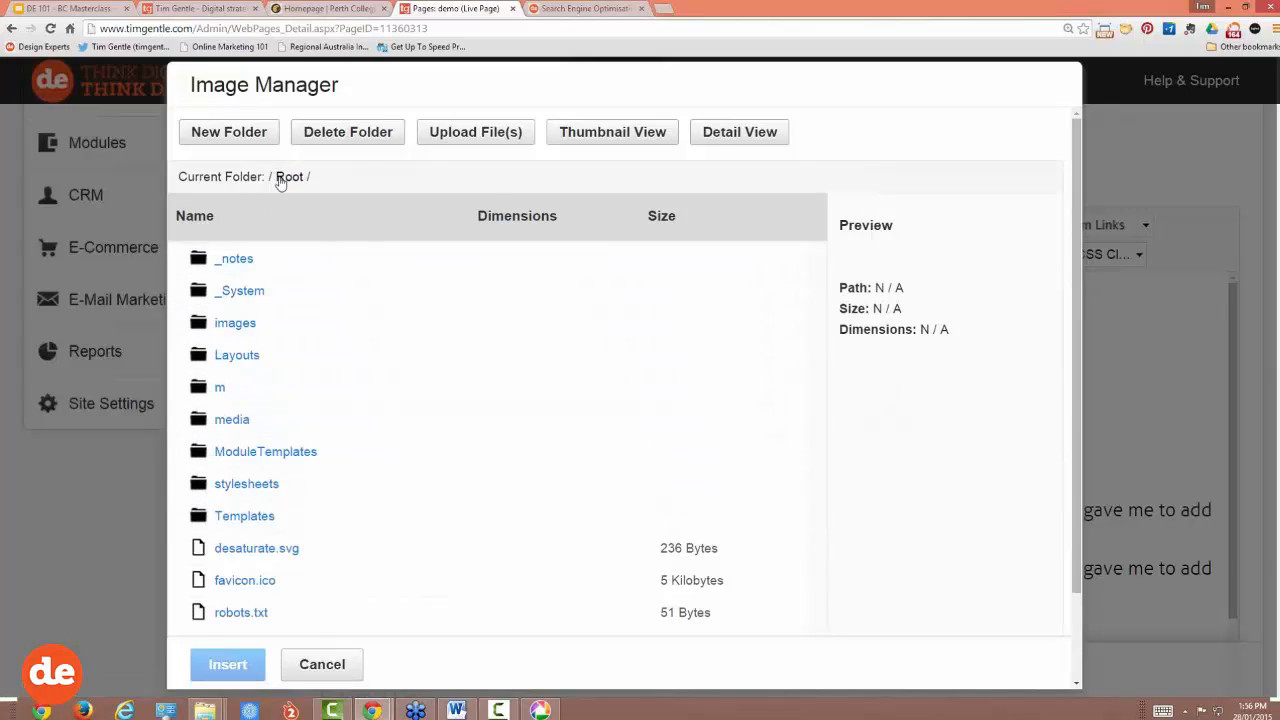
left_click(235, 325)
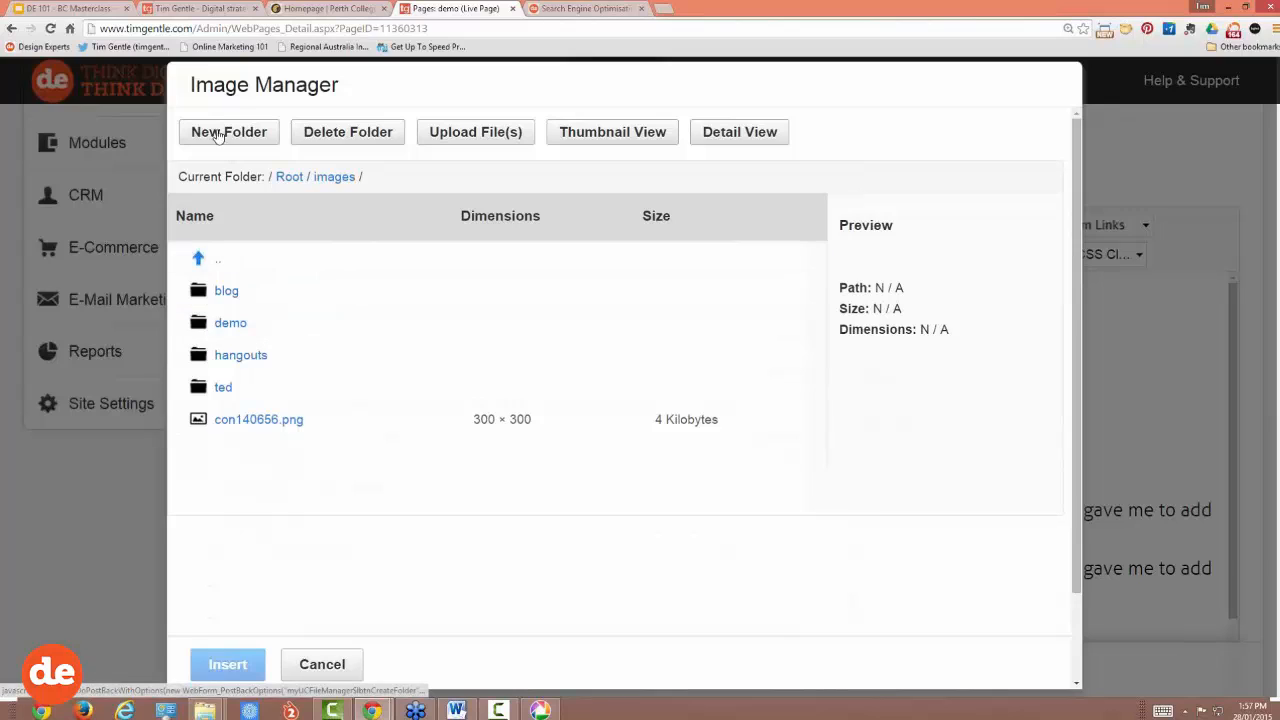
left_click(230, 323)
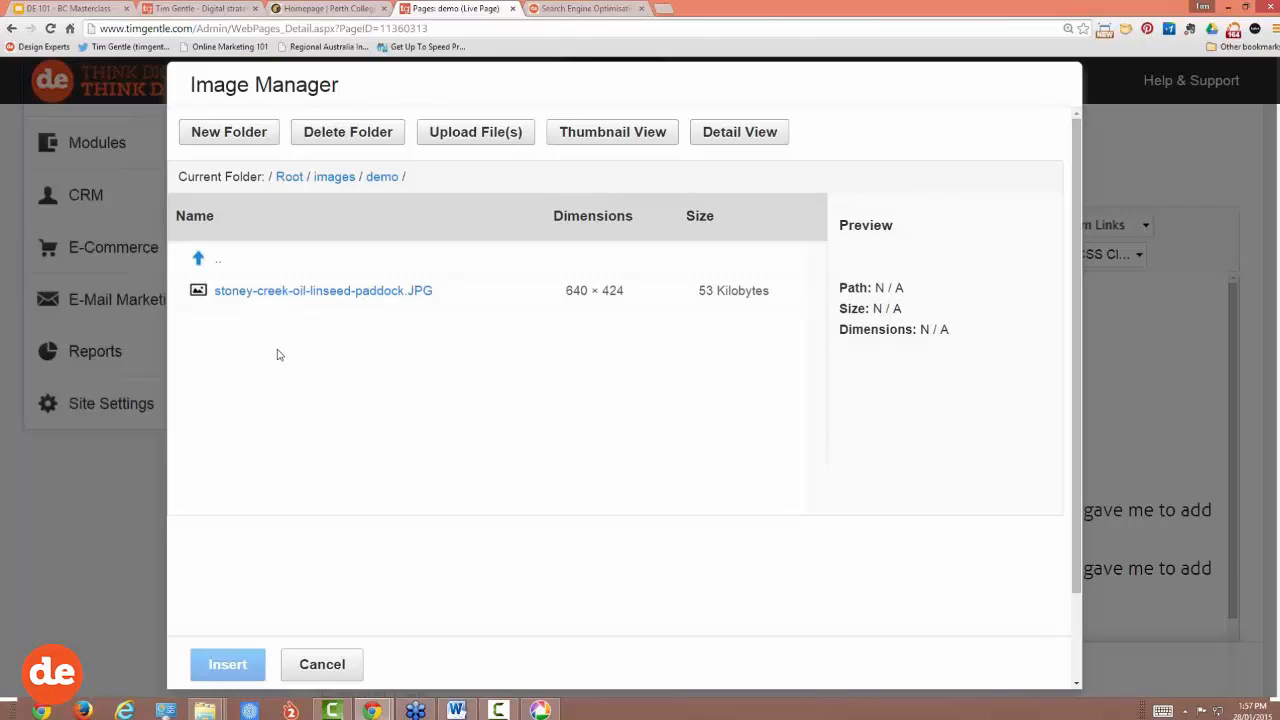
left_click(503, 134)
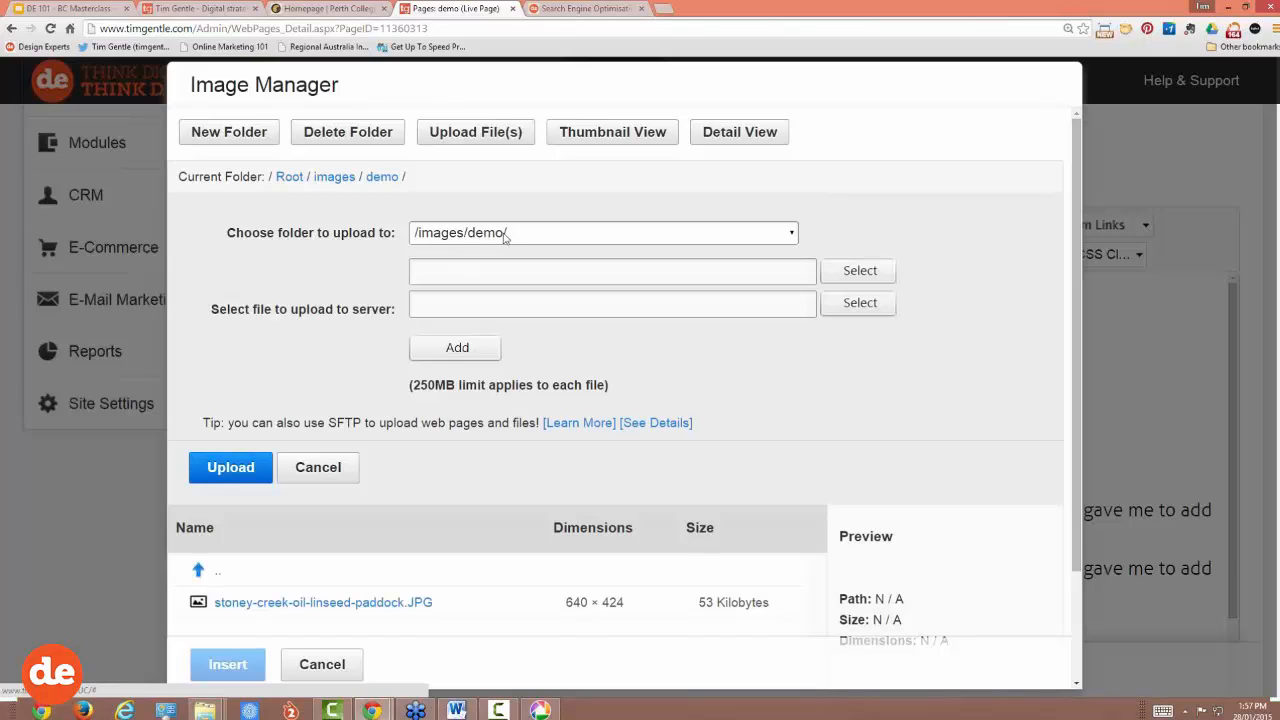
Step: Fill three upload slots with the original, -cropped and -text webinar photos and upload them
left_click(857, 272)
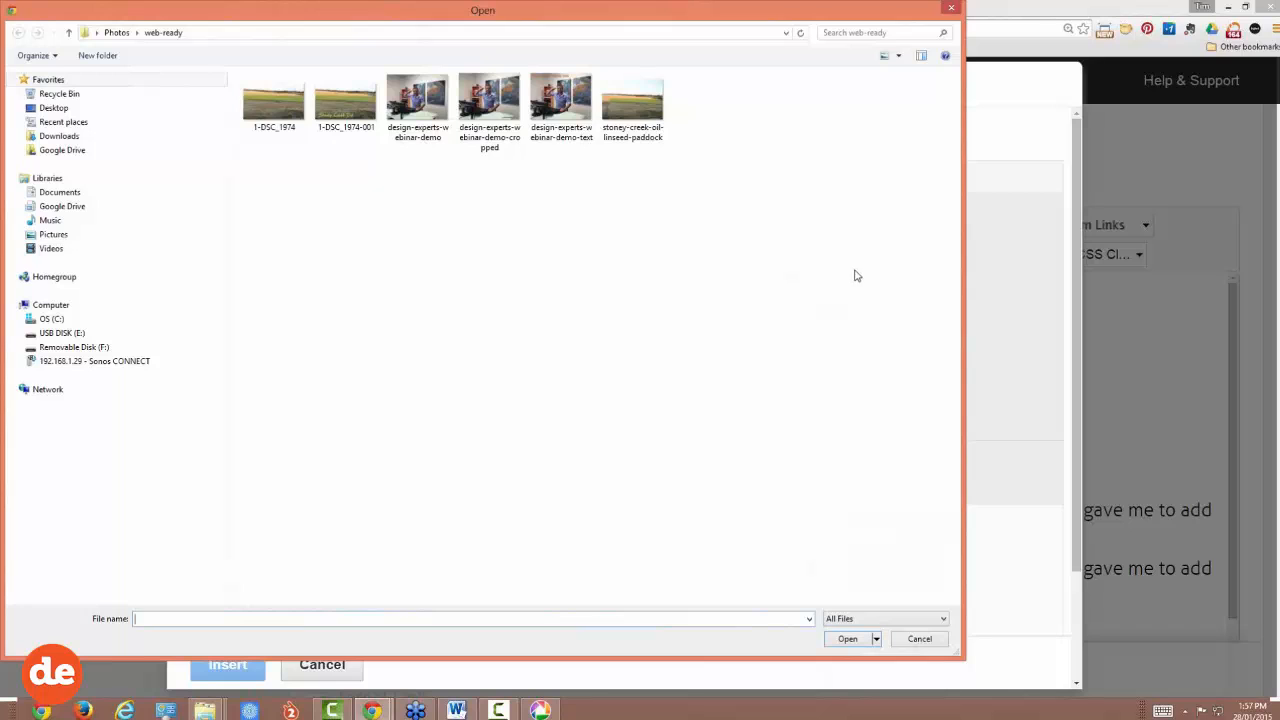
left_click(409, 96)
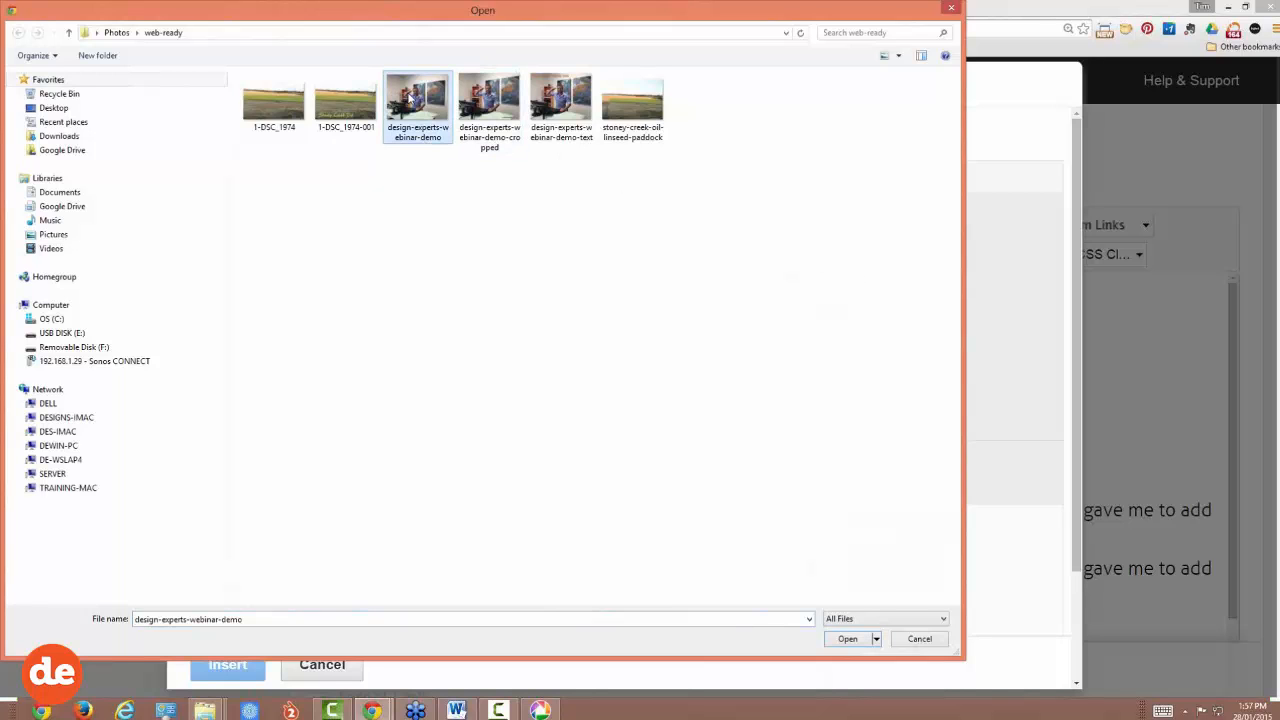
left_click(848, 640)
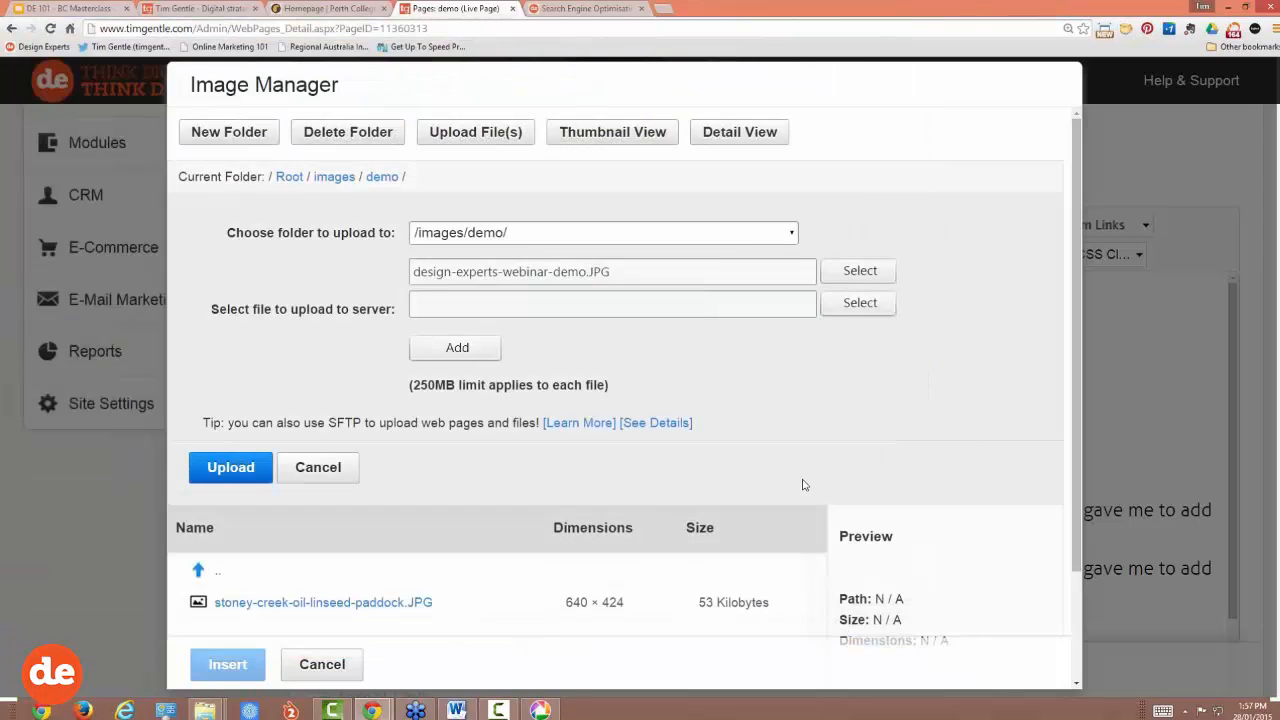
left_click(840, 309)
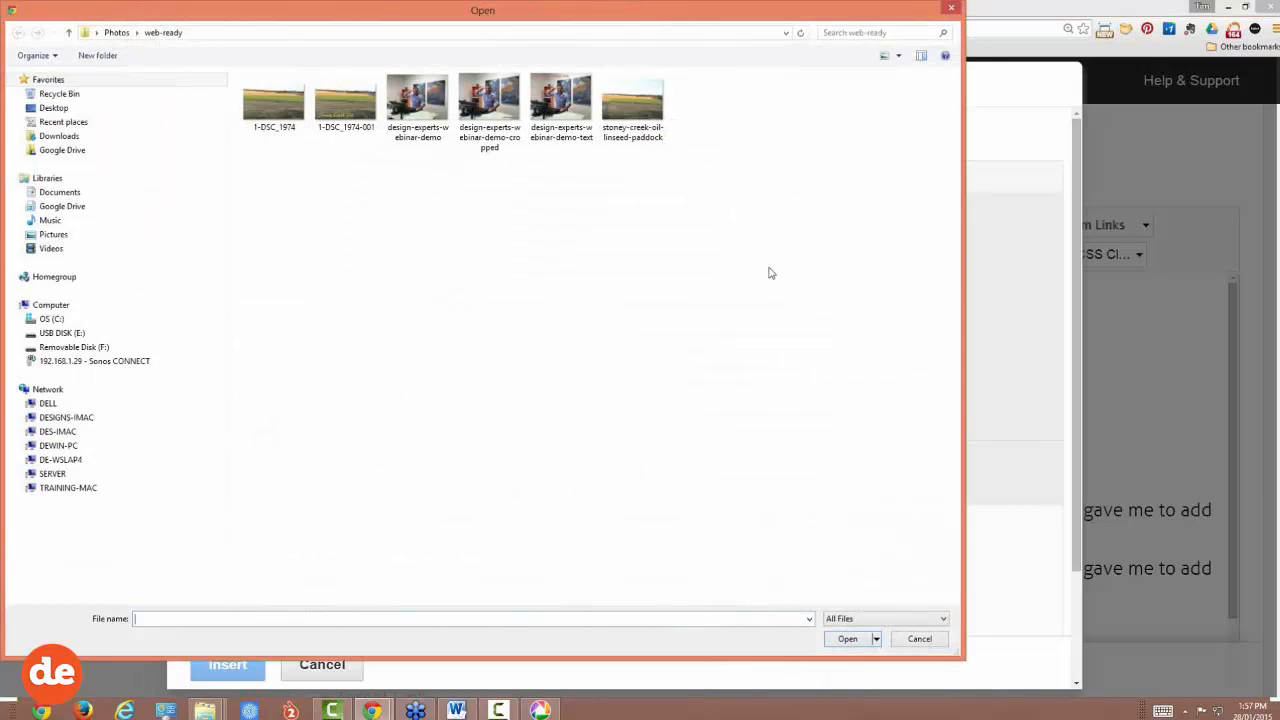
left_click(489, 108)
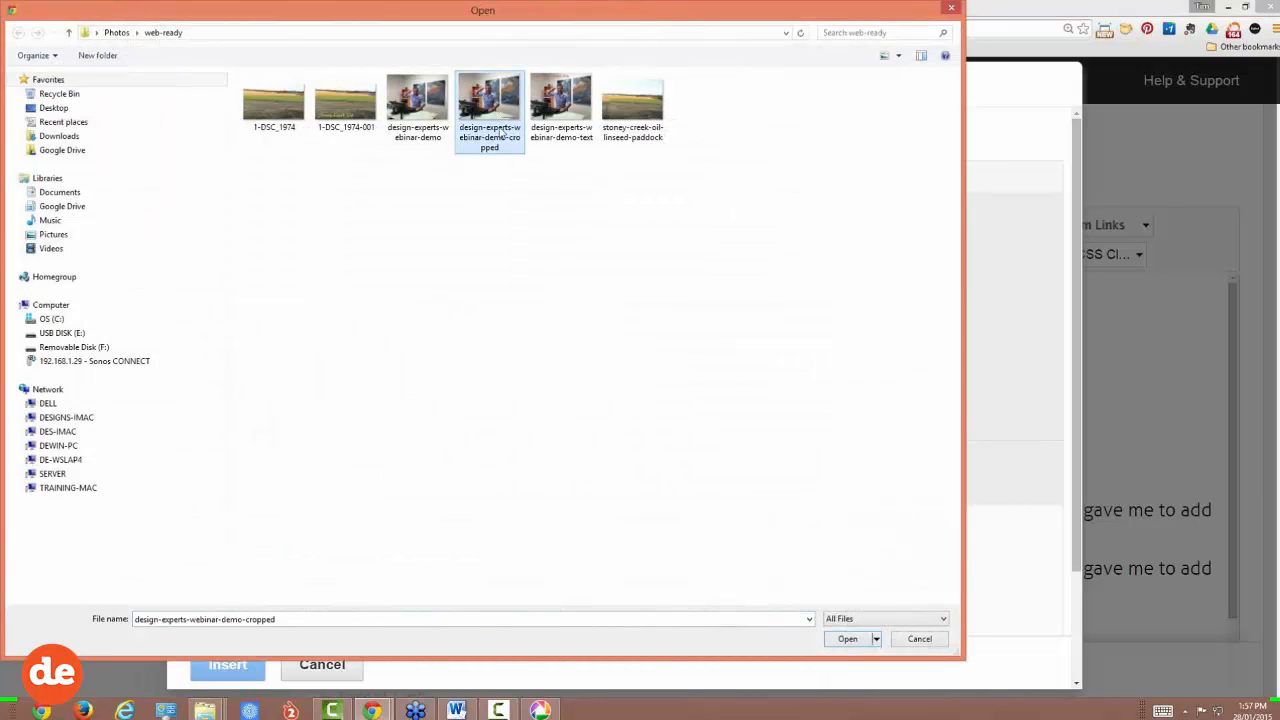
left_click(847, 640)
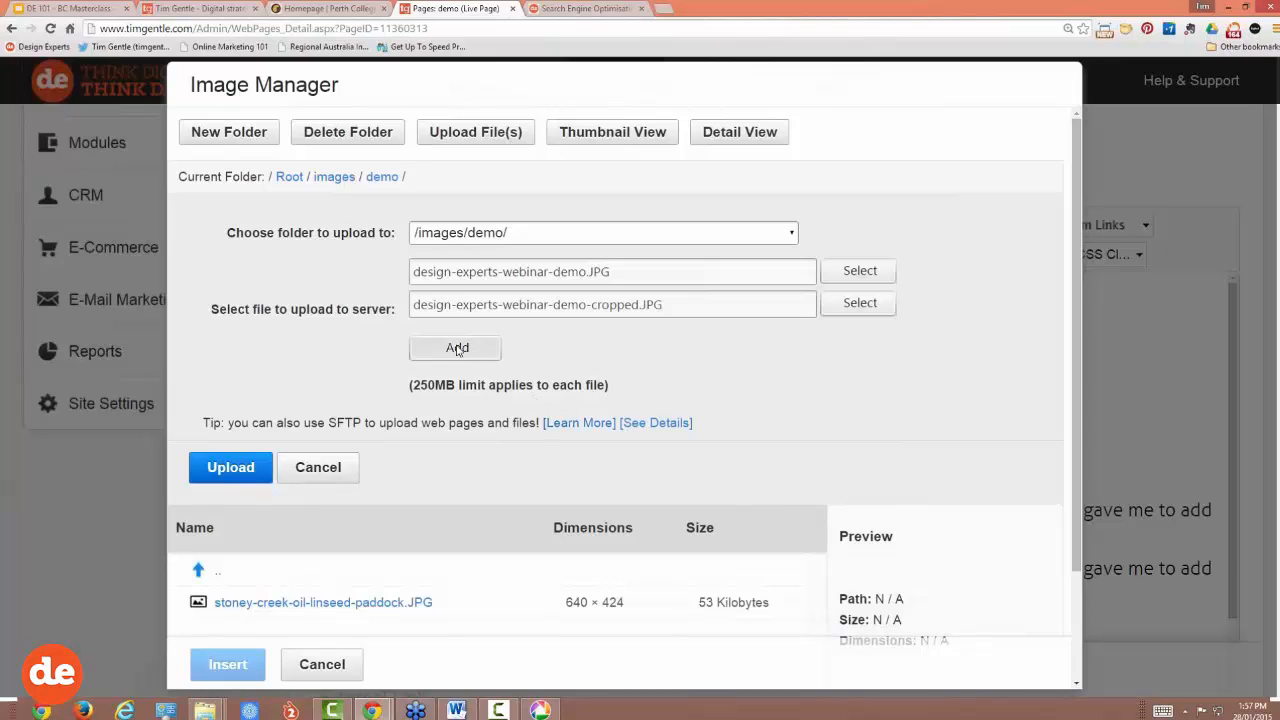
left_click(457, 346)
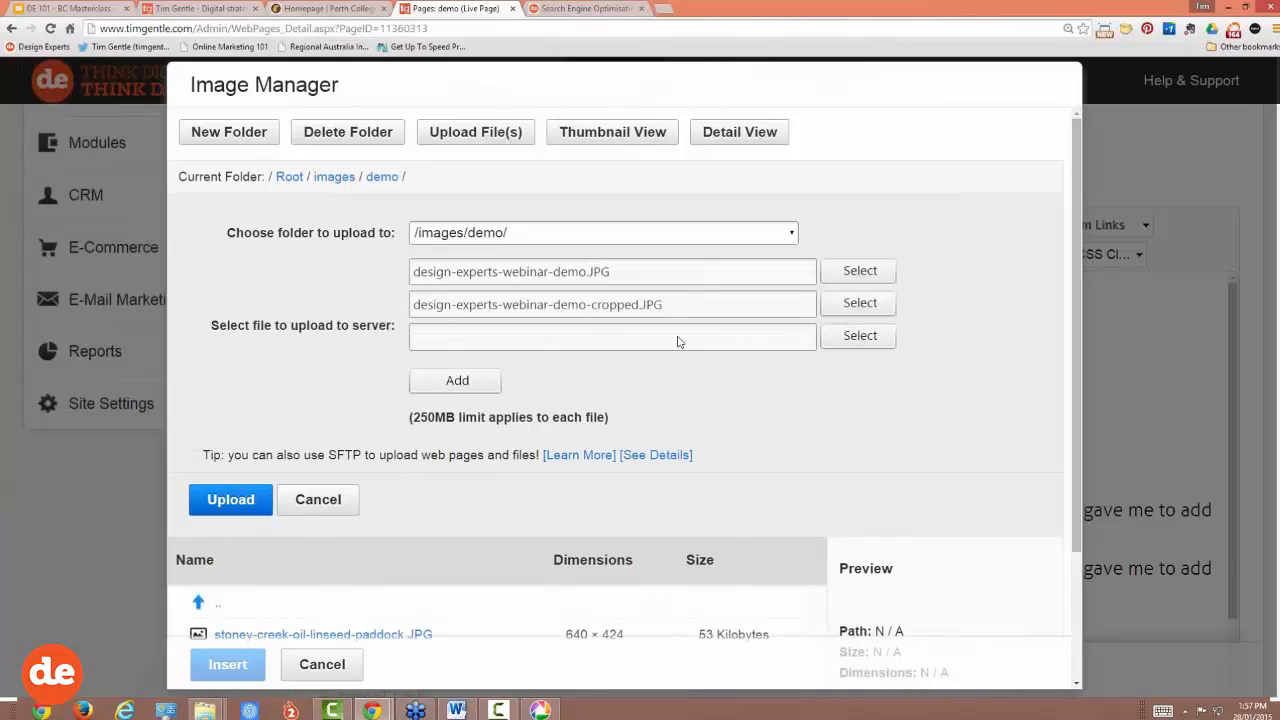
left_click(862, 338)
left_click(563, 108)
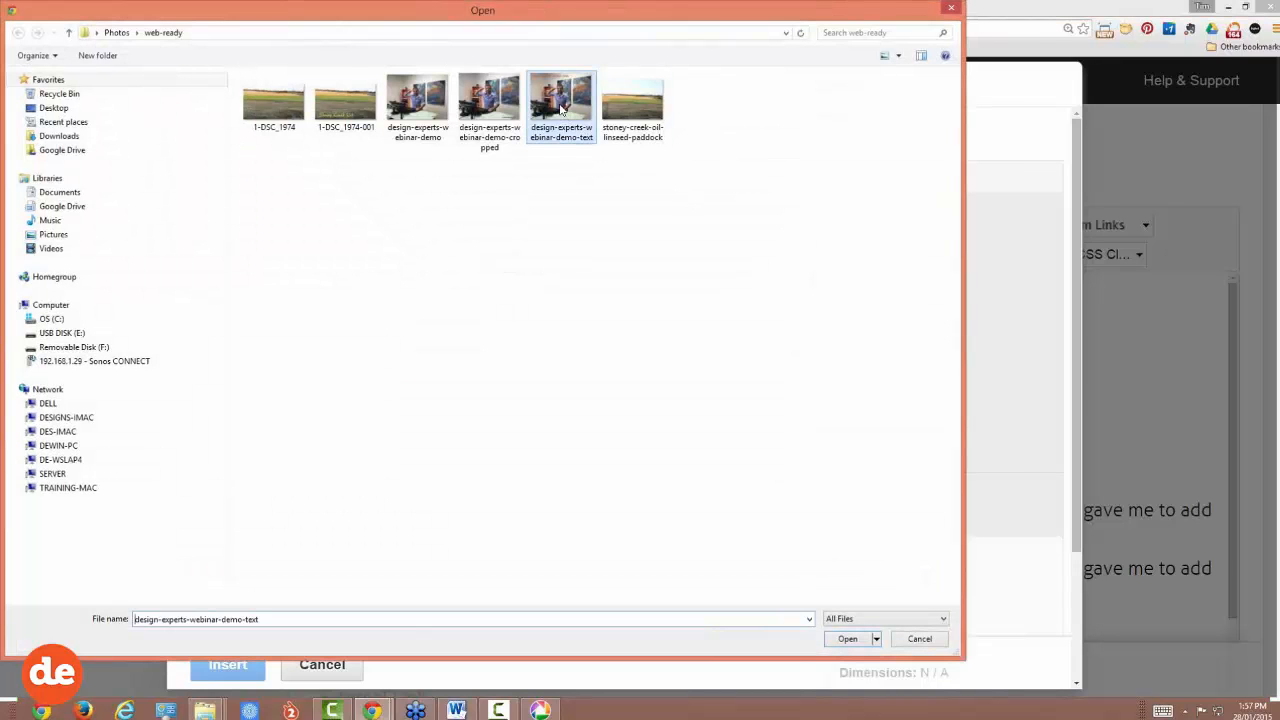
left_click(858, 640)
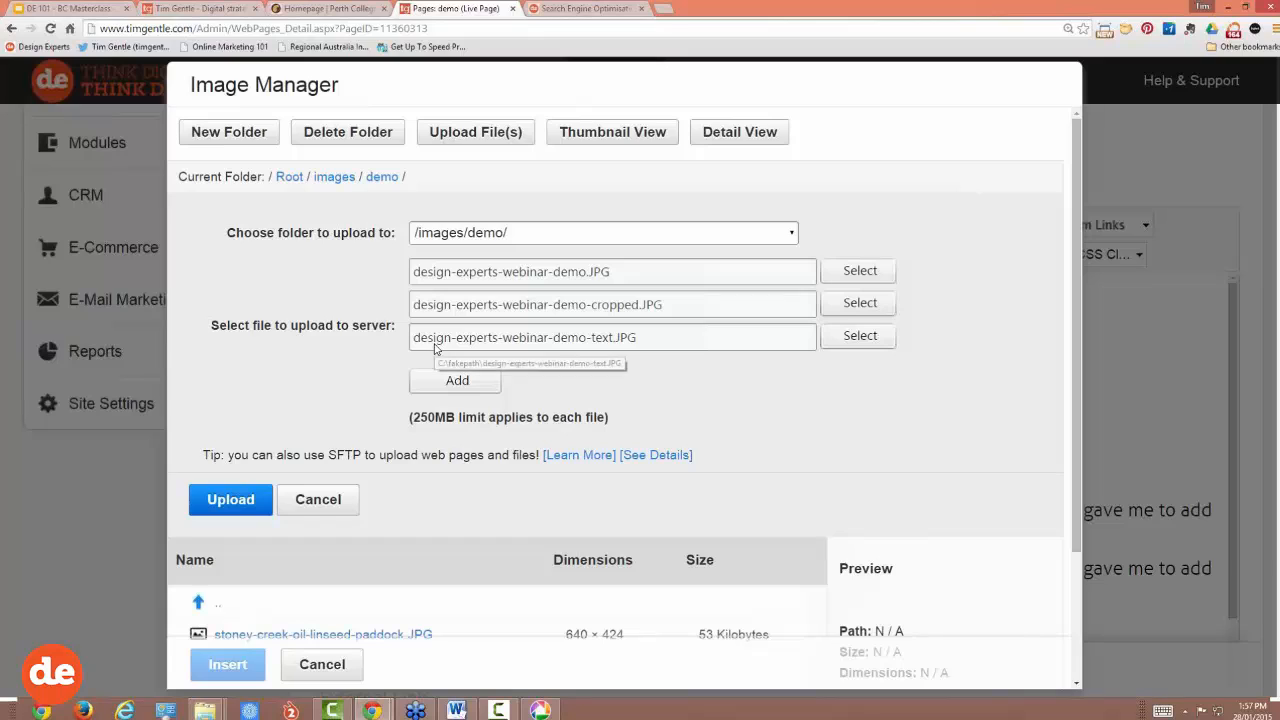
left_click(231, 502)
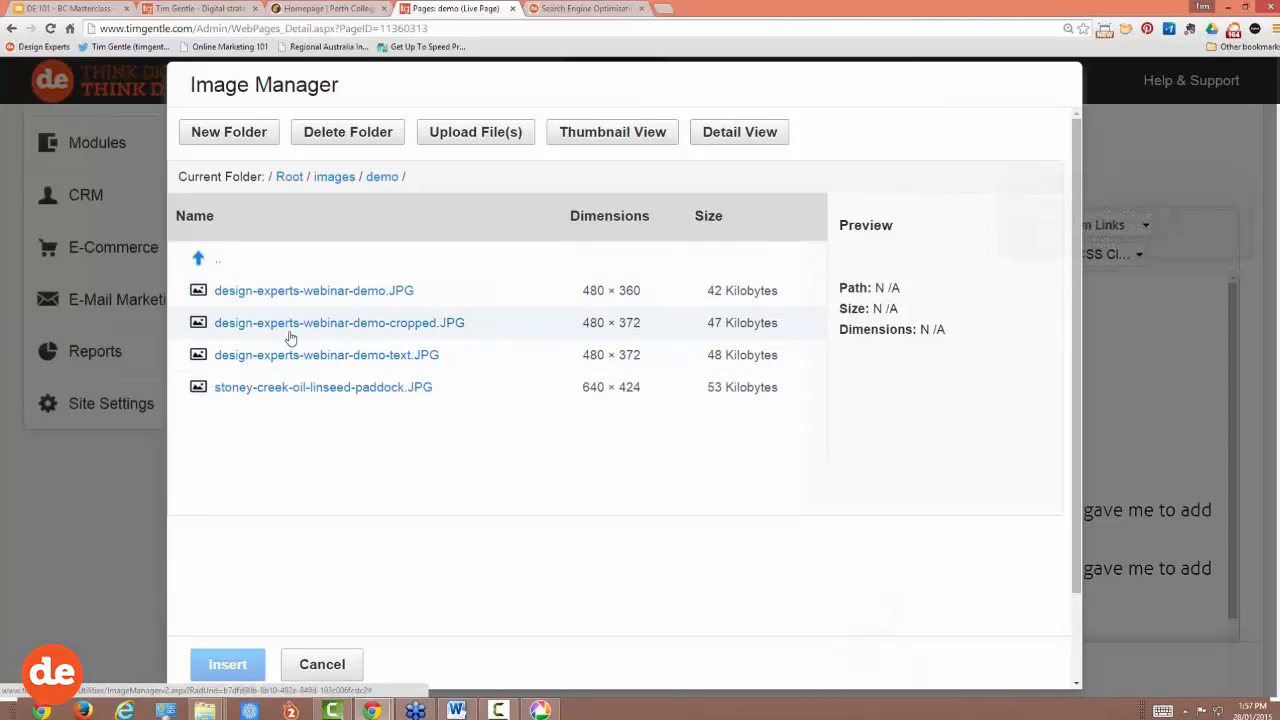
Step: Preview all four images in images/demo, then select design-experts-webinar-demo-cropped.JPG
left_click(258, 328)
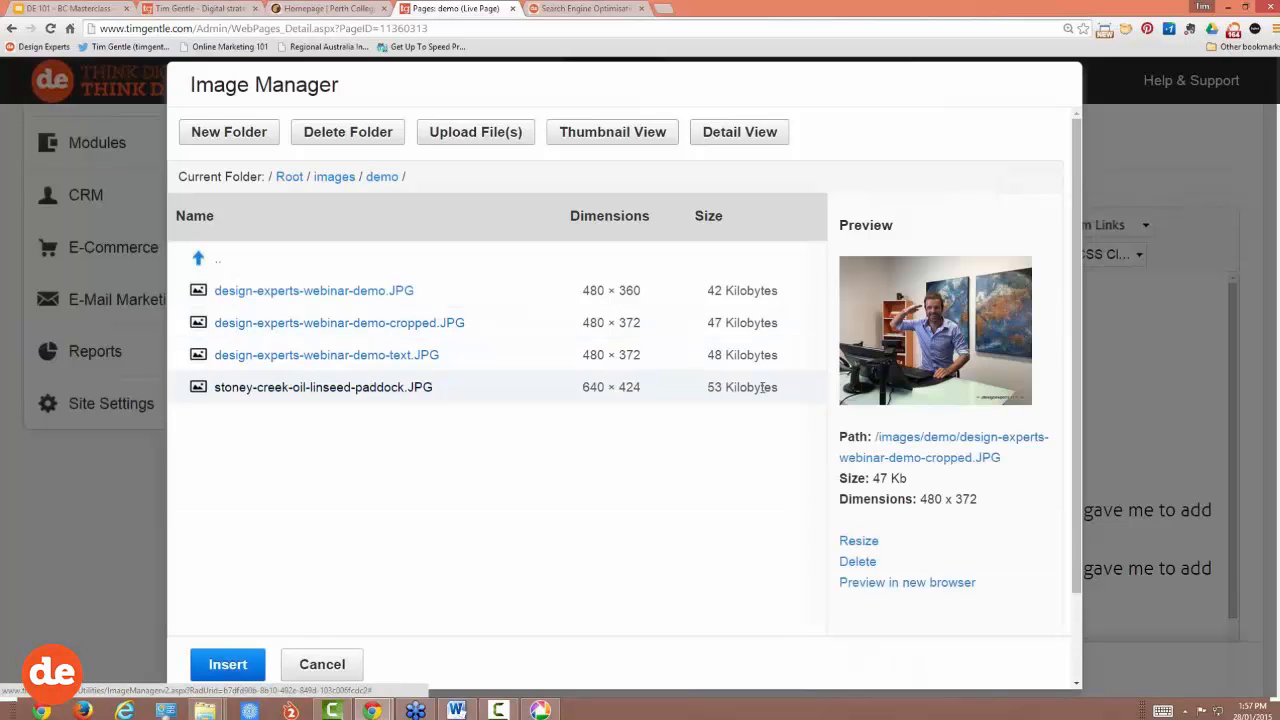
left_click(368, 358)
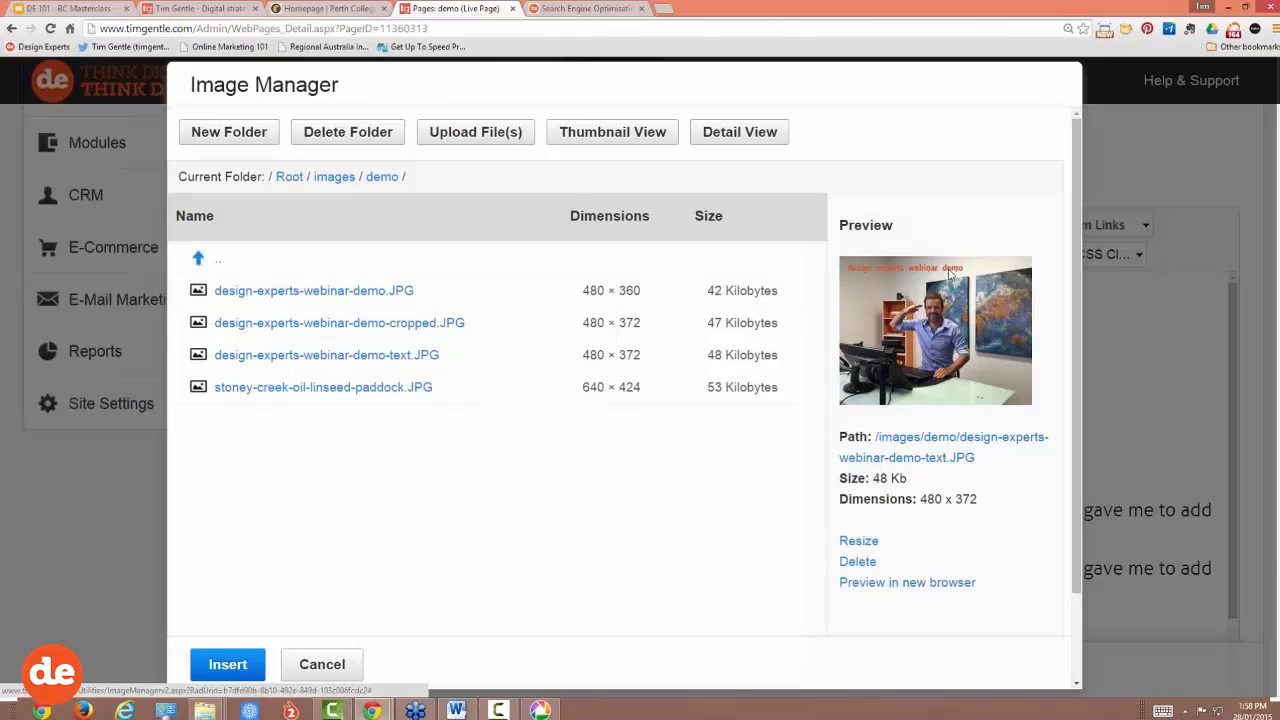
left_click(357, 389)
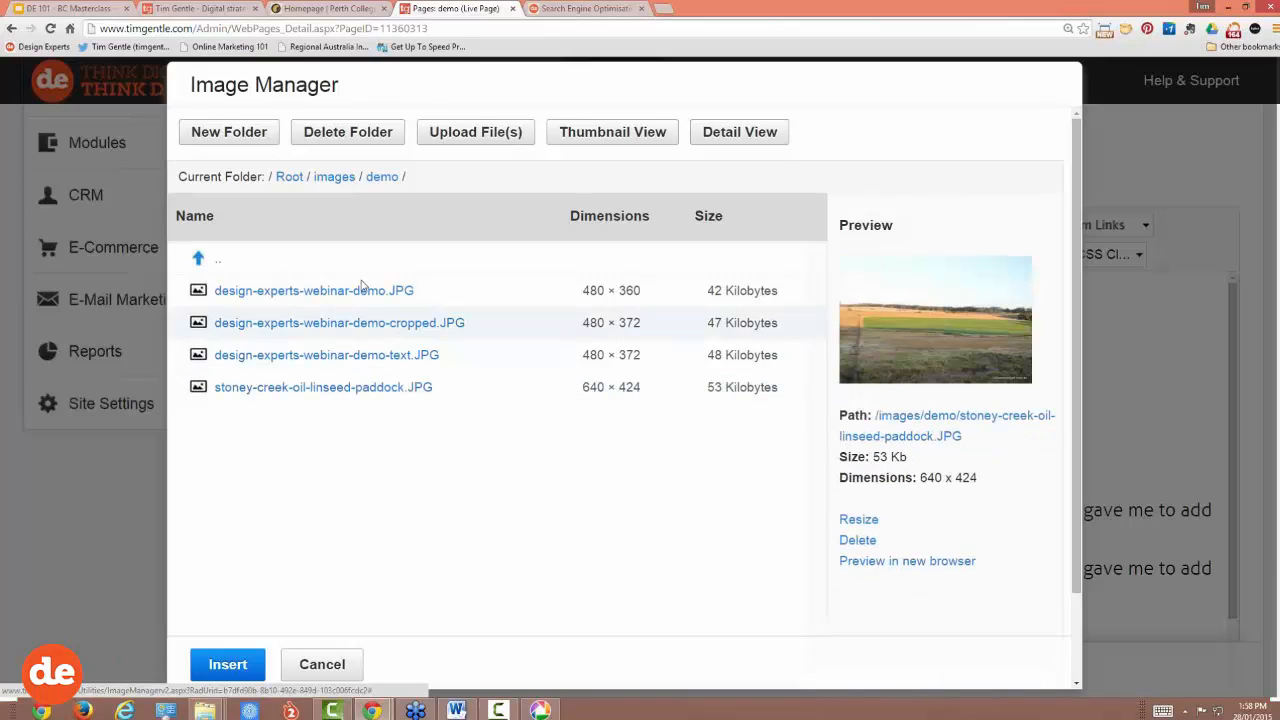
left_click(357, 290)
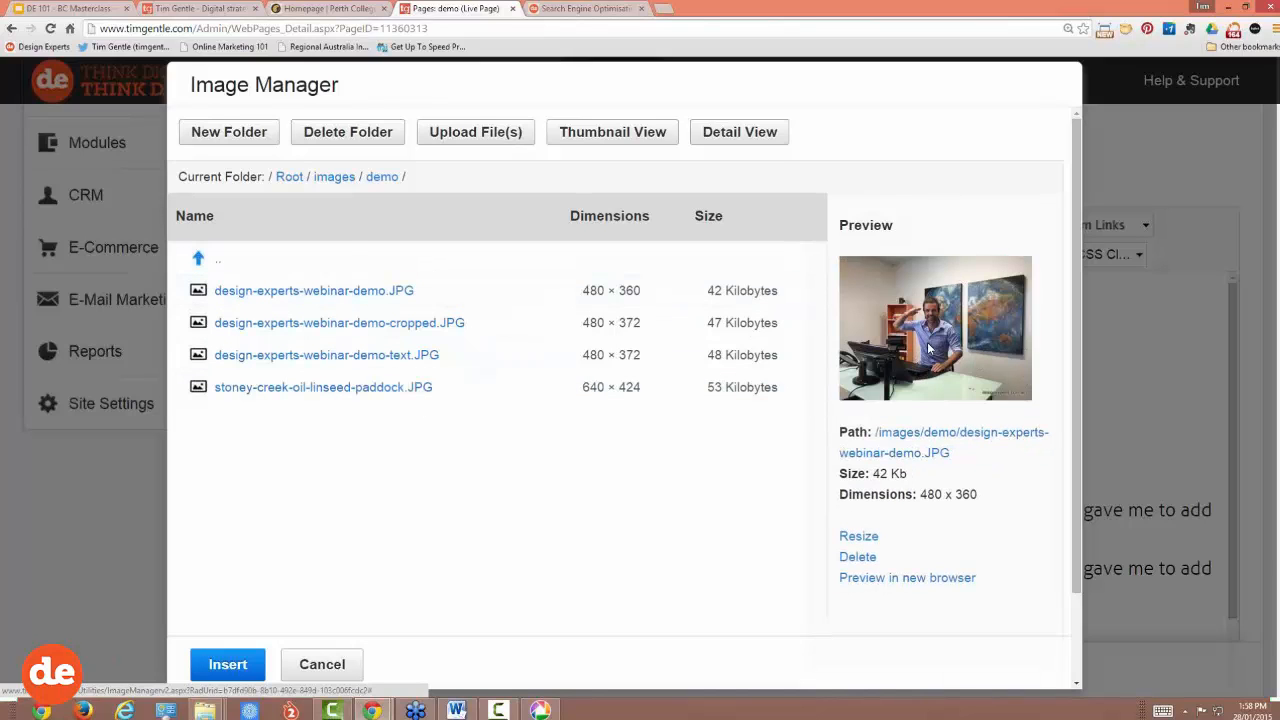
left_click(392, 328)
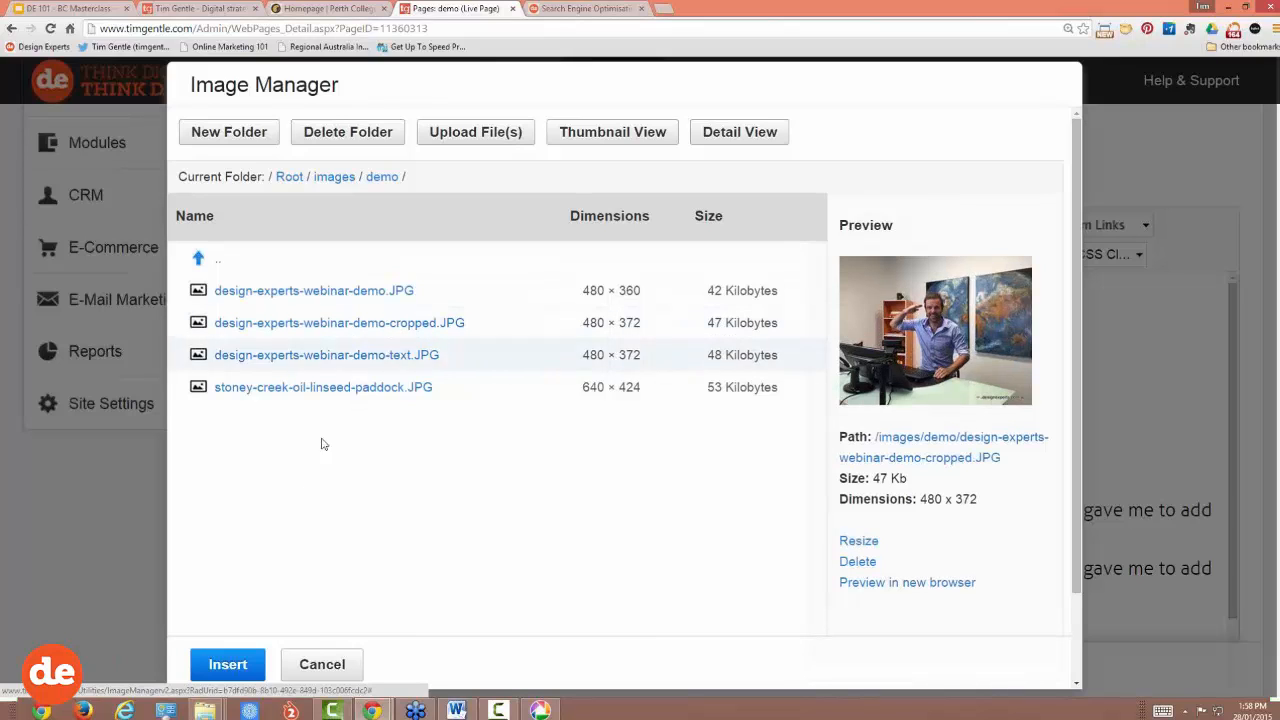
Step: Insert the cropped photo, zoom the browser out, and publish the demo page with Update
left_click(227, 666)
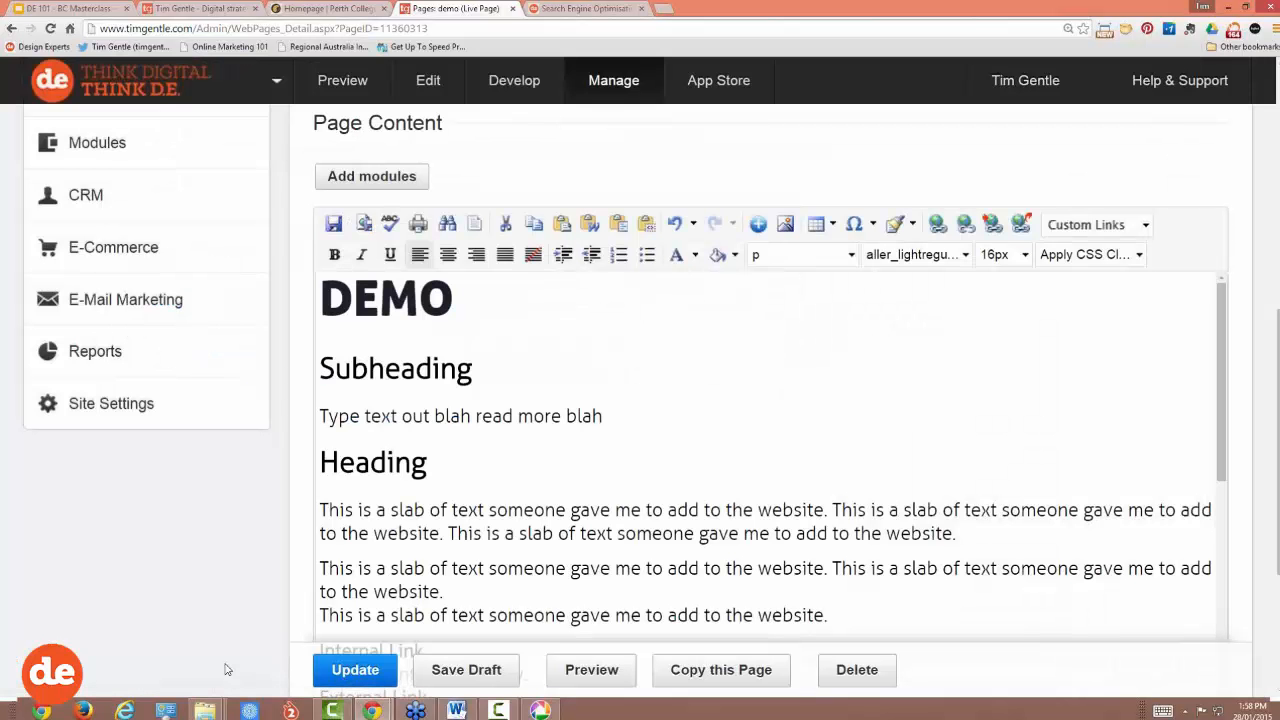
left_click_drag(1224, 321, 1222, 560)
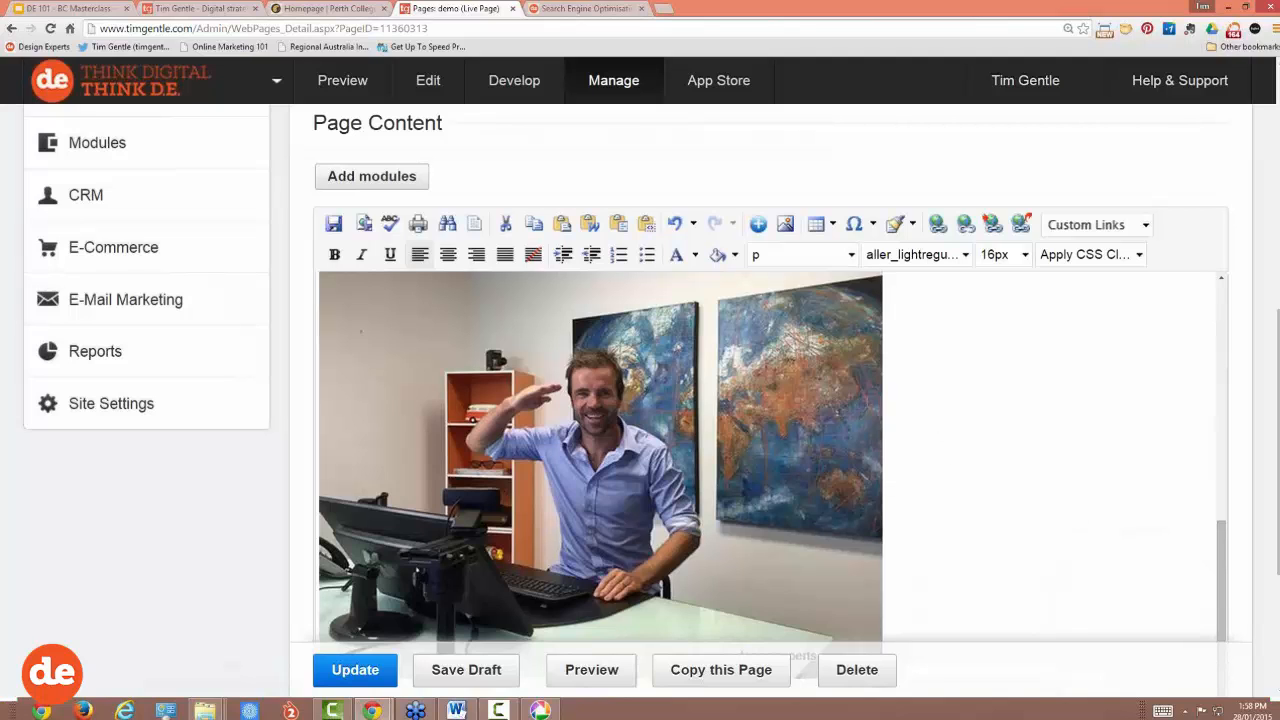
key("ctrl+minus")
key("ctrl+minus")
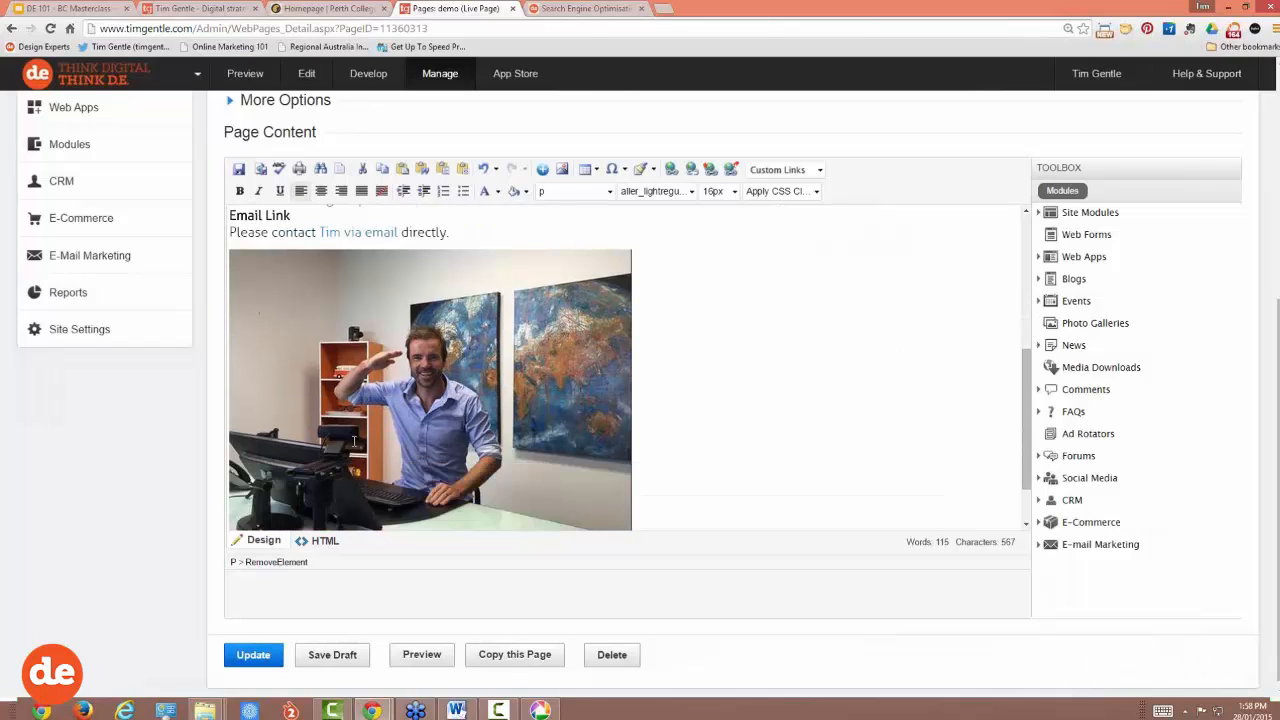
left_click(258, 656)
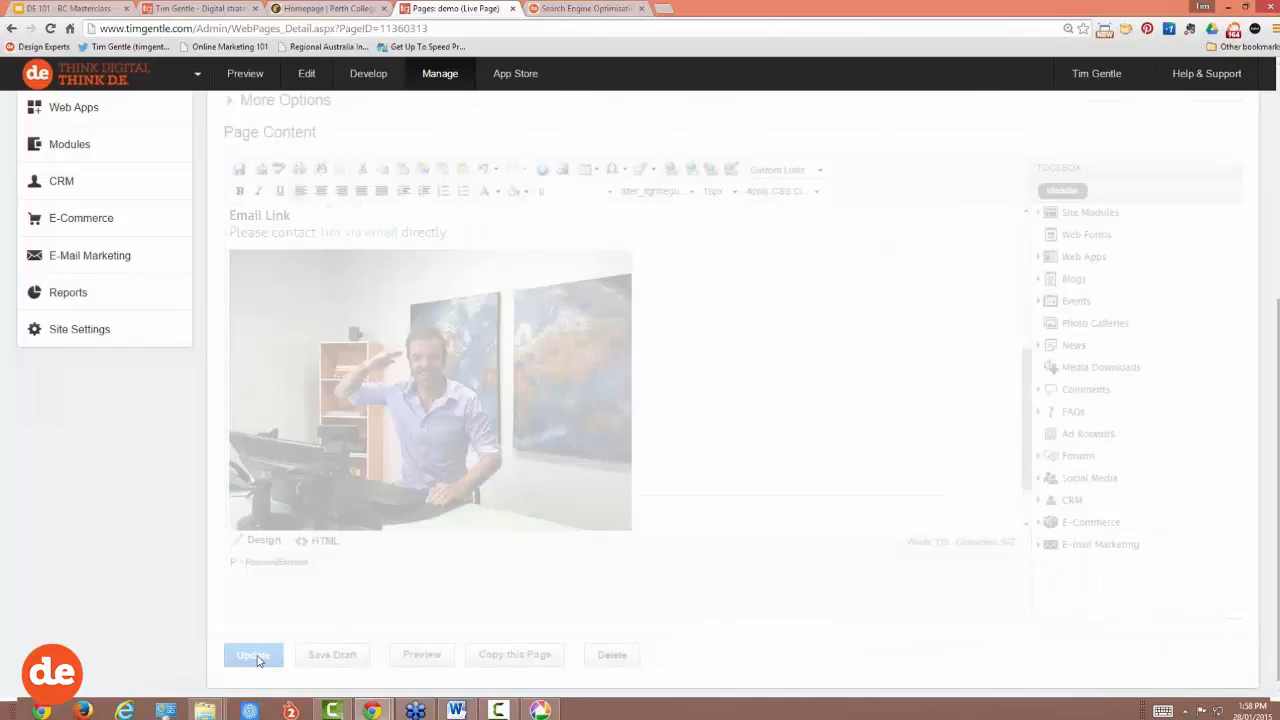
left_click(581, 10)
left_click(360, 29)
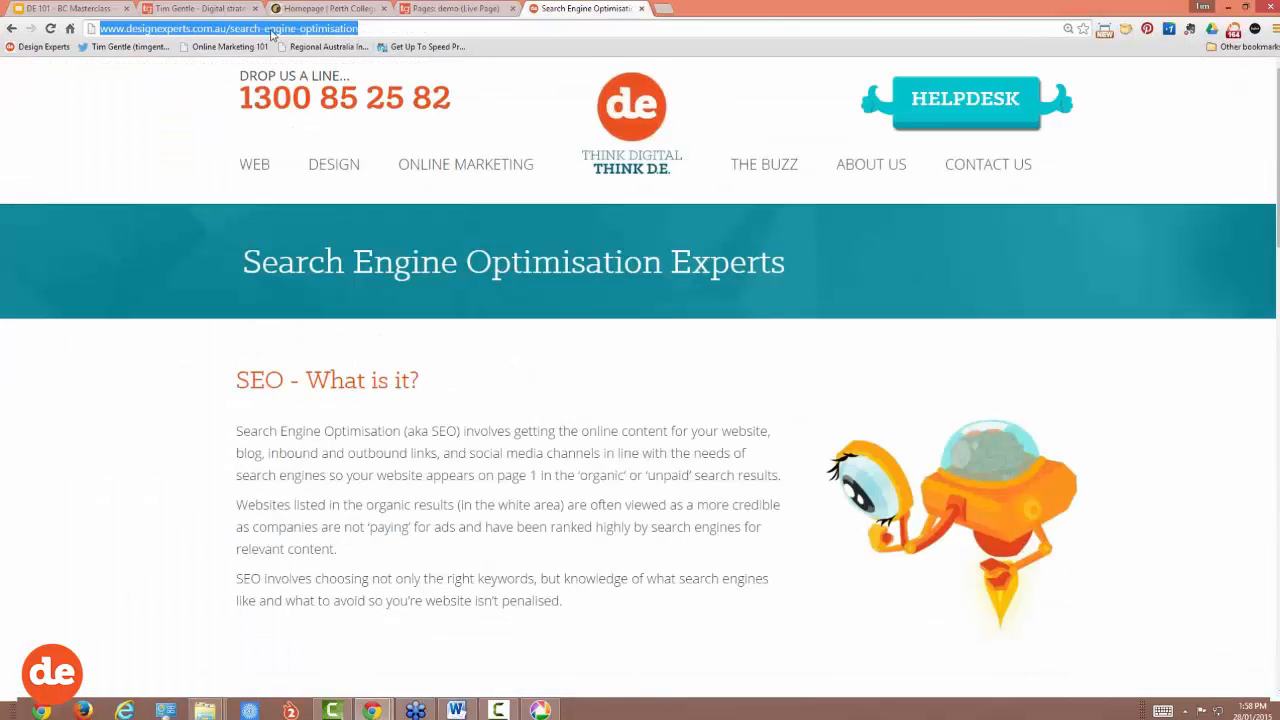
Step: Load timgentle.com/demo to verify the live photo, then go back to the editor tab
left_click(200, 9)
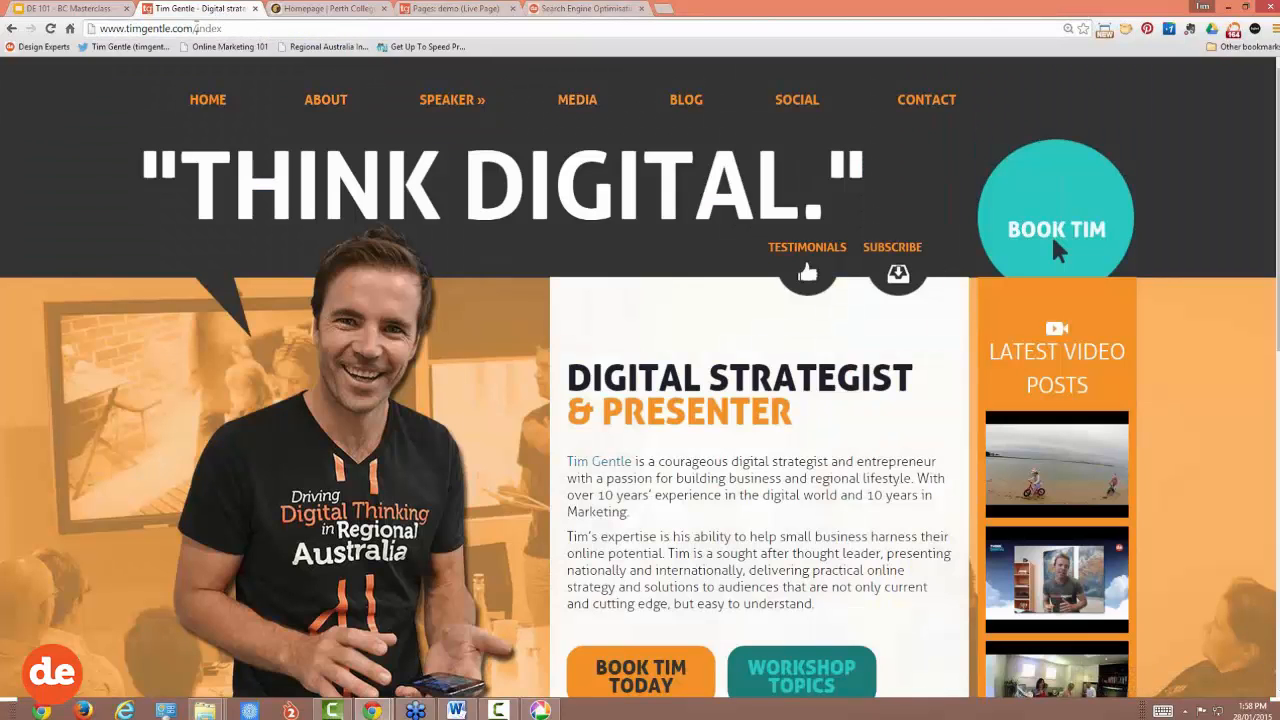
left_click_drag(197, 29, 322, 45)
type("demo")
key("Return")
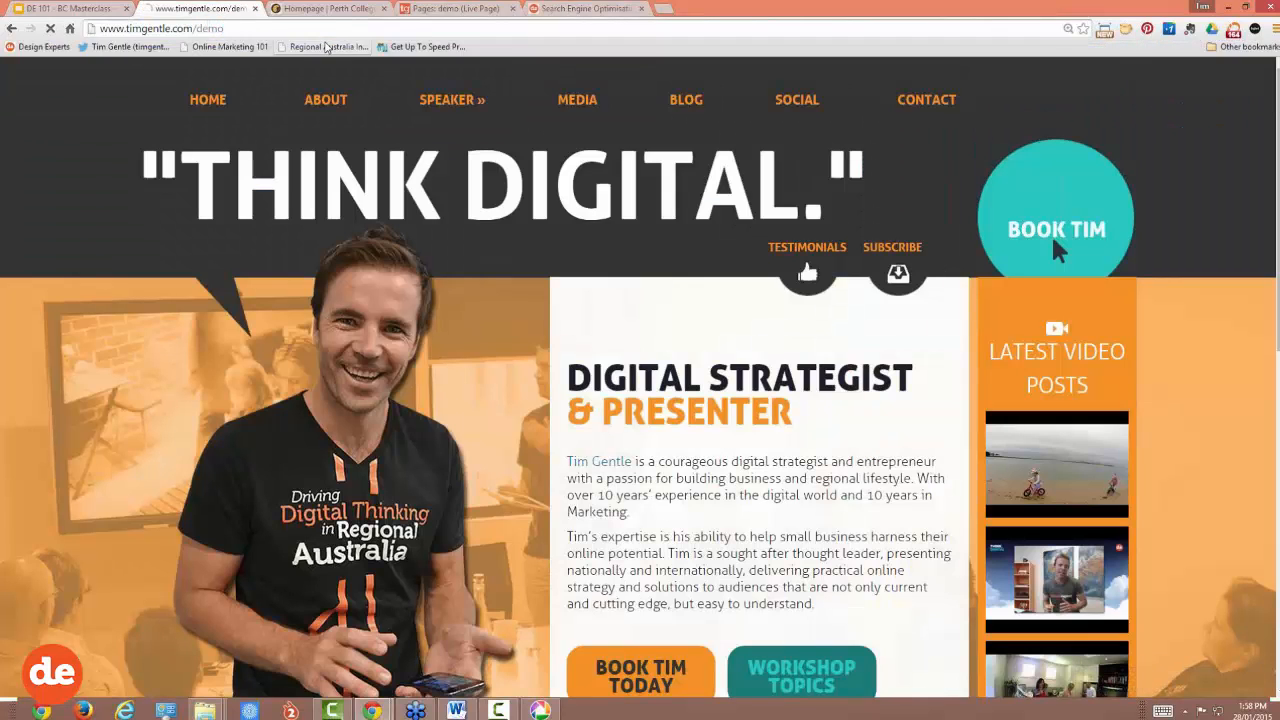
scroll(871, 494, "down", 3)
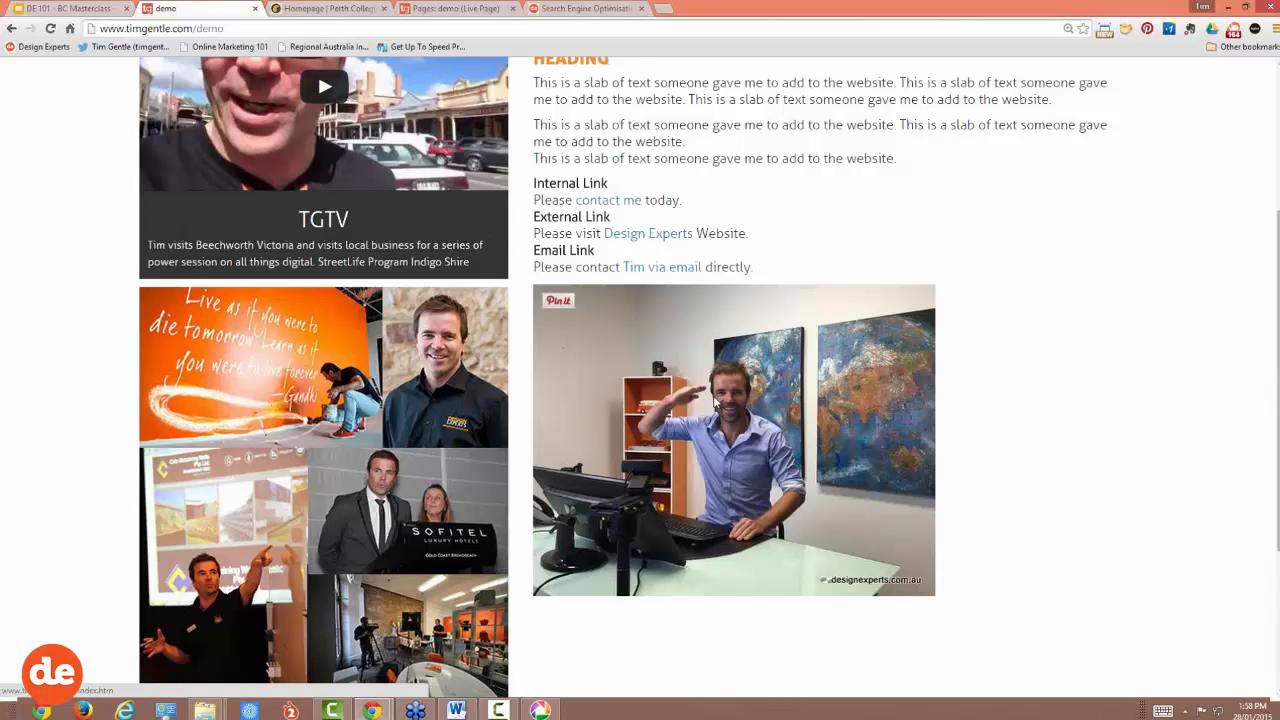
scroll(715, 400, "up", 3)
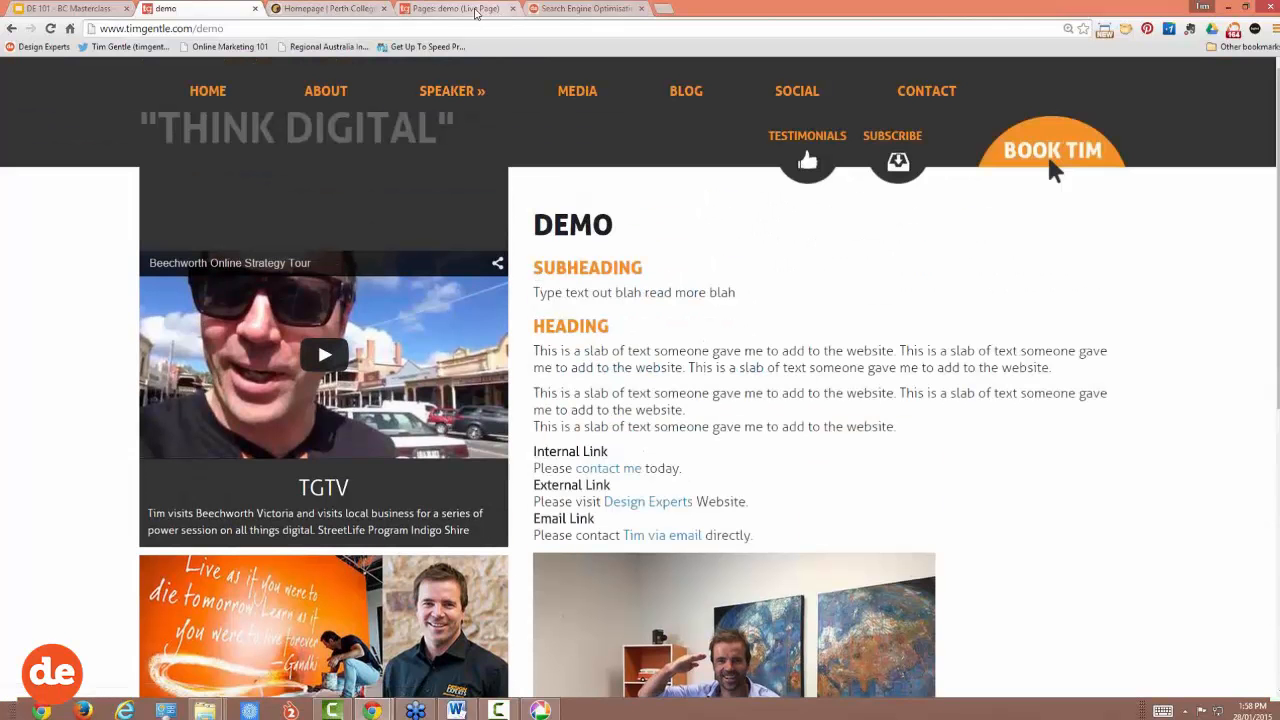
left_click(470, 10)
scroll(497, 262, "down", 2)
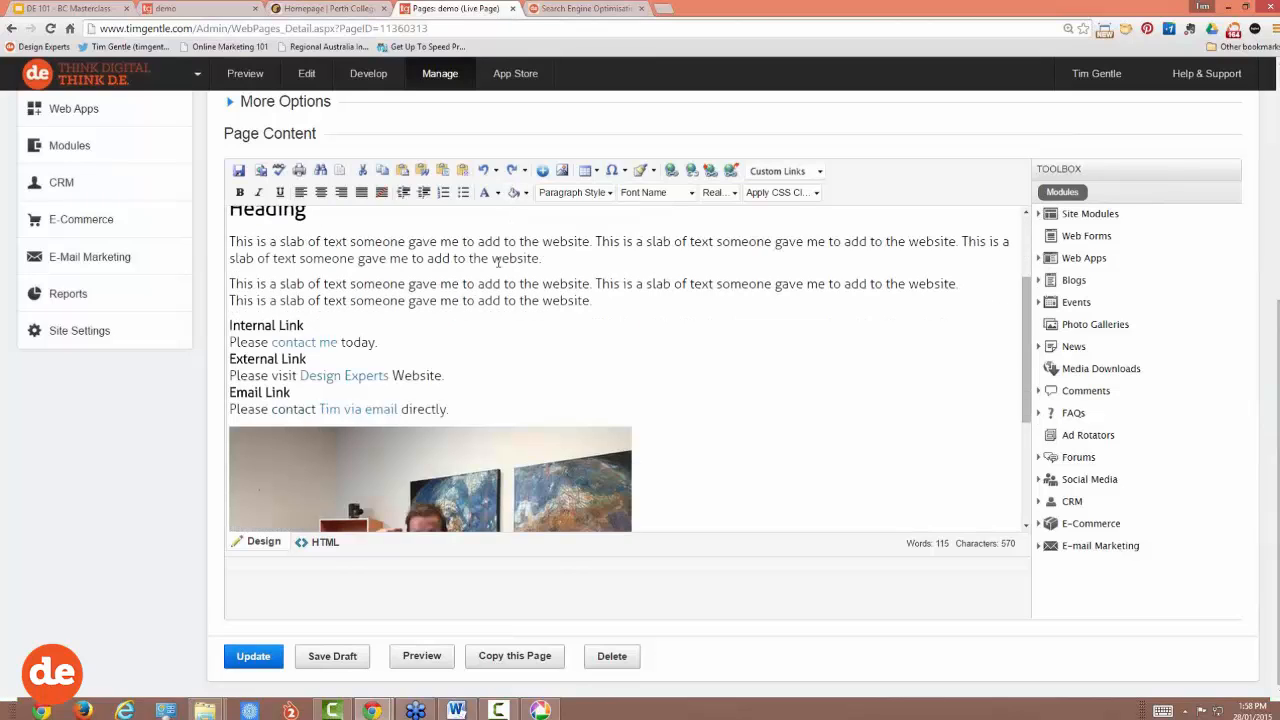
Step: Unlock the photo's proportions, give it alt text about the free webinar, and align it right
scroll(719, 296, "down", 3)
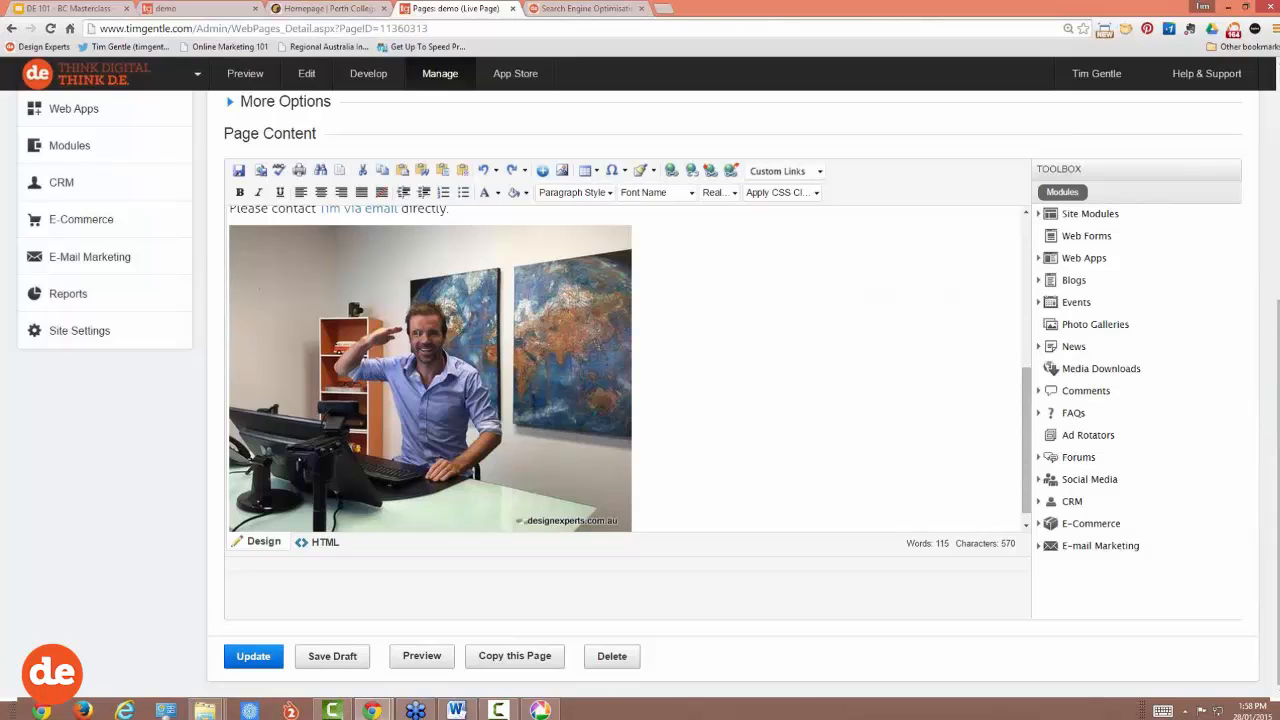
right_click(425, 344)
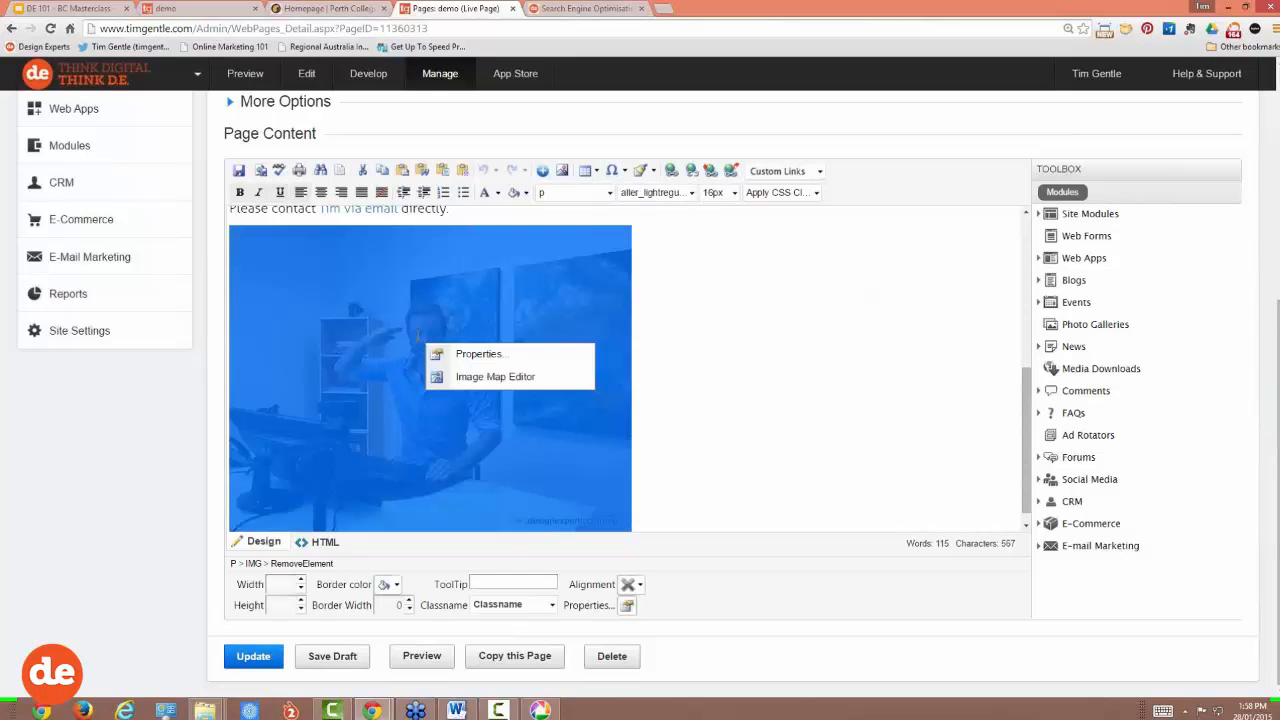
left_click(480, 355)
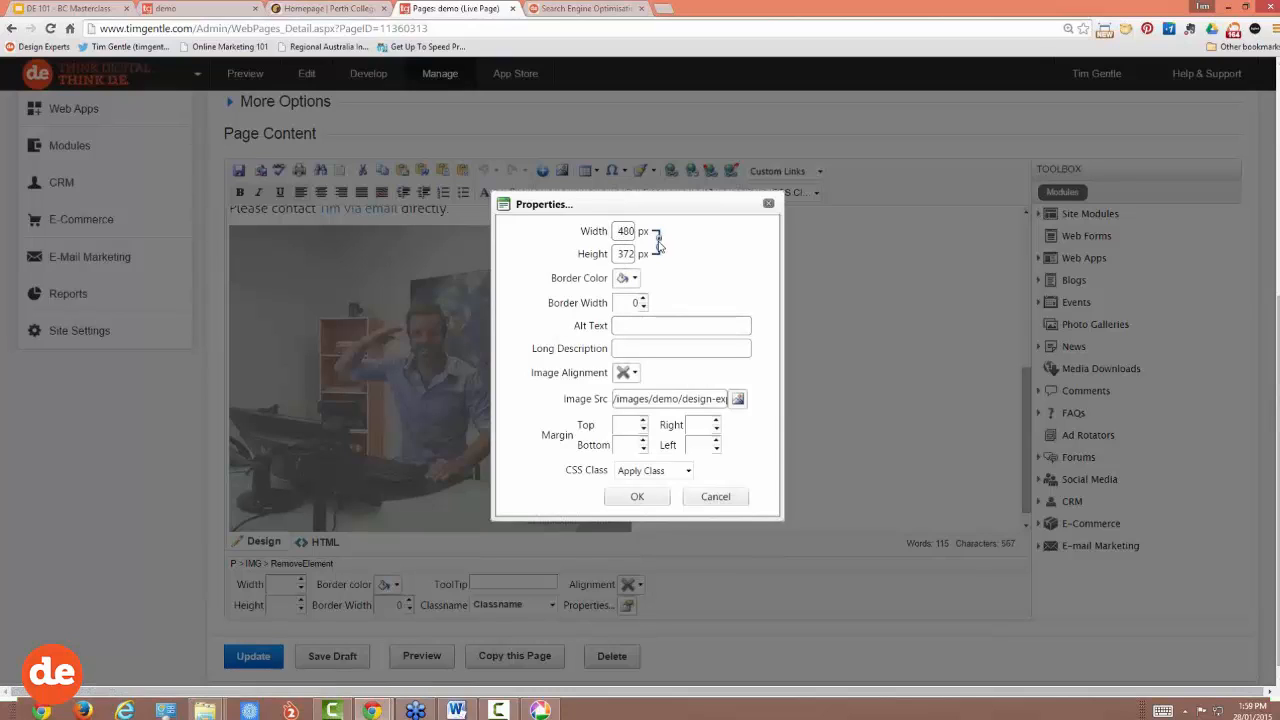
left_click(657, 242)
left_click(631, 326)
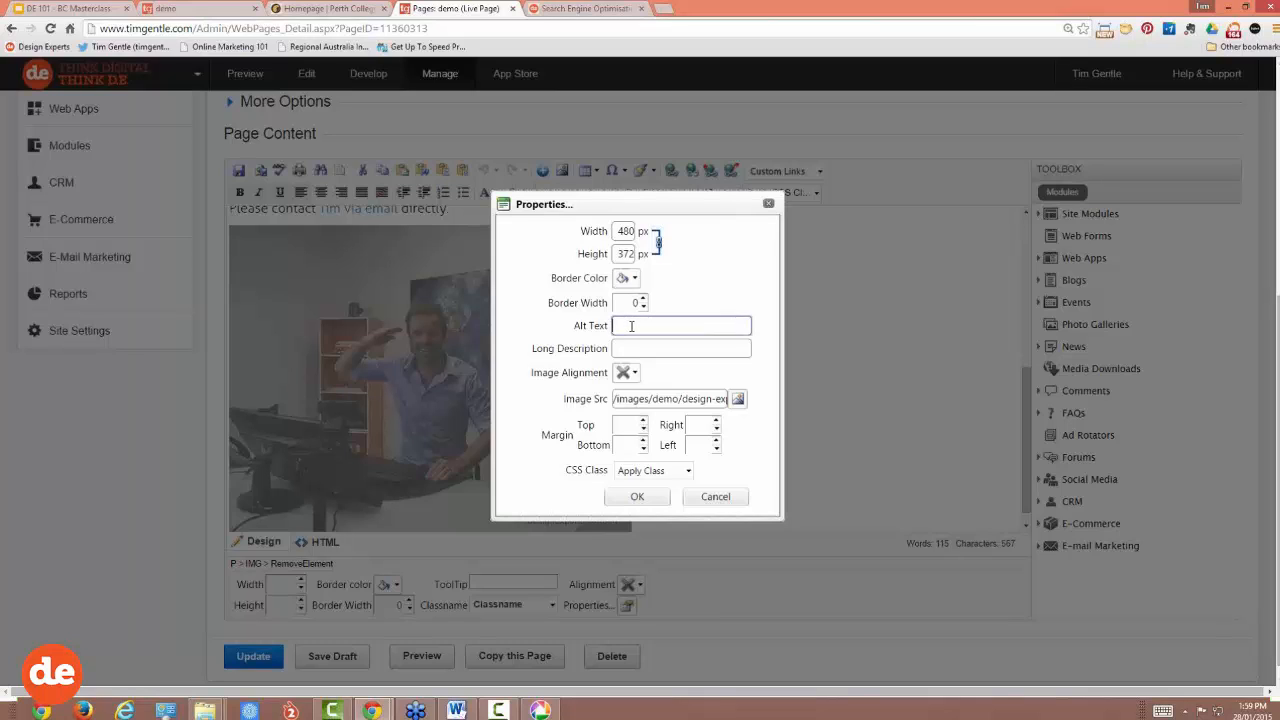
type("T")
type("im G")
type("entle, de")
type("livers")
type(" a free webinar for DE")
type(" clients")
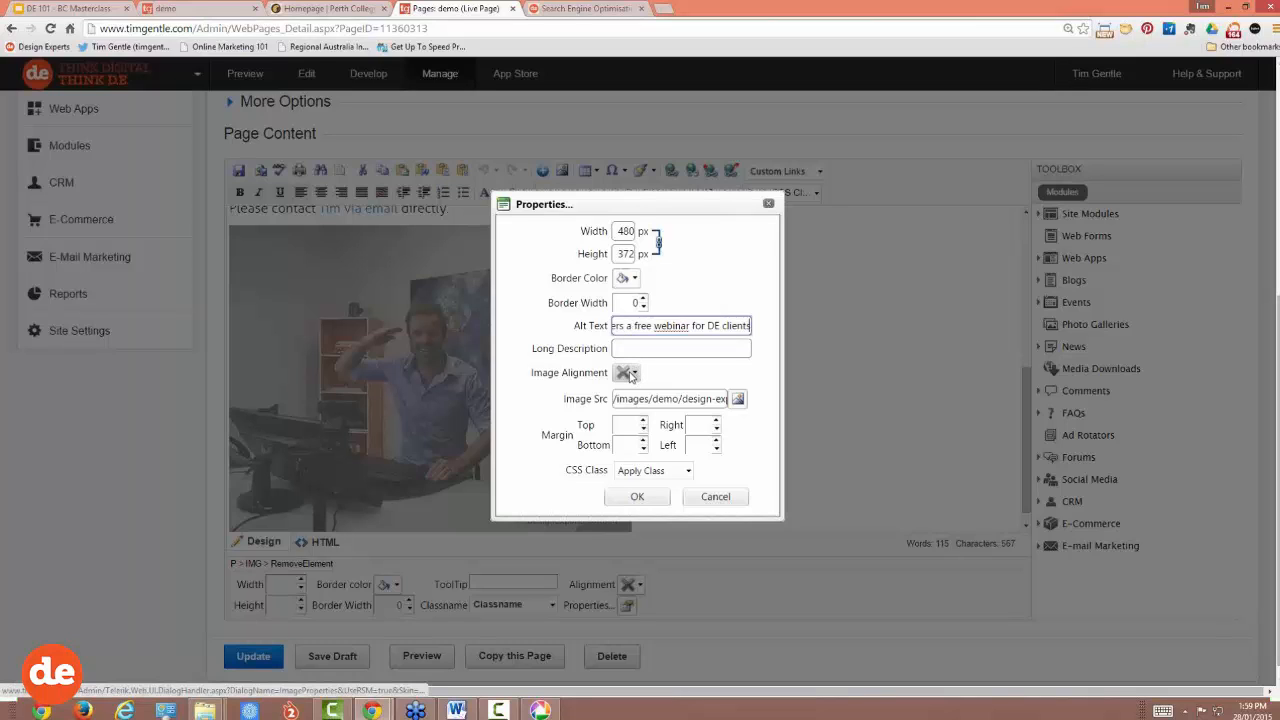
left_click(631, 376)
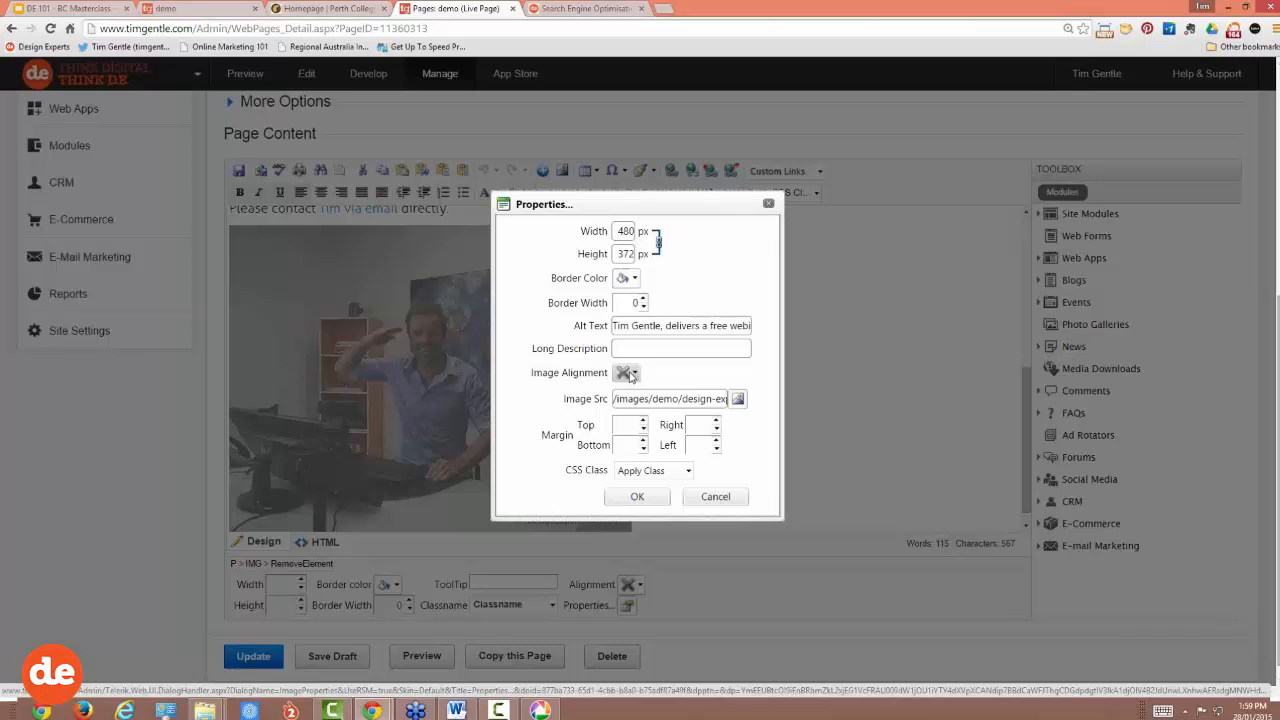
left_click(635, 374)
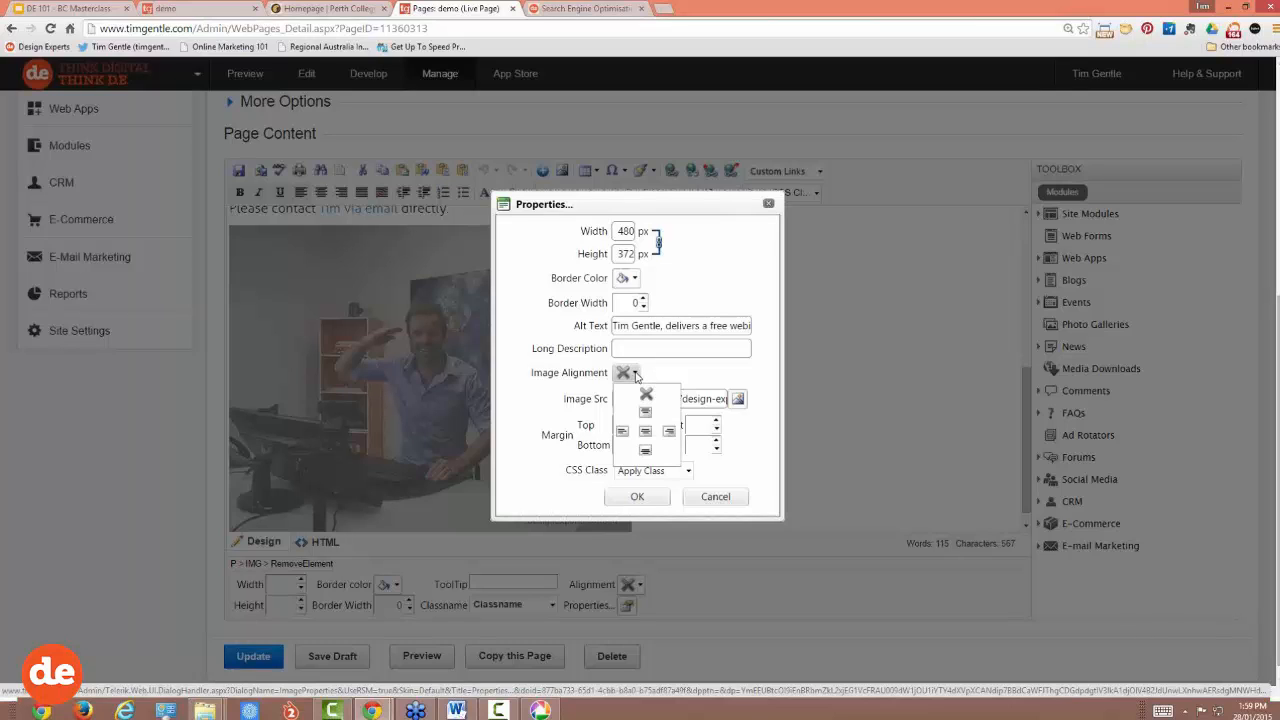
left_click(669, 432)
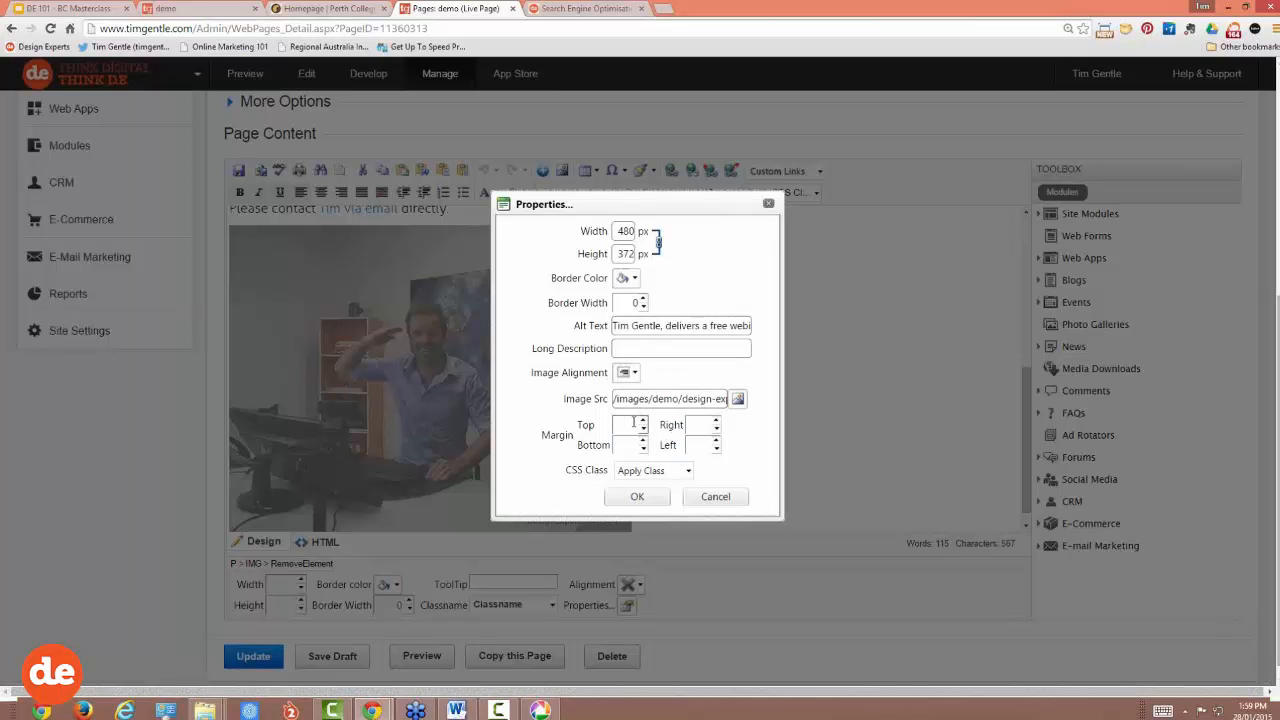
Step: Set 10 px top, bottom and left margins on the photo and apply them
left_click(629, 425)
type("10")
left_click(701, 425)
left_click(625, 446)
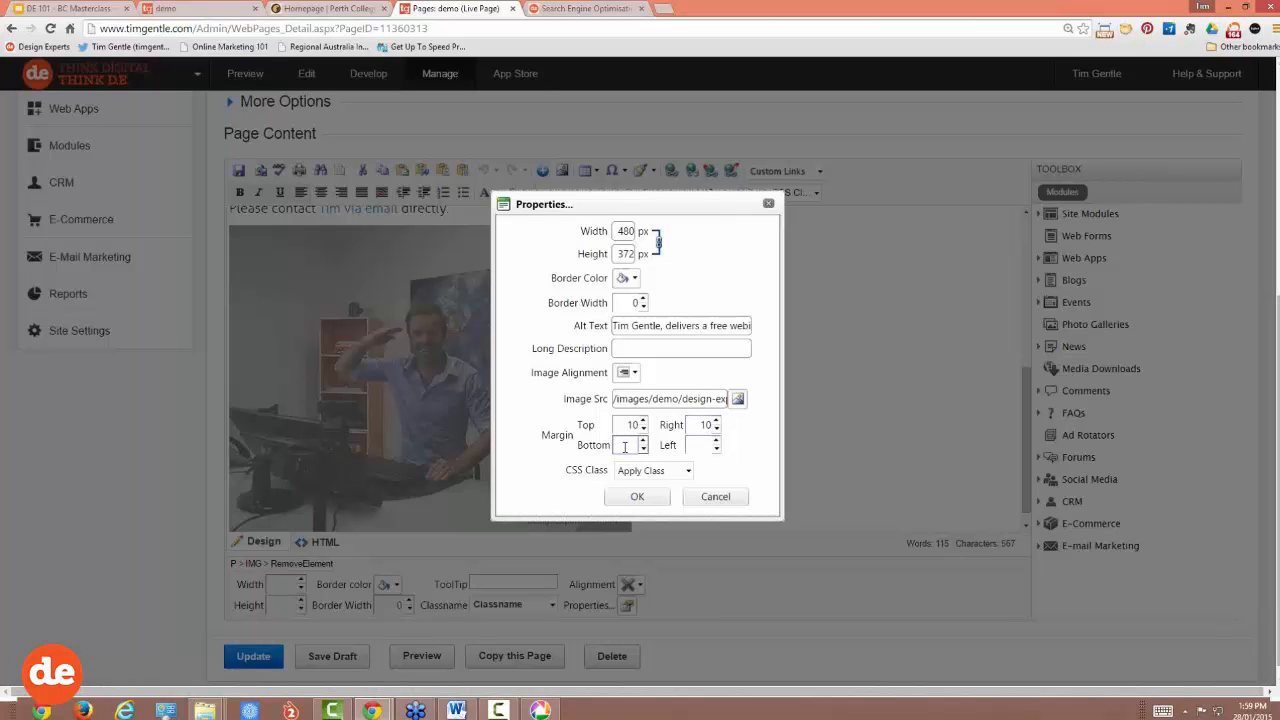
type("10")
left_click(701, 444)
type("1")
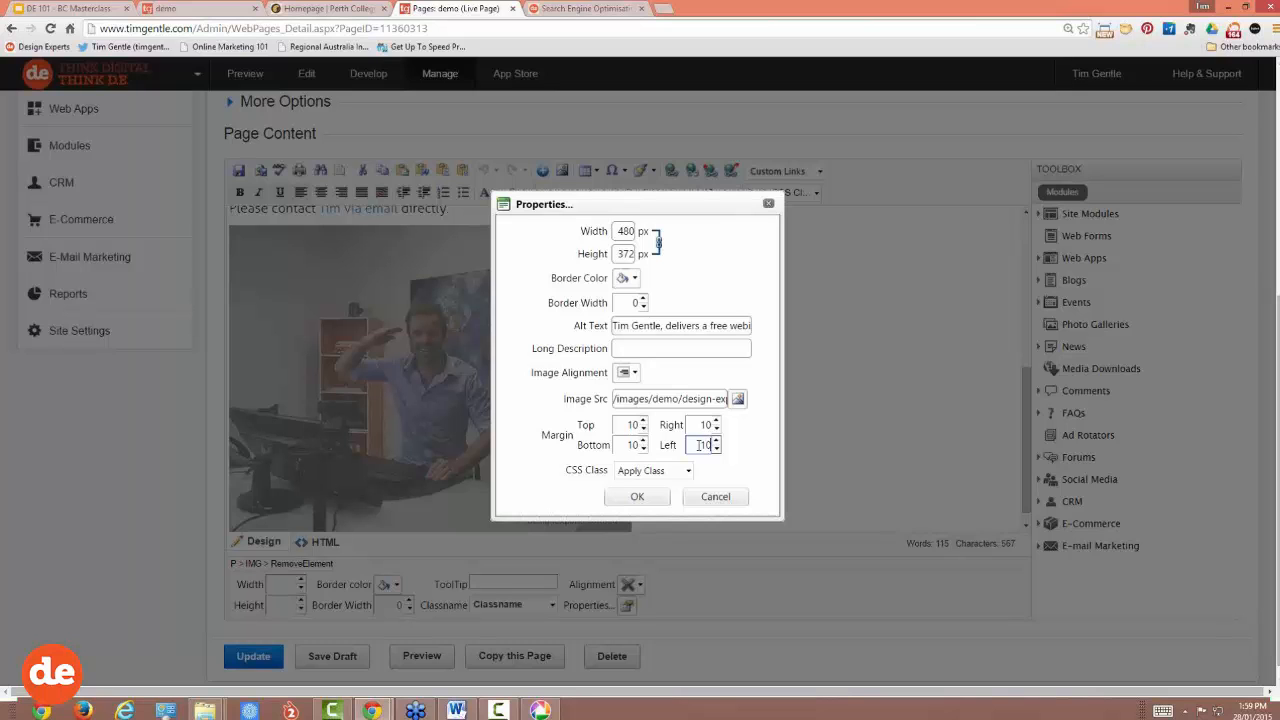
type("0")
left_click(637, 496)
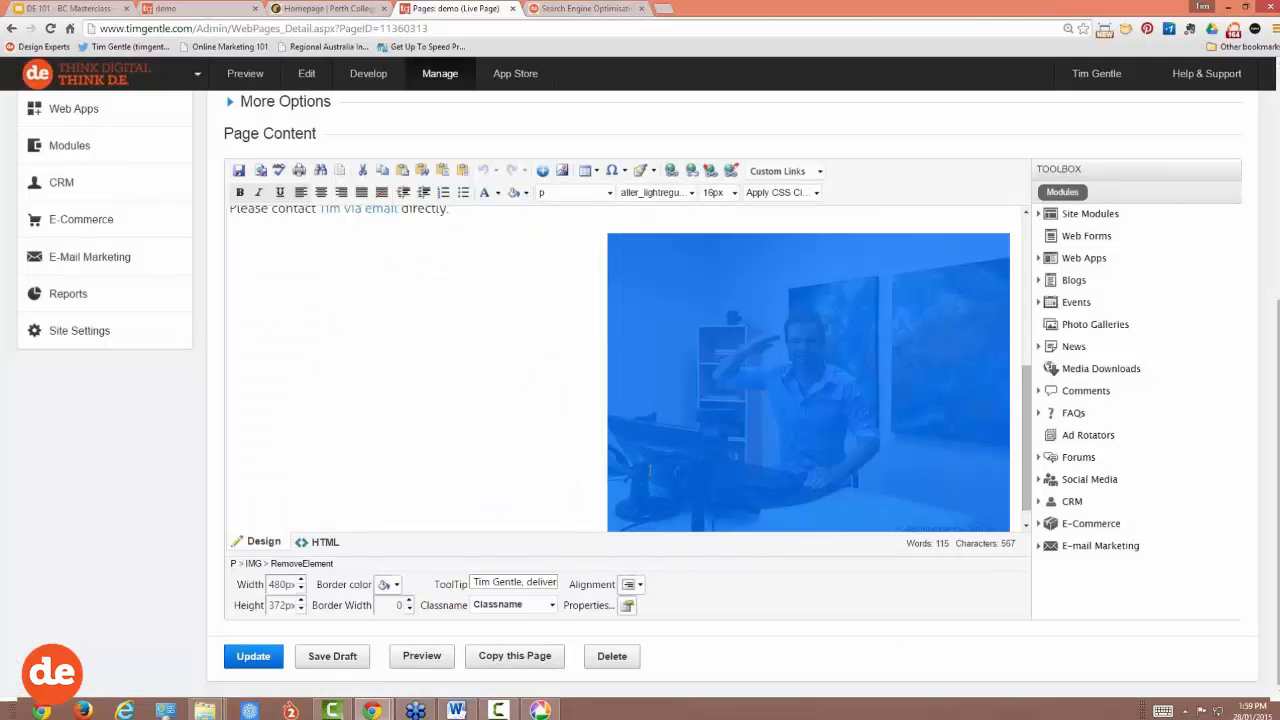
left_click(589, 384)
scroll(579, 380, "down", 1)
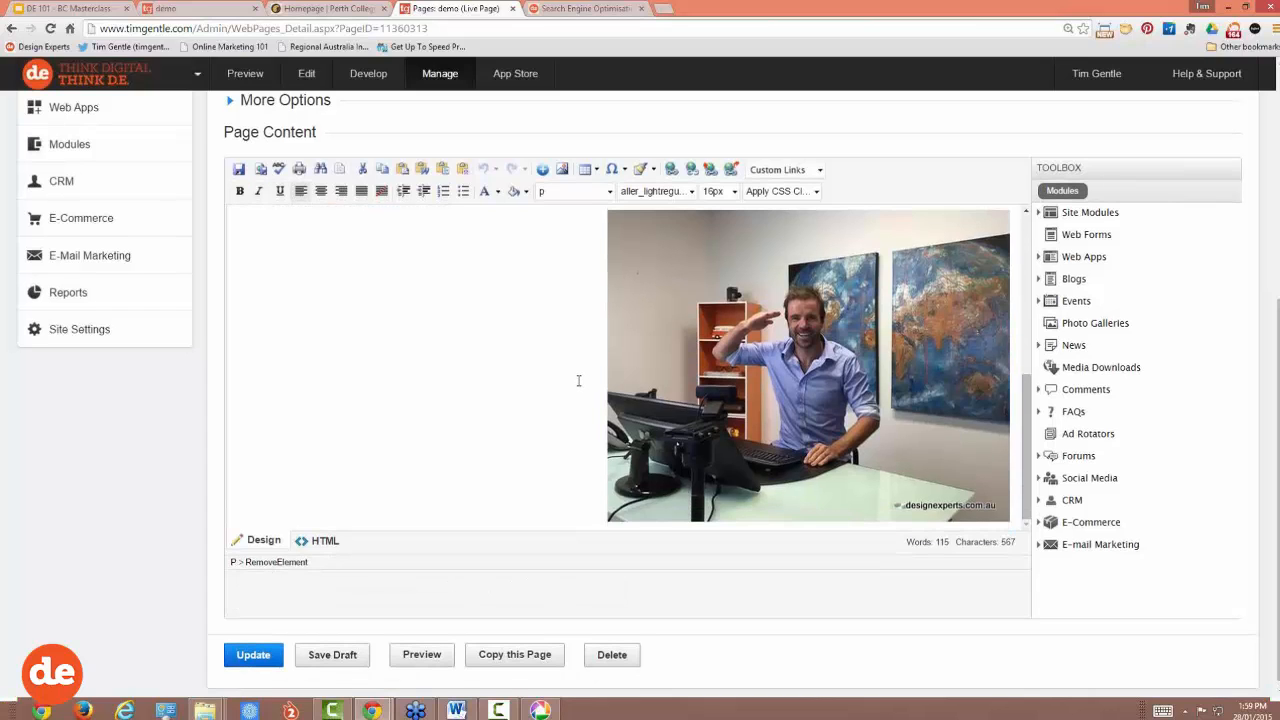
scroll(578, 380, "up", 5)
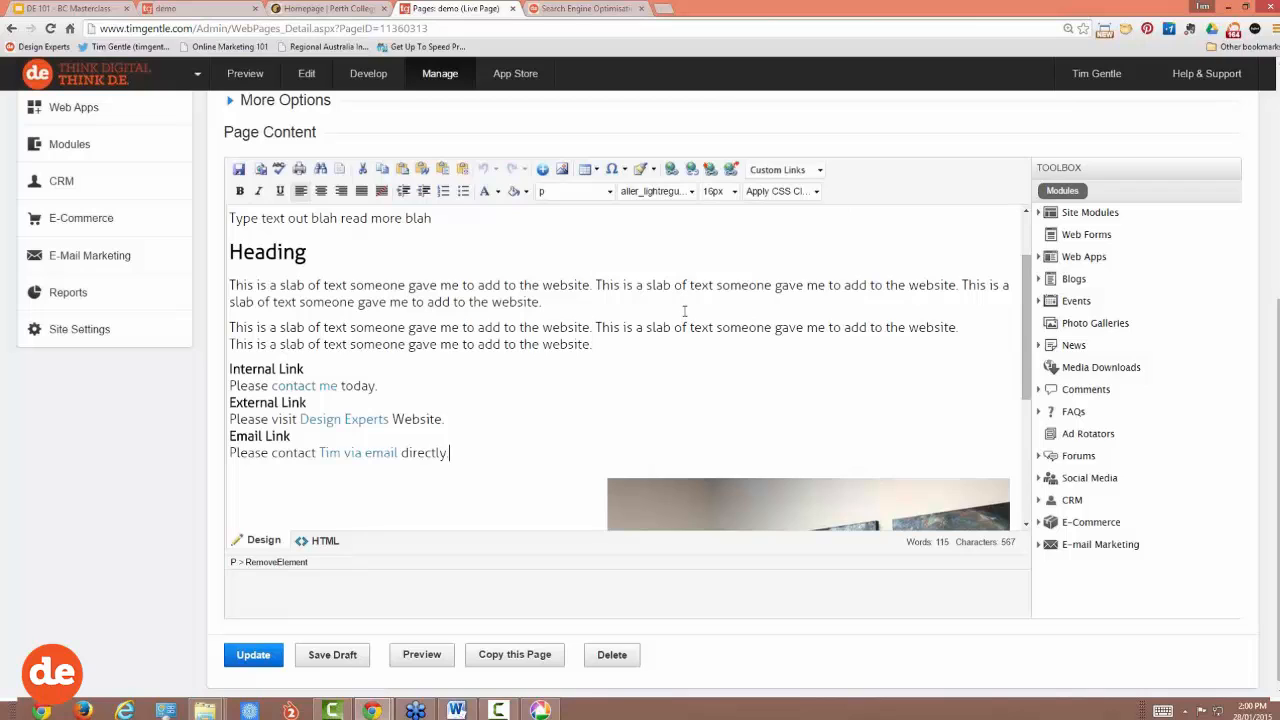
Step: Drag the photo up through the text toward the paragraphs under Heading
scroll(829, 446, "down", 4)
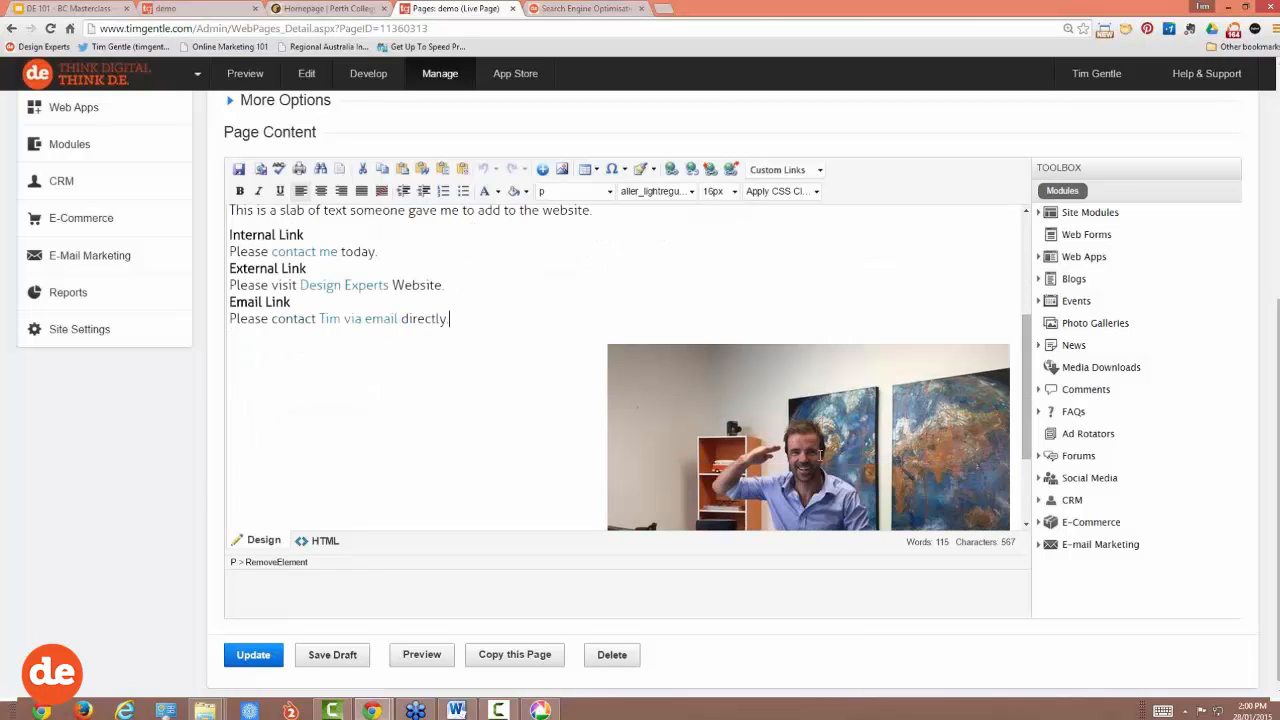
left_click(820, 454)
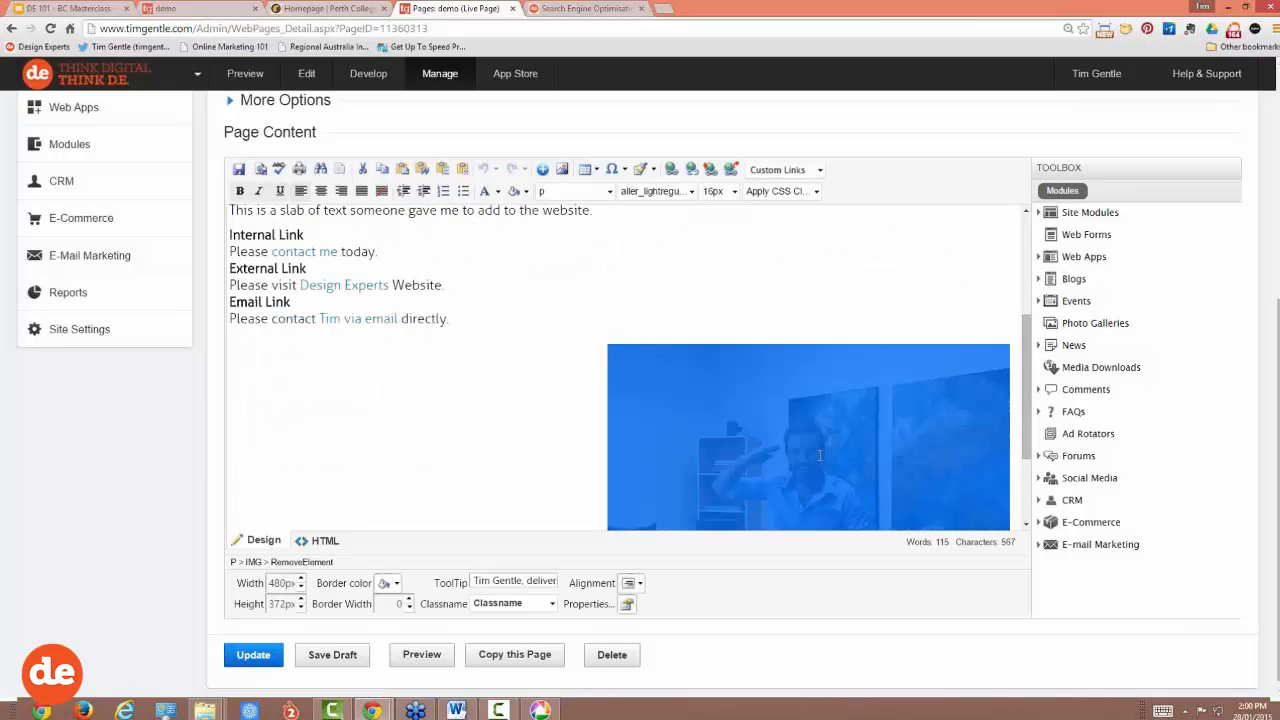
left_click_drag(820, 455, 821, 373)
left_click(445, 284)
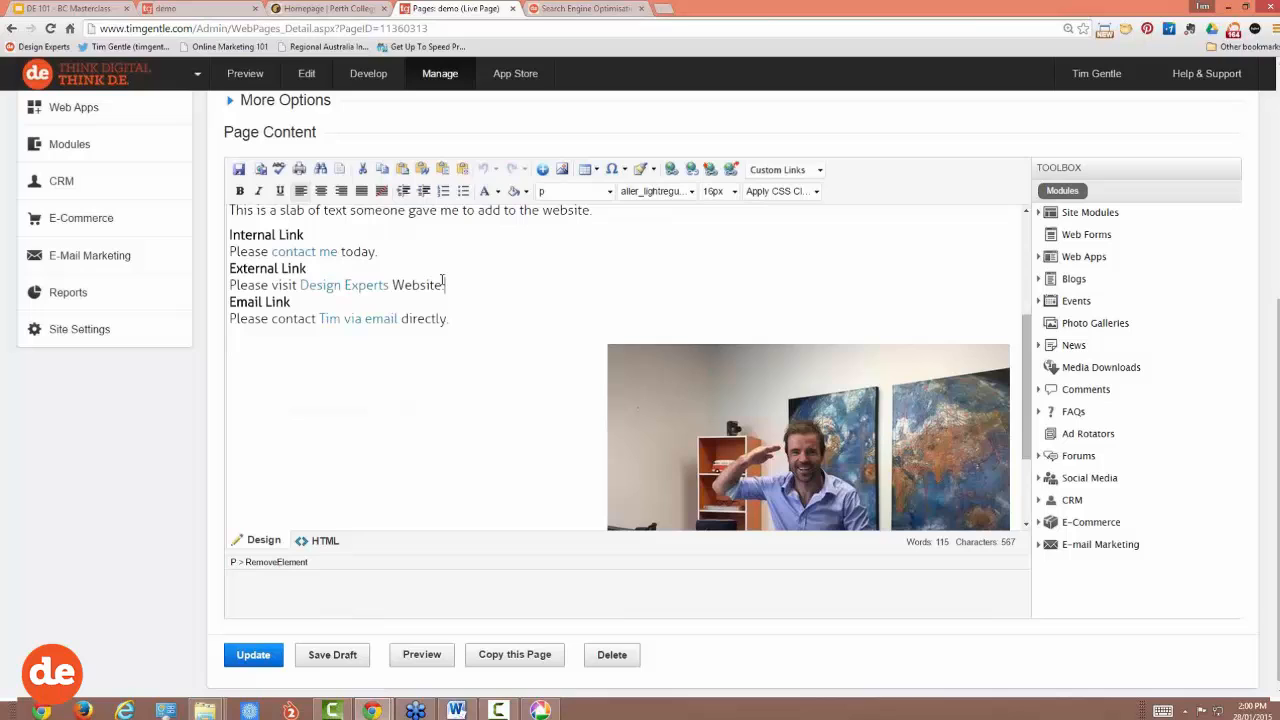
left_click(400, 253)
scroll(400, 253, "up", 1)
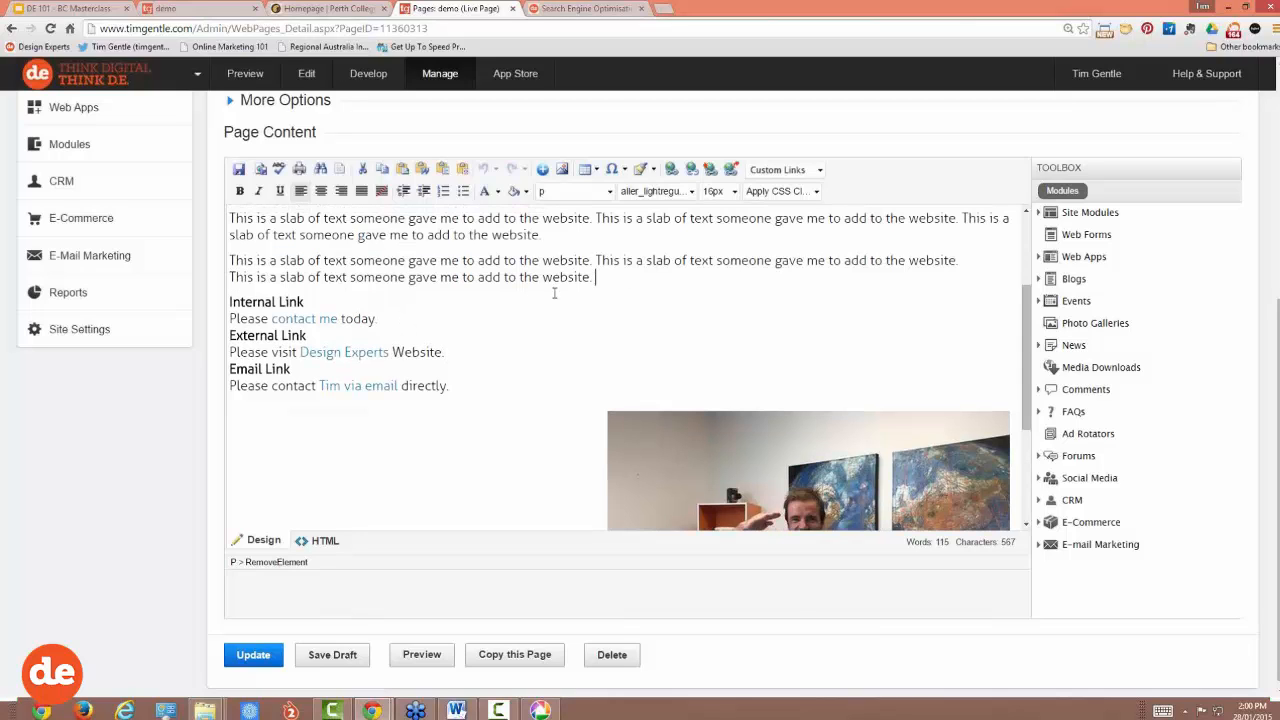
left_click_drag(379, 318, 337, 318)
left_click(381, 318)
left_click(811, 476)
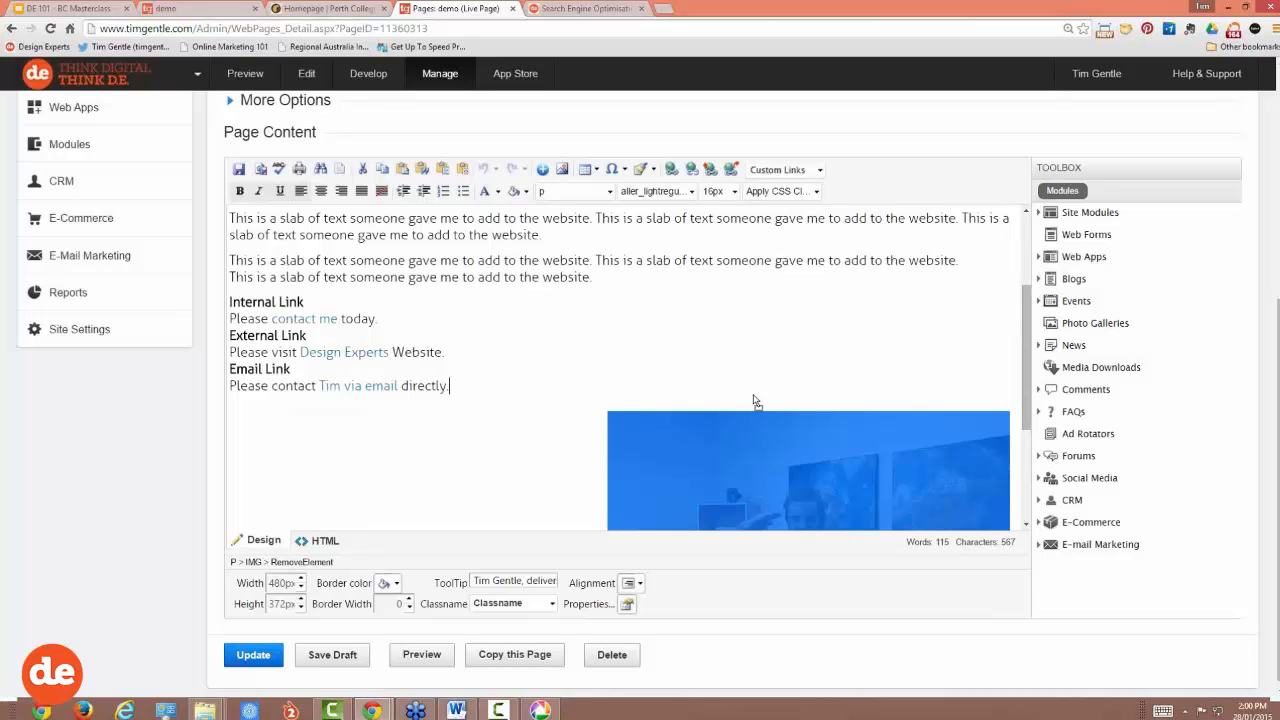
key("Up")
key("Up")
key("Up")
key("Up")
left_click_drag(750, 316, 752, 254)
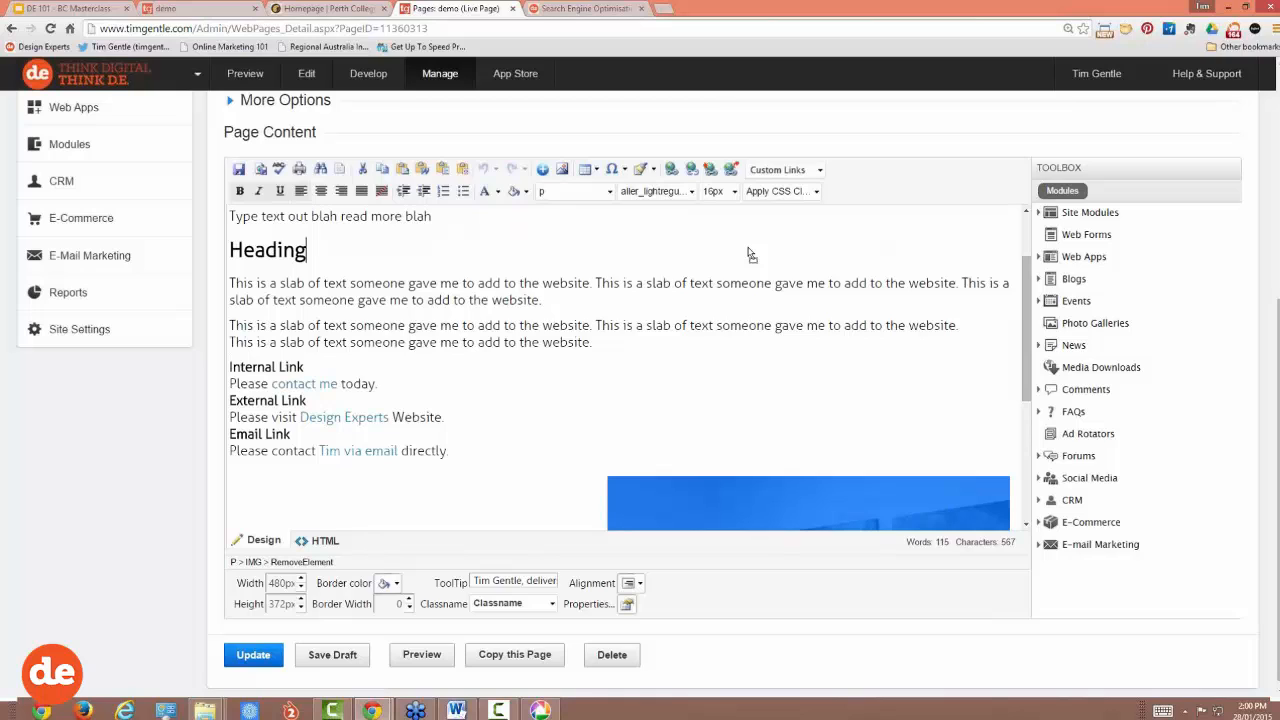
left_click_drag(750, 254, 748, 247)
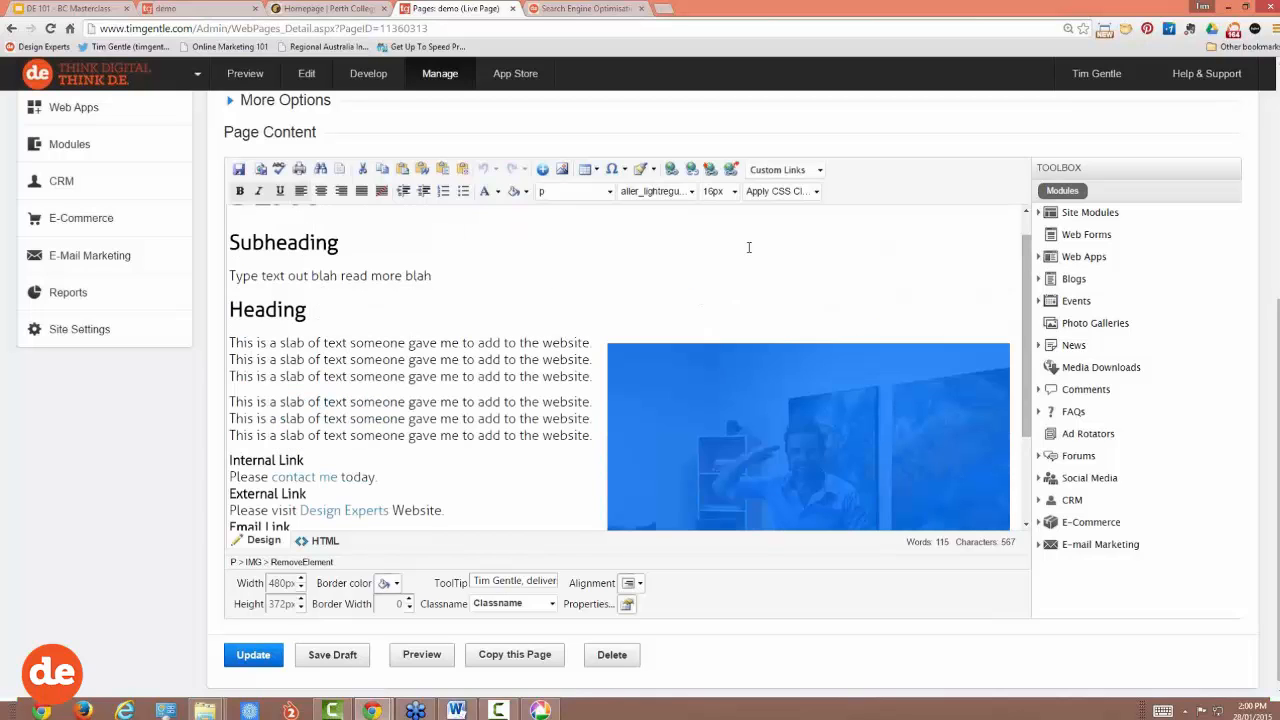
left_click(591, 362)
Step: Move the photo up beside the Subheading under DEMO and publish the page
scroll(694, 430, "up", 2)
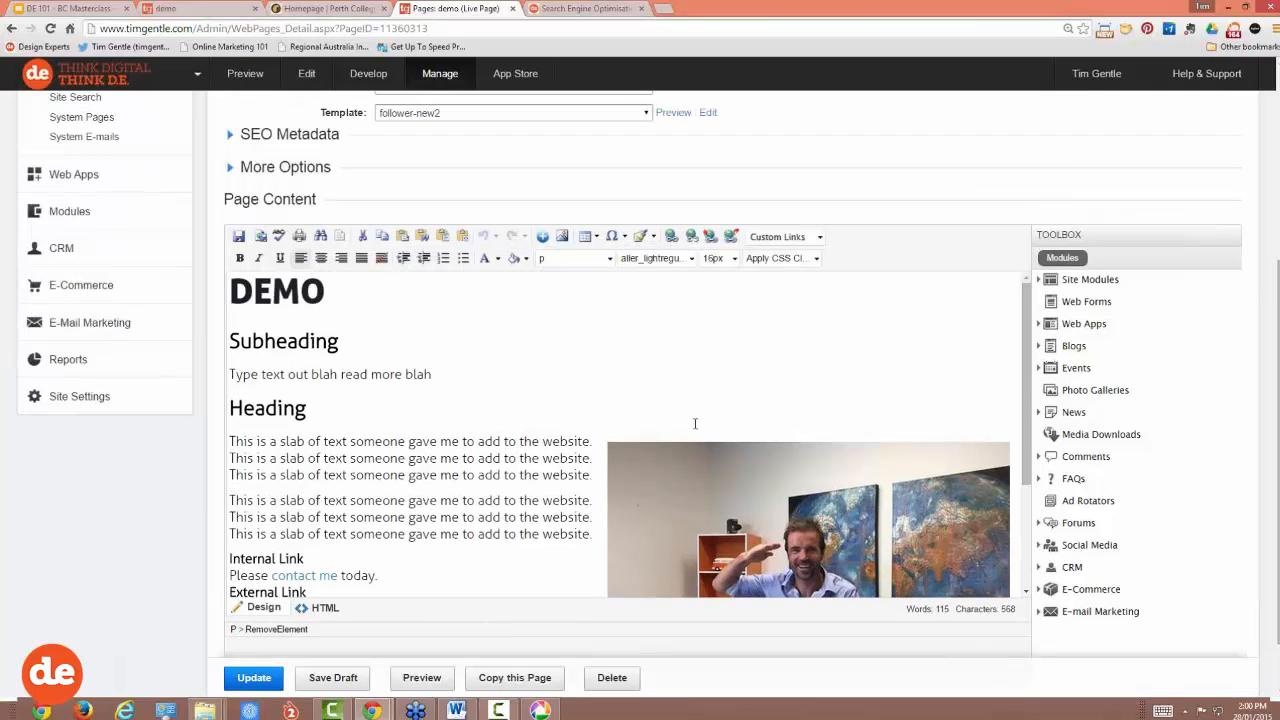
left_click_drag(694, 460, 681, 339)
left_click_drag(649, 415, 674, 294)
left_click(573, 358)
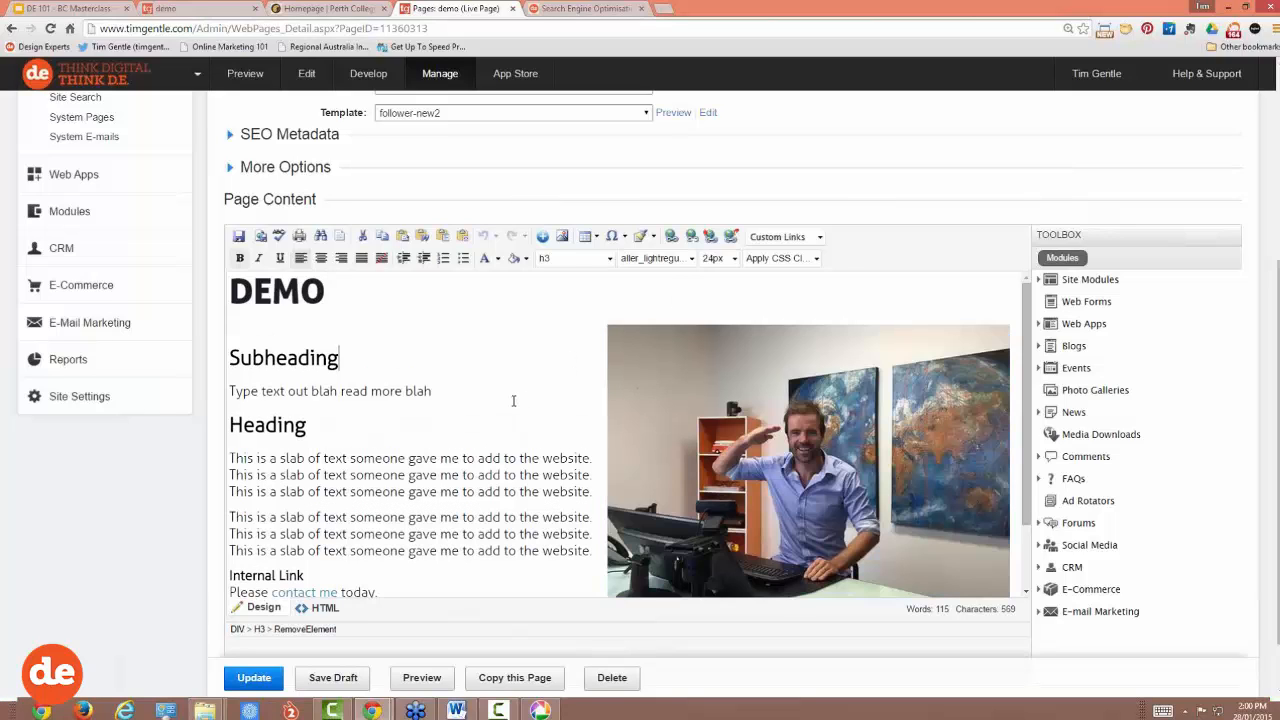
scroll(513, 401, "down", 2)
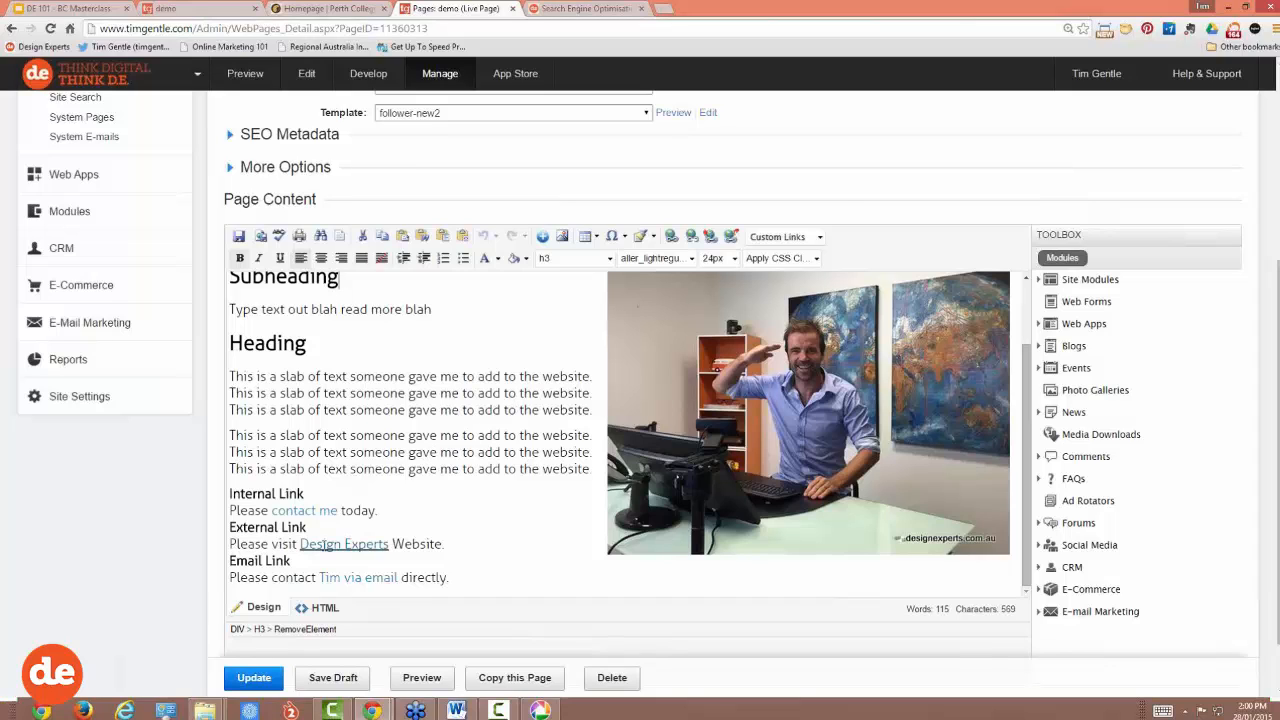
left_click(254, 680)
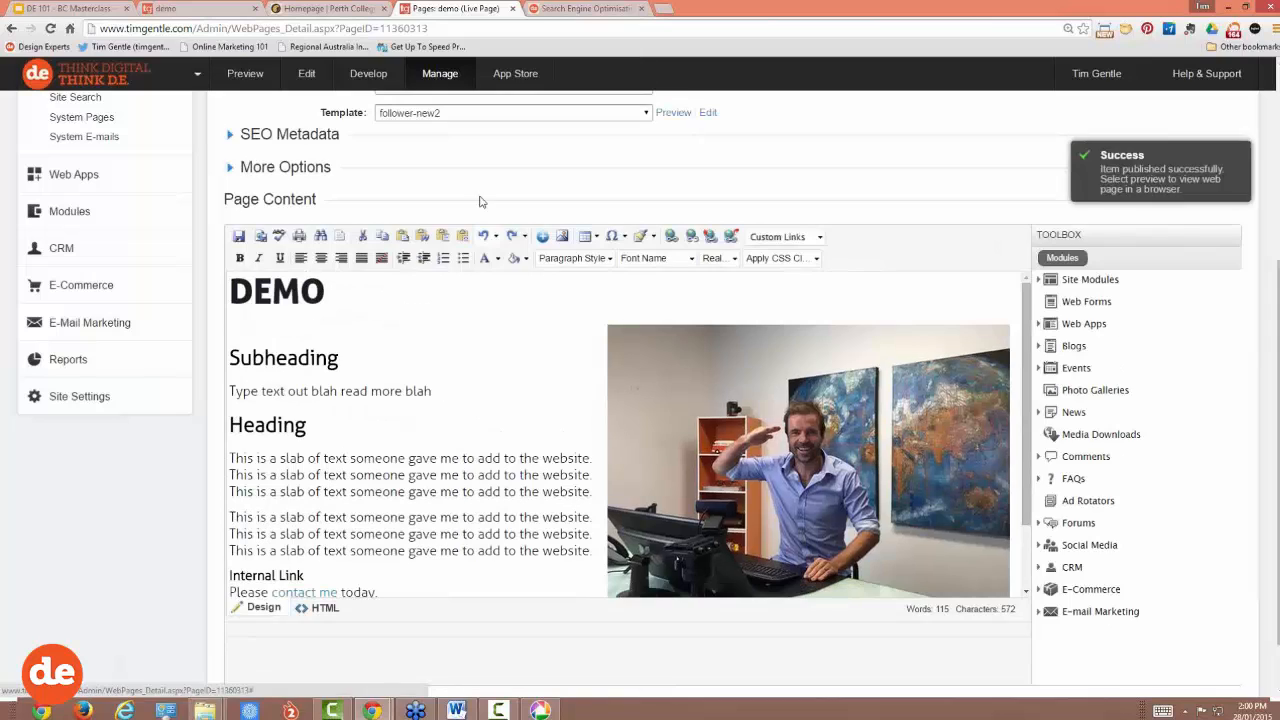
left_click(168, 10)
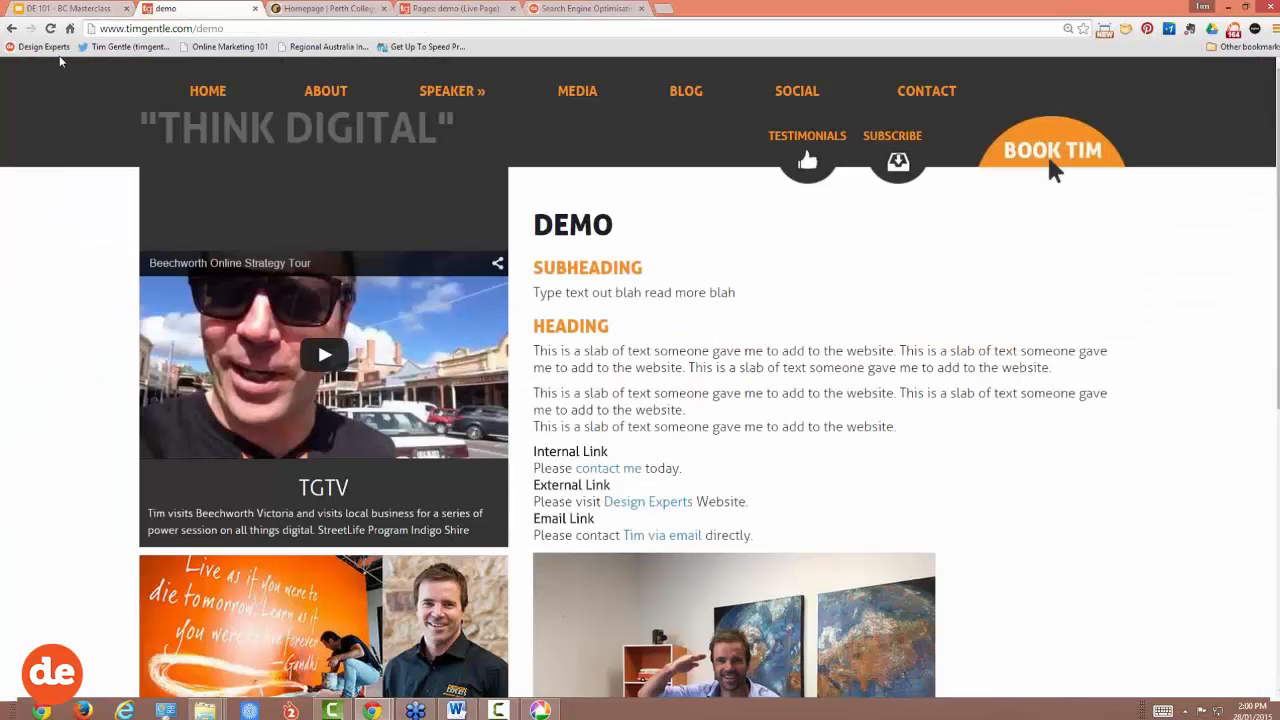
left_click(50, 29)
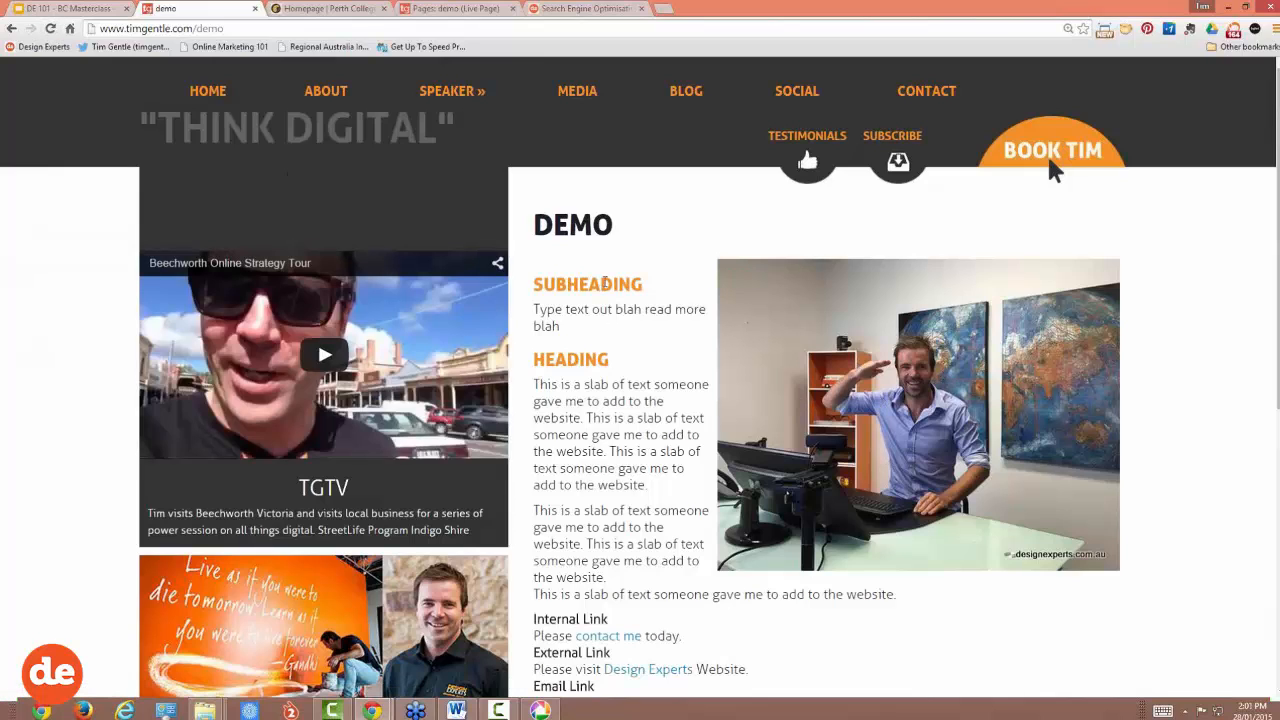
scroll(609, 618, "down", 2)
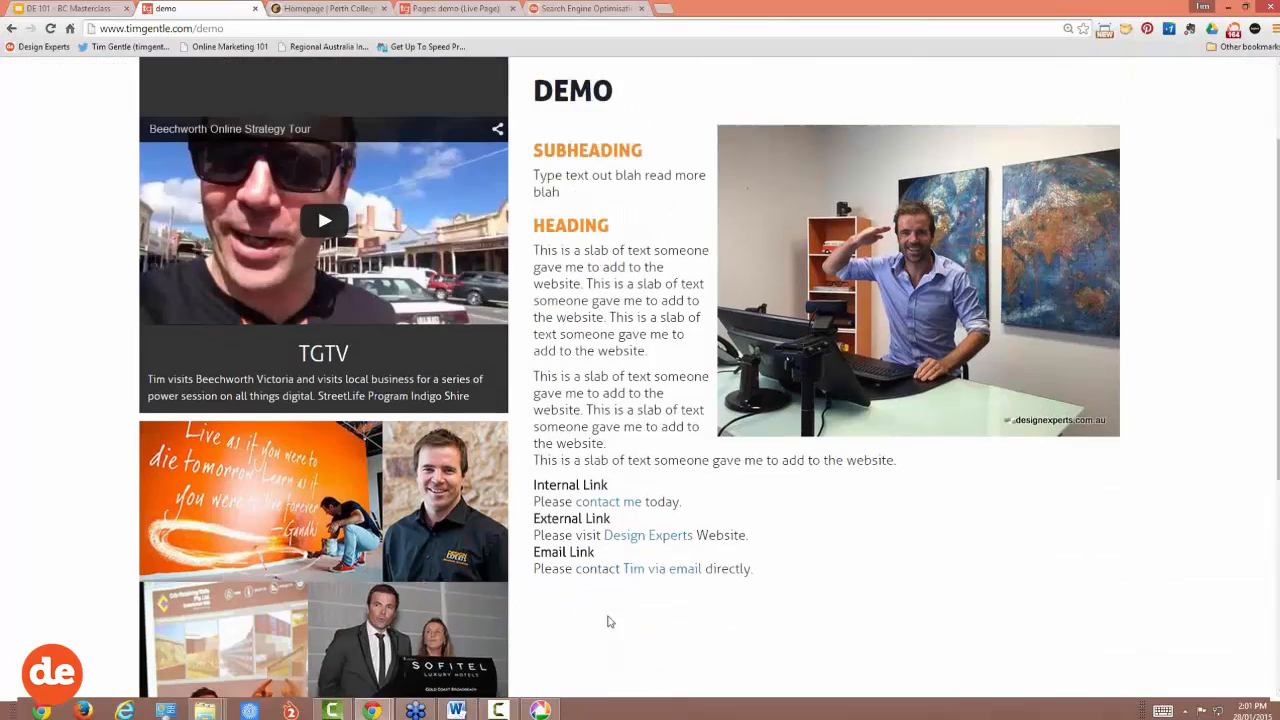
scroll(876, 350, "up", 1)
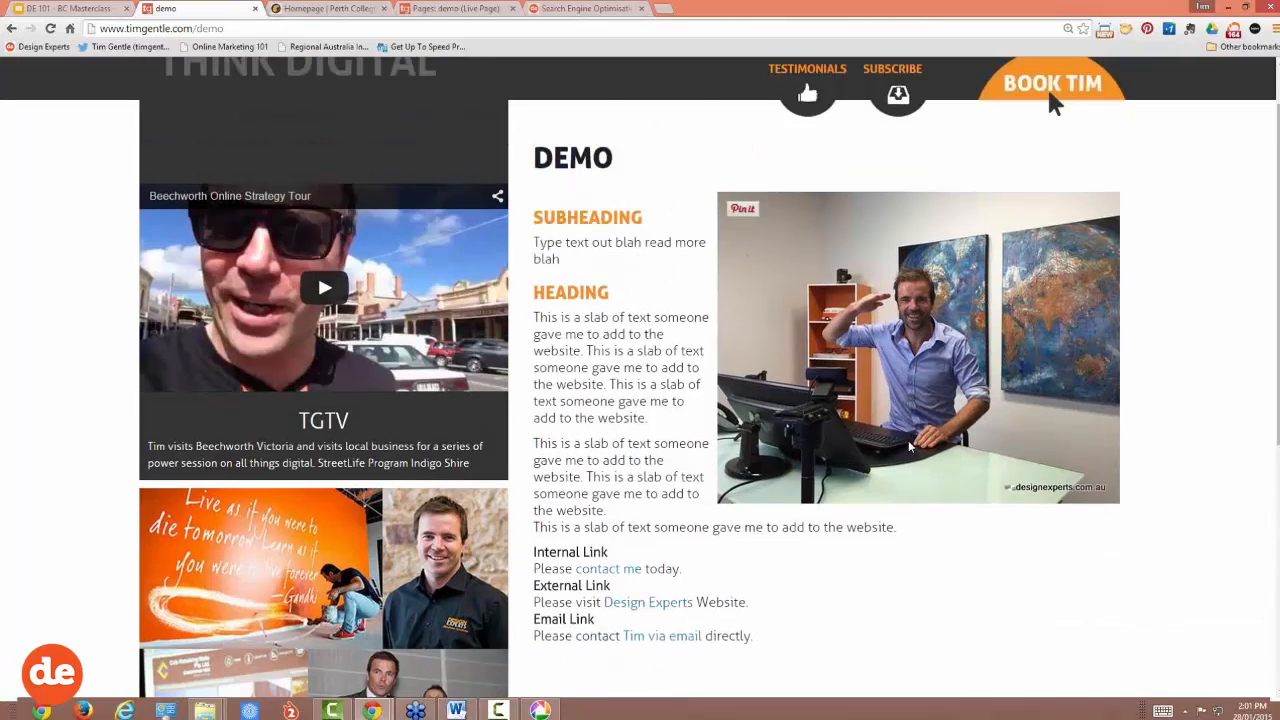
left_click(452, 8)
Step: Change the photo's width from 480 to 300 px, with height locking to 233
left_click(755, 412)
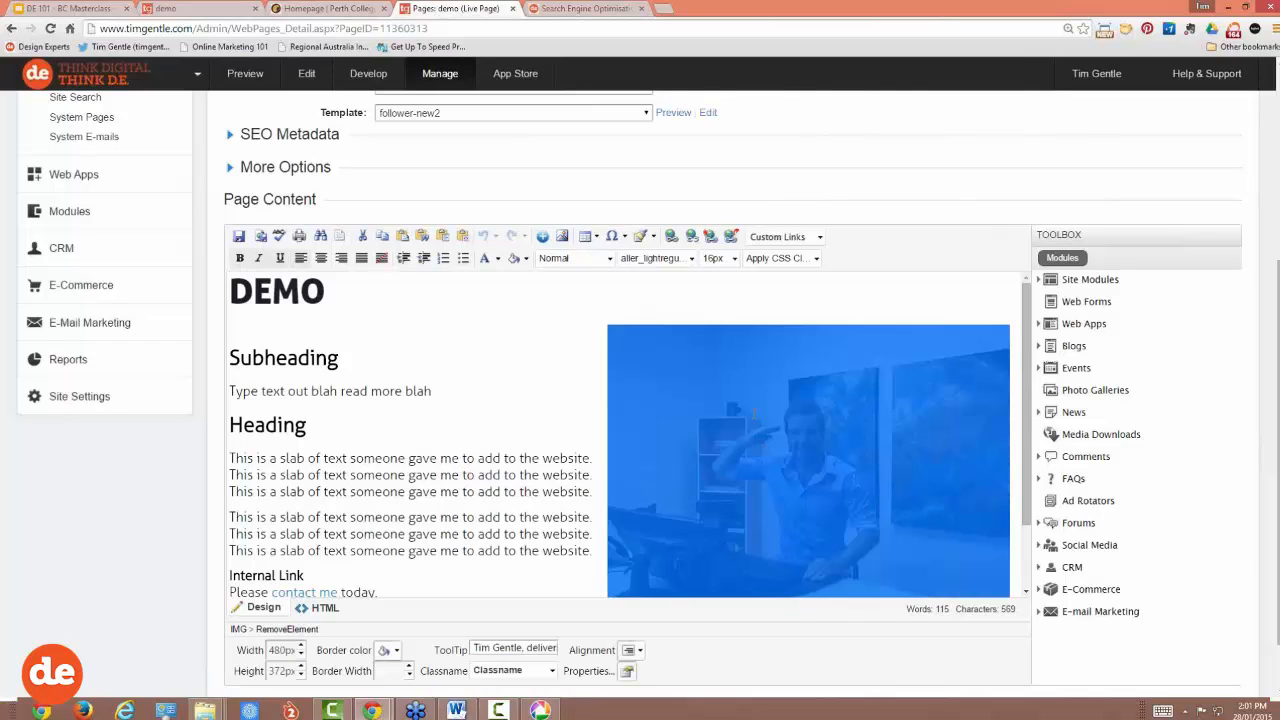
scroll(507, 378, "down", 2)
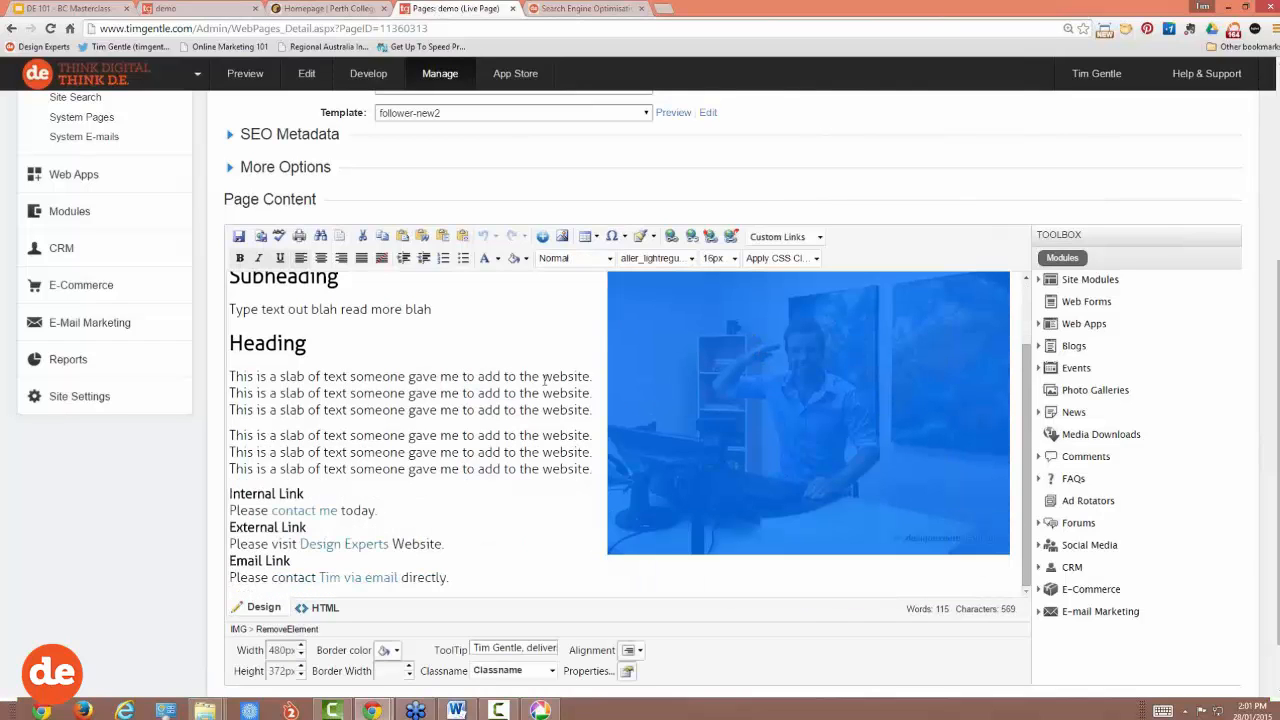
right_click(752, 391)
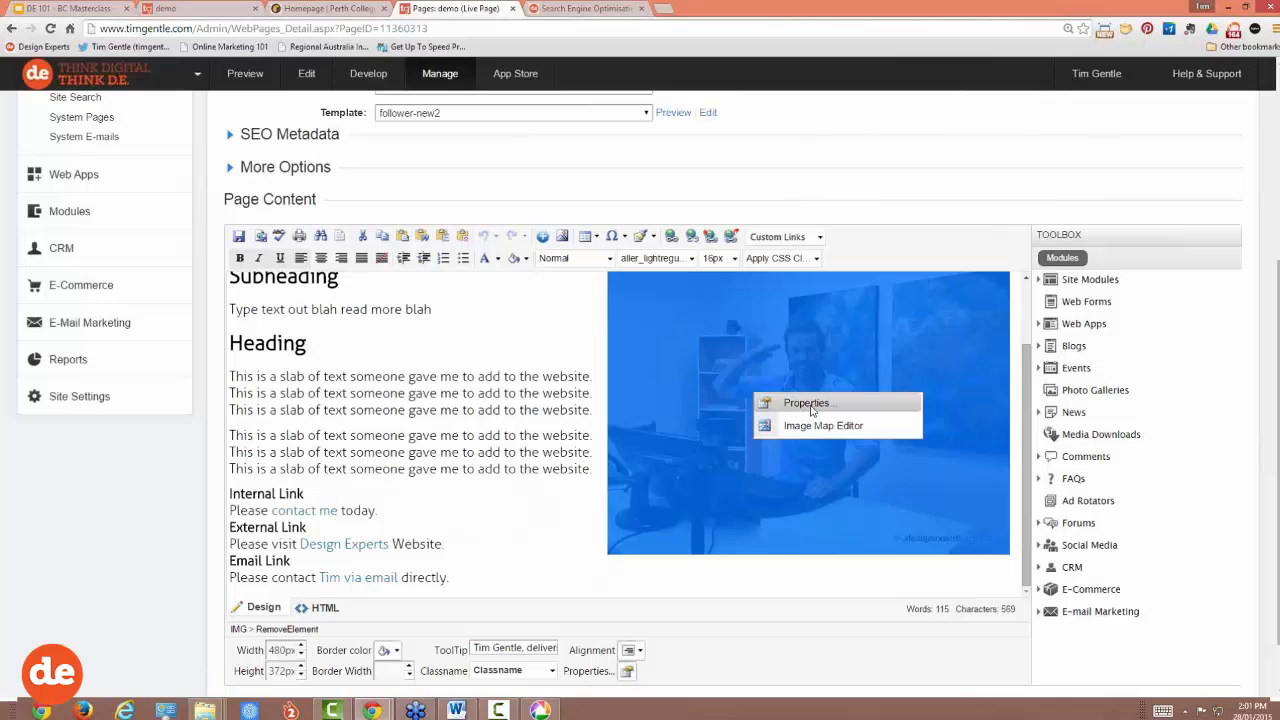
left_click(806, 406)
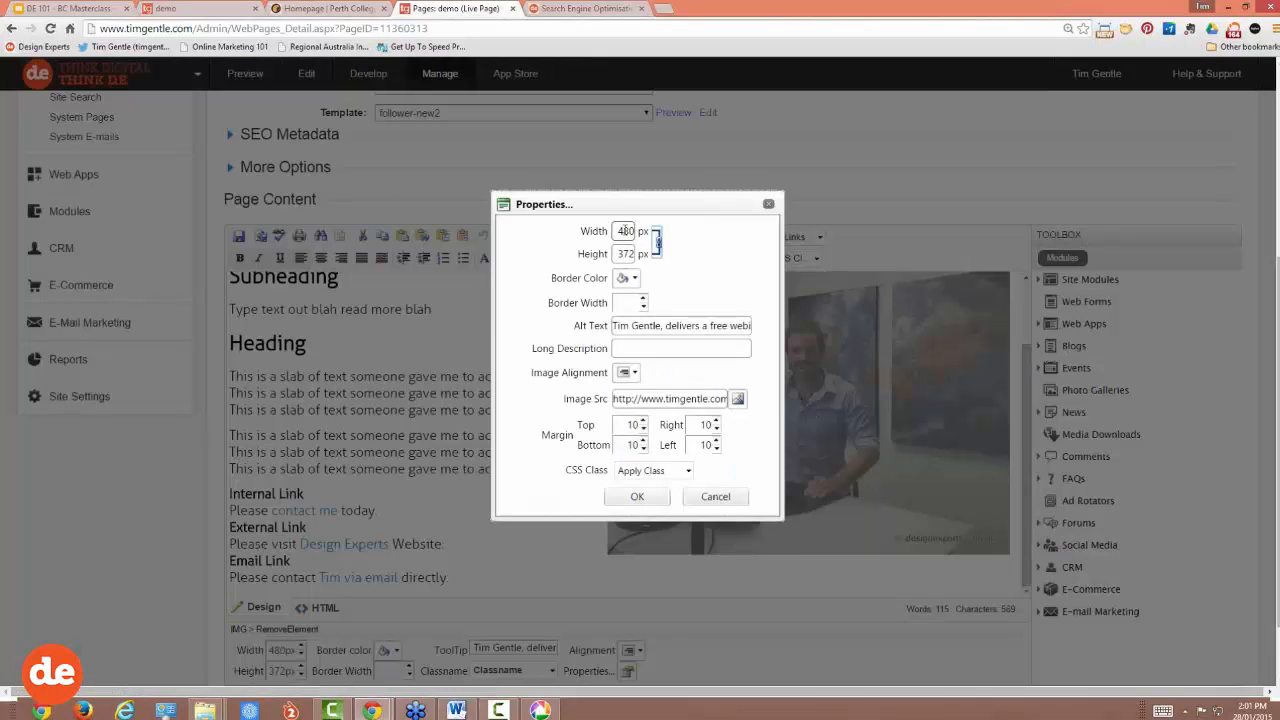
double_click(624, 231)
type("300")
left_click(637, 497)
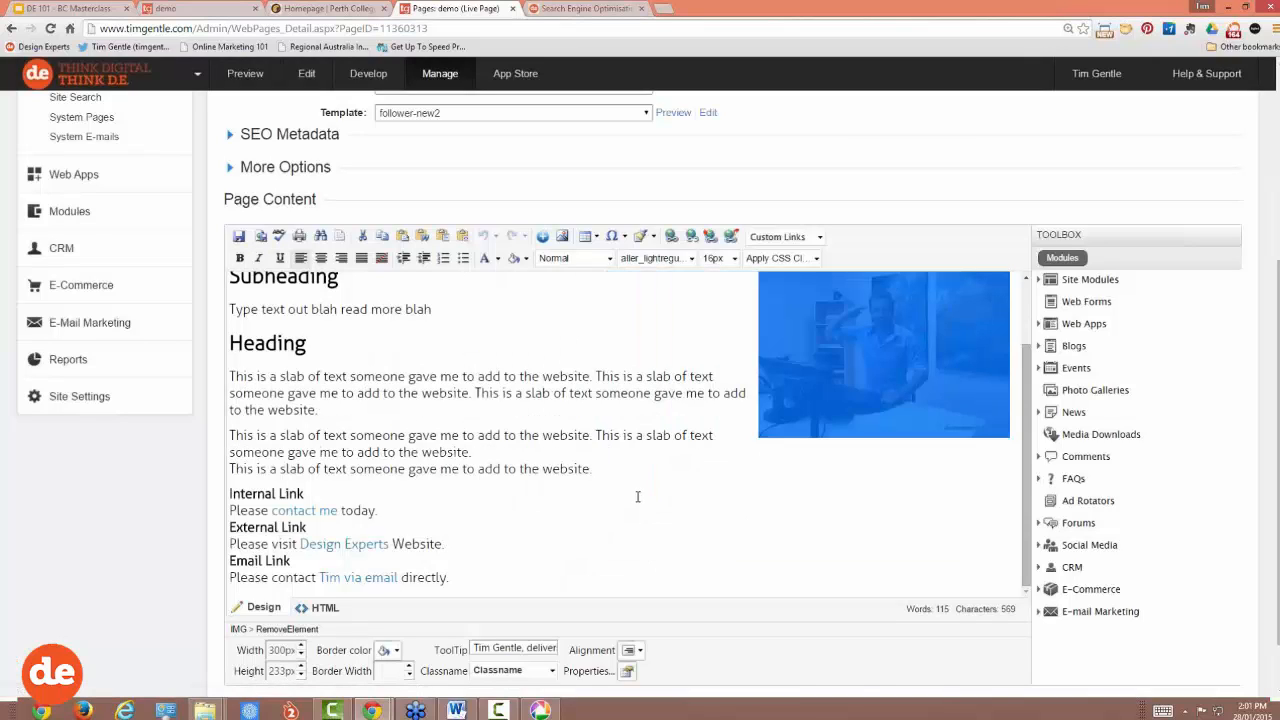
left_click(446, 540)
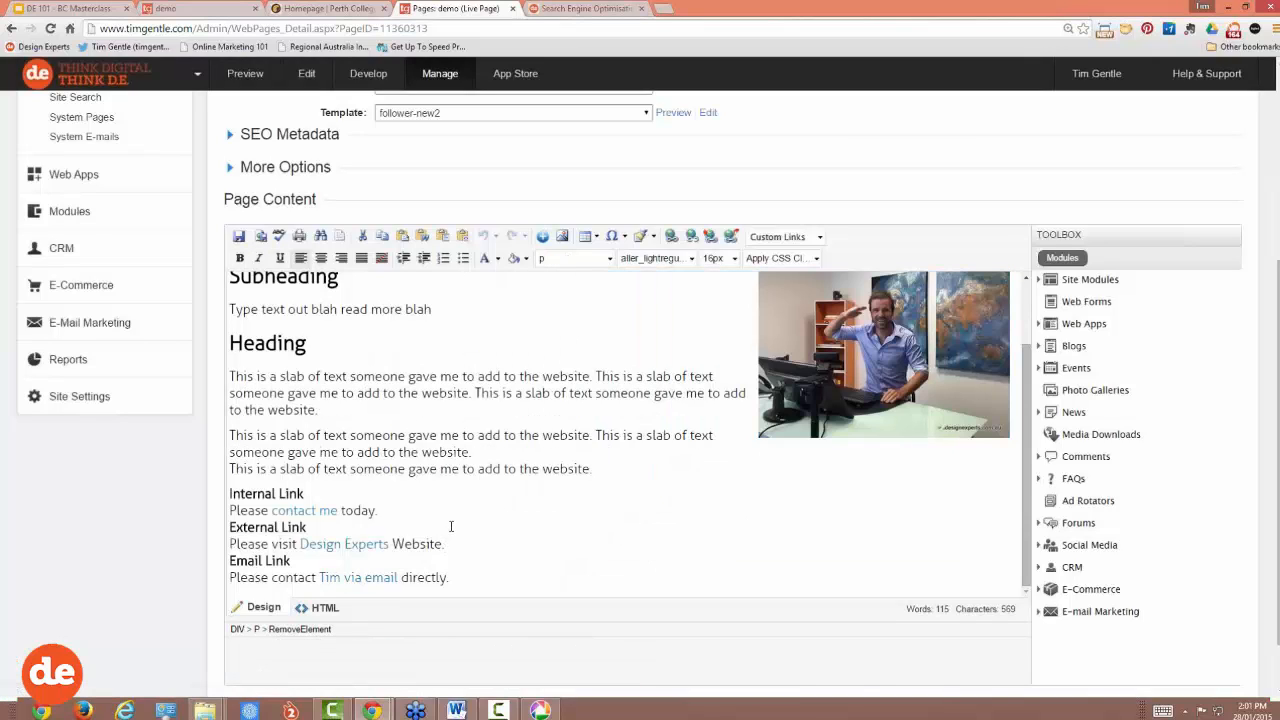
scroll(451, 526, "up", 2)
scroll(409, 572, "down", 3)
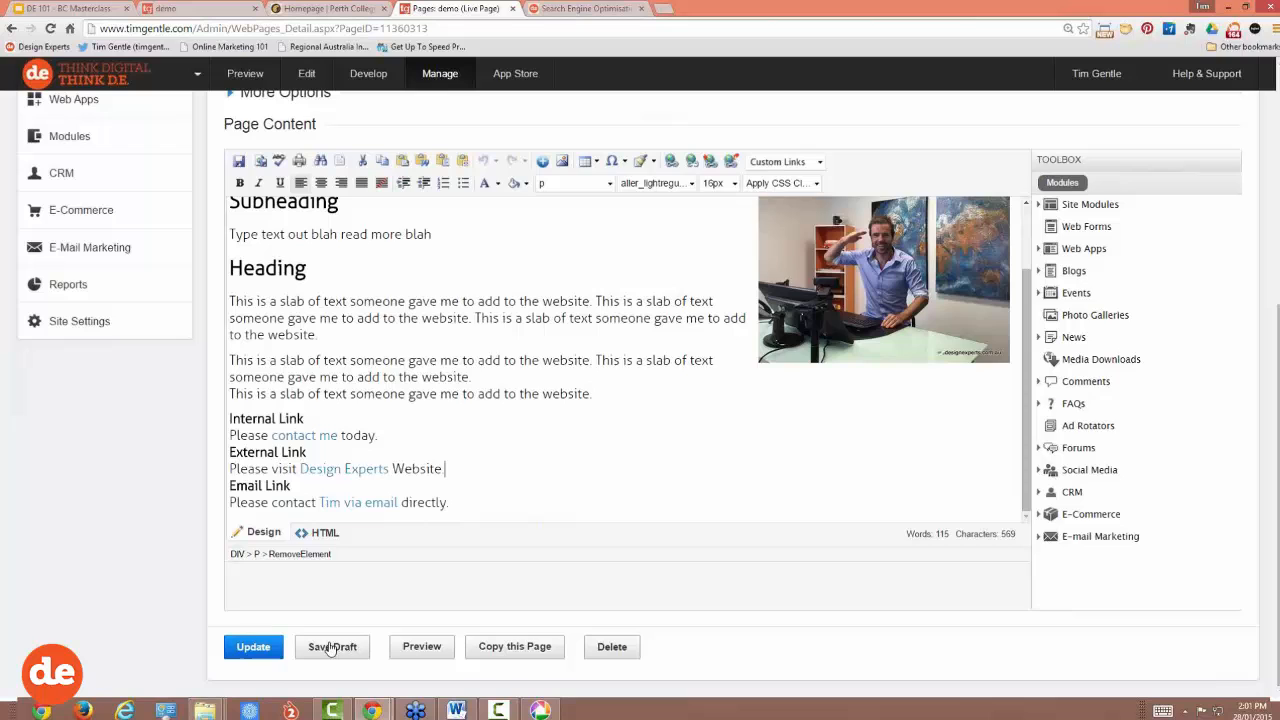
left_click(262, 647)
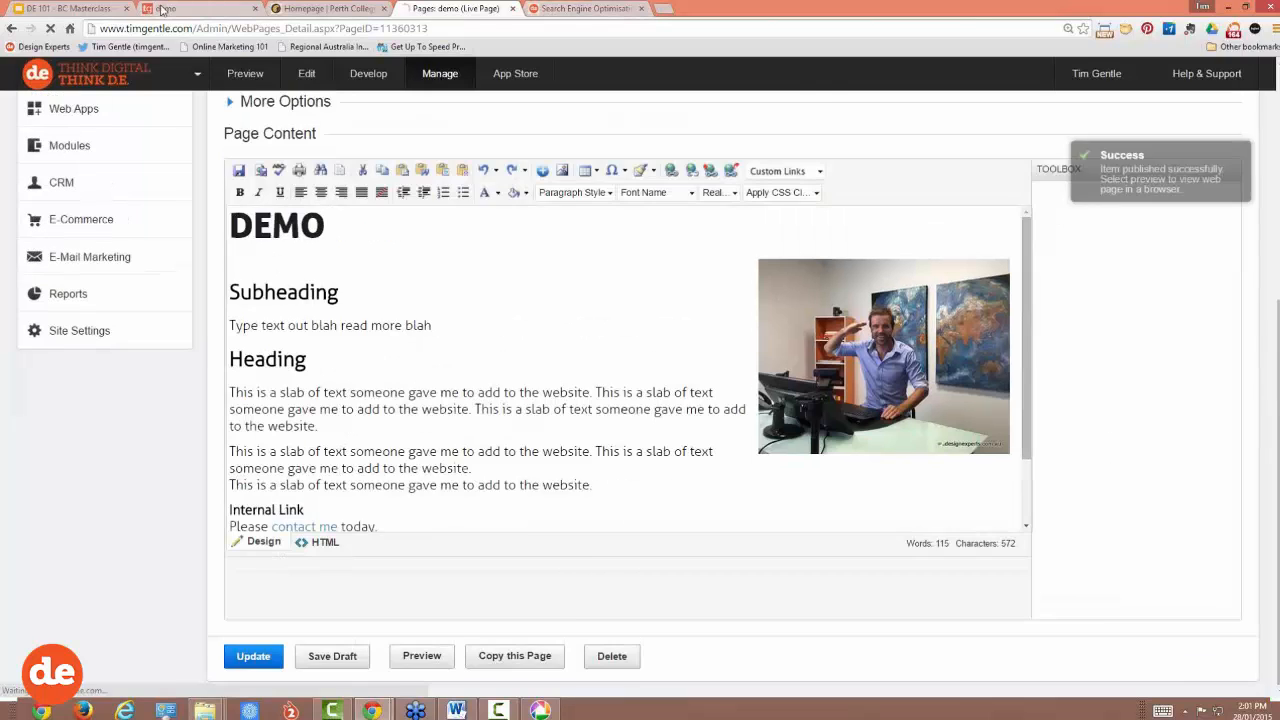
left_click(165, 9)
left_click(49, 30)
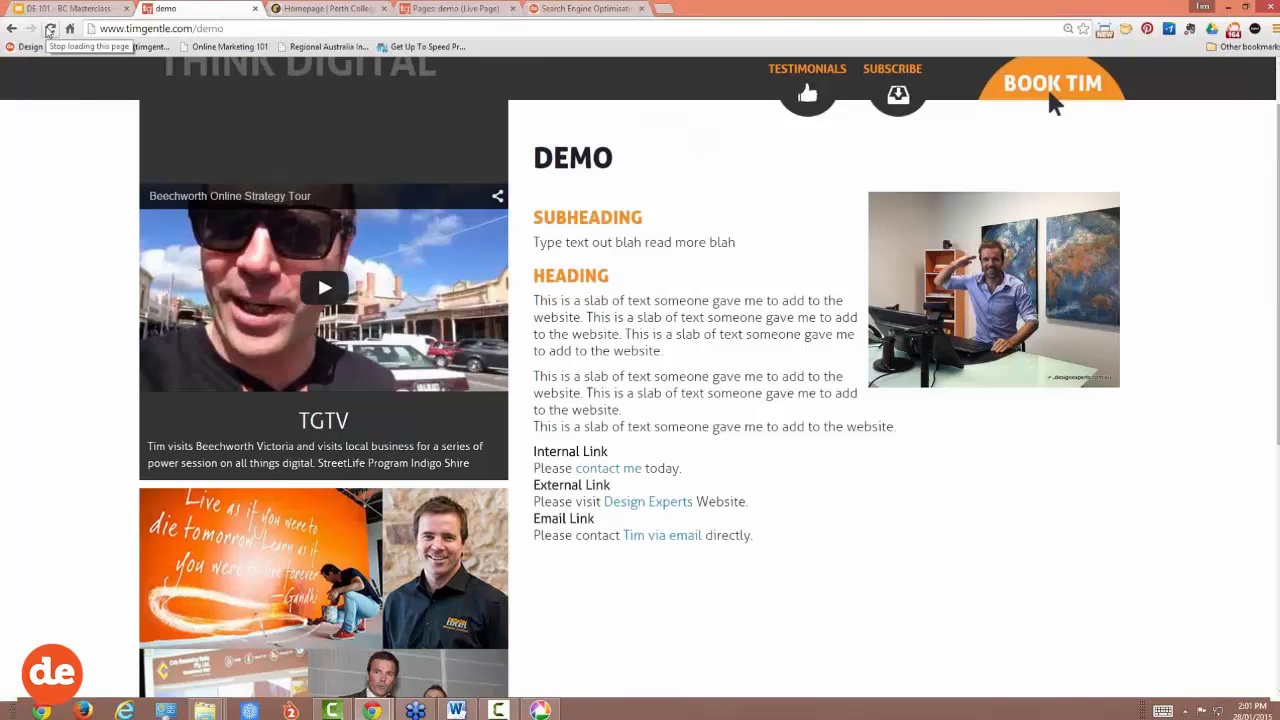
left_click(427, 10)
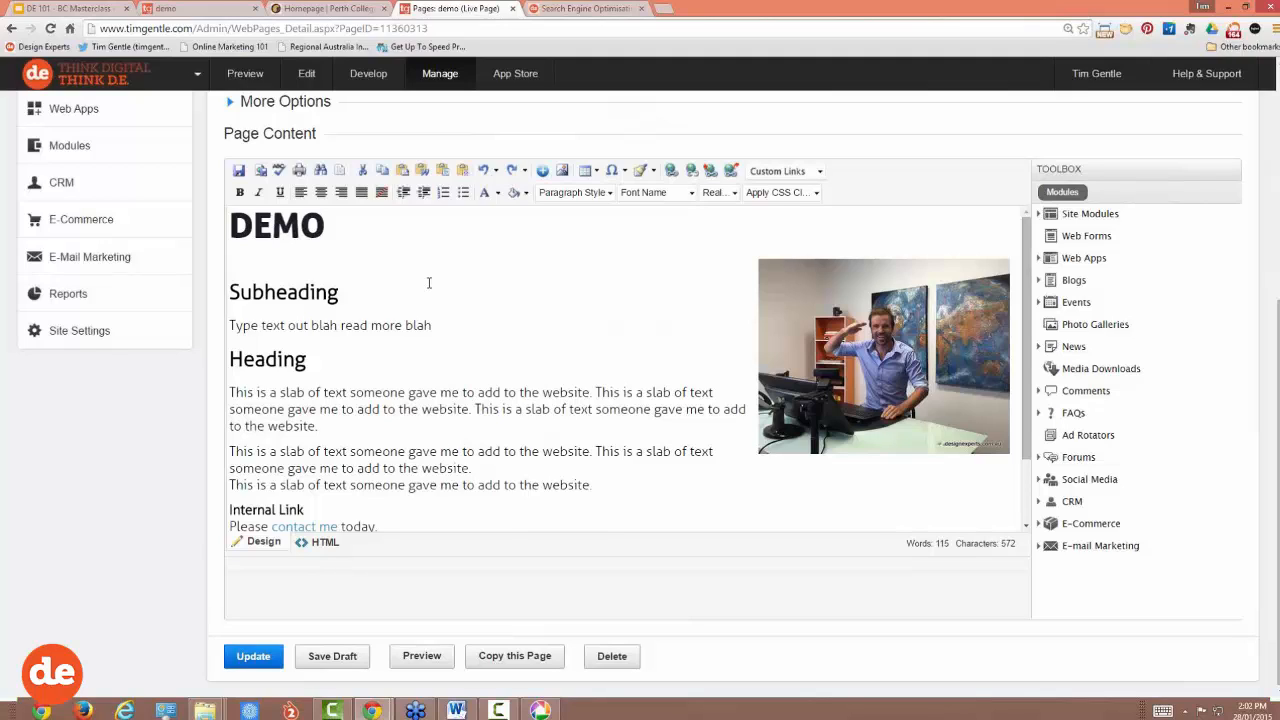
scroll(1255, 355, "up", 1)
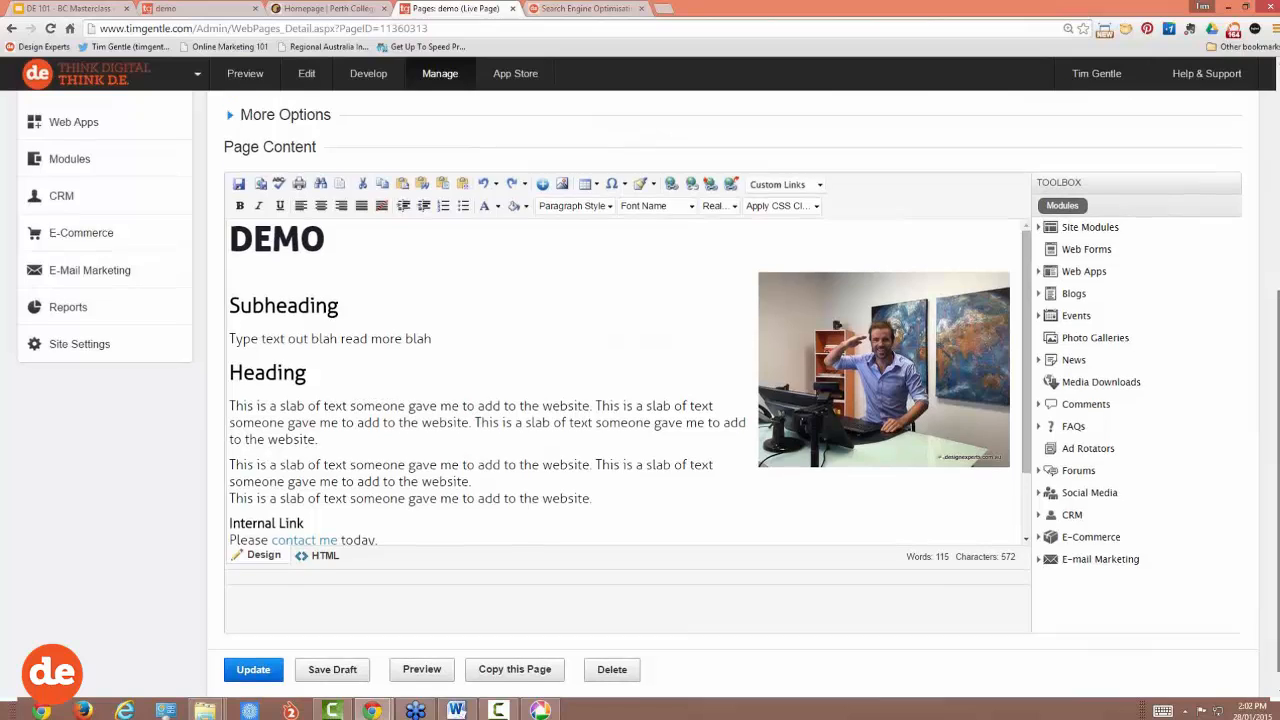
scroll(1255, 355, "up", 1)
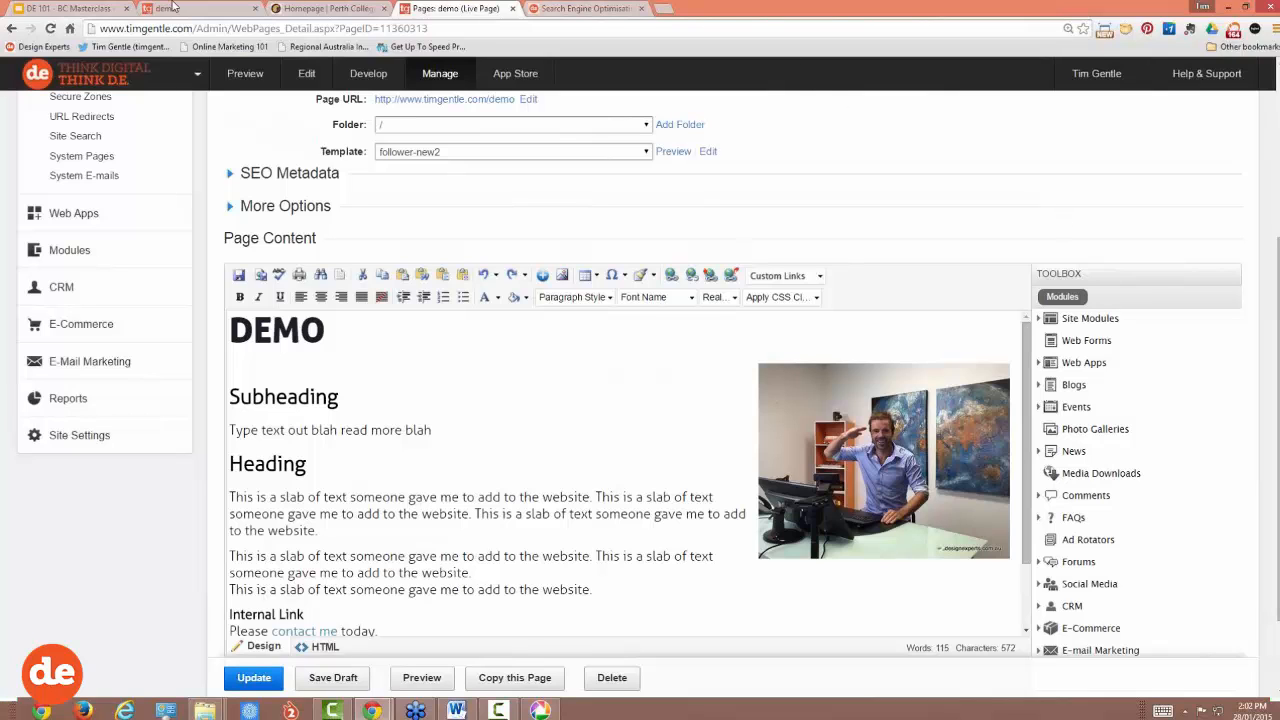
left_click(205, 10)
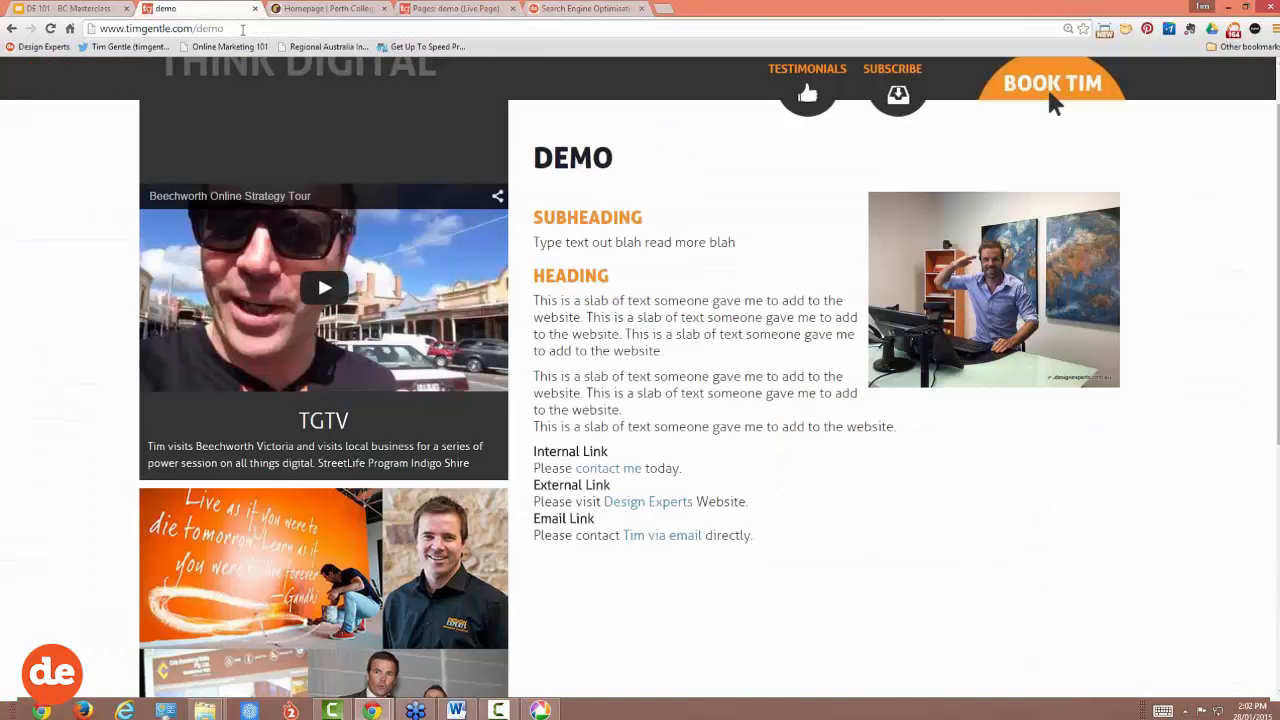
left_click(243, 28)
scroll(380, 163, "up", 1)
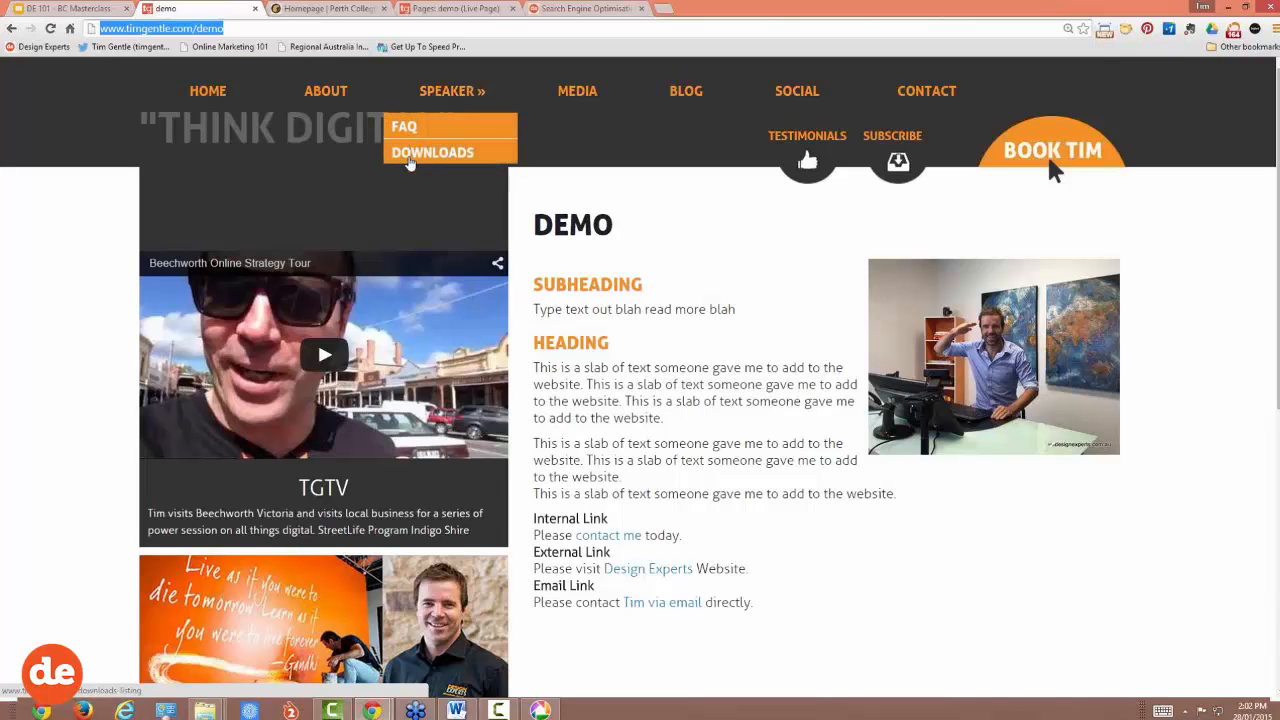
Step: Add the demo page to the Header Menu through Actions, then customize that menu's items
left_click(450, 8)
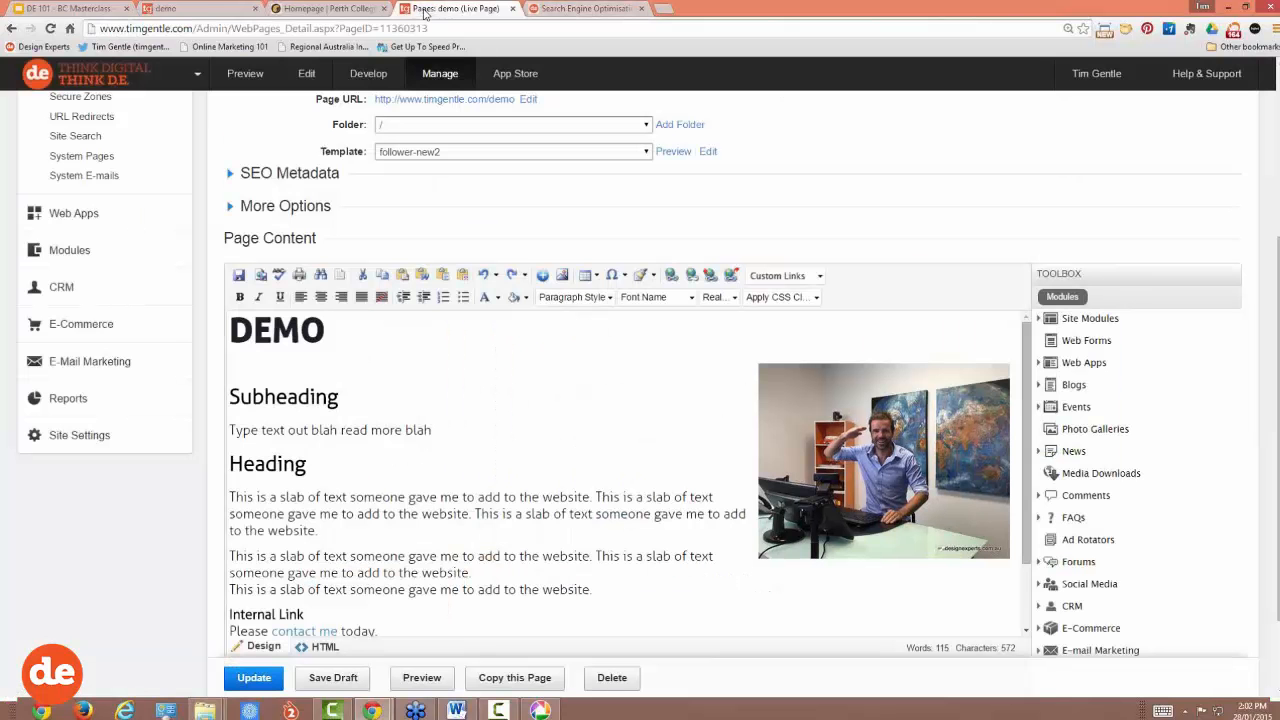
scroll(594, 203, "up", 4)
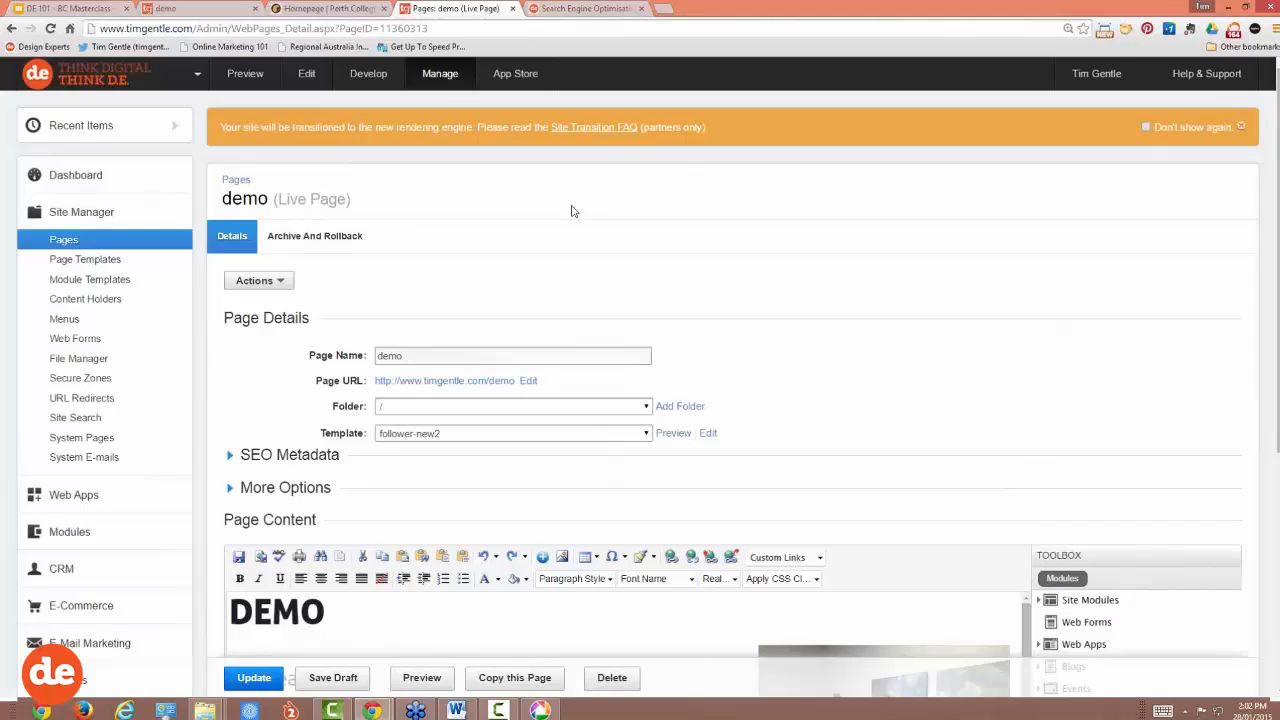
left_click(276, 281)
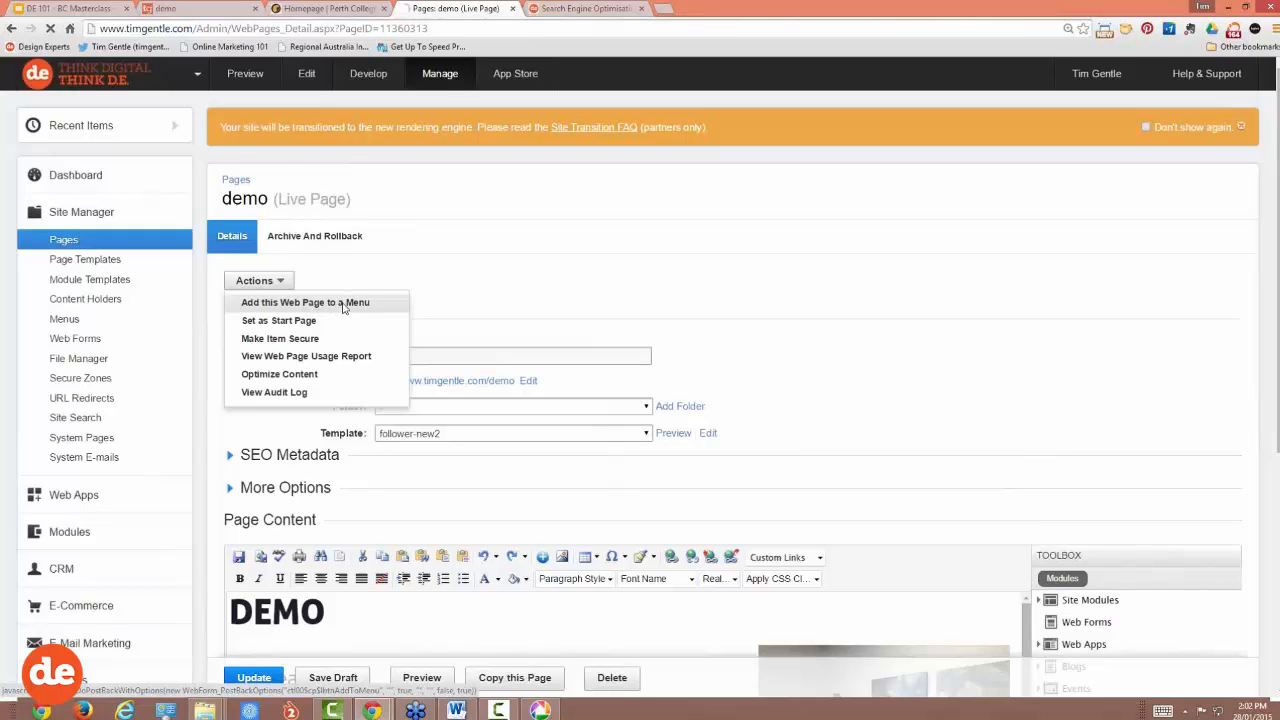
left_click(343, 303)
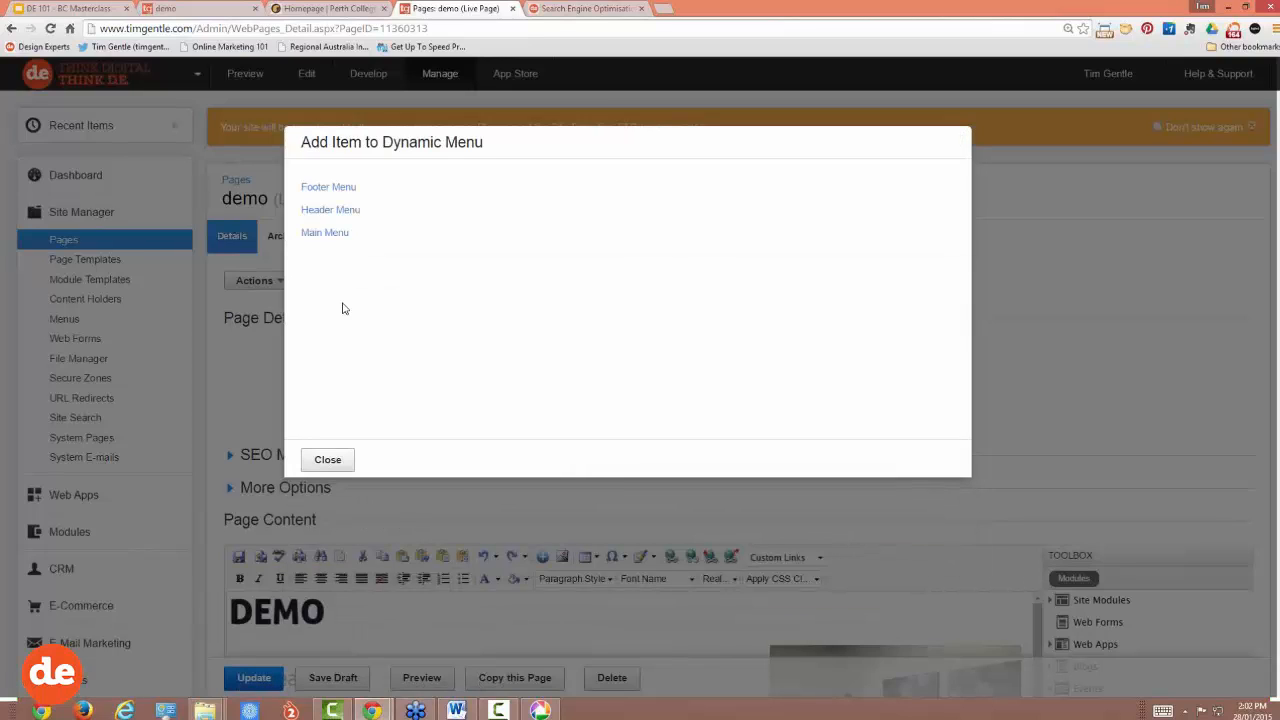
left_click(329, 213)
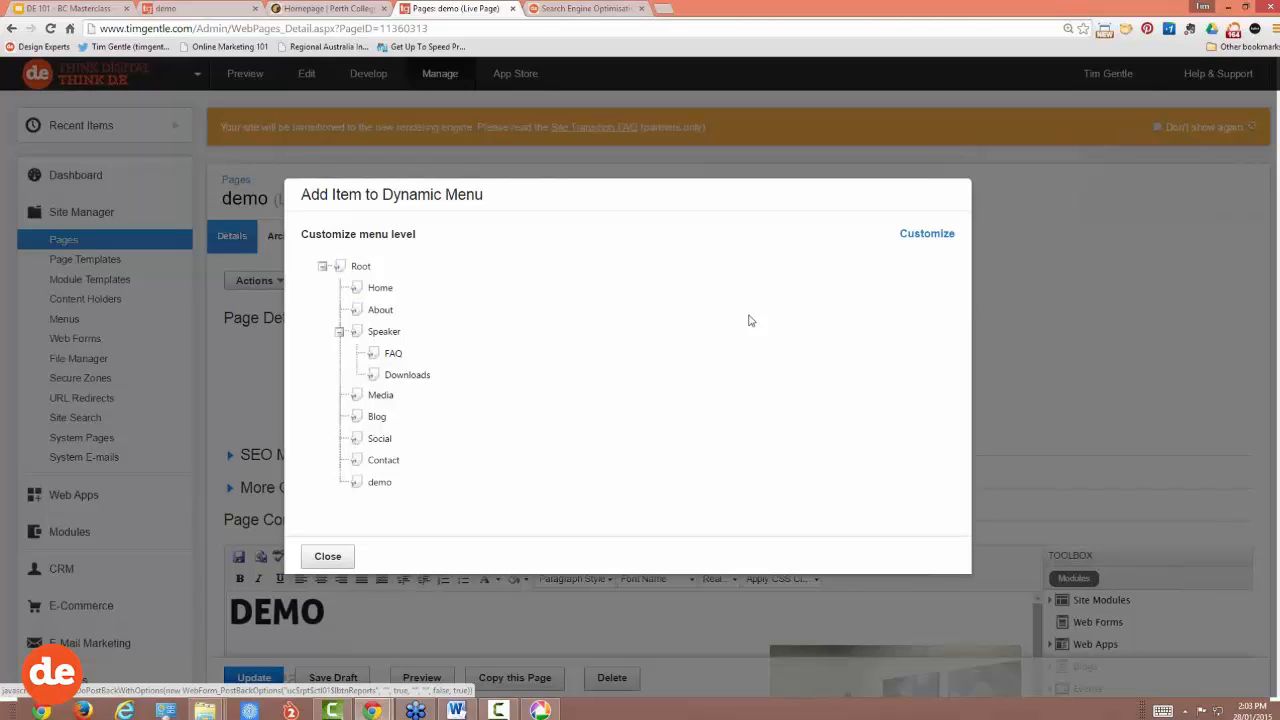
left_click(927, 236)
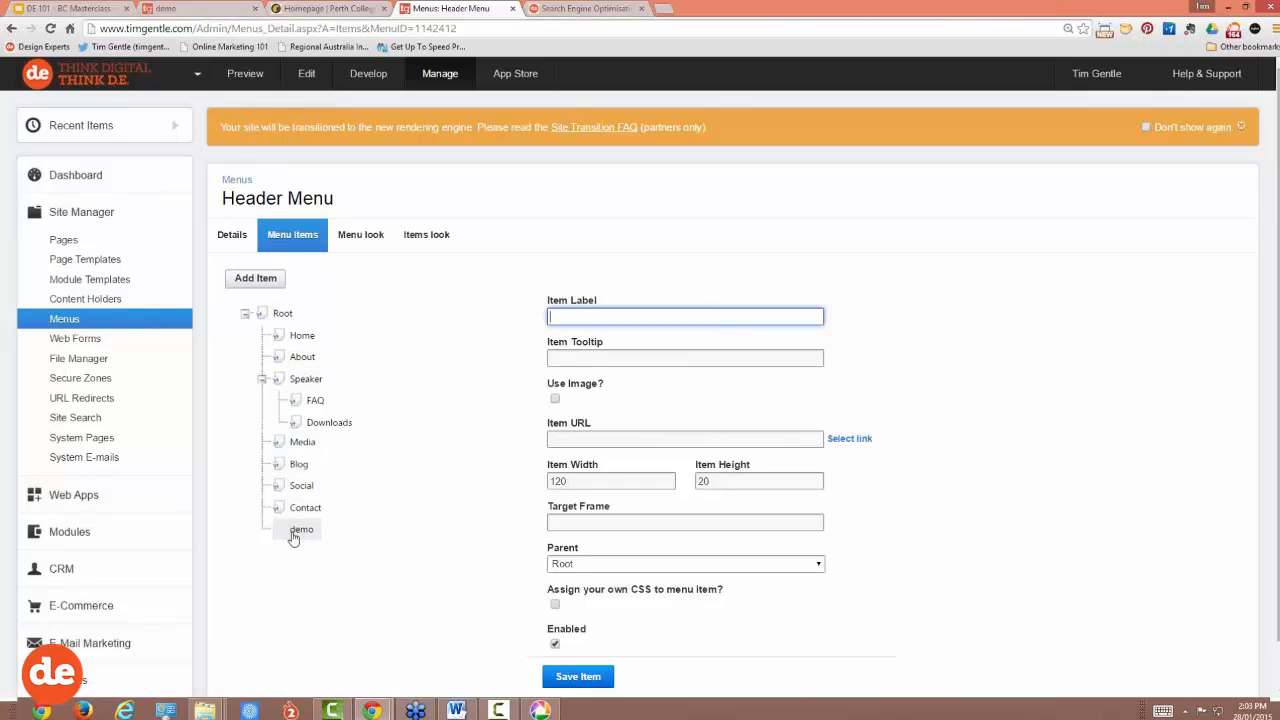
Step: Nest demo under Speaker, relabel it 'Demo', save it, and reload the live demo page
left_click_drag(293, 538, 302, 383)
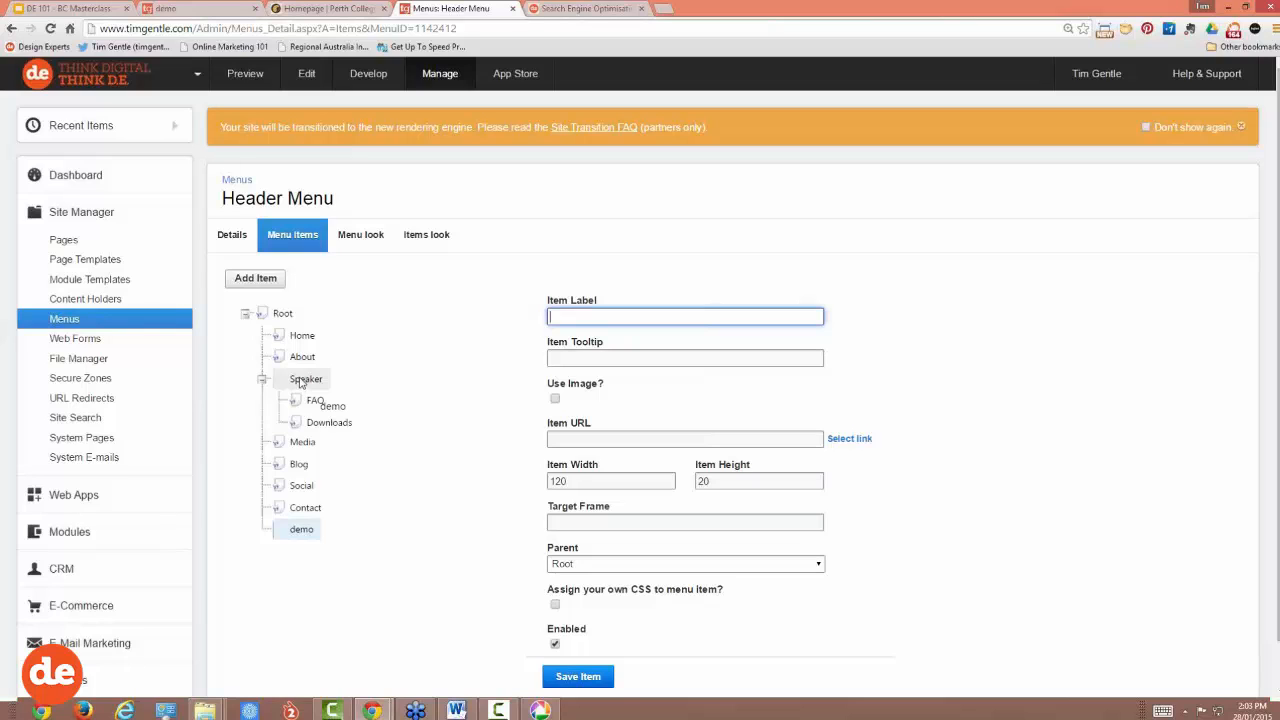
left_click_drag(301, 383, 301, 384)
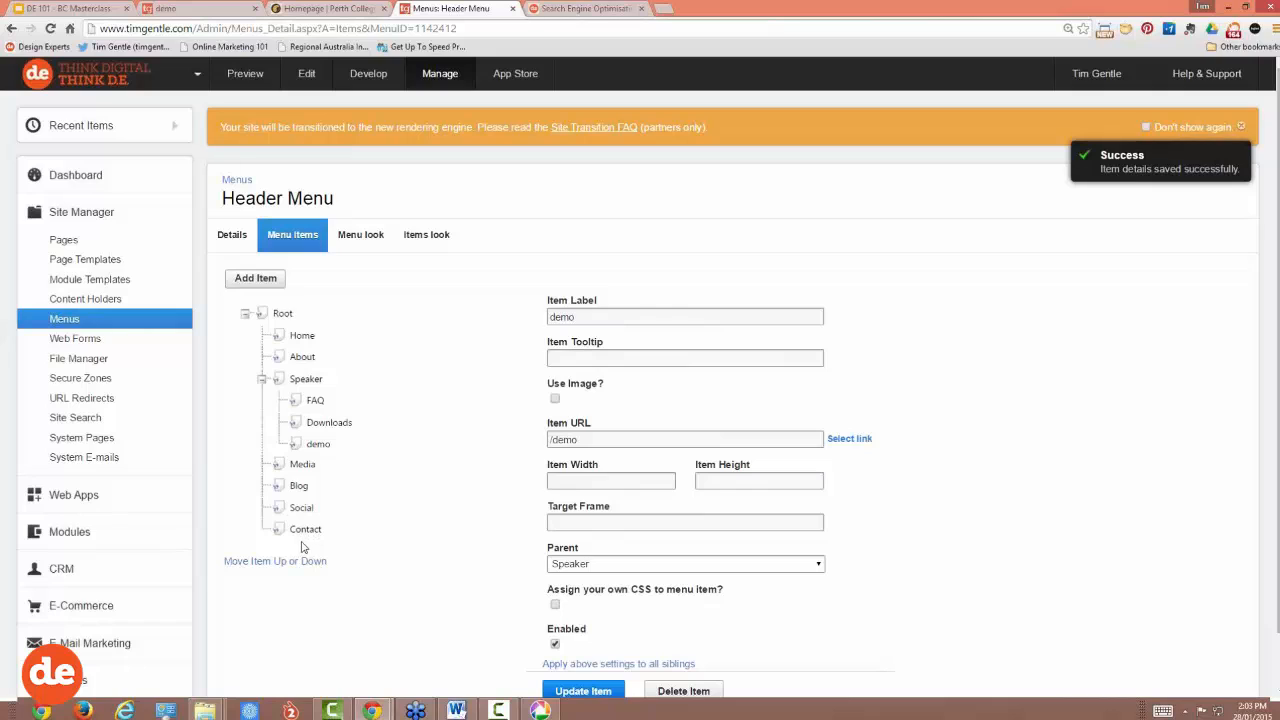
left_click(317, 446)
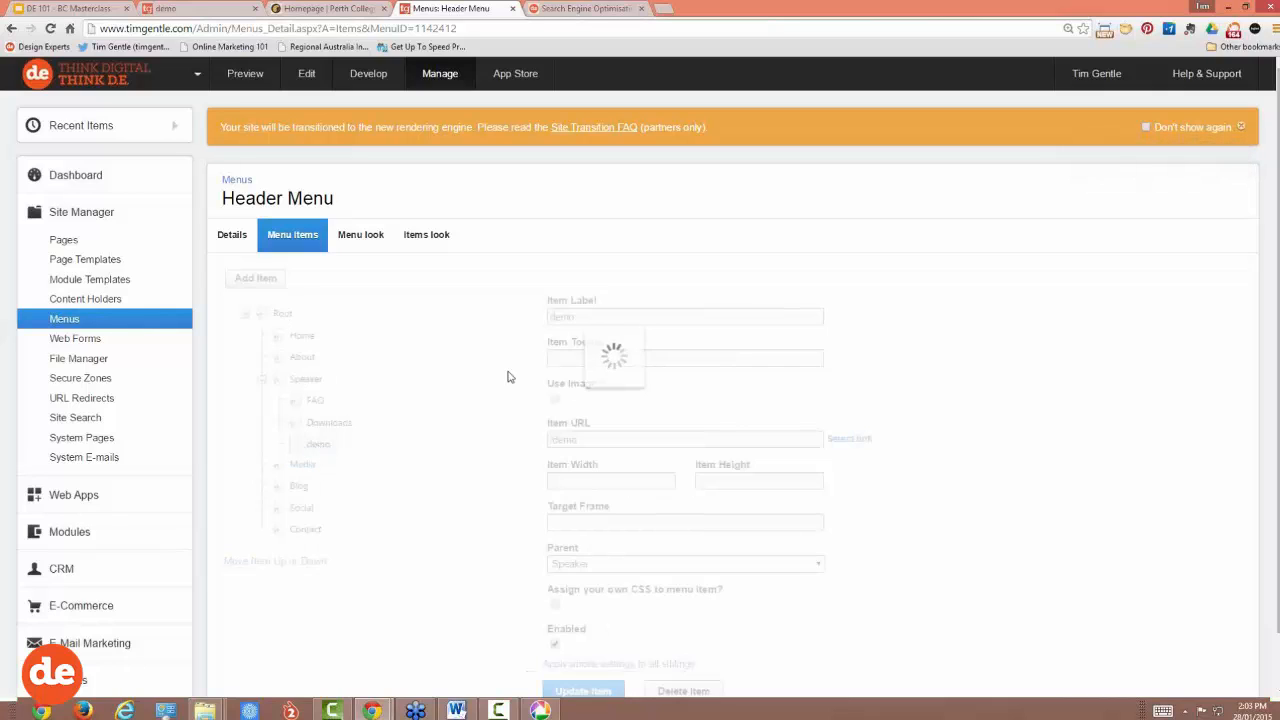
left_click_drag(556, 317, 524, 322)
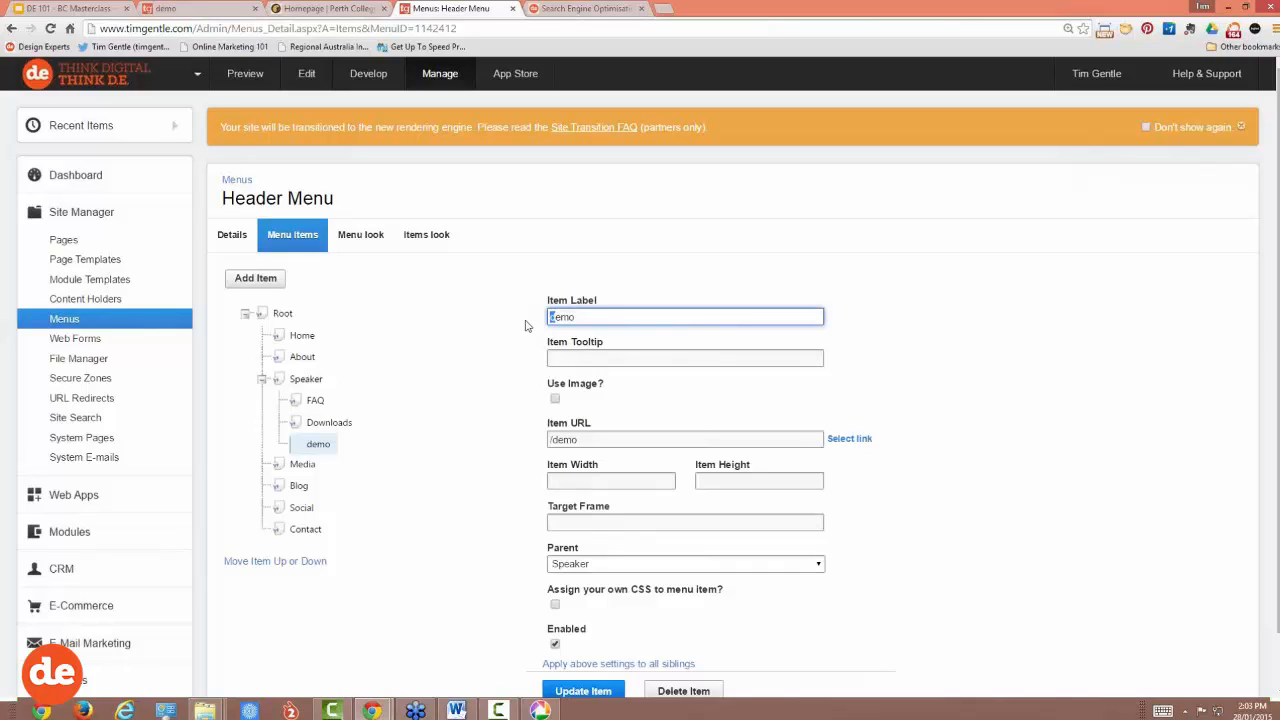
type("D")
scroll(531, 349, "down", 1)
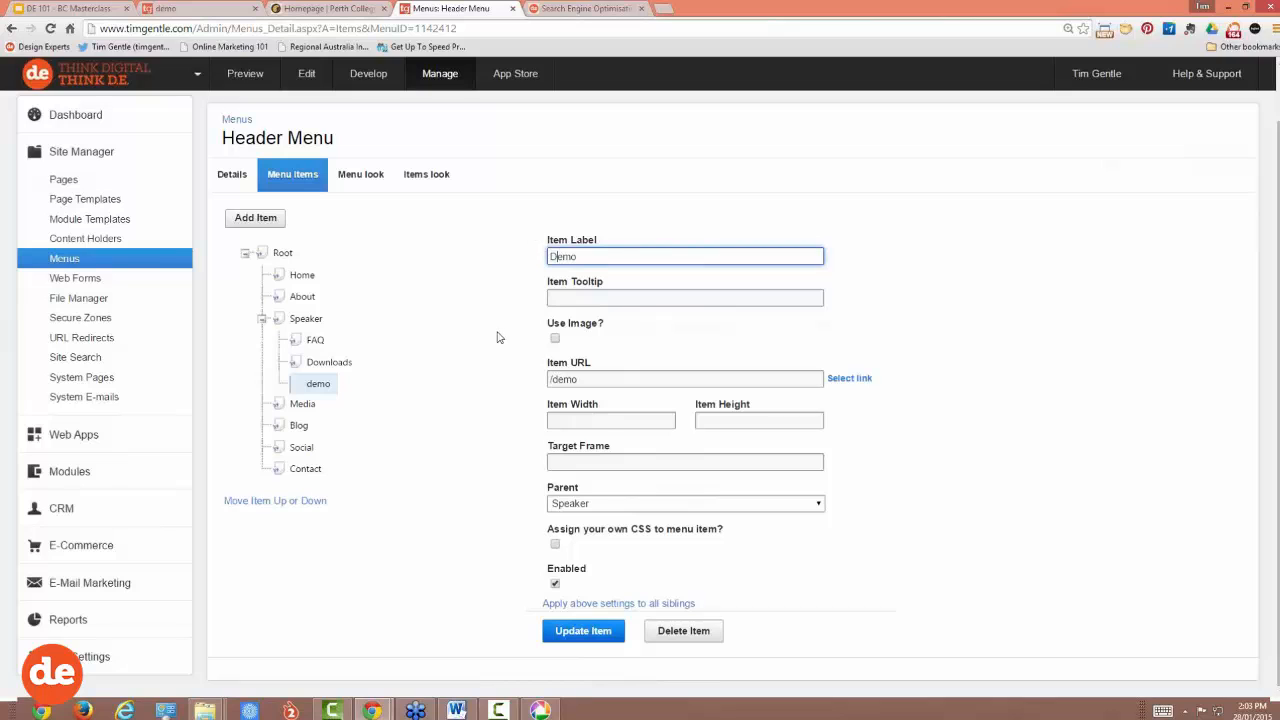
left_click(580, 632)
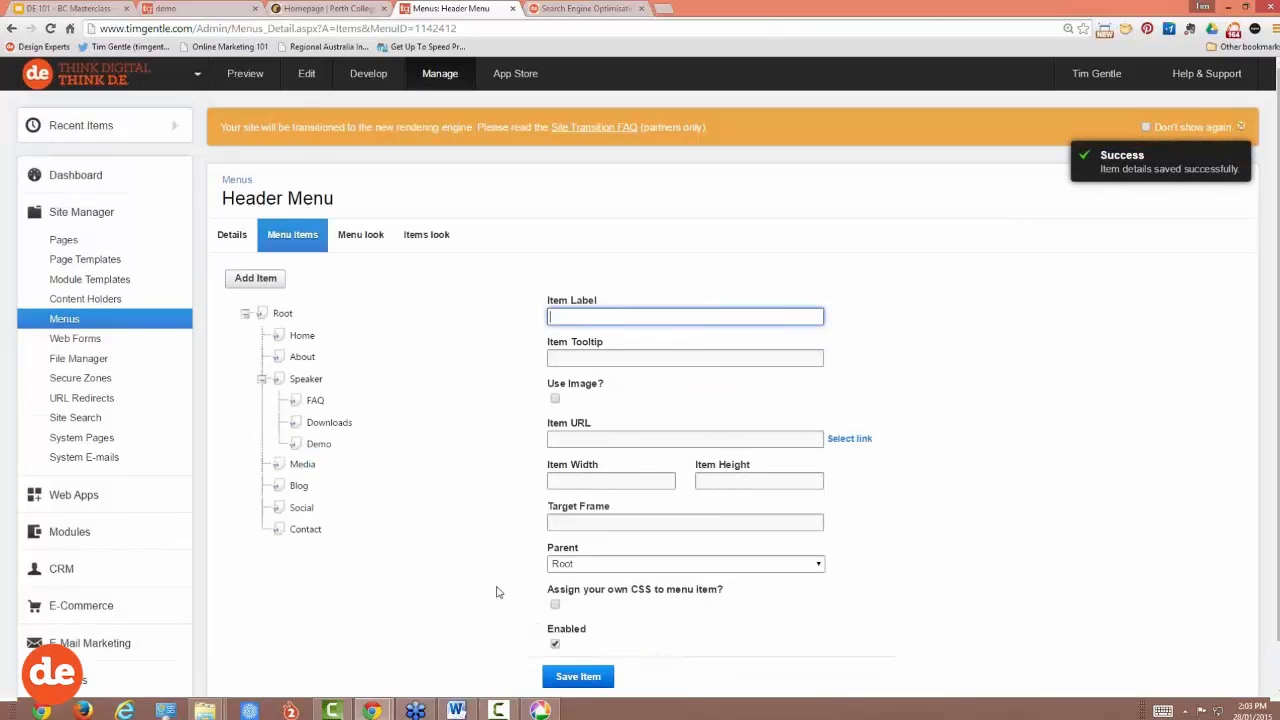
left_click(204, 12)
left_click(50, 28)
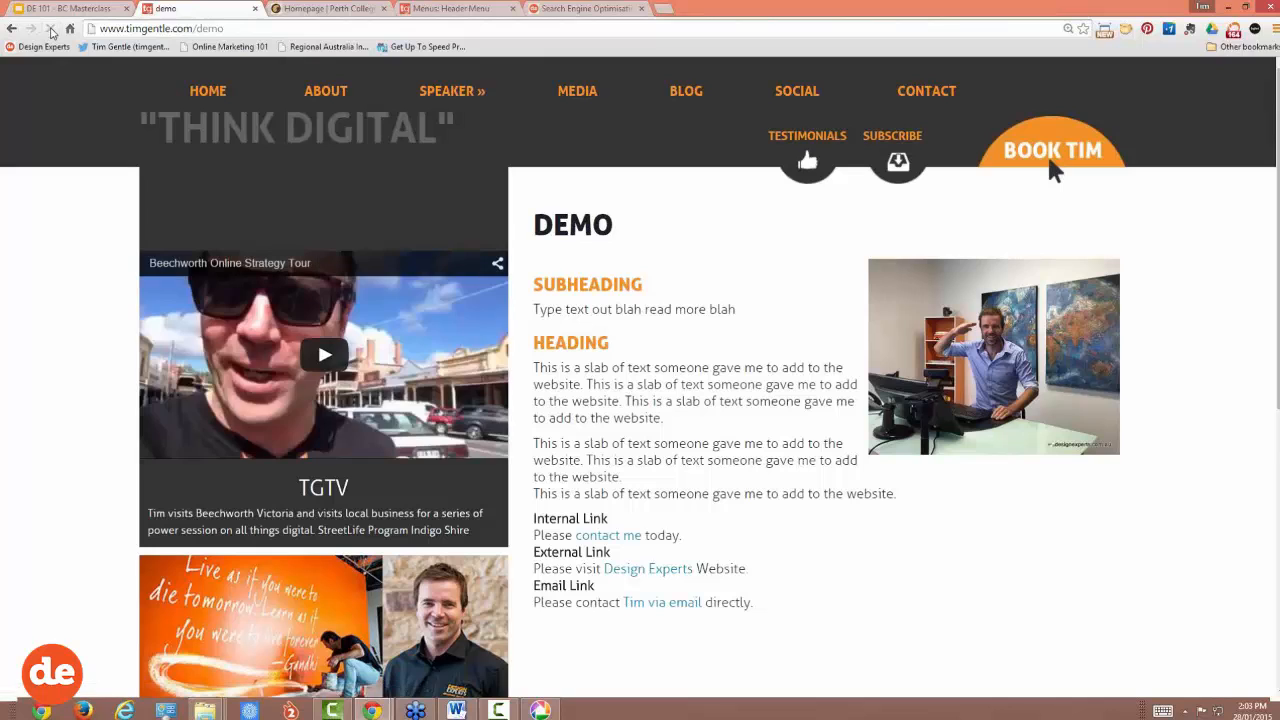
Step: On the live site, open the demo page from the SPEAKER dropdown, then return to the menu editor
left_click(216, 91)
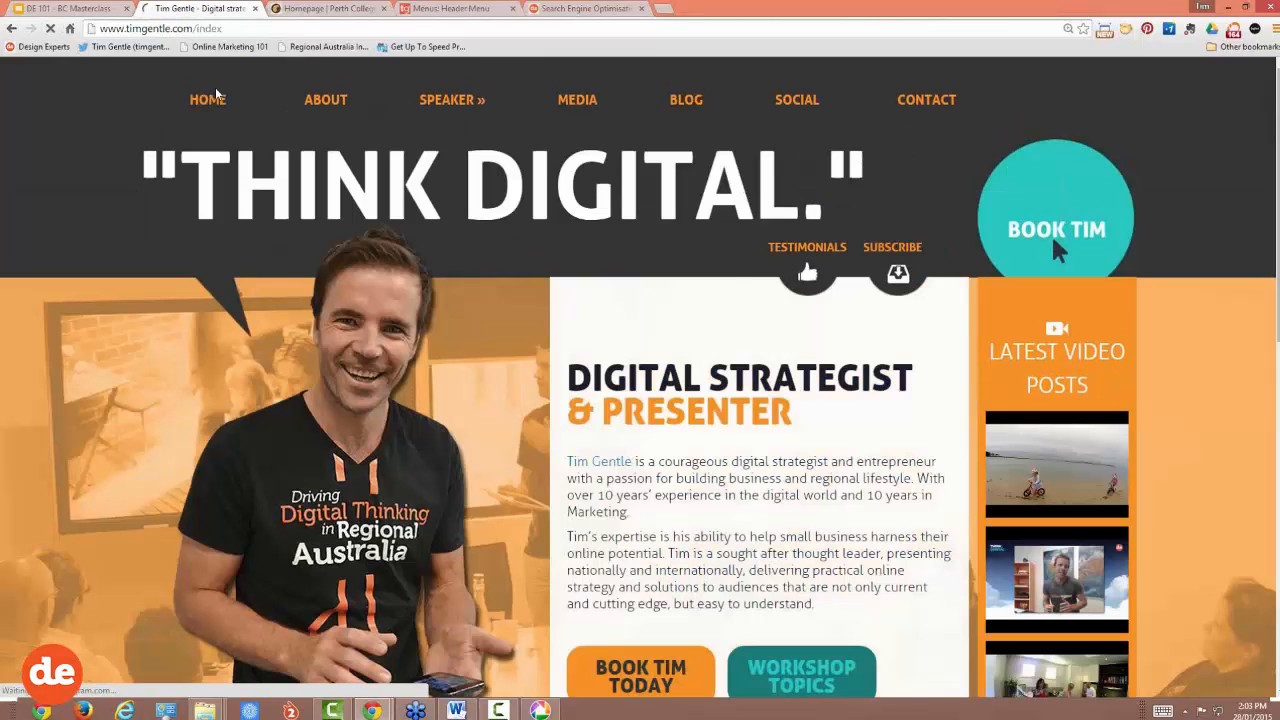
mouse_move(443, 104)
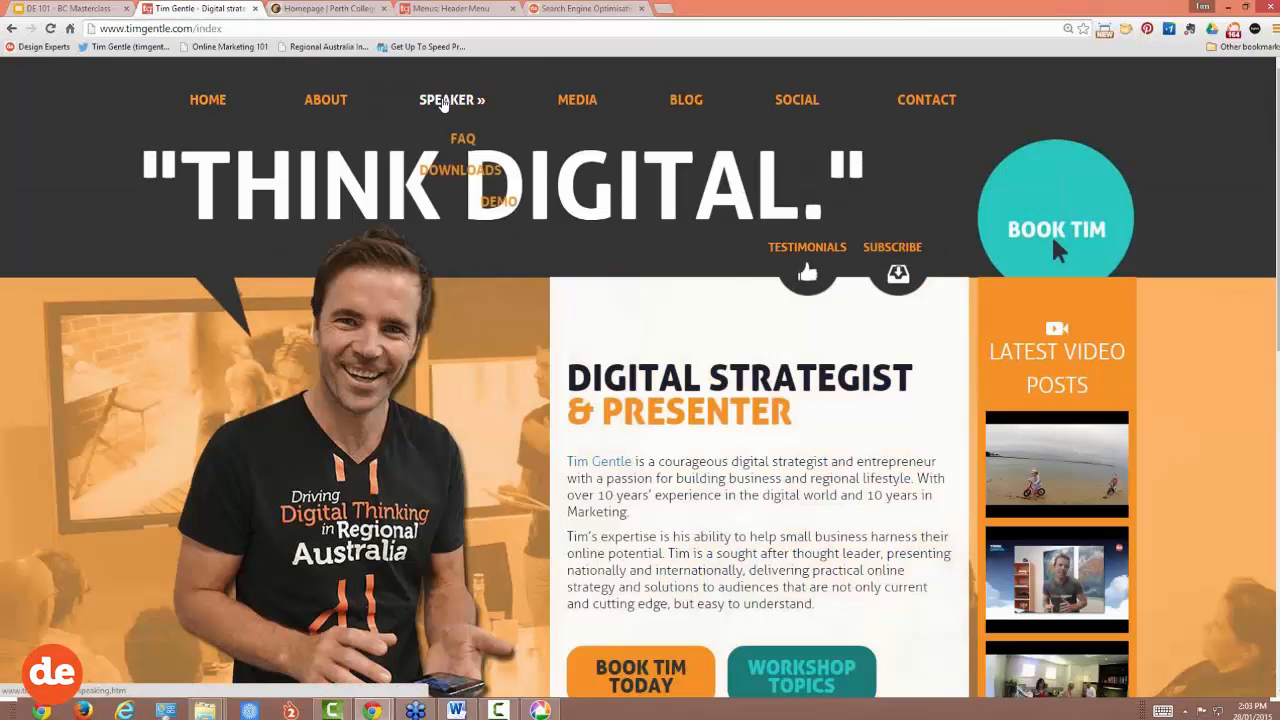
left_click(443, 100)
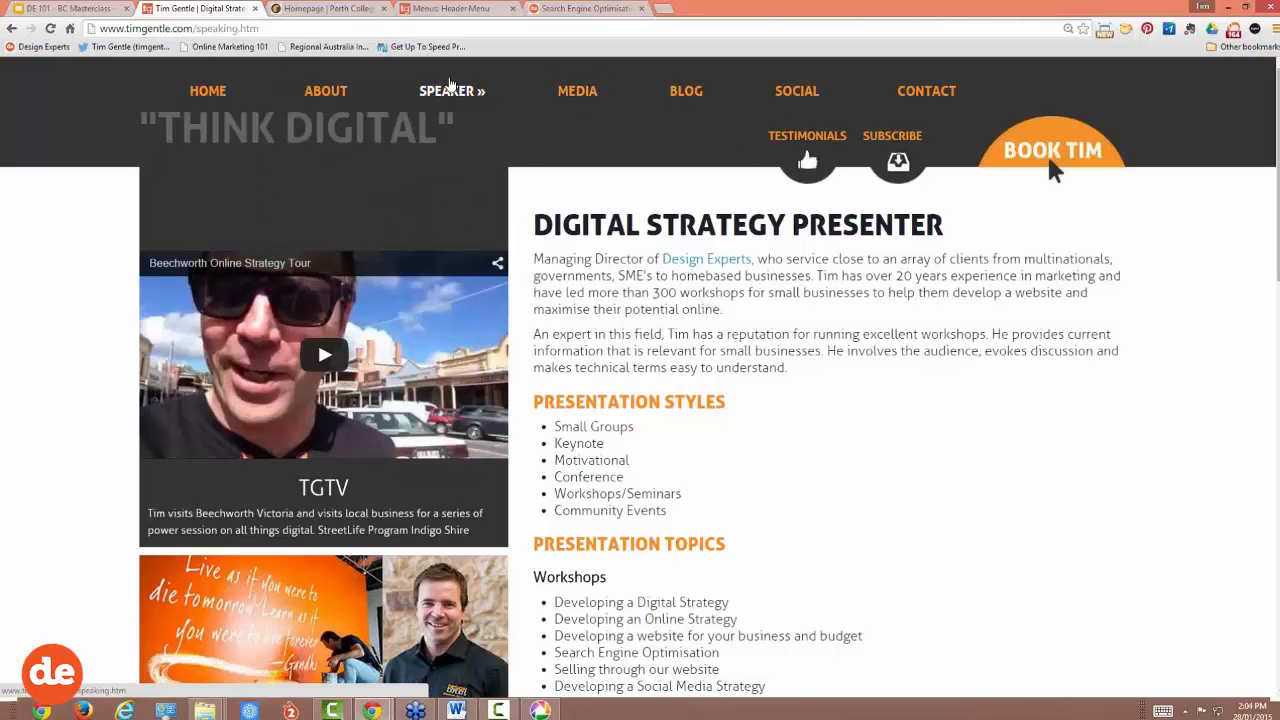
mouse_move(447, 94)
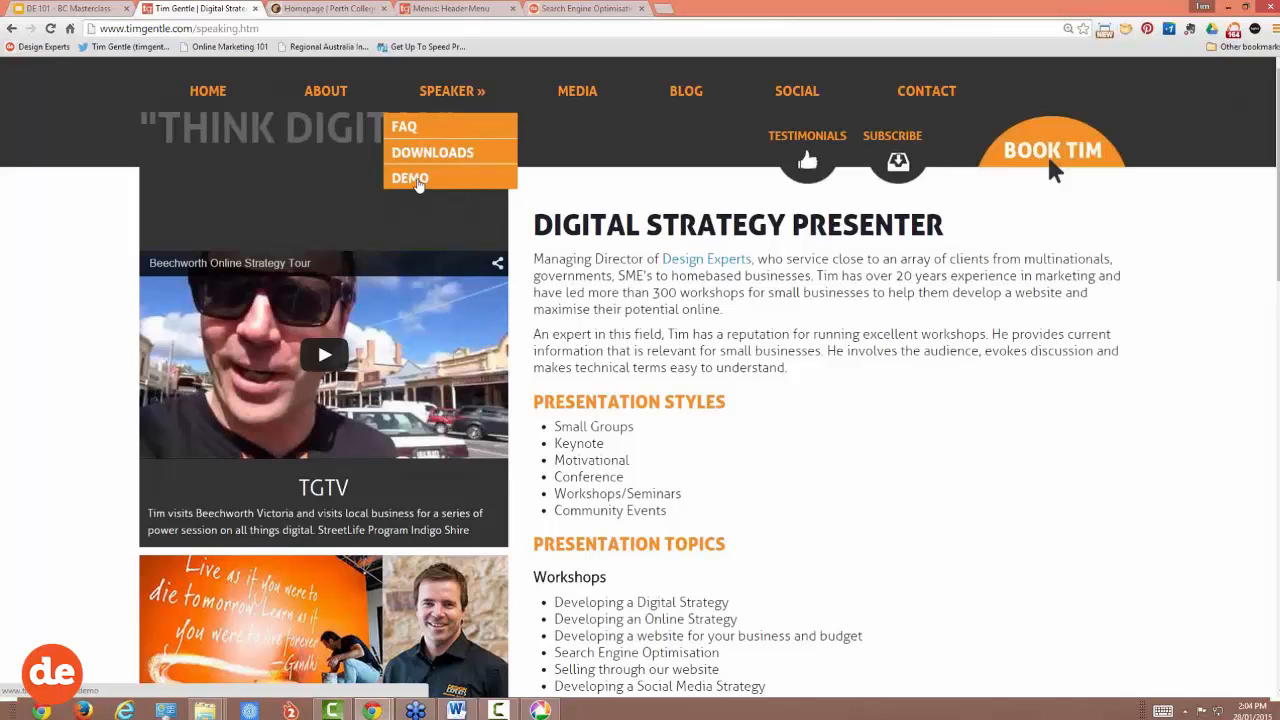
left_click(416, 180)
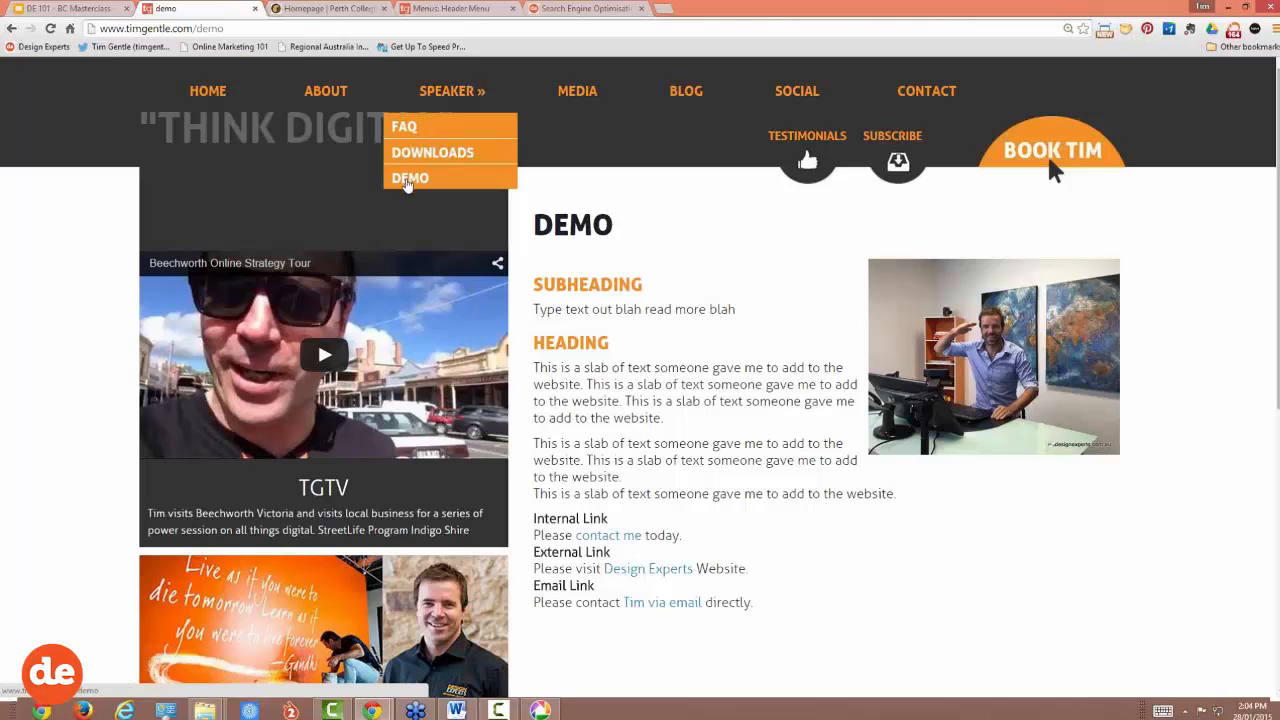
left_click(450, 8)
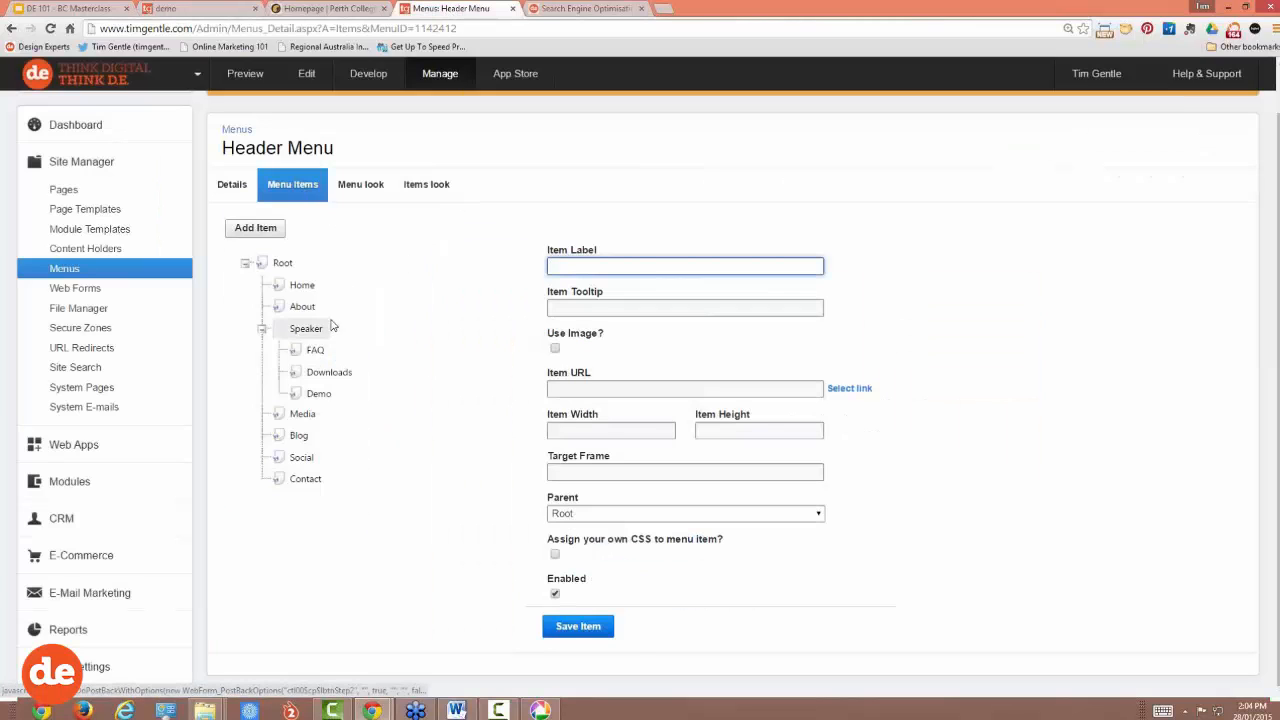
Step: Delete the existing Demo menu item and reopen the Header Menu's items
left_click(319, 394)
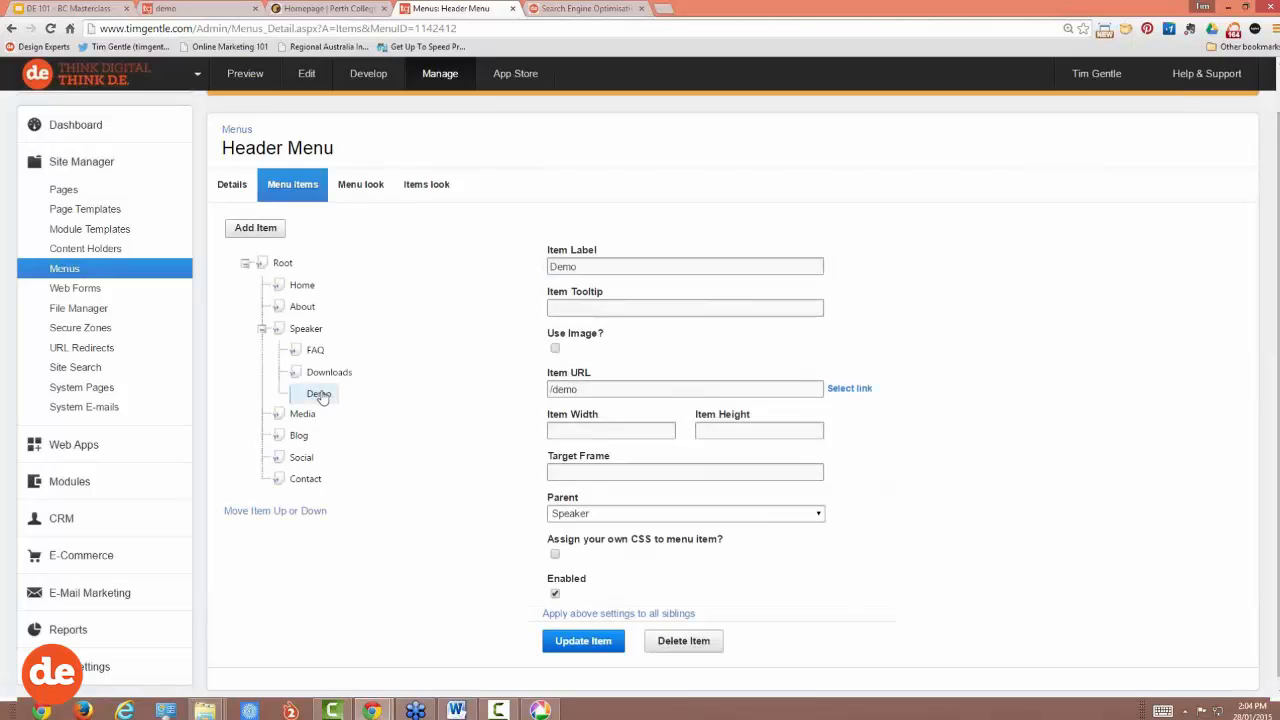
left_click(686, 646)
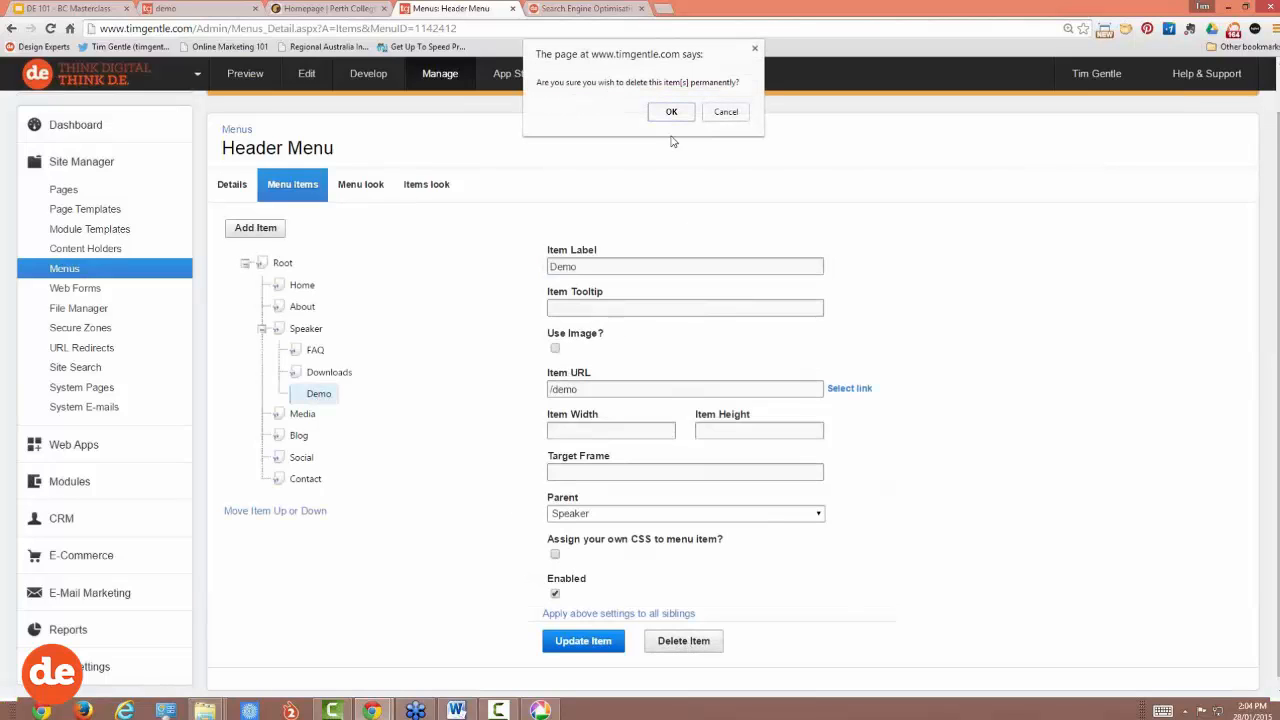
left_click(666, 113)
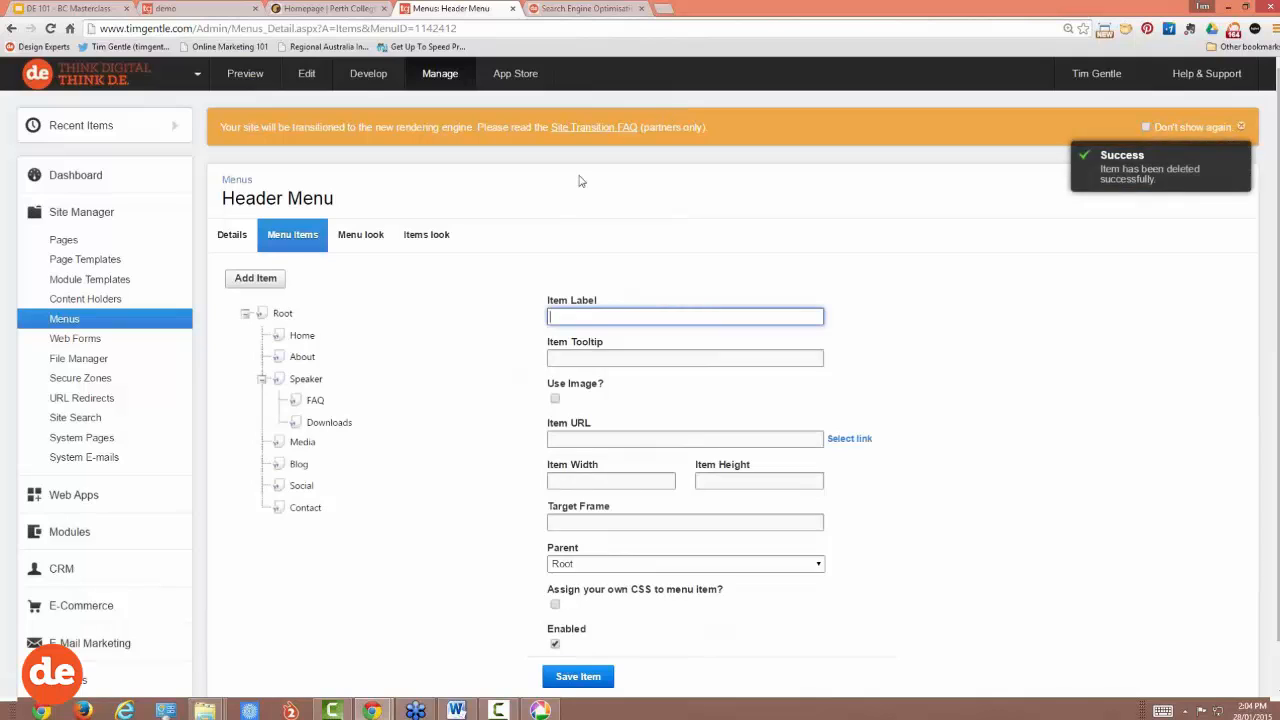
left_click(76, 213)
left_click(76, 213)
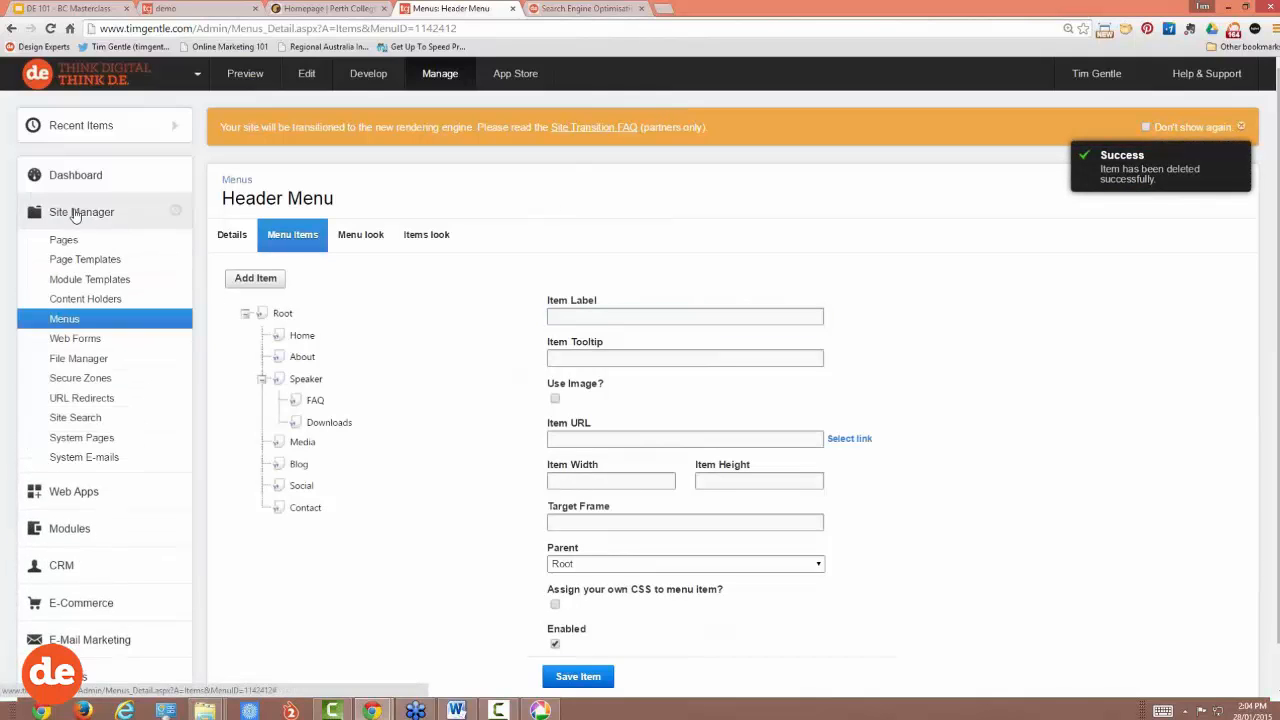
left_click(63, 321)
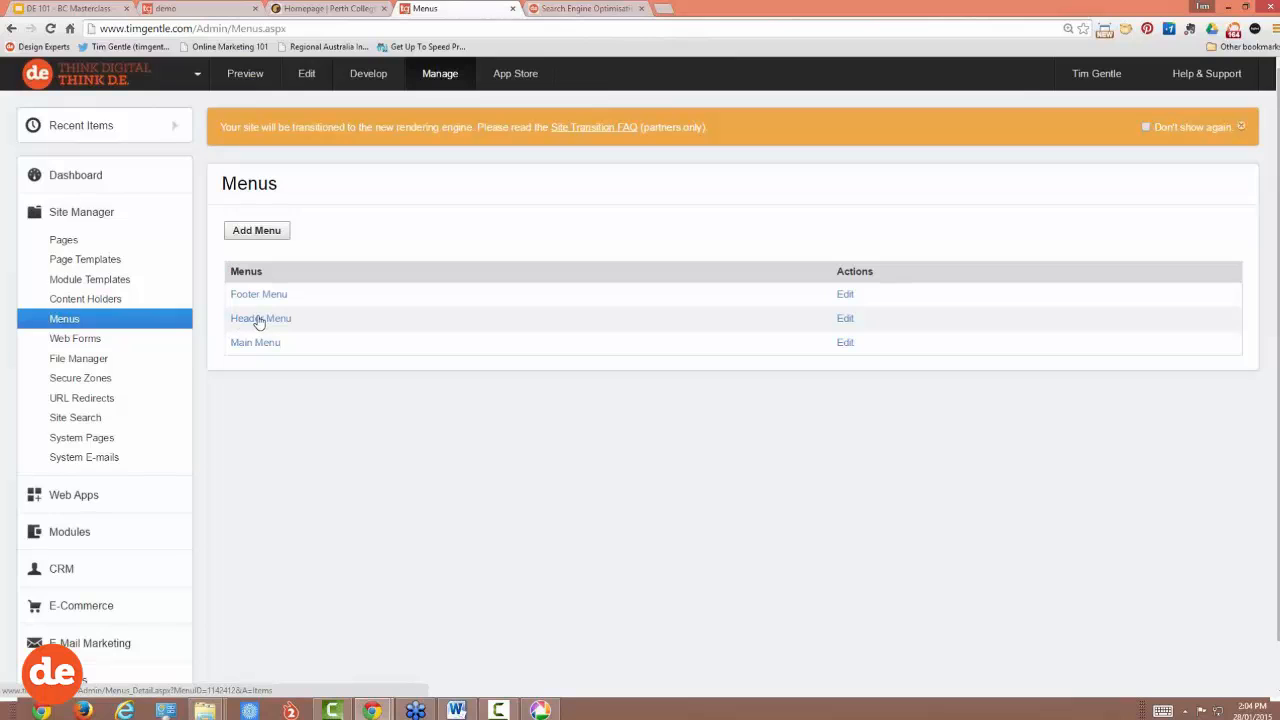
left_click(258, 319)
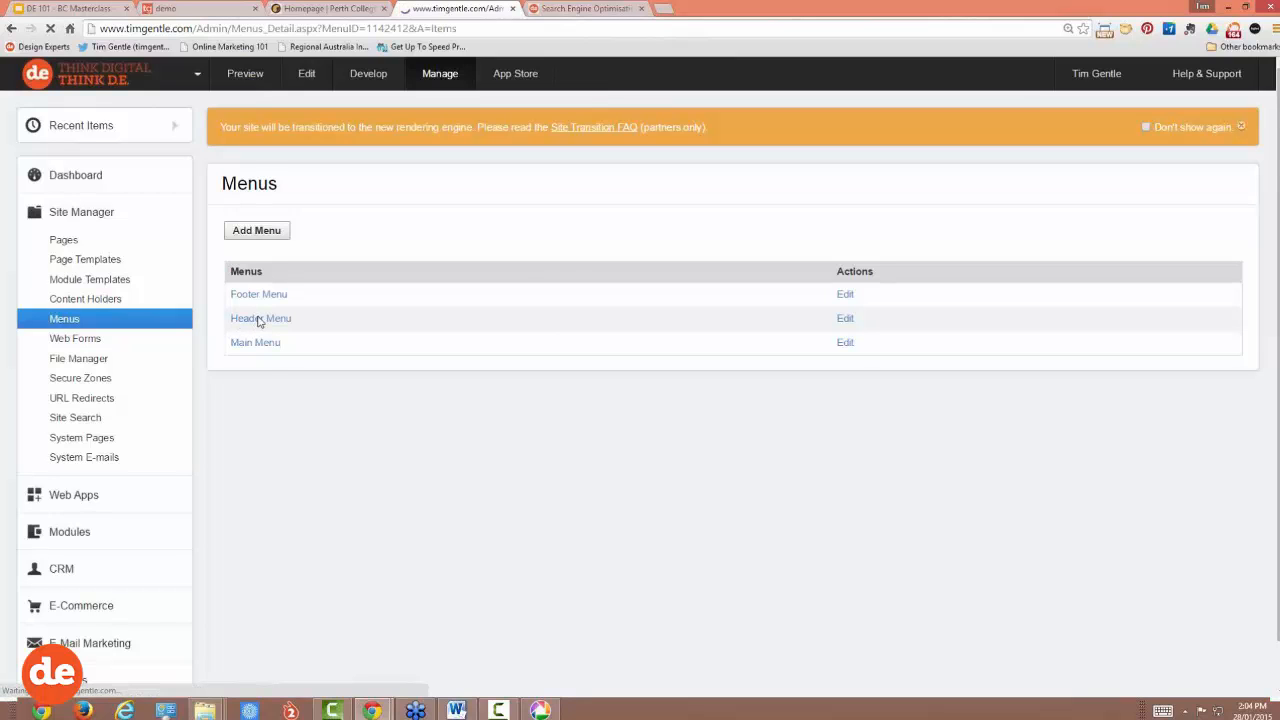
Step: Start a new menu item labelled 'Demo' linking to the /demo page
scroll(398, 302, "down", 1)
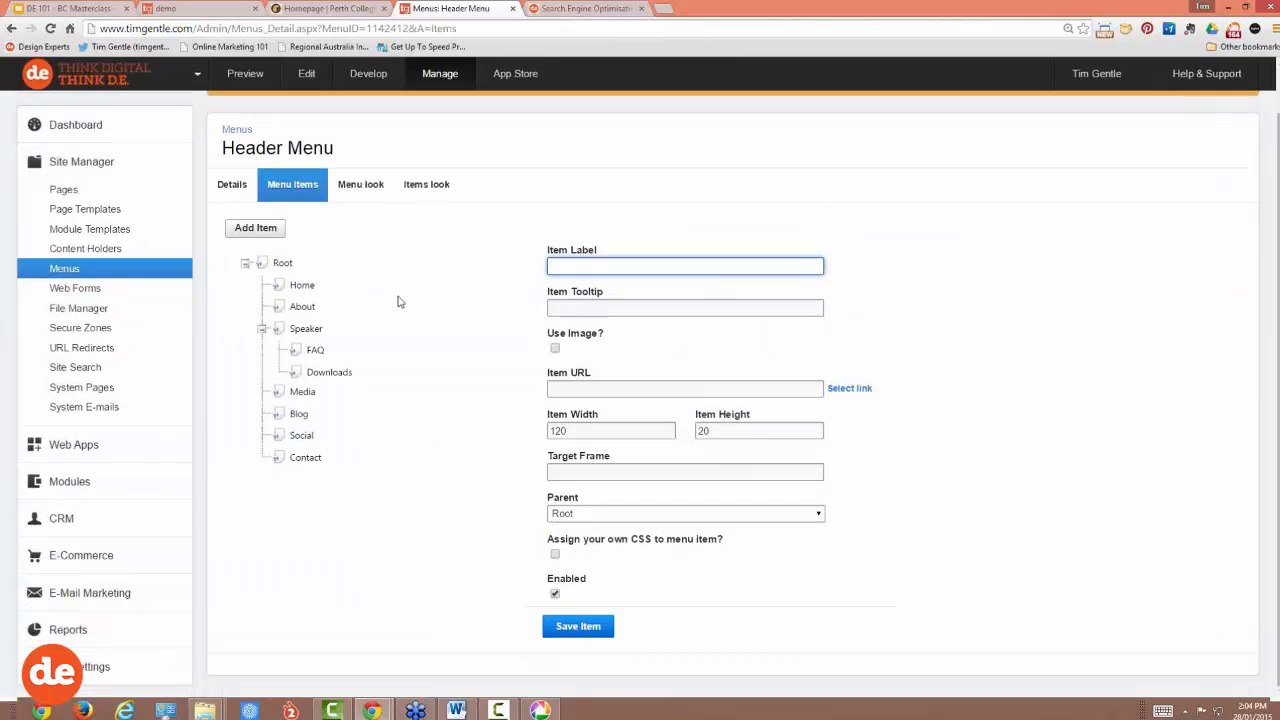
left_click(584, 266)
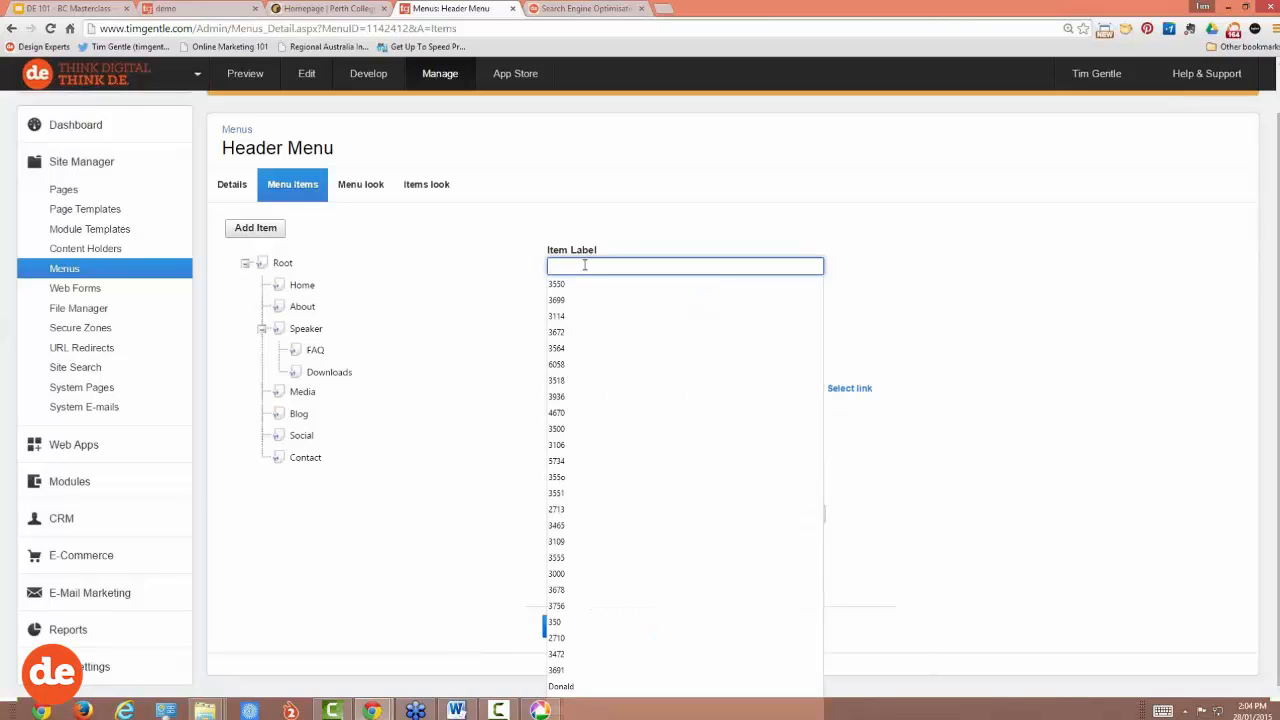
type("Demo")
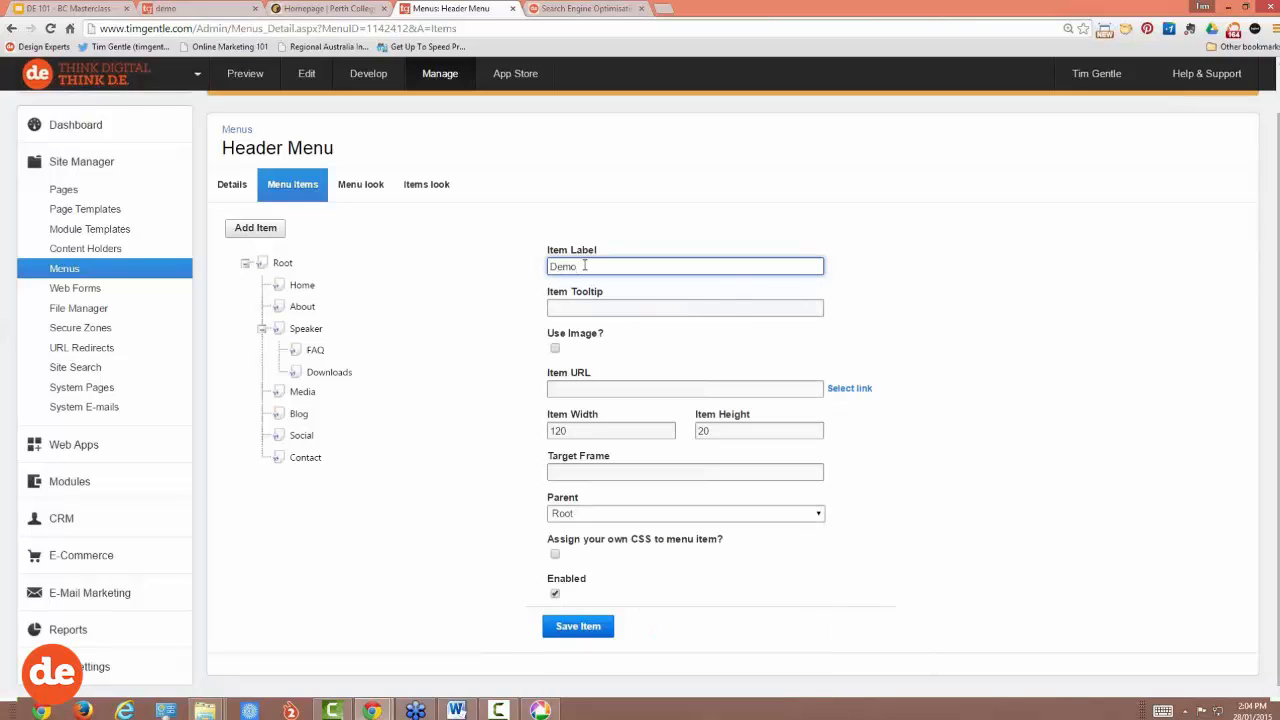
left_click_drag(585, 266, 548, 266)
left_click(583, 267)
left_click_drag(547, 372, 591, 379)
left_click(559, 391)
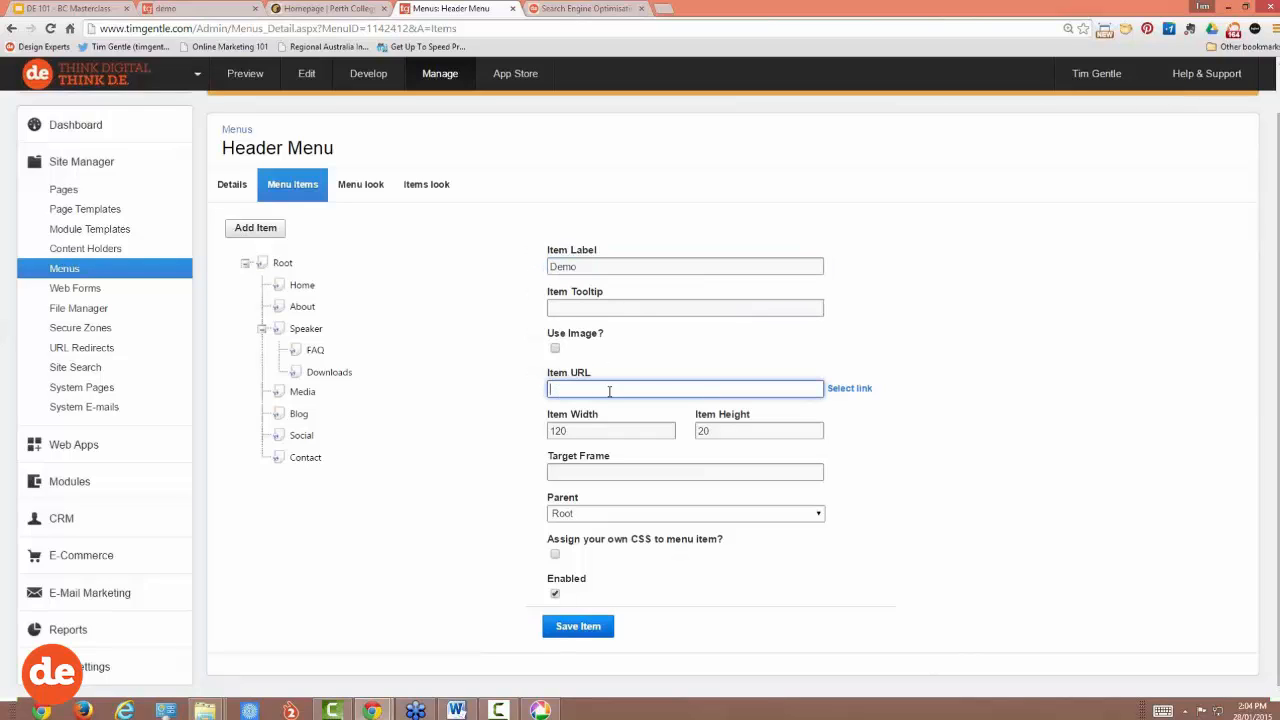
left_click(862, 395)
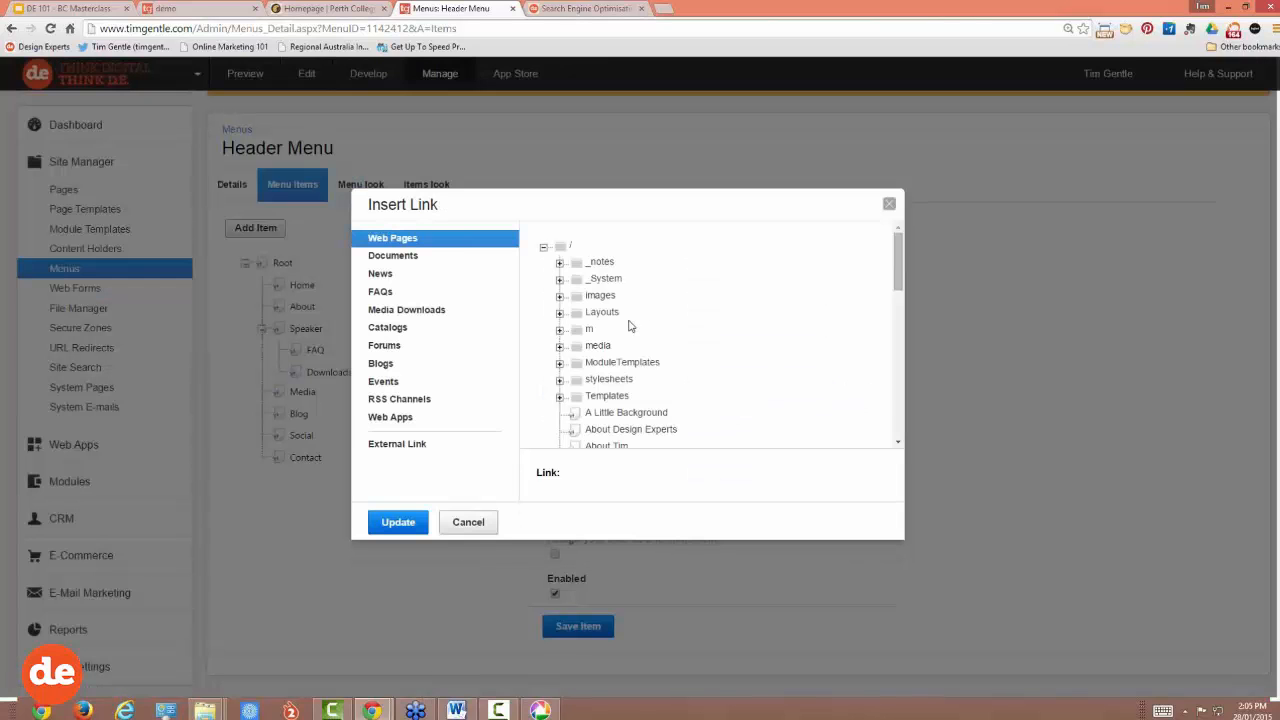
scroll(600, 335, "down", 4)
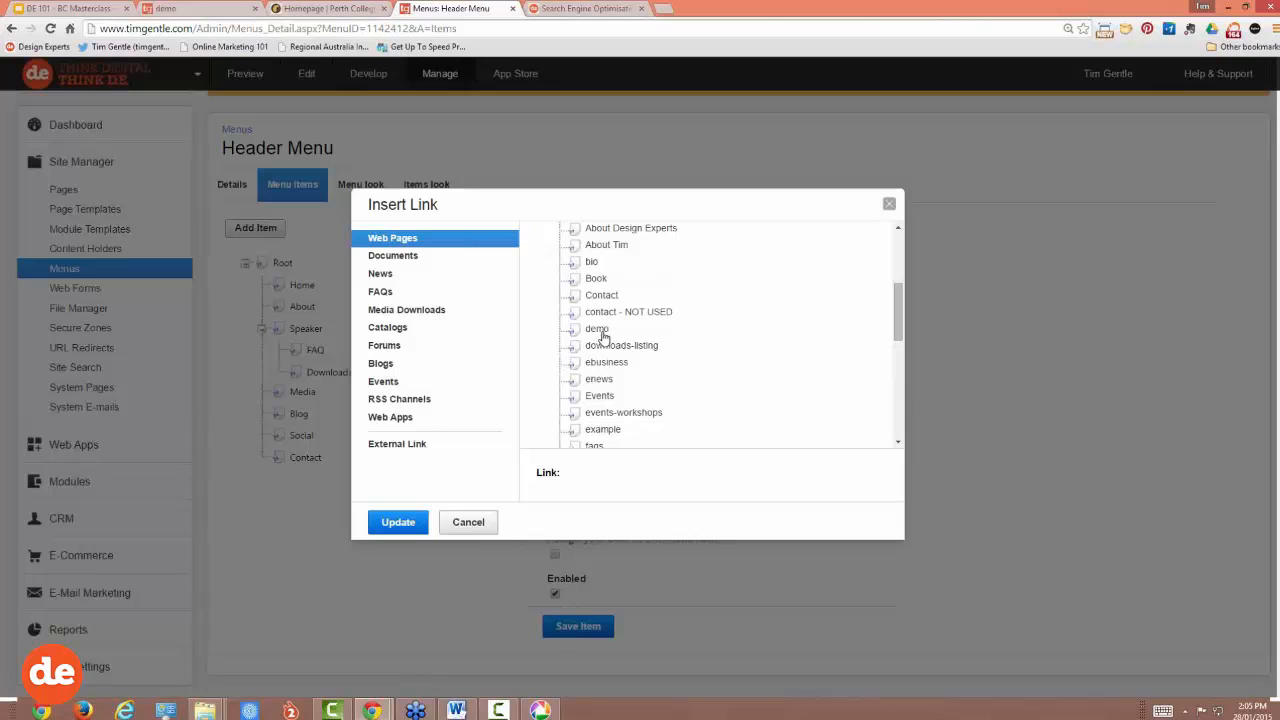
left_click(597, 330)
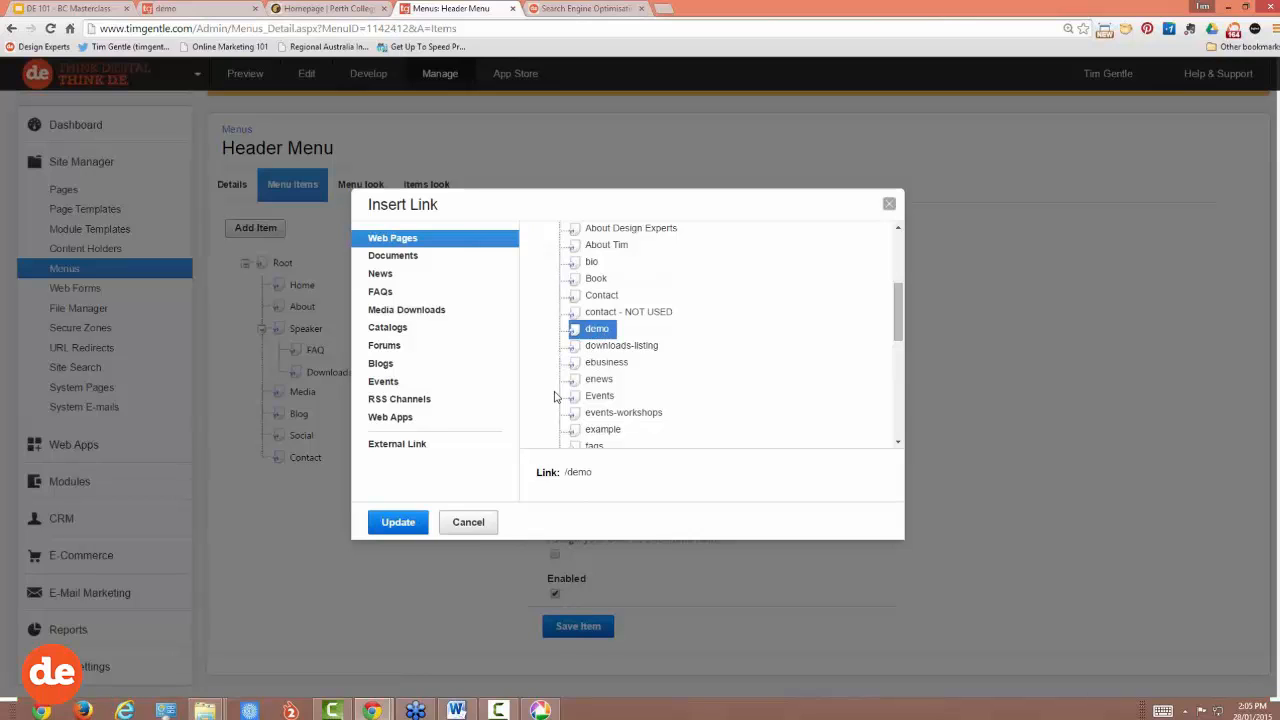
left_click(398, 522)
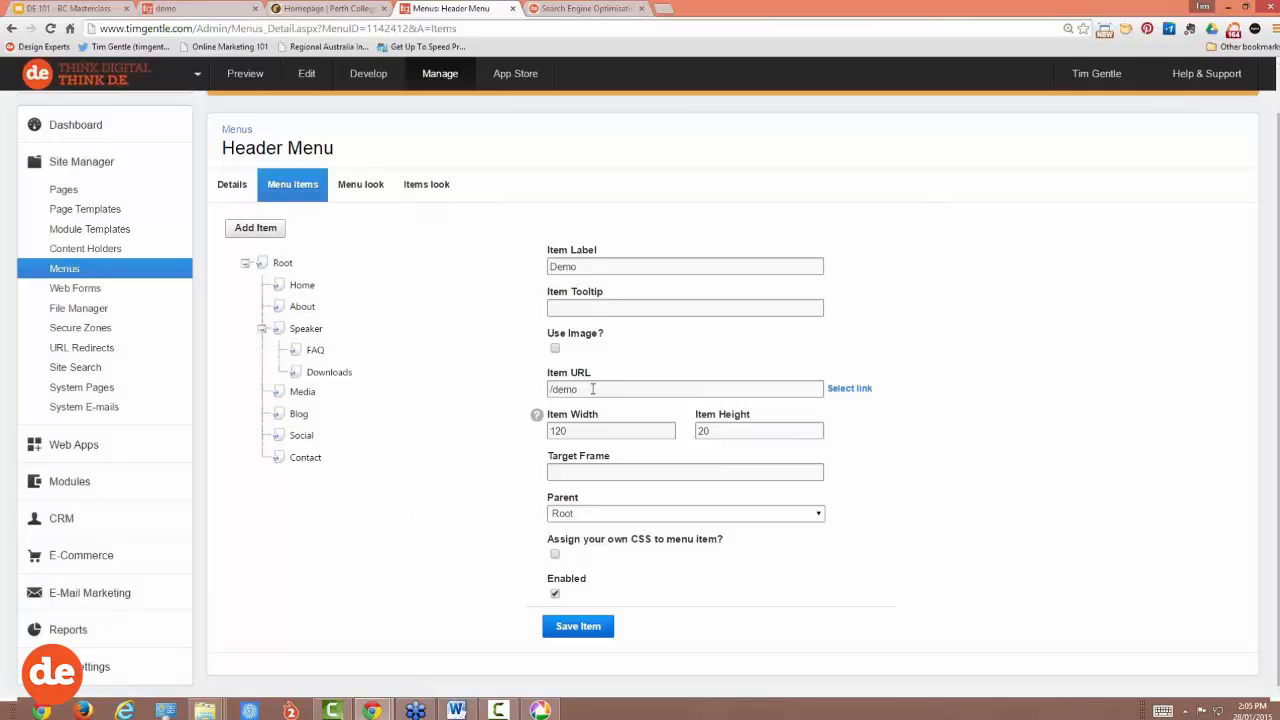
Step: Set the Demo item's parent to Speaker and save it
left_click_drag(588, 389, 534, 389)
left_click(546, 266)
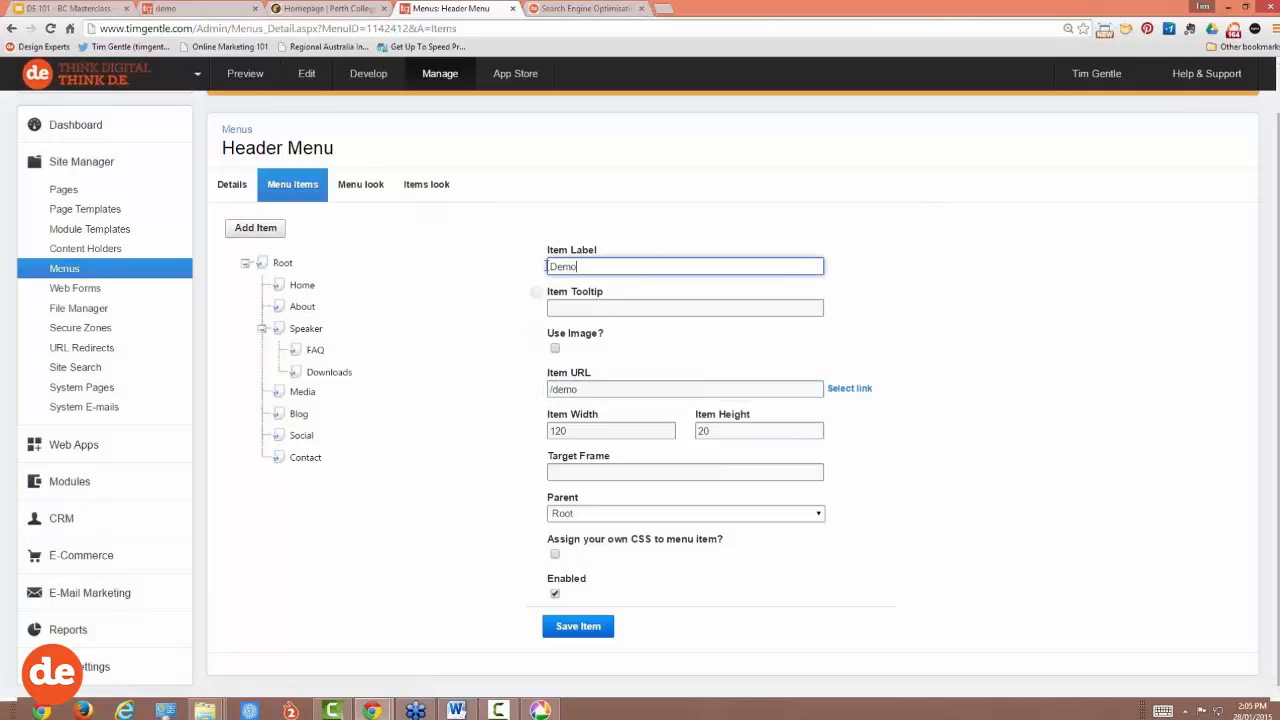
double_click(546, 266)
left_click_drag(576, 503, 545, 513)
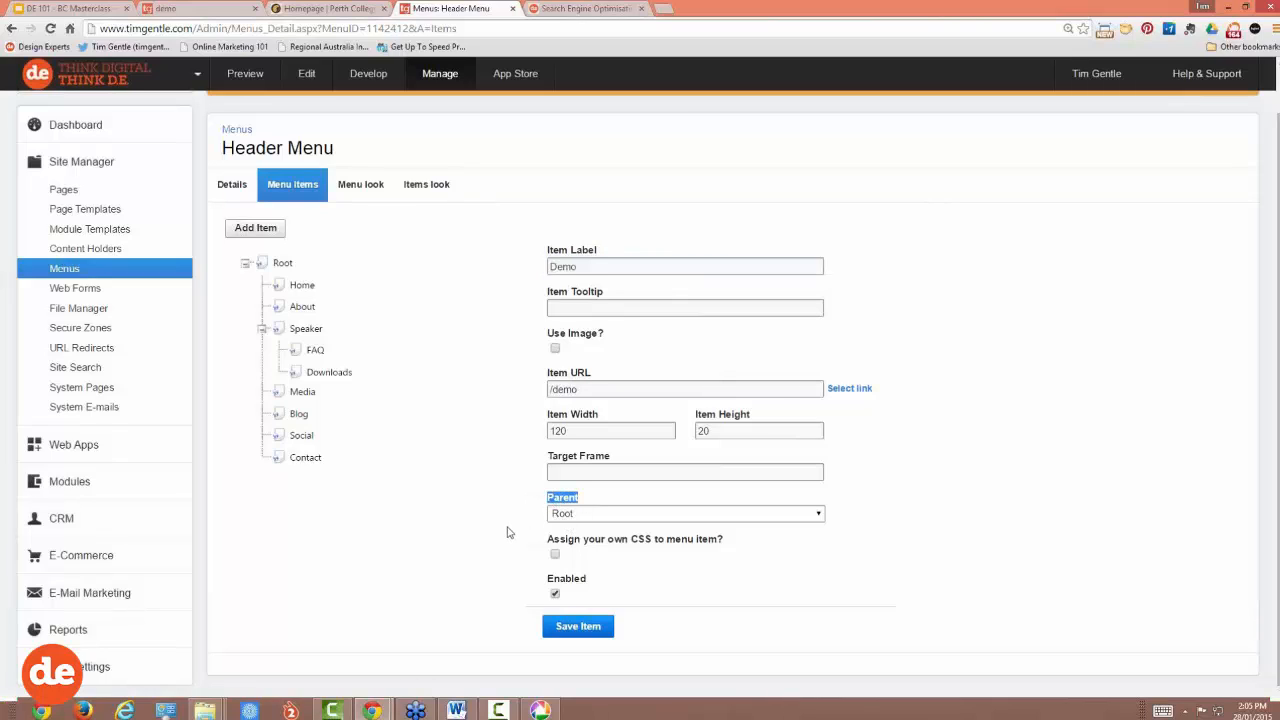
left_click(592, 514)
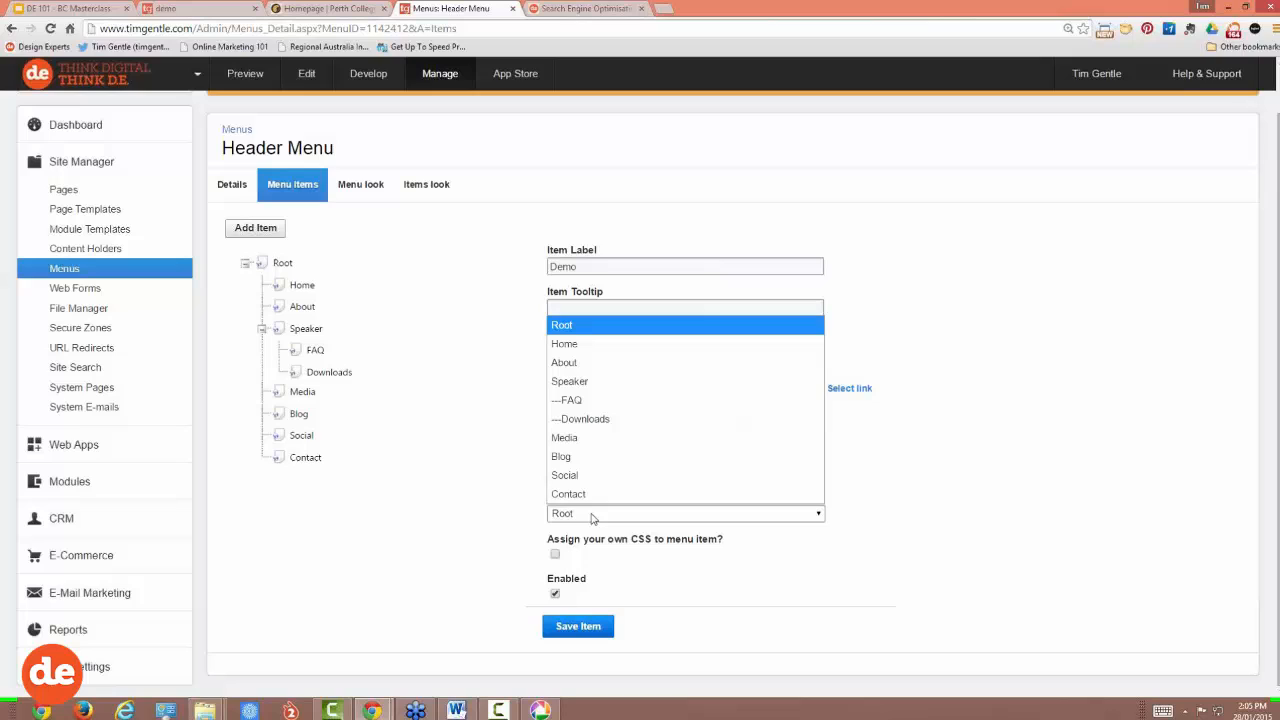
left_click(587, 384)
left_click(590, 264)
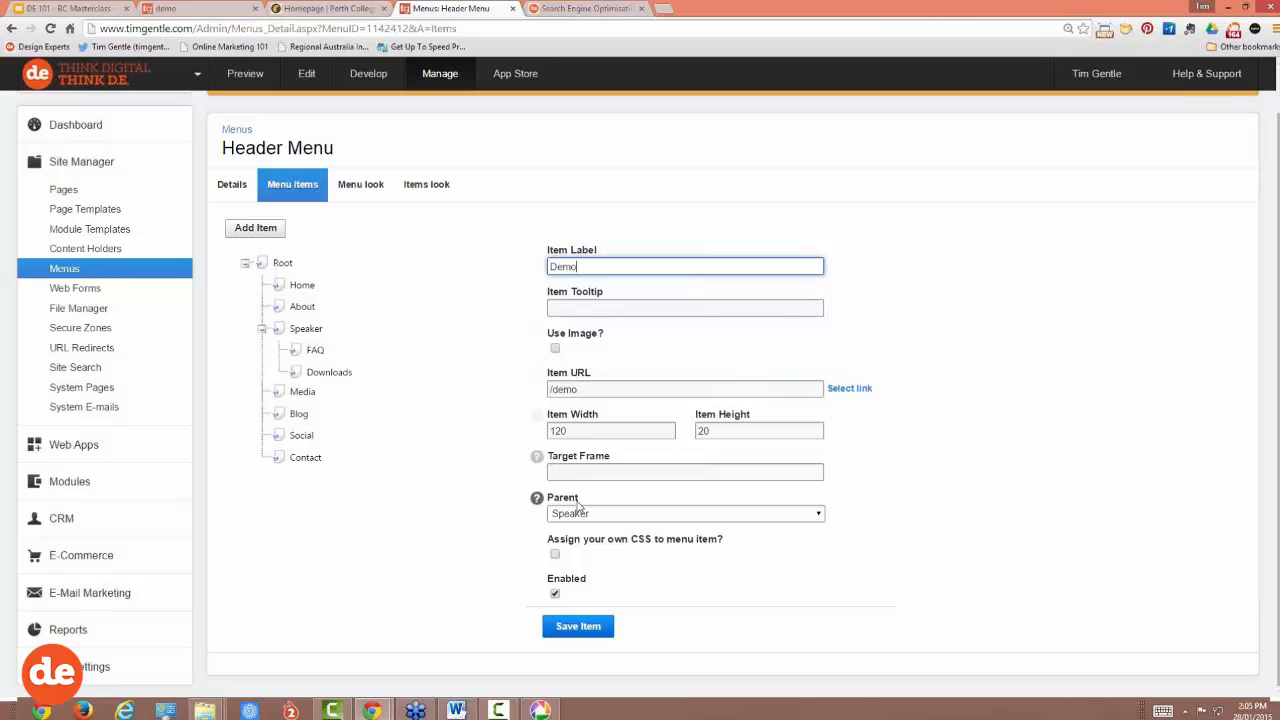
left_click(579, 630)
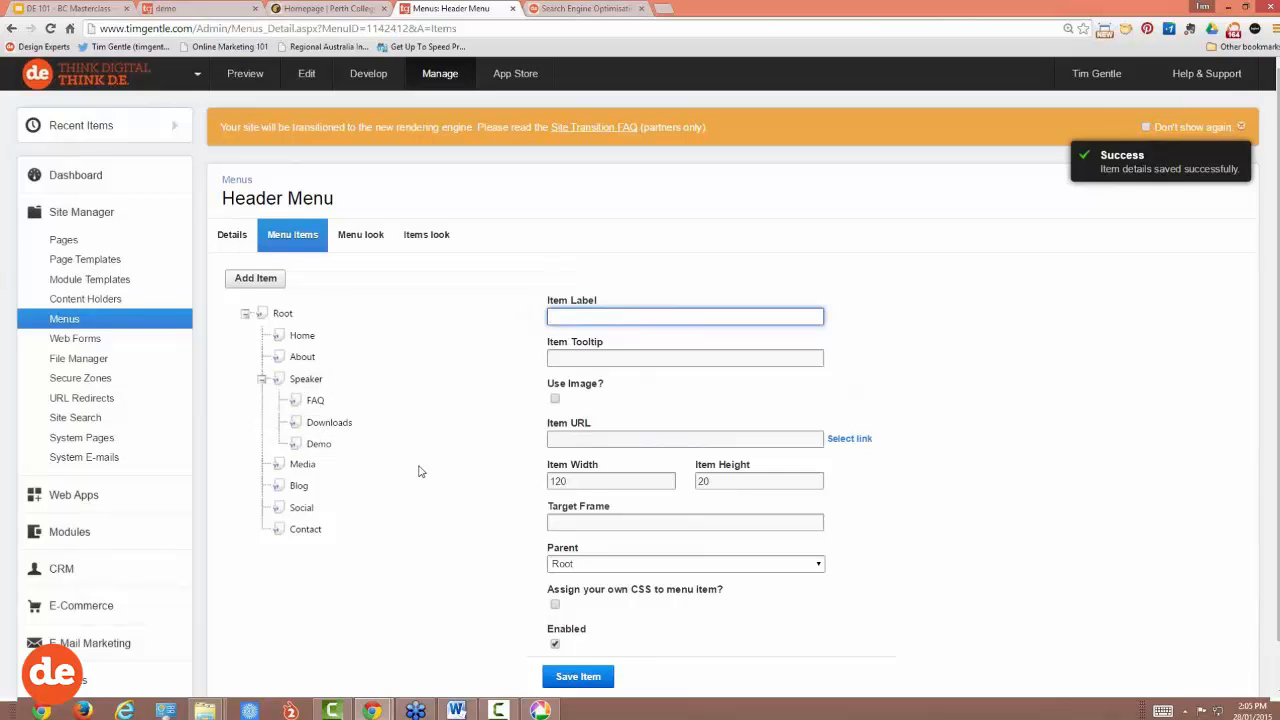
scroll(420, 474, "down", 1)
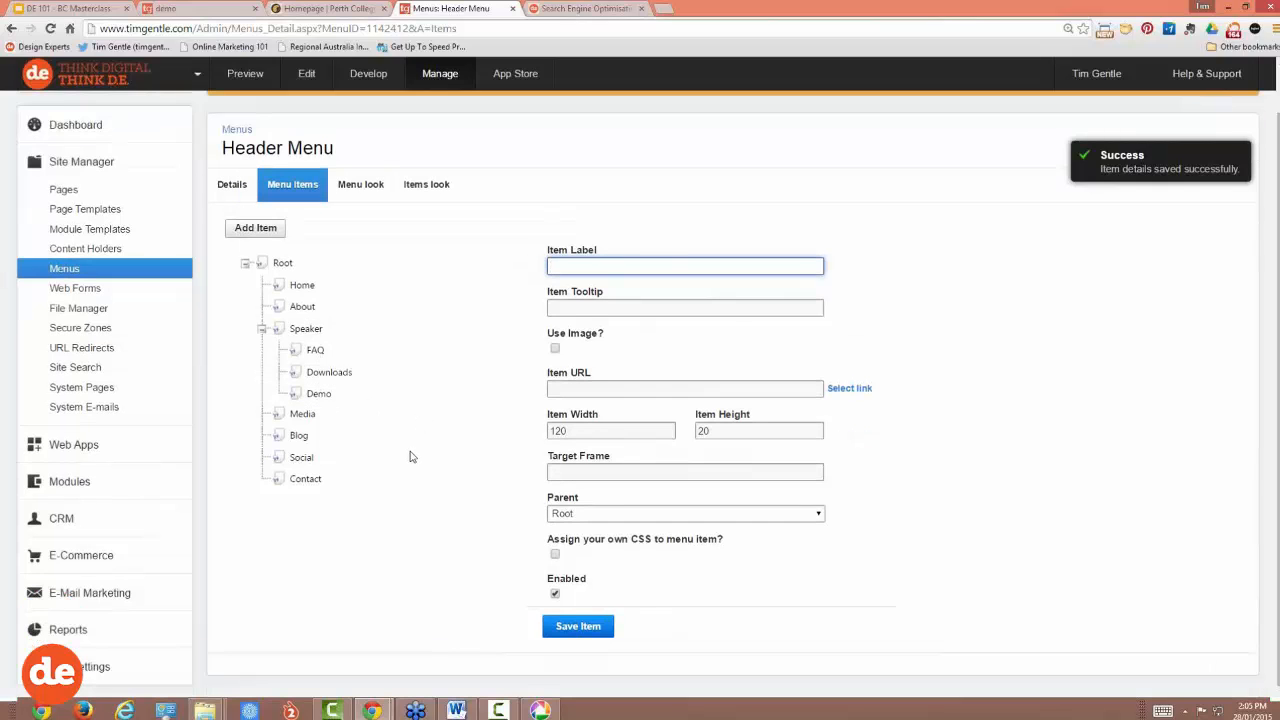
Step: Disable the Demo menu item and check the live Speaker menu no longer shows it
left_click(319, 396)
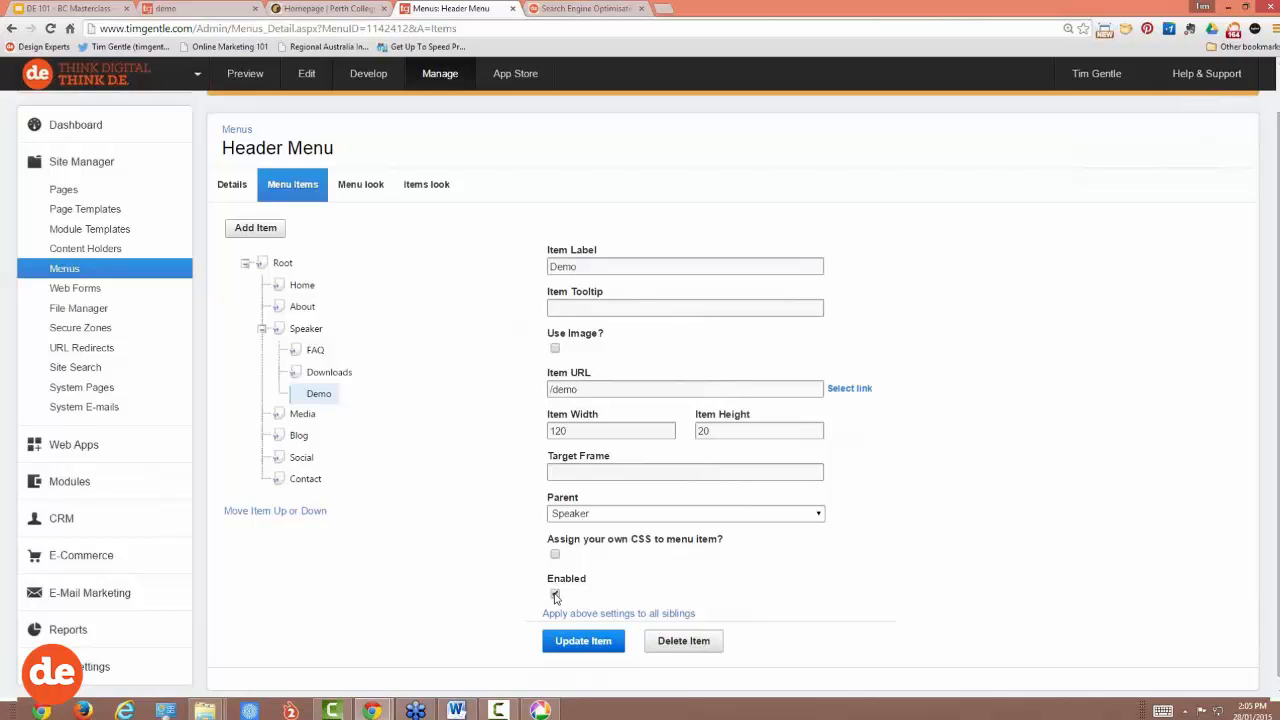
left_click(581, 642)
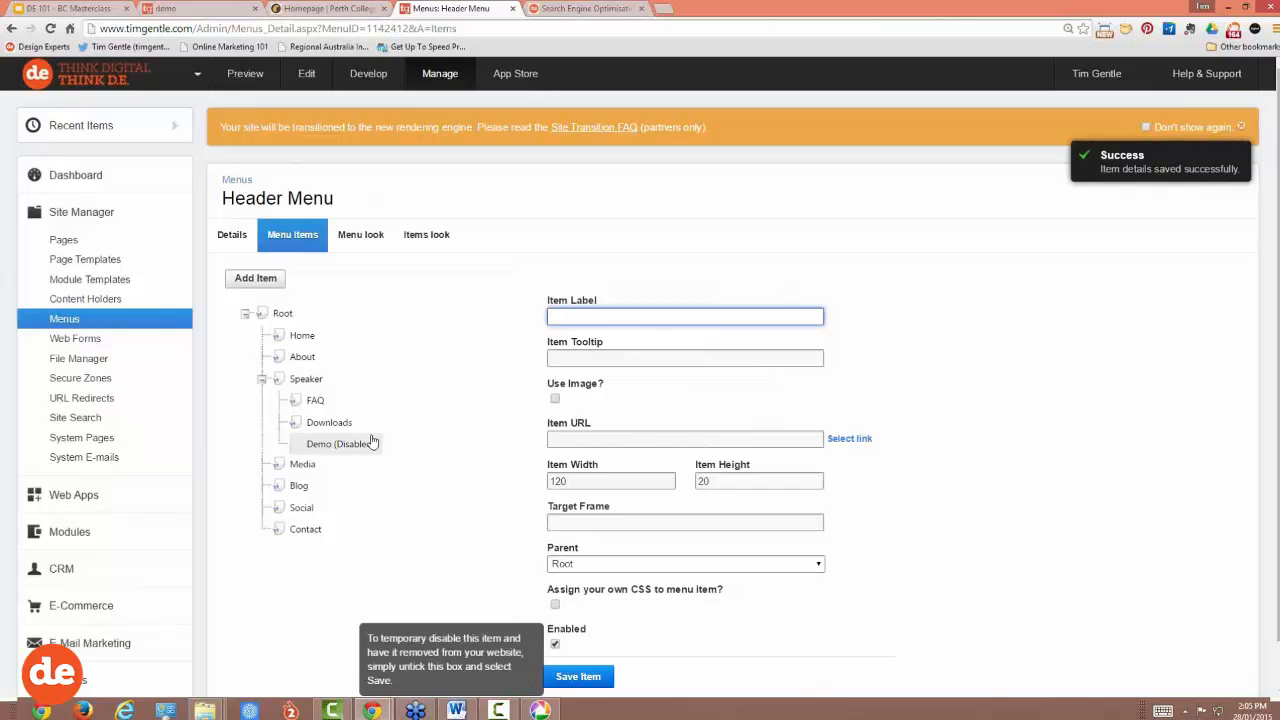
left_click(200, 9)
left_click(51, 28)
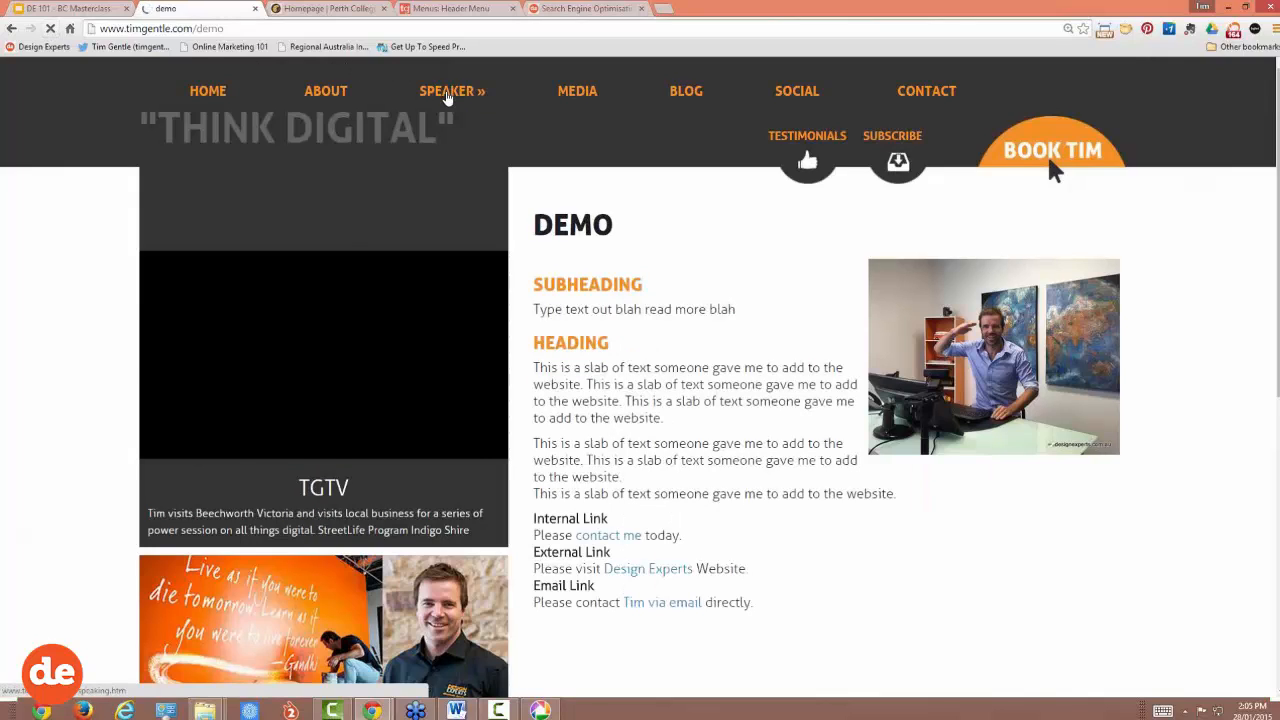
mouse_move(447, 98)
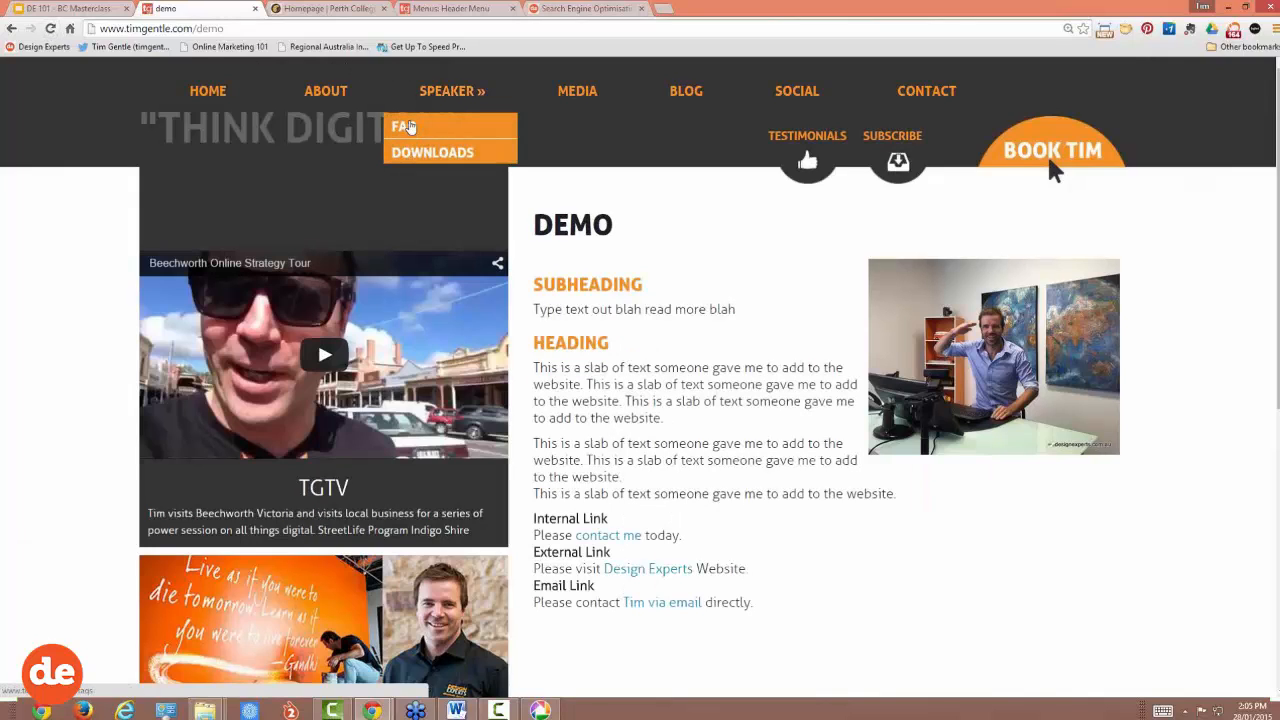
Step: Close the Search Engine Optimisation tab and re-enable the Demo menu item
left_click(541, 9)
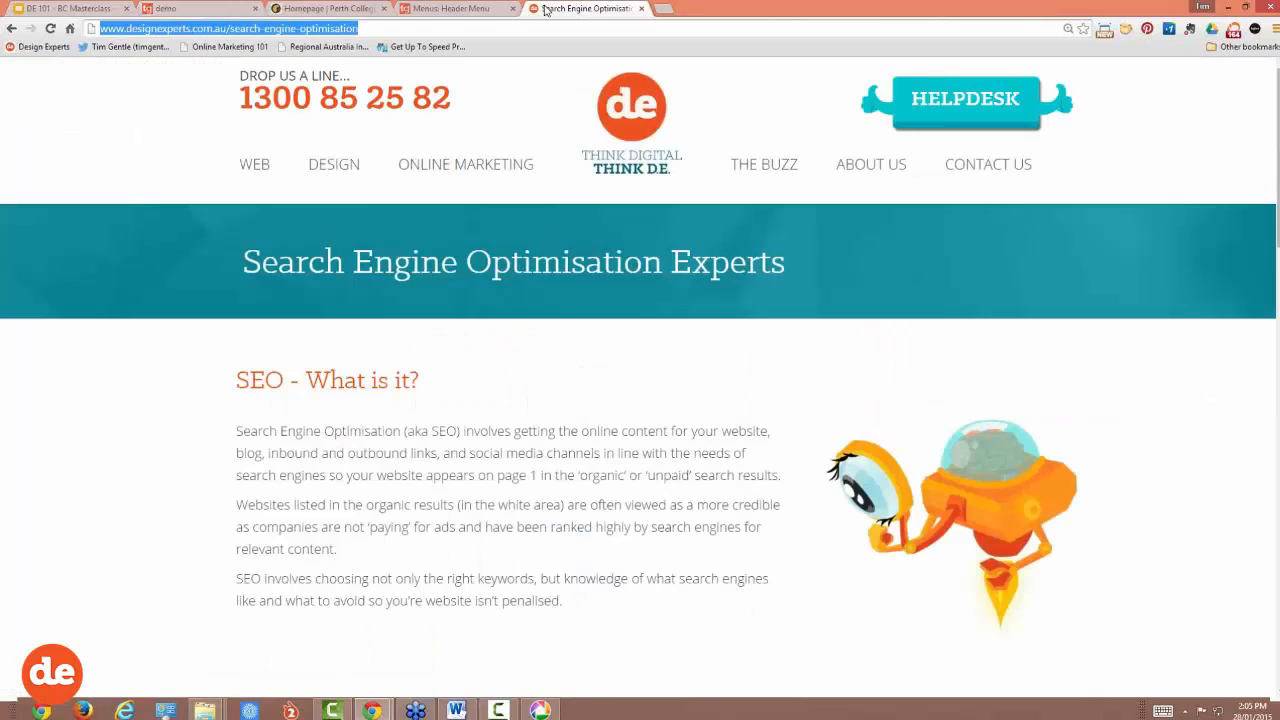
left_click(642, 9)
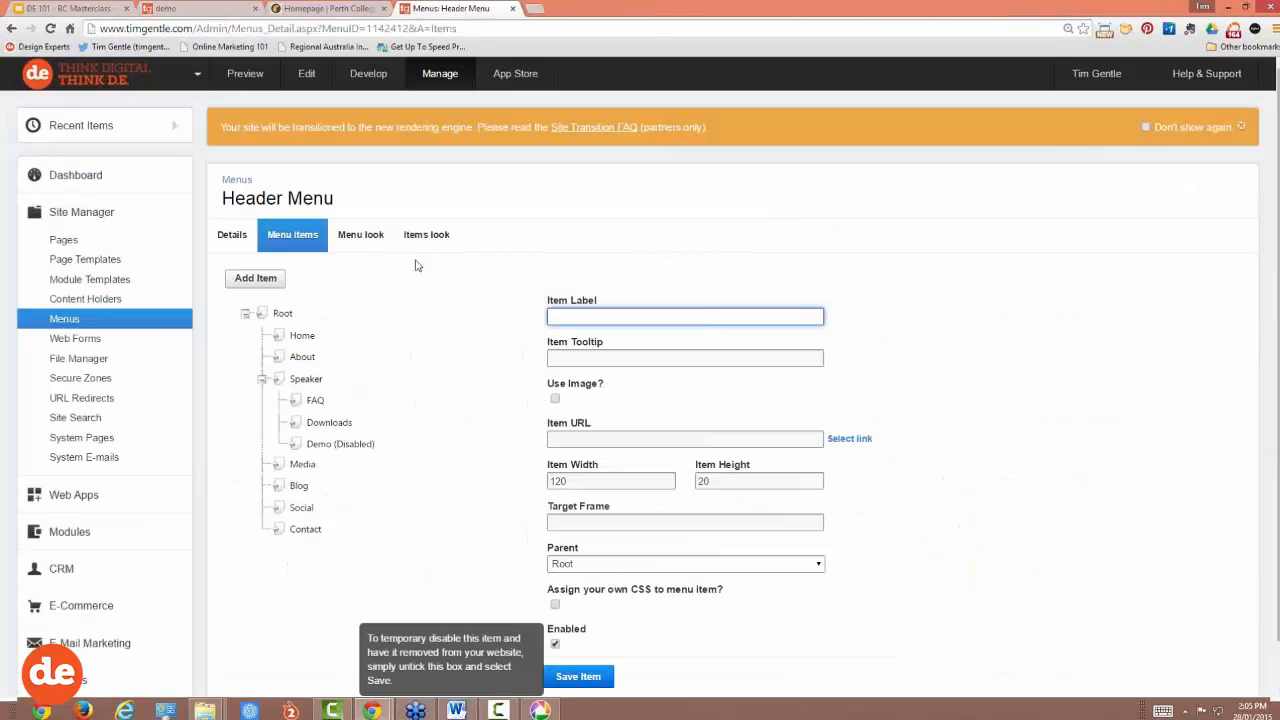
left_click(335, 445)
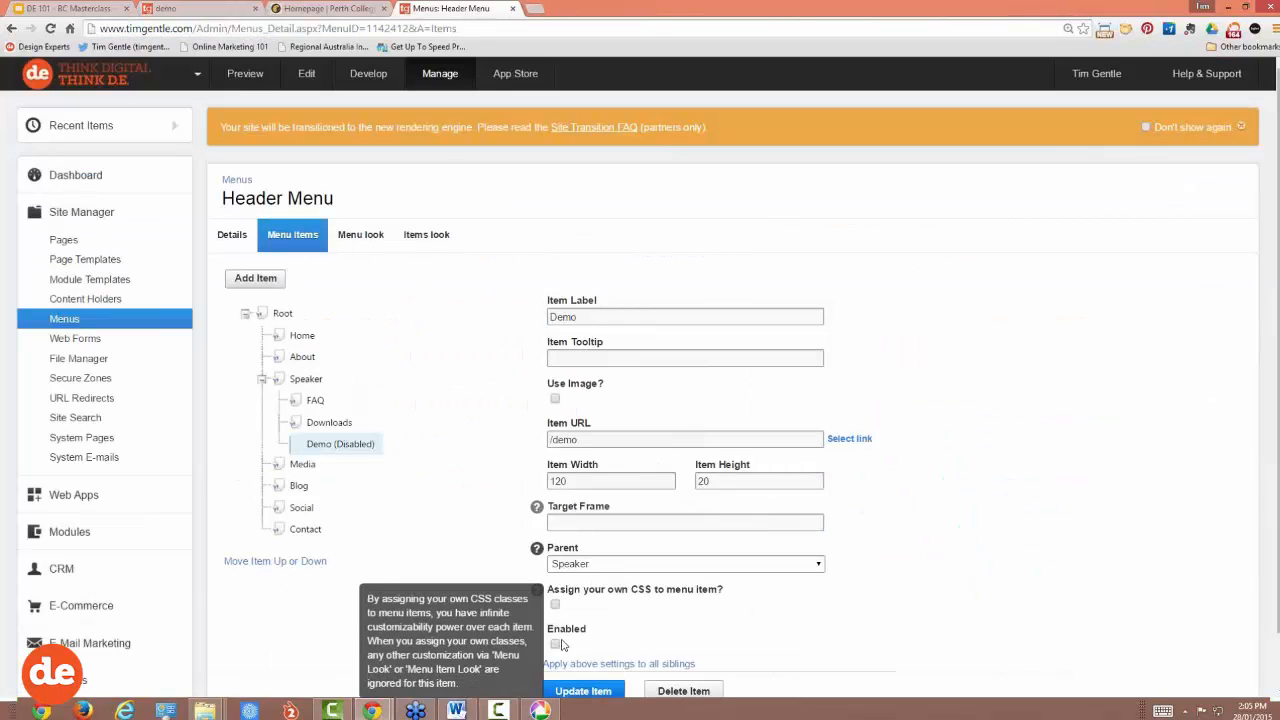
mouse_move(558, 654)
left_click(576, 695)
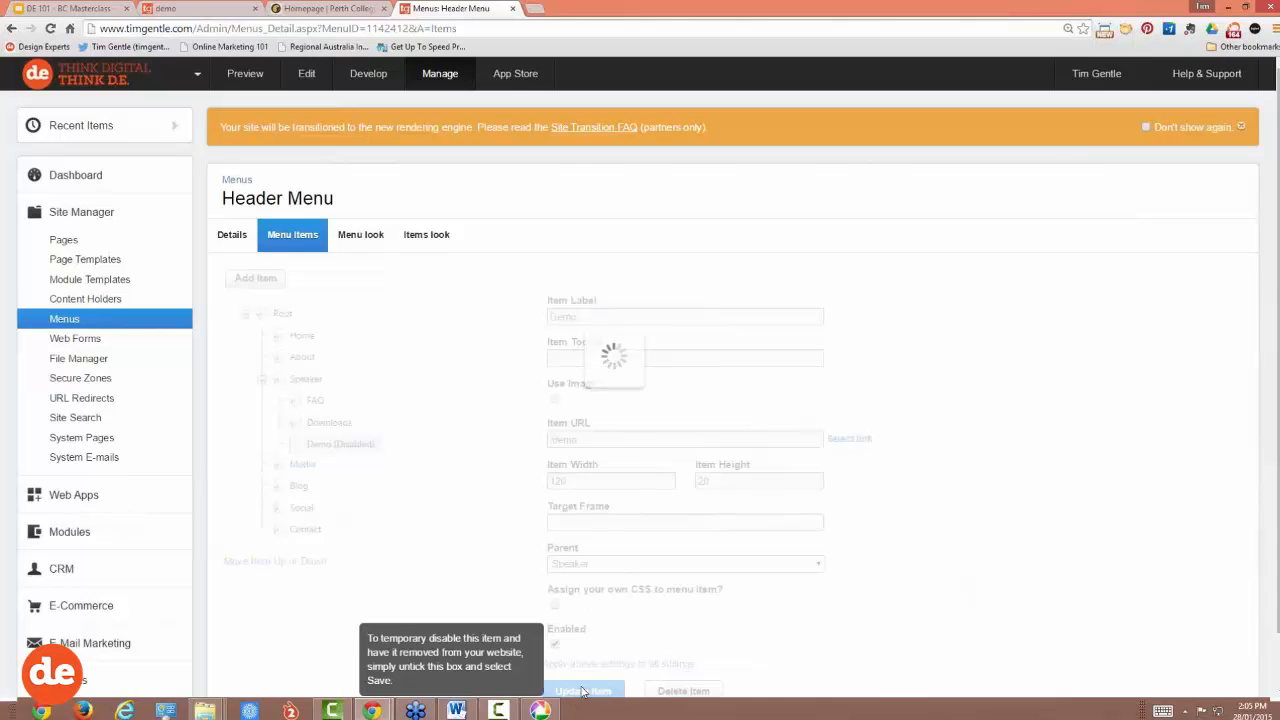
left_click(200, 8)
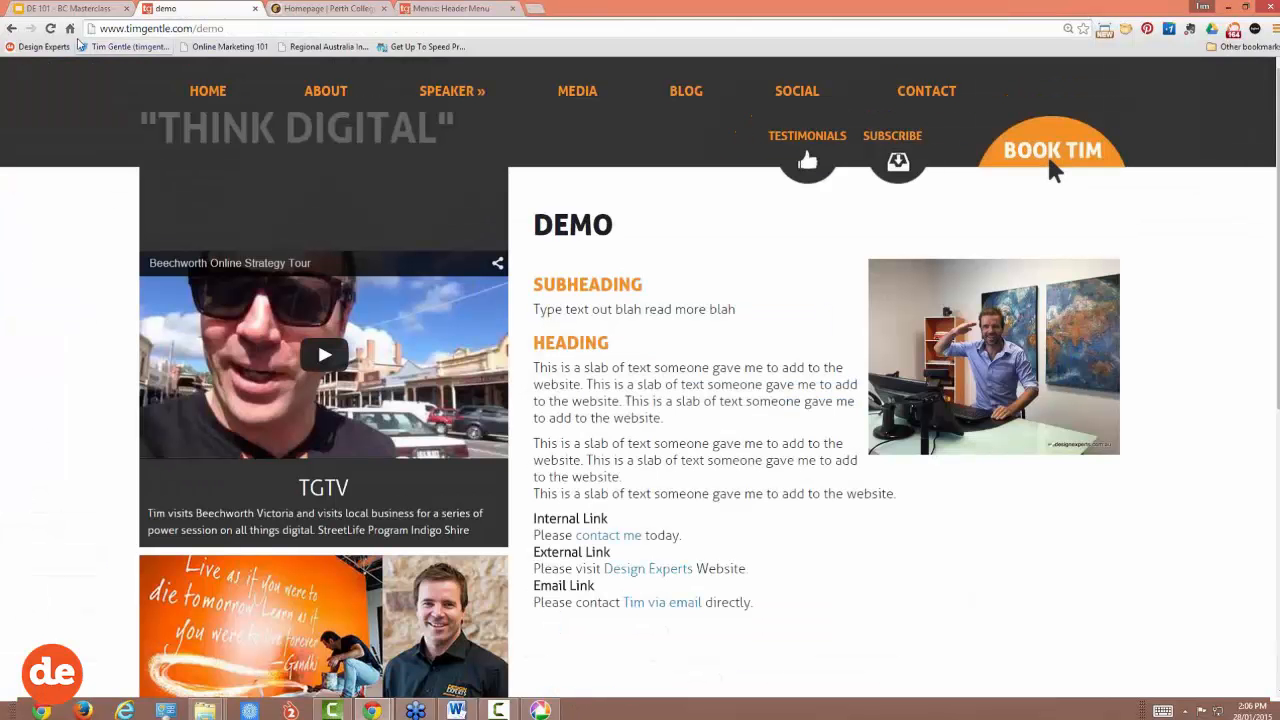
Step: Open Demo from the live Speaker menu, then present the BC Masterclass Week 2 slides full screen
left_click(50, 28)
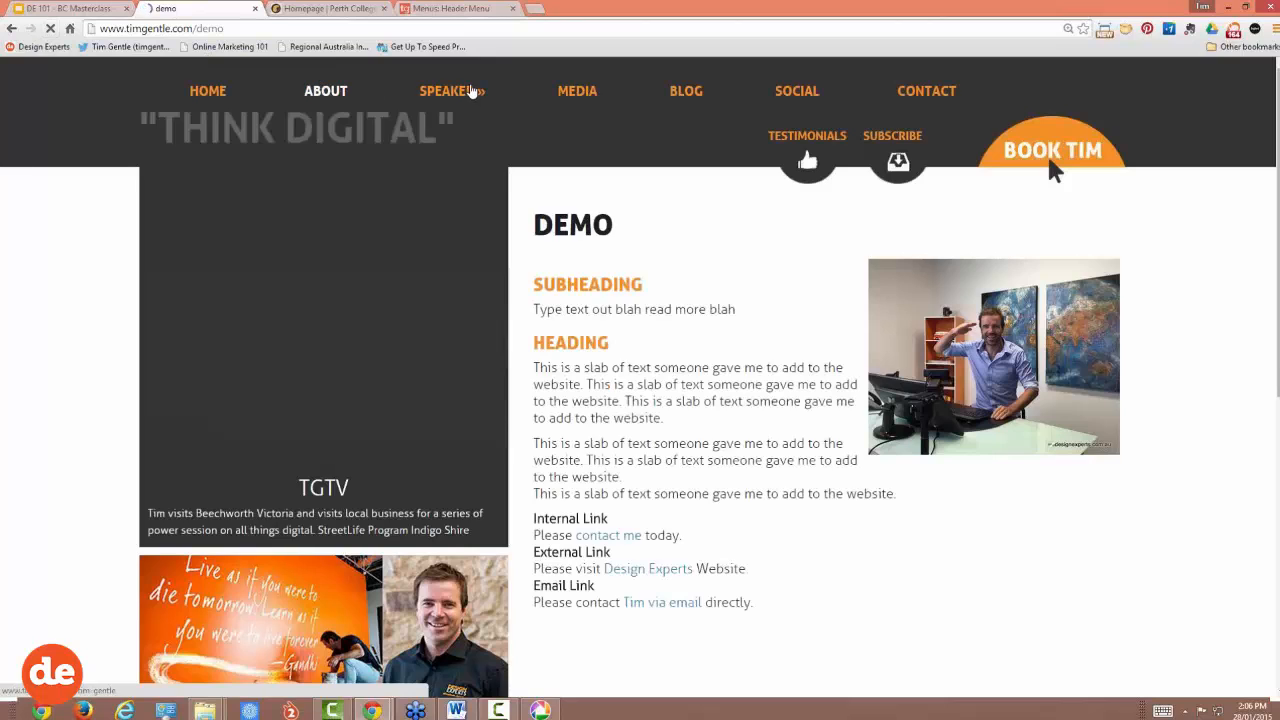
mouse_move(443, 93)
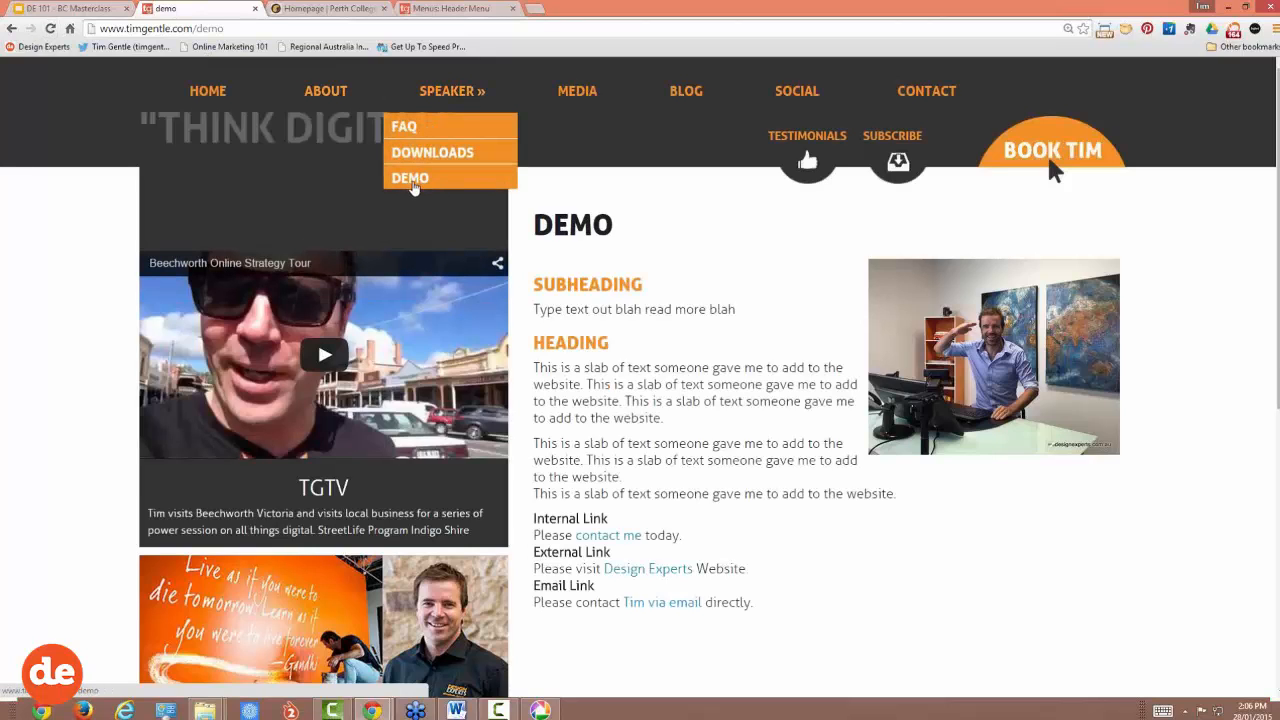
left_click(420, 182)
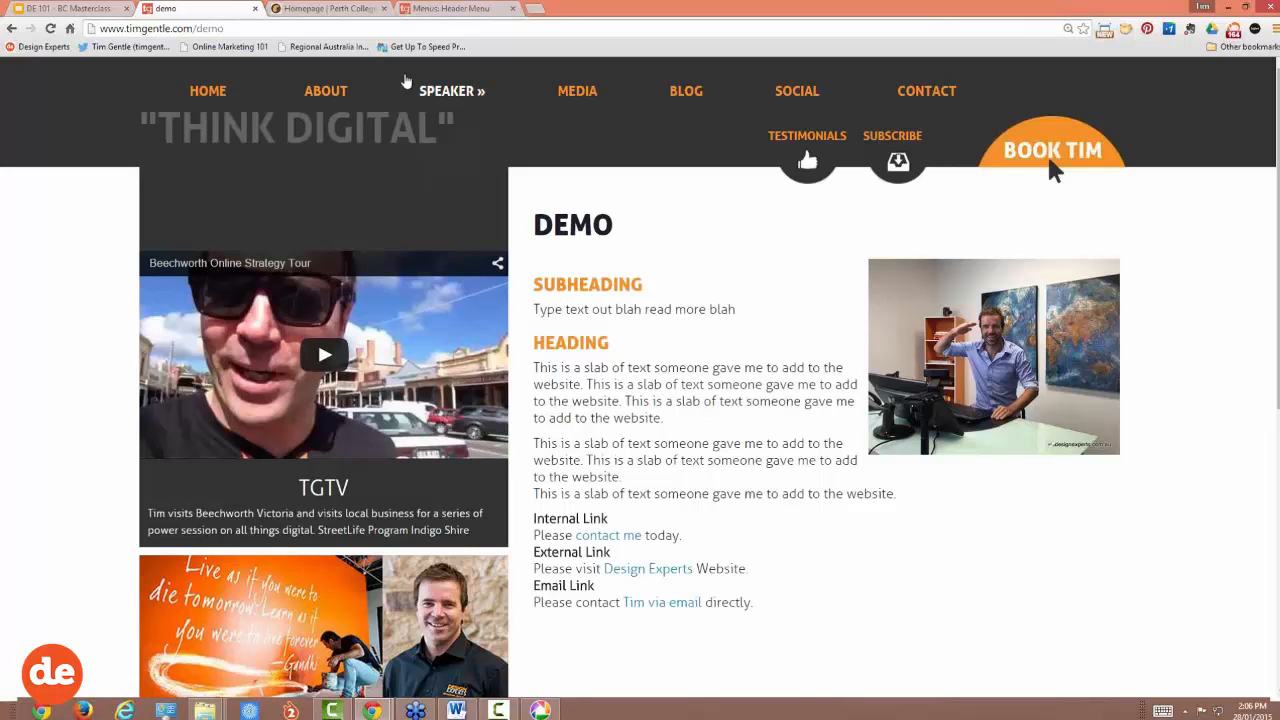
left_click(62, 8)
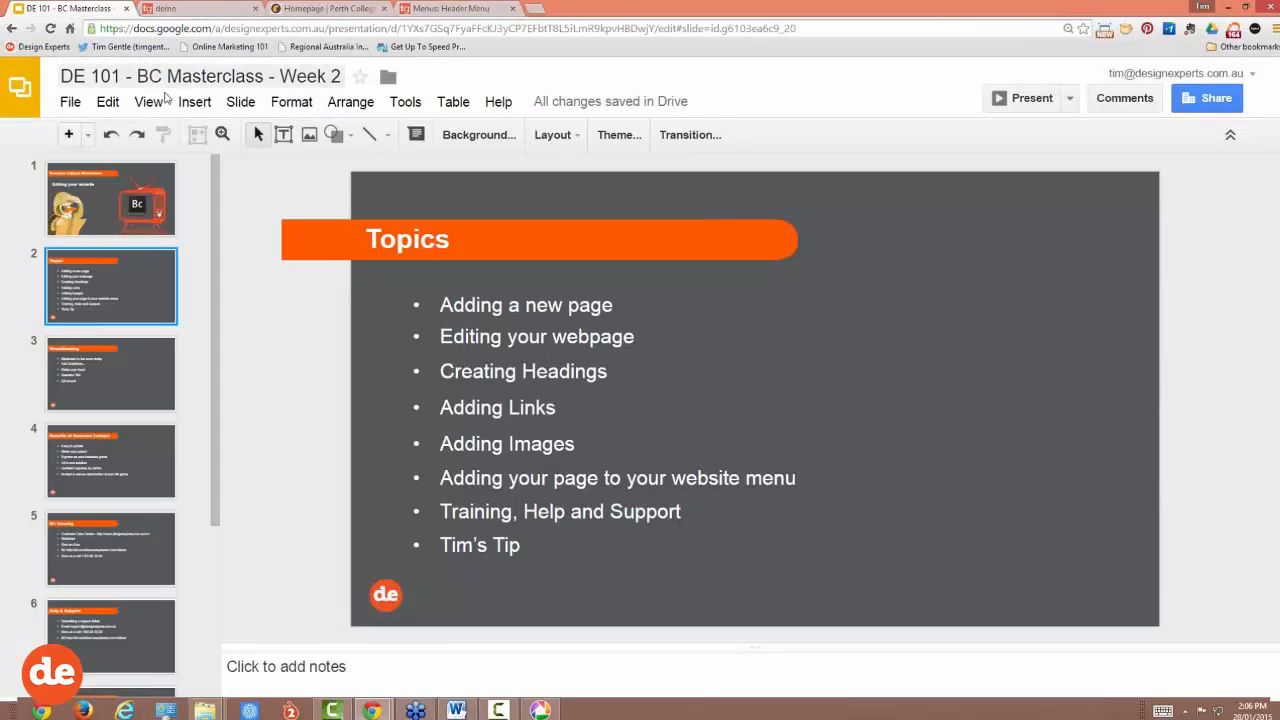
left_click(1038, 99)
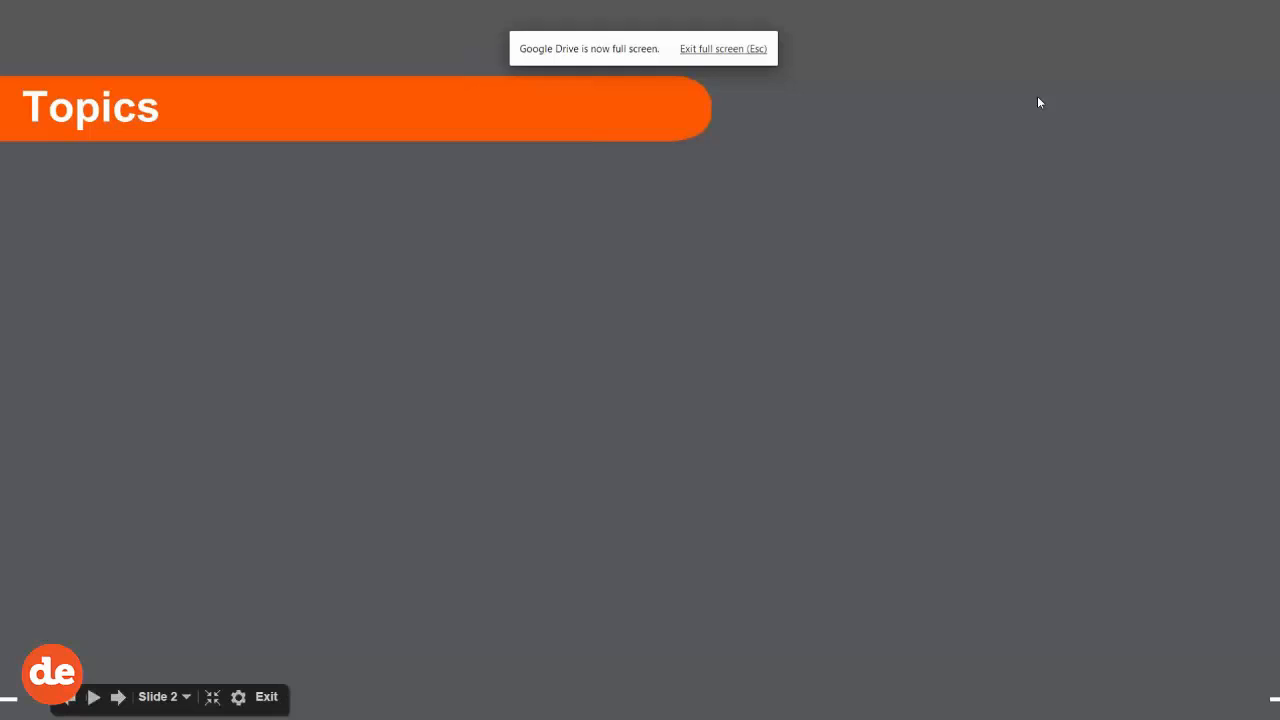